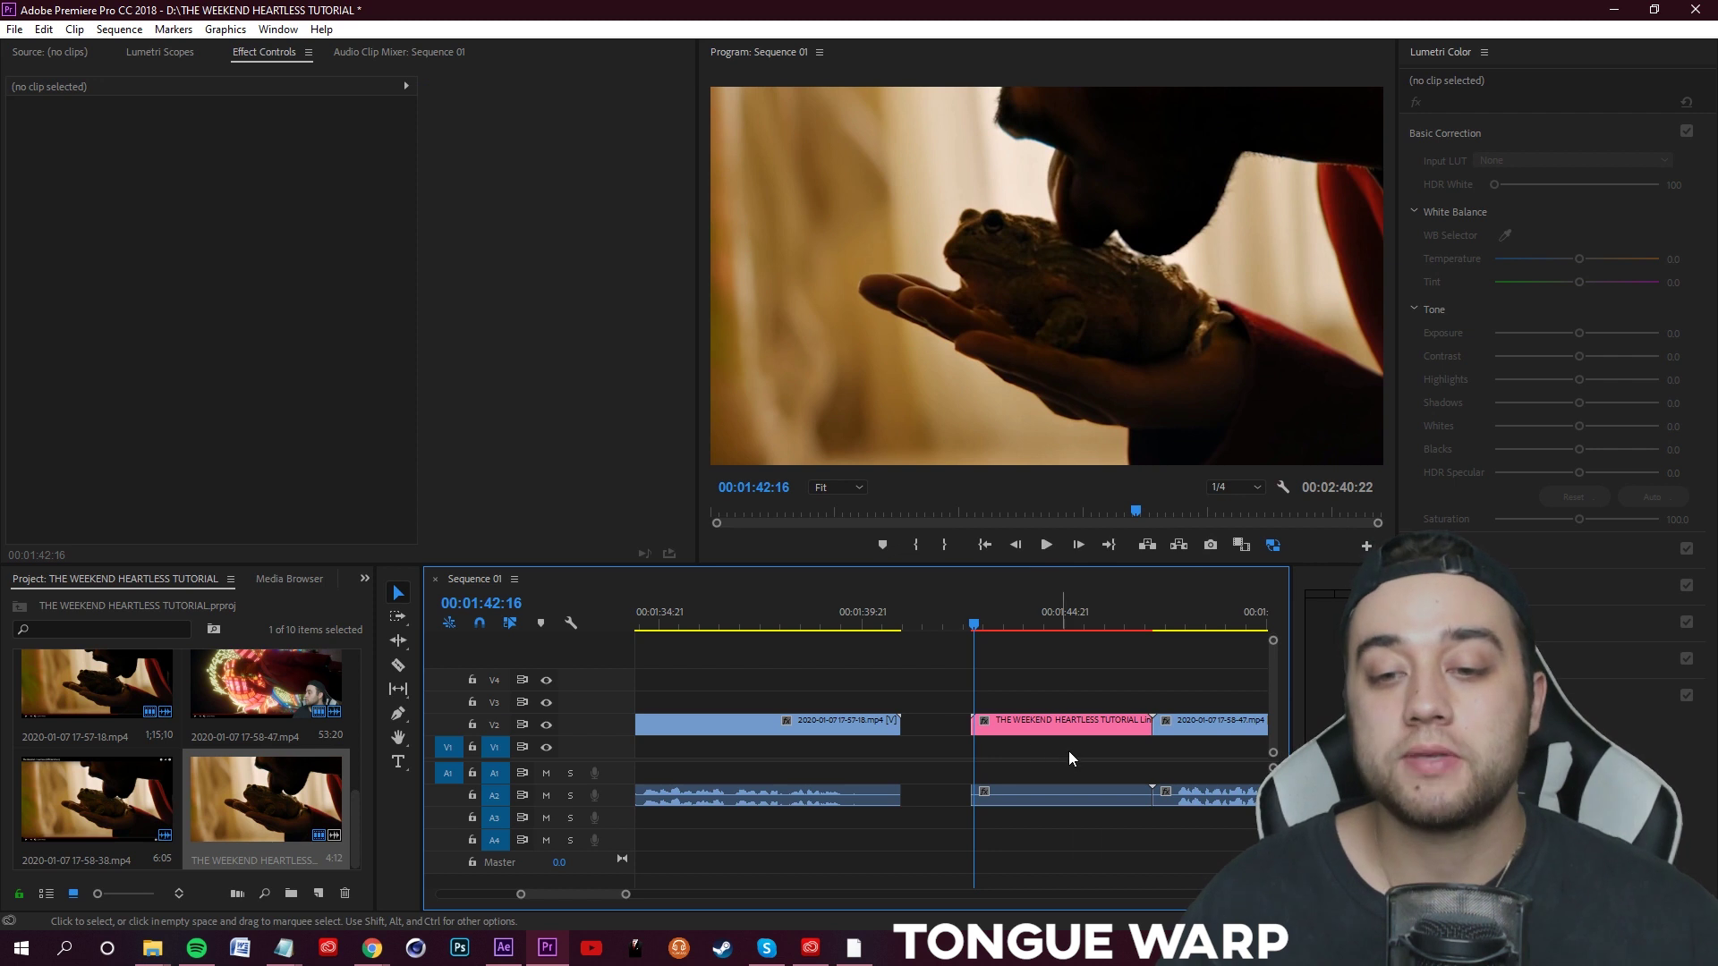
# - Switch to After Effects and split the clip layer at 0:00:01:03, where the sunglasses close-up begins
pyautogui.click(504, 963)
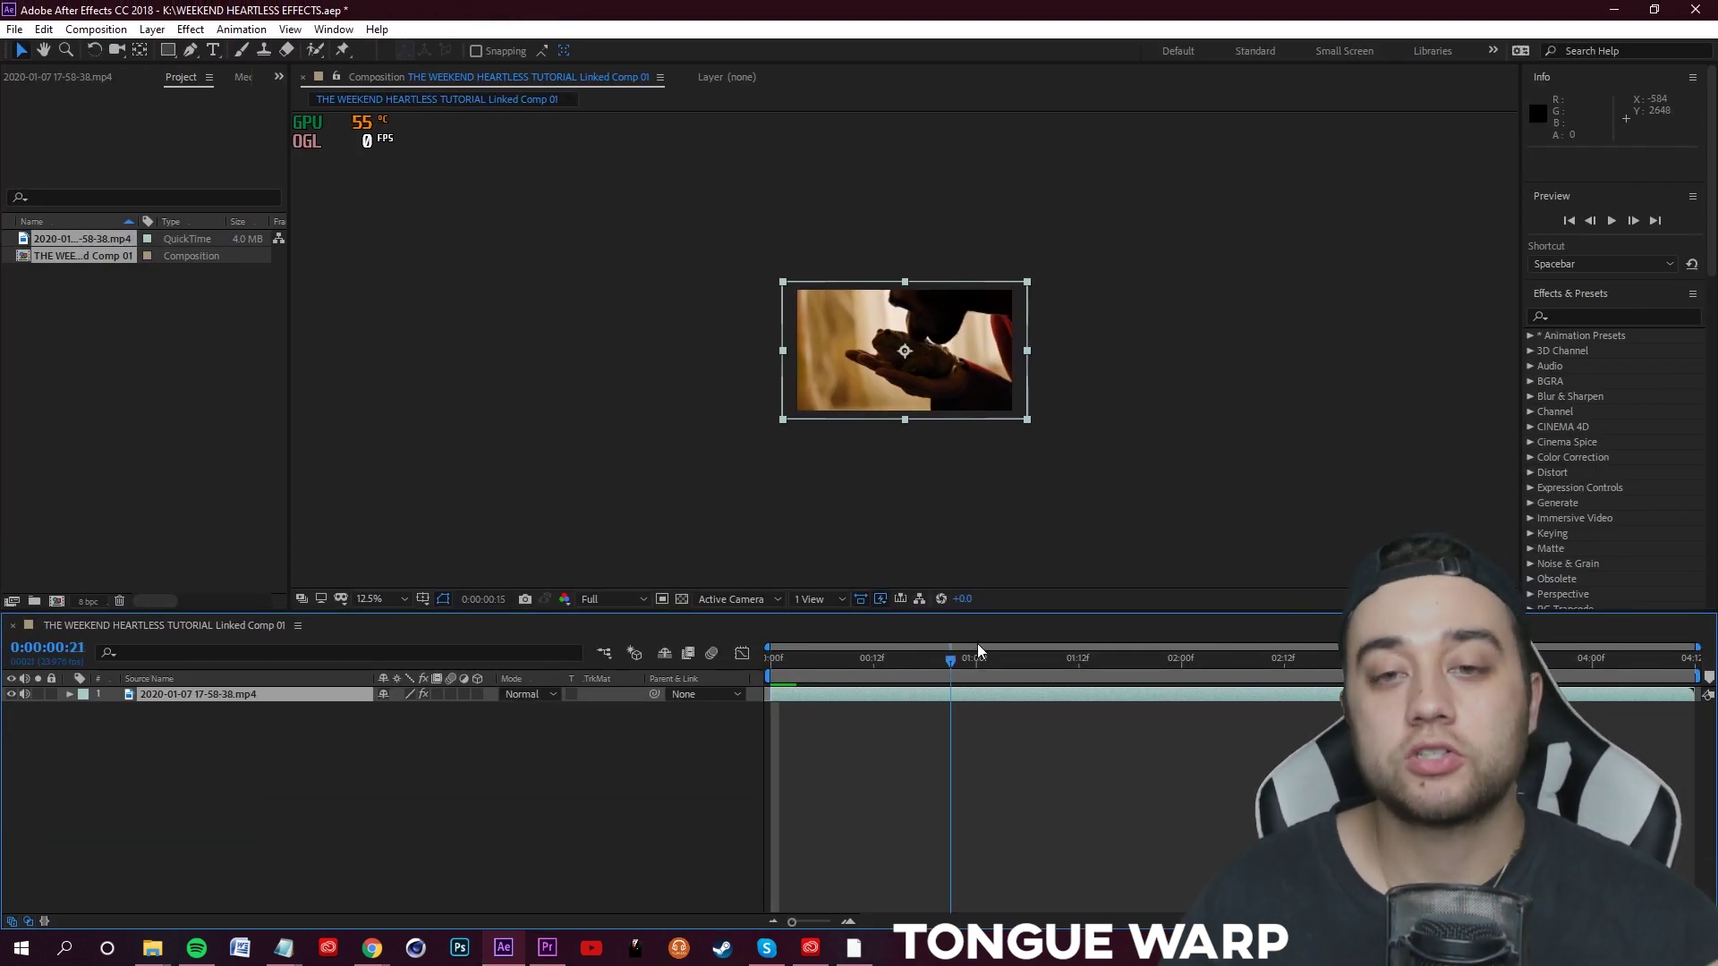
pyautogui.press('Home')
pyautogui.scroll(1, 857, 345)
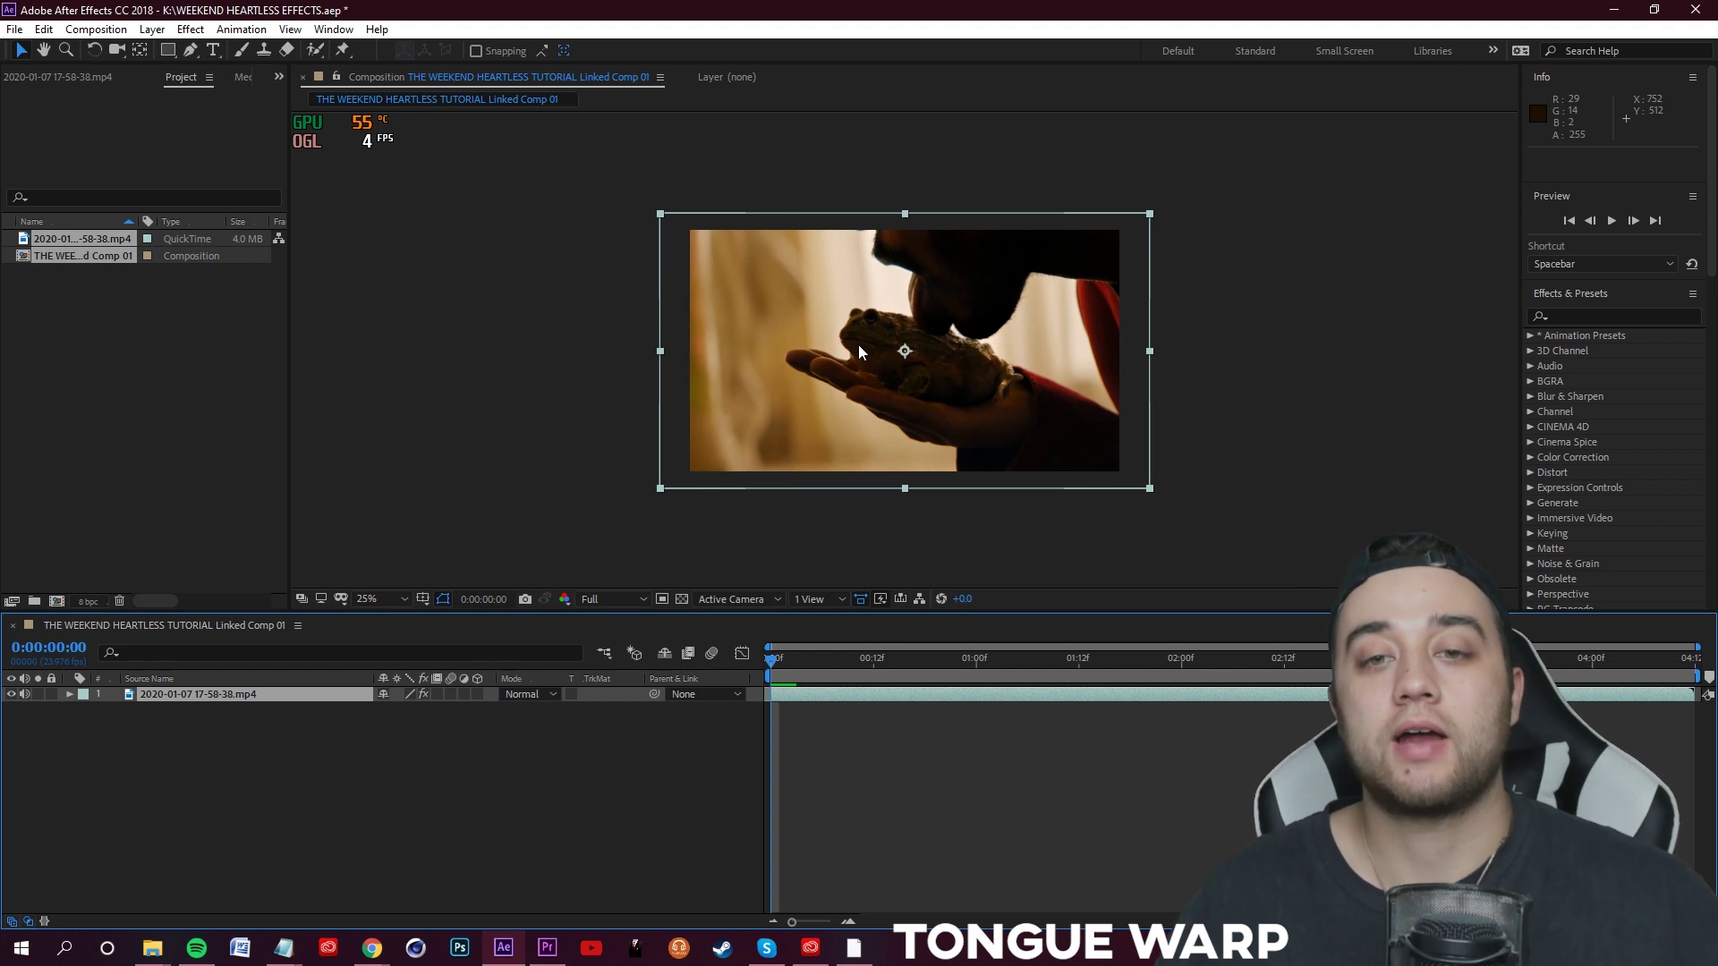
pyautogui.rightClick(306, 716)
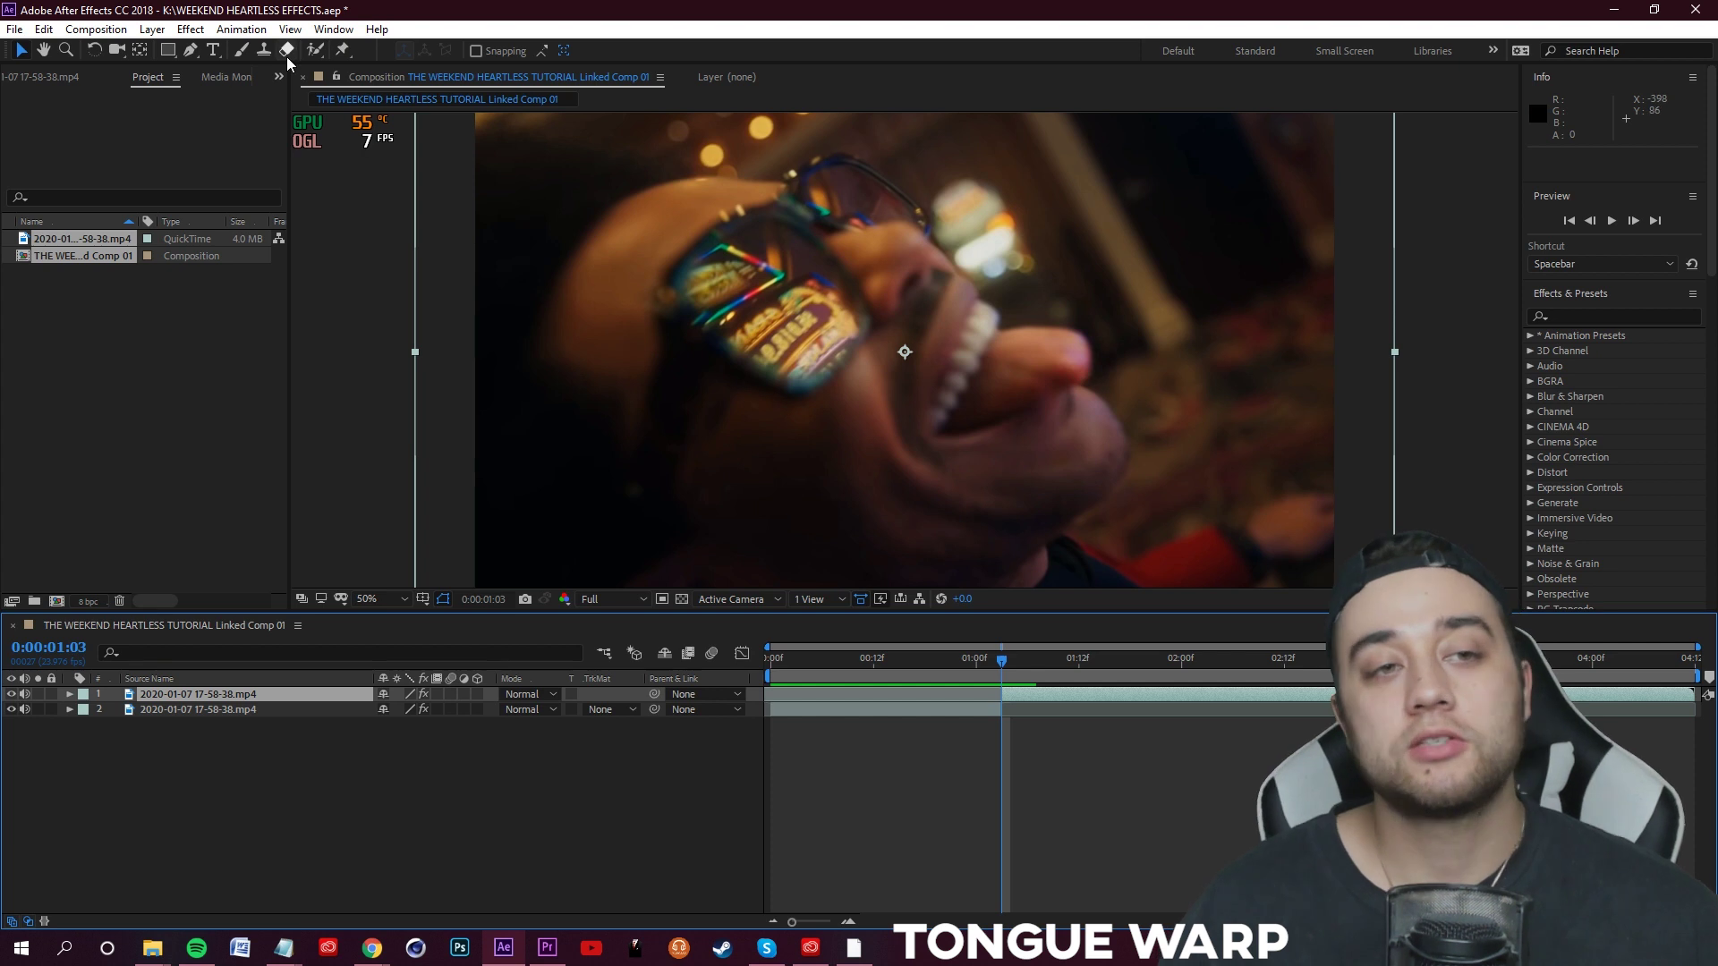
# - Place Puppet pins on the upper layer at both sides of the tongue's base and on its tip at 0:00:01:03
pyautogui.click(339, 49)
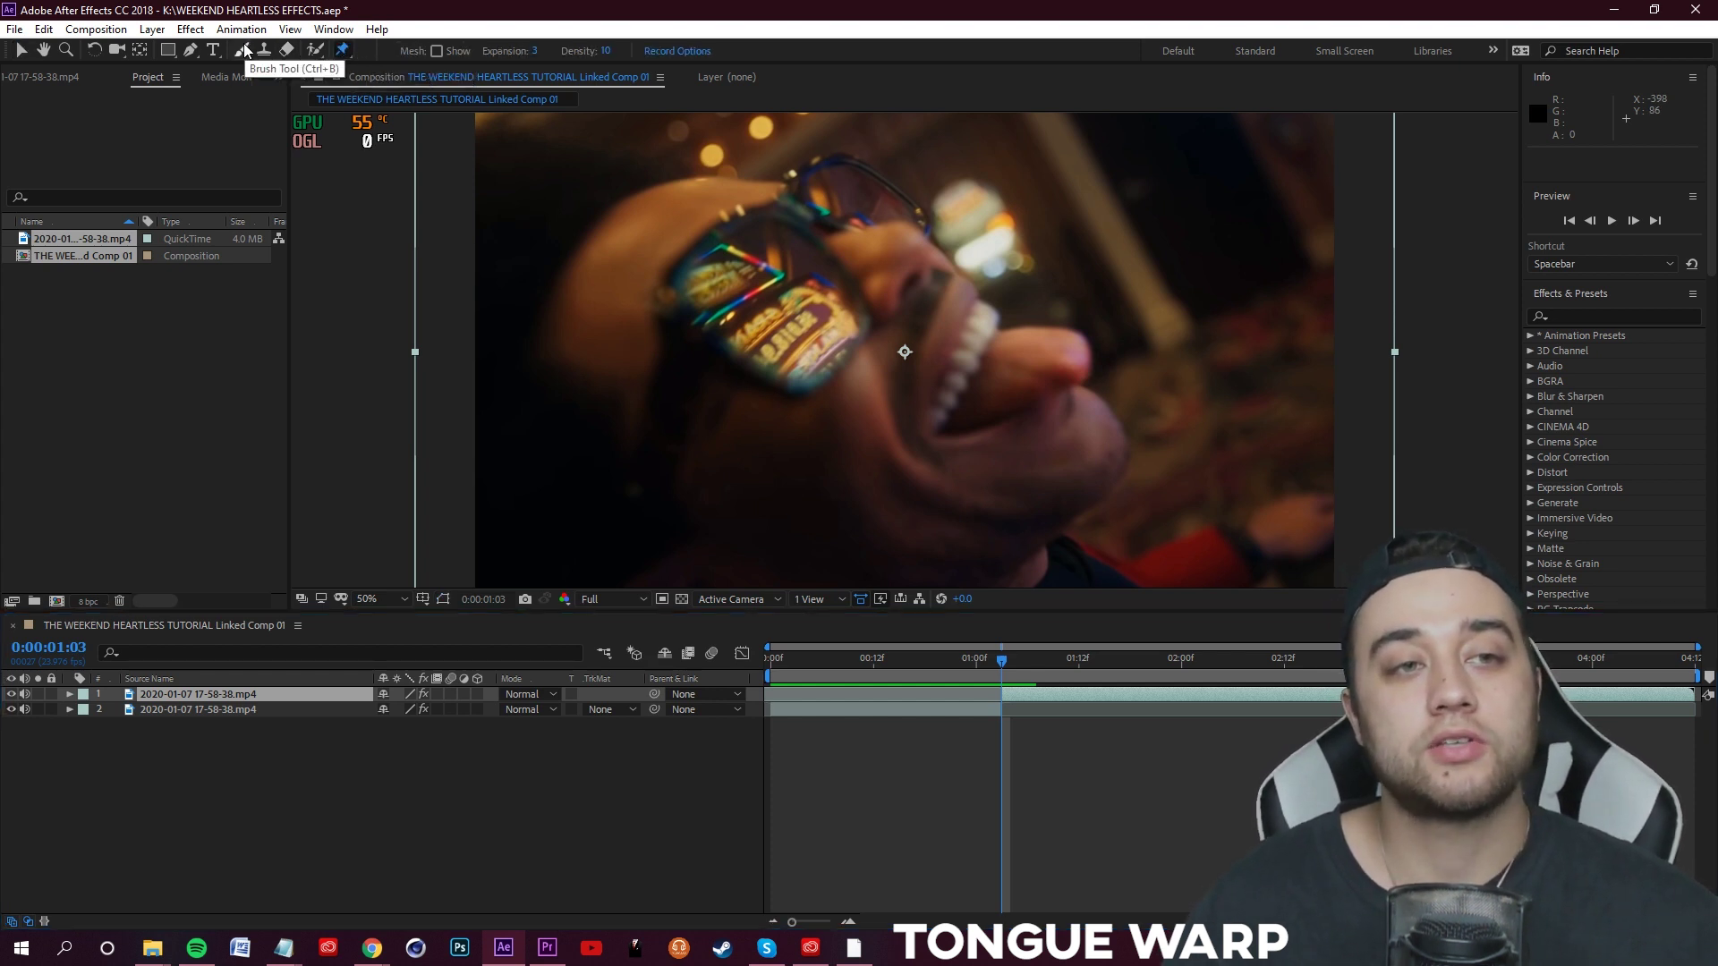
pyautogui.click(1588, 315)
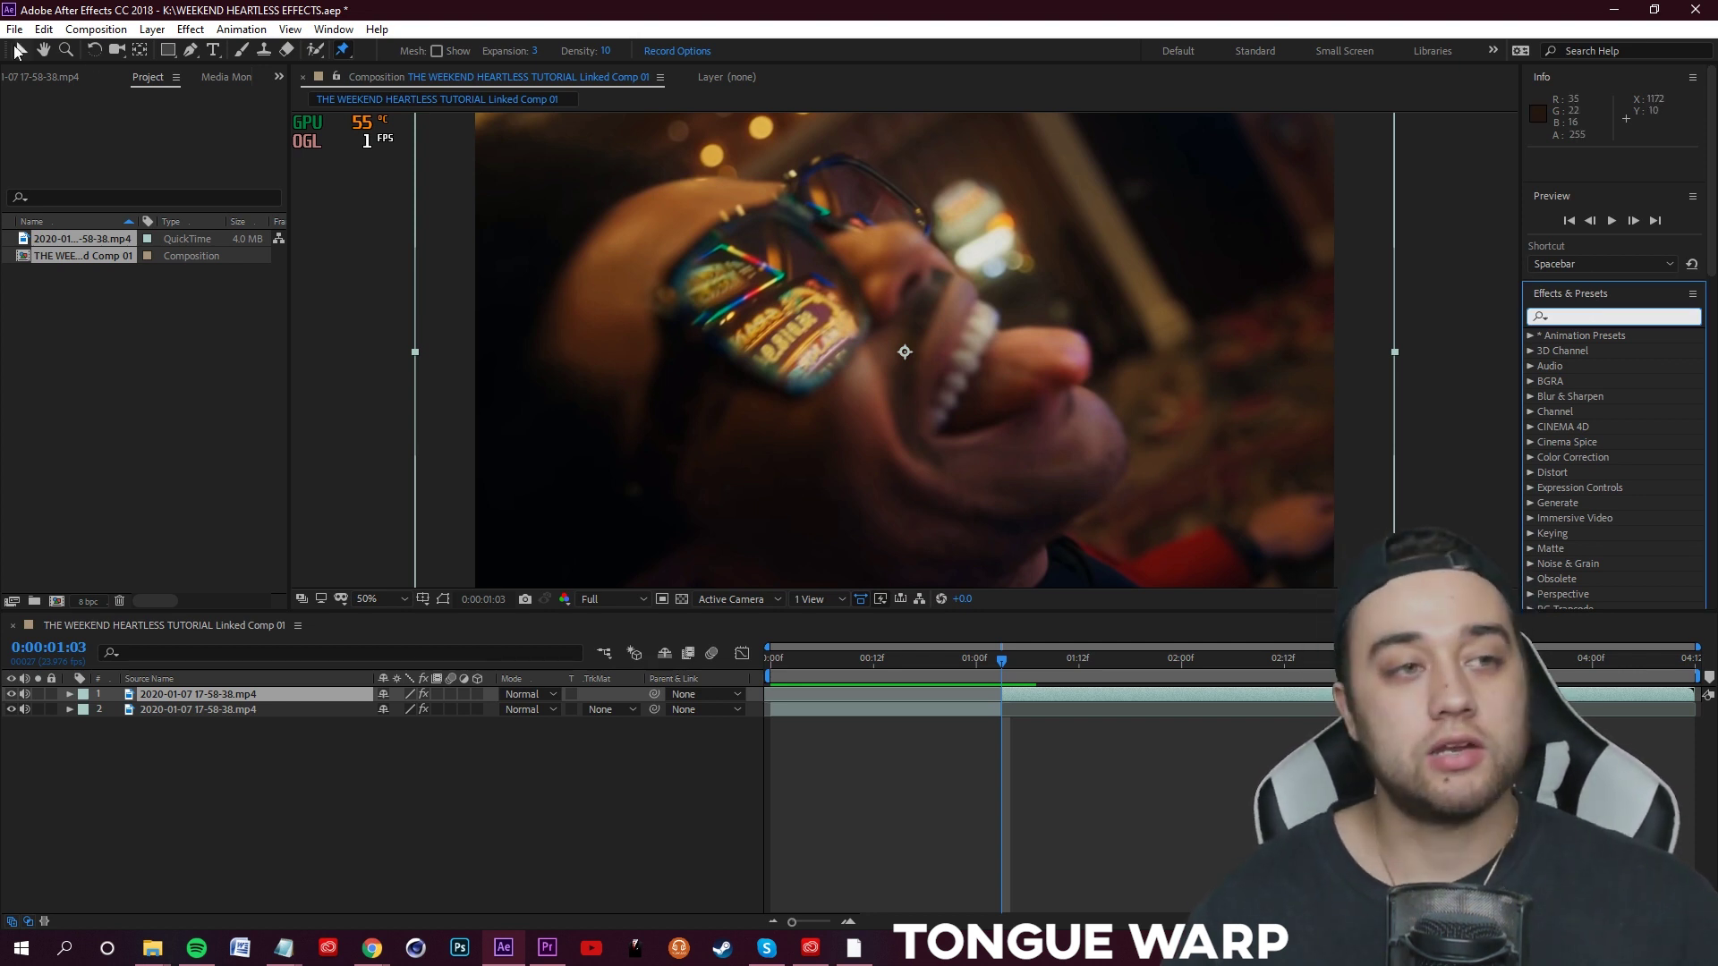
pyautogui.click(341, 52)
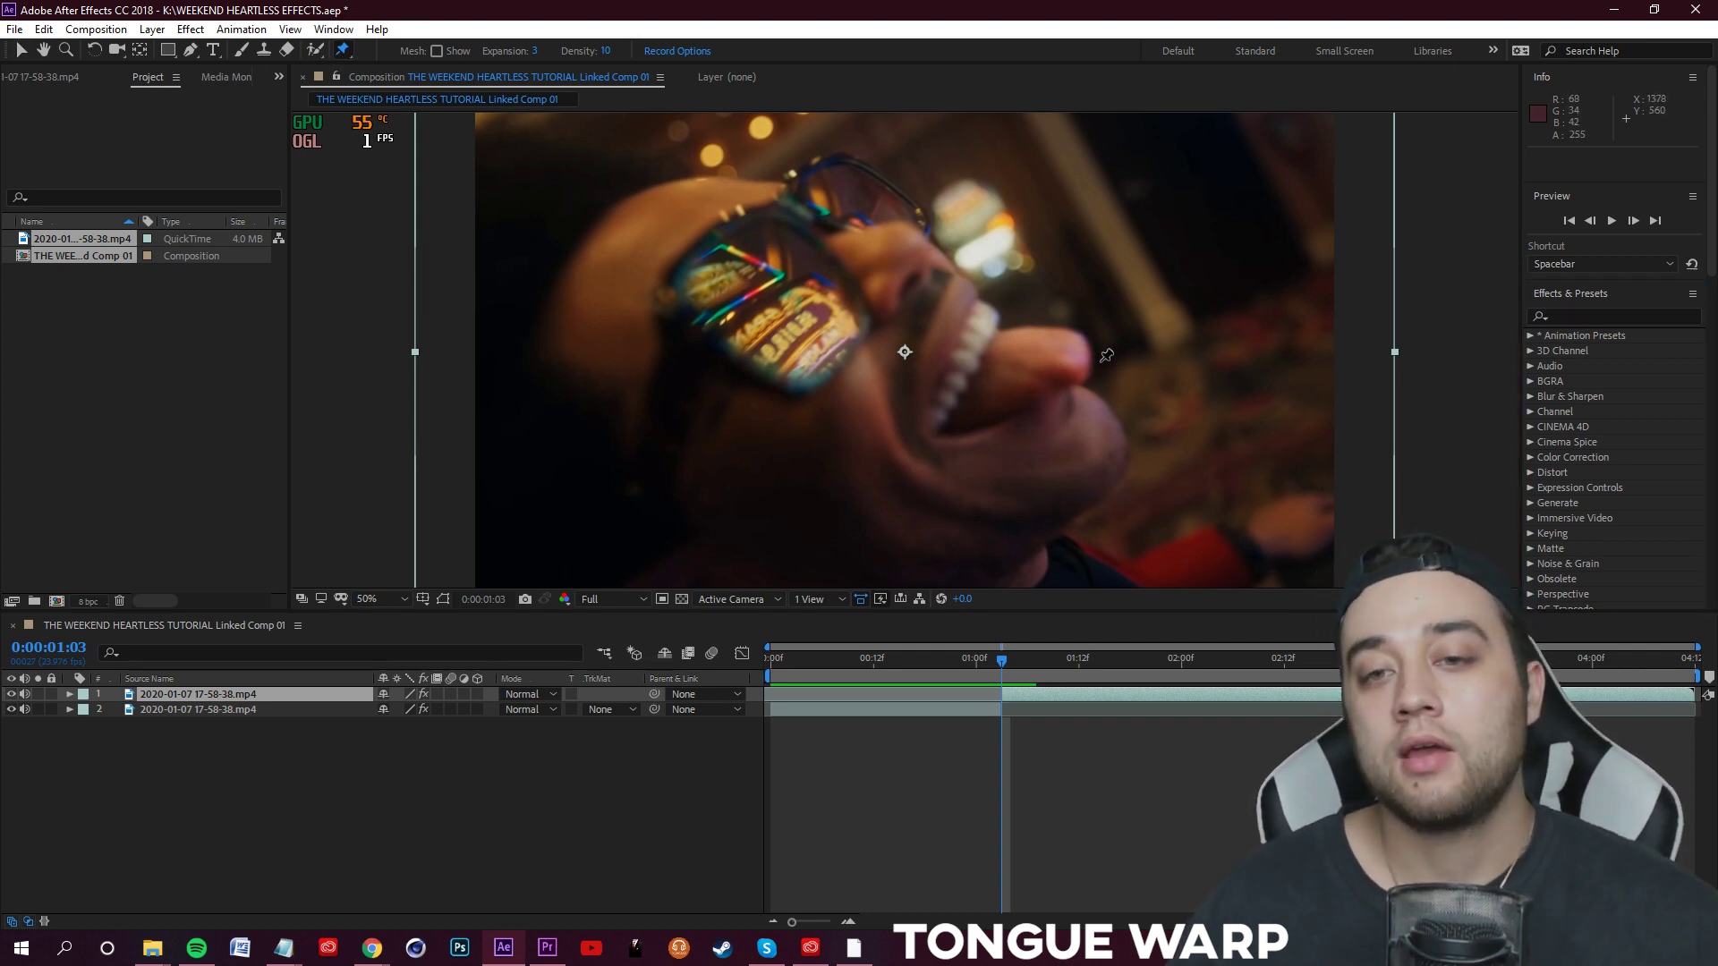
pyautogui.click(975, 401)
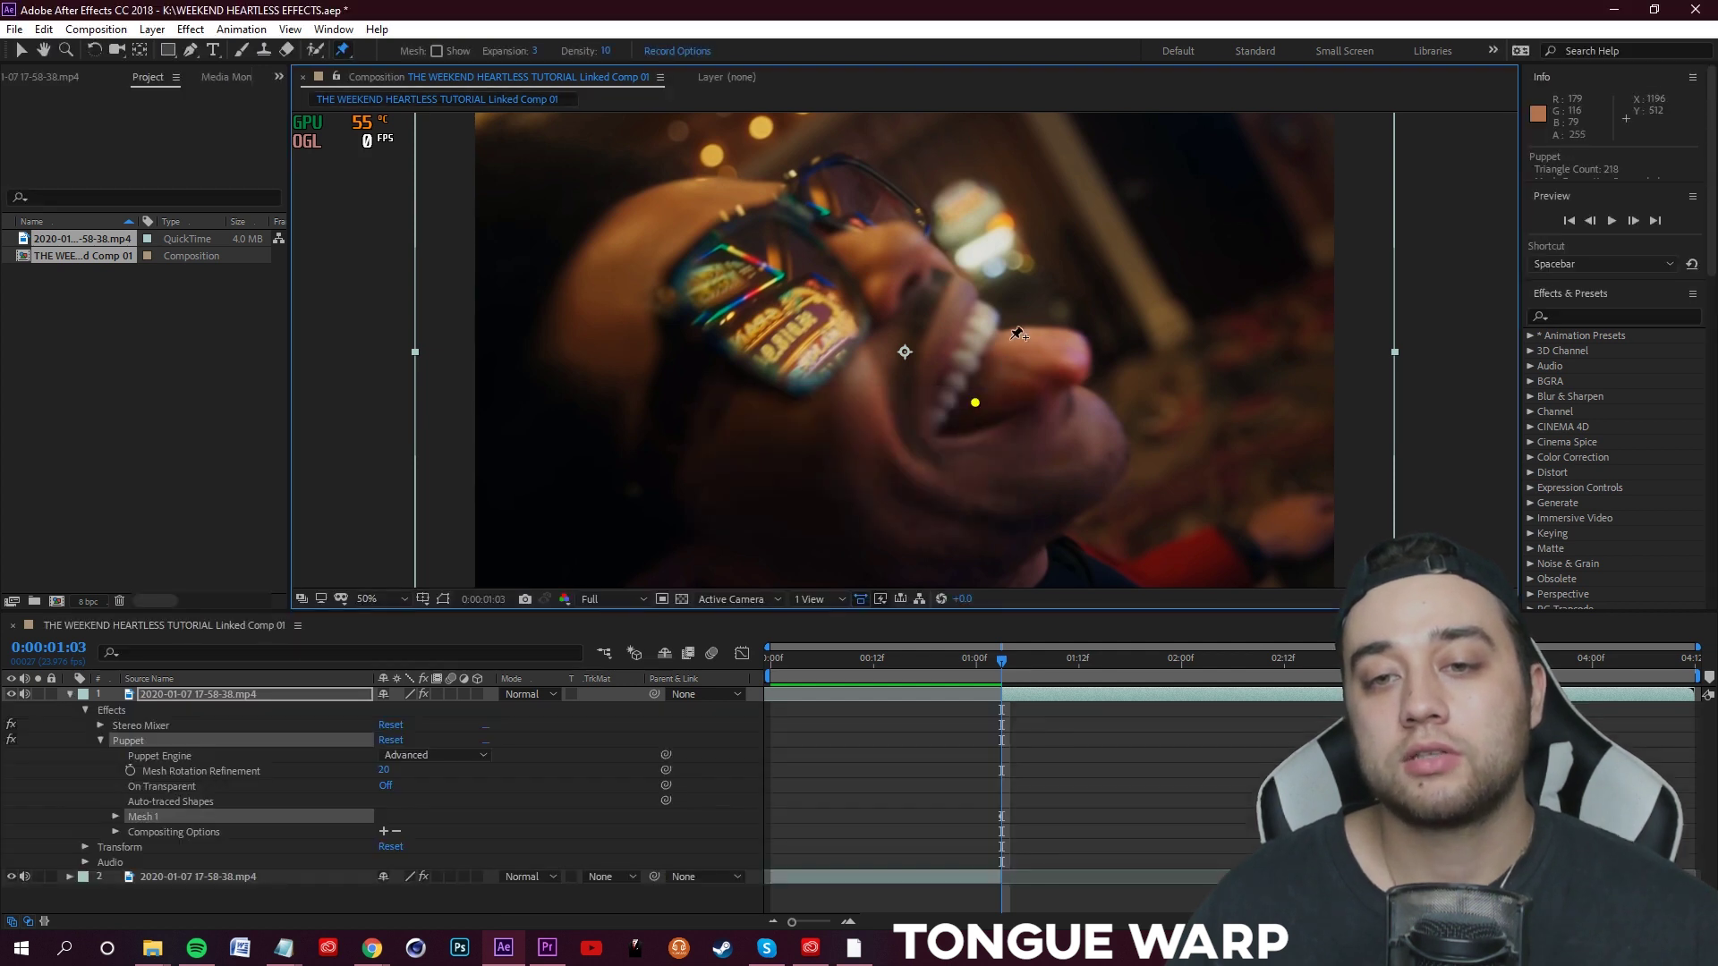
pyautogui.click(1075, 352)
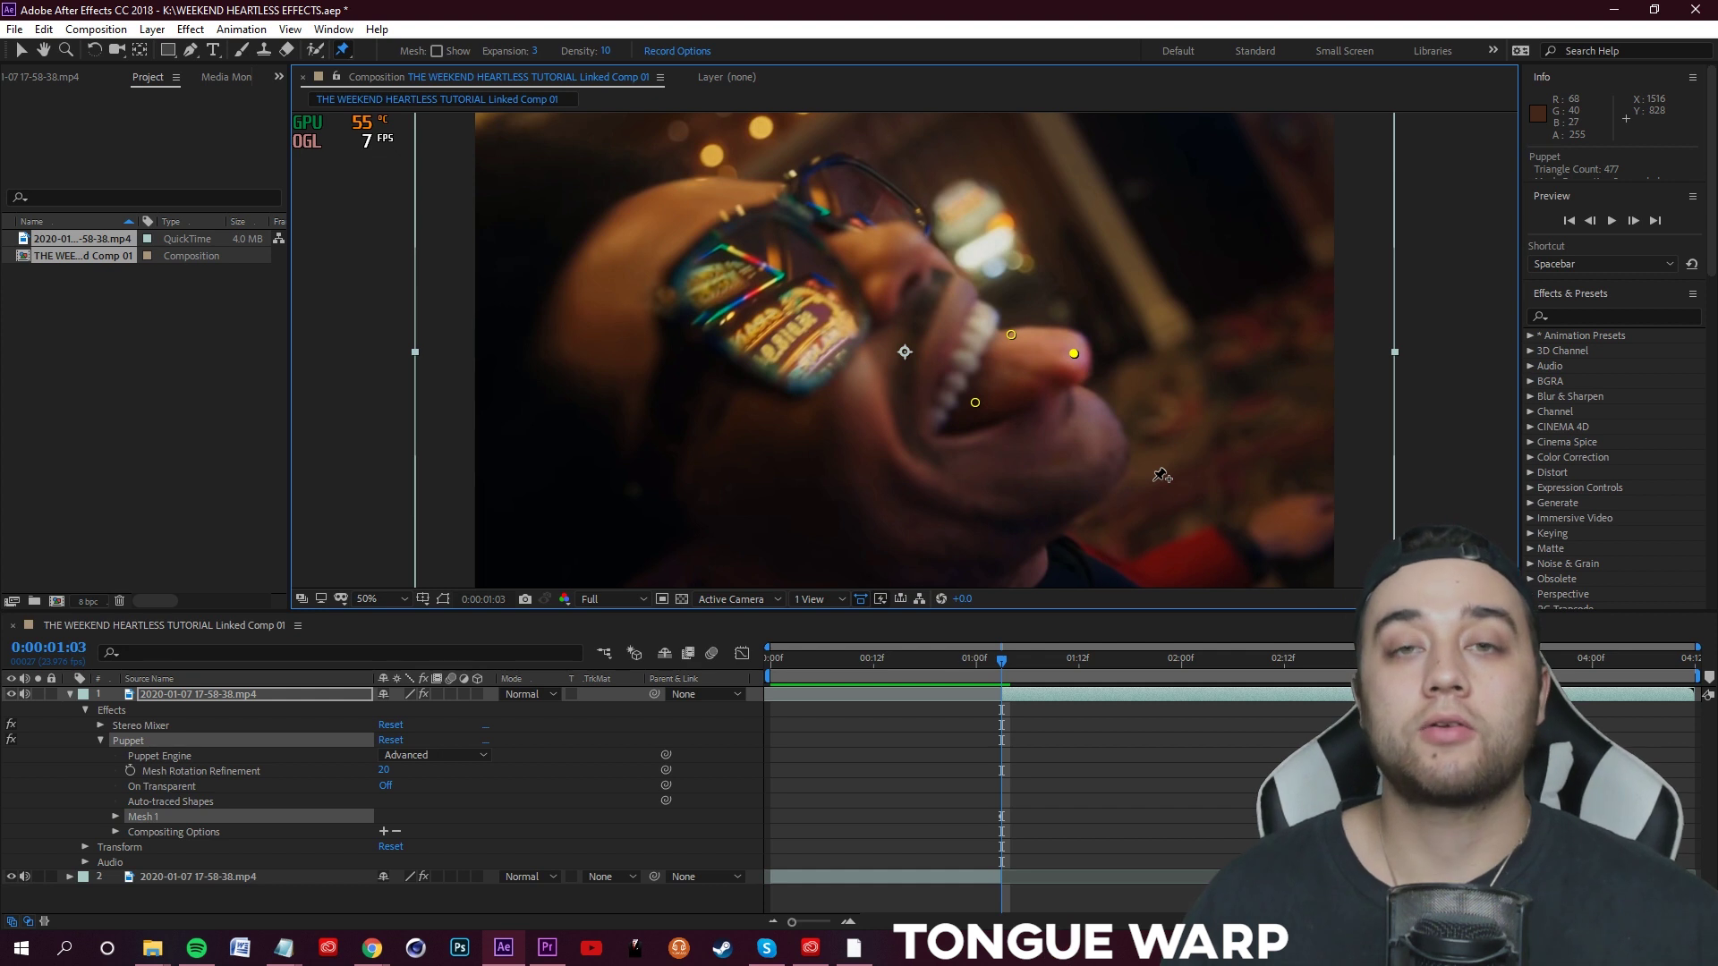
# - At 0:00:01:12, reposition the two mouth pins and pull the tongue-tip pin outward to keyframe the stretch
pyautogui.moveTo(1060, 660); pyautogui.dragTo(1081, 716)
pyautogui.moveTo(1074, 354); pyautogui.dragTo(1023, 345)
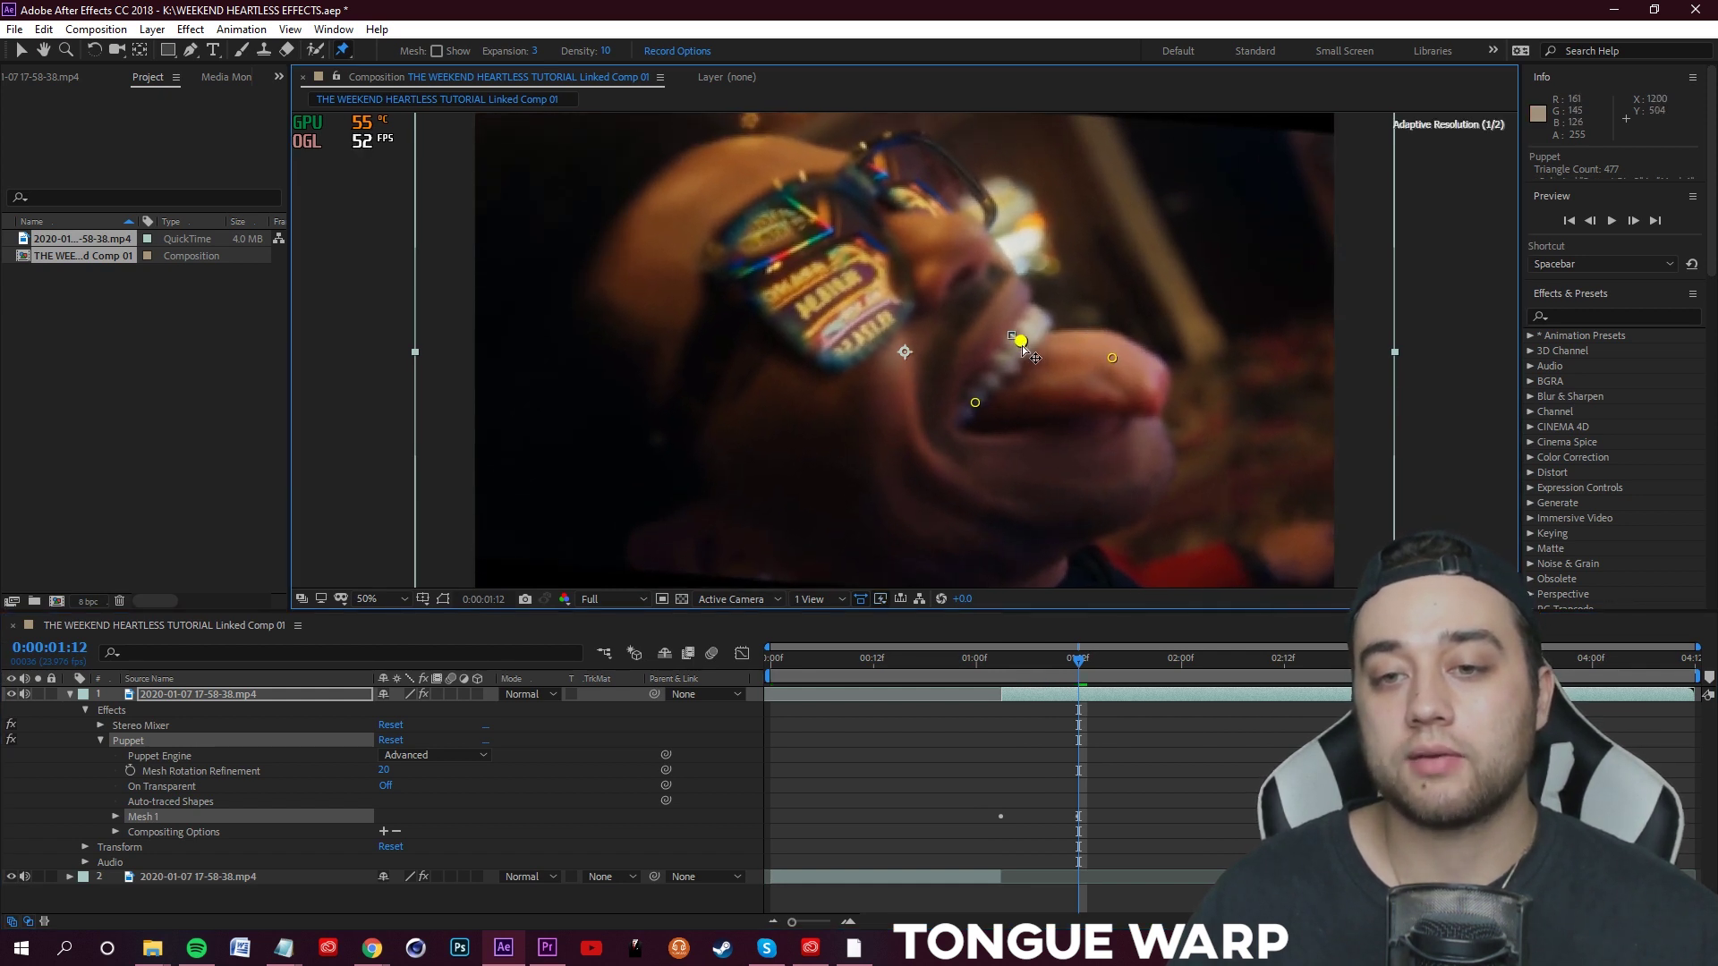
pyautogui.moveTo(976, 404); pyautogui.dragTo(988, 409)
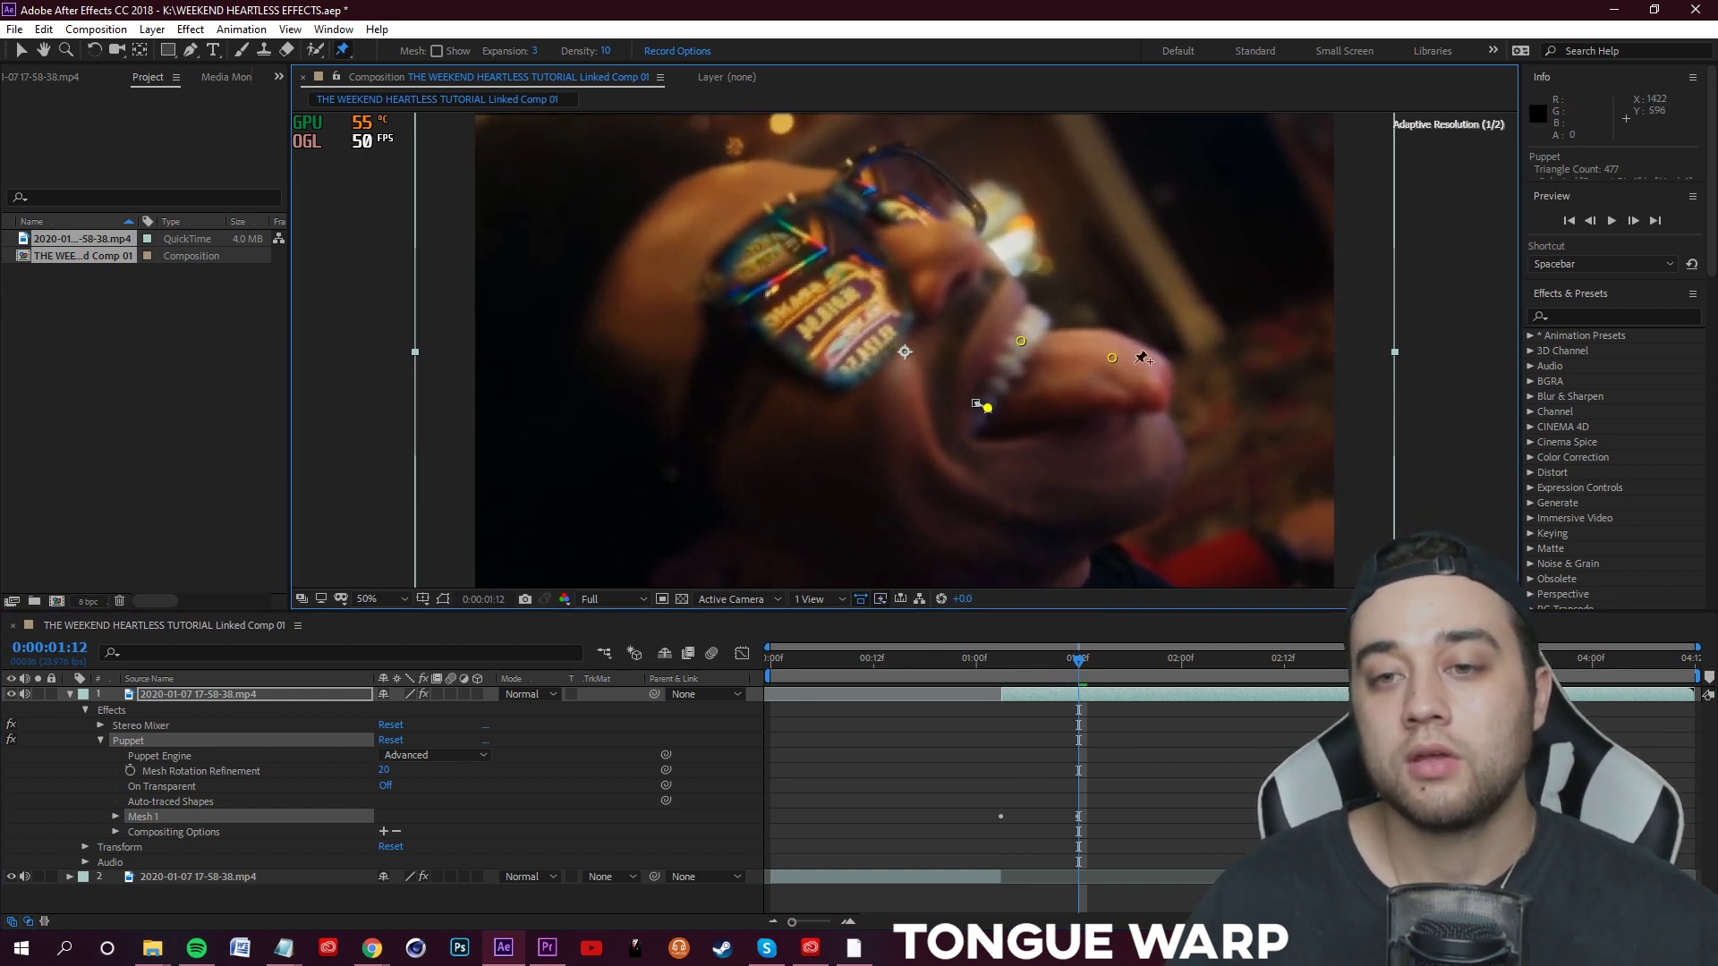
pyautogui.moveTo(1109, 363); pyautogui.dragTo(1119, 363)
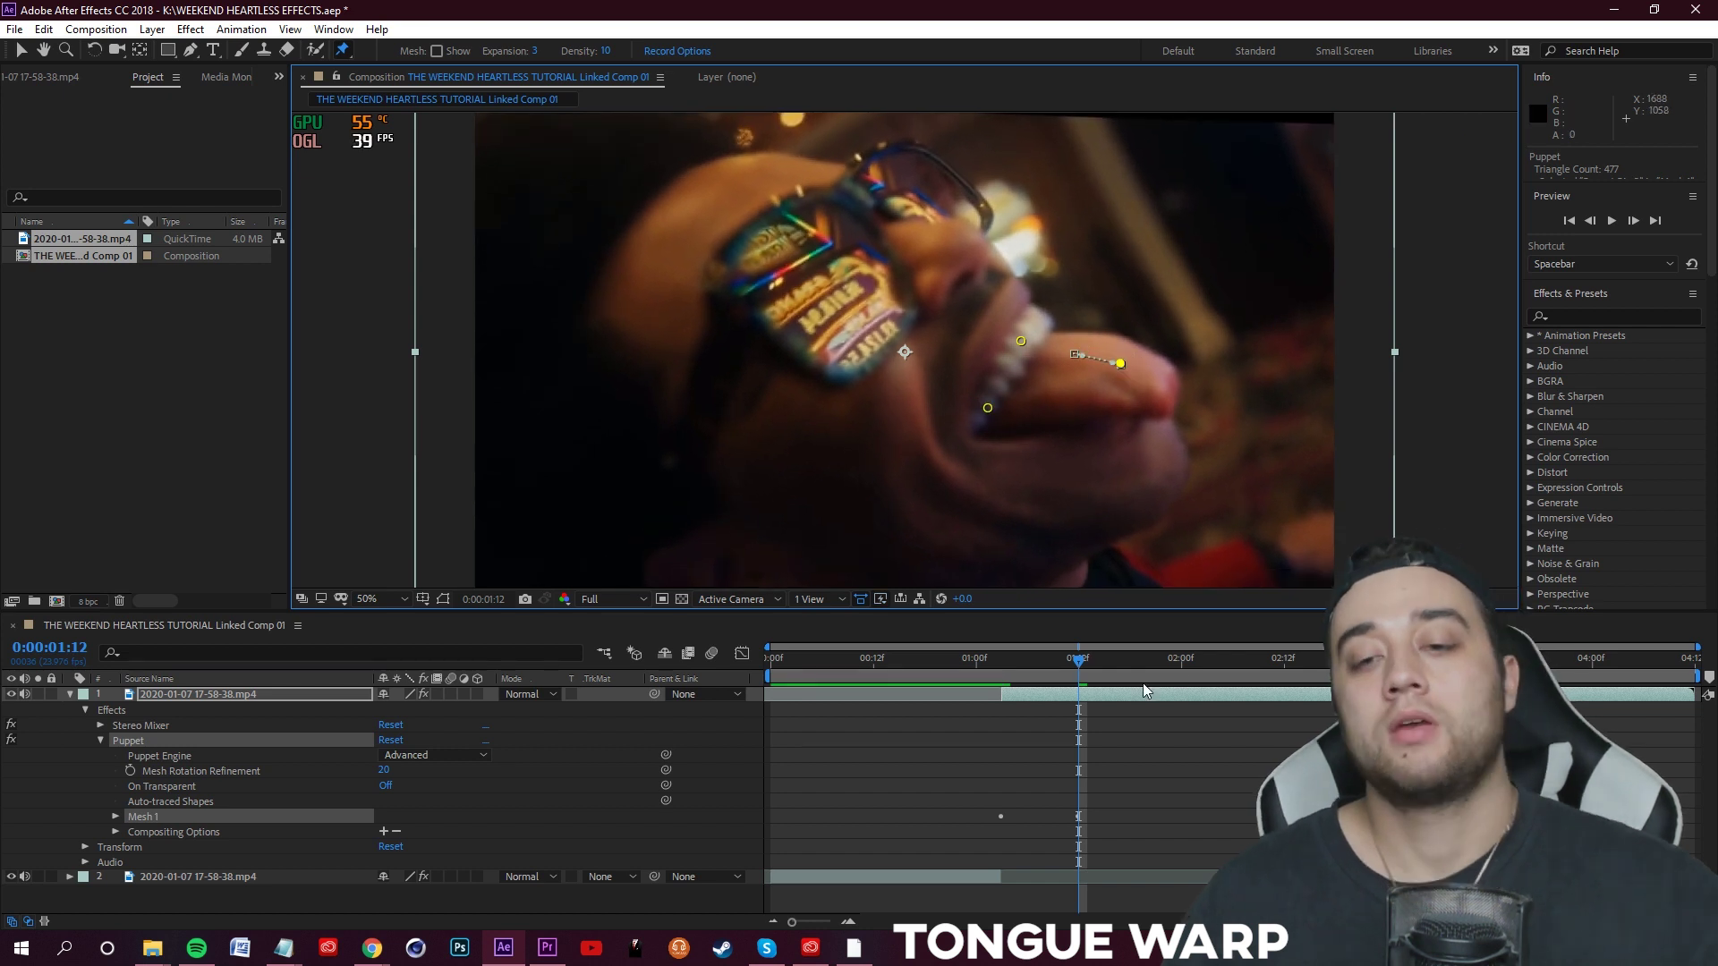
# - Check the stretch from 0:00:01:03, and pull the tongue-tip pin further outward at 0:00:01:12
pyautogui.moveTo(1076, 664); pyautogui.dragTo(1001, 738)
pyautogui.scroll(-1, 1068, 407)
pyautogui.scroll(1, 1056, 390)
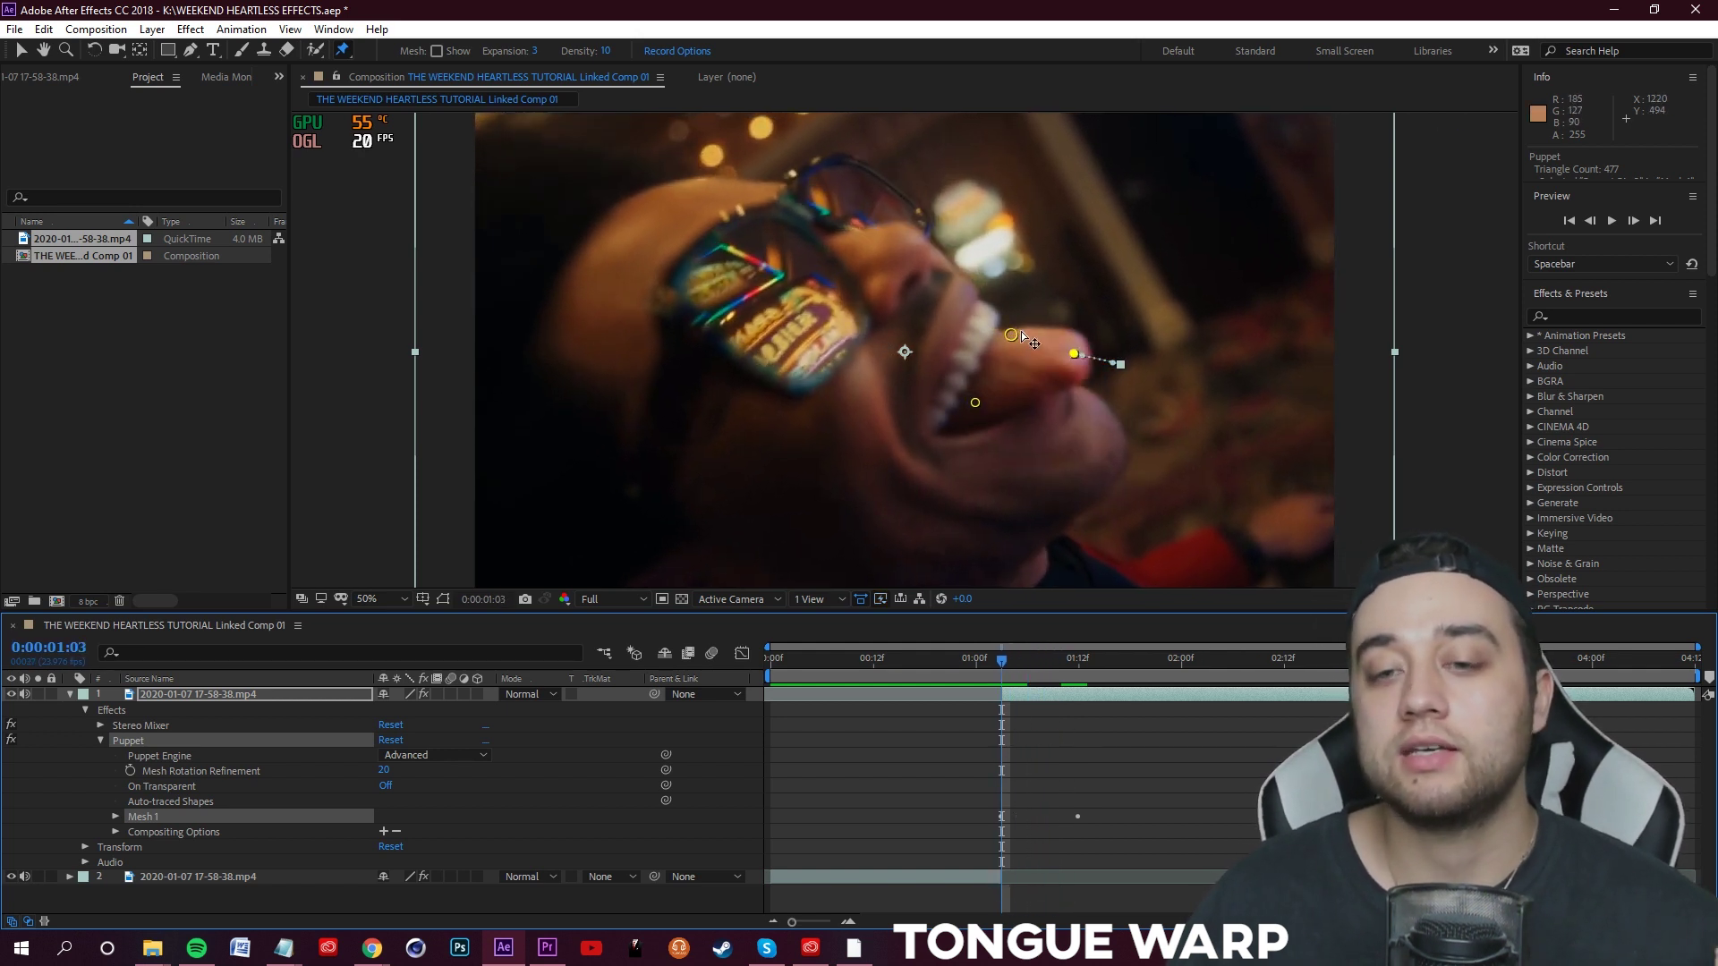
pyautogui.moveTo(1009, 674); pyautogui.dragTo(1078, 680)
pyautogui.press(',')
pyautogui.press('.')
pyautogui.moveTo(1120, 363); pyautogui.dragTo(1168, 362)
# - Add a fourth Puppet pin just below the tongue tip at 0:00:01:03 and pull it outward at 0:00:01:11
pyautogui.press('pageup')
pyautogui.press('pageup')
pyautogui.press('pageup')
pyautogui.press('pageup')
pyautogui.press('pageup')
pyautogui.press('pageup')
pyautogui.press('pageup')
pyautogui.press('pageup')
pyautogui.press('pageup')
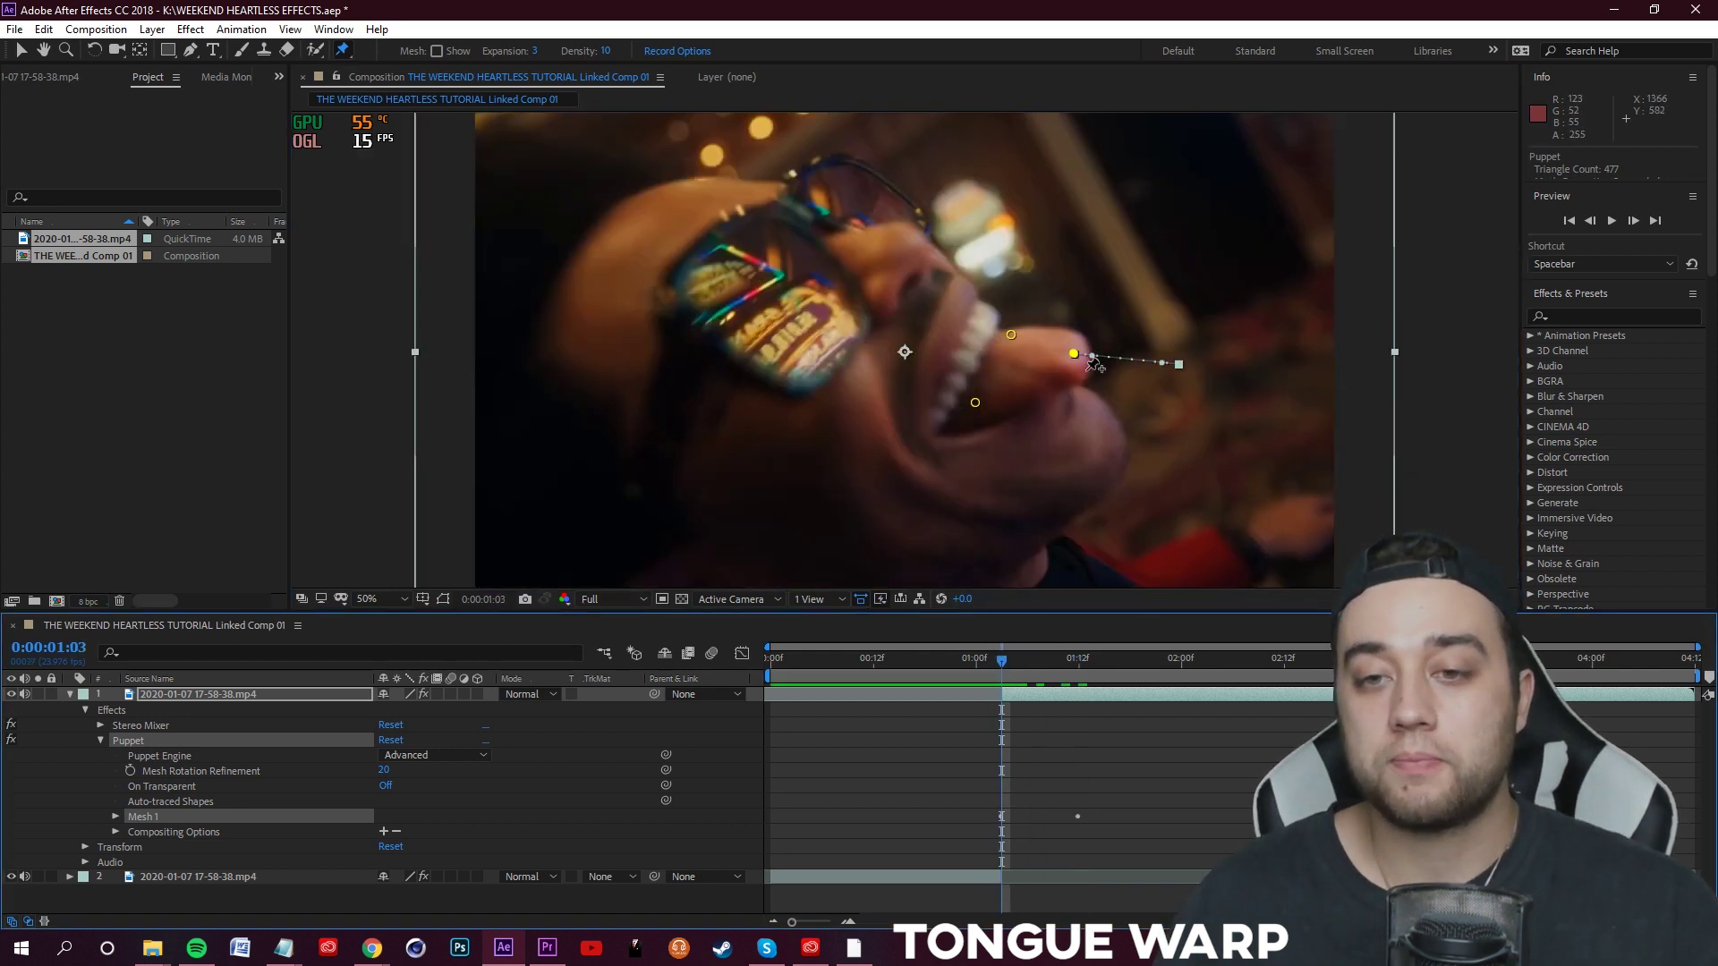
pyautogui.press('pagedown')
pyautogui.press('pagedown')
pyautogui.press('pagedown')
pyautogui.press('pagedown')
pyautogui.press('pagedown')
pyautogui.press('pagedown')
pyautogui.press('pagedown')
pyautogui.press(',')
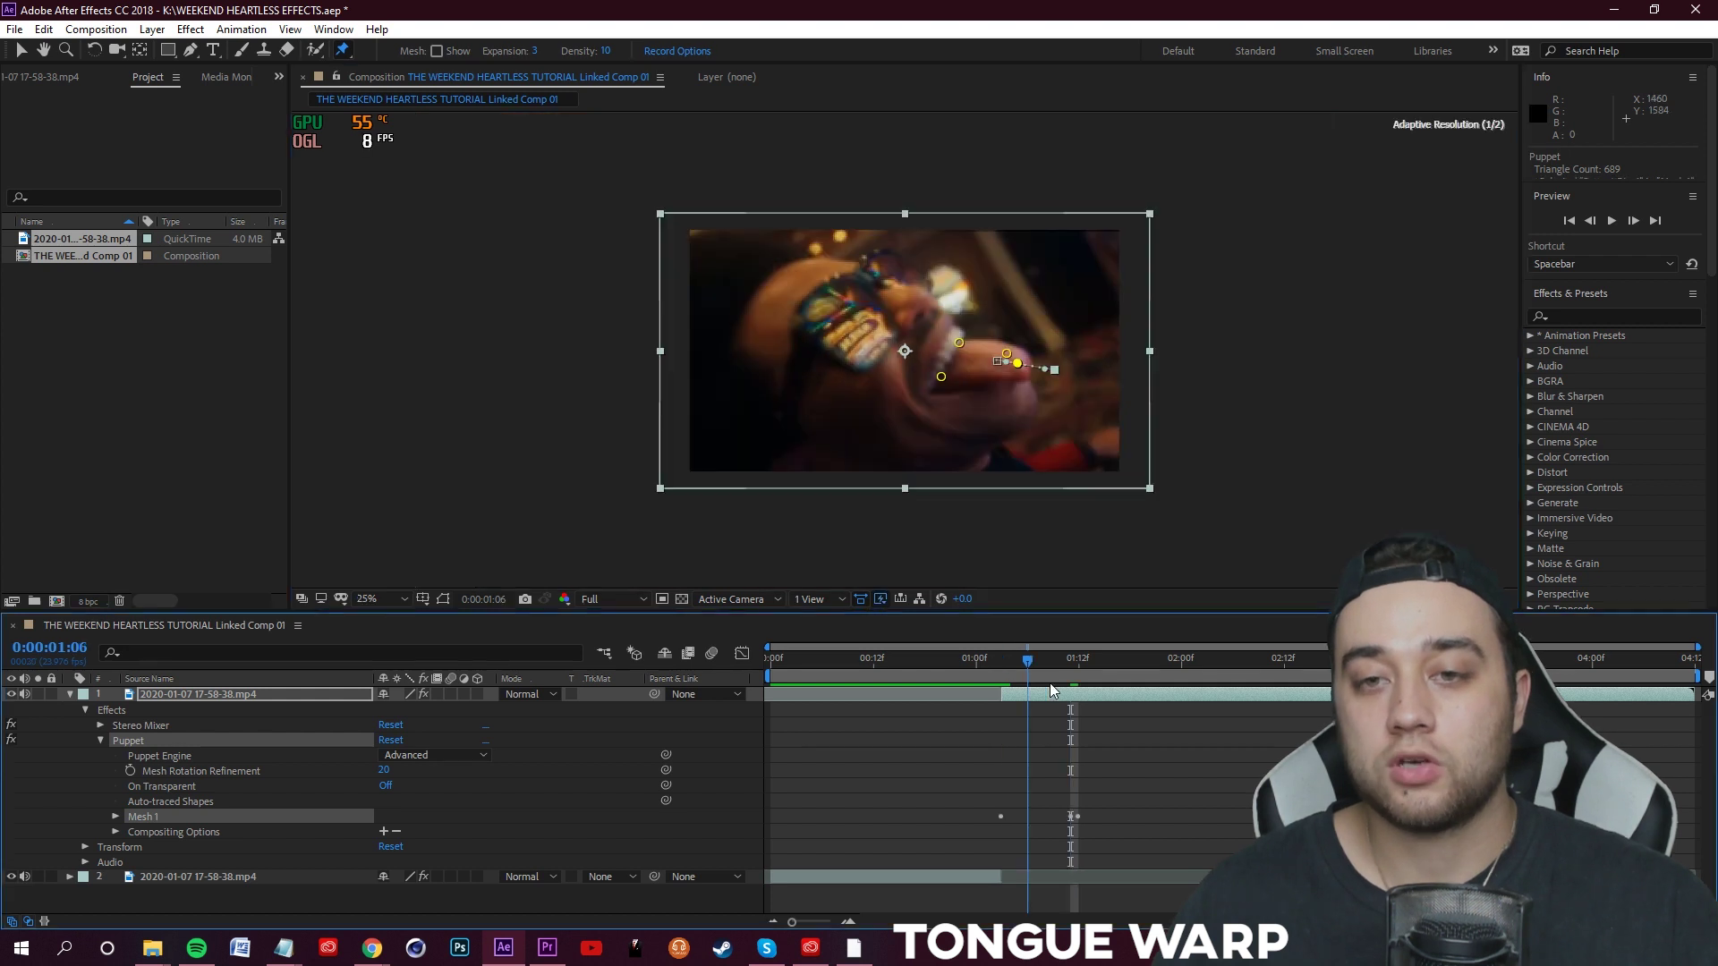
pyautogui.press('.')
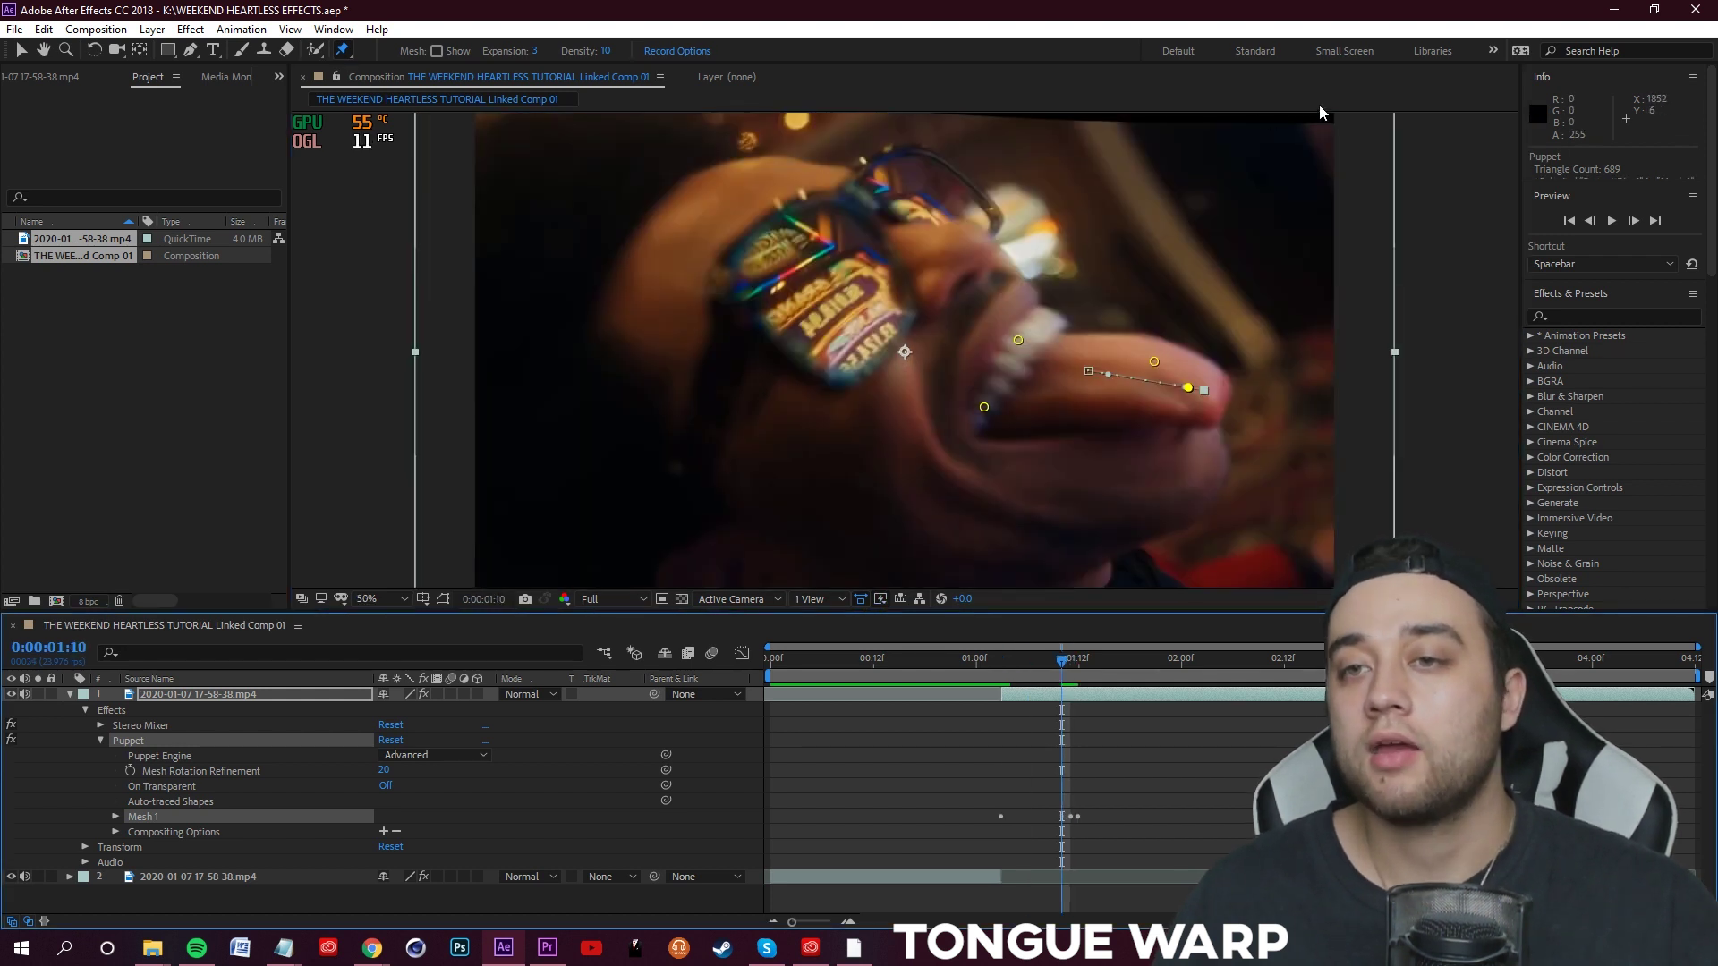
# - Enable keyframing for the upper layer's Anchor Point, Position and Scale at 0:00:01:03
pyautogui.moveTo(1058, 661); pyautogui.dragTo(1002, 659)
pyautogui.click(100, 741)
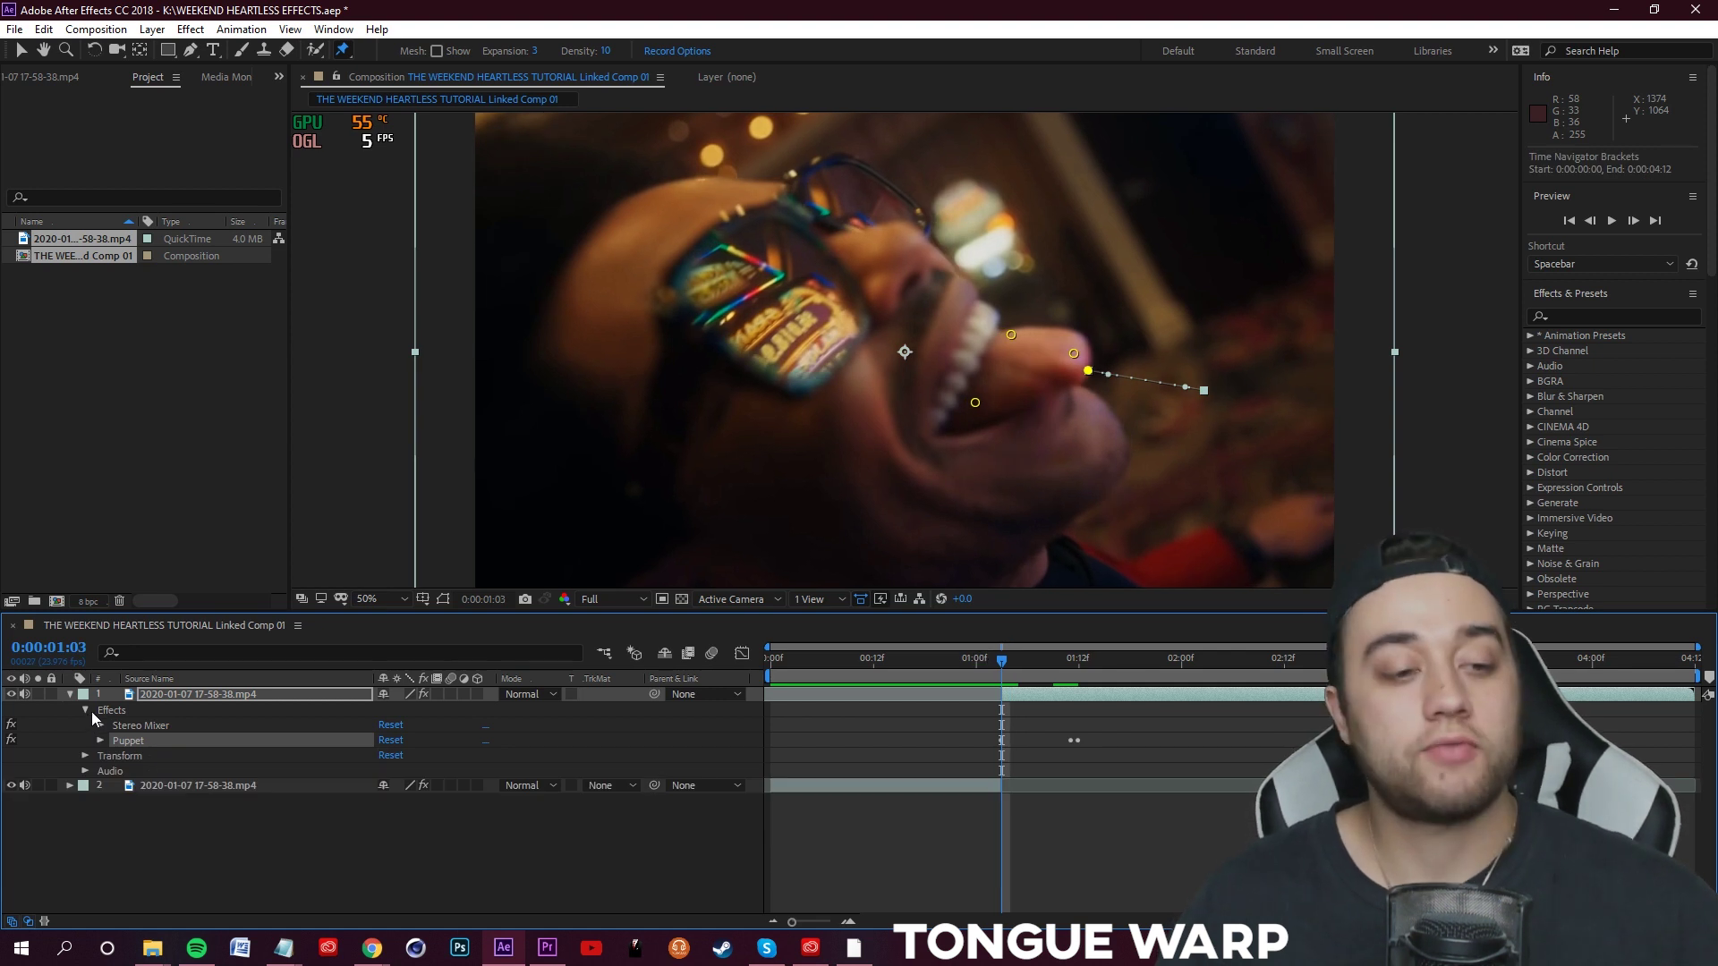
pyautogui.click(84, 708)
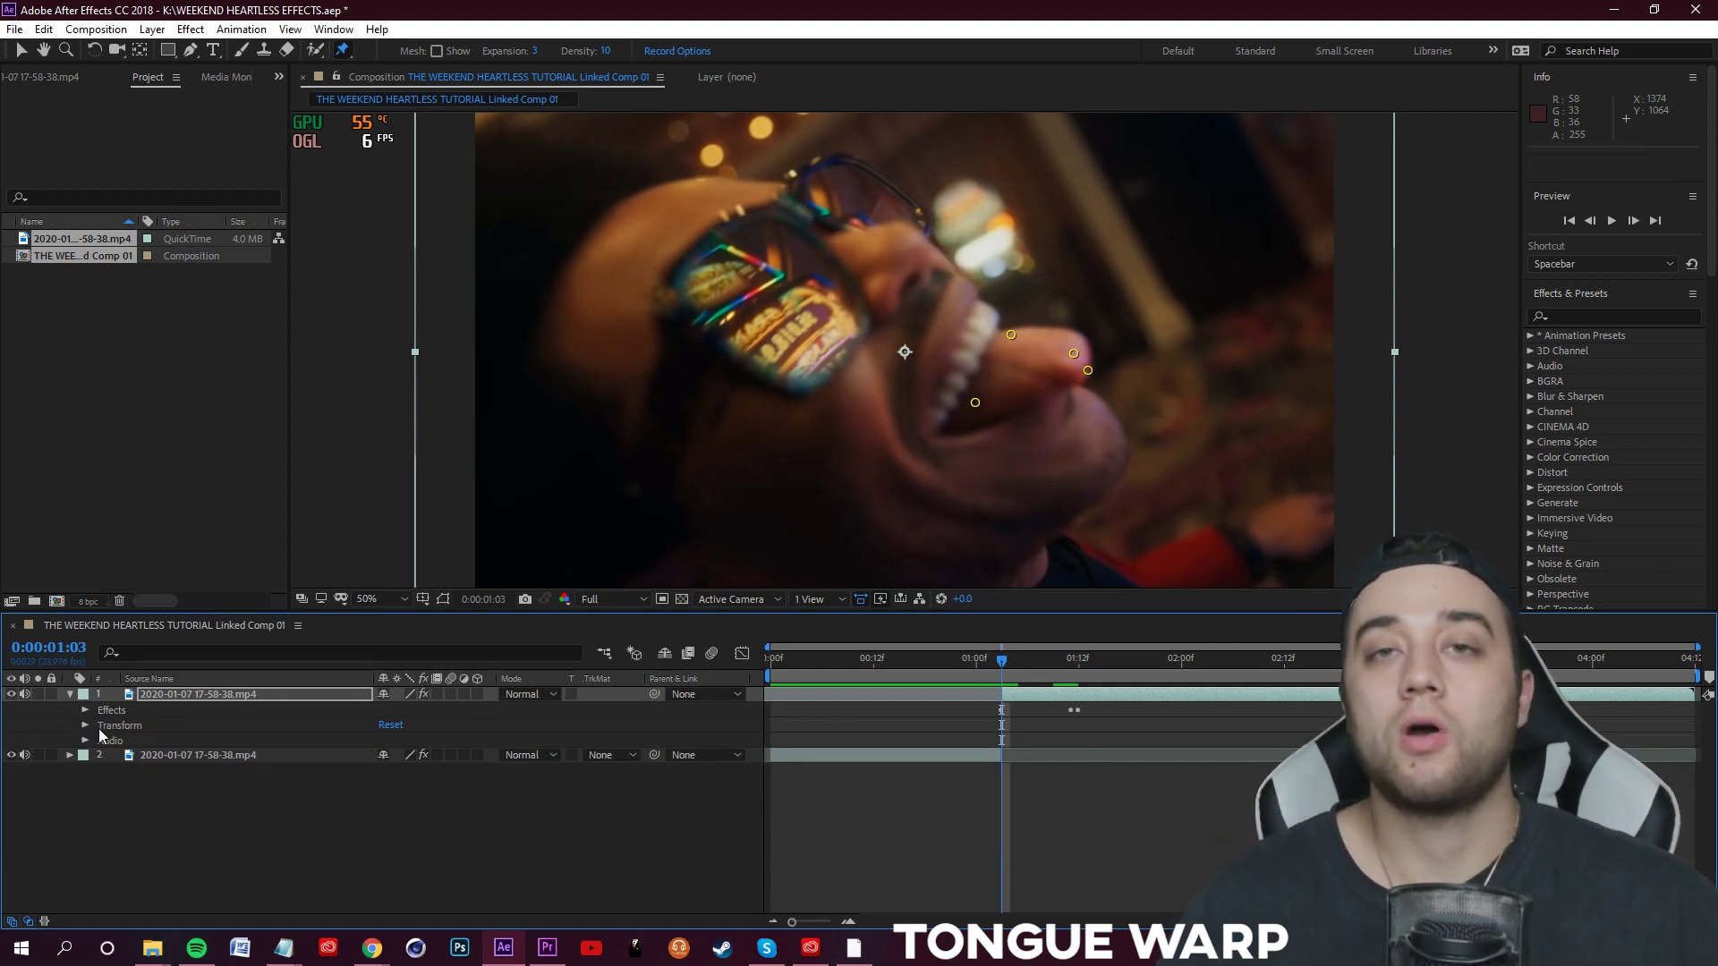
pyautogui.click(107, 728)
pyautogui.click(86, 726)
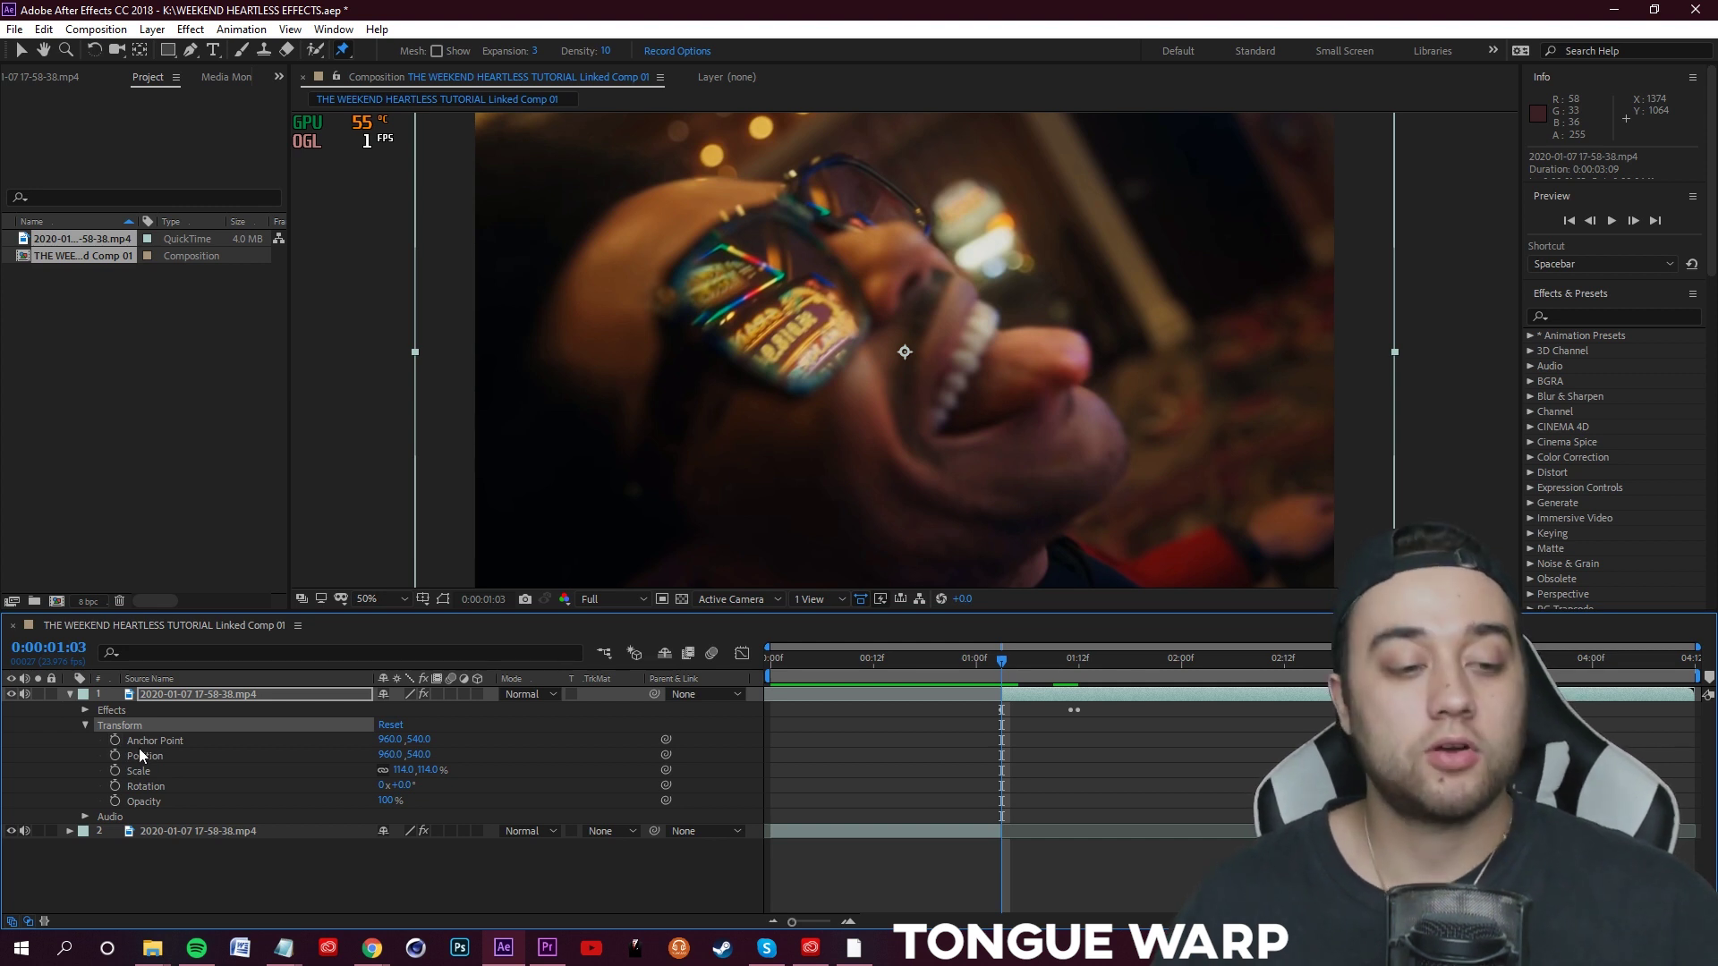
pyautogui.click(113, 741)
pyautogui.click(113, 754)
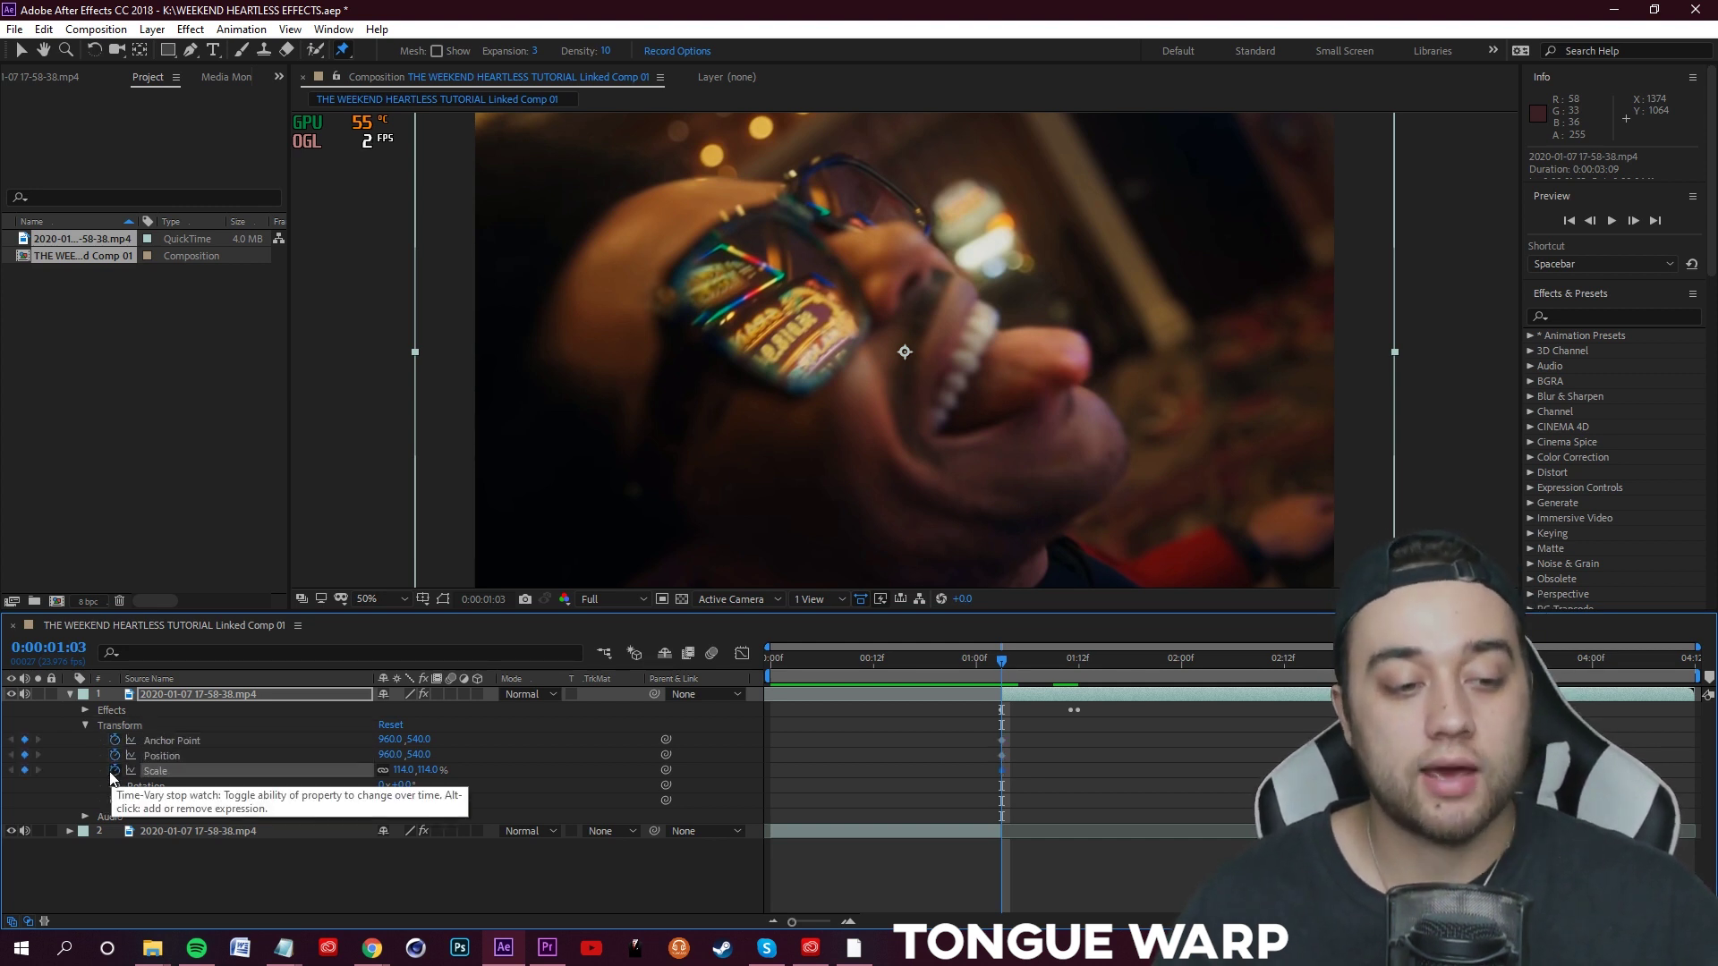
pyautogui.click(114, 770)
# - At 0:00:01:14, set the upper layer's Scale to 123% and its Anchor Point to 960, 560
pyautogui.scroll(-4, 1181, 299)
pyautogui.scroll(4, 1074, 340)
pyautogui.scroll(-2, 1066, 348)
pyautogui.moveTo(1003, 672); pyautogui.dragTo(1107, 671)
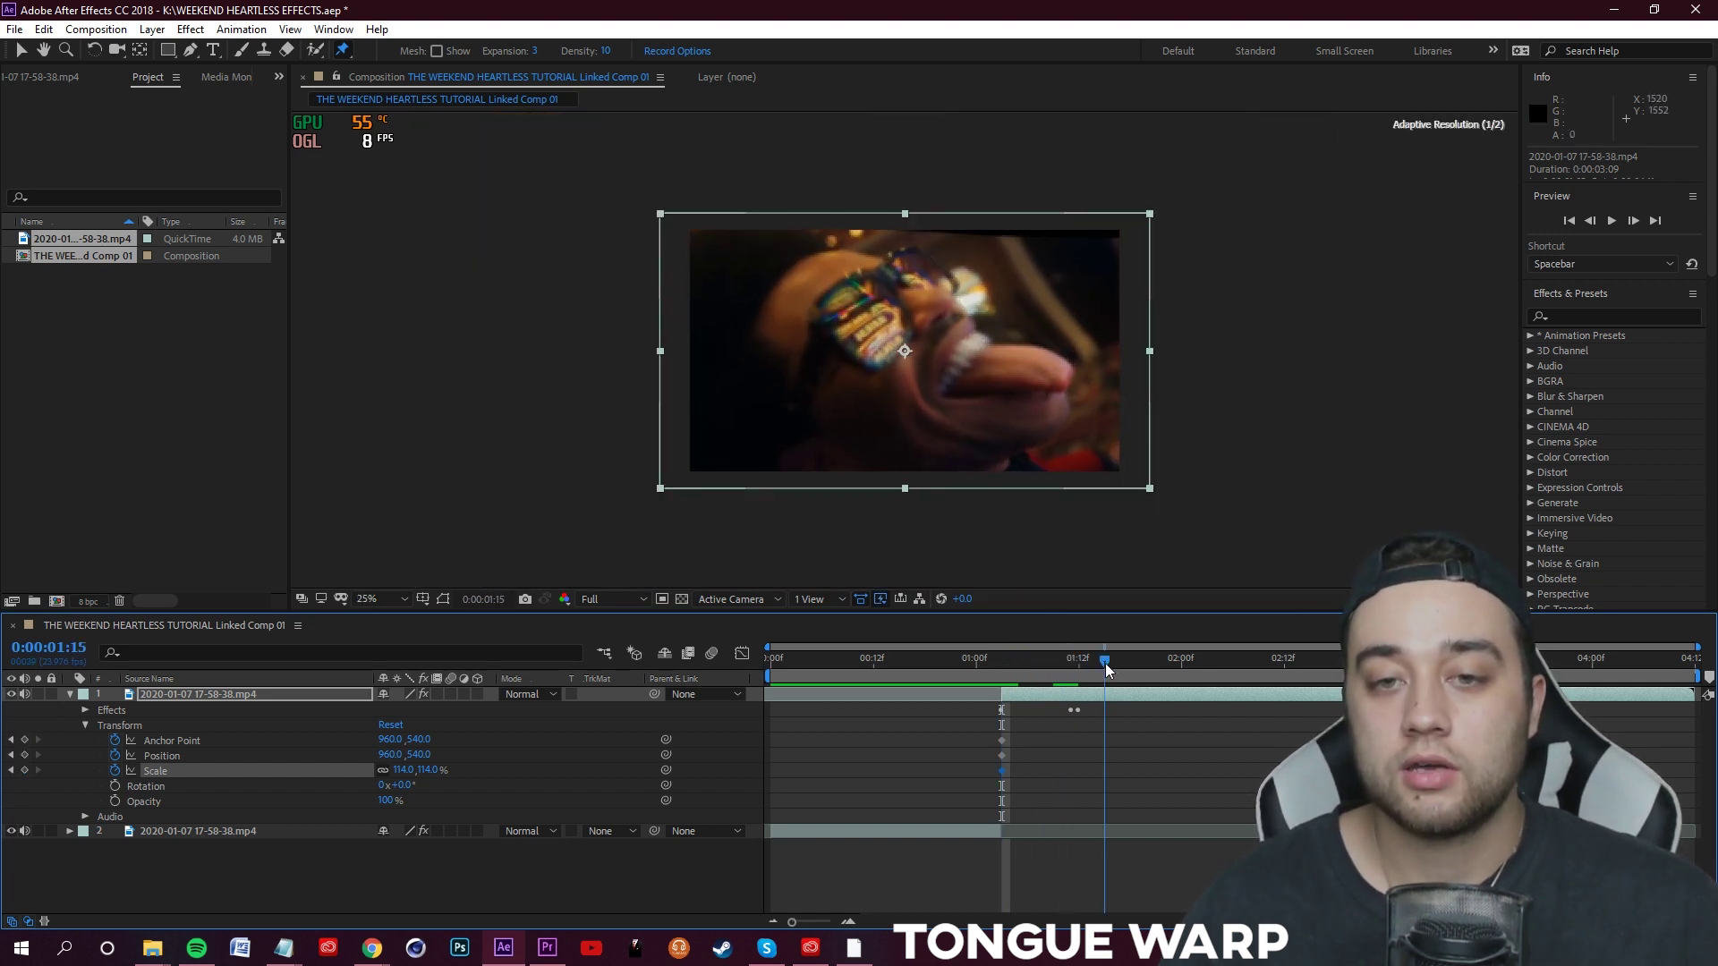
pyautogui.moveTo(426, 771); pyautogui.dragTo(436, 770)
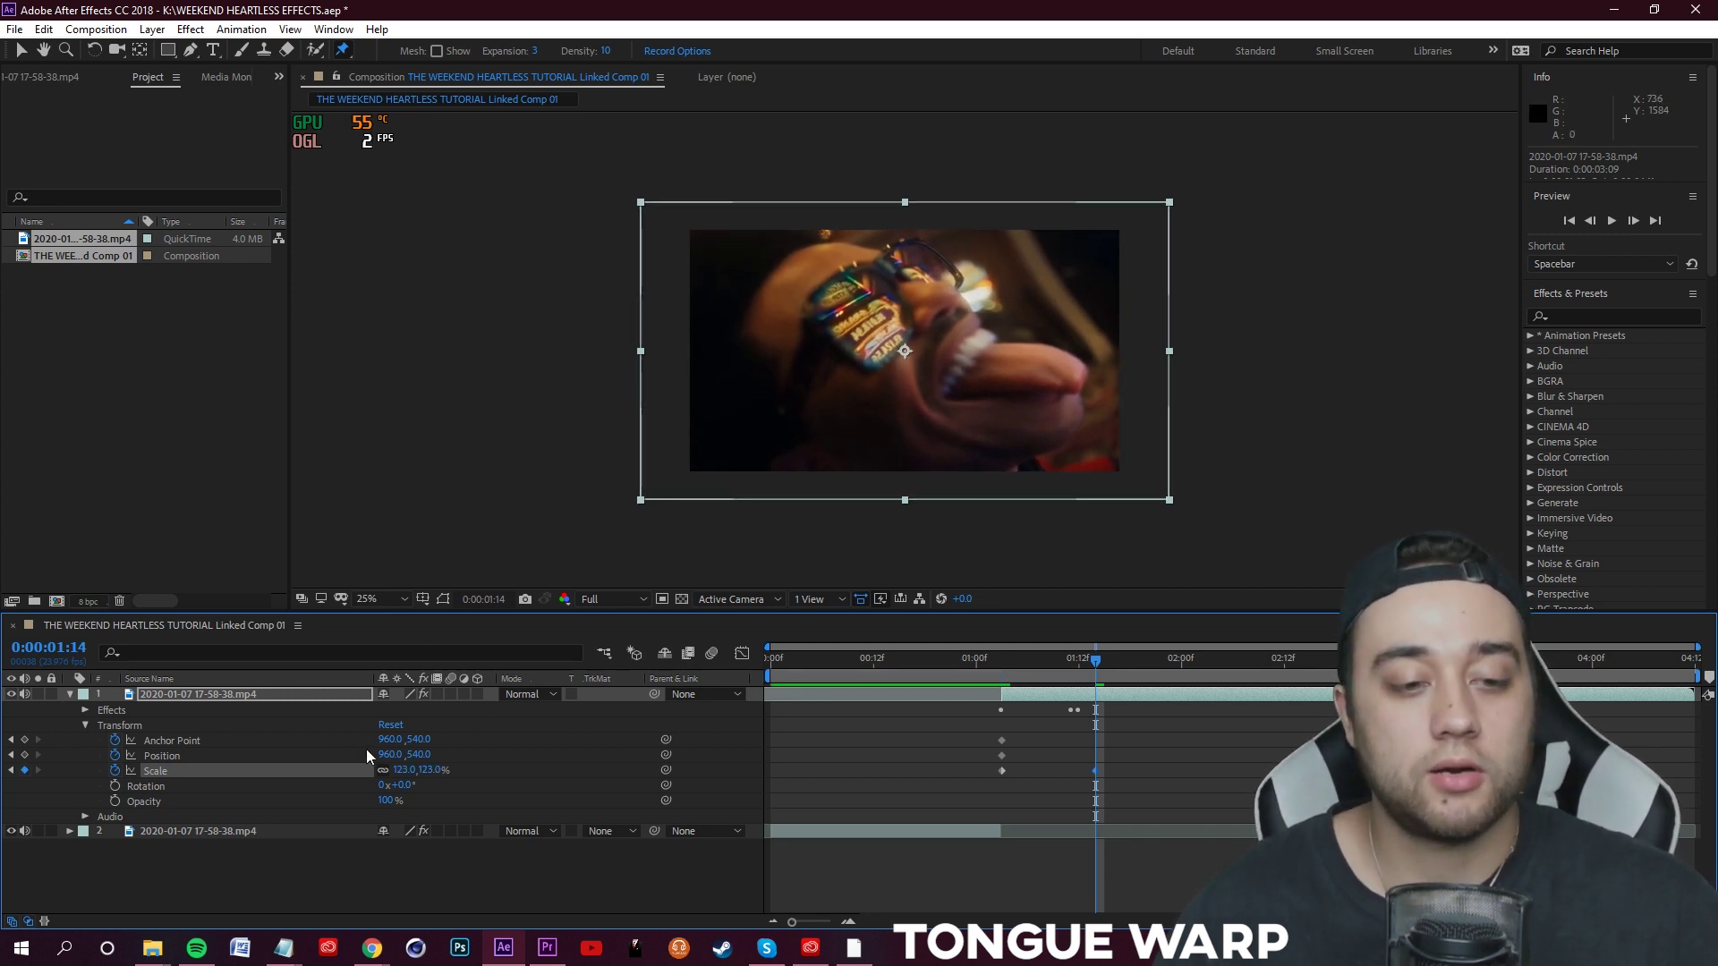
pyautogui.moveTo(417, 740); pyautogui.dragTo(428, 739)
# - Play back and scrub the tongue warp with its zoom around 0:00:01:03 to 0:00:01:12
pyautogui.moveTo(1100, 671)
pyautogui.mouseDown()
pyautogui.moveTo(1060, 689)
pyautogui.moveTo(1094, 702)
pyautogui.mouseUp()
pyautogui.press('space')
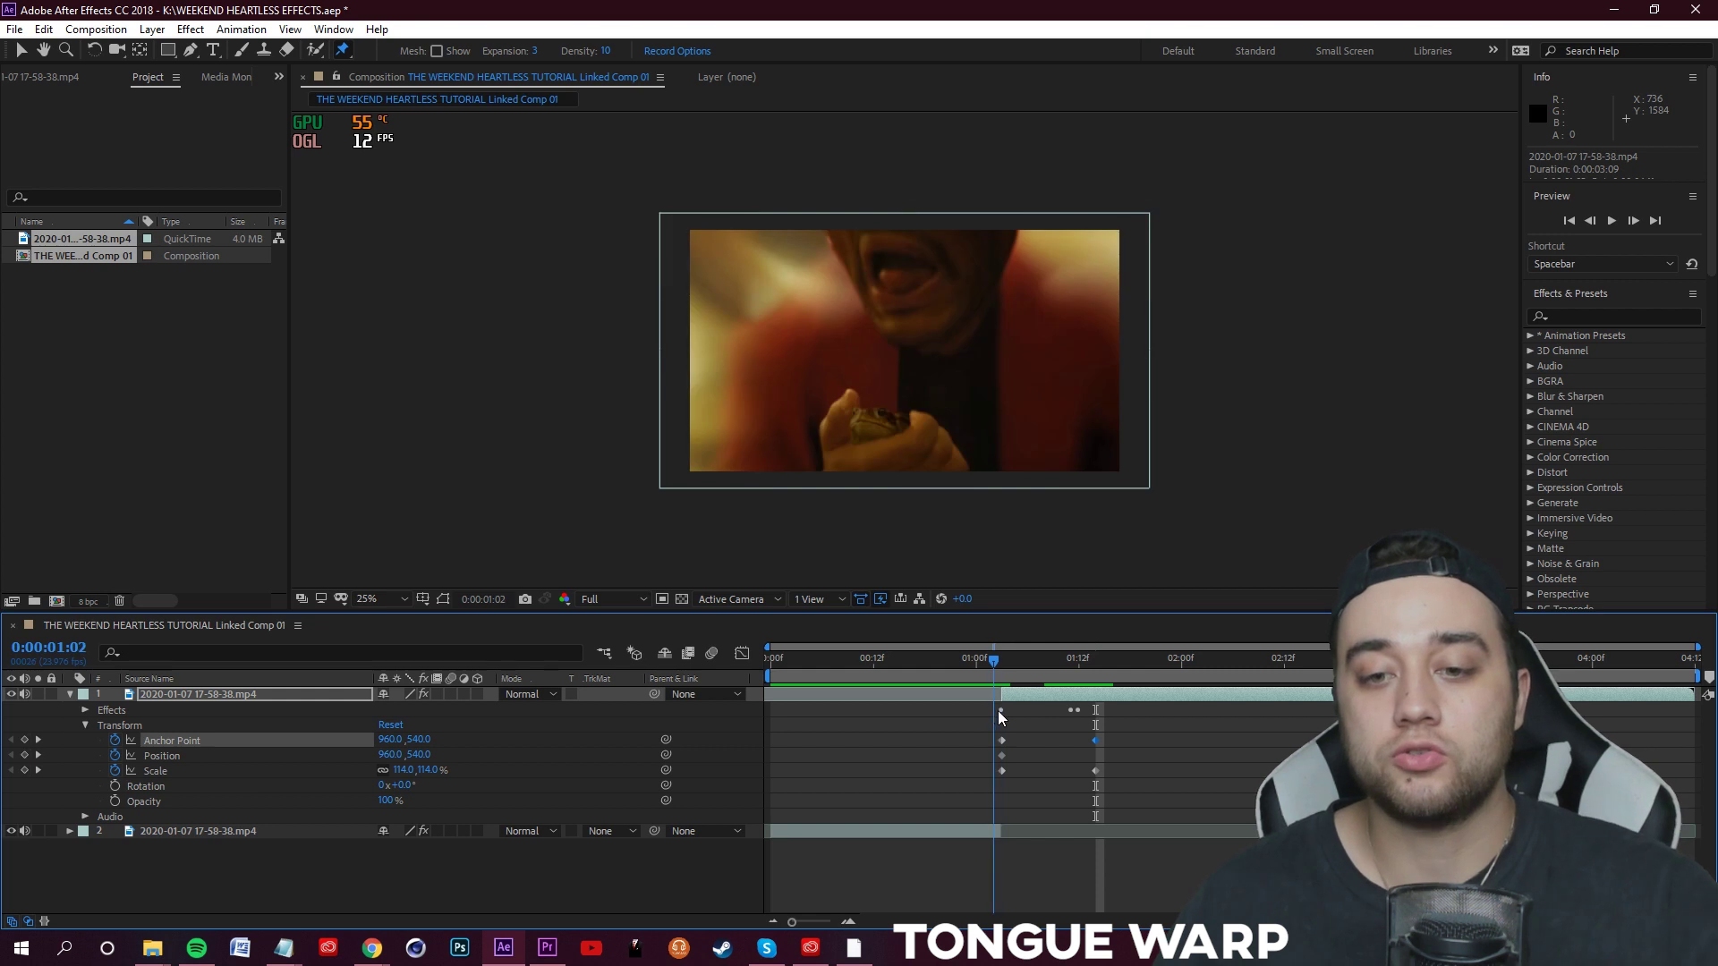
pyautogui.press('space')
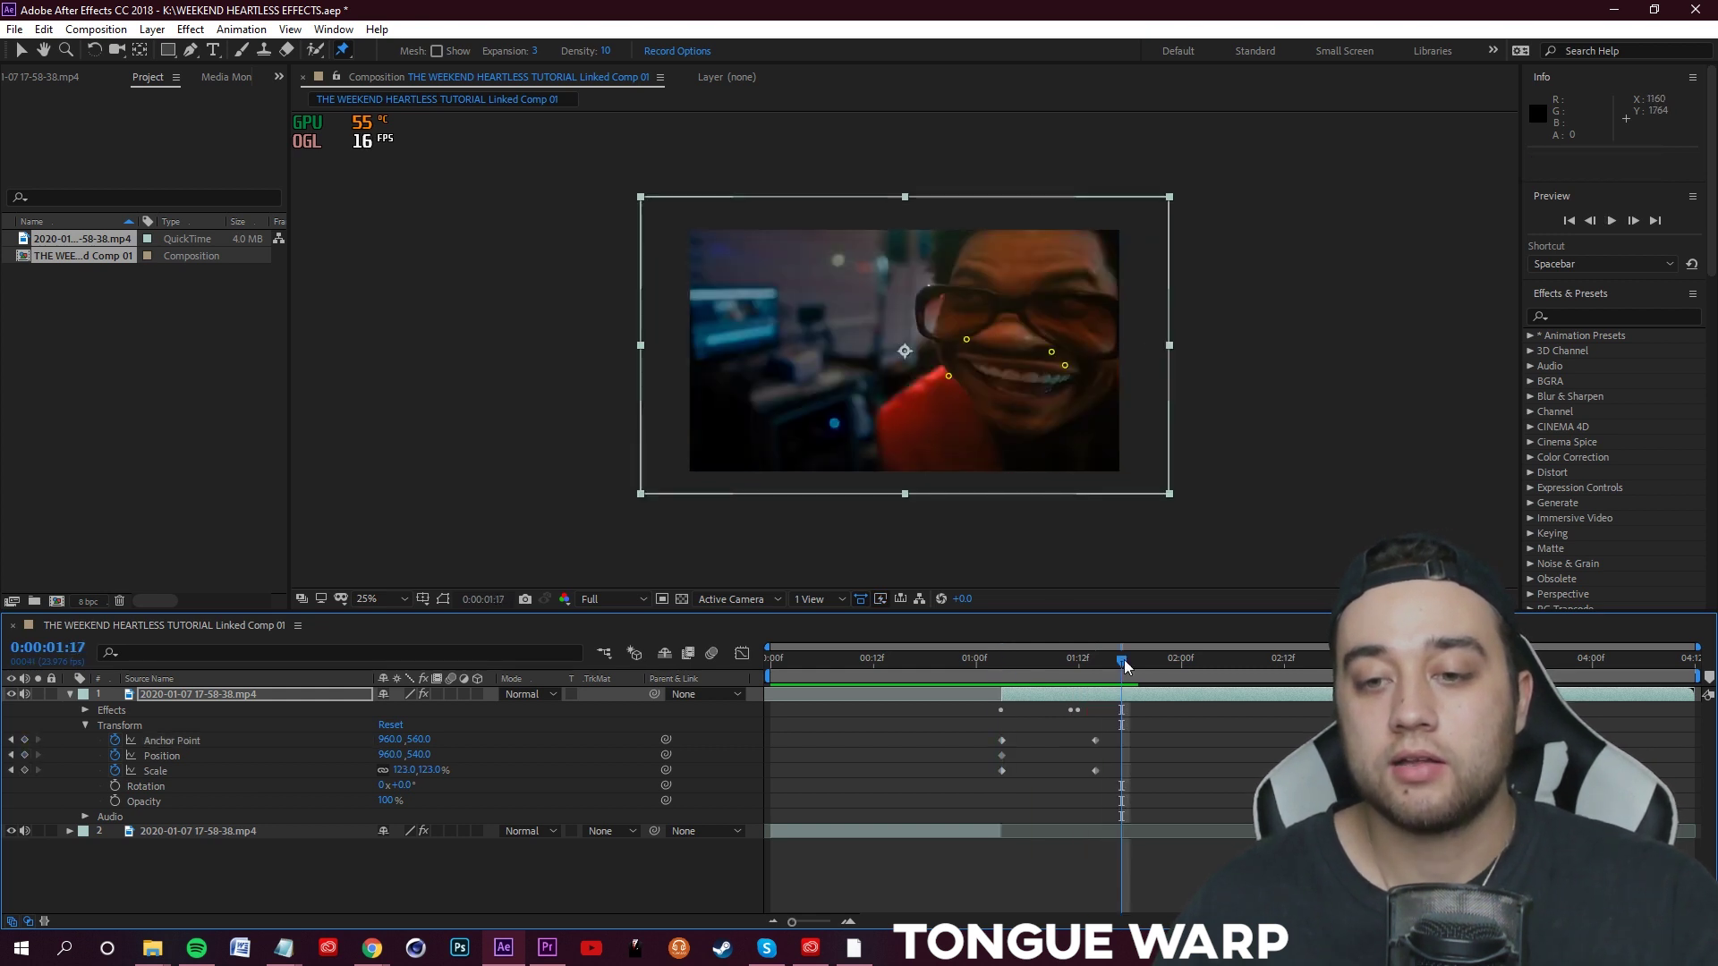
pyautogui.moveTo(1013, 696)
pyautogui.mouseDown()
pyautogui.moveTo(1085, 702)
pyautogui.moveTo(990, 707)
pyautogui.moveTo(1085, 712)
pyautogui.moveTo(1003, 714)
pyautogui.mouseUp()
pyautogui.scroll(2, 982, 408)
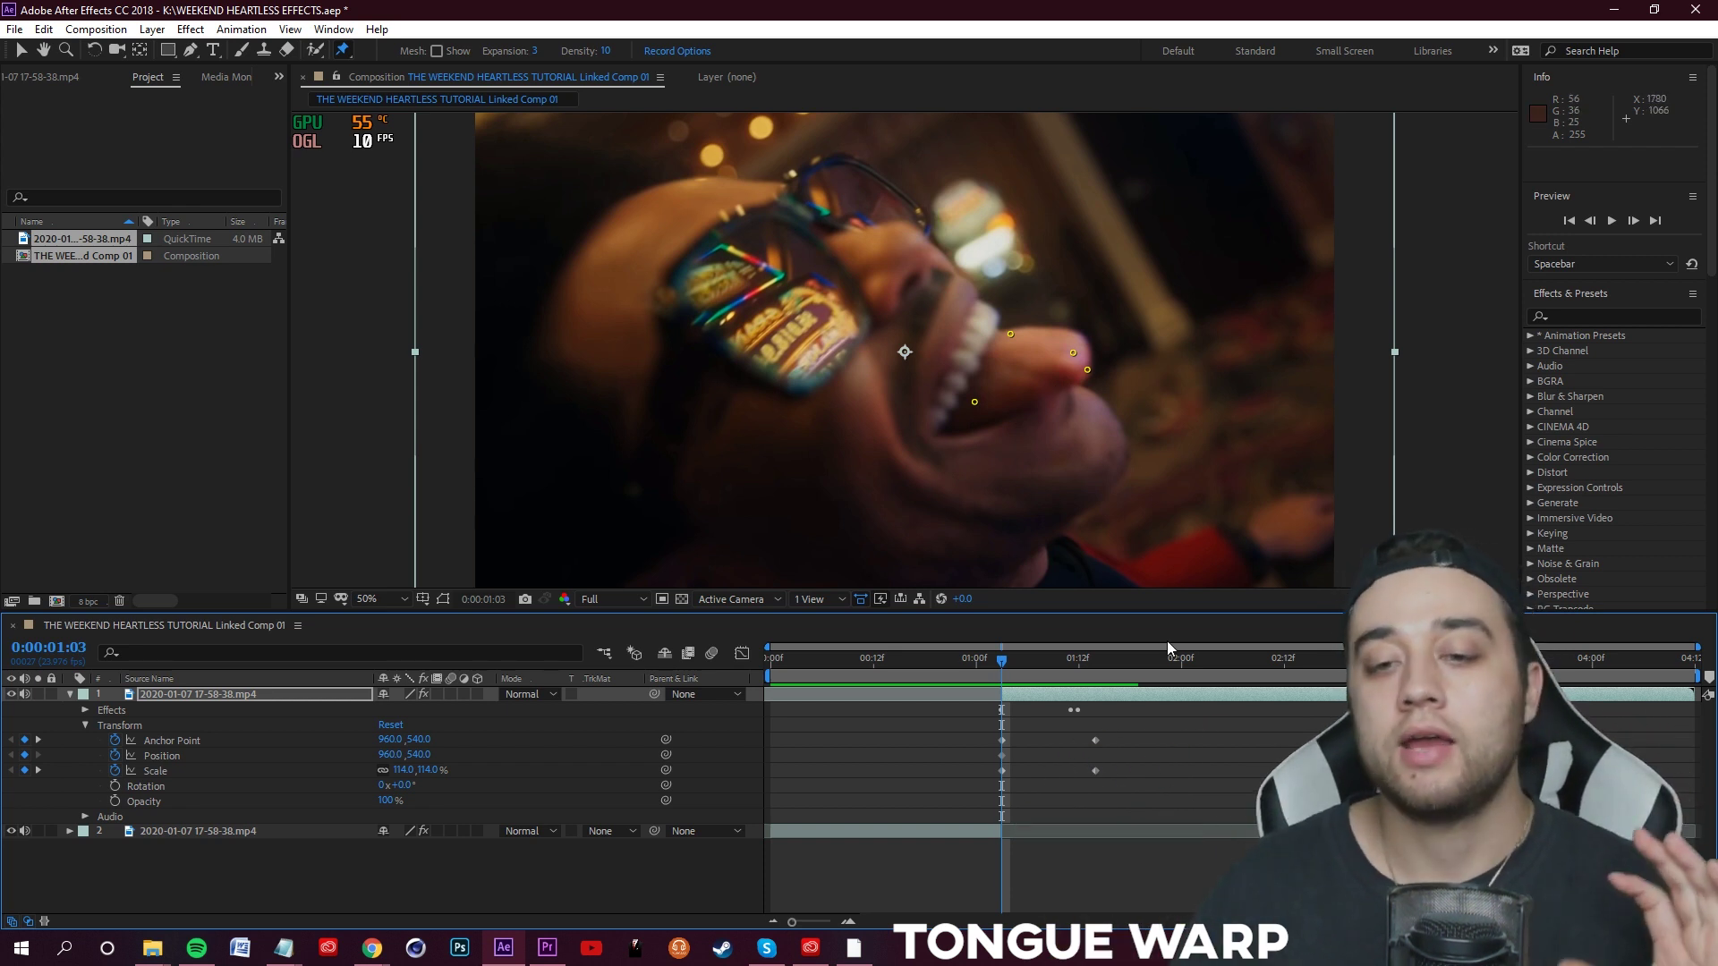
pyautogui.moveTo(1007, 658); pyautogui.dragTo(1091, 651)
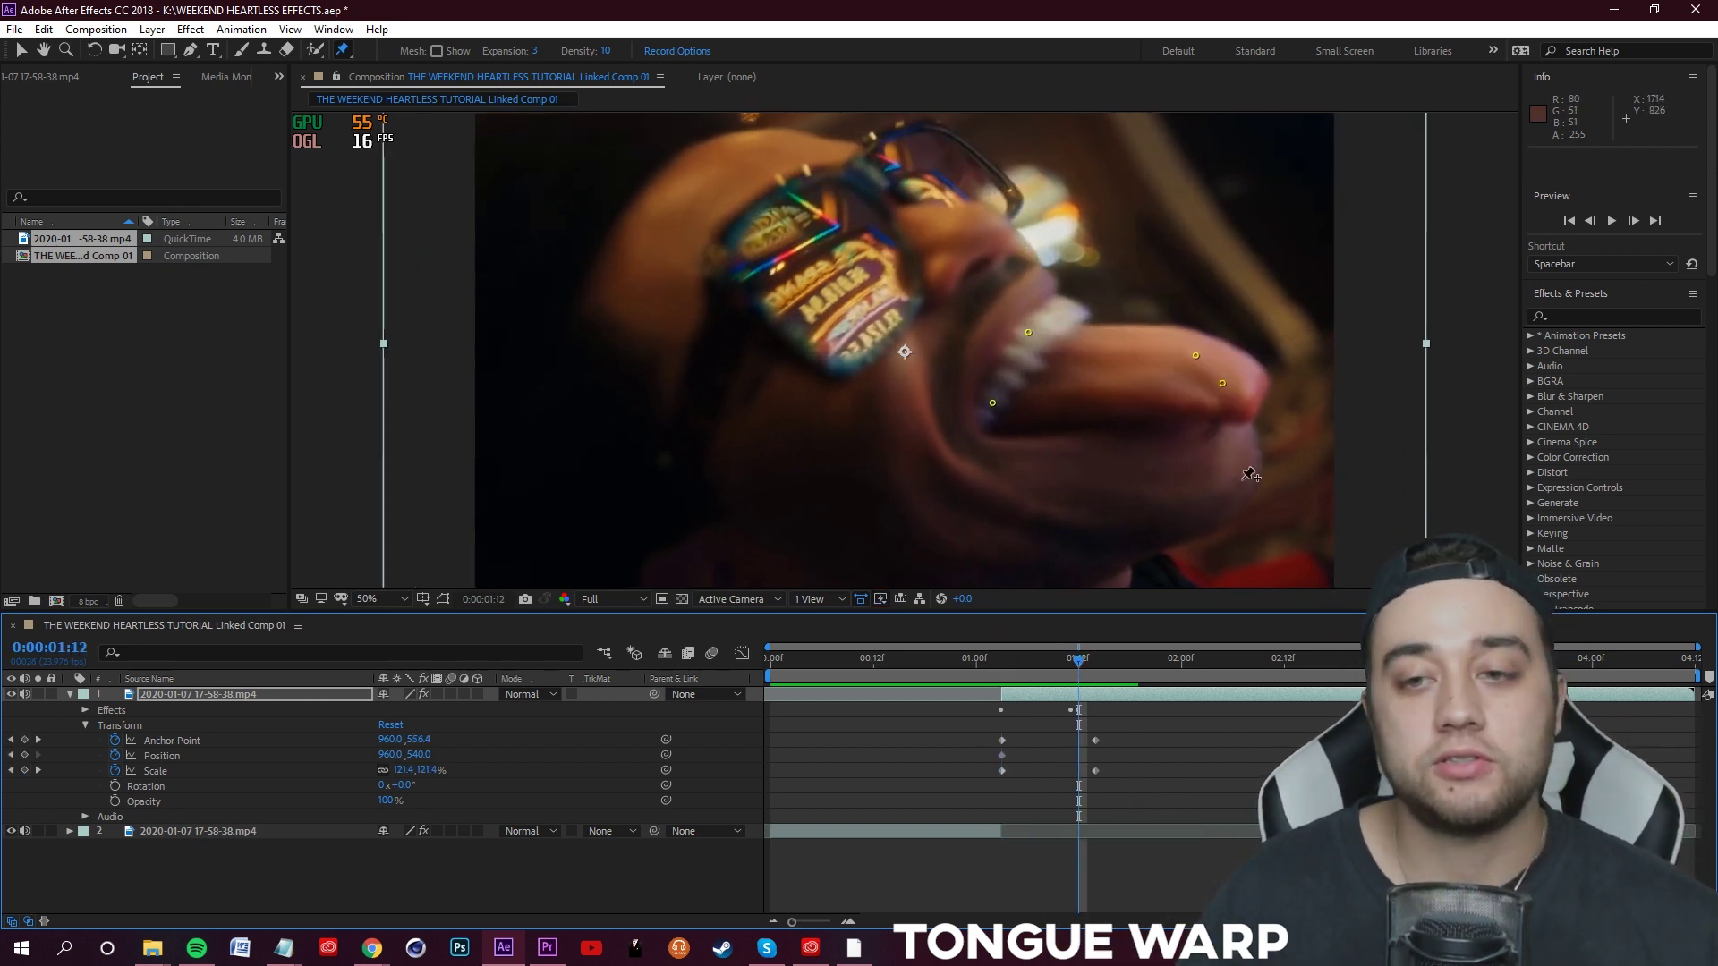
# - At 0:00:00:12, place three Puppet pins on the lower layer, two at the tongue's upper sides and one at its tip
pyautogui.click(873, 662)
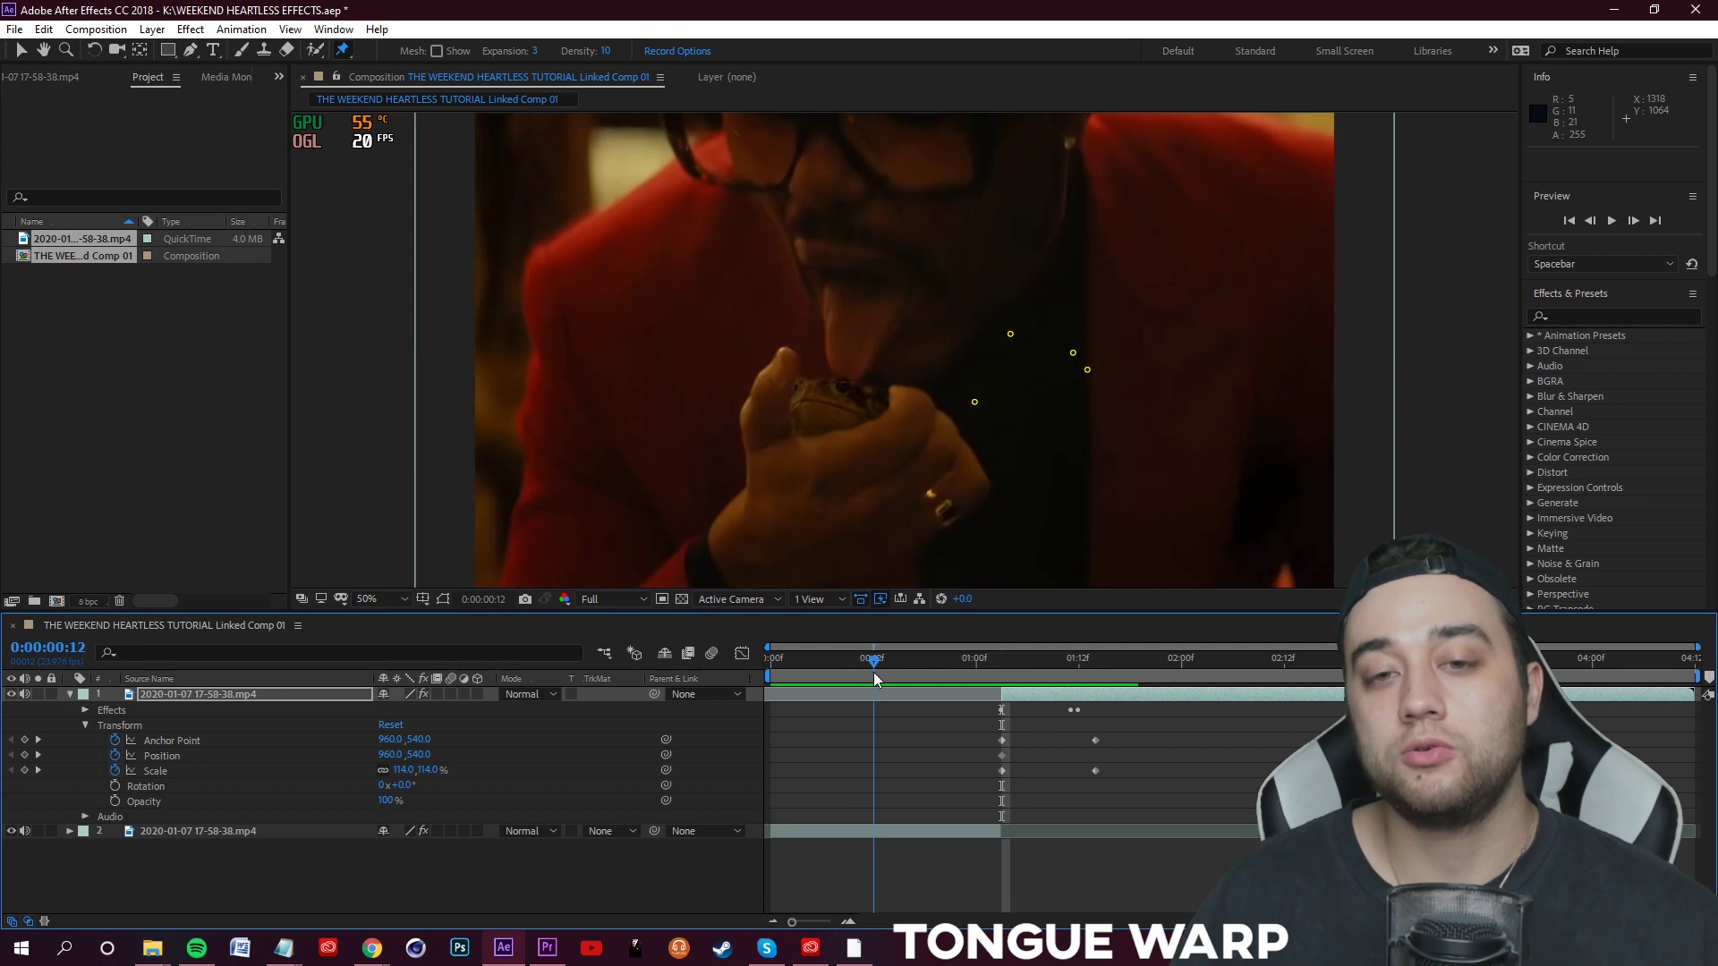
pyautogui.moveTo(868, 664)
pyautogui.mouseDown()
pyautogui.moveTo(930, 655)
pyautogui.moveTo(859, 660)
pyautogui.moveTo(876, 659)
pyautogui.mouseUp()
pyautogui.click(833, 281)
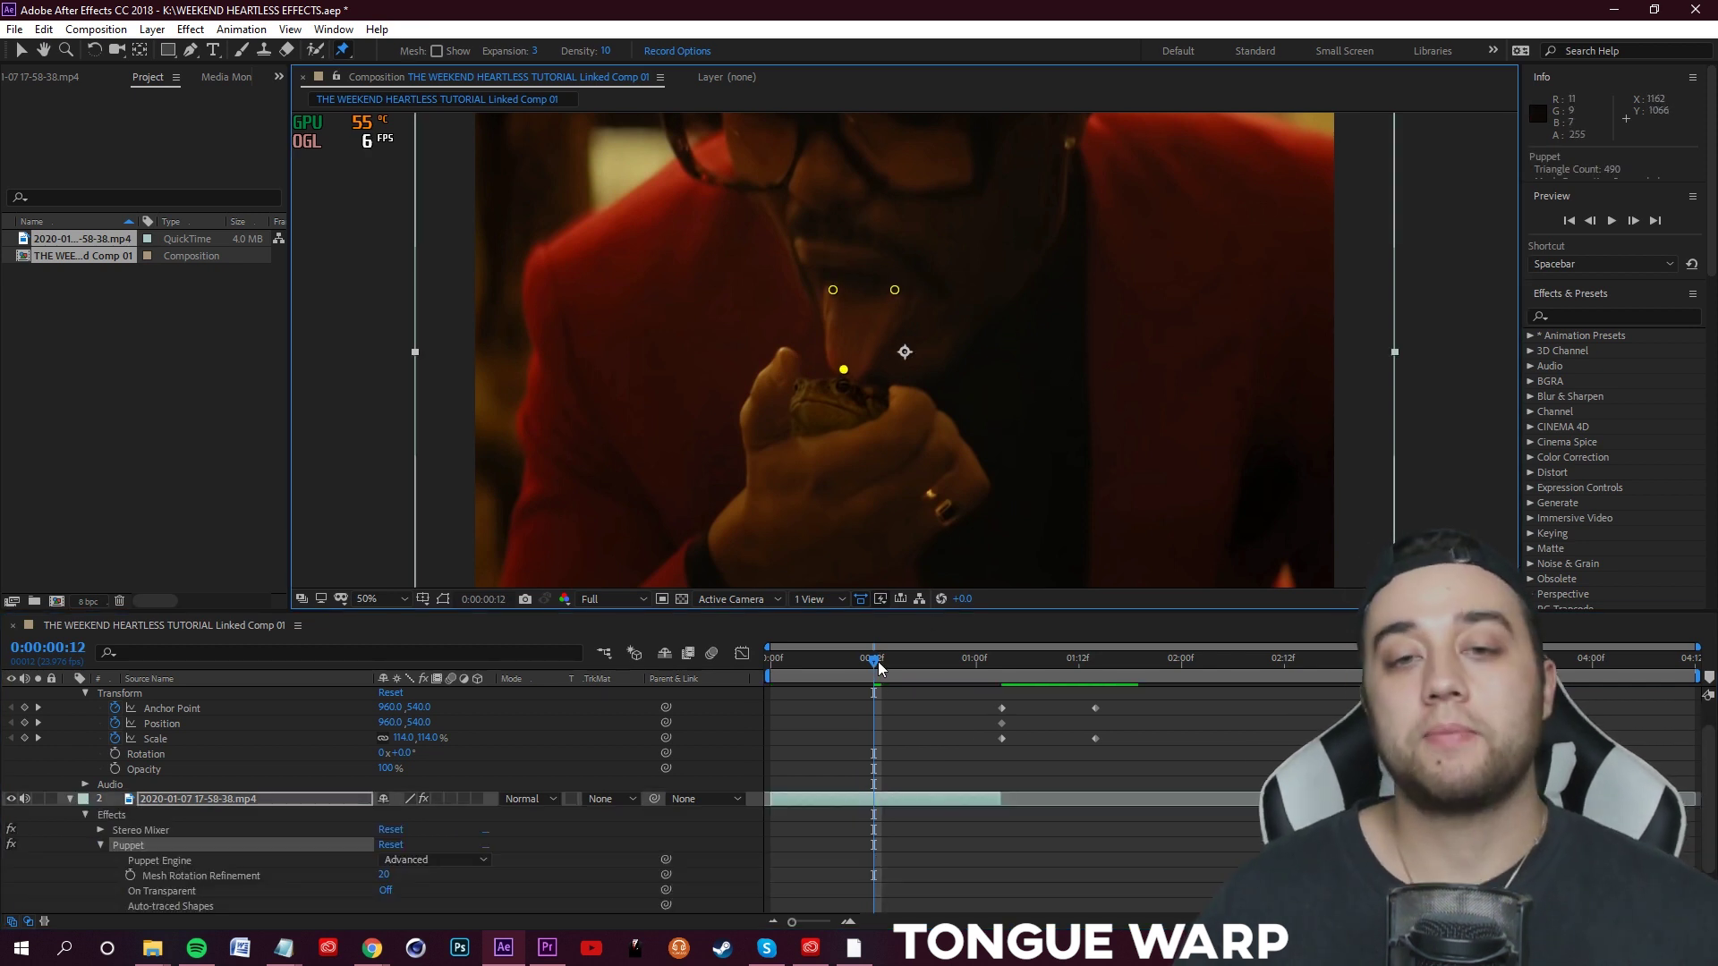
# - Pull the lower layer's tongue-tip pin downward at 0:00:00:22 to stretch the tongue, and check the motion
pyautogui.moveTo(878, 662); pyautogui.dragTo(962, 676)
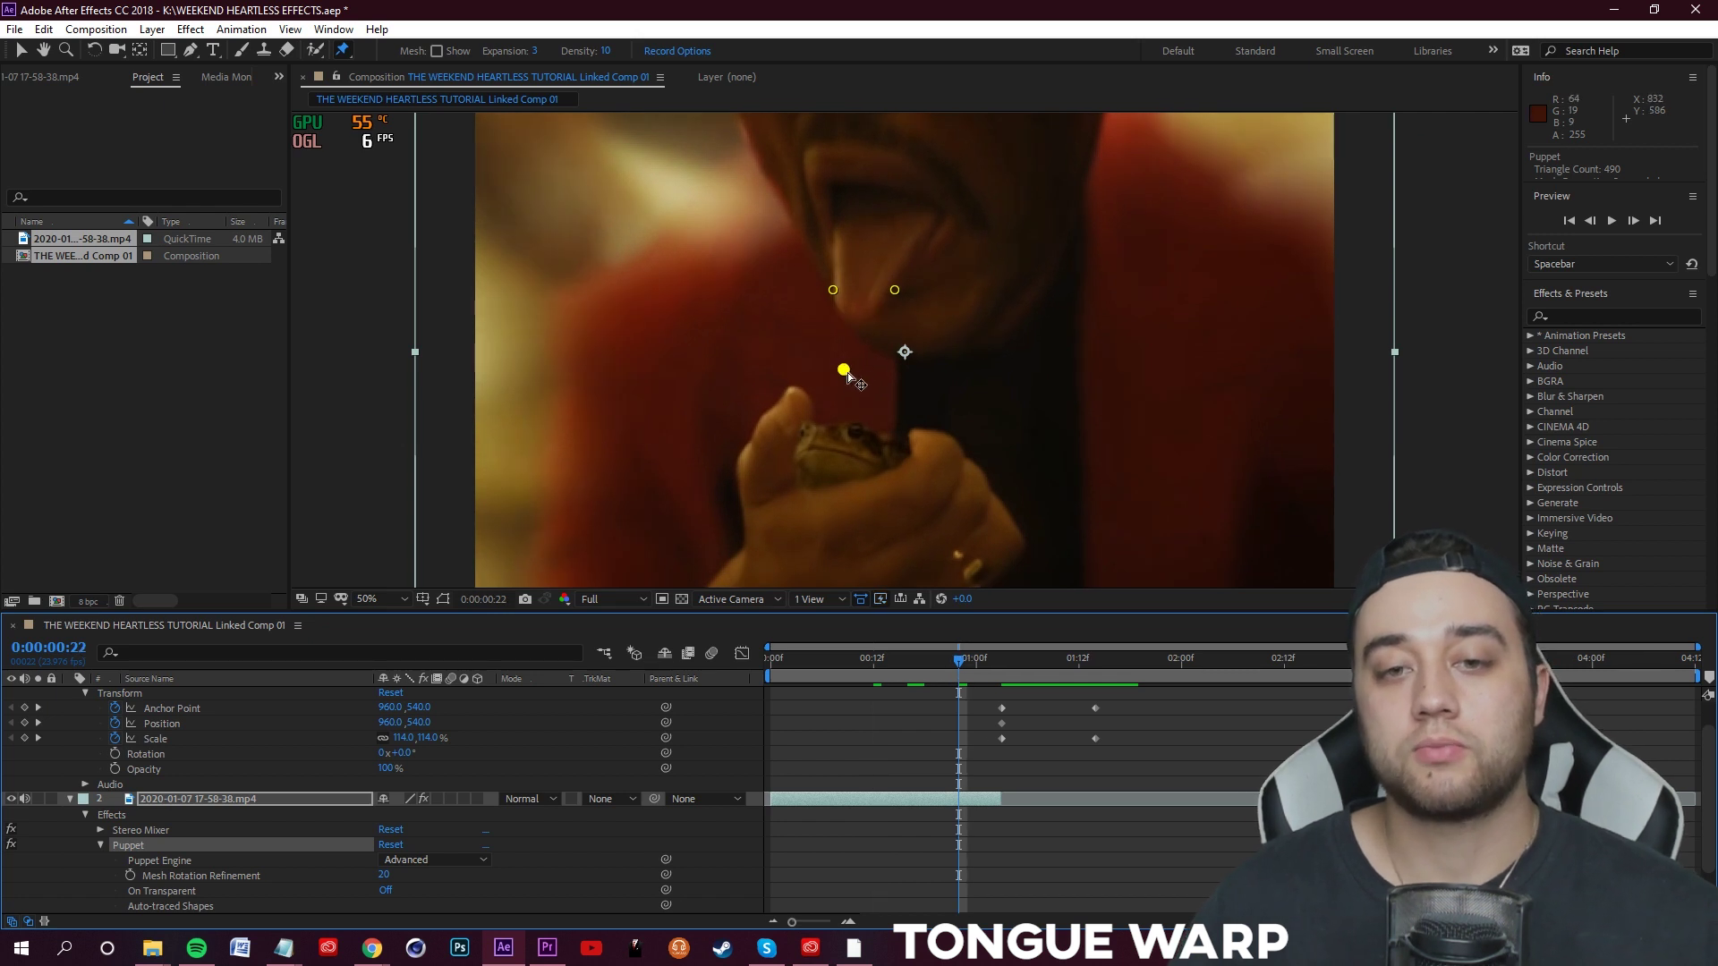
pyautogui.moveTo(843, 369); pyautogui.dragTo(845, 399)
pyautogui.moveTo(902, 664)
pyautogui.mouseDown()
pyautogui.moveTo(953, 671)
pyautogui.moveTo(868, 682)
pyautogui.moveTo(942, 691)
pyautogui.moveTo(890, 701)
pyautogui.moveTo(920, 689)
pyautogui.mouseUp()
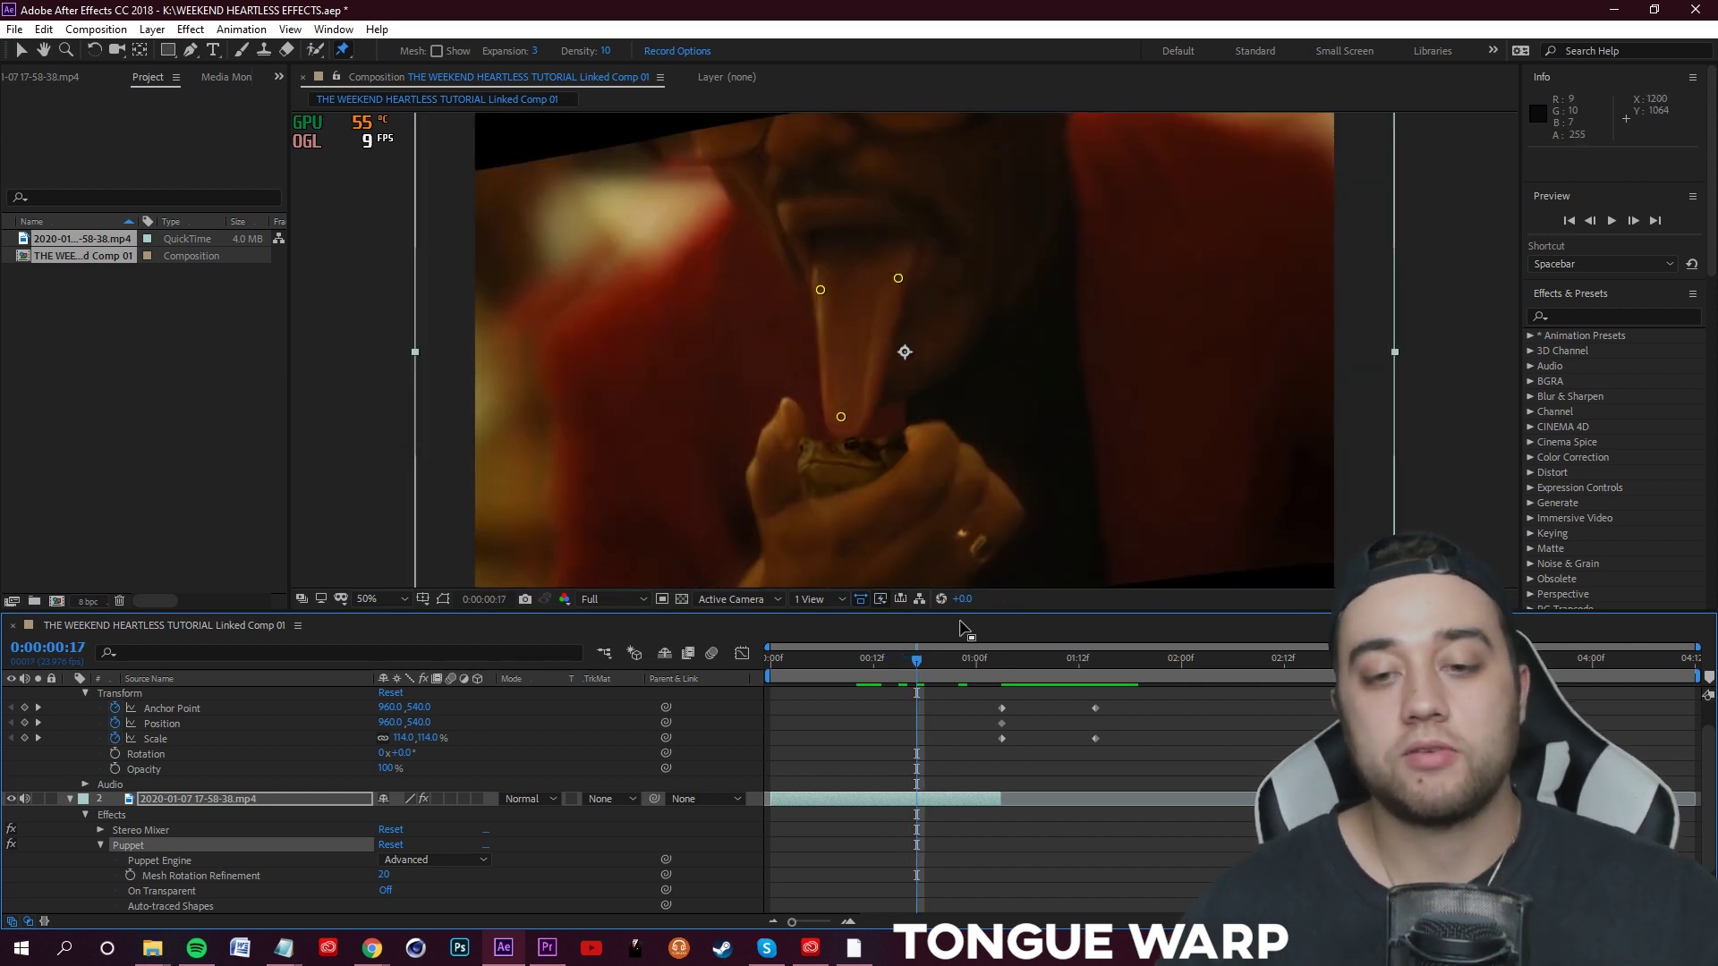
# - Enable keyframing for all five Transform properties of the lower layer at 0:00:00:12 and preview its stretch
pyautogui.moveTo(913, 671); pyautogui.dragTo(874, 691)
pyautogui.scroll(-2, 98, 834)
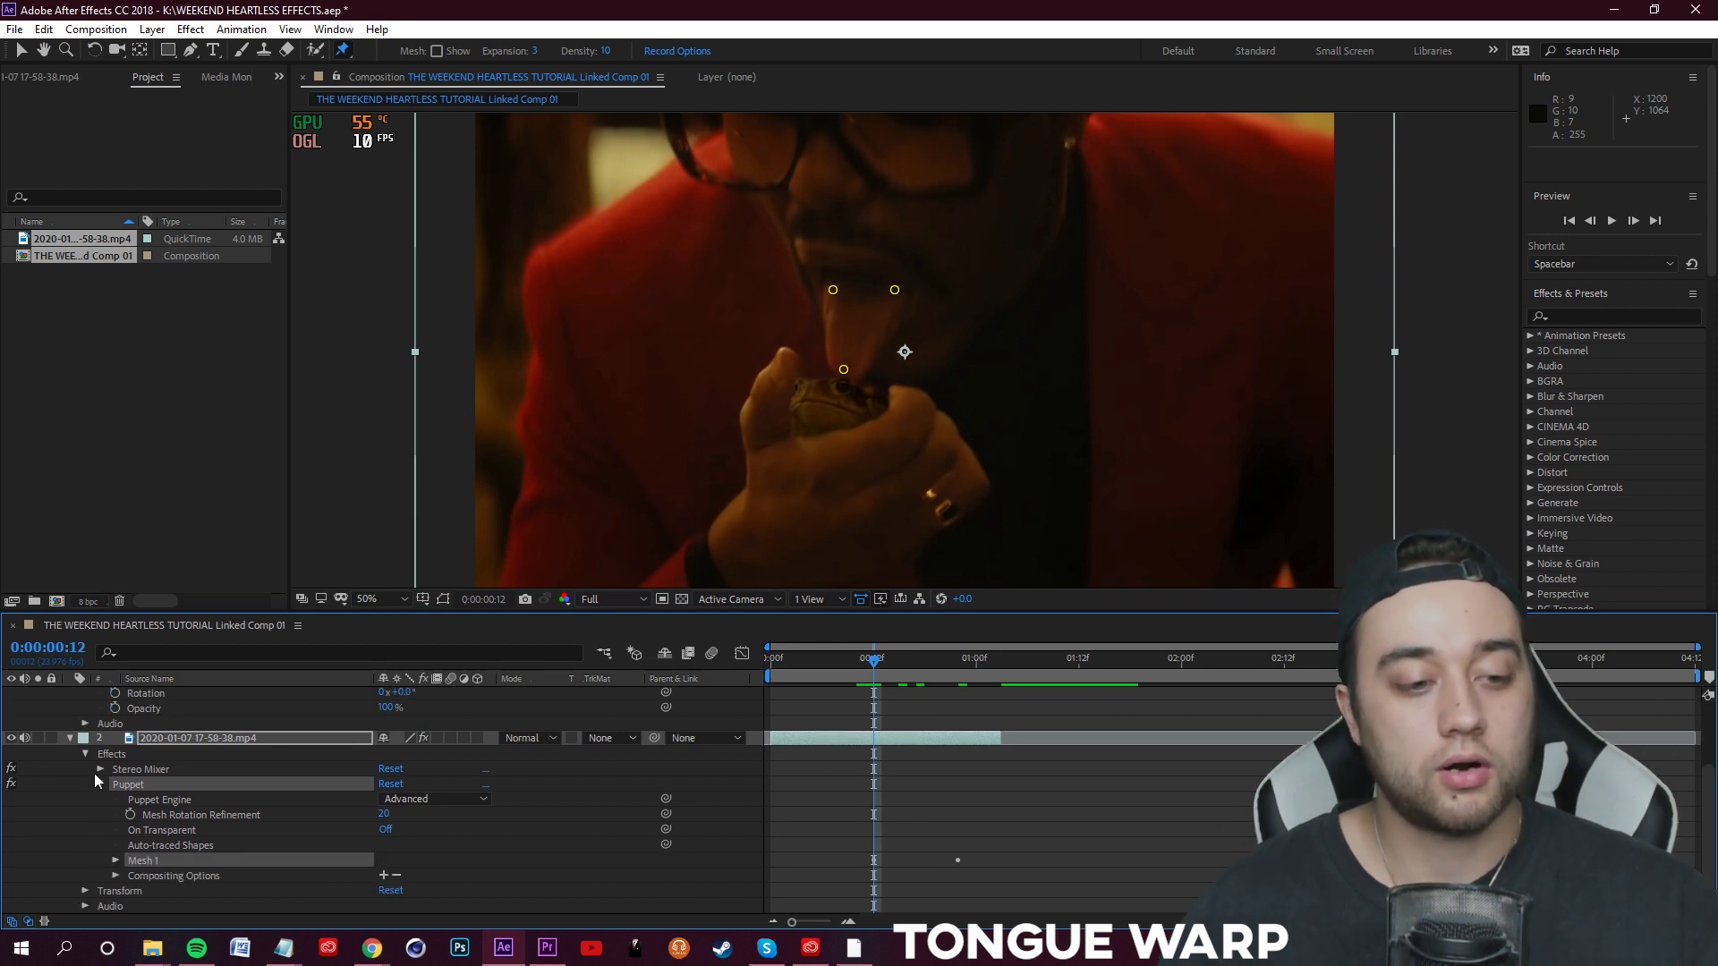
pyautogui.click(86, 890)
pyautogui.moveTo(114, 830); pyautogui.dragTo(115, 891)
pyautogui.moveTo(908, 680); pyautogui.dragTo(949, 673)
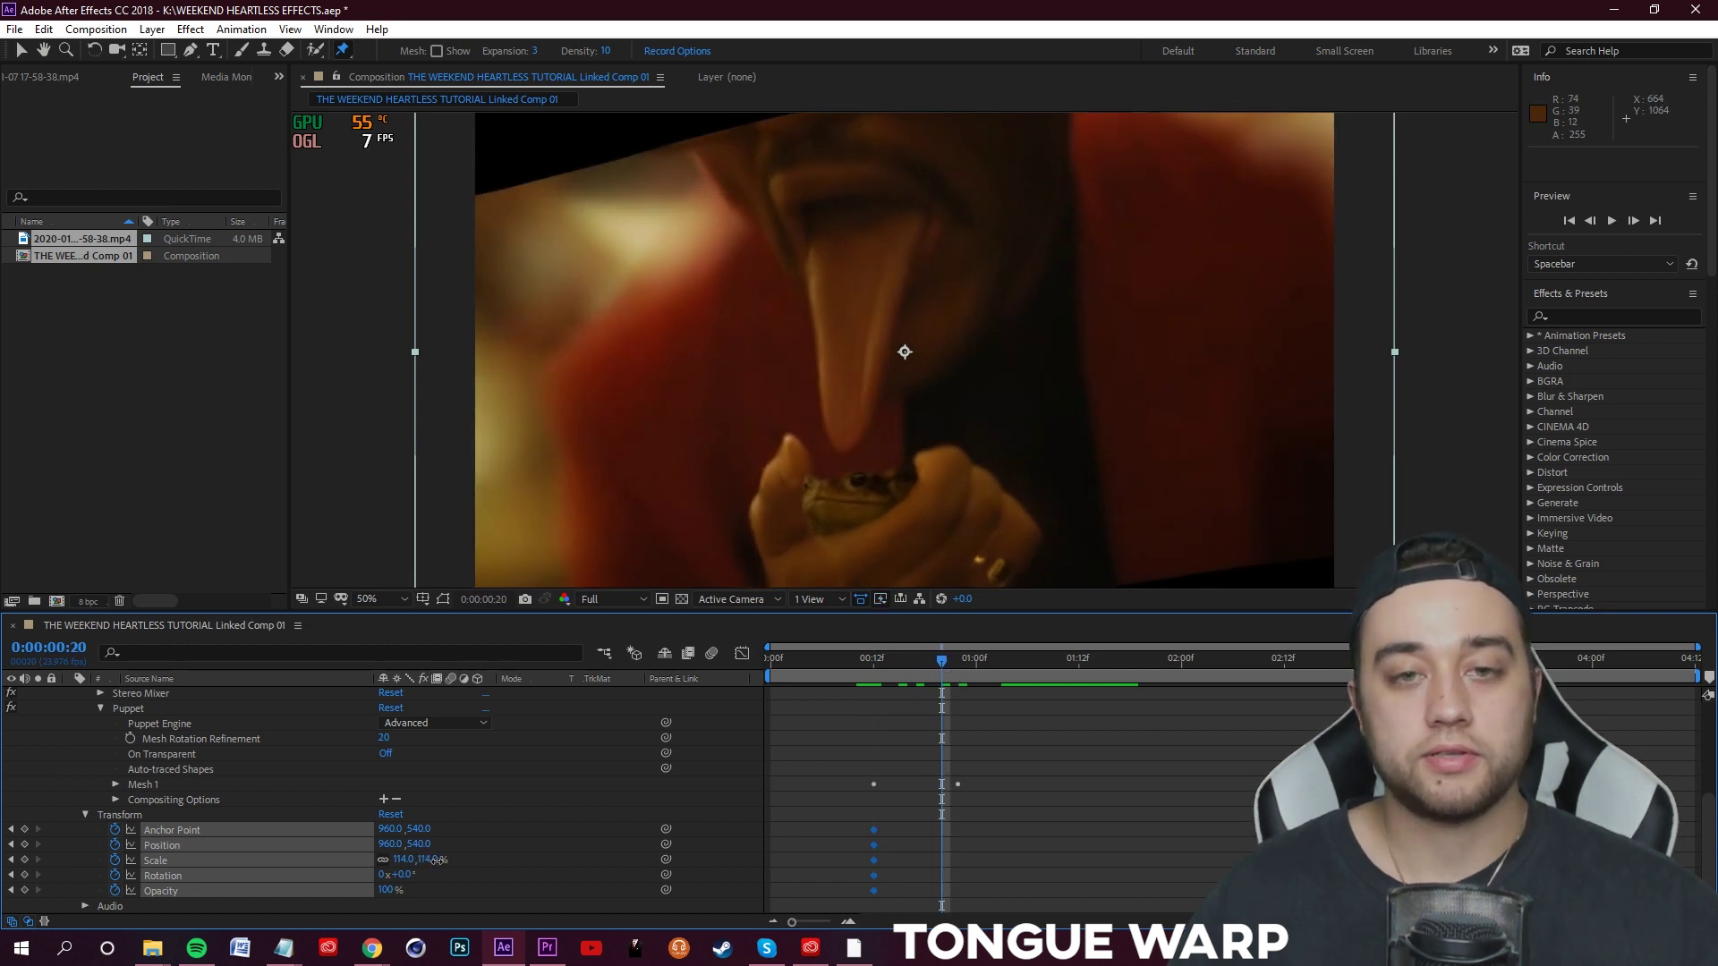
pyautogui.press('space')
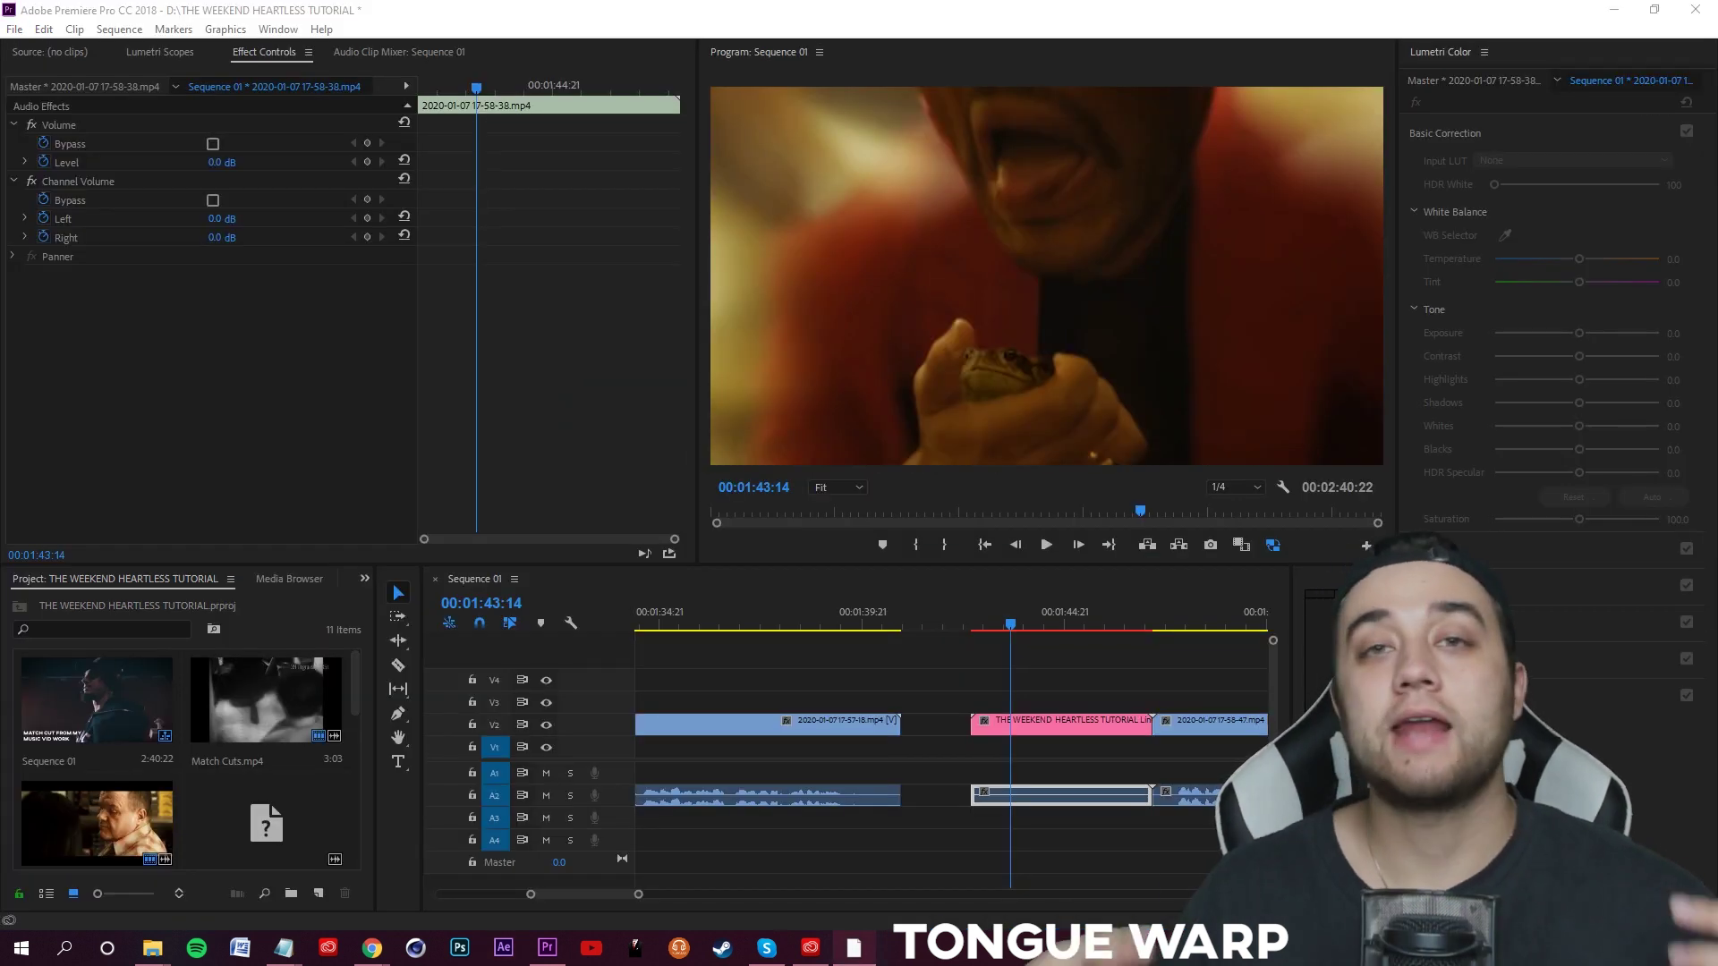
# - Switch to Premiere Pro and play back the linked composition from 0:01:43:10 to examine the tongue shots
pyautogui.moveTo(1023, 628)
pyautogui.mouseDown()
pyautogui.moveTo(1040, 620)
pyautogui.moveTo(1007, 633)
pyautogui.mouseUp()
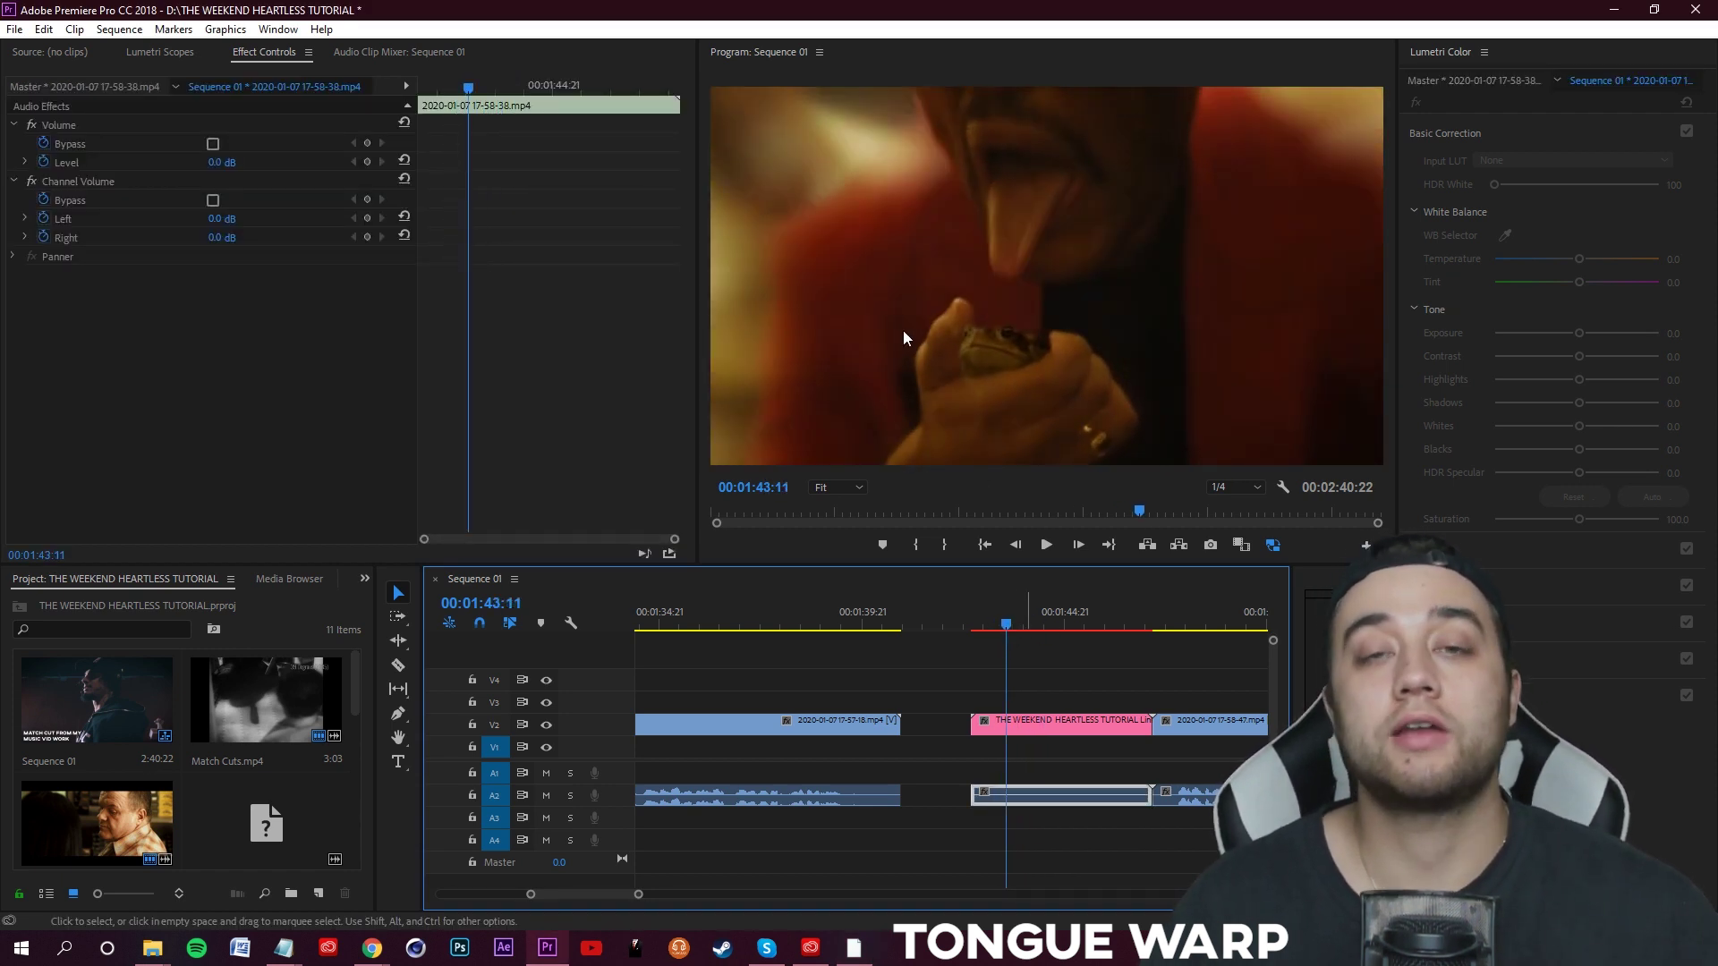
pyautogui.moveTo(1010, 629); pyautogui.dragTo(1006, 619)
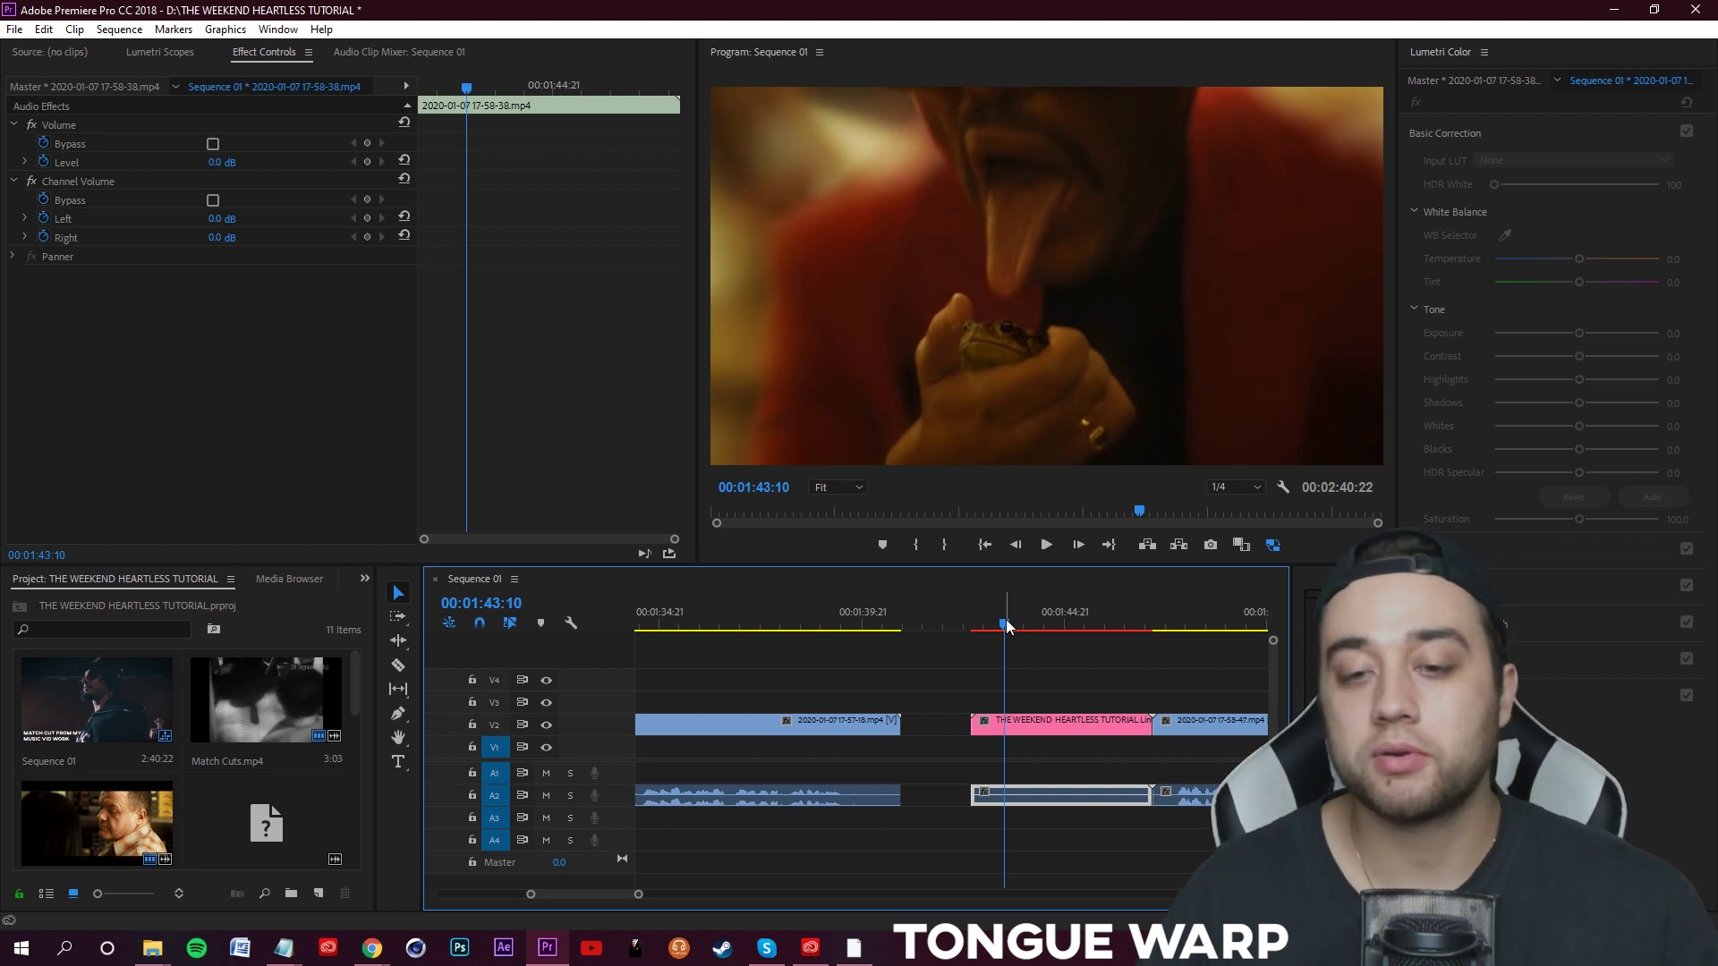
pyautogui.press('space')
pyautogui.click(1177, 673)
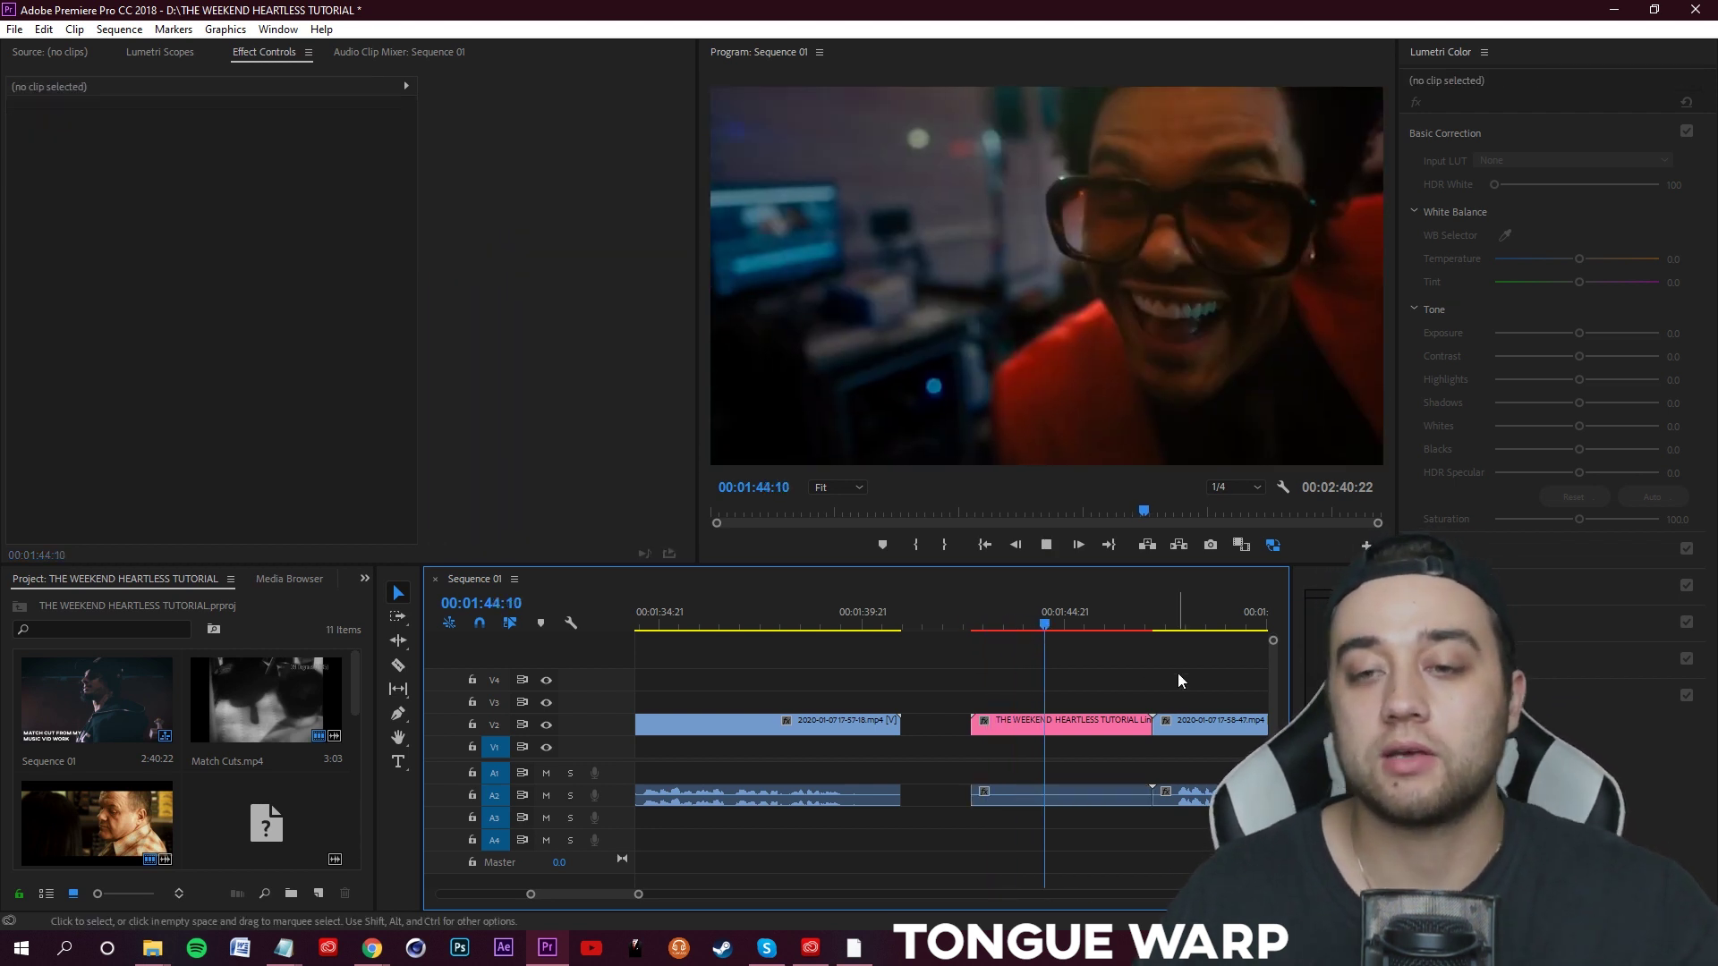
# - Duplicate the tongue clip starting at 00:01:43:17 onto track V4, directly above the original
pyautogui.moveTo(1082, 613); pyautogui.dragTo(1032, 618)
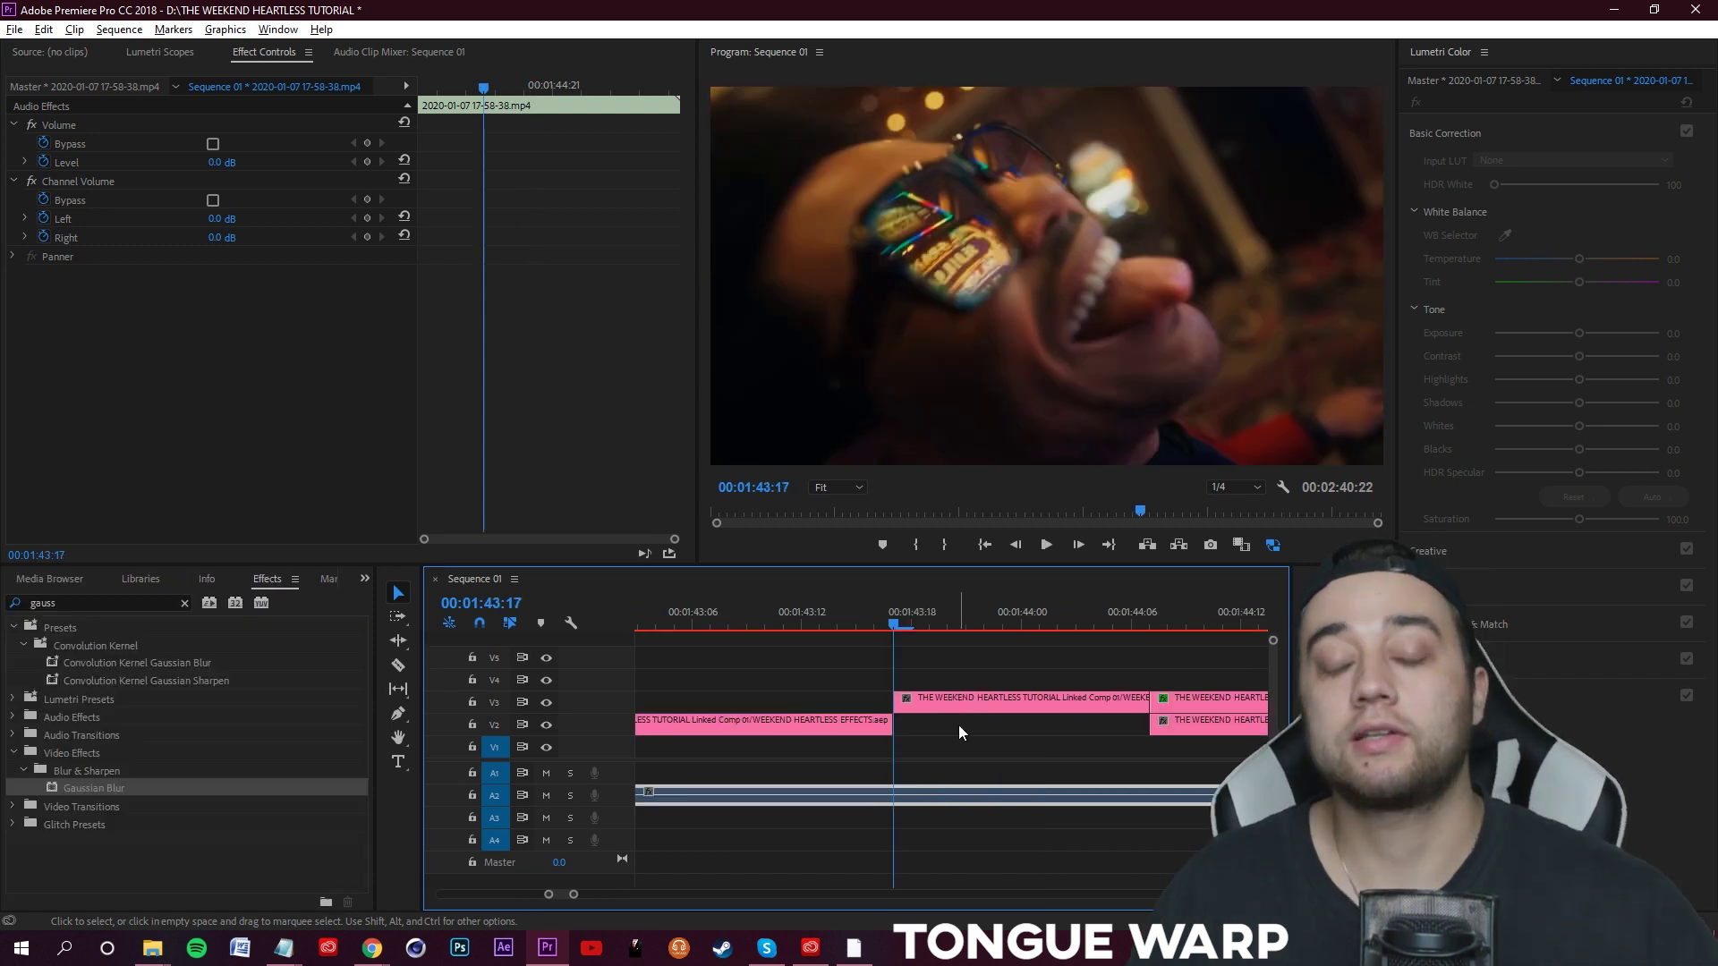
pyautogui.click(964, 707)
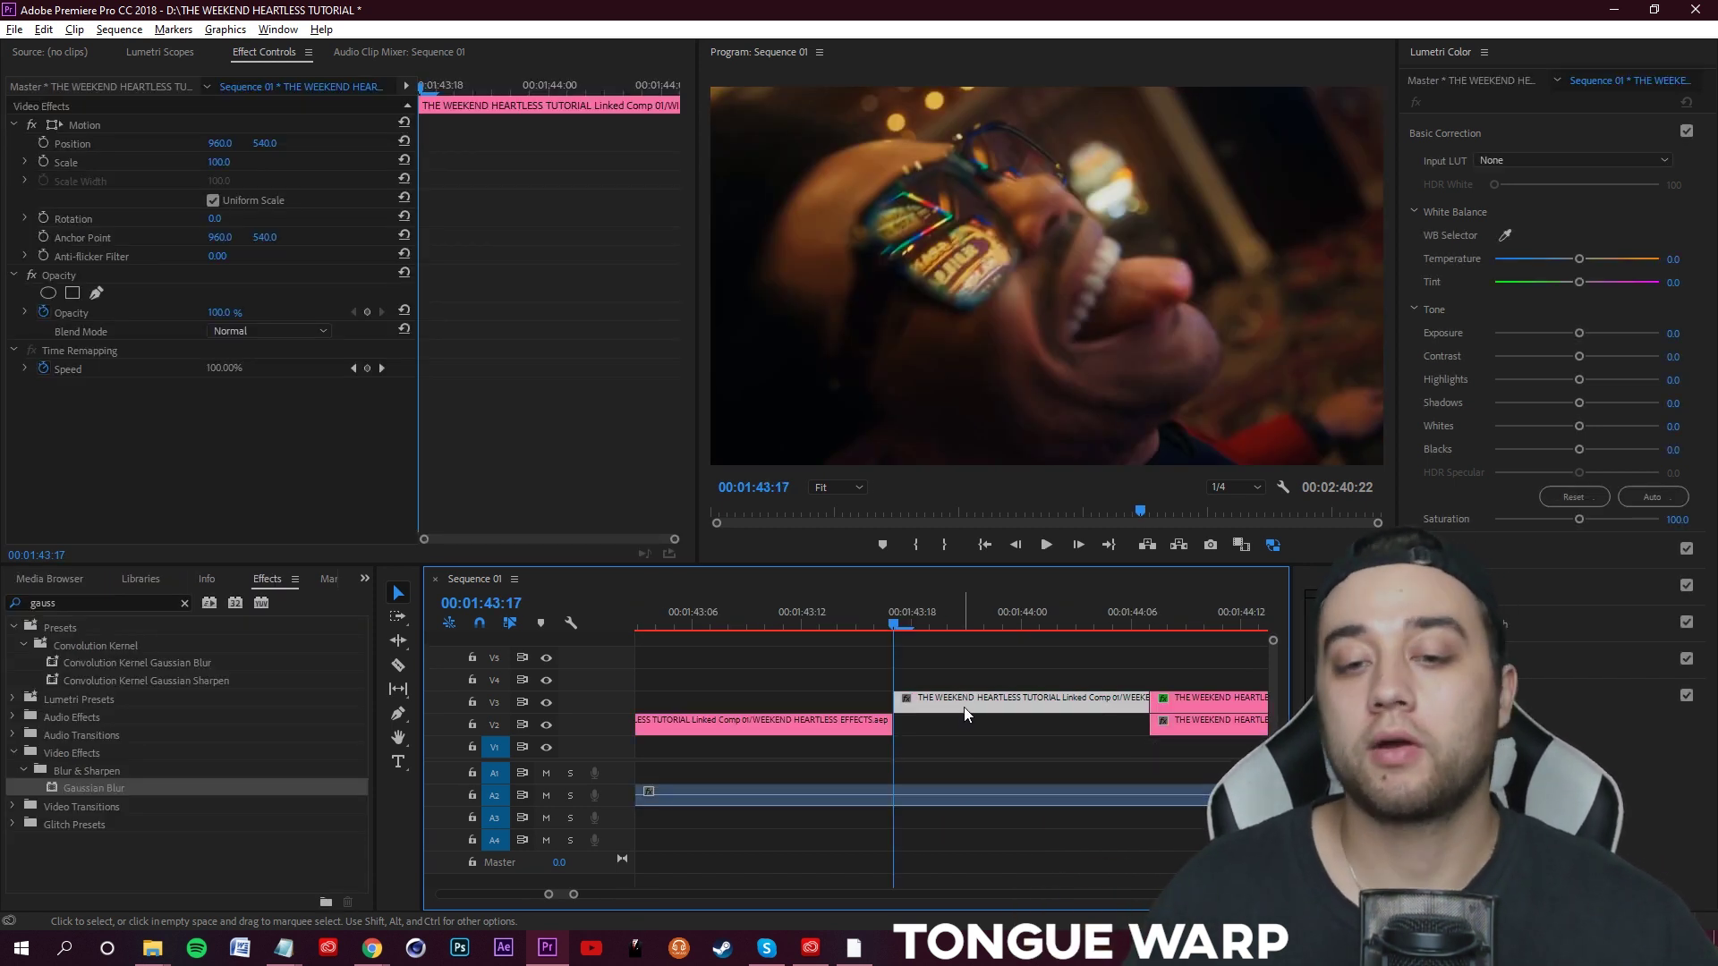
pyautogui.moveTo(967, 703); pyautogui.dragTo(970, 679)
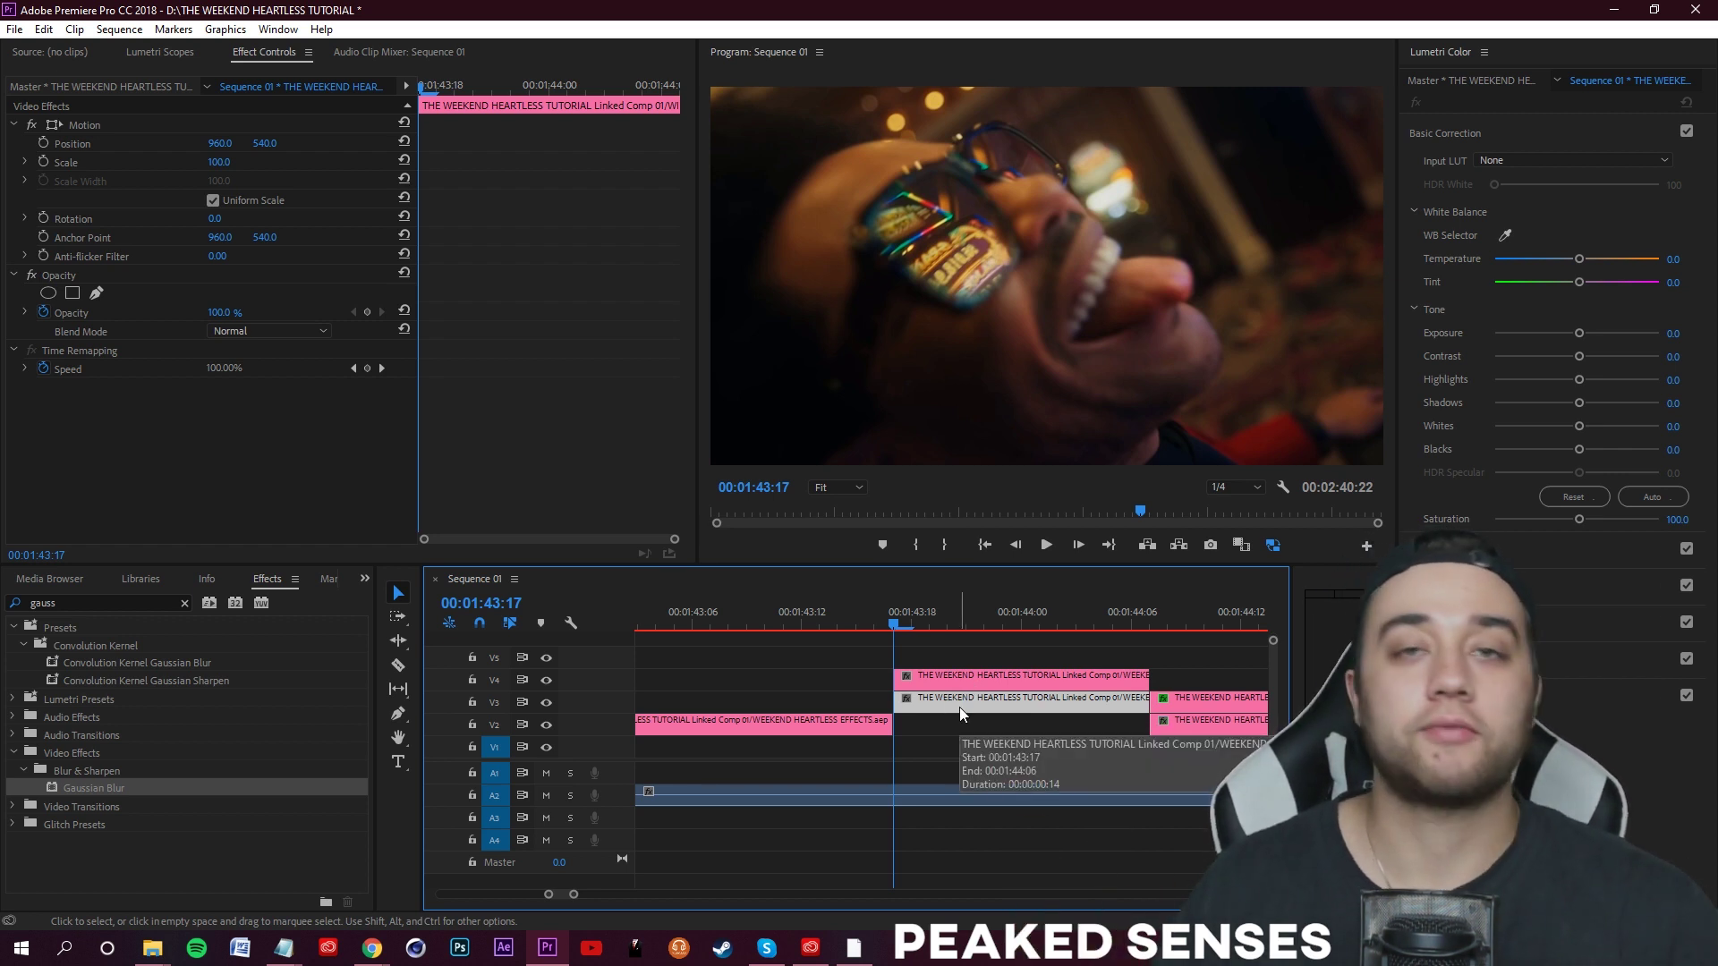
# - Turn off Opacity keyframing for the V4 copy and set its blend mode to Linear Dodge (Add)
pyautogui.click(1045, 684)
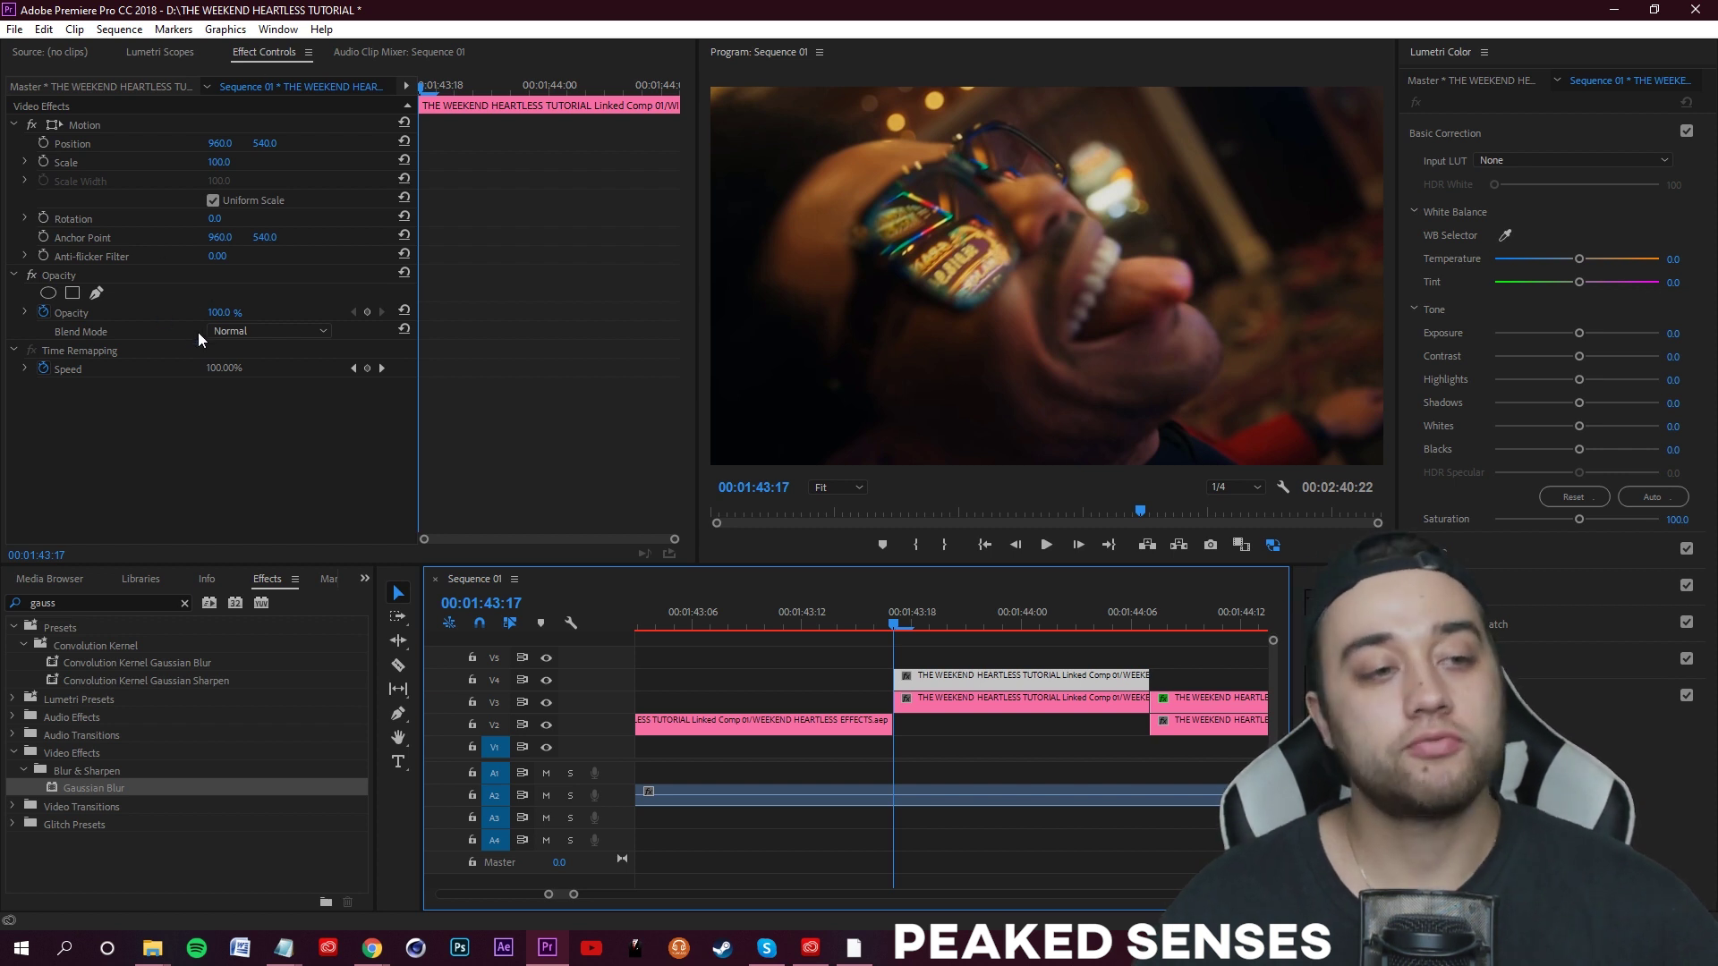
pyautogui.click(44, 311)
pyautogui.click(13, 275)
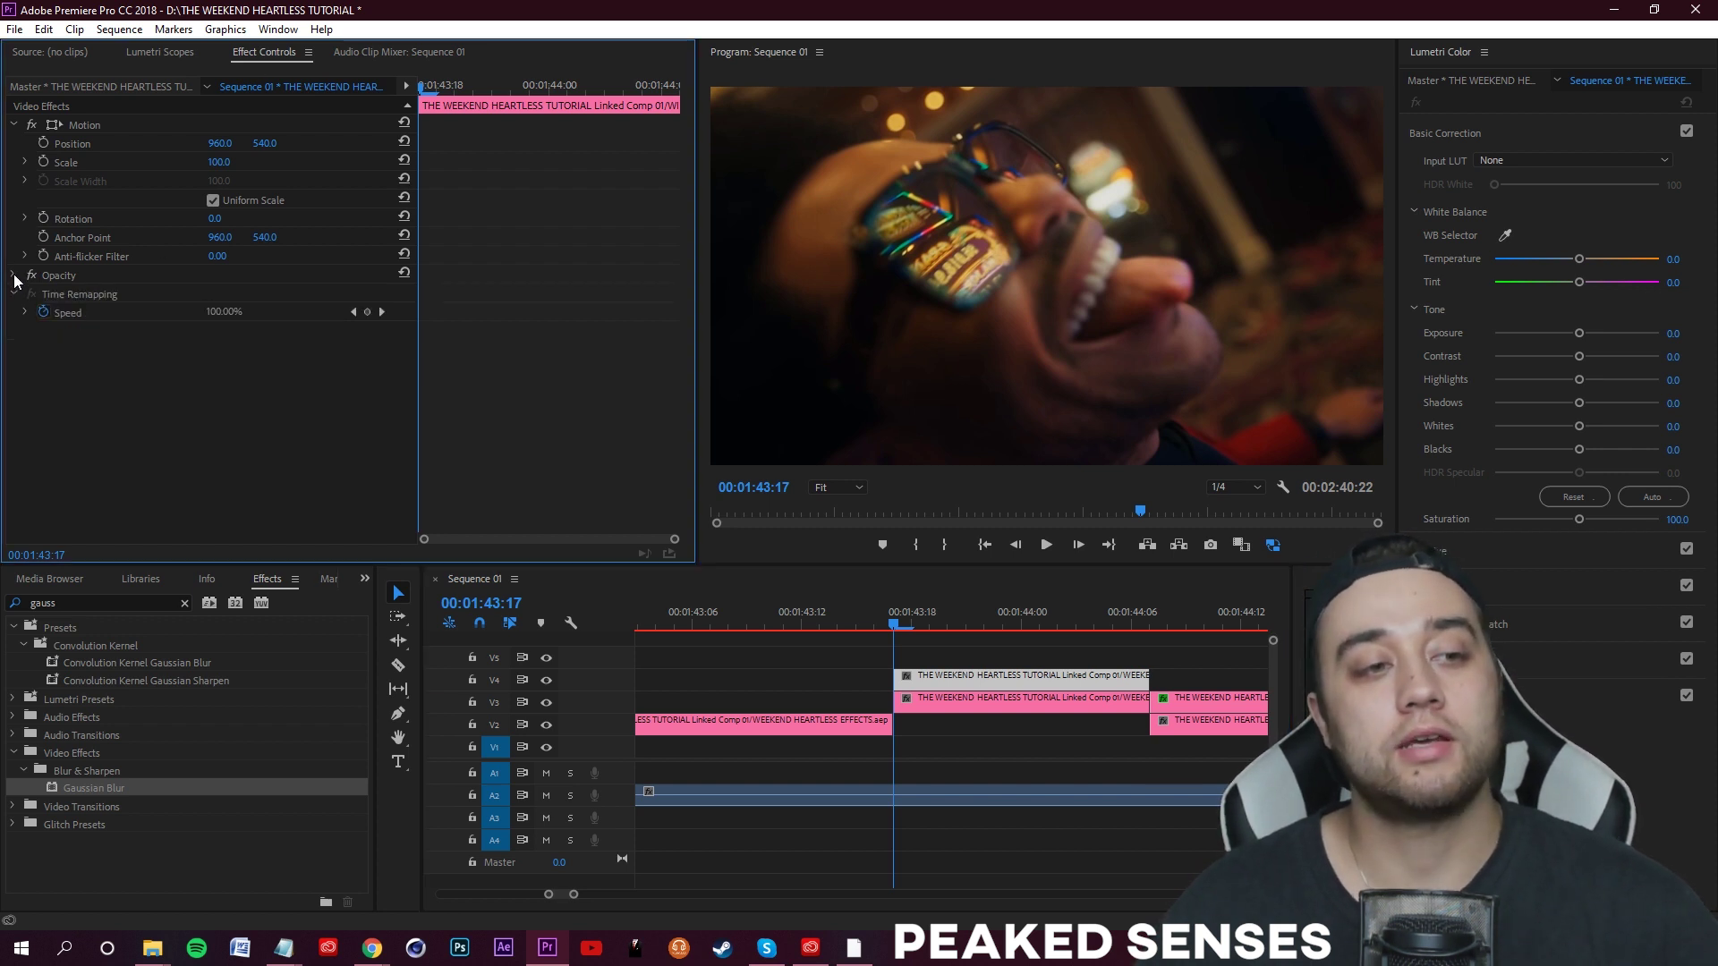
pyautogui.click(13, 276)
pyautogui.click(242, 331)
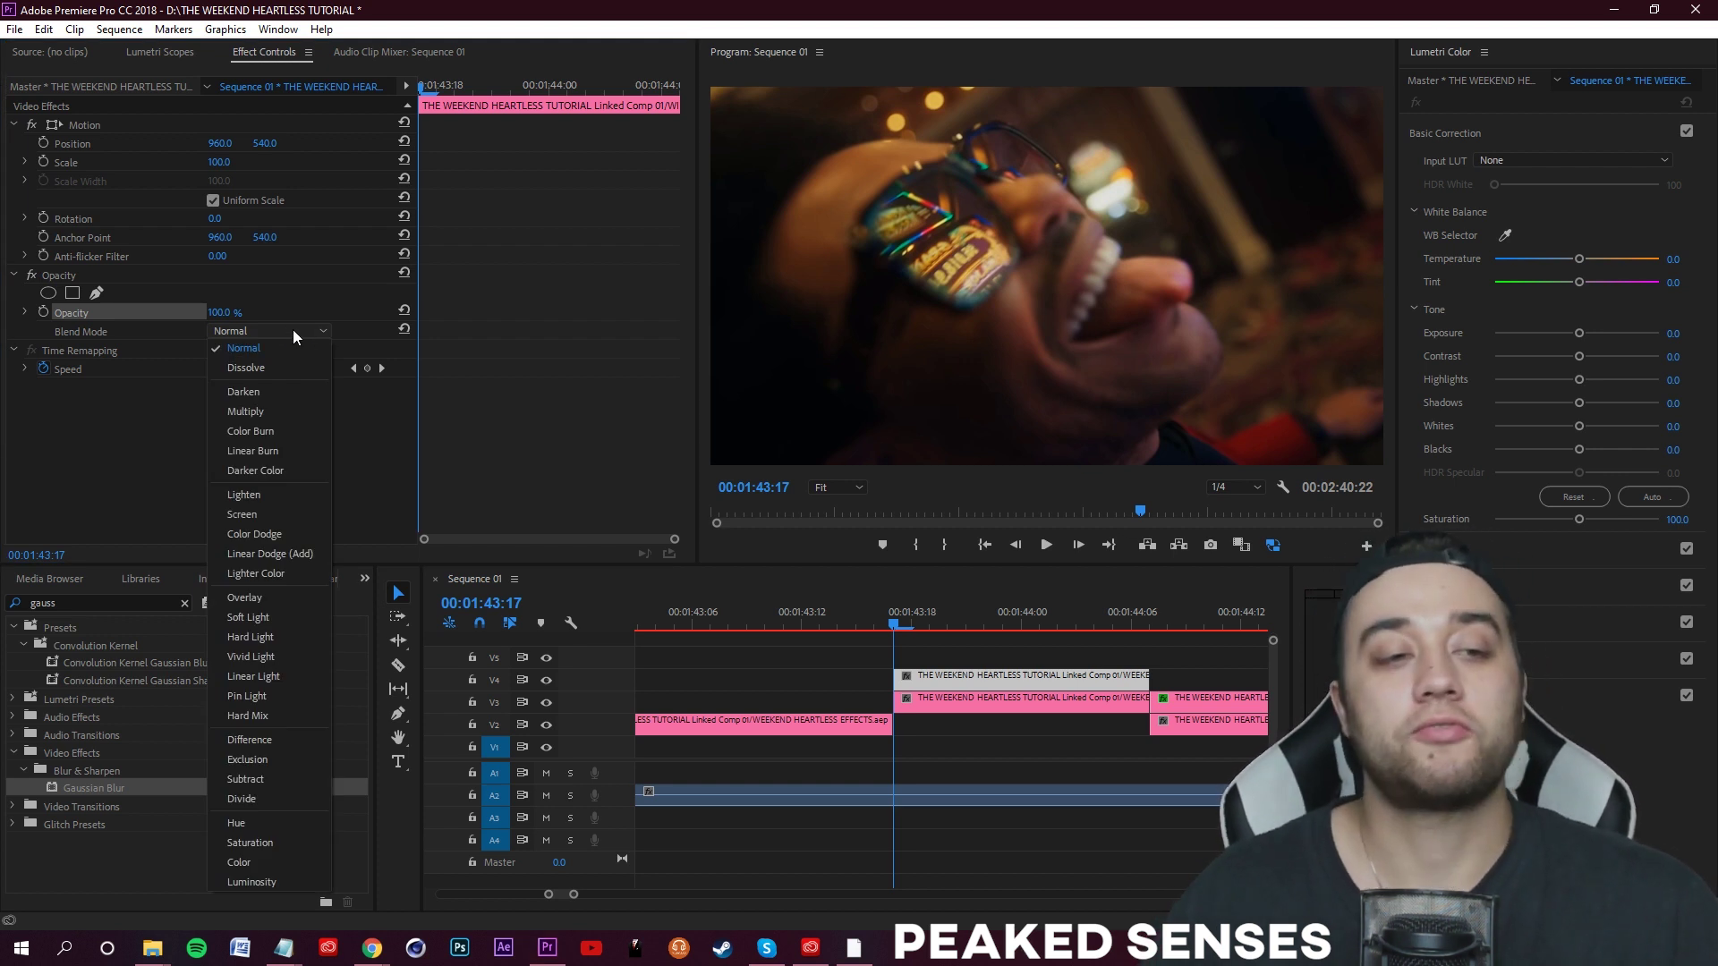
pyautogui.click(267, 557)
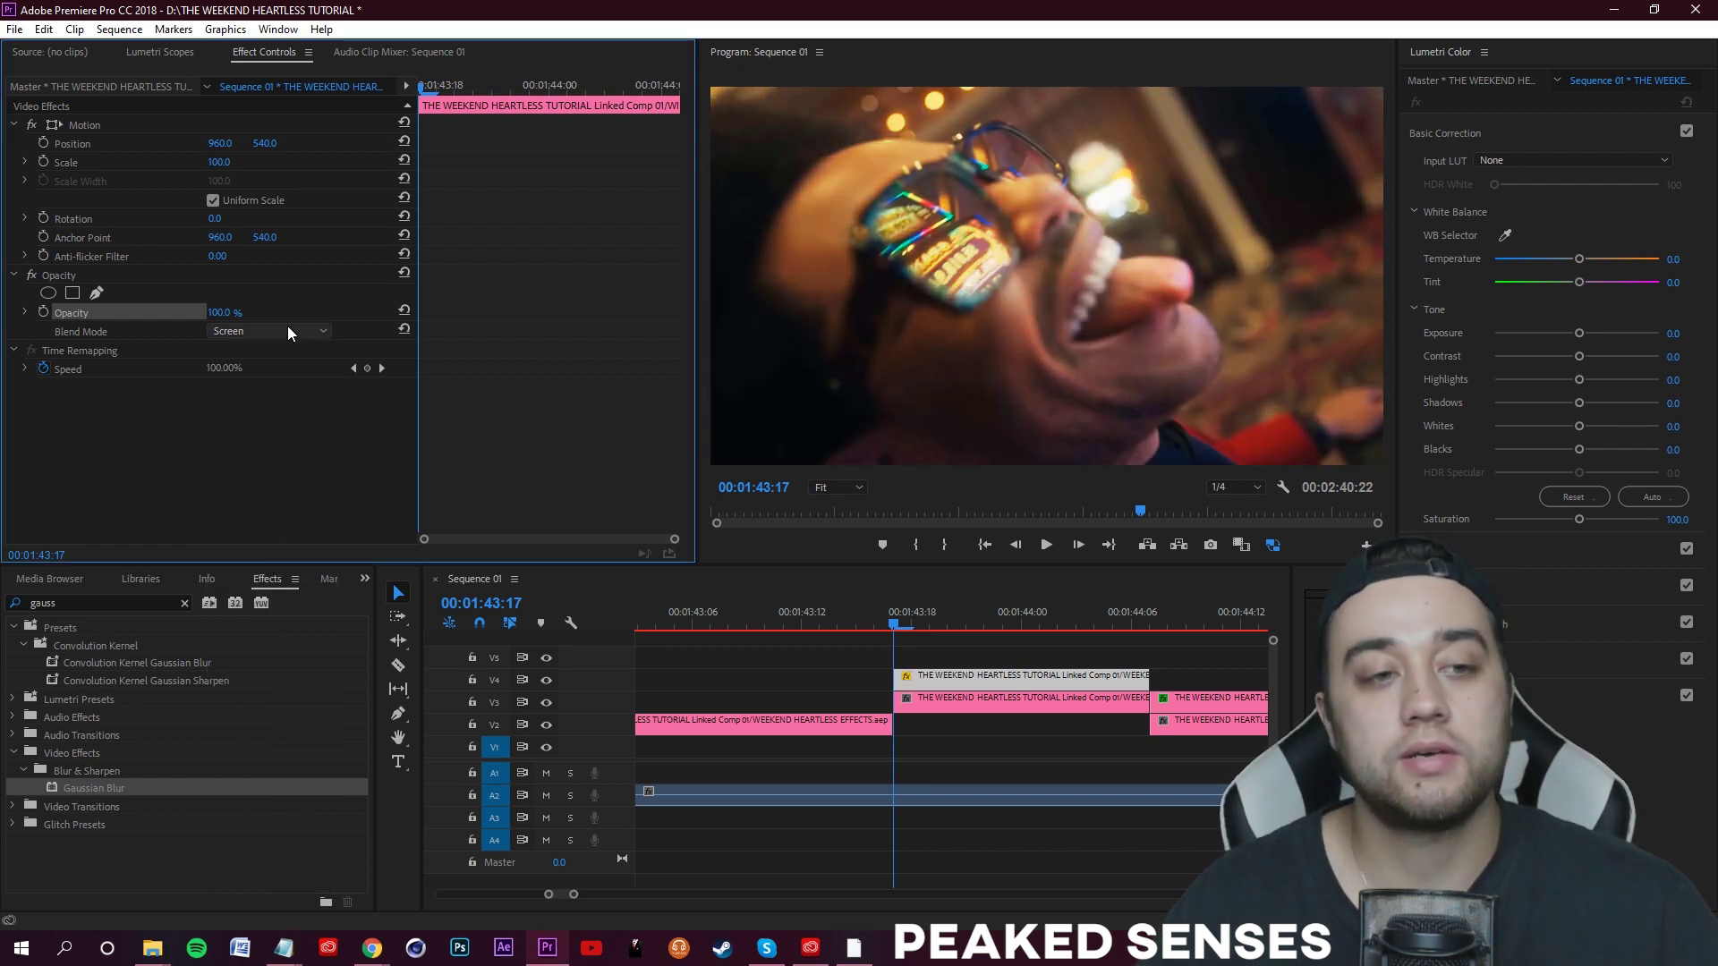
pyautogui.click(288, 330)
pyautogui.click(265, 497)
pyautogui.click(282, 331)
pyautogui.click(305, 555)
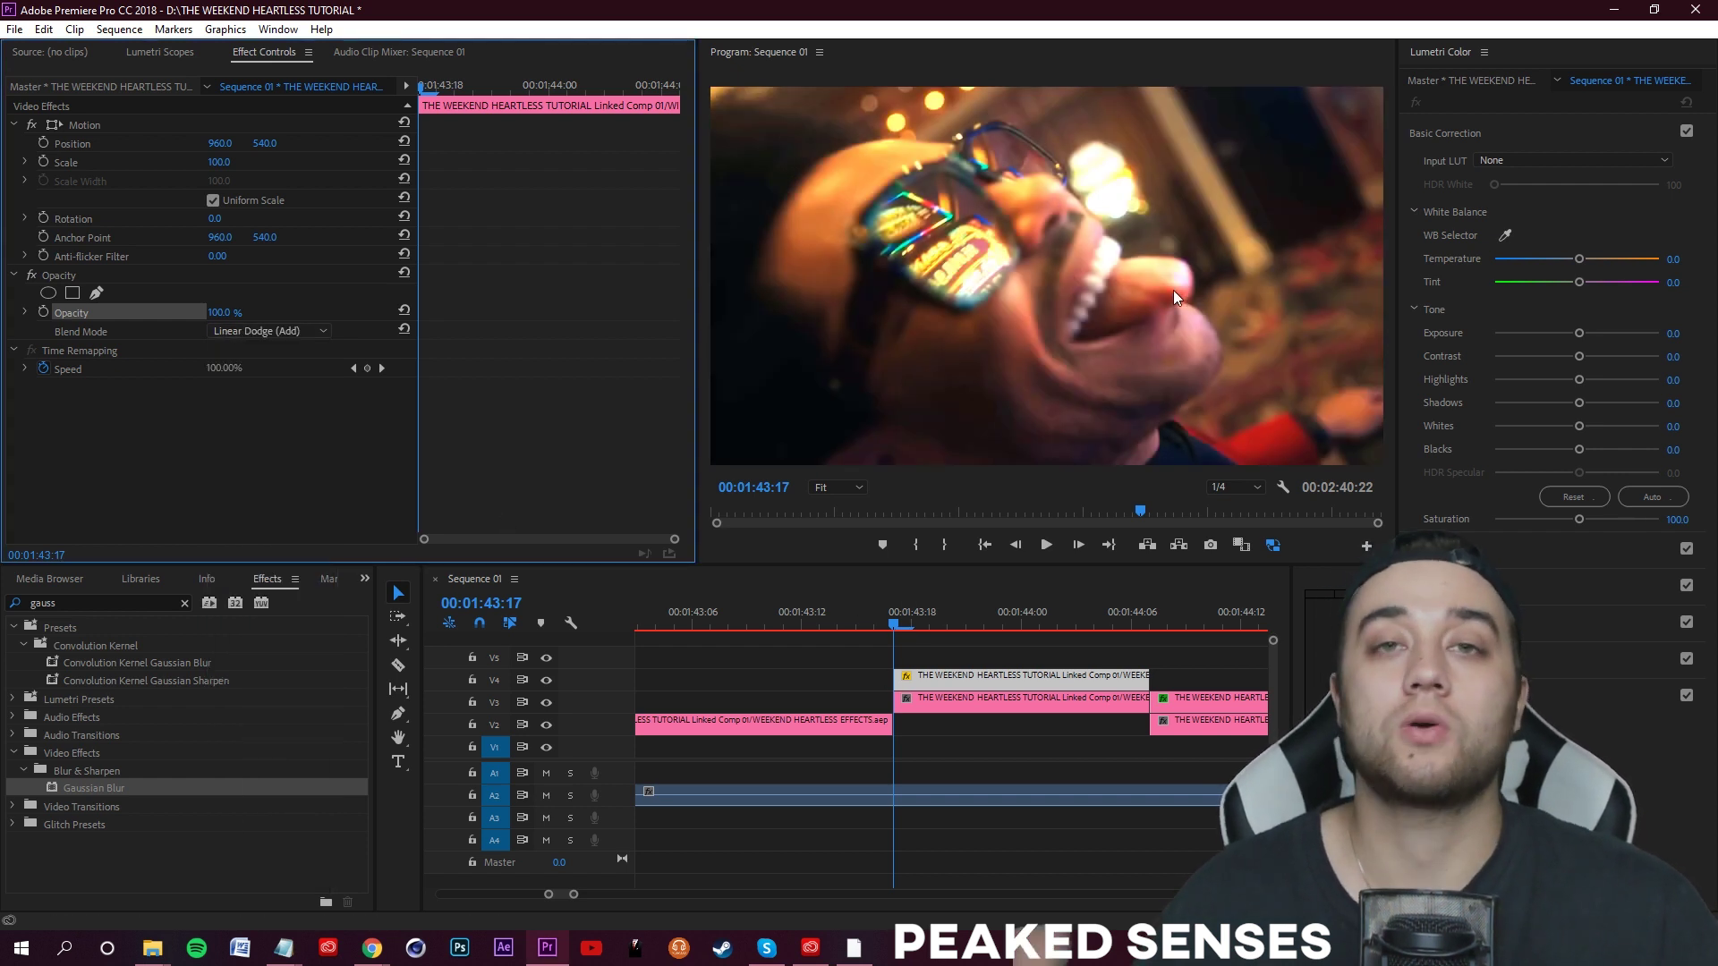
# - Search the effects for "lens distort" and apply Lens Distortion to the V4 copy
pyautogui.scroll(1, 1021, 664)
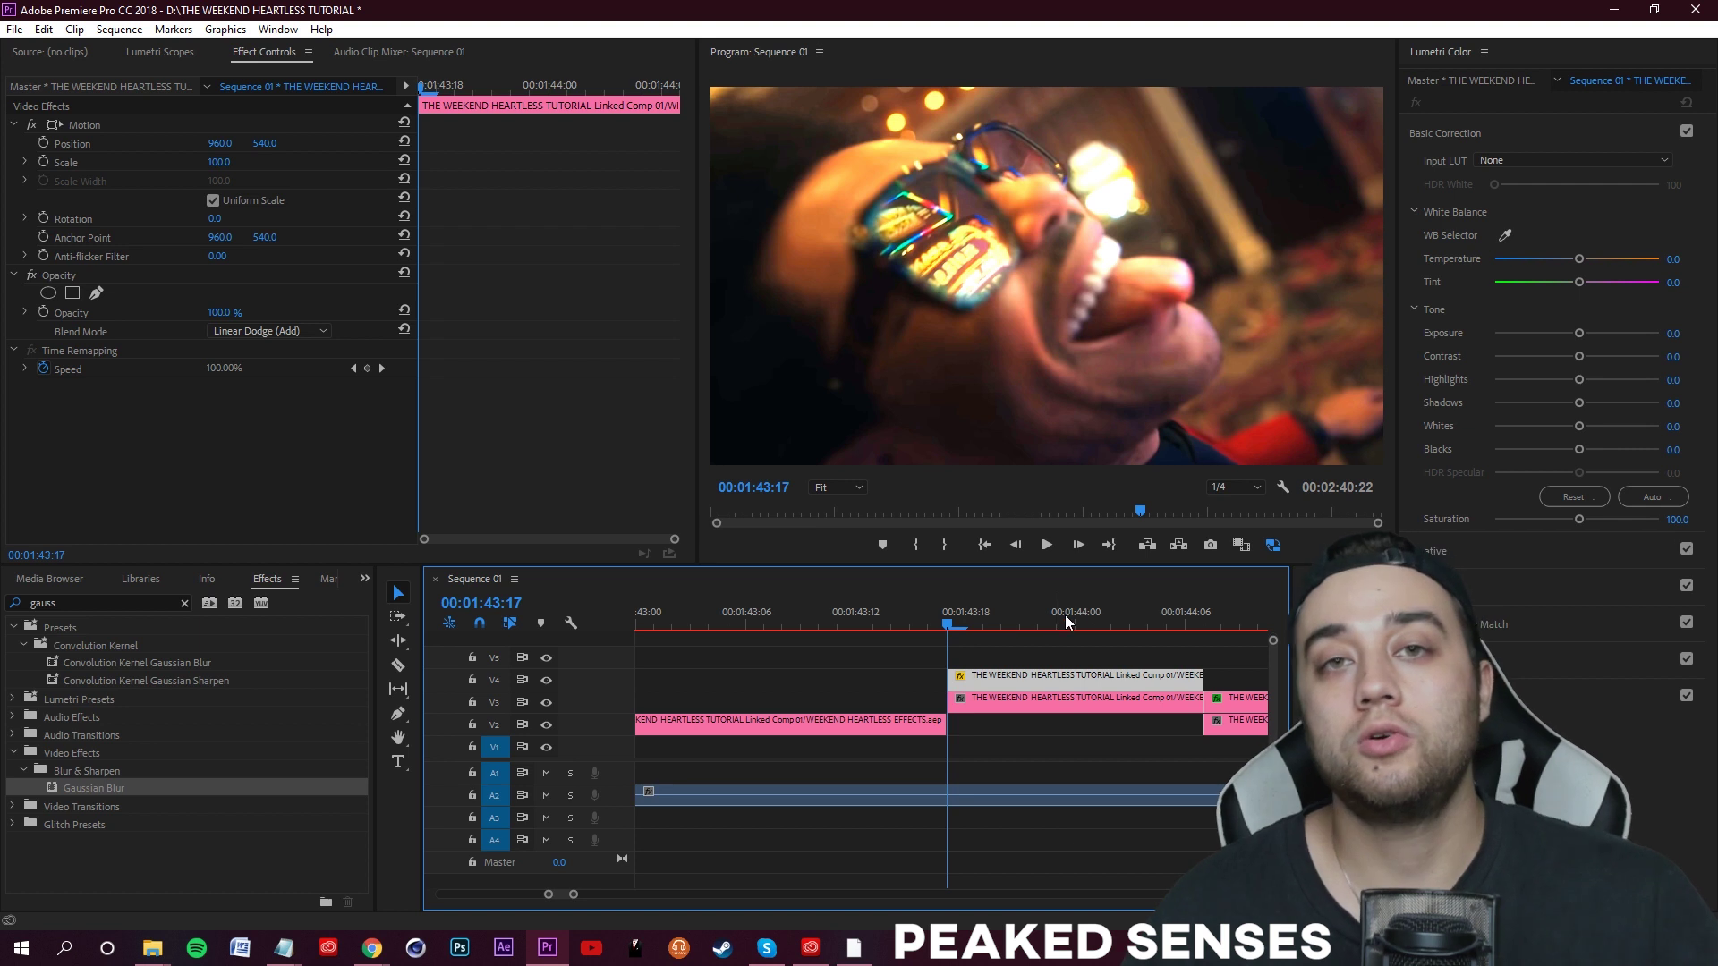
pyautogui.click(124, 600)
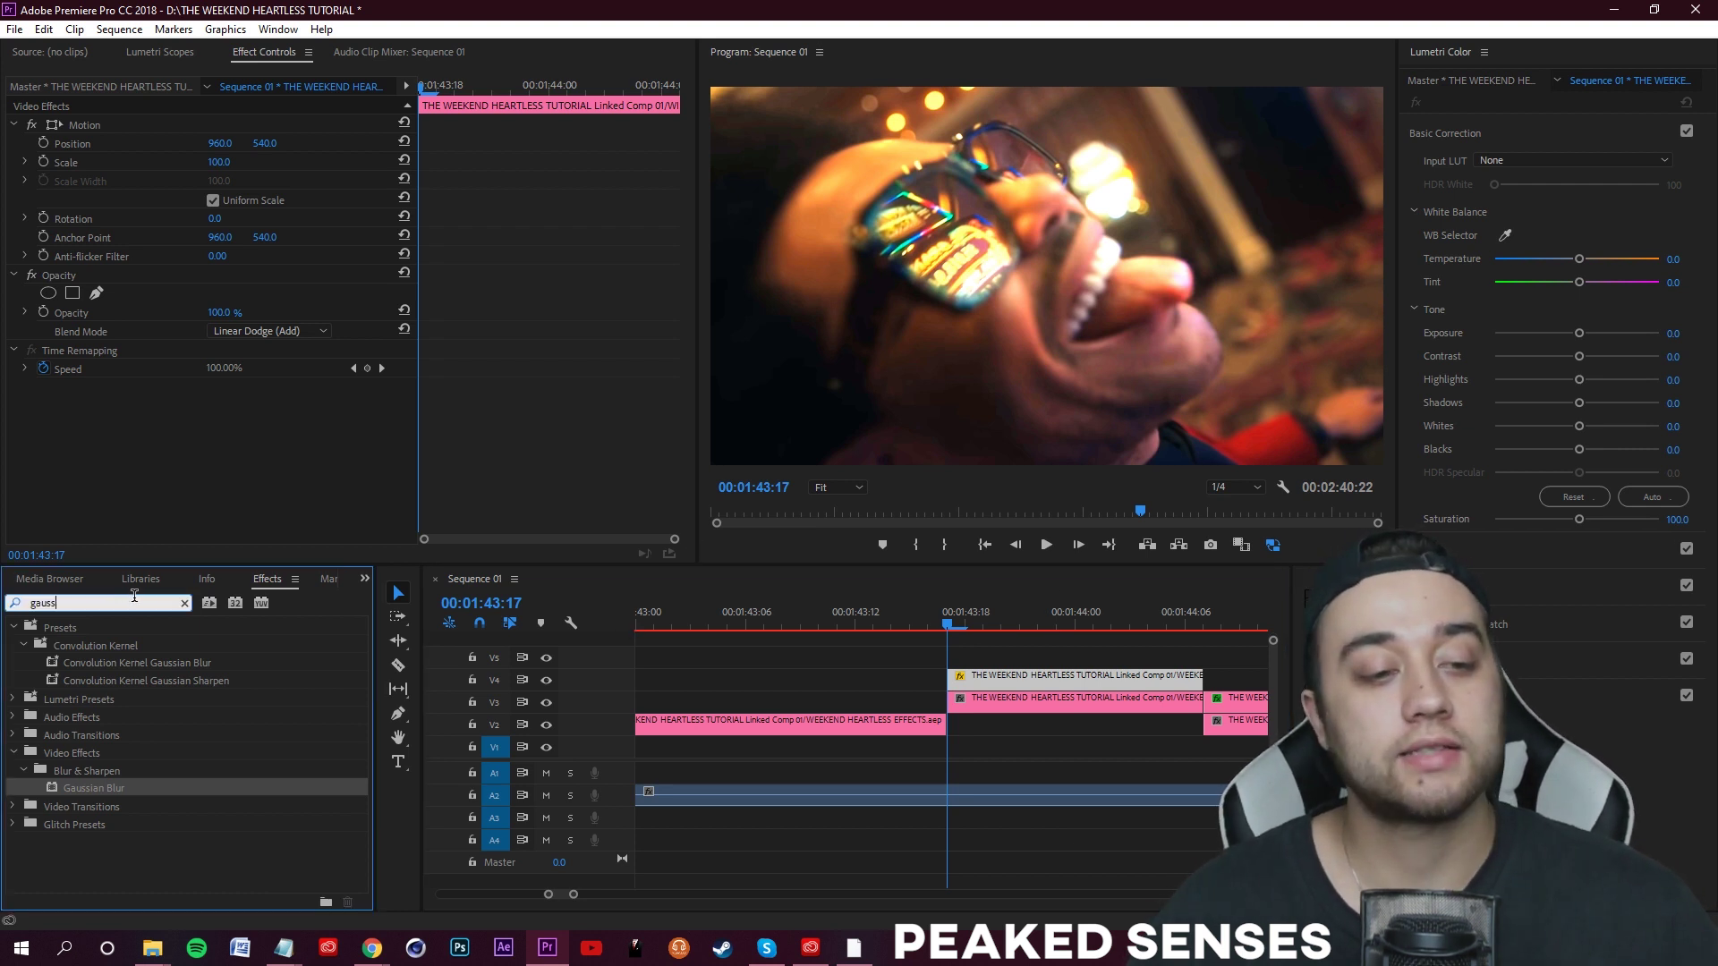
pyautogui.click(184, 604)
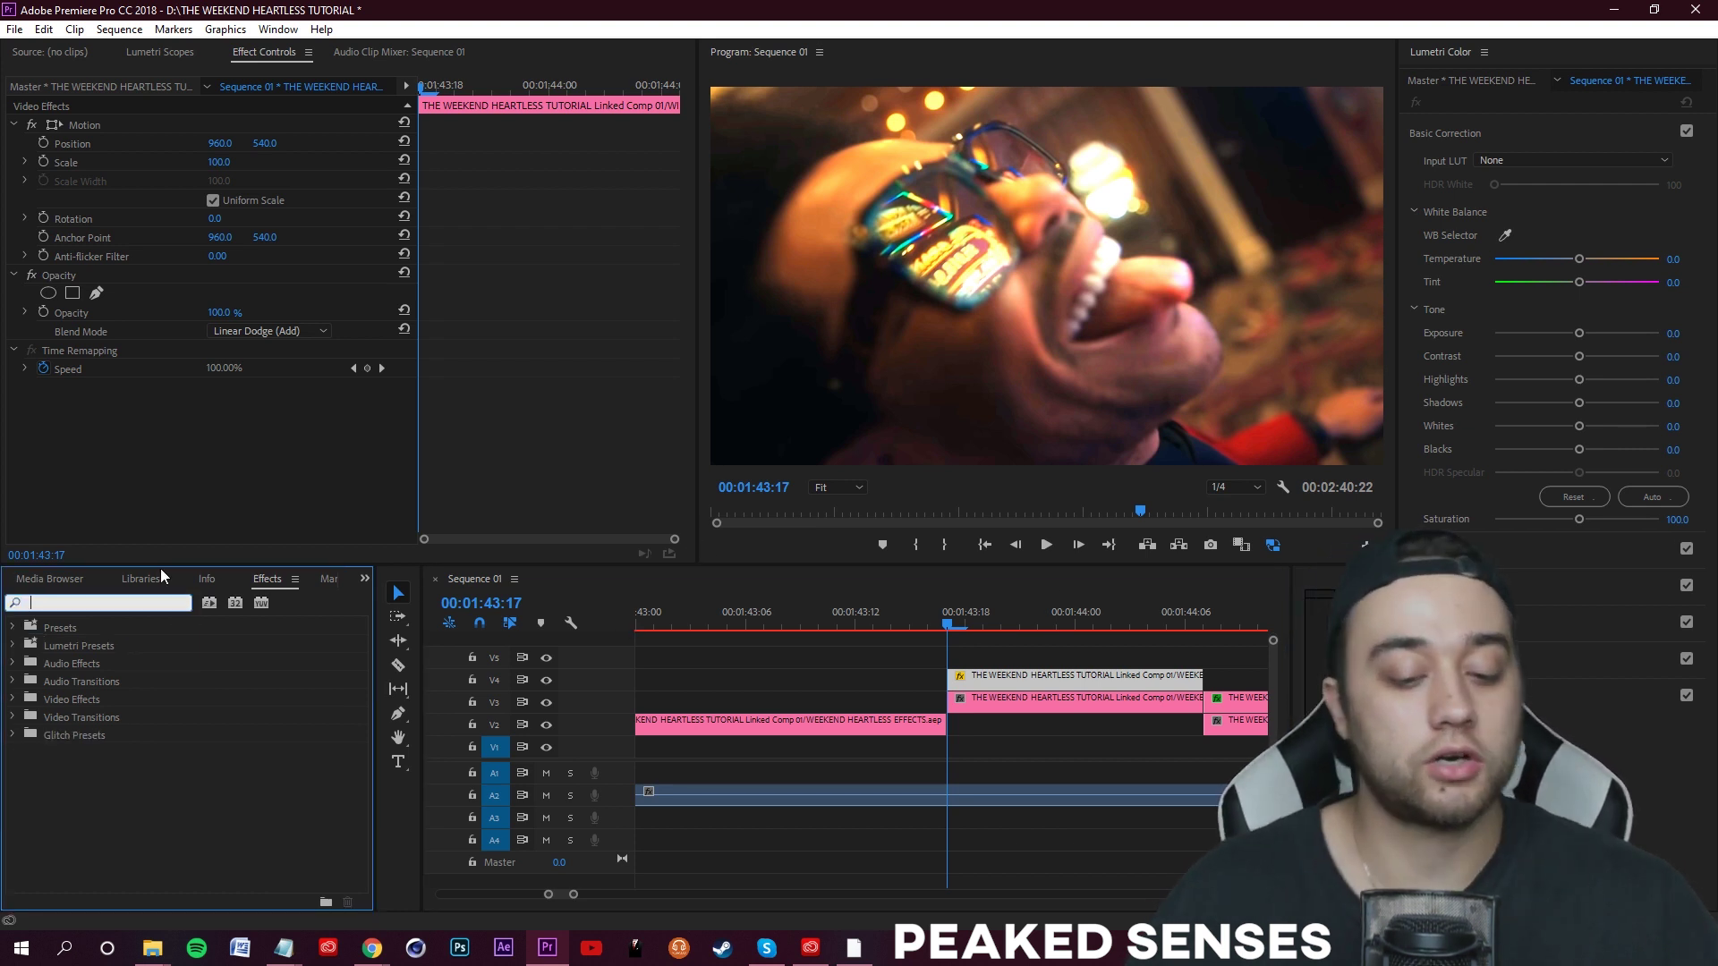
pyautogui.write('lens distort')
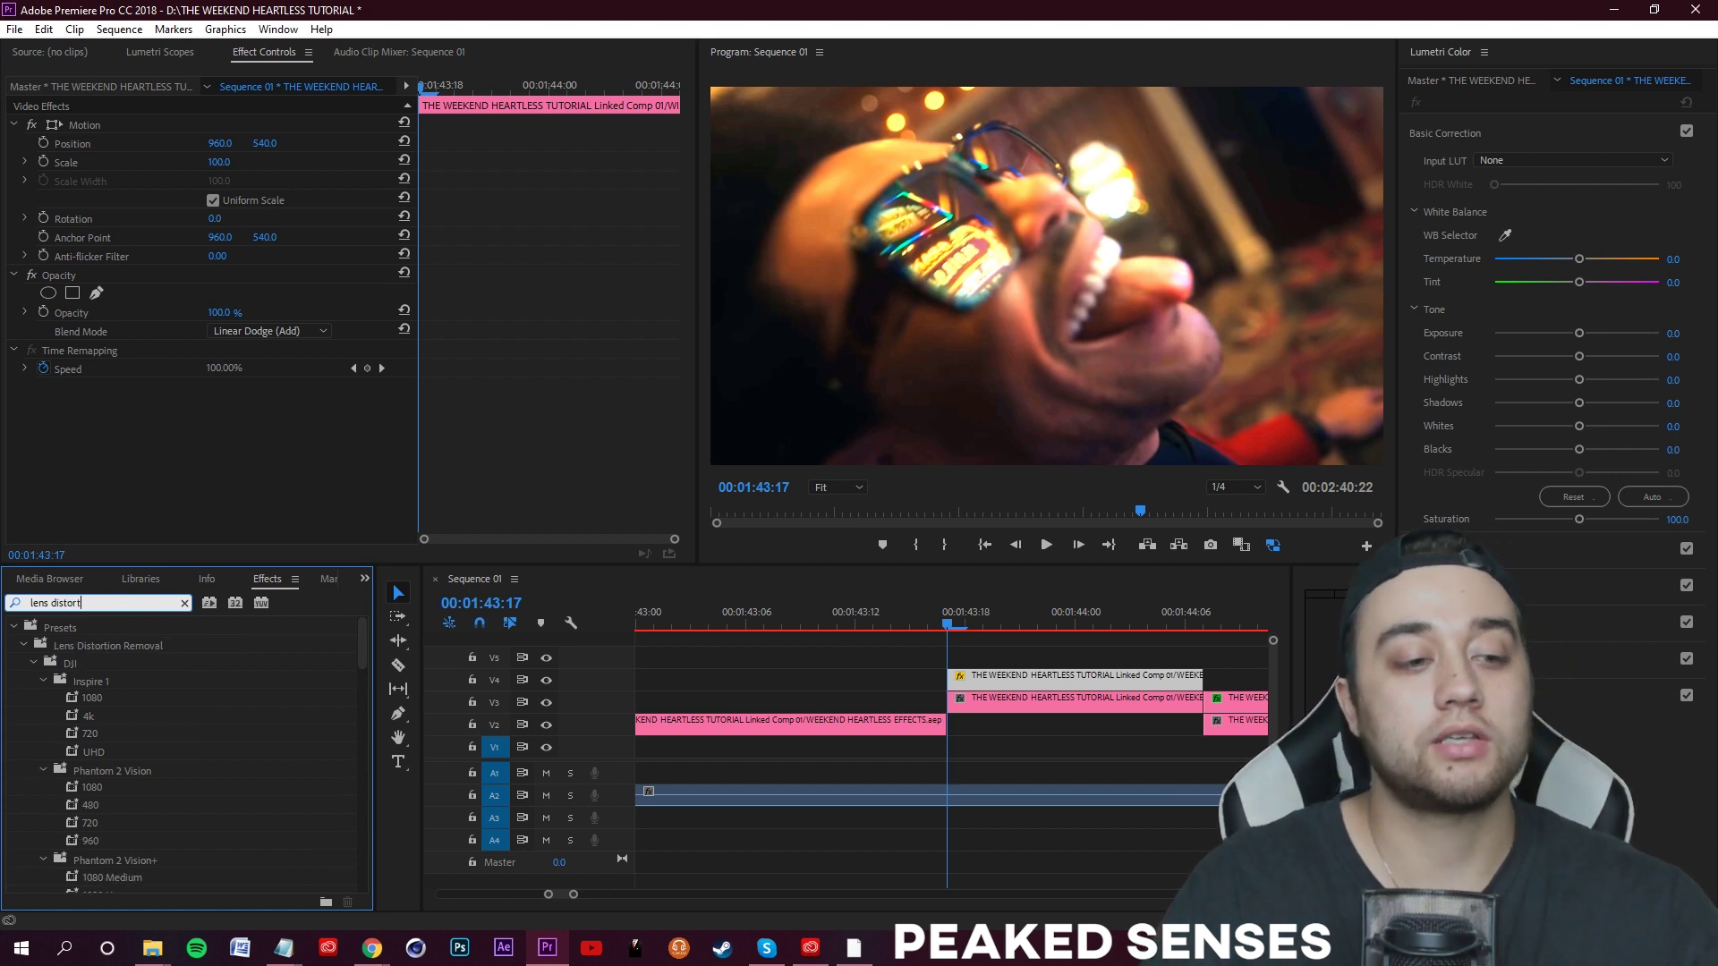
pyautogui.moveTo(365, 642); pyautogui.dragTo(370, 882)
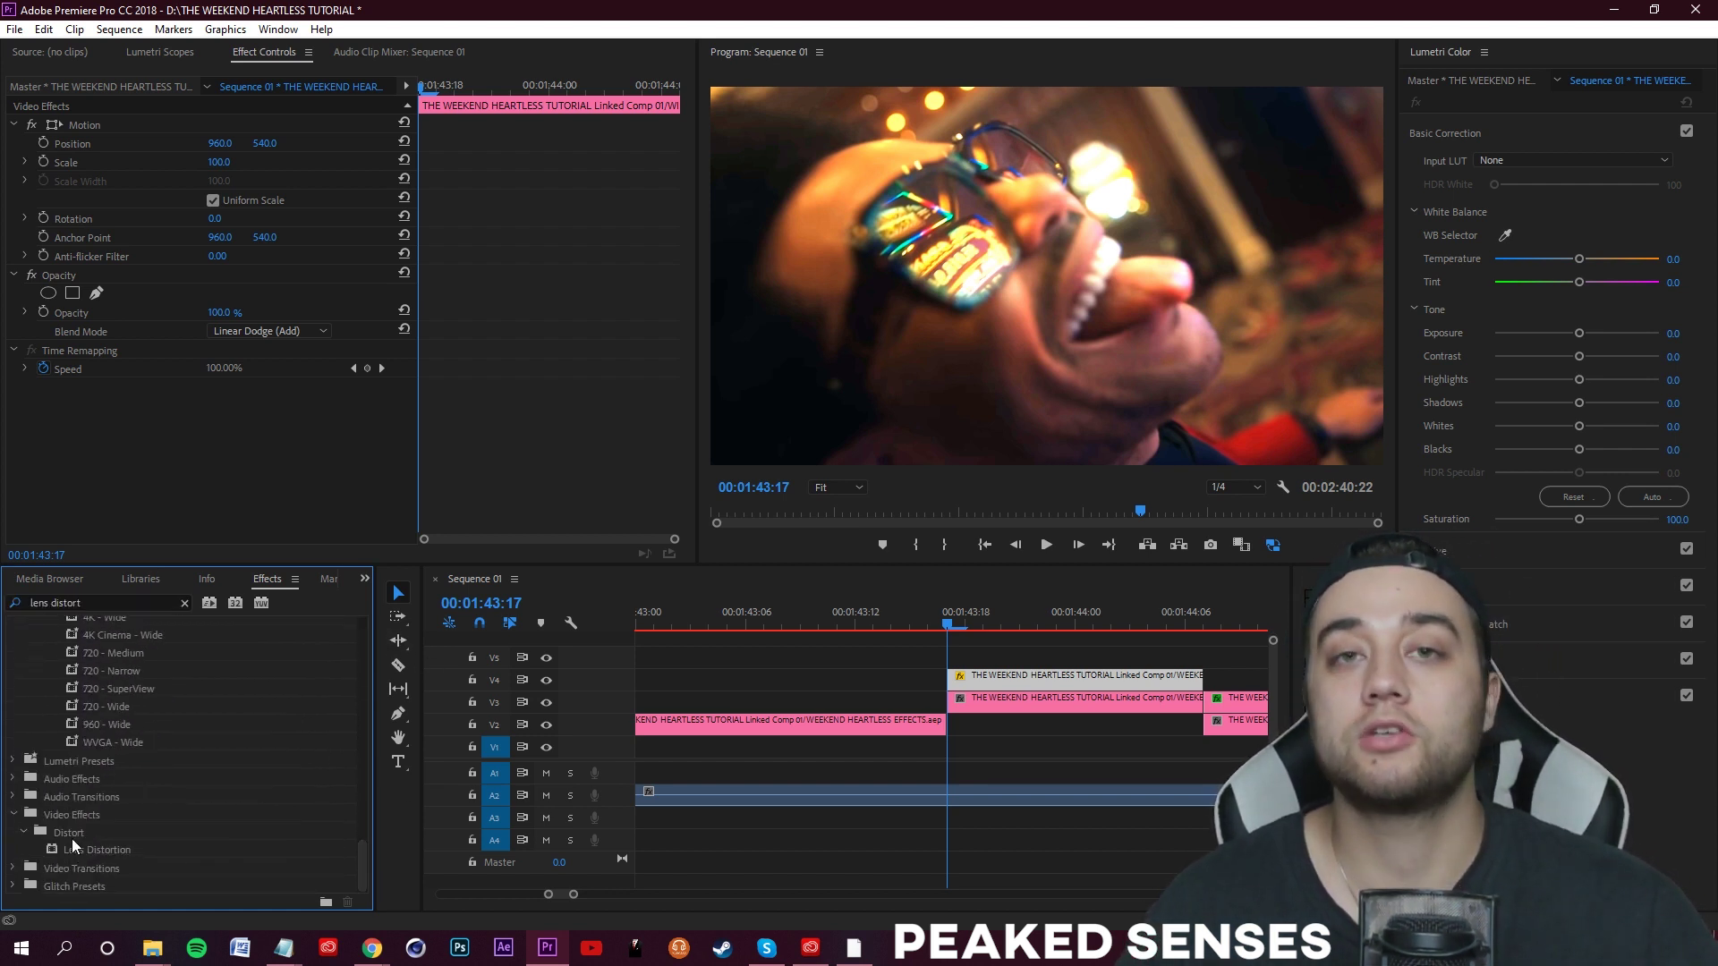
pyautogui.moveTo(90, 851); pyautogui.dragTo(988, 686)
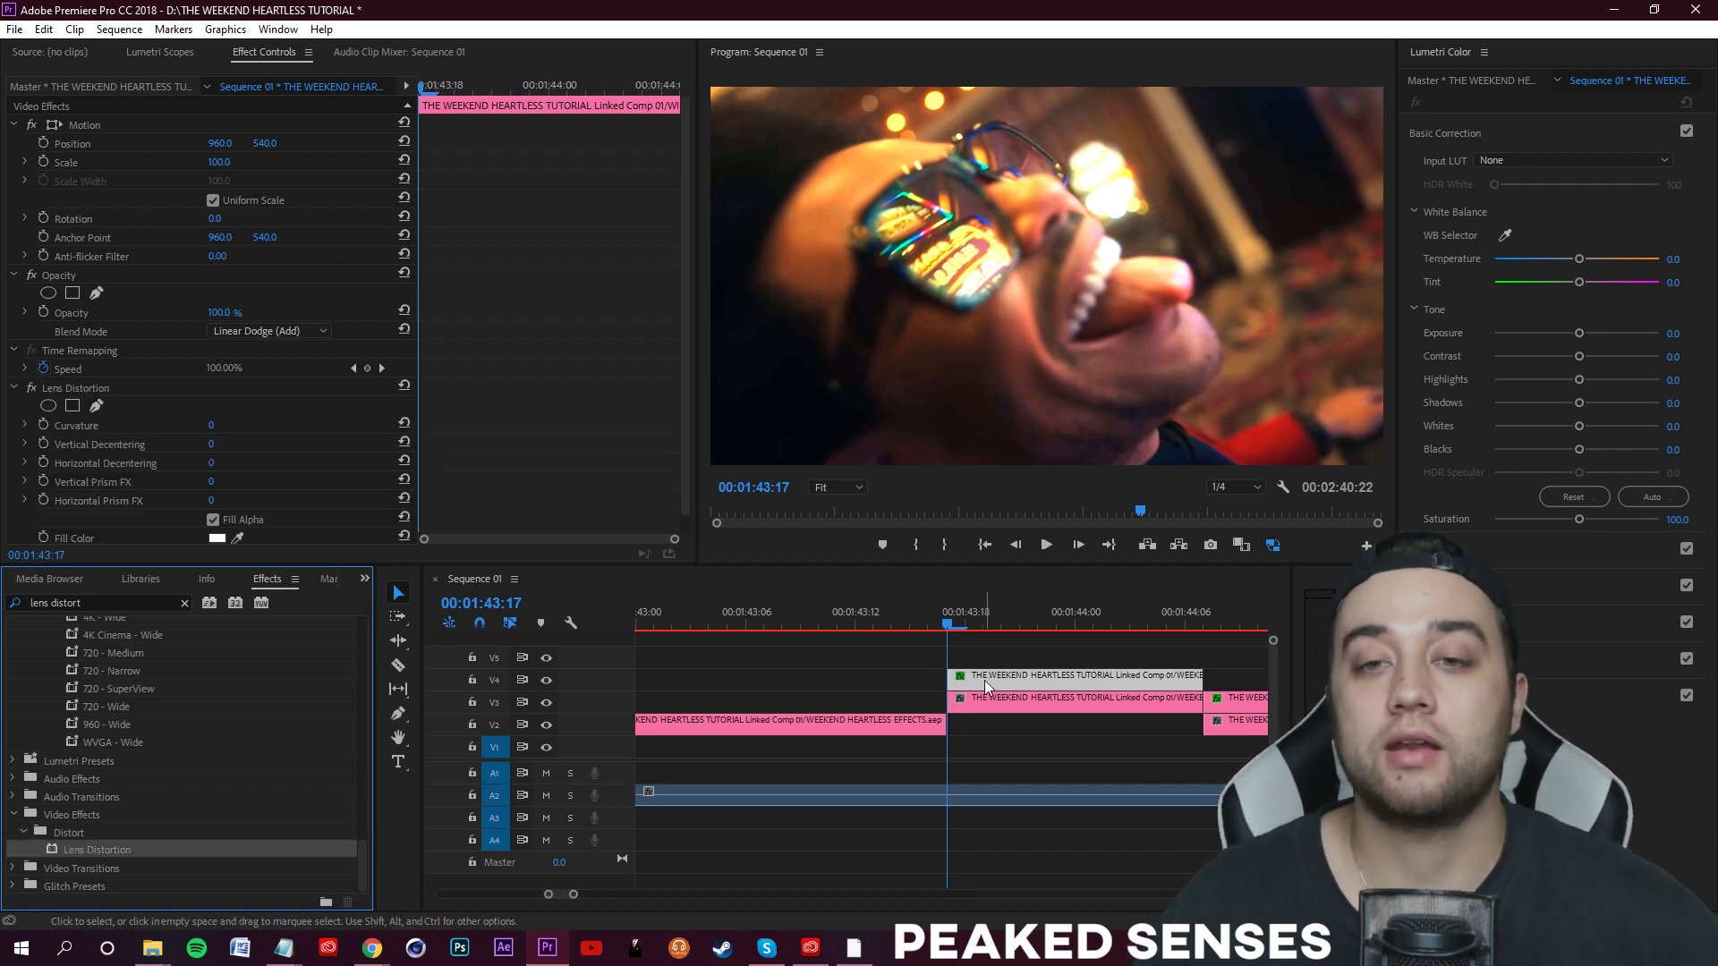
# - Try a negative Lens Distortion Curvature on the V4 copy, and undo it
pyautogui.scroll(-1, 243, 327)
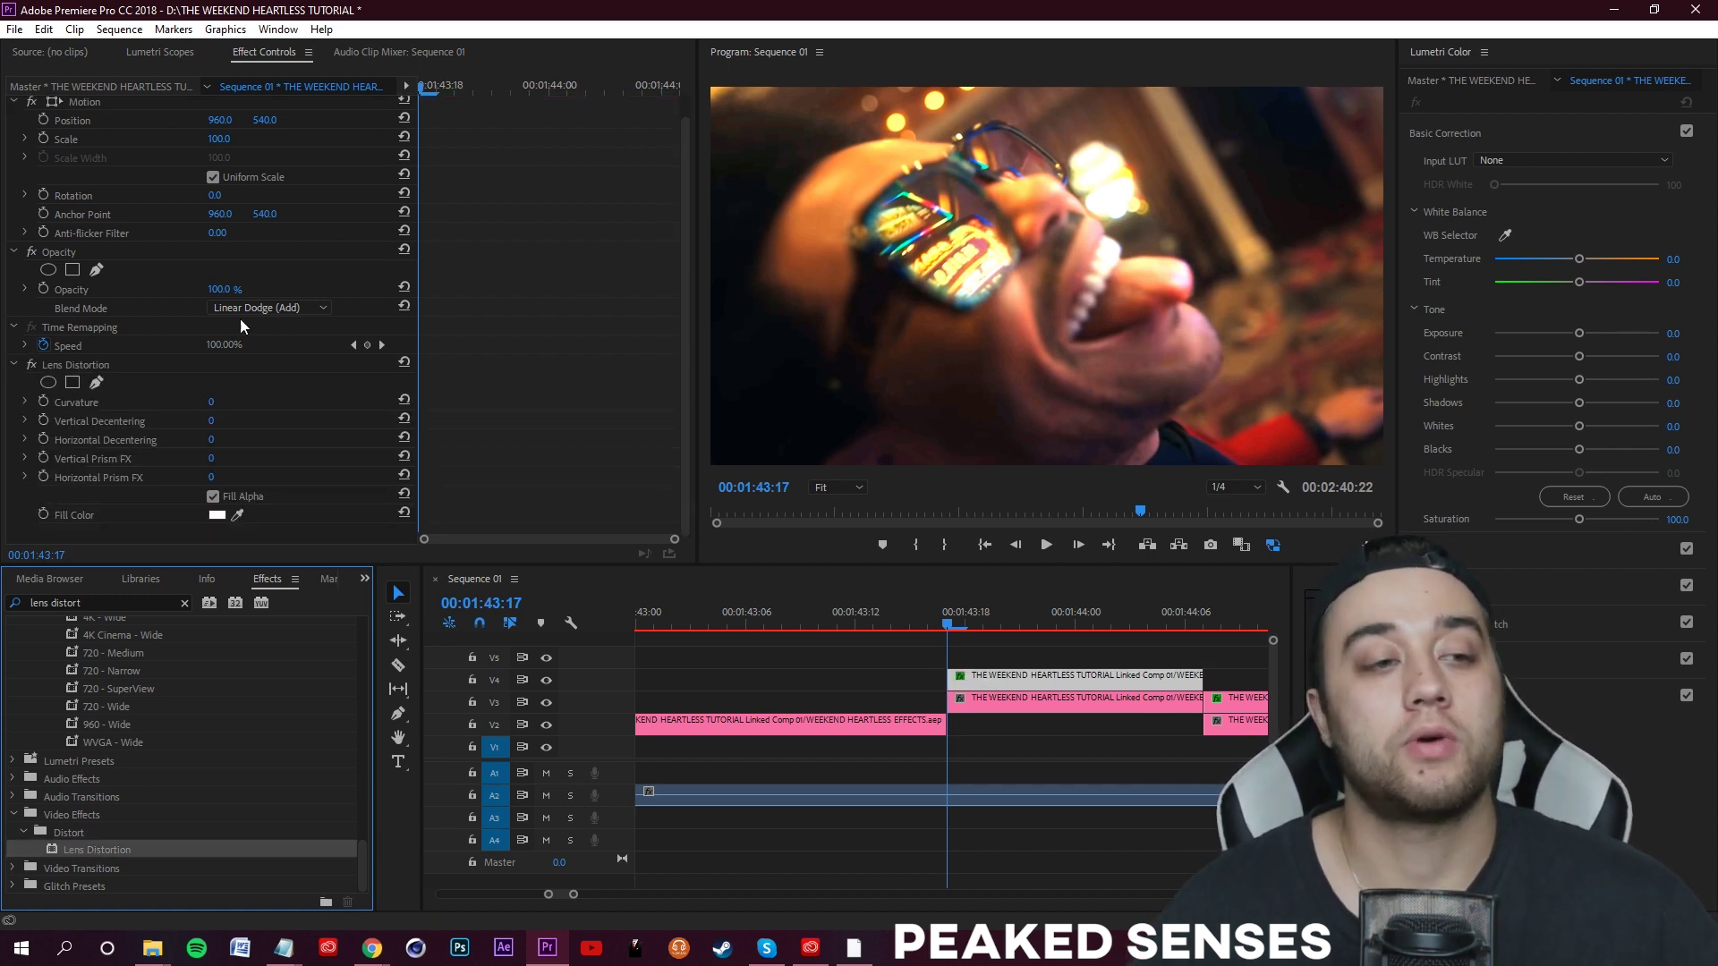
pyautogui.click(13, 365)
pyautogui.click(13, 388)
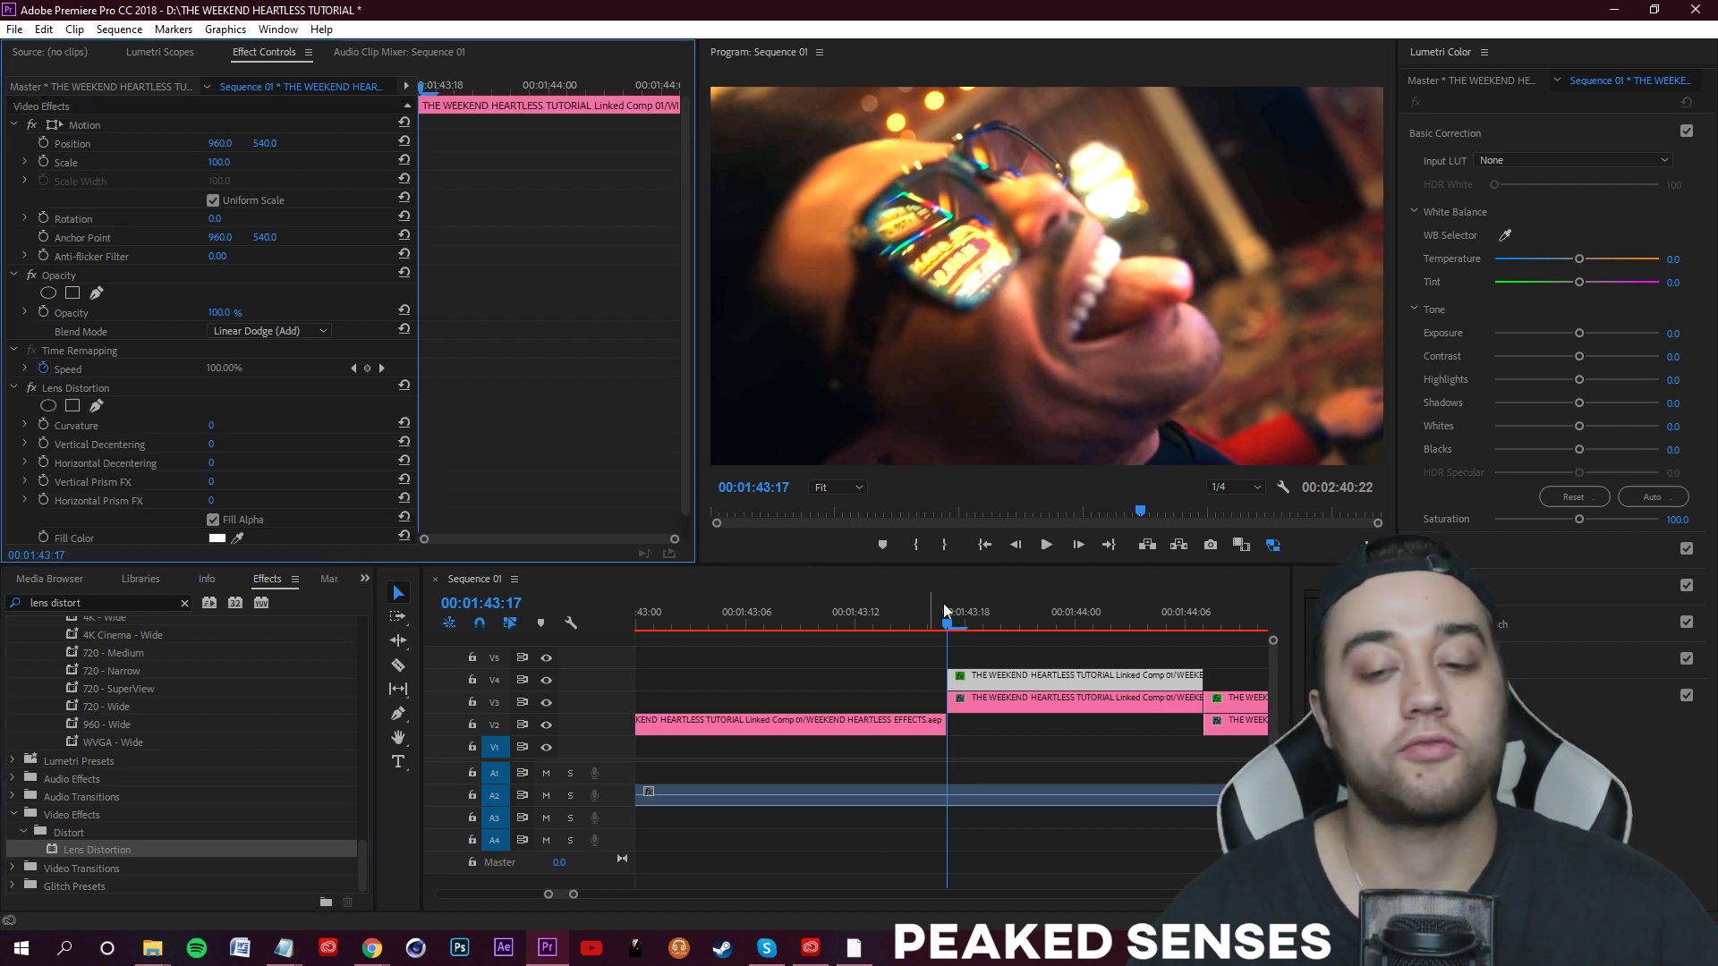
pyautogui.click(1033, 679)
pyautogui.scroll(-1, 623, 407)
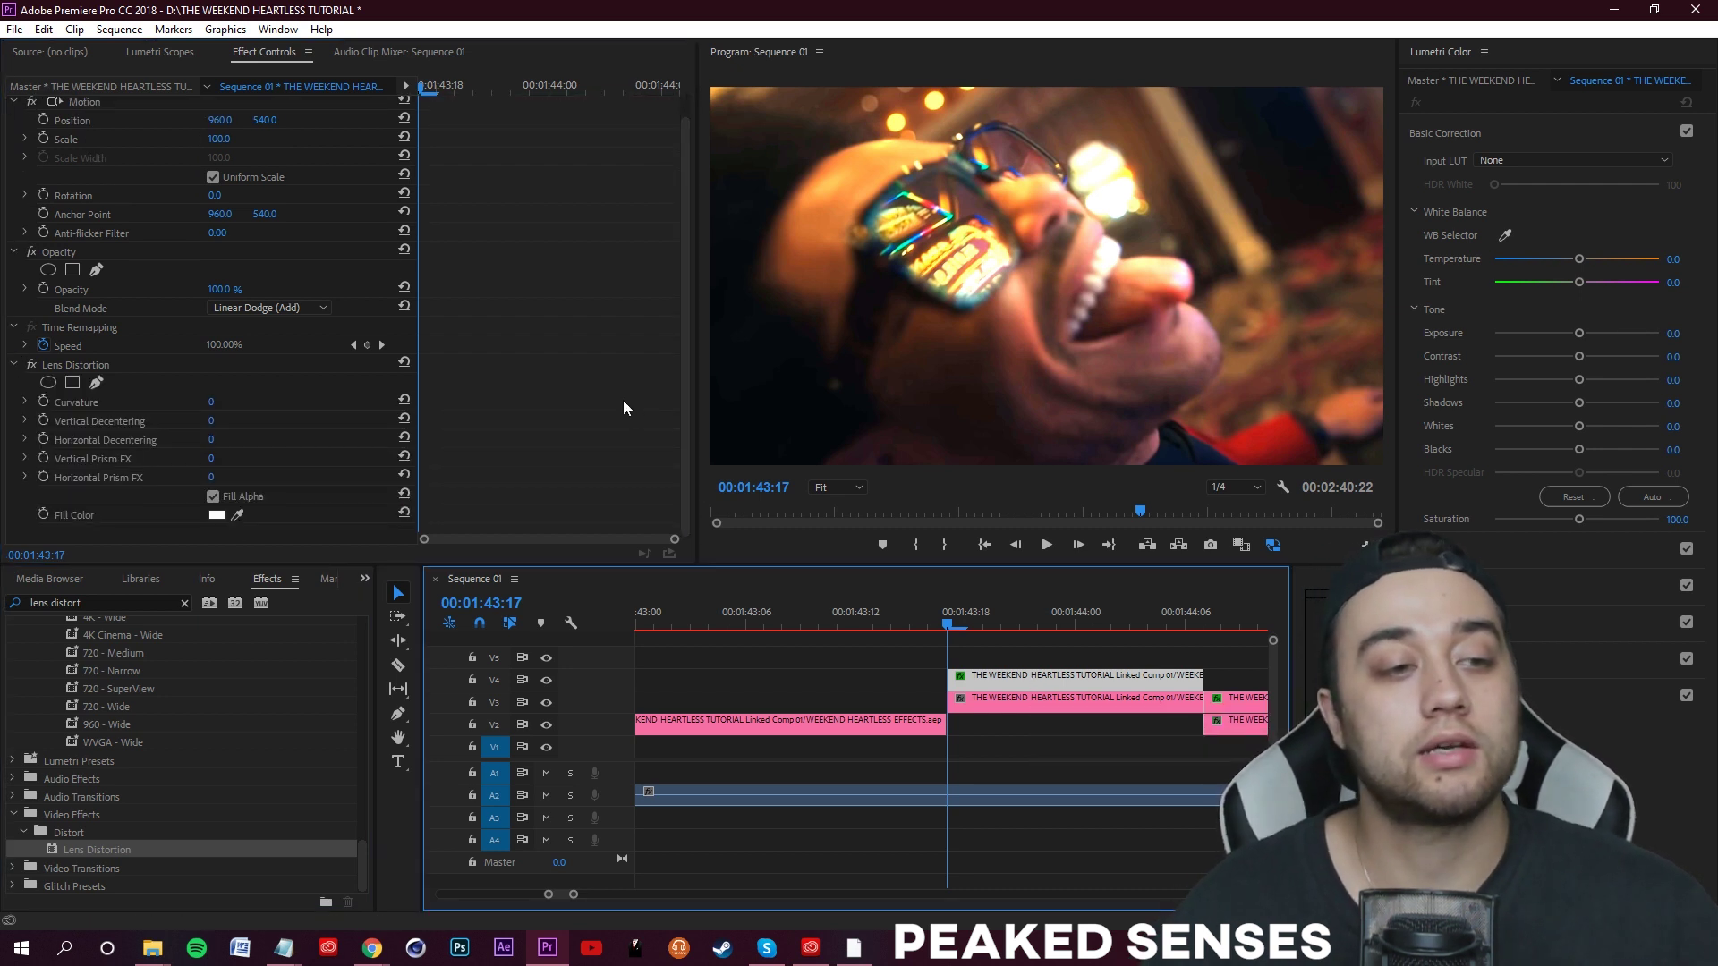
pyautogui.moveTo(212, 404); pyautogui.dragTo(150, 405)
pyautogui.hotkey('ctrl', 'z')
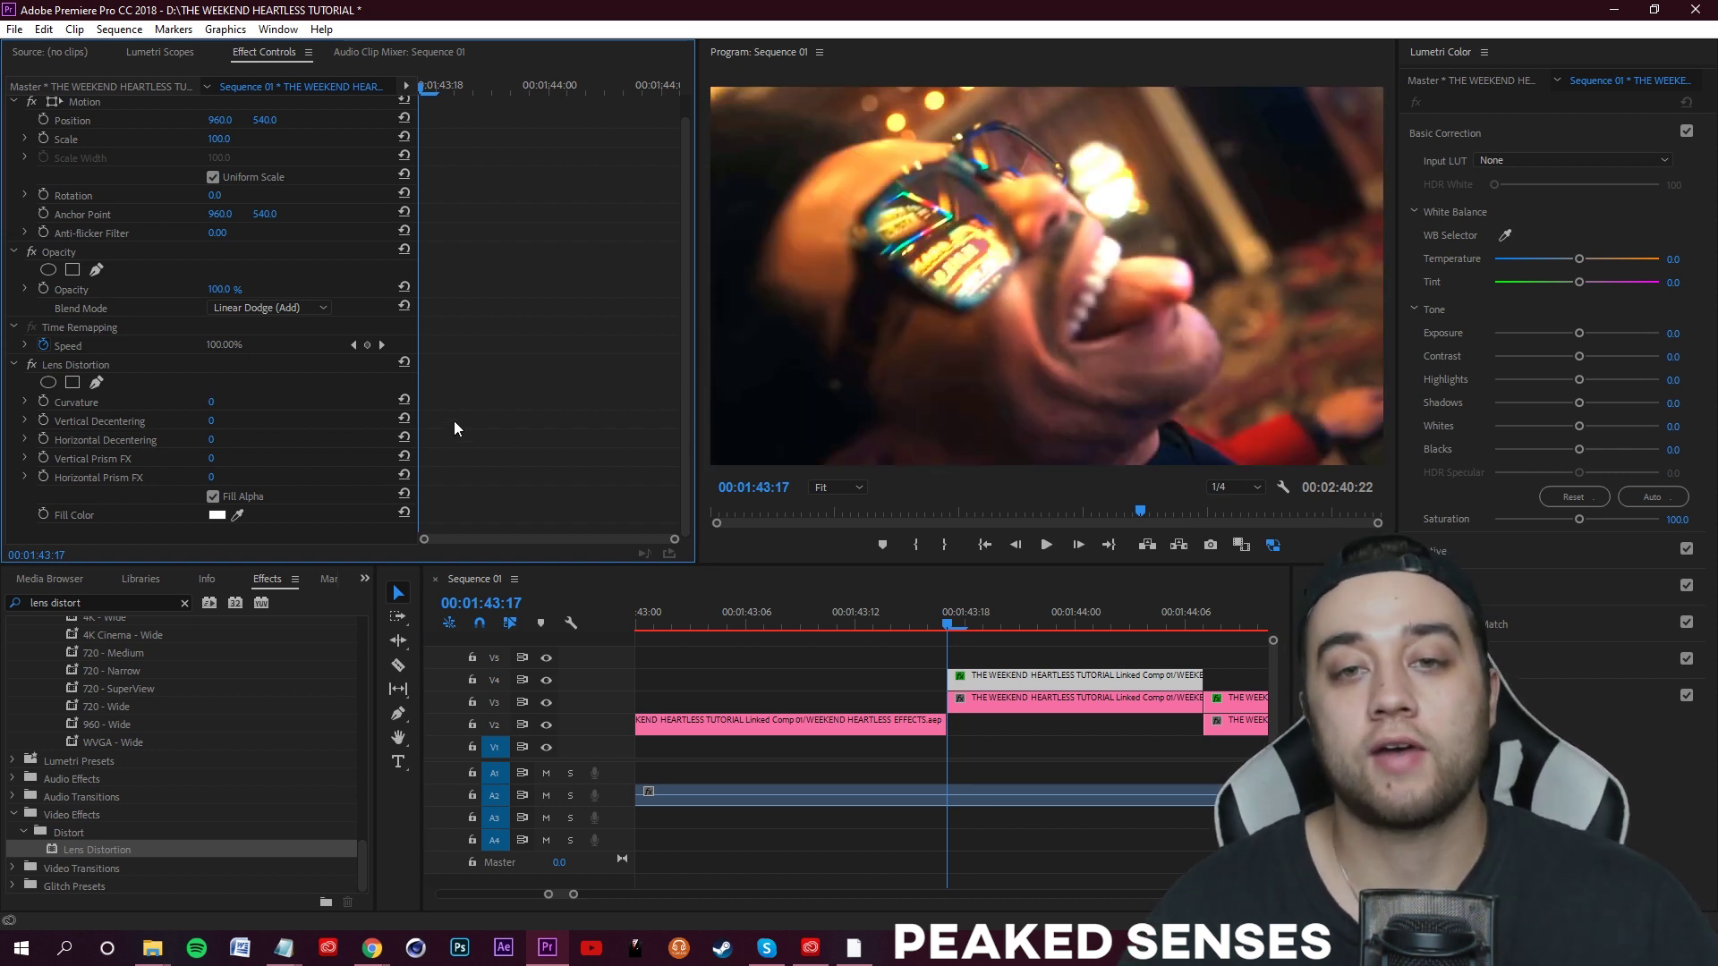
# - Keyframe the V4 copy's Lens Distortion Curvature from 0 at 00:01:43:17 to -55 at 00:01:44:05
pyautogui.click(43, 403)
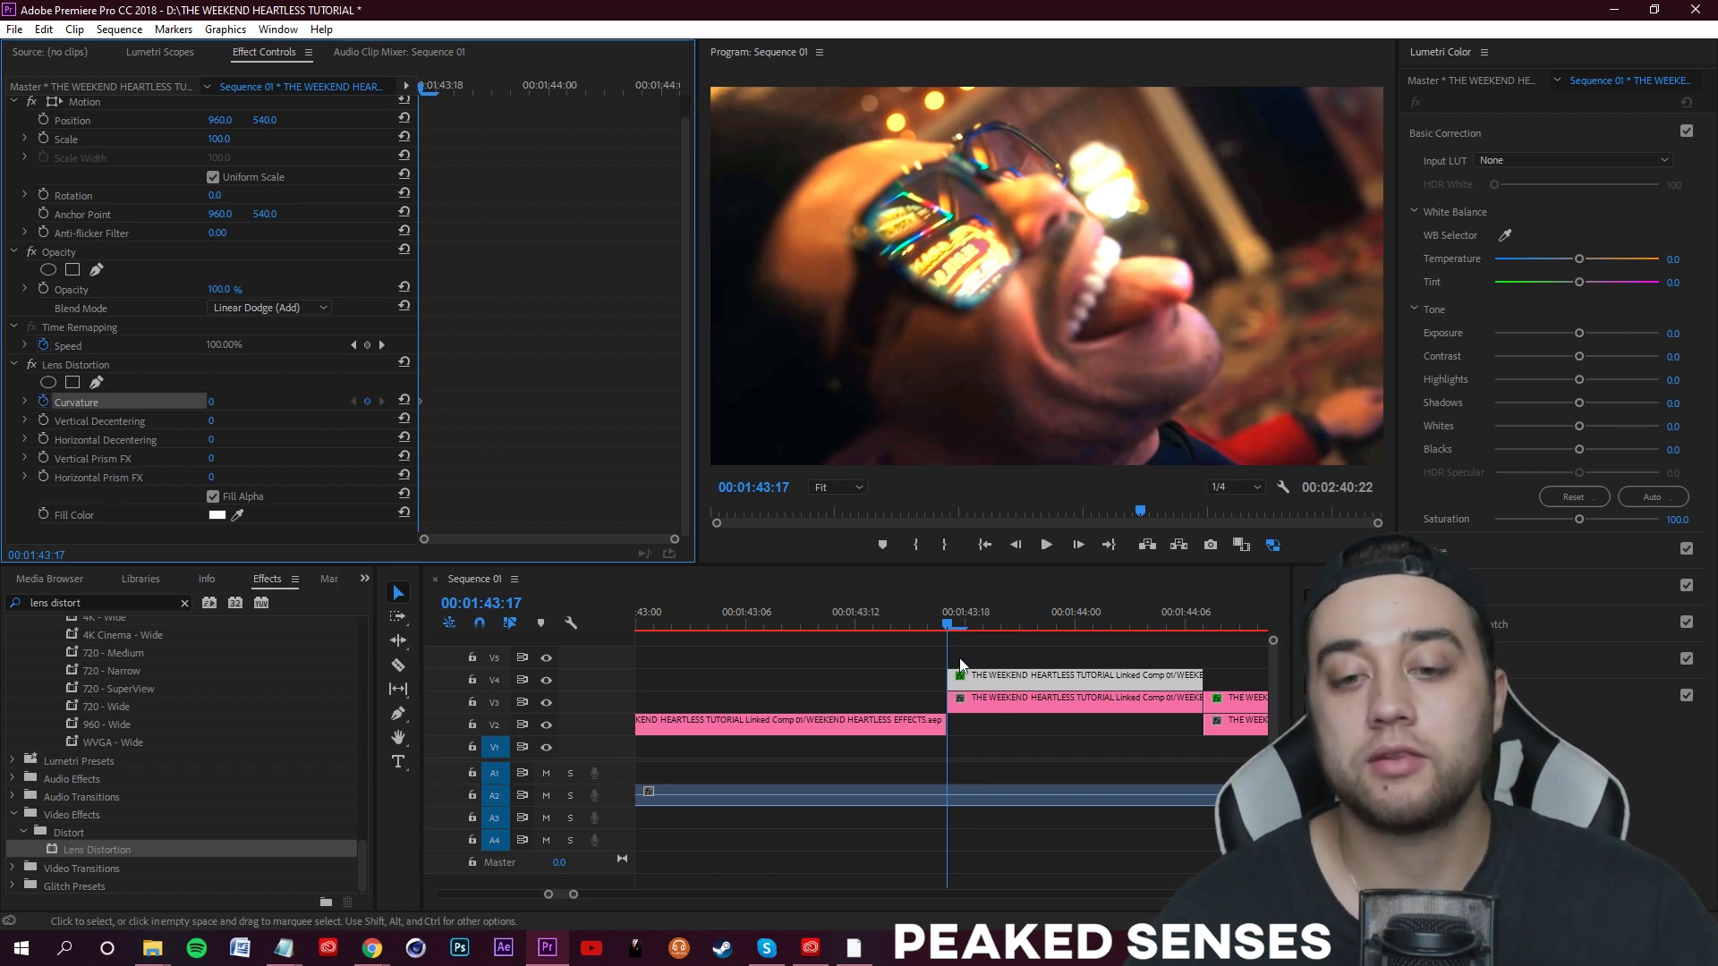
pyautogui.moveTo(962, 623); pyautogui.dragTo(1177, 630)
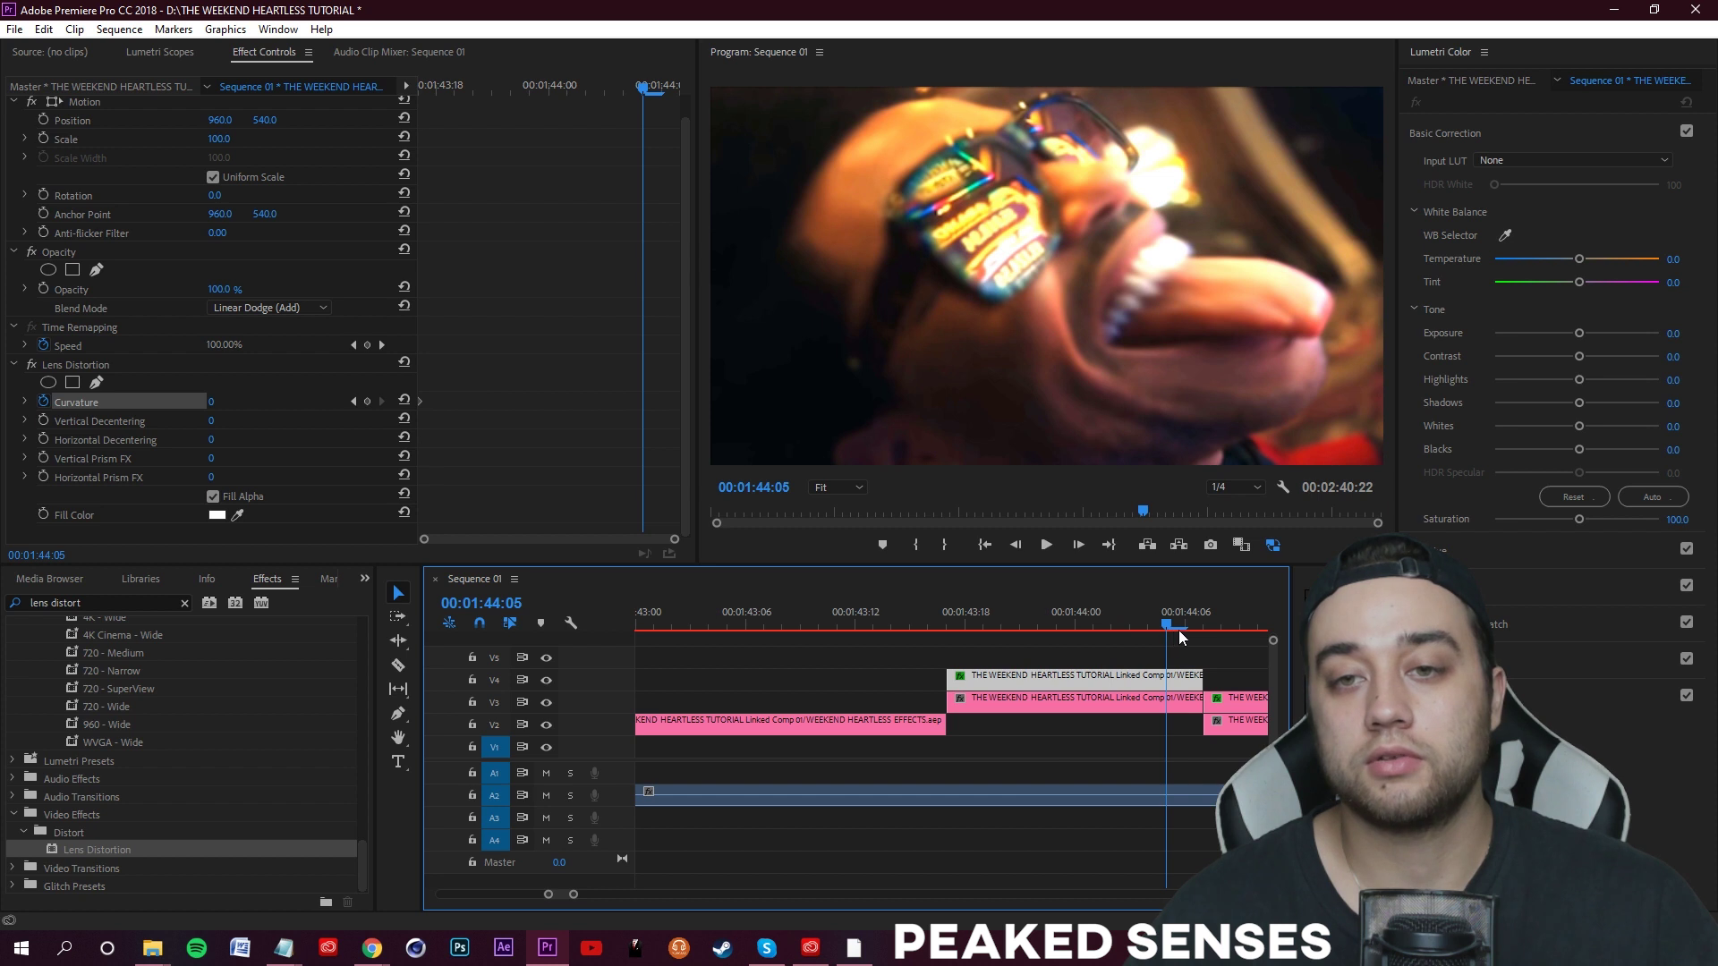
pyautogui.click(26, 401)
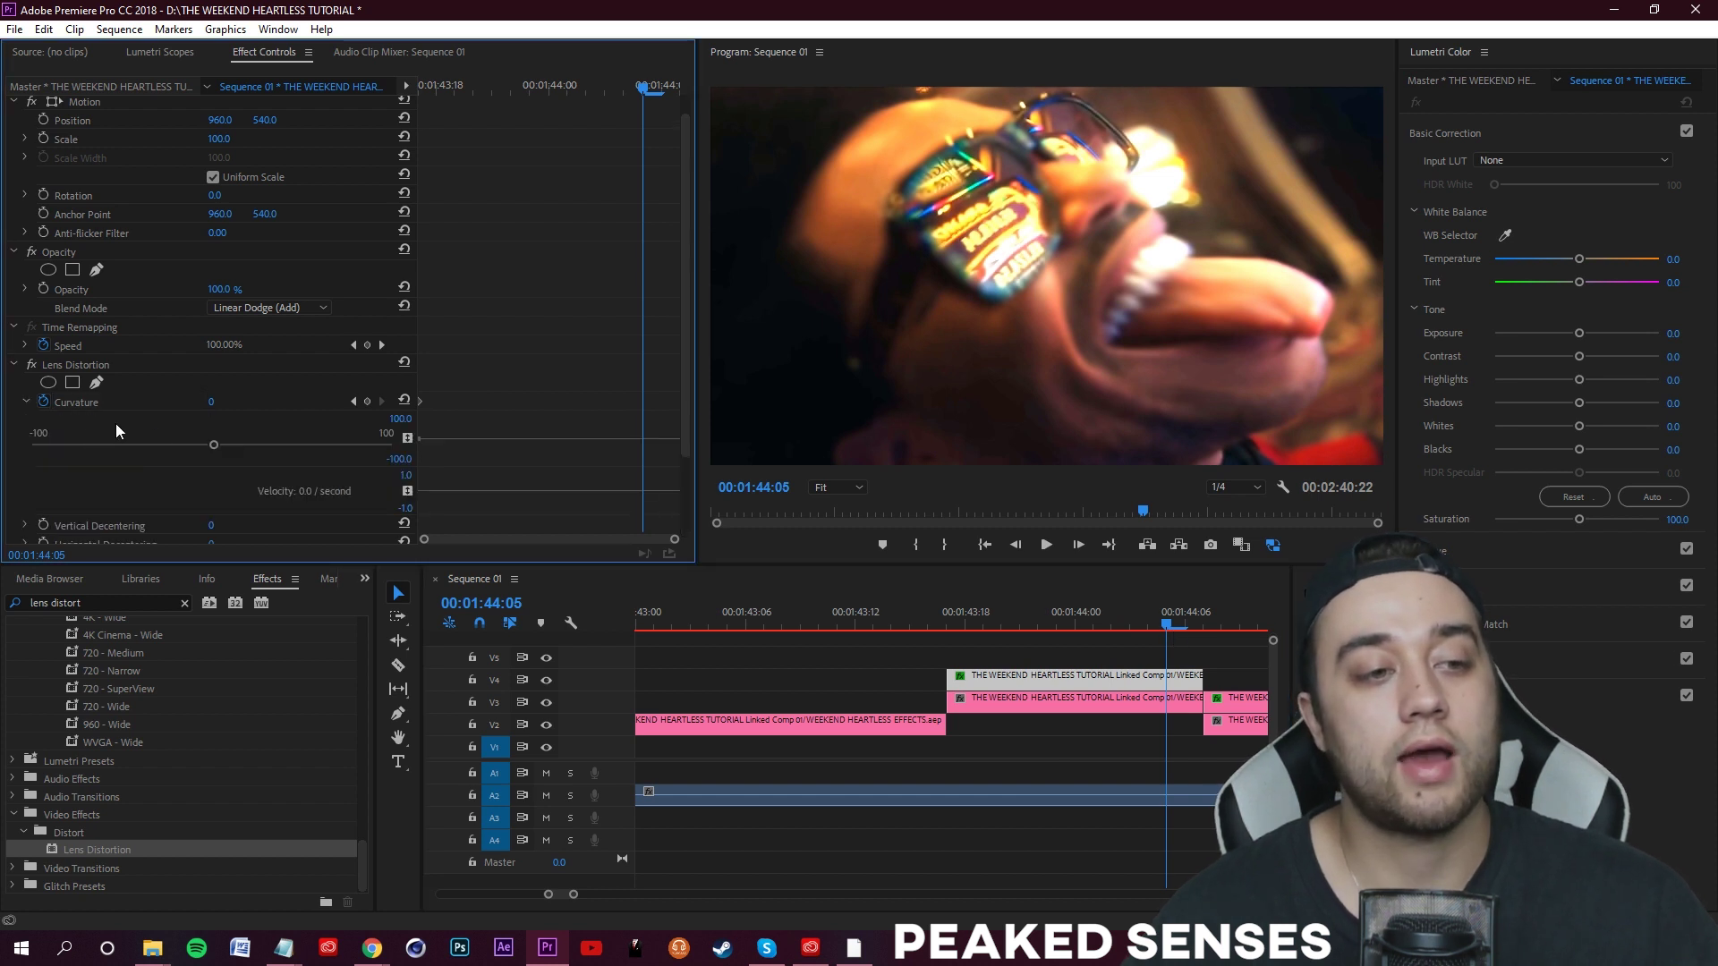
pyautogui.moveTo(211, 445); pyautogui.dragTo(112, 438)
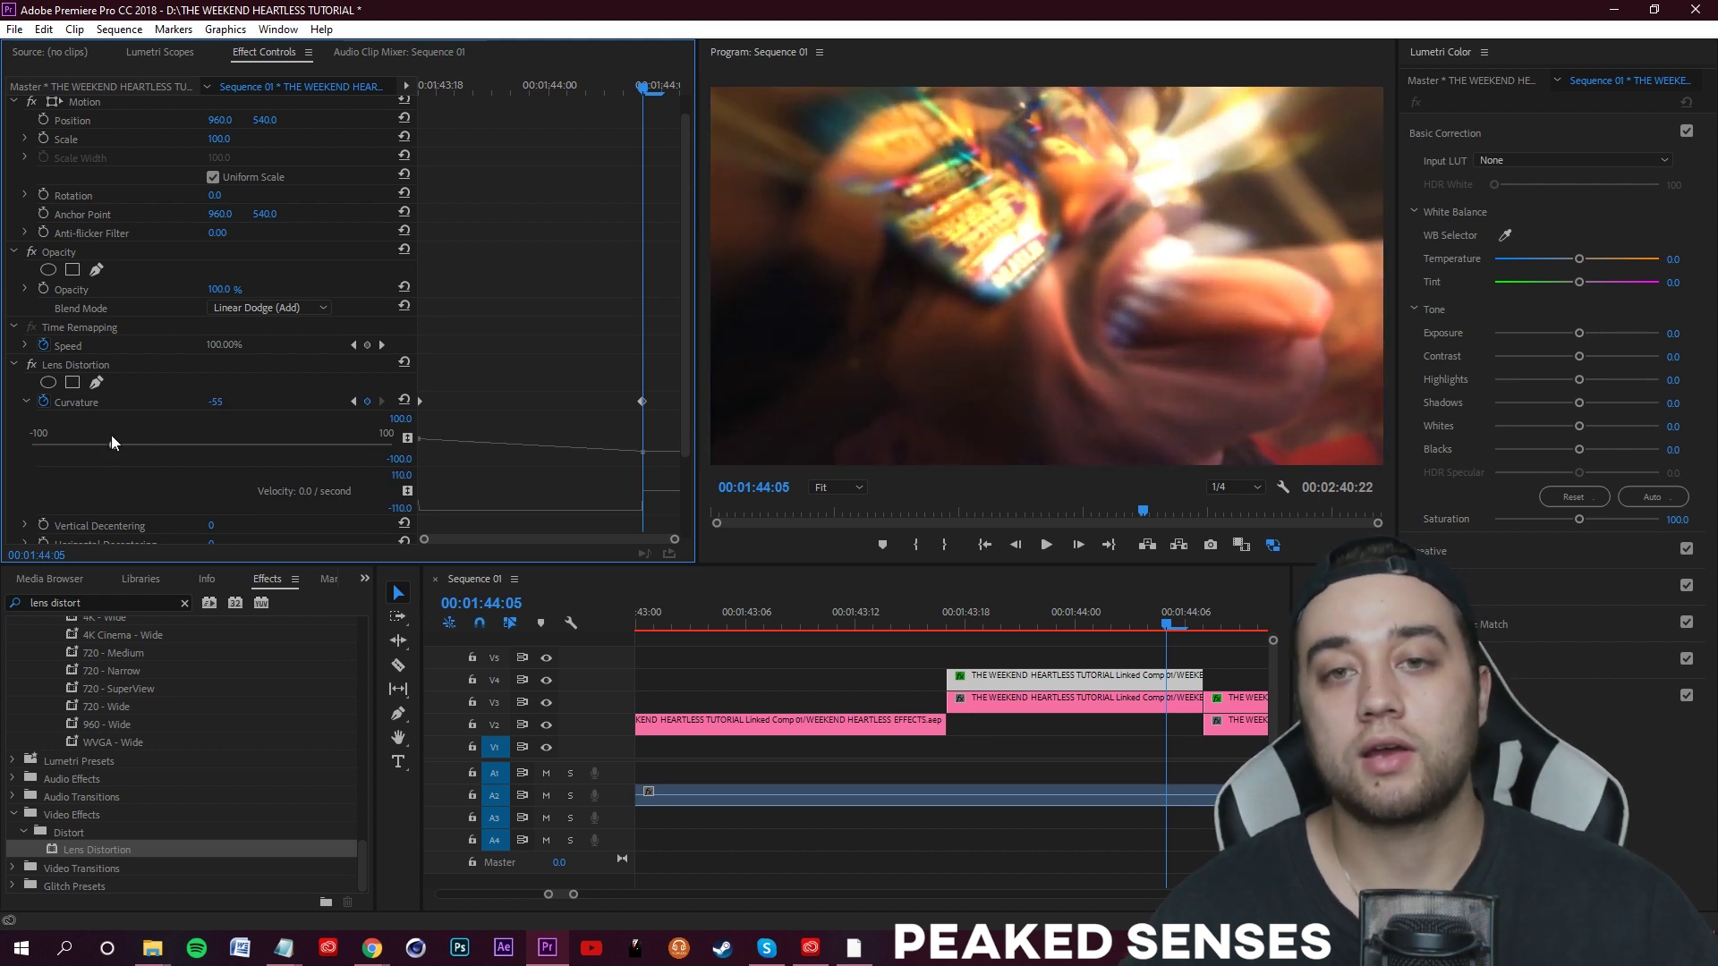
# - Weaken the ending Curvature keyframe to about half the distortion, and scrub back to the clip's start to check it
pyautogui.moveTo(1157, 624)
pyautogui.mouseDown()
pyautogui.moveTo(985, 619)
pyautogui.moveTo(1135, 615)
pyautogui.moveTo(983, 647)
pyautogui.moveTo(1149, 651)
pyautogui.moveTo(1167, 627)
pyautogui.mouseUp()
pyautogui.click(1132, 686)
pyautogui.moveTo(113, 467); pyautogui.dragTo(166, 467)
pyautogui.moveTo(1154, 626); pyautogui.dragTo(957, 649)
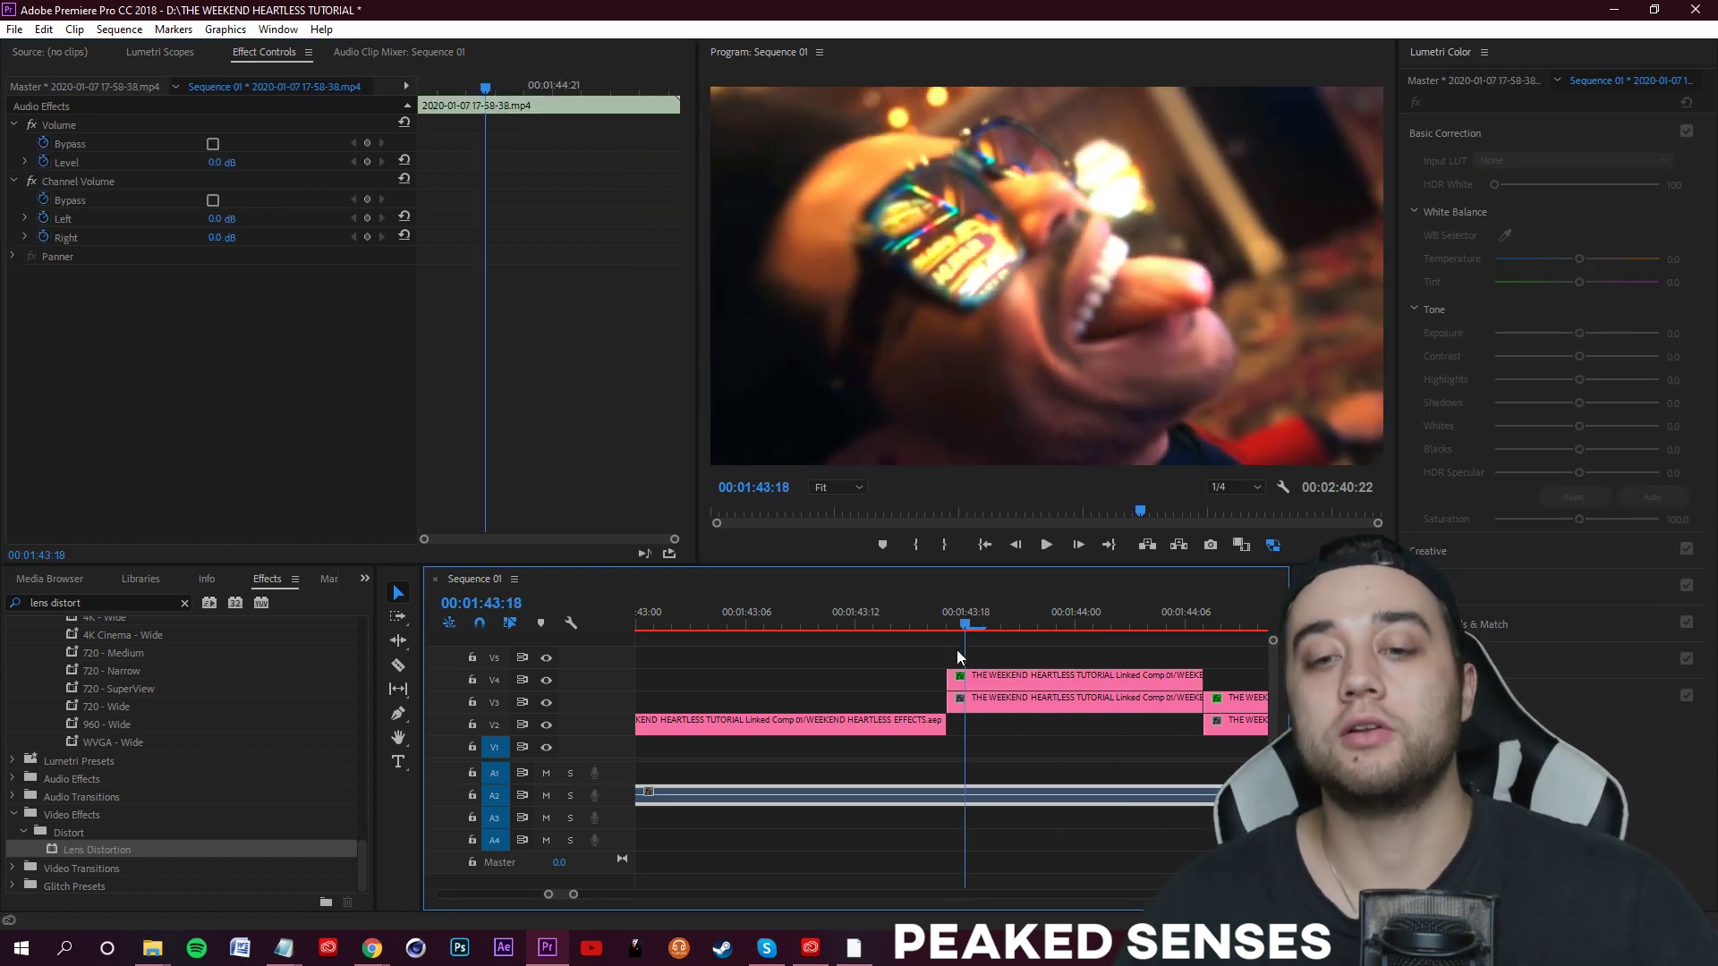
# - Draw a closed freeform opacity mask on the V4 copy at 00:01:43:17, tracing the head, glasses, tongue and chin
pyautogui.click(1006, 685)
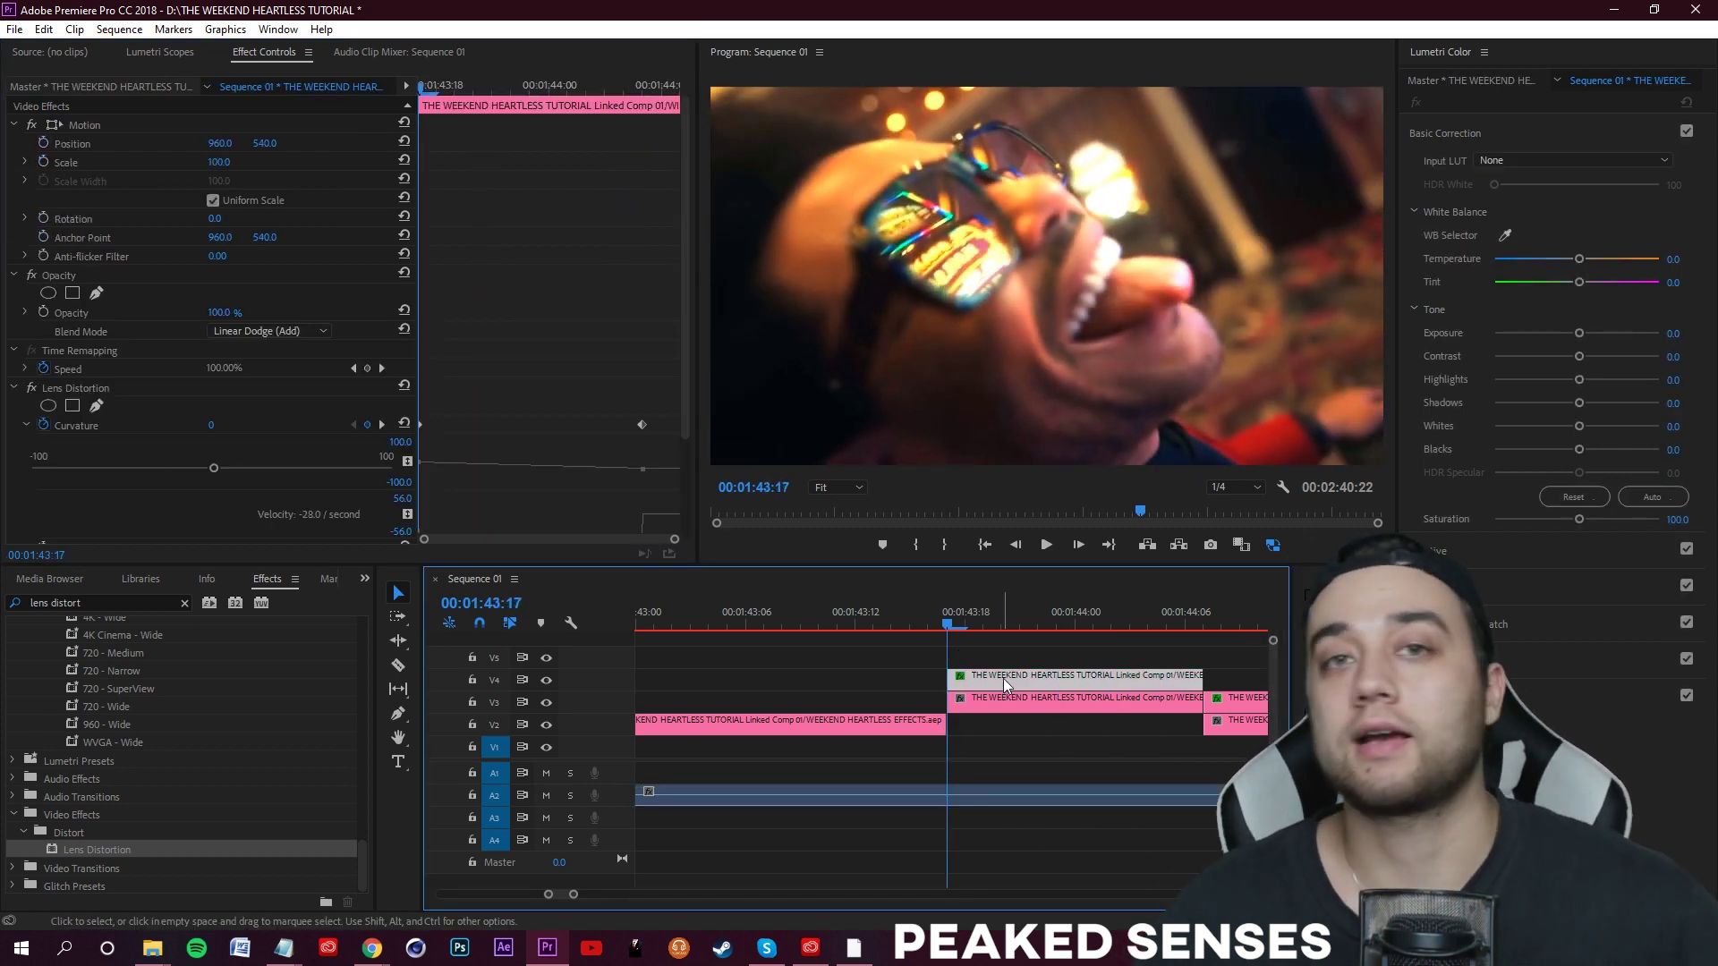
pyautogui.click(59, 277)
pyautogui.click(48, 292)
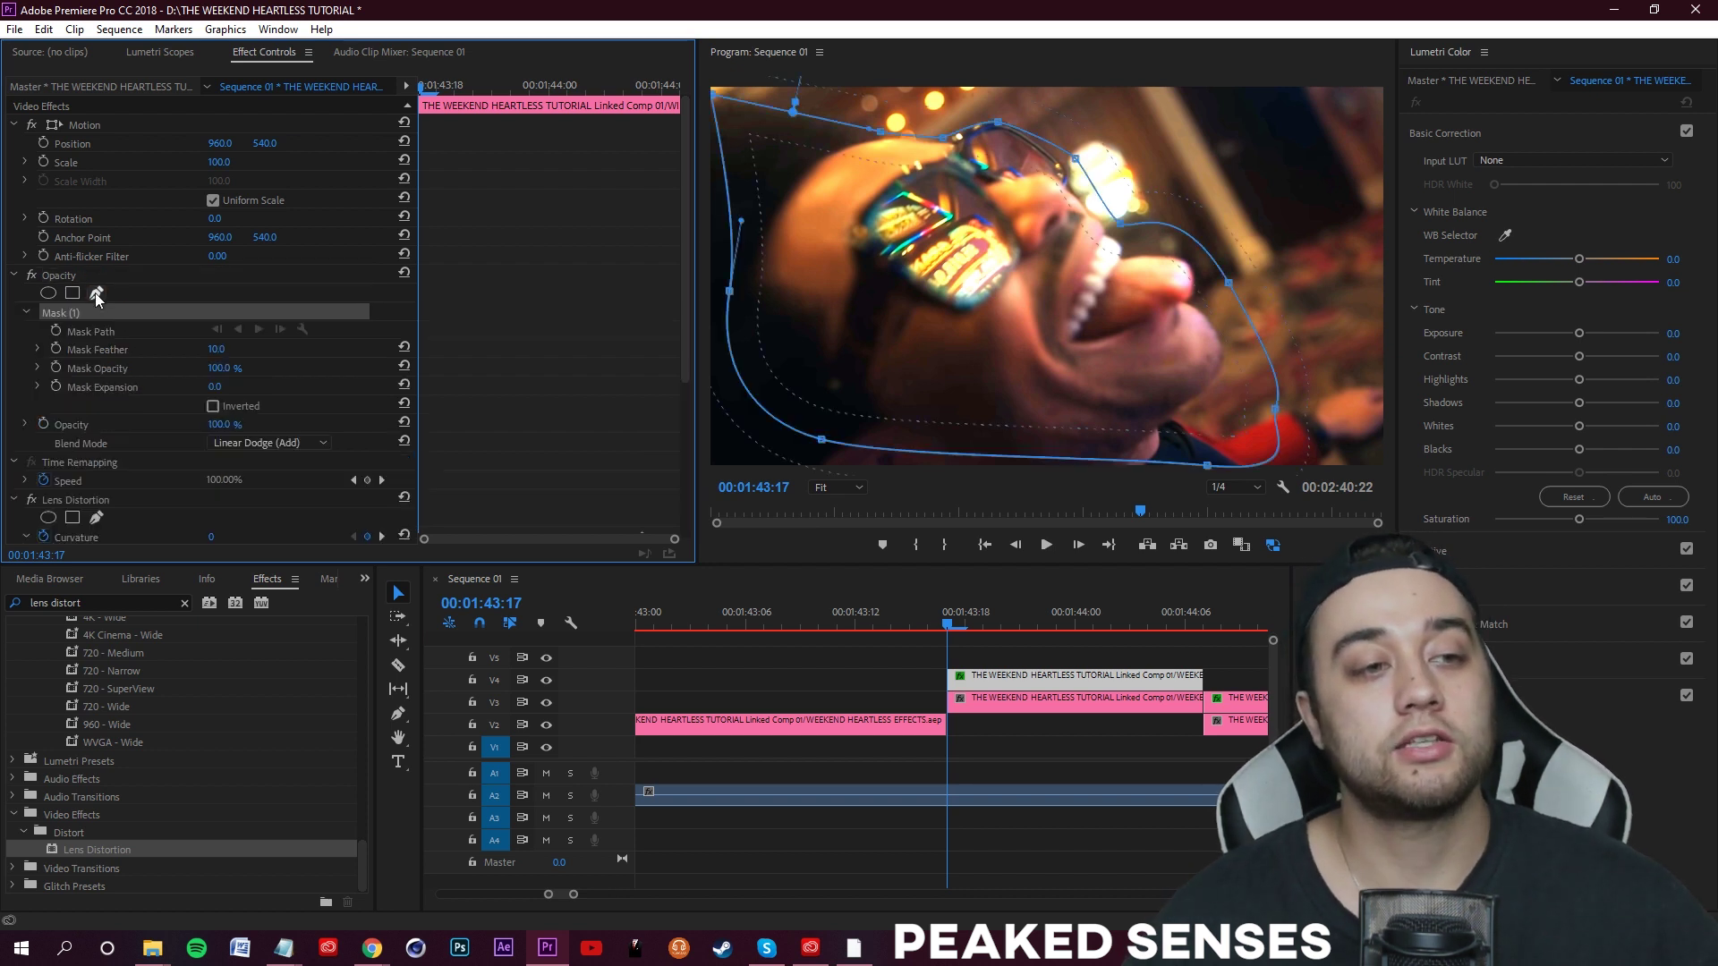
pyautogui.click(717, 112)
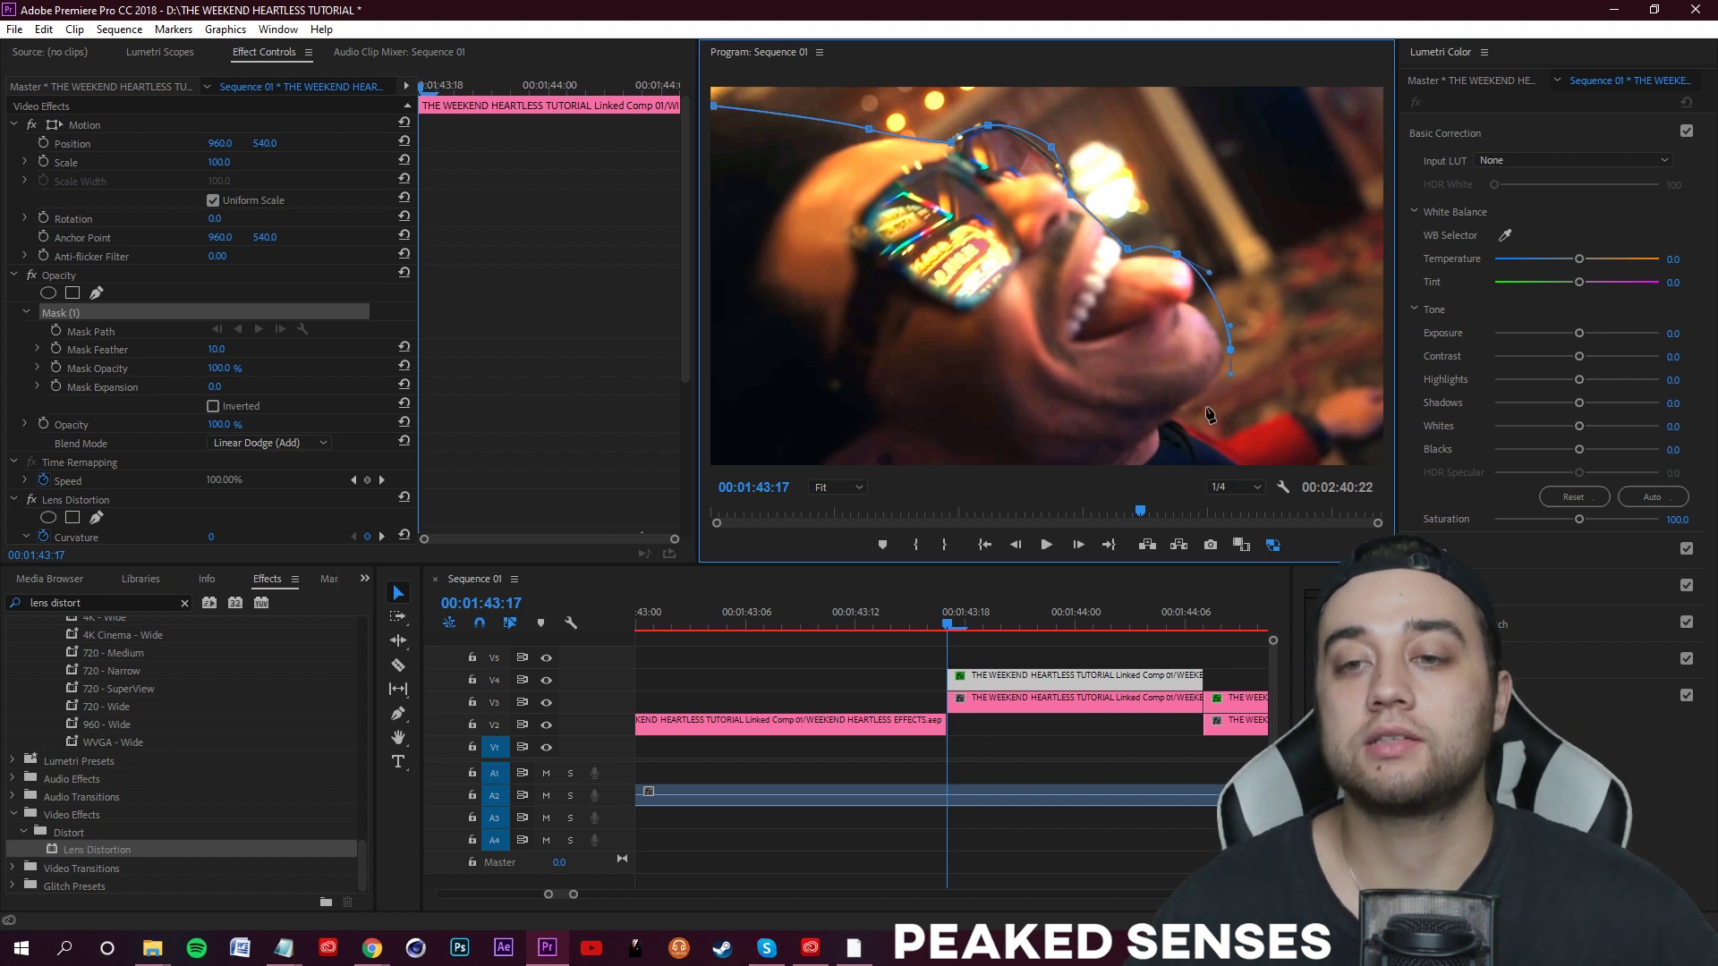
pyautogui.moveTo(676, 405); pyautogui.dragTo(676, 401)
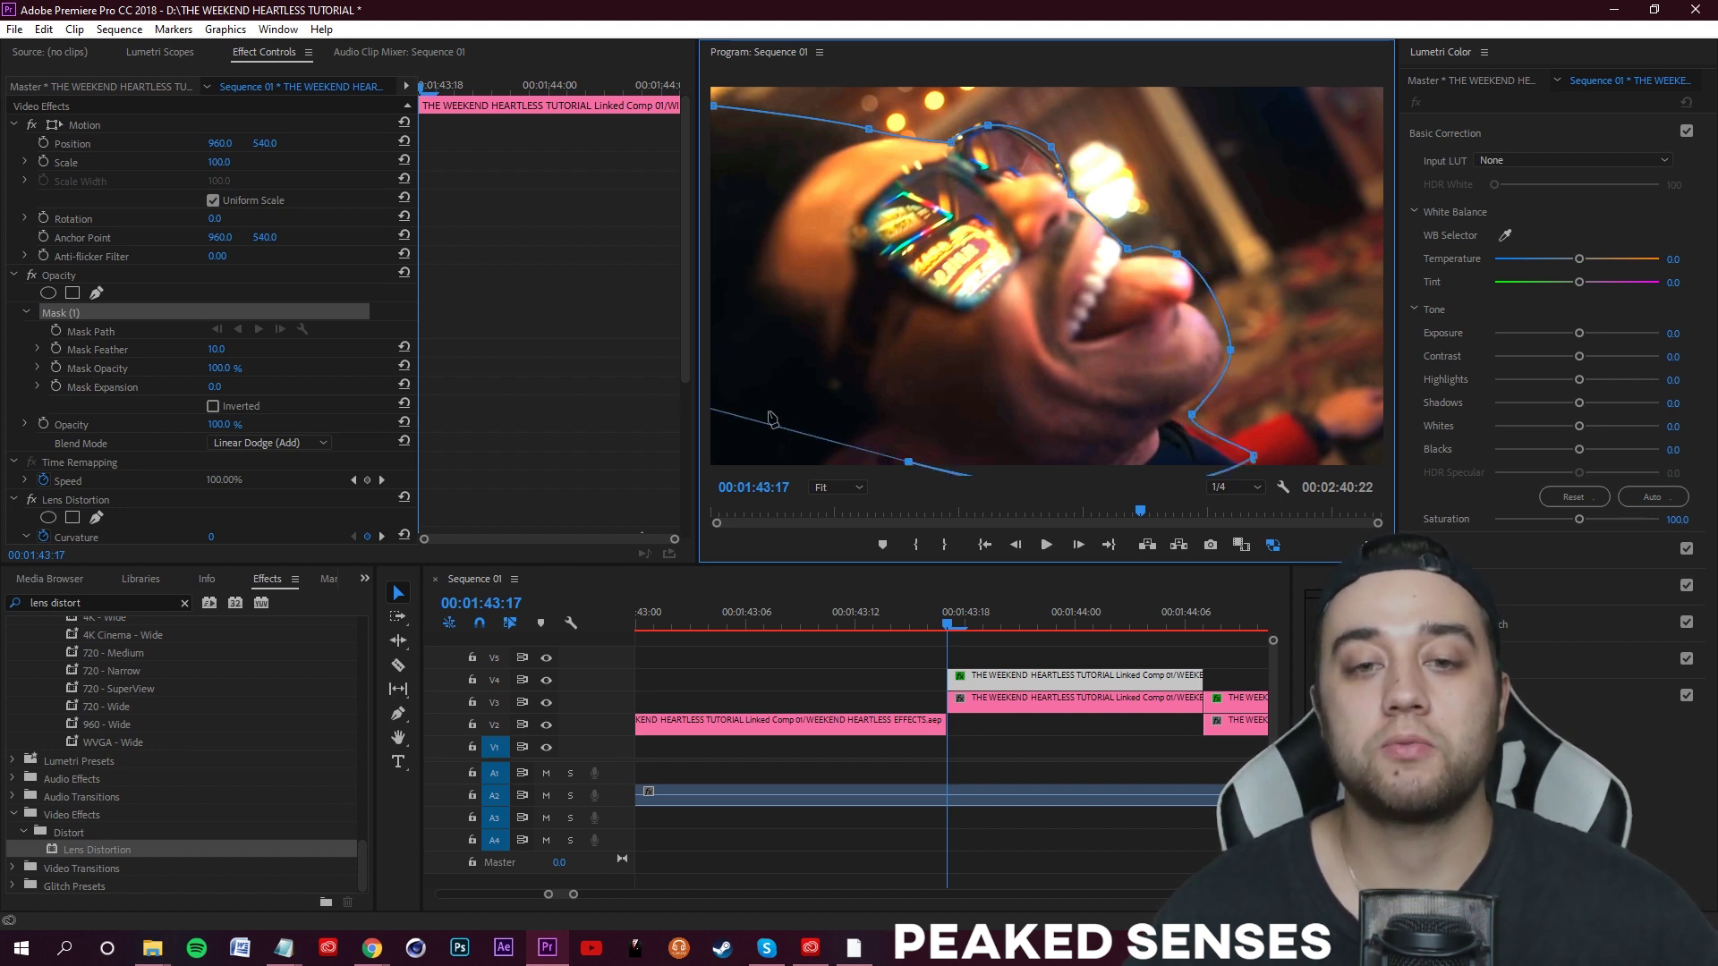
pyautogui.click(688, 256)
pyautogui.moveTo(736, 227); pyautogui.dragTo(707, 44)
pyautogui.click(714, 108)
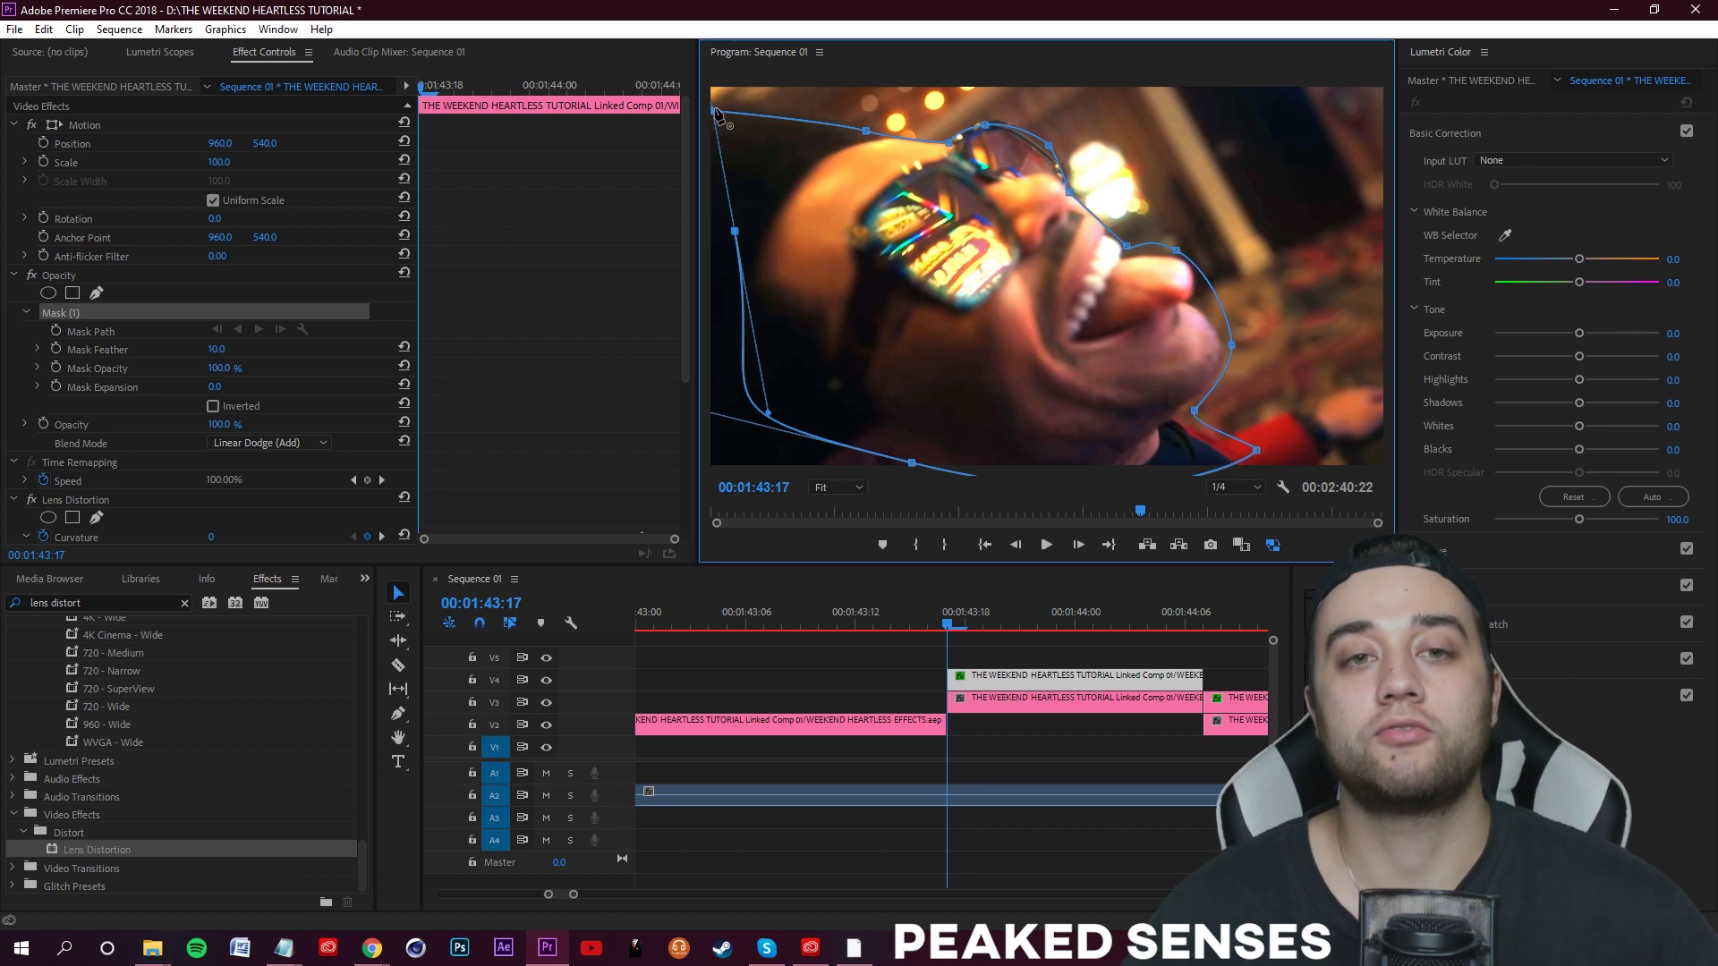
pyautogui.moveTo(911, 462); pyautogui.dragTo(769, 413)
pyautogui.moveTo(735, 231); pyautogui.dragTo(559, 190)
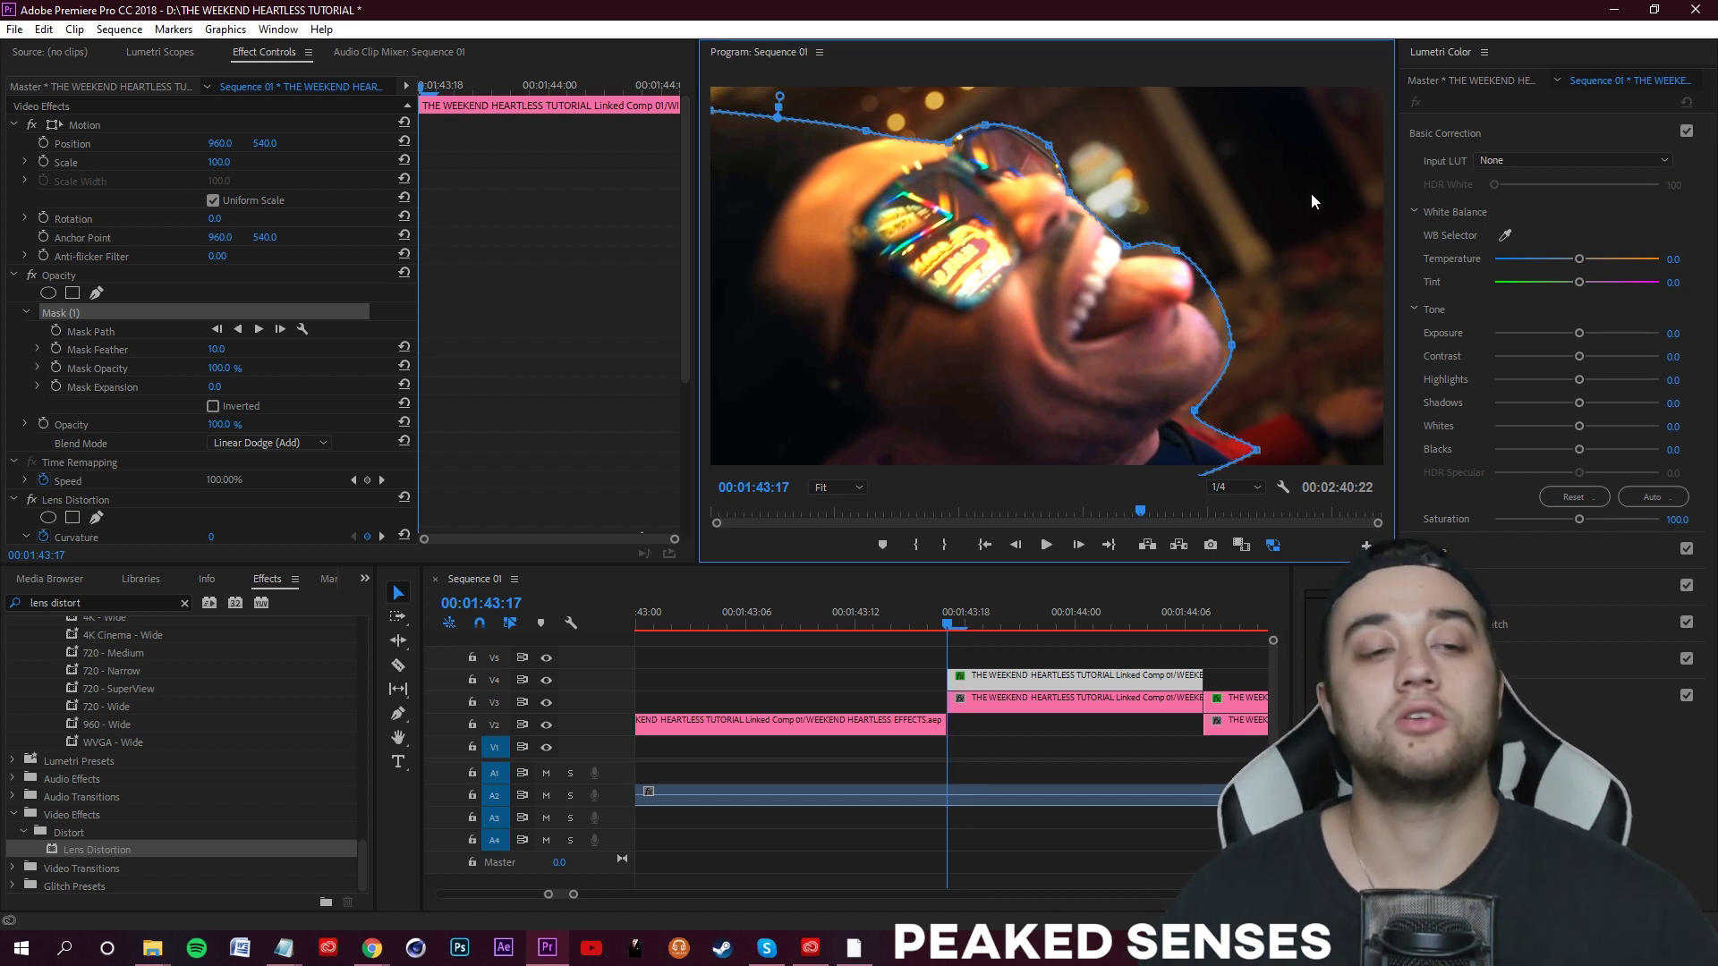
# - Invert the V4 copy's opacity mask and set its Mask Feather to about 210
pyautogui.click(213, 406)
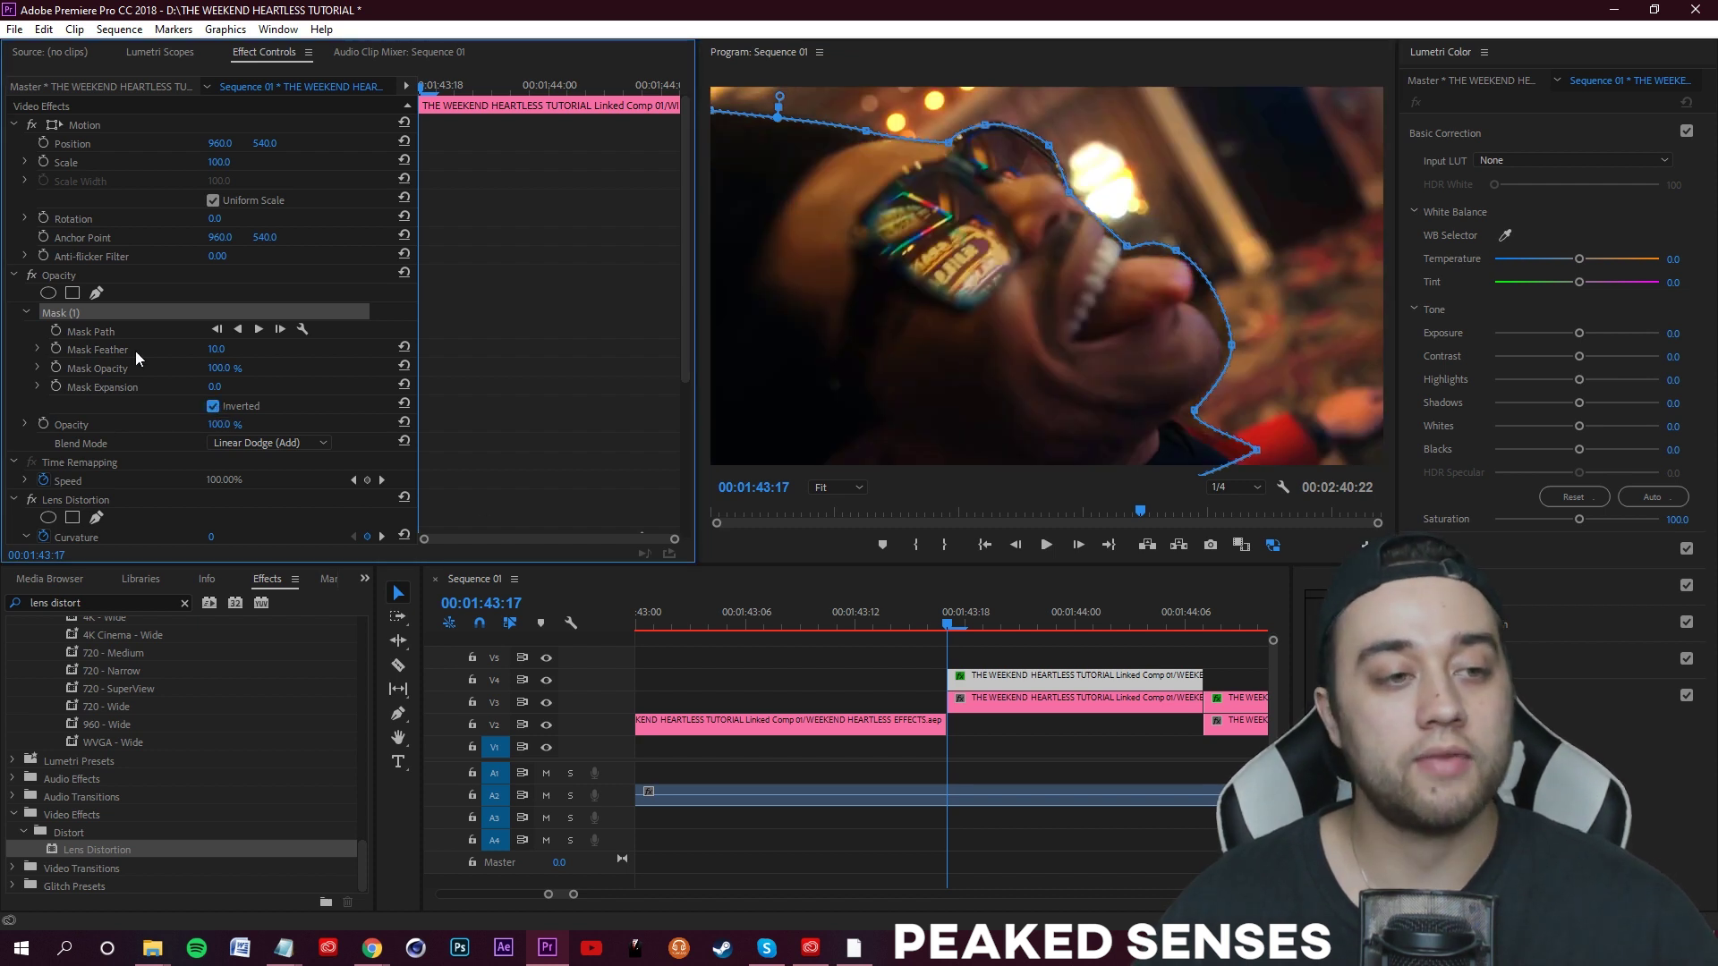
pyautogui.click(38, 349)
pyautogui.moveTo(43, 383); pyautogui.dragTo(252, 383)
pyautogui.click(1113, 646)
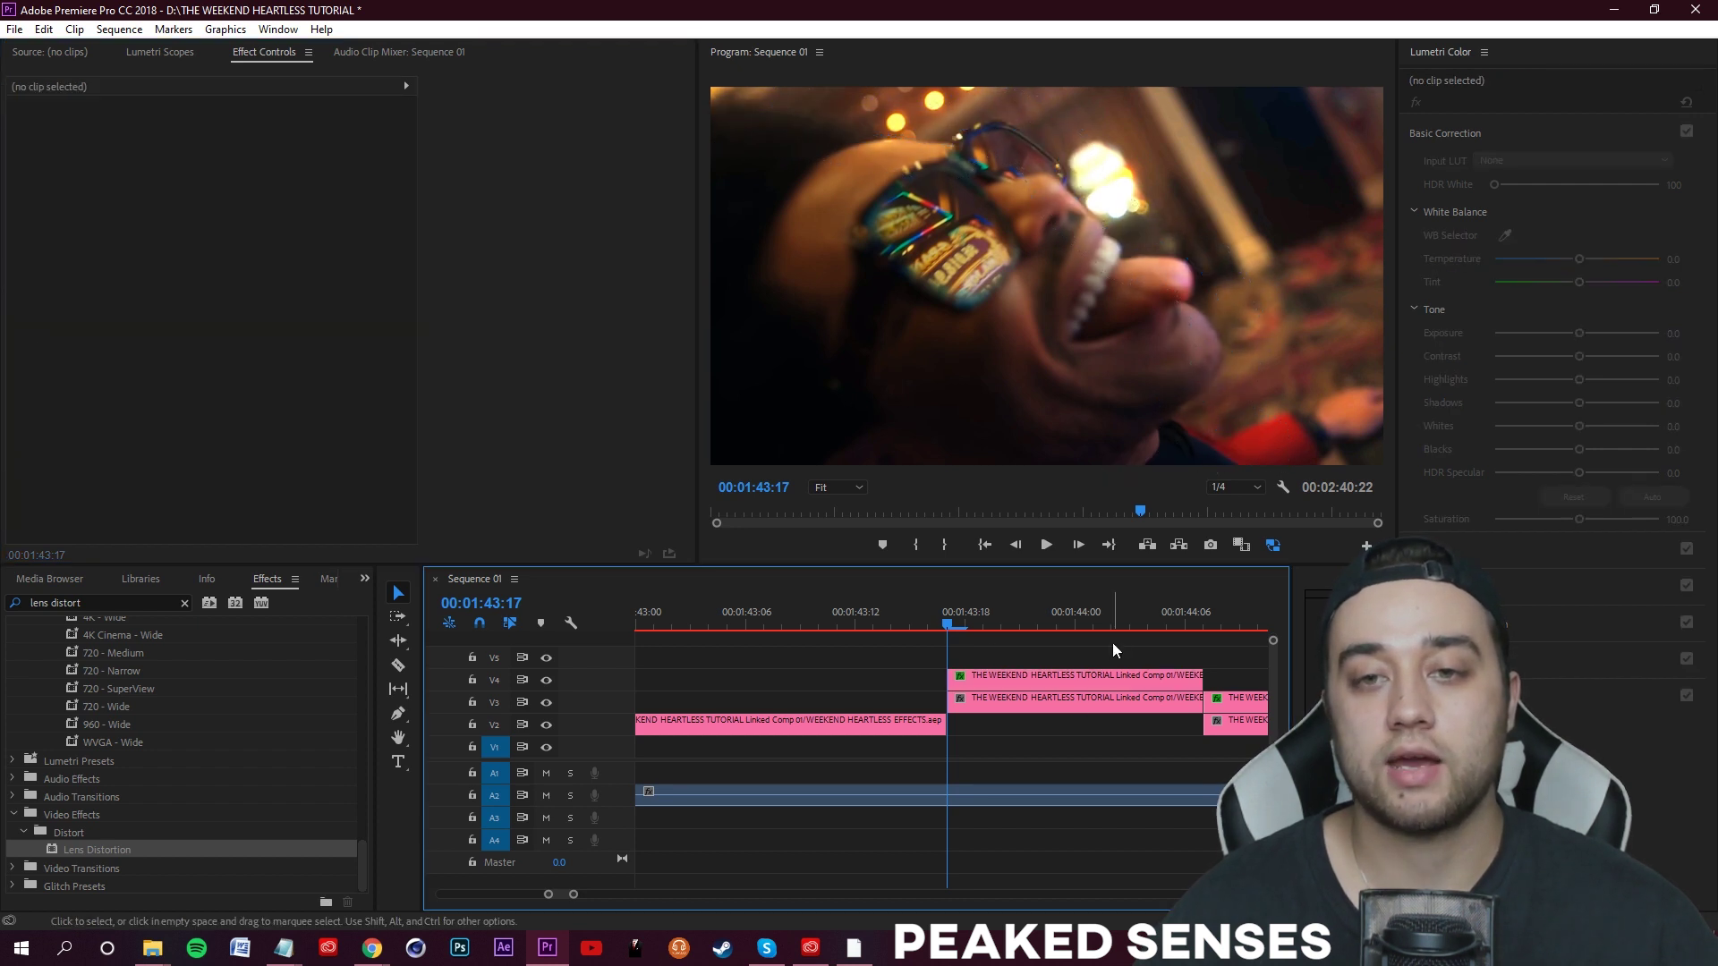
# - Select the V4 copy at 00:01:43:17 and try lowering its Opacity to 75.5%
pyautogui.click(1018, 614)
pyautogui.moveTo(1017, 617); pyautogui.dragTo(948, 617)
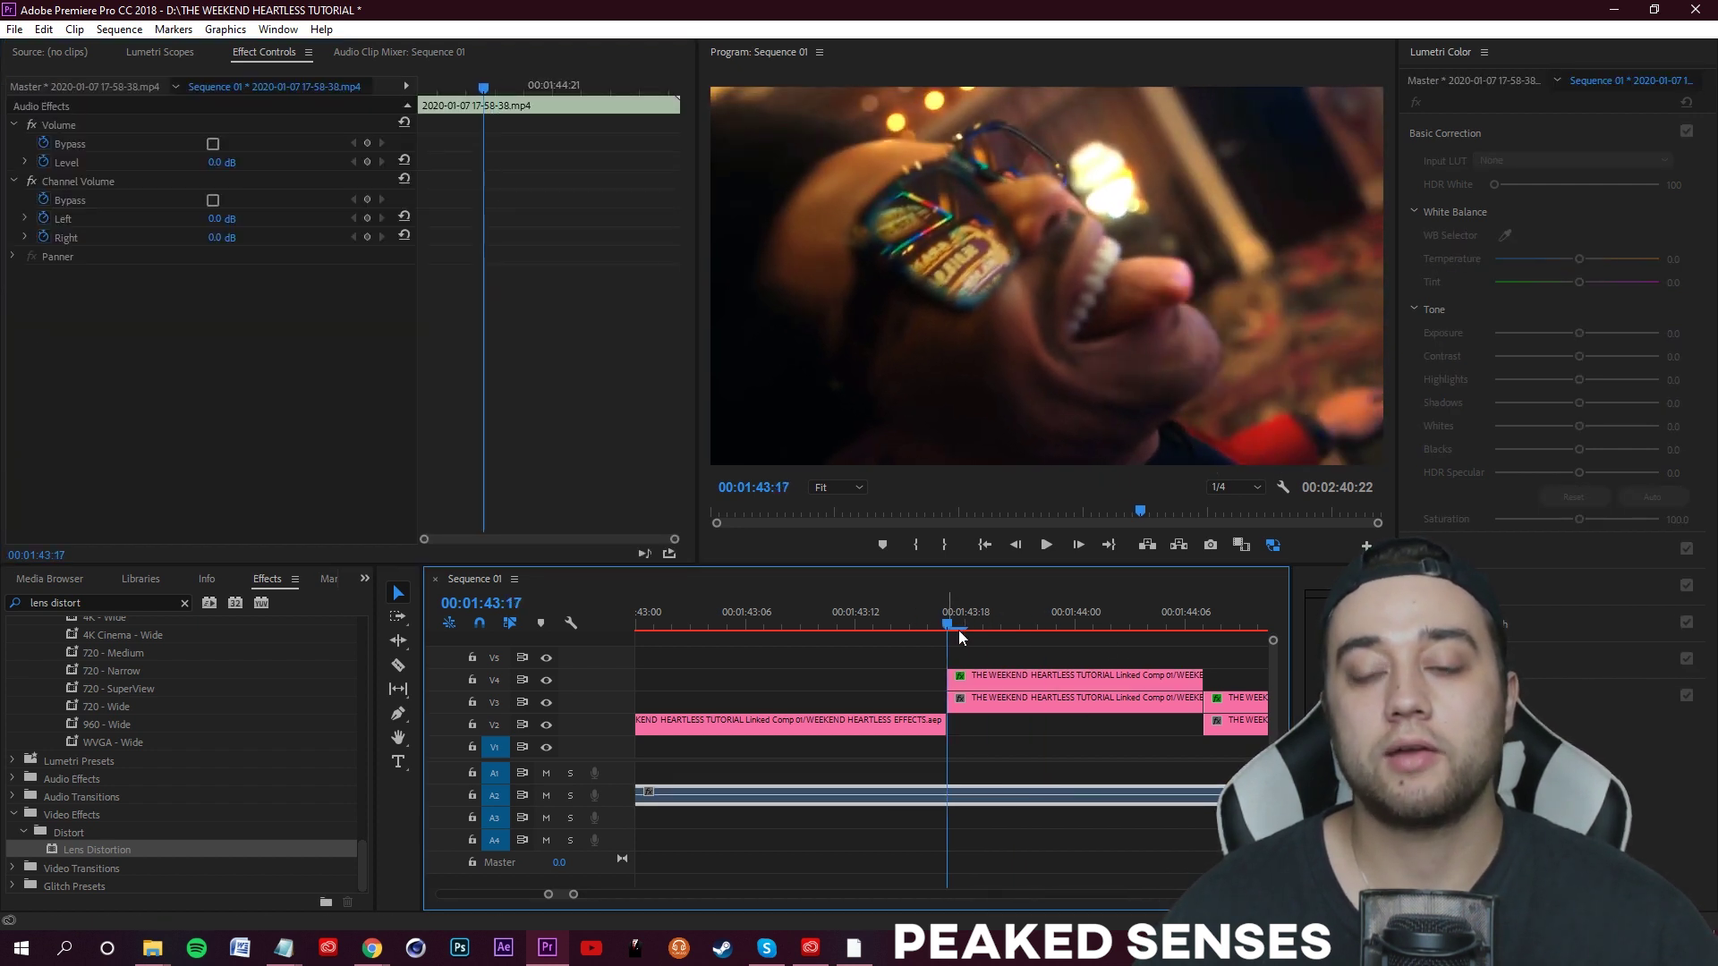
pyautogui.click(1029, 710)
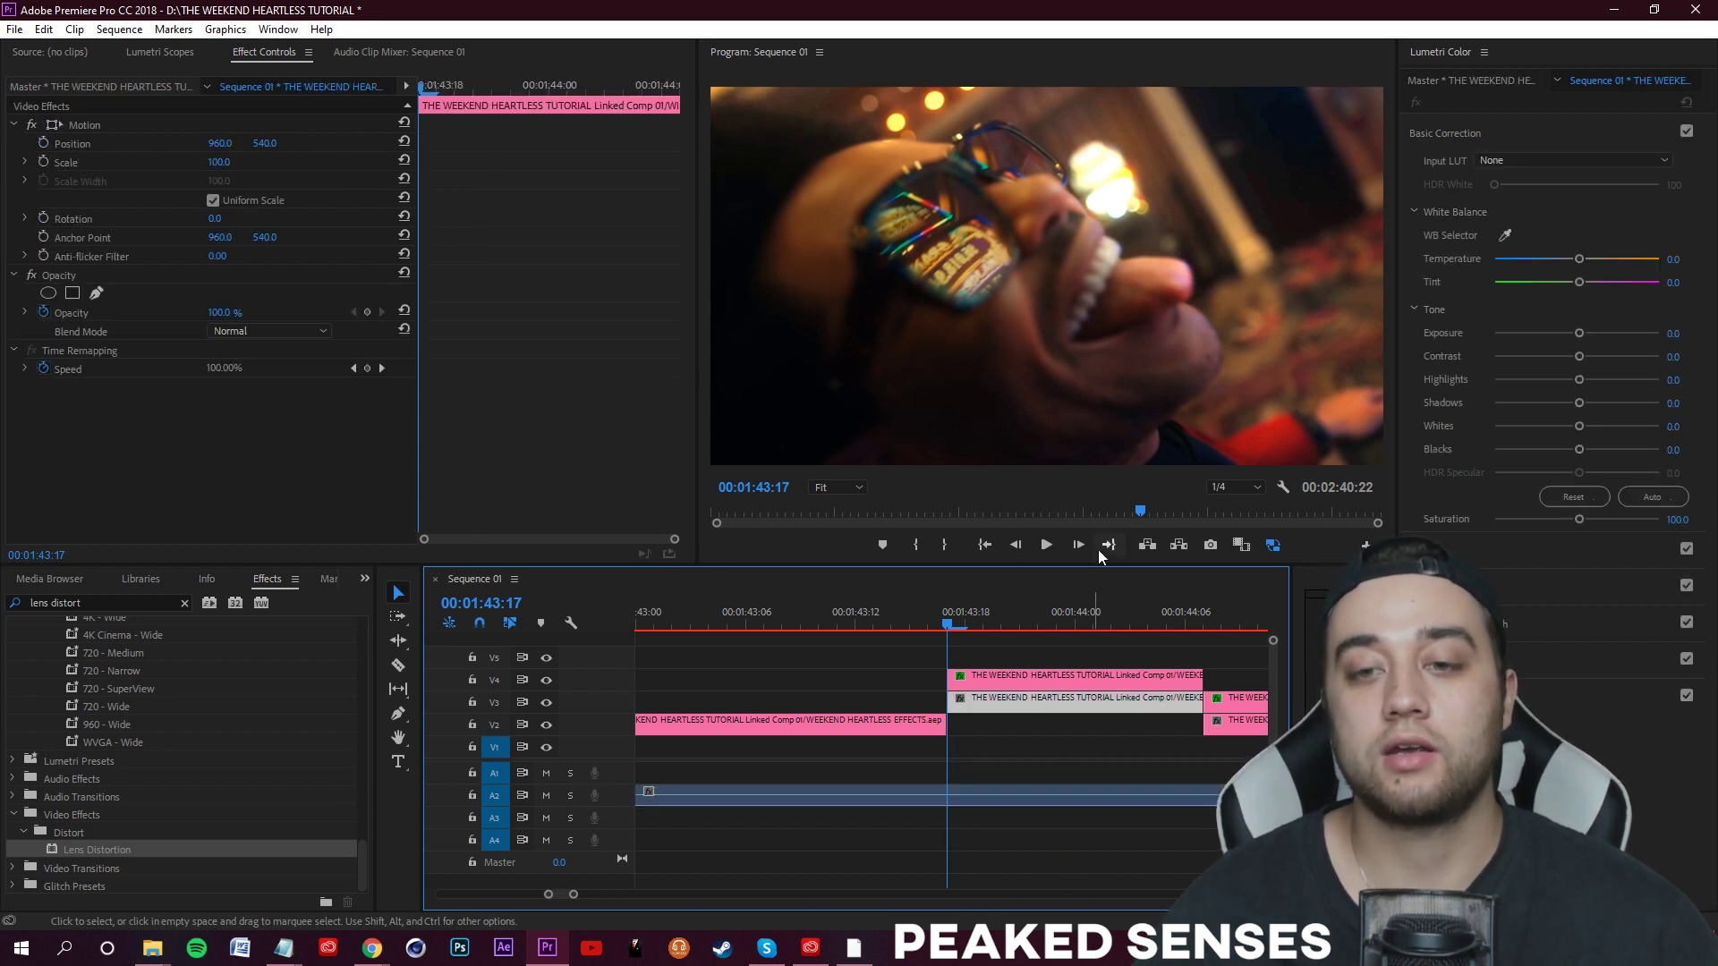
pyautogui.click(1006, 687)
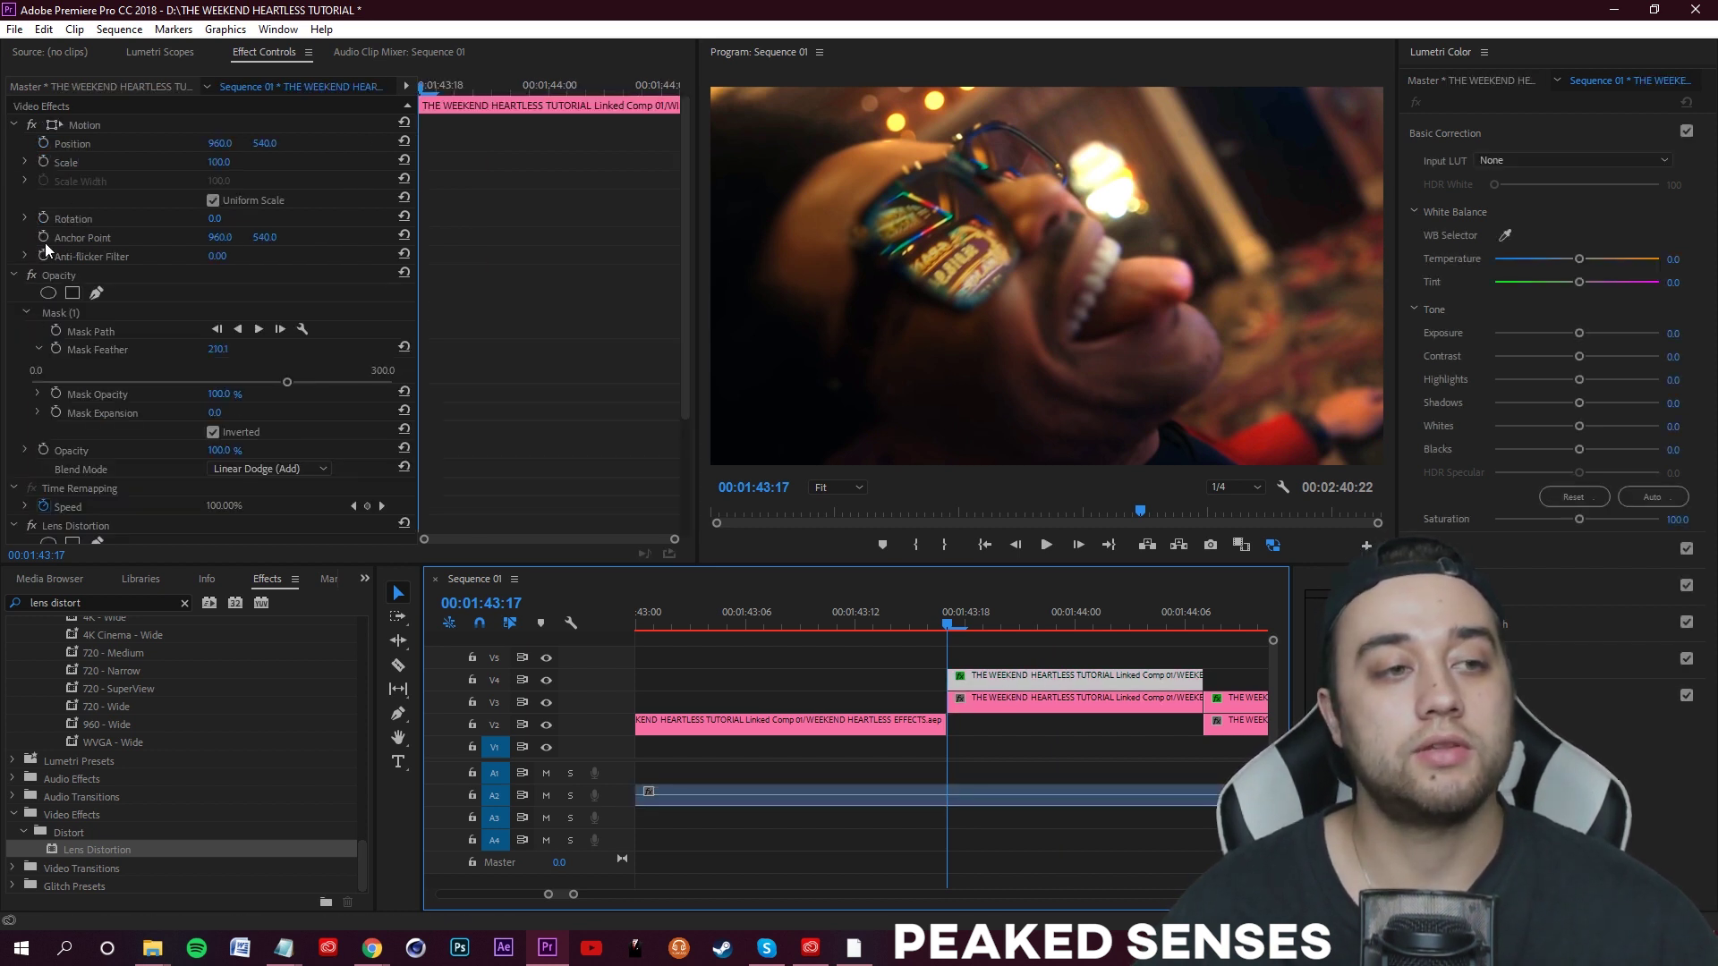
pyautogui.click(24, 451)
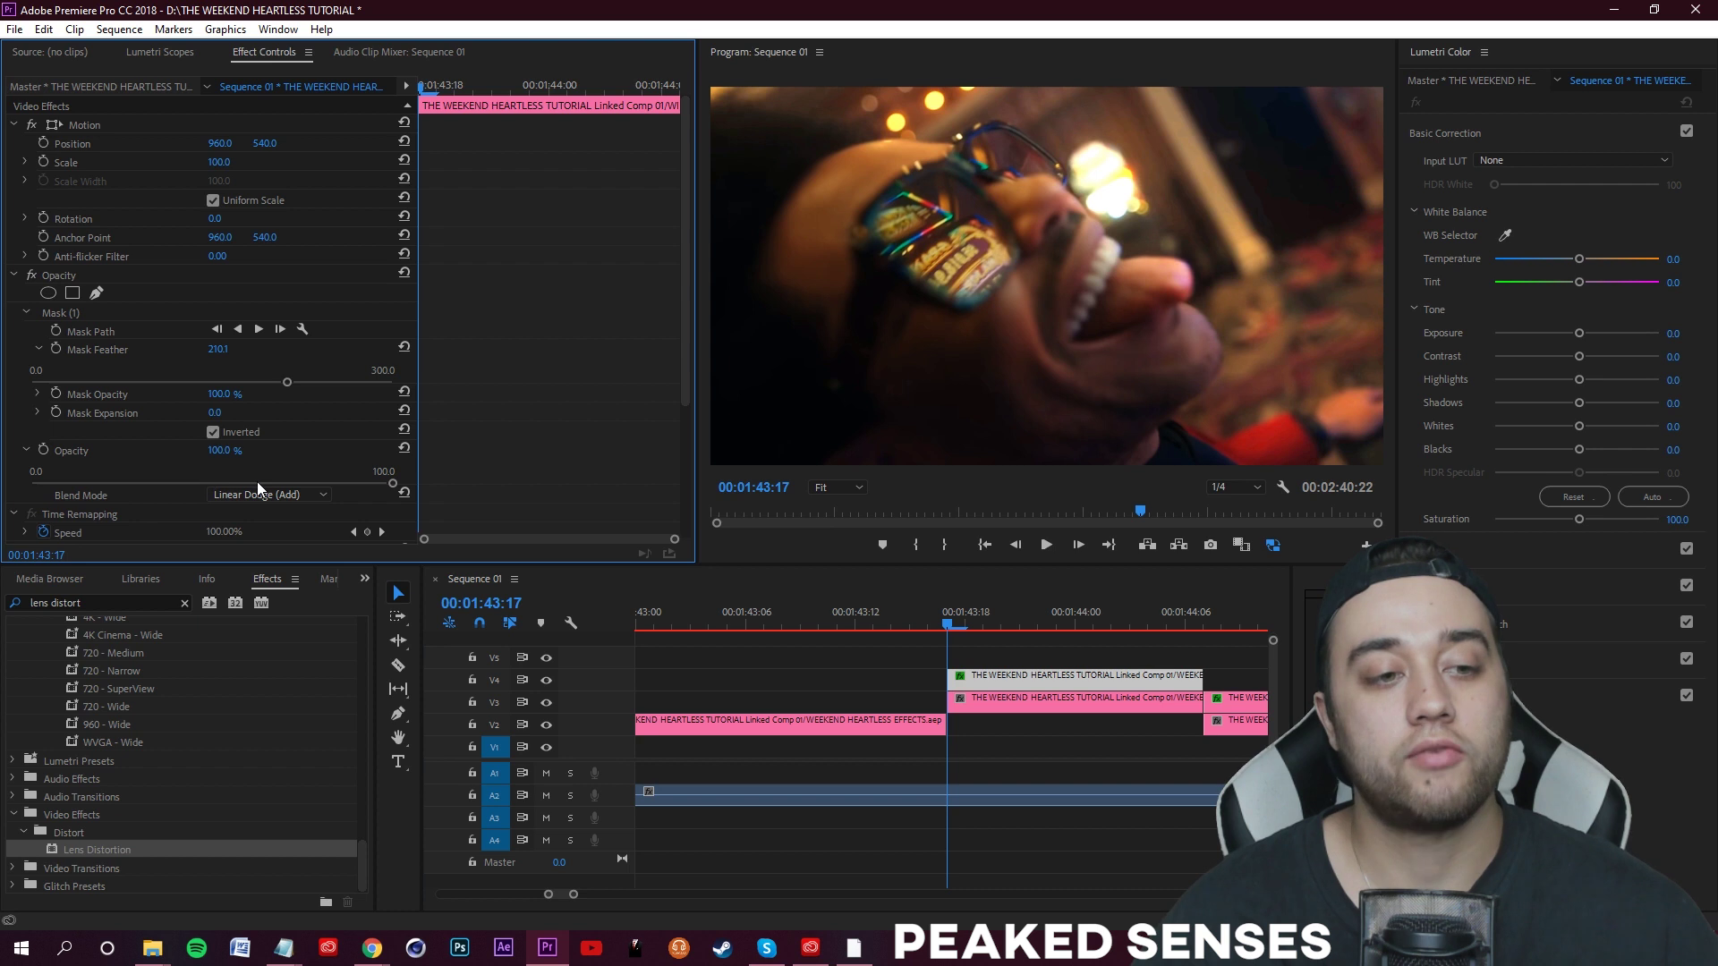
pyautogui.moveTo(354, 483); pyautogui.dragTo(309, 469)
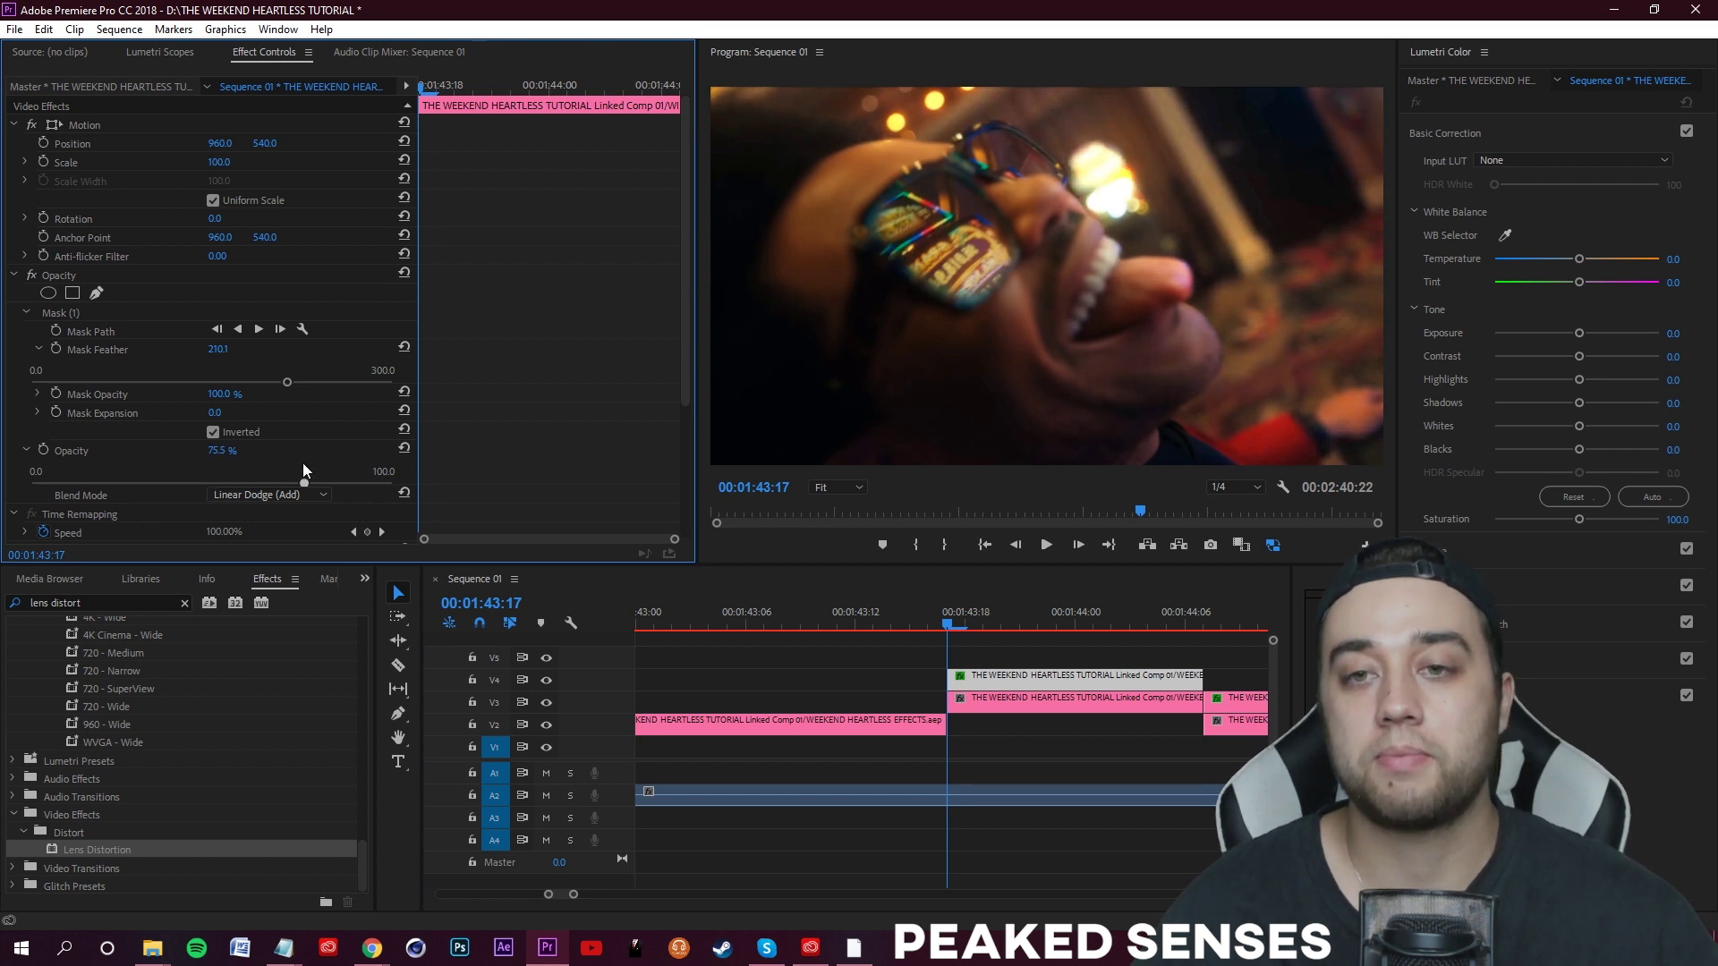
# - Reset the Color workspace to its saved layout and raise the V3 clip's Lumetri Exposure to 1.5
pyautogui.click(1037, 703)
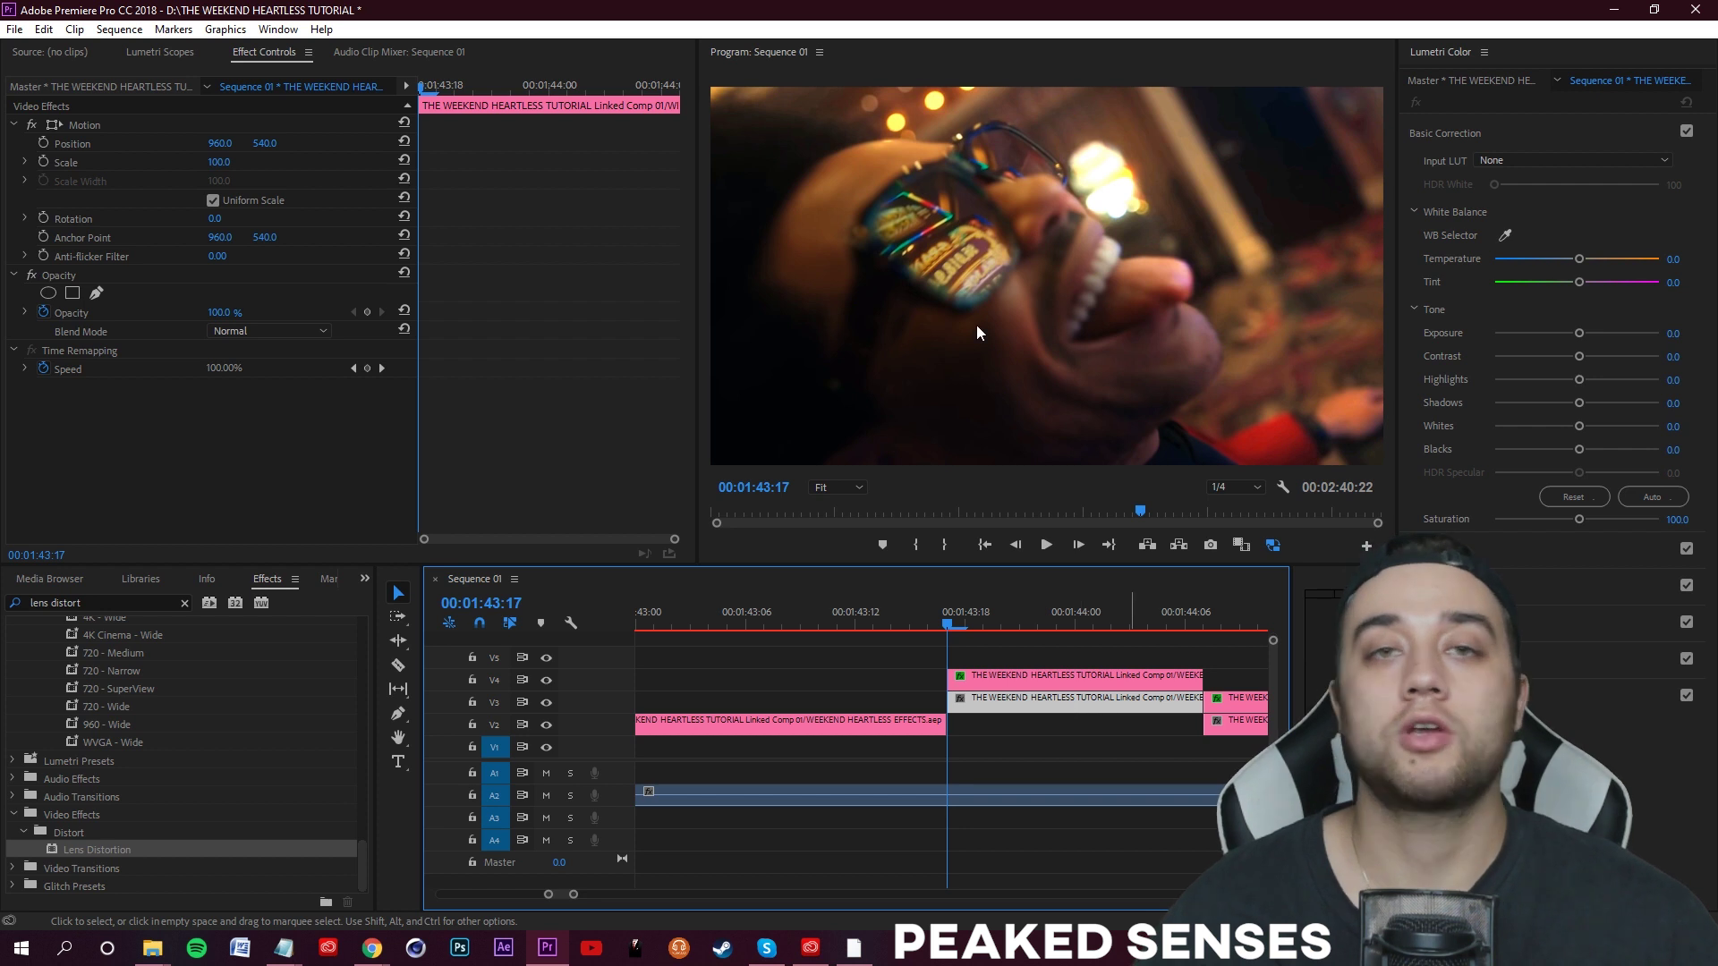
pyautogui.click(279, 29)
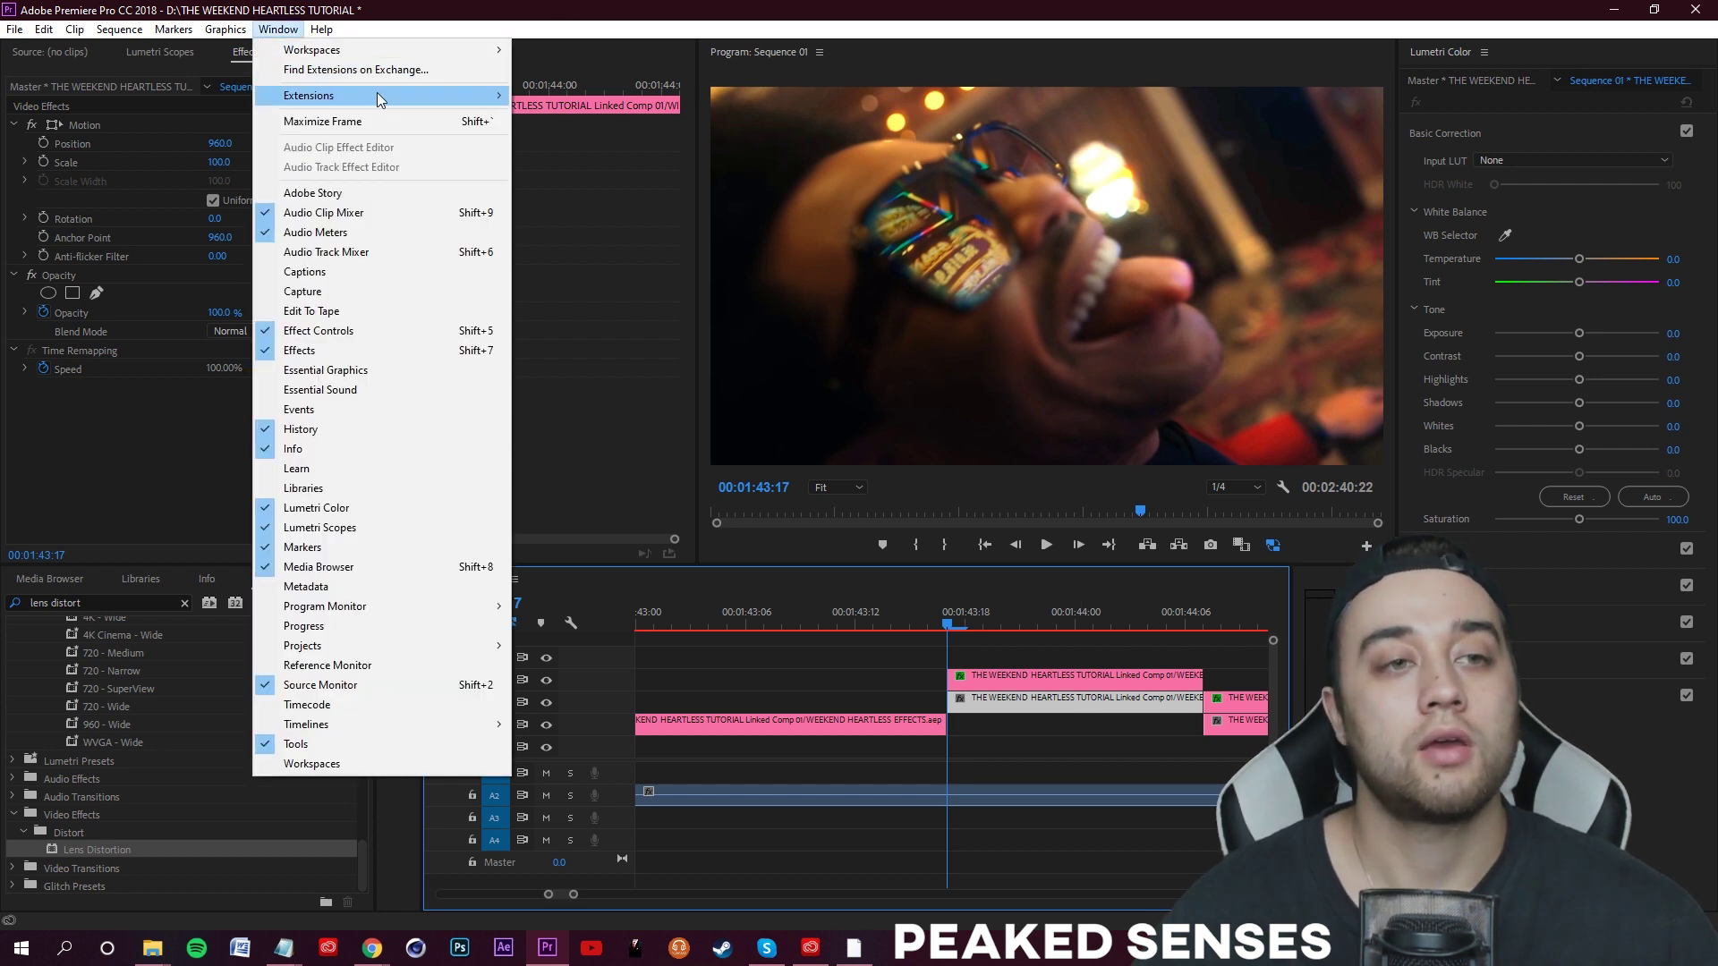
pyautogui.moveTo(429, 98)
pyautogui.moveTo(421, 55)
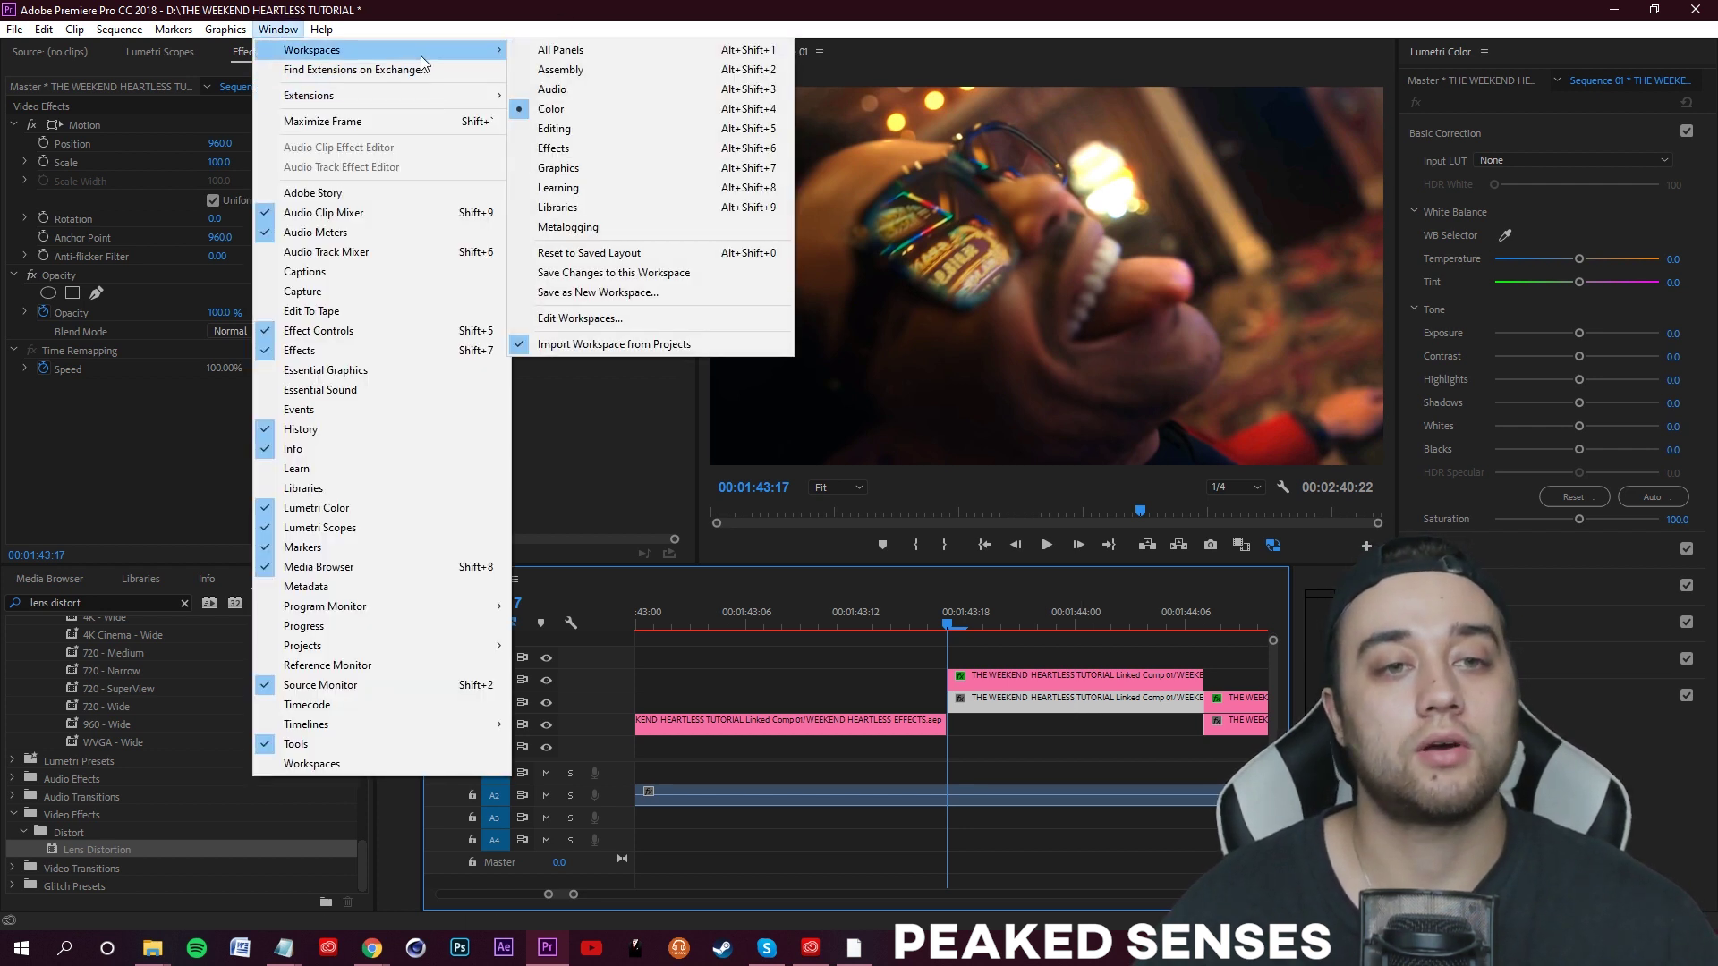
pyautogui.click(628, 256)
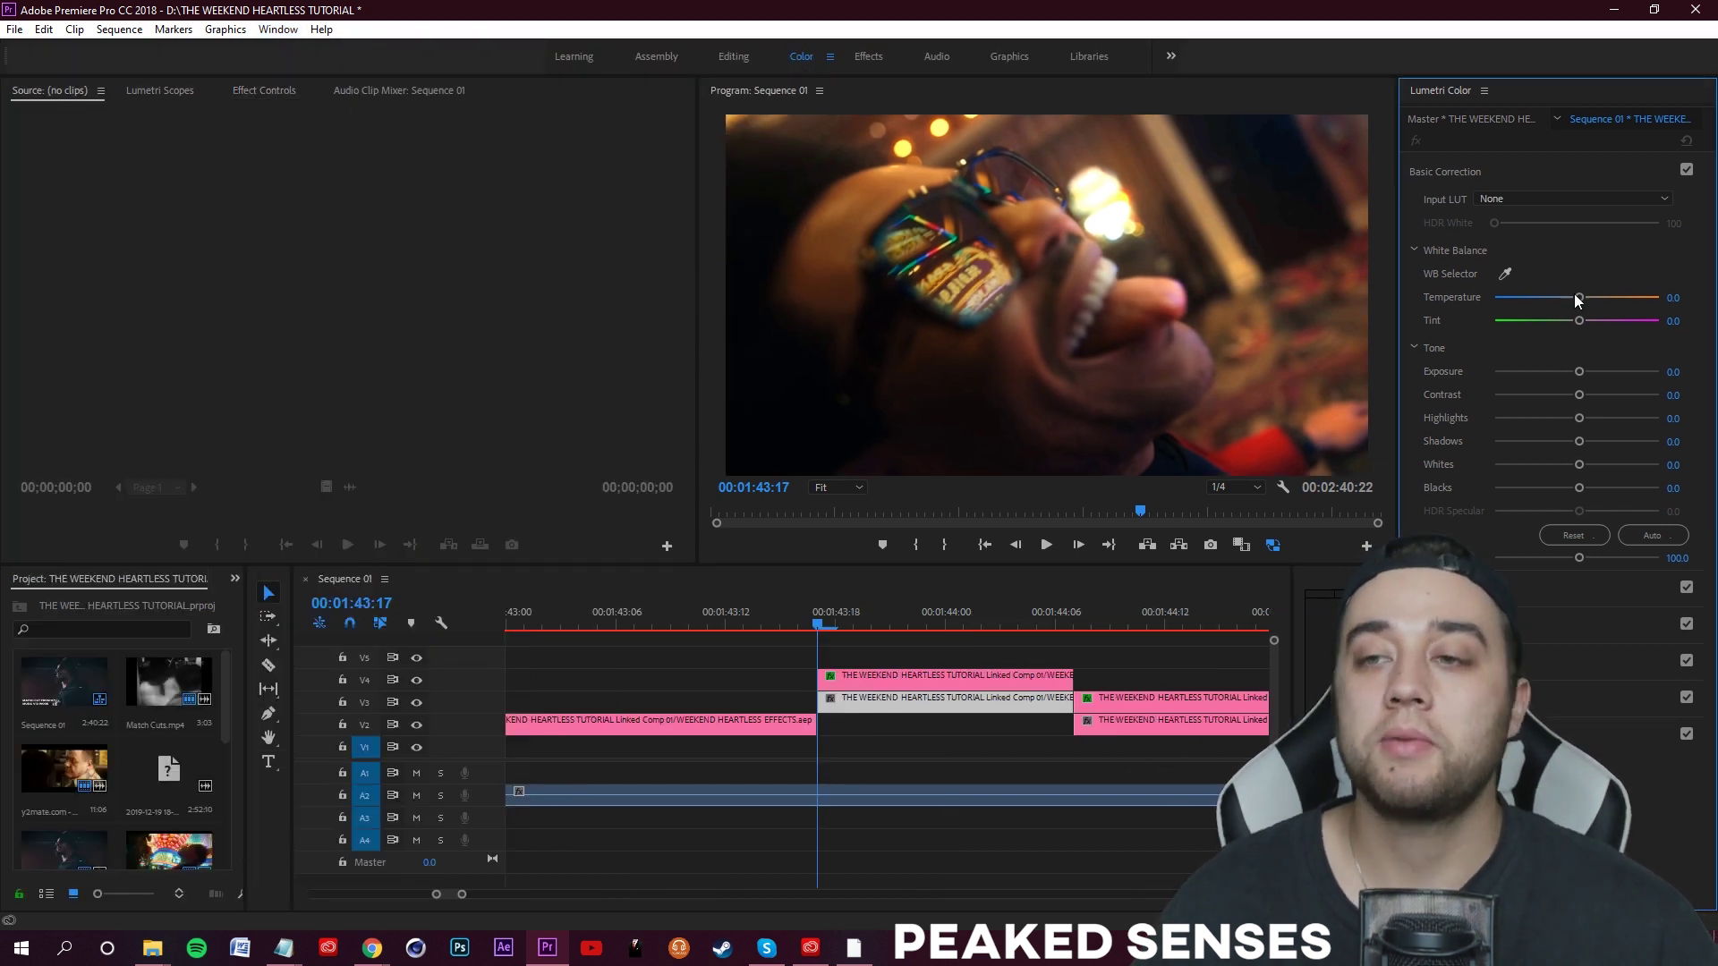
pyautogui.moveTo(1579, 372); pyautogui.dragTo(1600, 372)
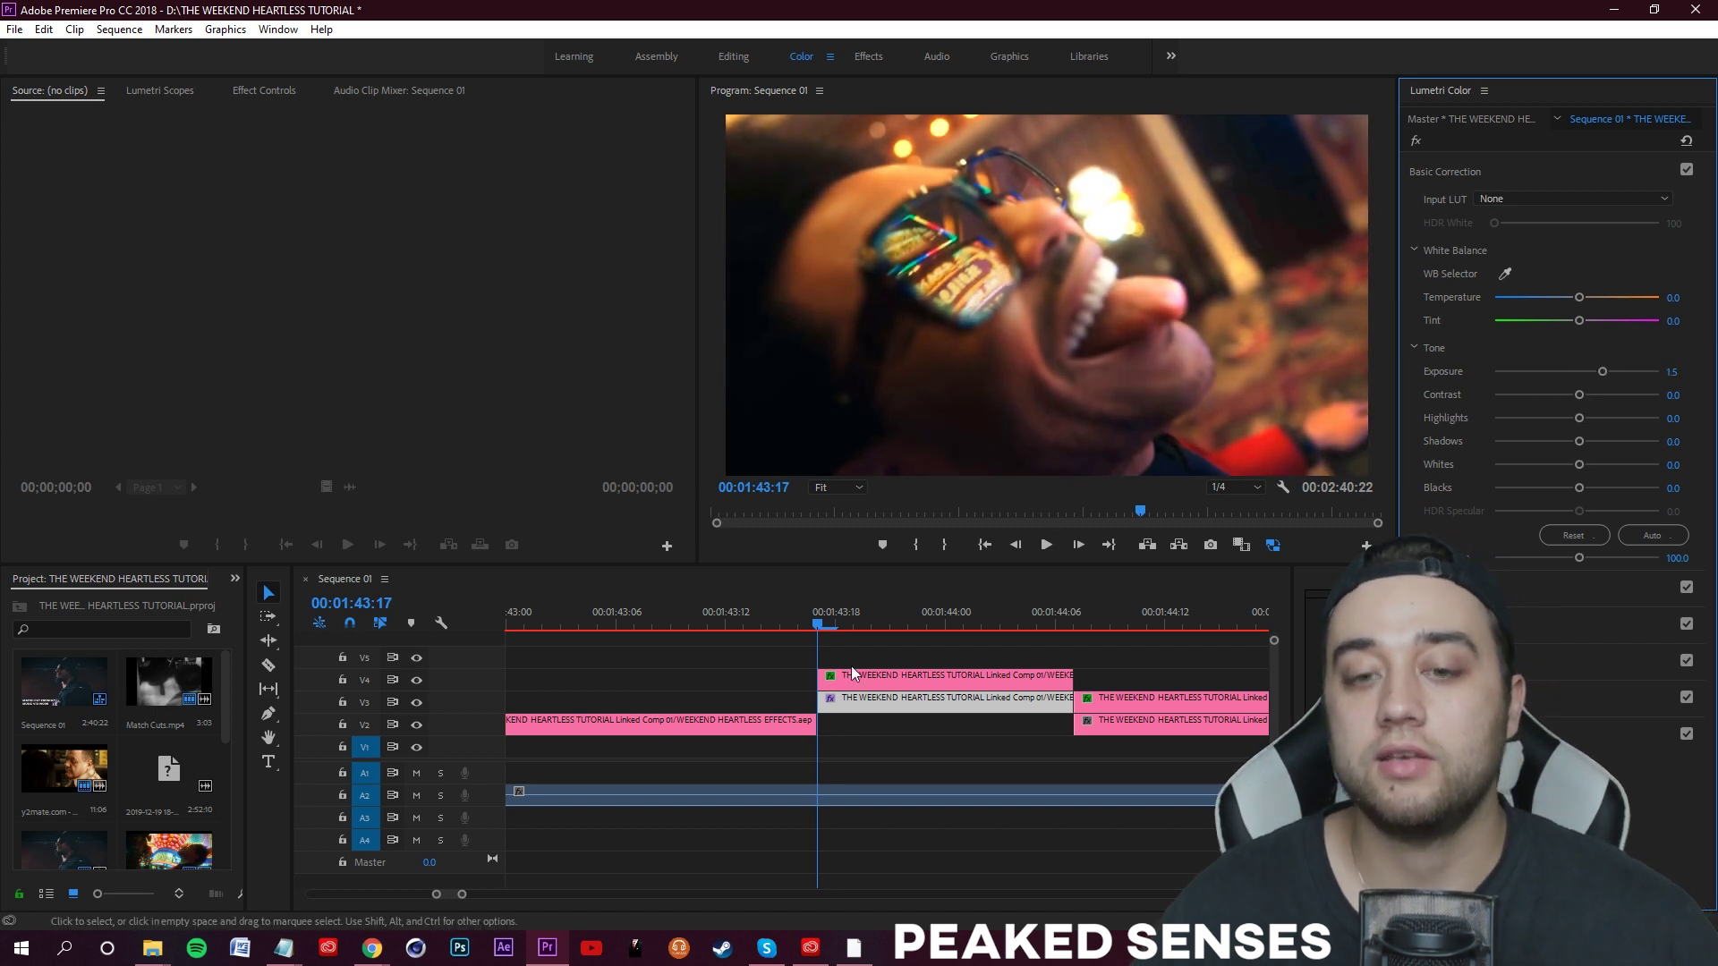
# - Set the V4 copy's ending Lens Distortion Curvature keyframe at 00:01:44:05 to -53
pyautogui.click(1018, 620)
pyautogui.click(1025, 680)
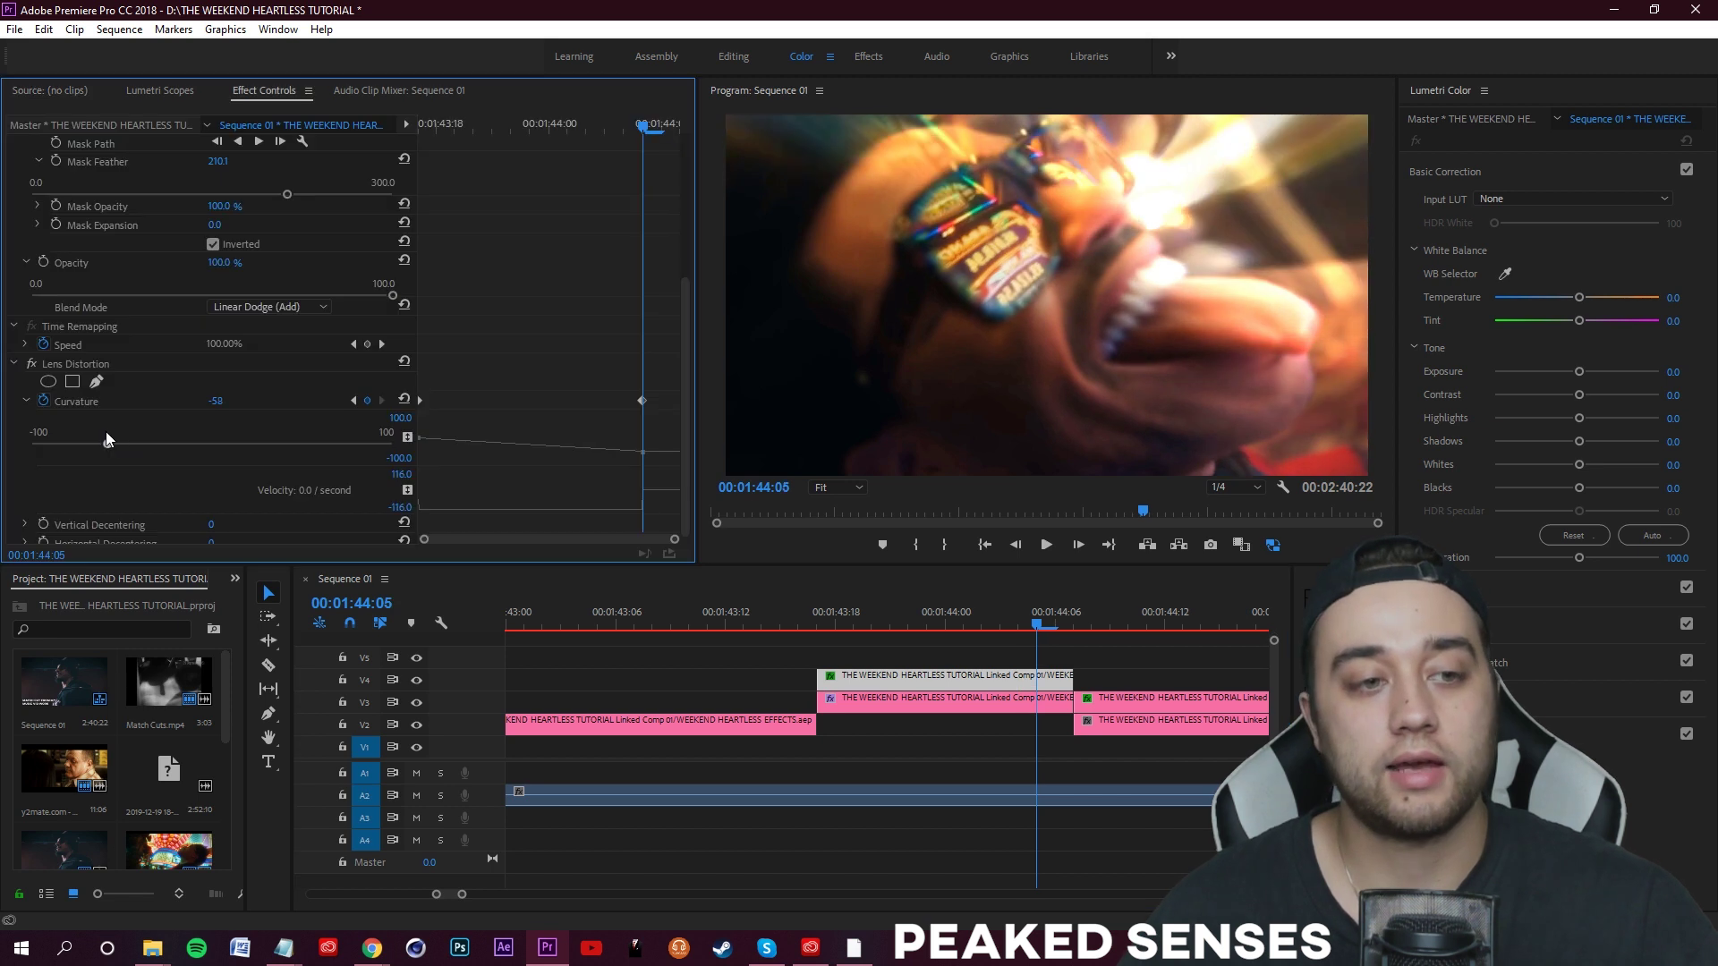
pyautogui.moveTo(108, 442); pyautogui.dragTo(117, 442)
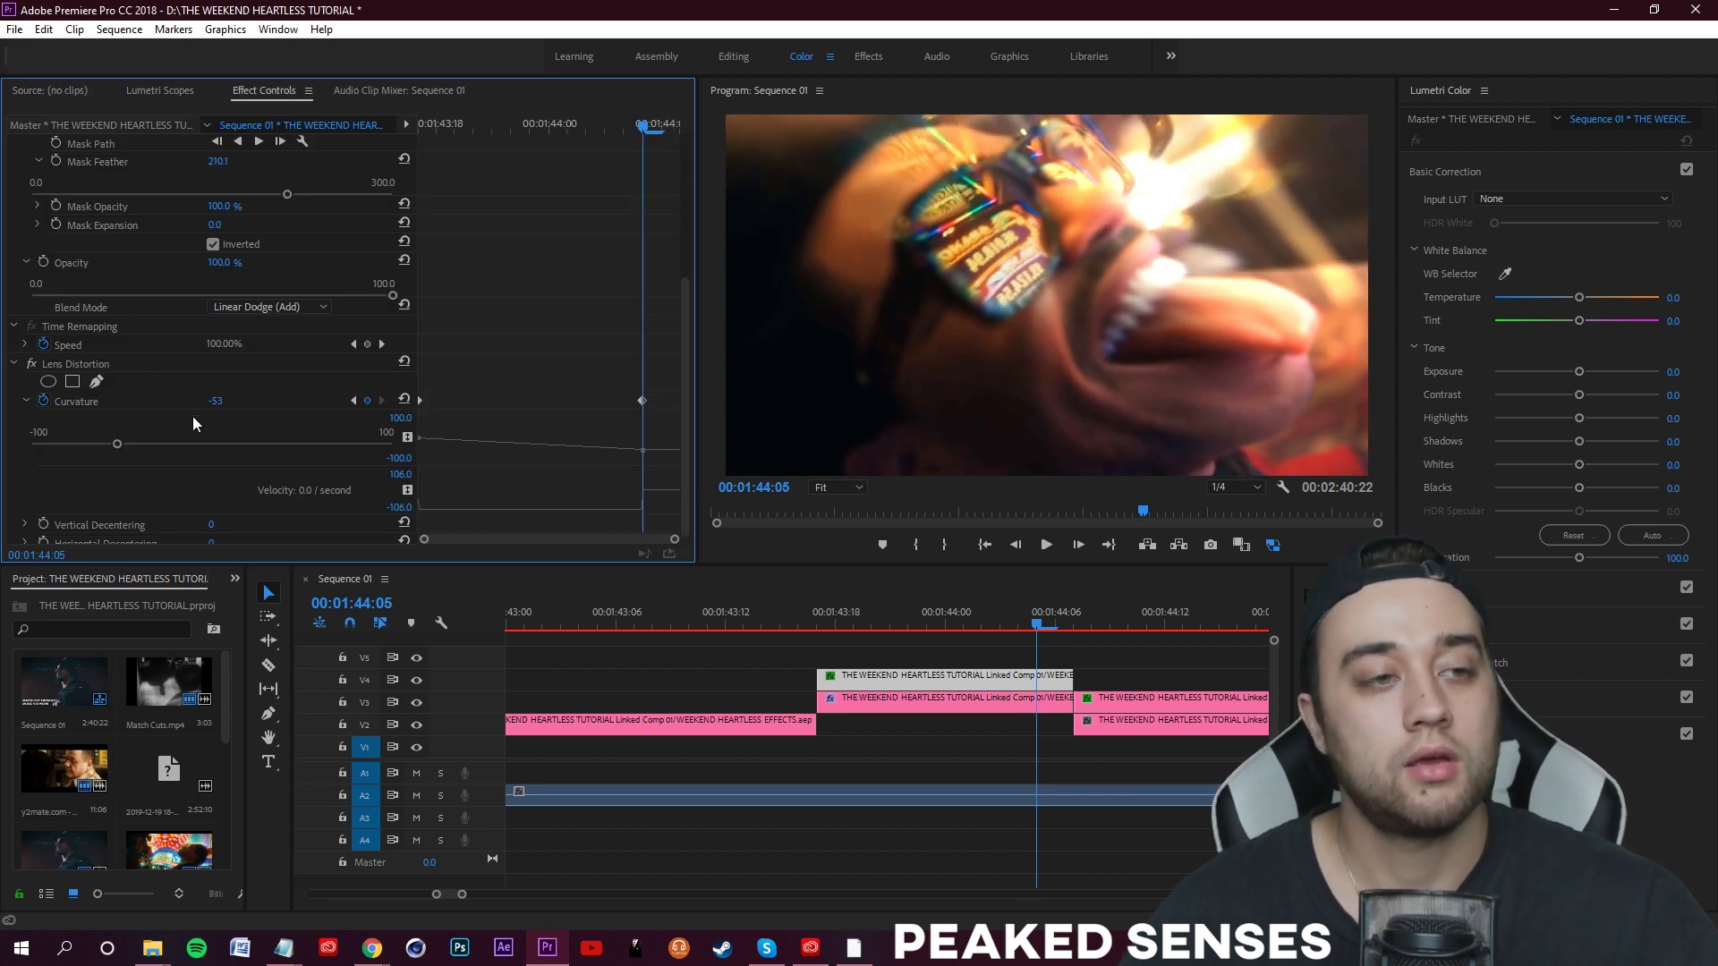
pyautogui.scroll(3, 187, 389)
pyautogui.click(79, 251)
pyautogui.moveTo(726, 137); pyautogui.dragTo(687, 215)
# - Return to 00:01:43:17, find Gaussian Blur in the effects list, and apply it to the V4 copy
pyautogui.moveTo(1021, 613); pyautogui.dragTo(817, 614)
pyautogui.click(851, 677)
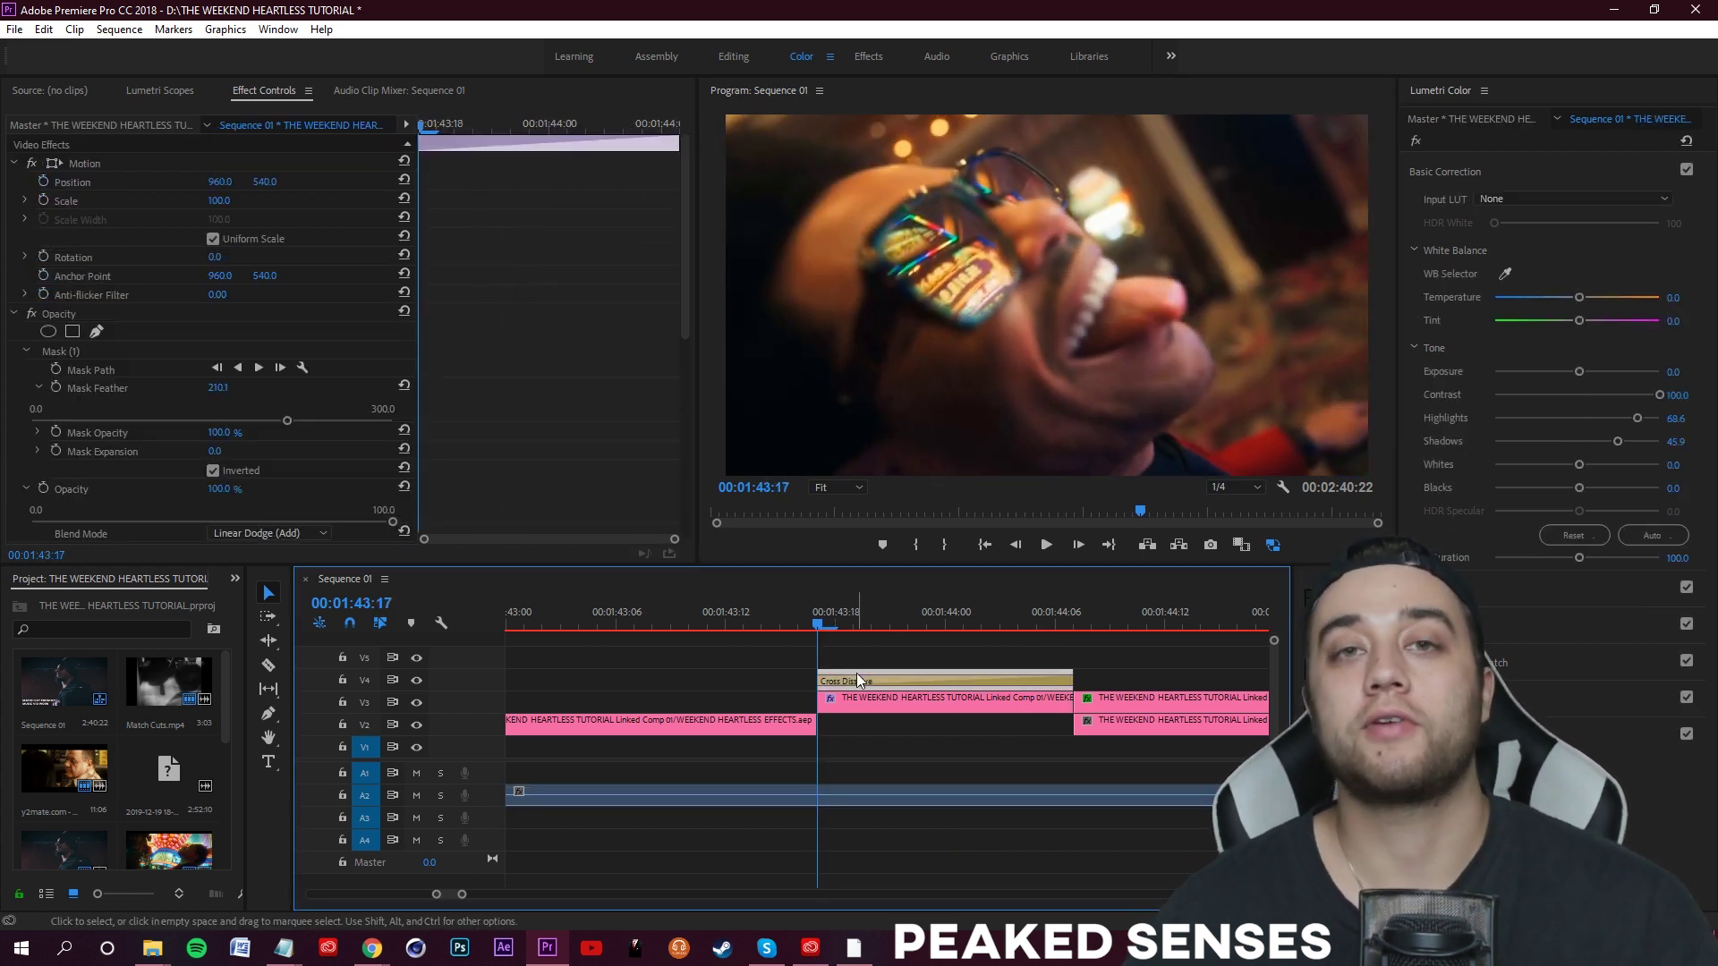
pyautogui.click(234, 579)
pyautogui.click(261, 679)
pyautogui.click(81, 601)
pyautogui.write('gauss')
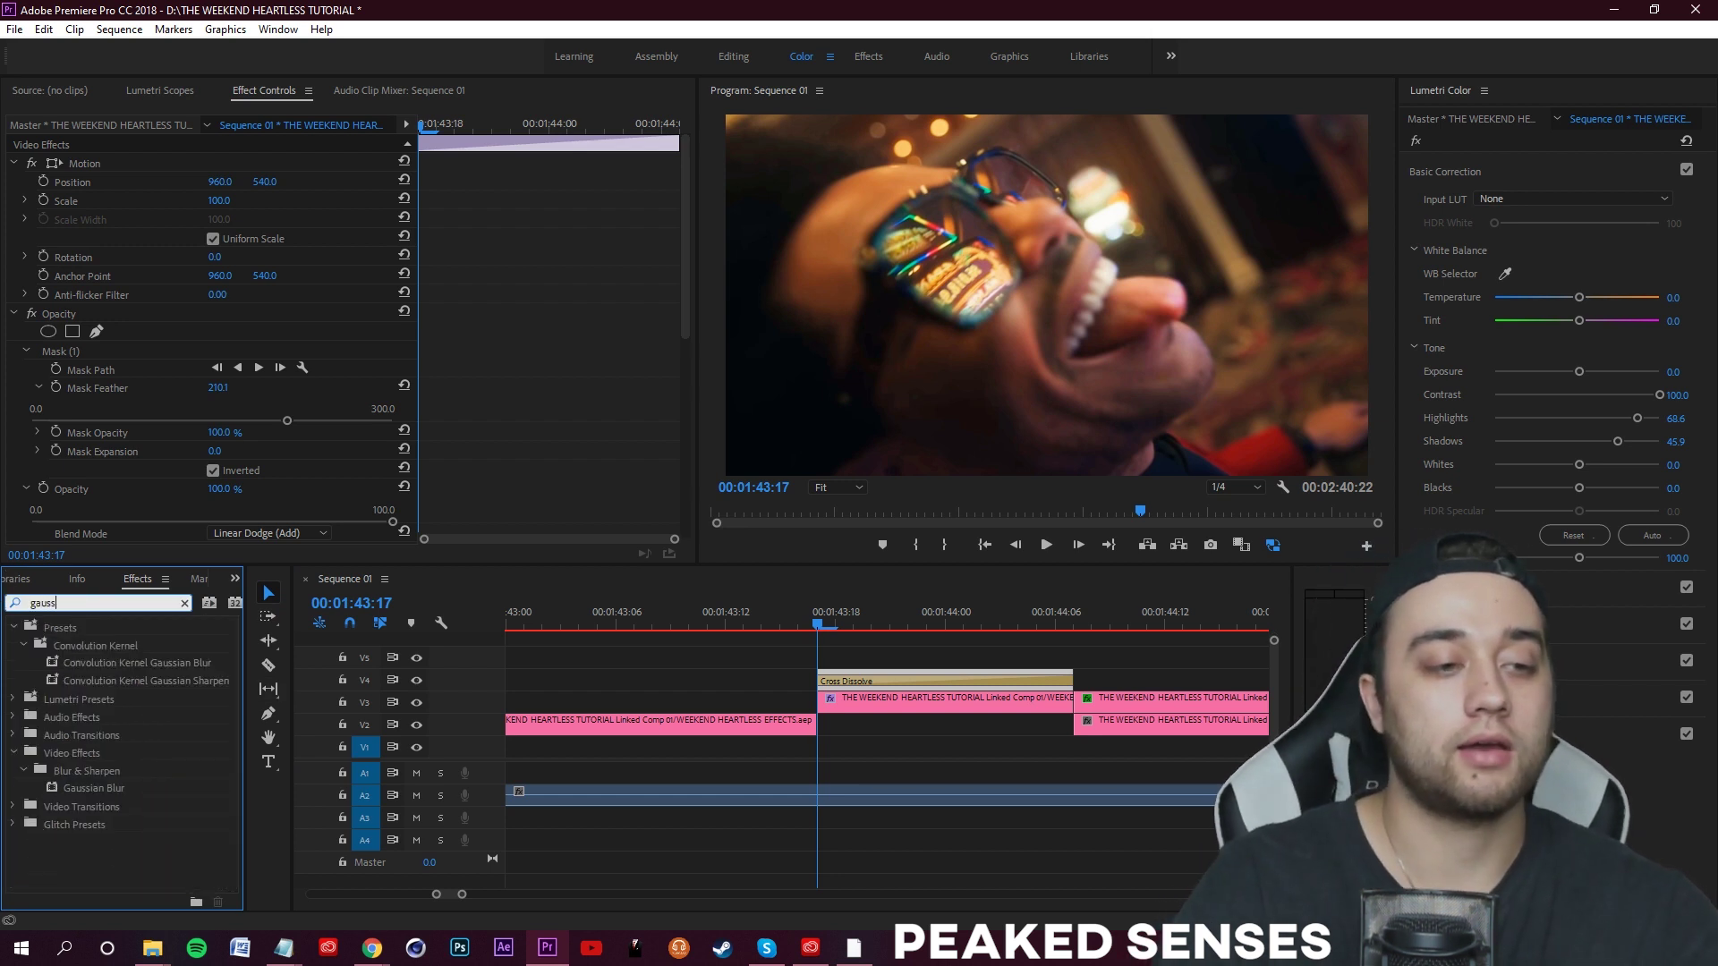
pyautogui.write('ian')
pyautogui.moveTo(109, 788); pyautogui.dragTo(905, 676)
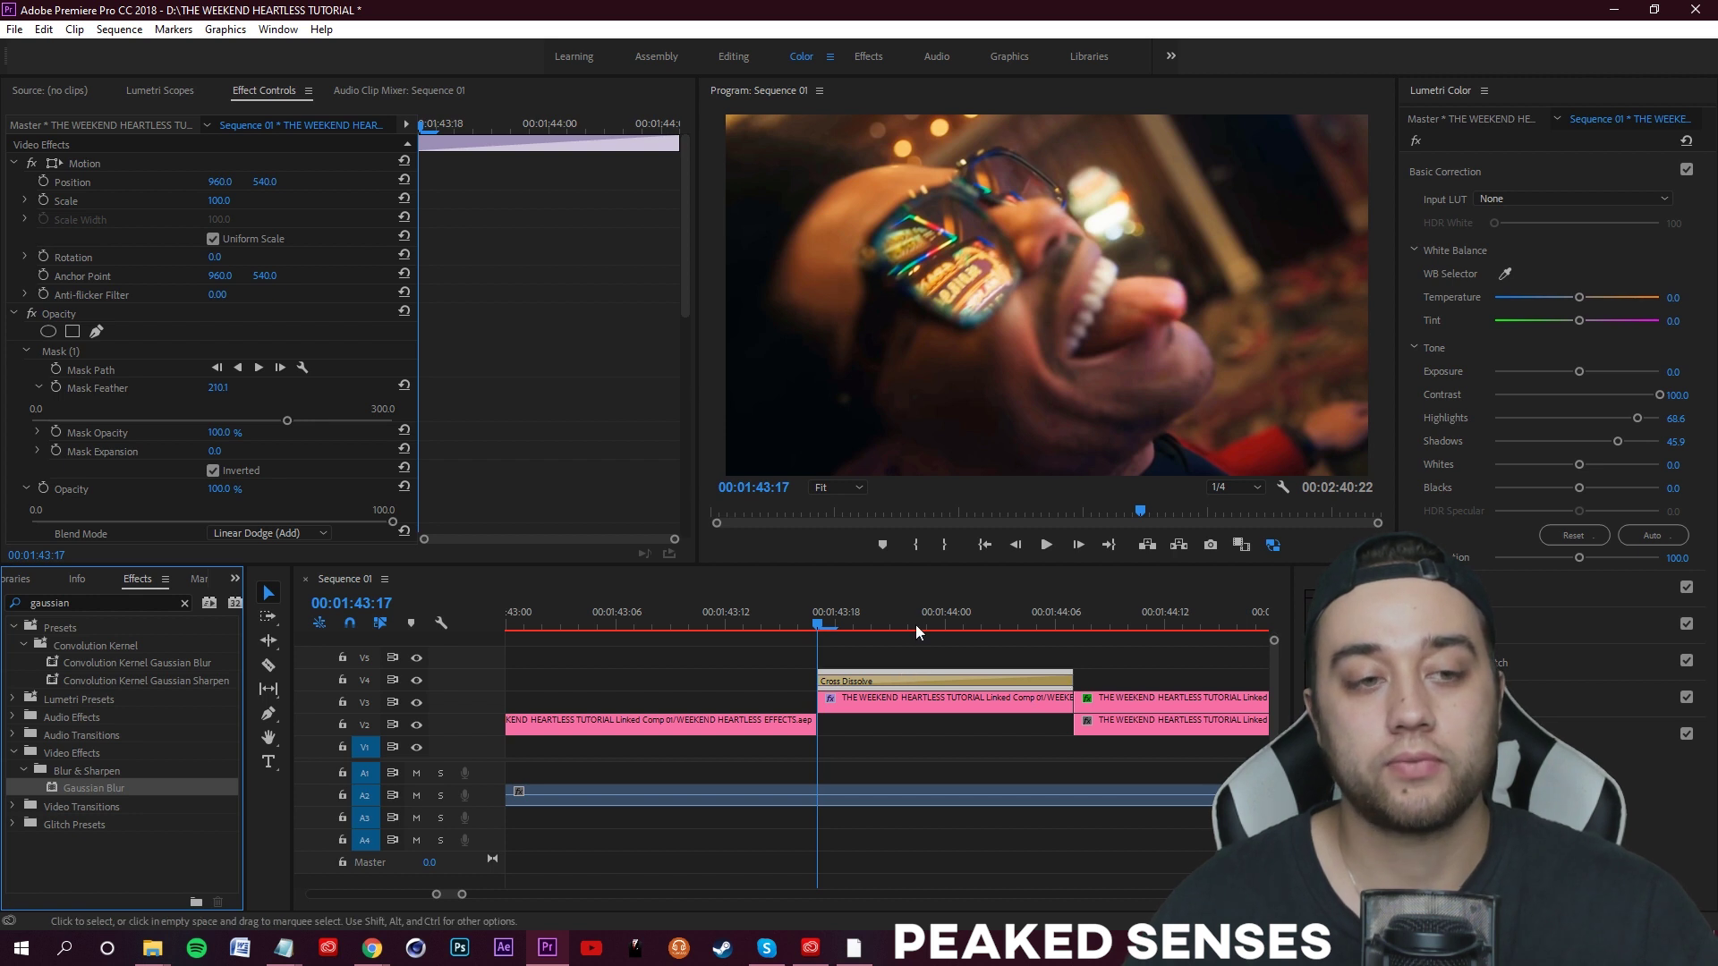
# - Add a starting Blurriness keyframe of 0 to the V4 copy's Gaussian Blur at 00:01:43:17
pyautogui.moveTo(688, 206); pyautogui.dragTo(684, 452)
pyautogui.scroll(6, 254, 418)
pyautogui.scroll(-6, 215, 445)
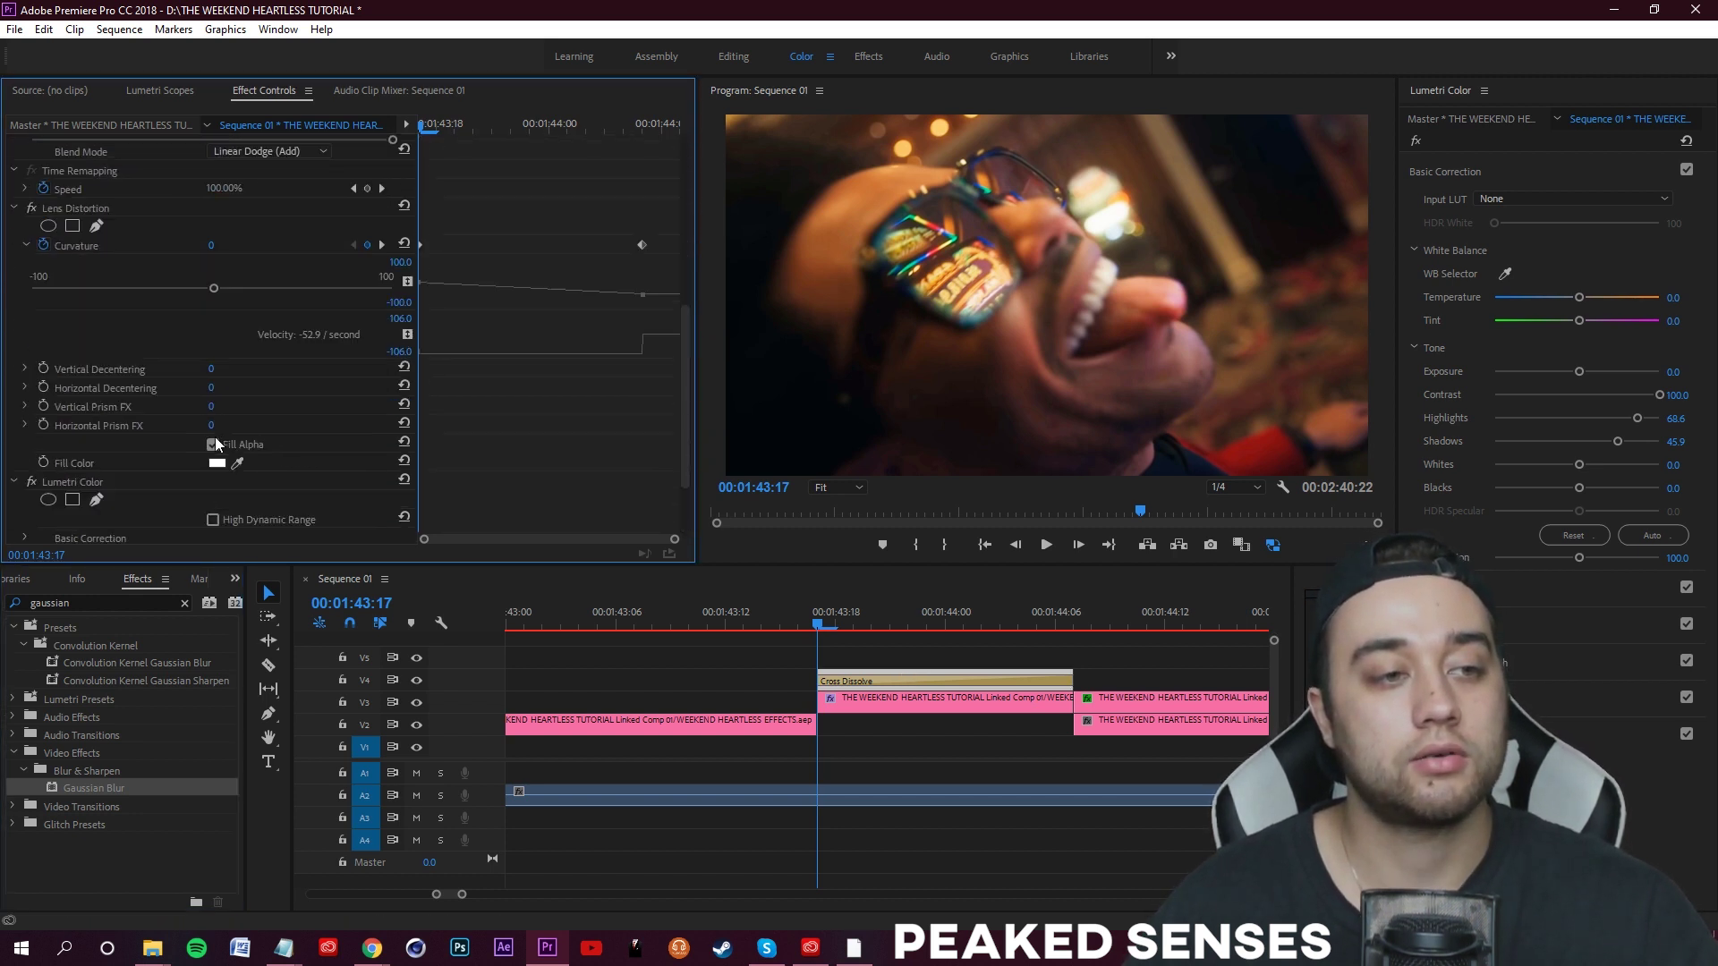
pyautogui.click(15, 376)
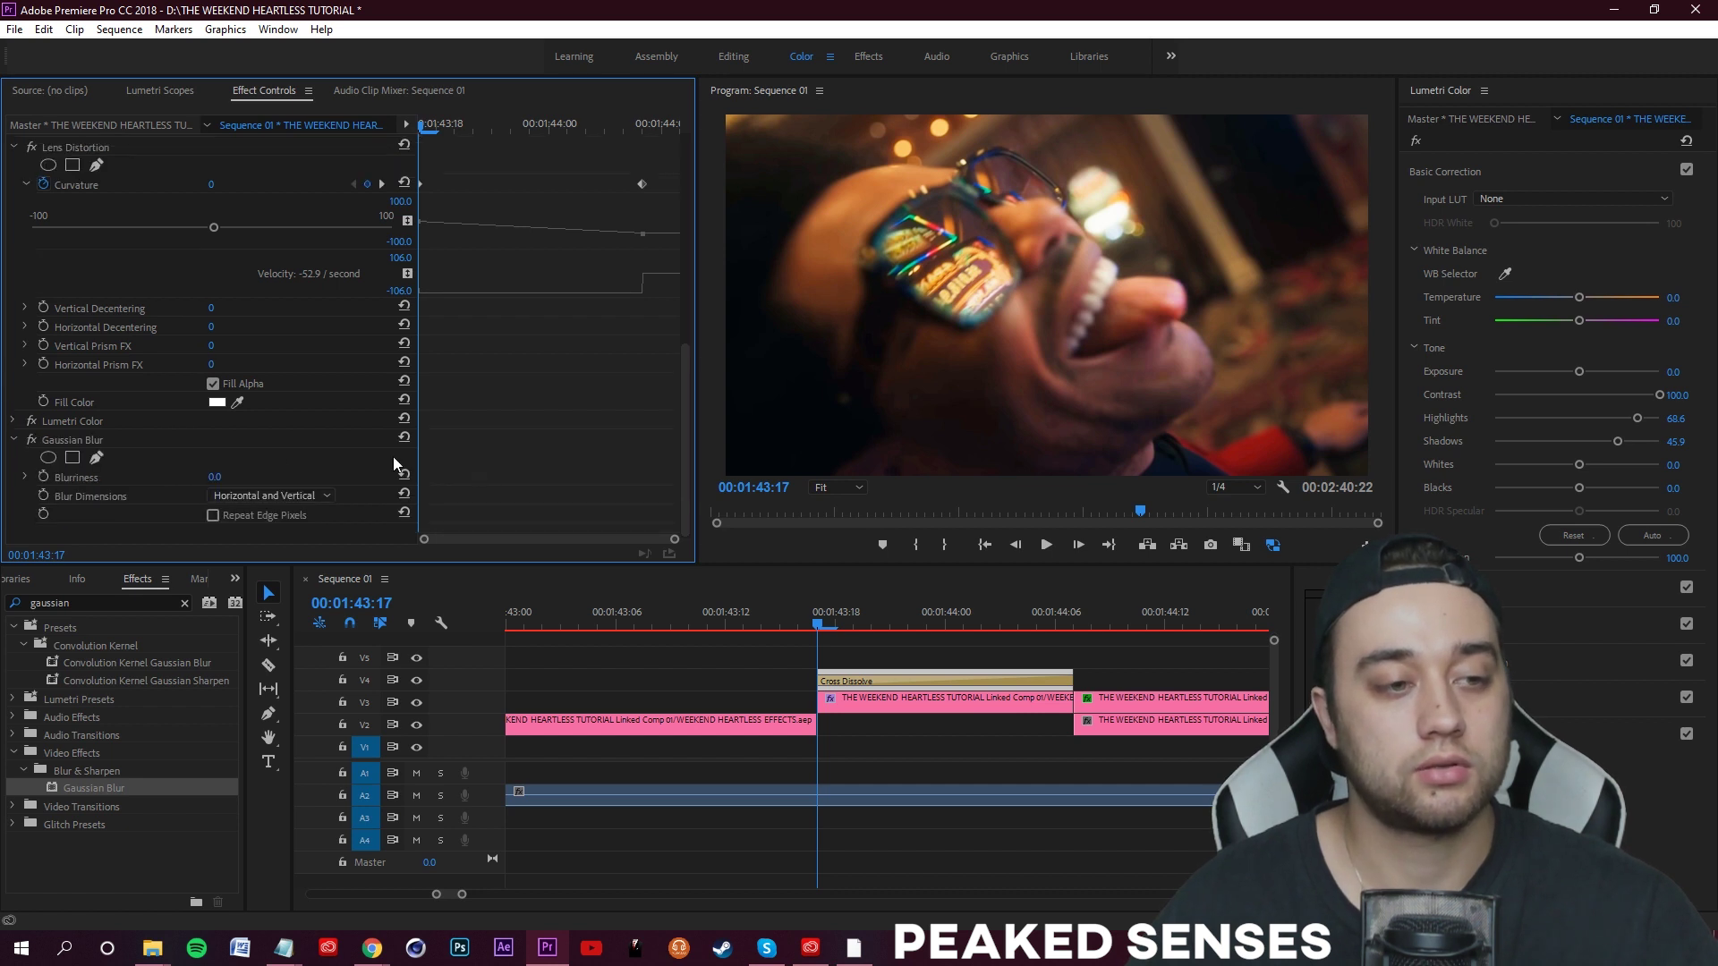
pyautogui.click(81, 440)
pyautogui.click(25, 477)
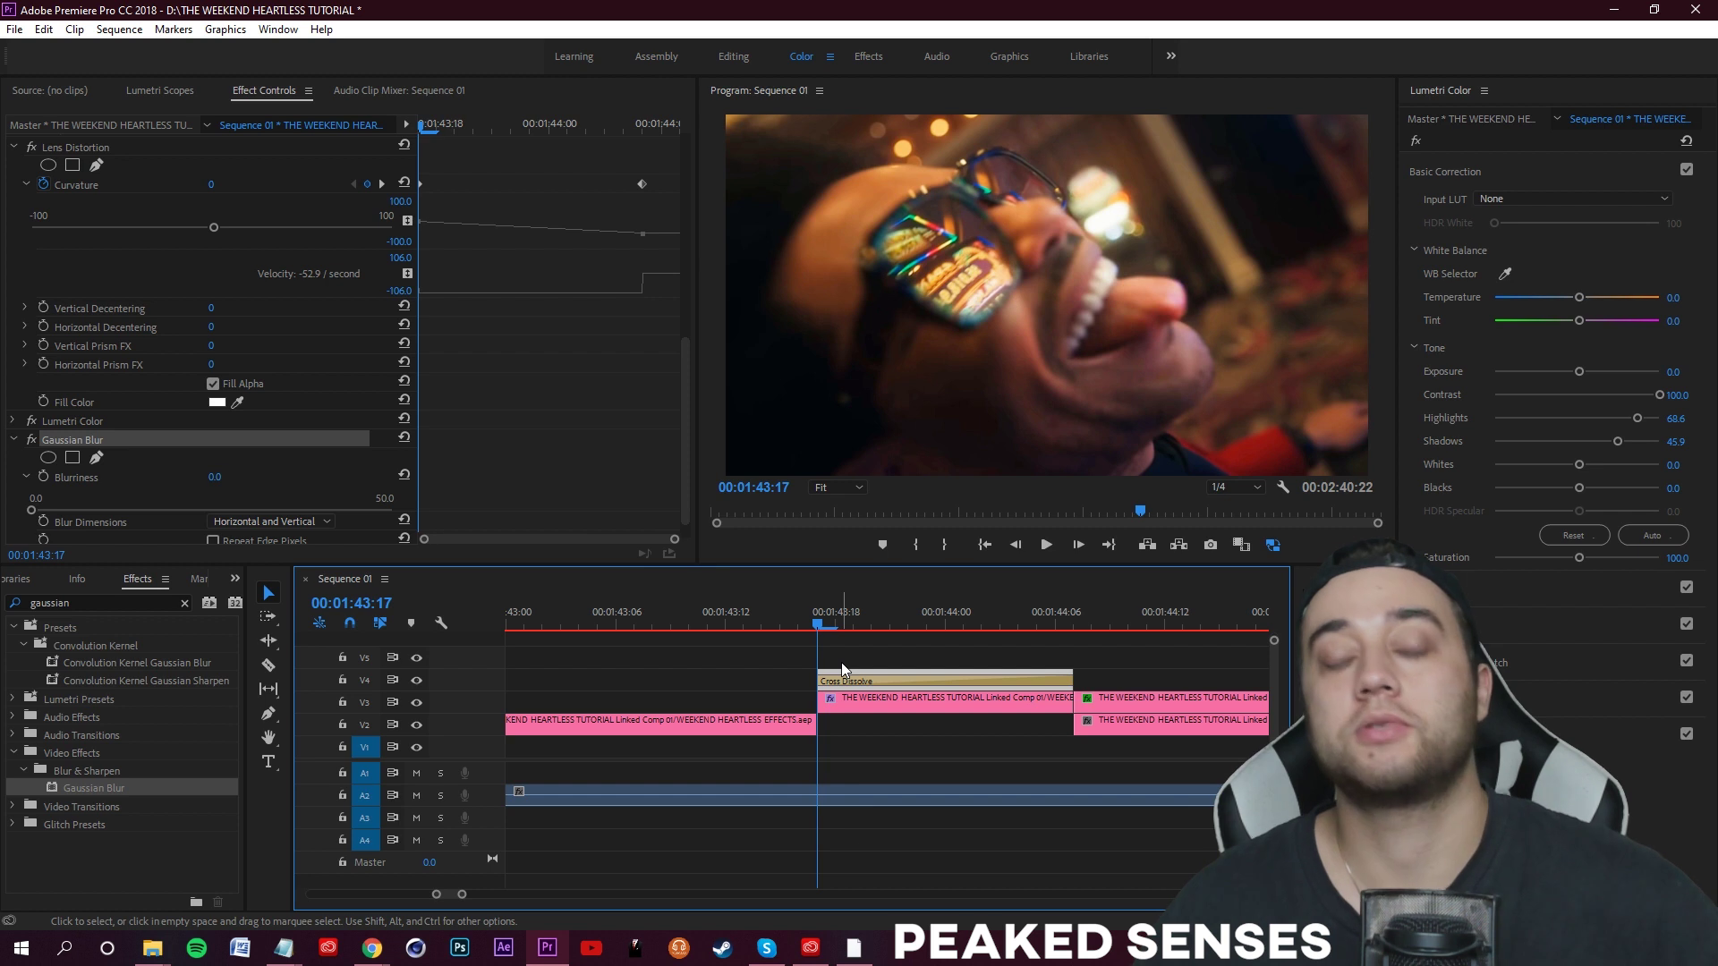
pyautogui.click(43, 477)
# - Keyframe the V4 copy's Gaussian Blur Blurriness at about 26.9 at 00:01:44:06
pyautogui.moveTo(819, 625); pyautogui.dragTo(1056, 627)
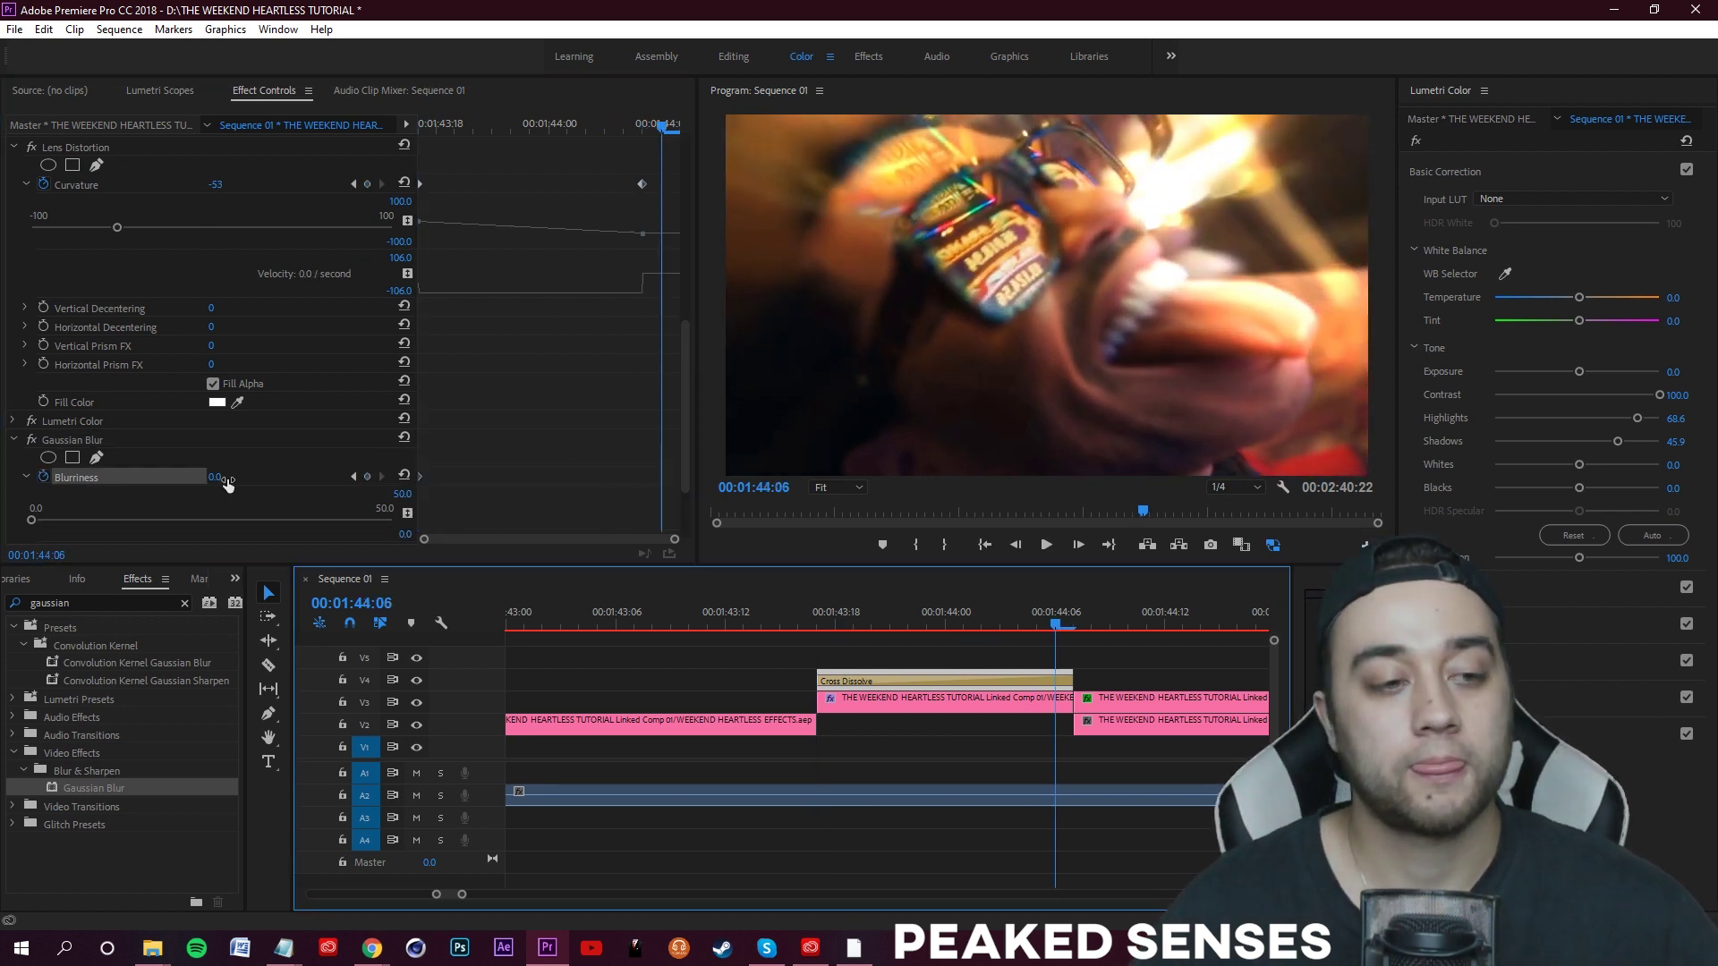
pyautogui.scroll(-3, 226, 480)
pyautogui.moveTo(34, 432); pyautogui.dragTo(225, 433)
pyautogui.click(42, 434)
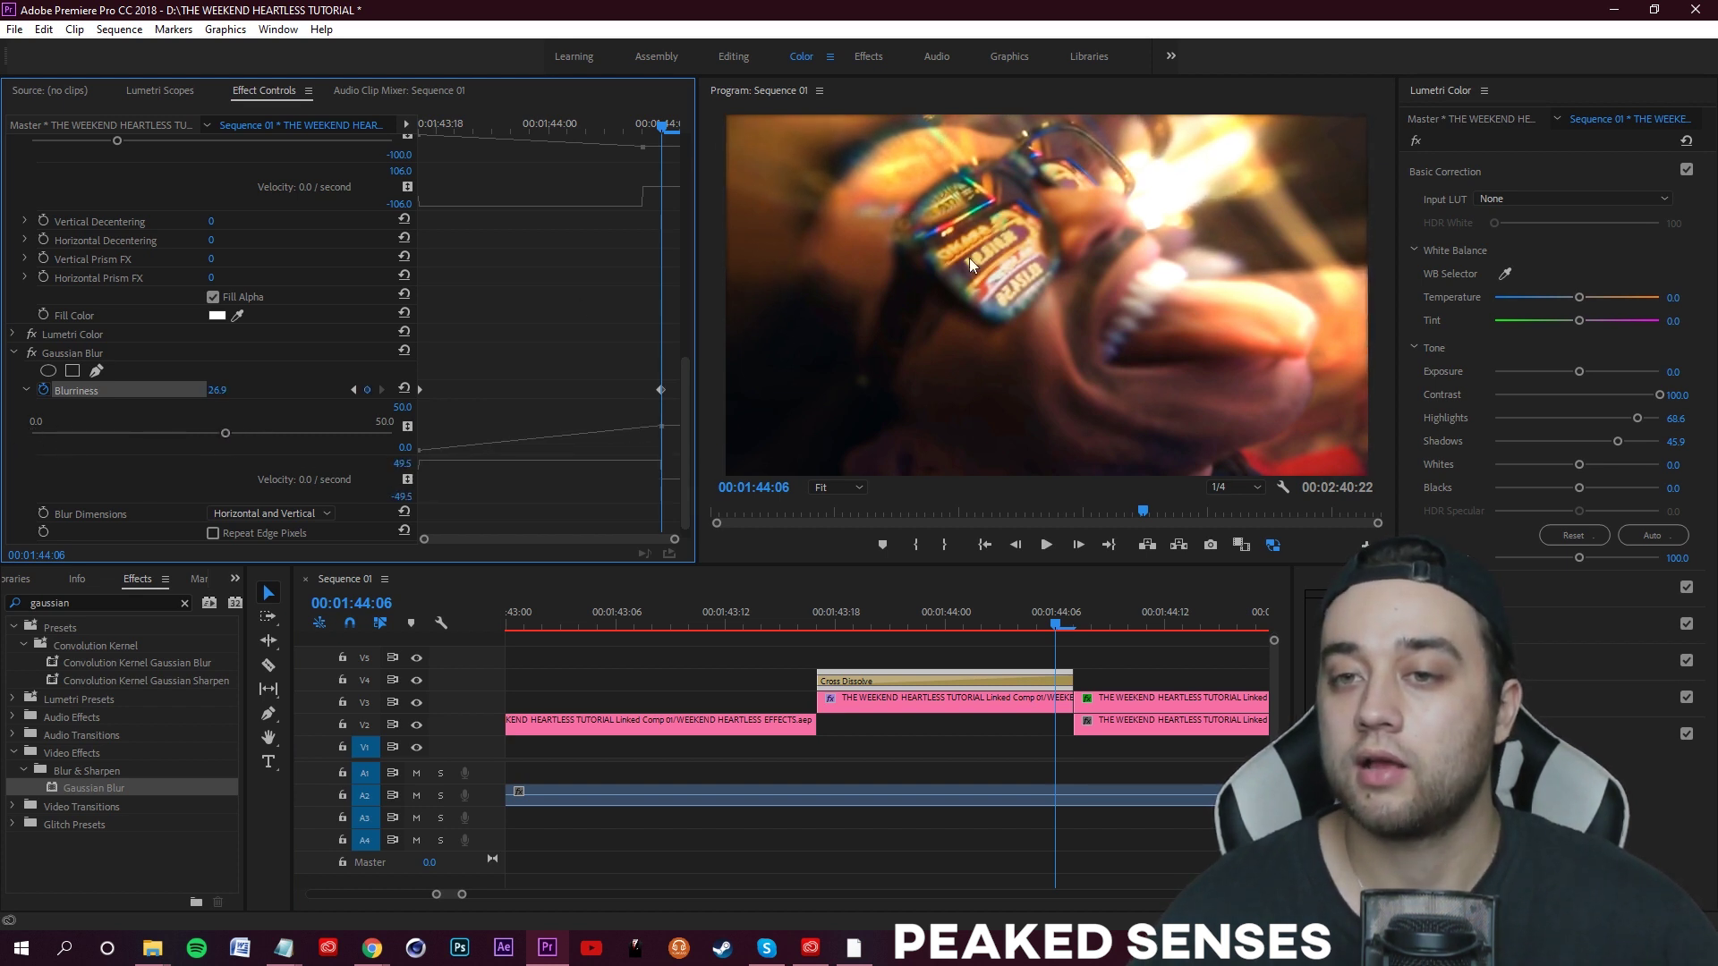
# - Compare the Gaussian Blur with Repeat Edge Pixels on and off, and play back the effect
pyautogui.scroll(-1, 364, 441)
pyautogui.click(213, 518)
pyautogui.click(213, 516)
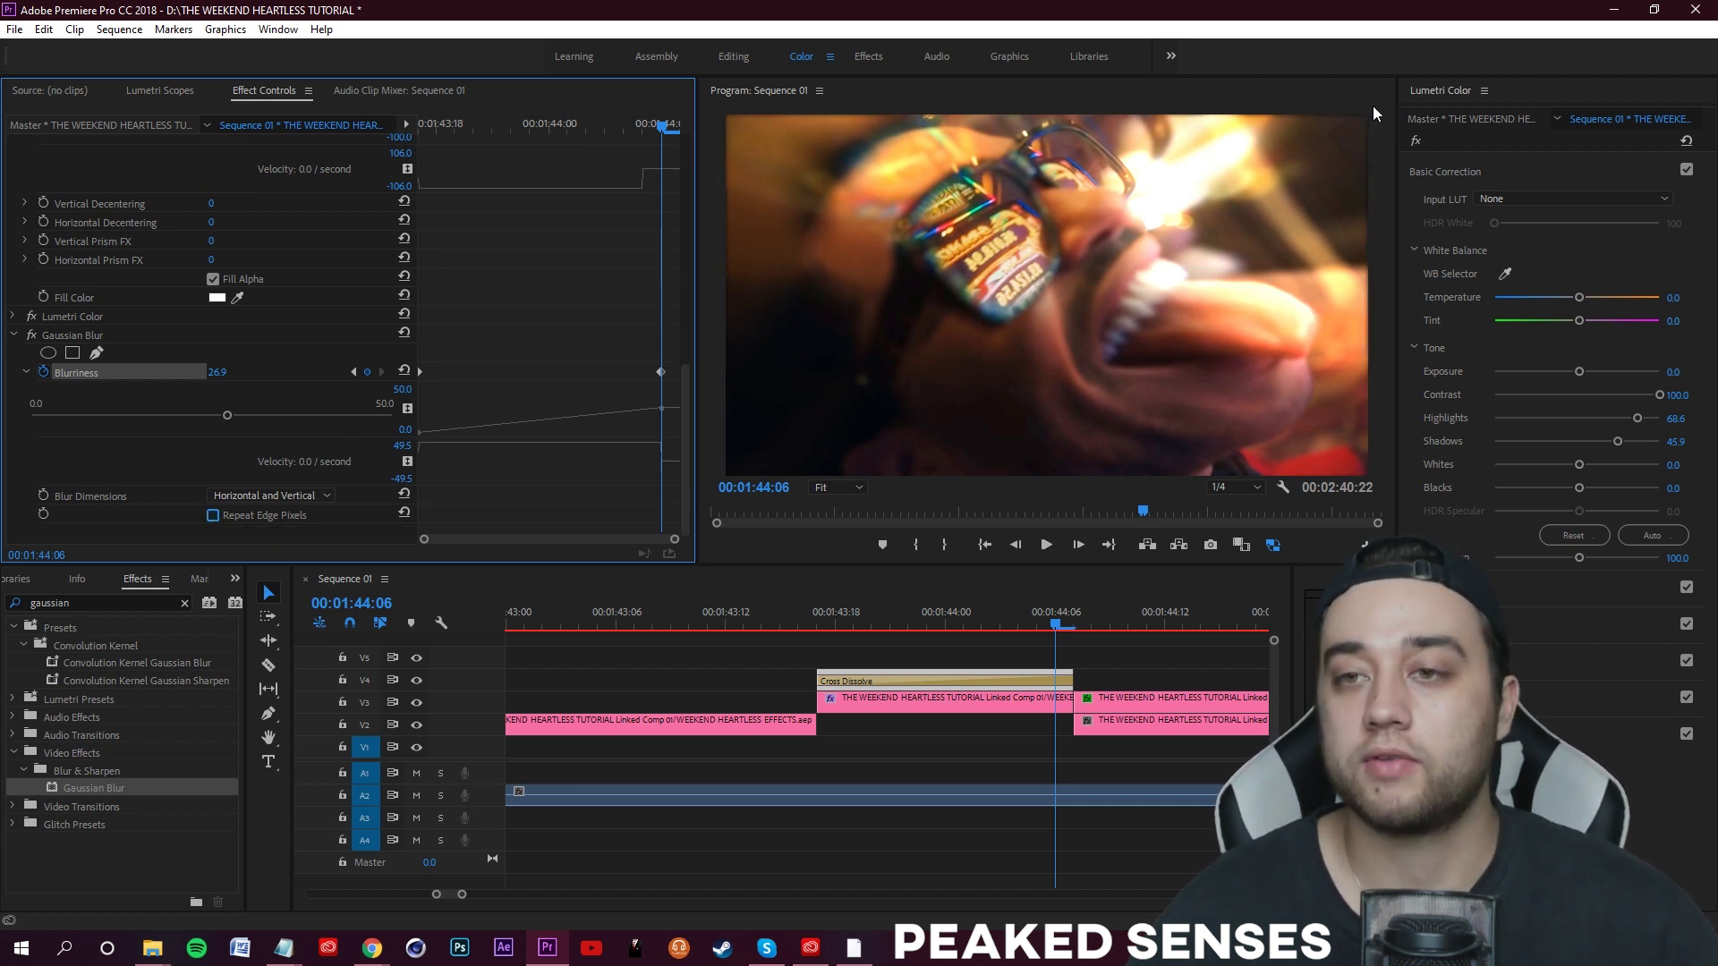
pyautogui.press('space')
pyautogui.click(1051, 626)
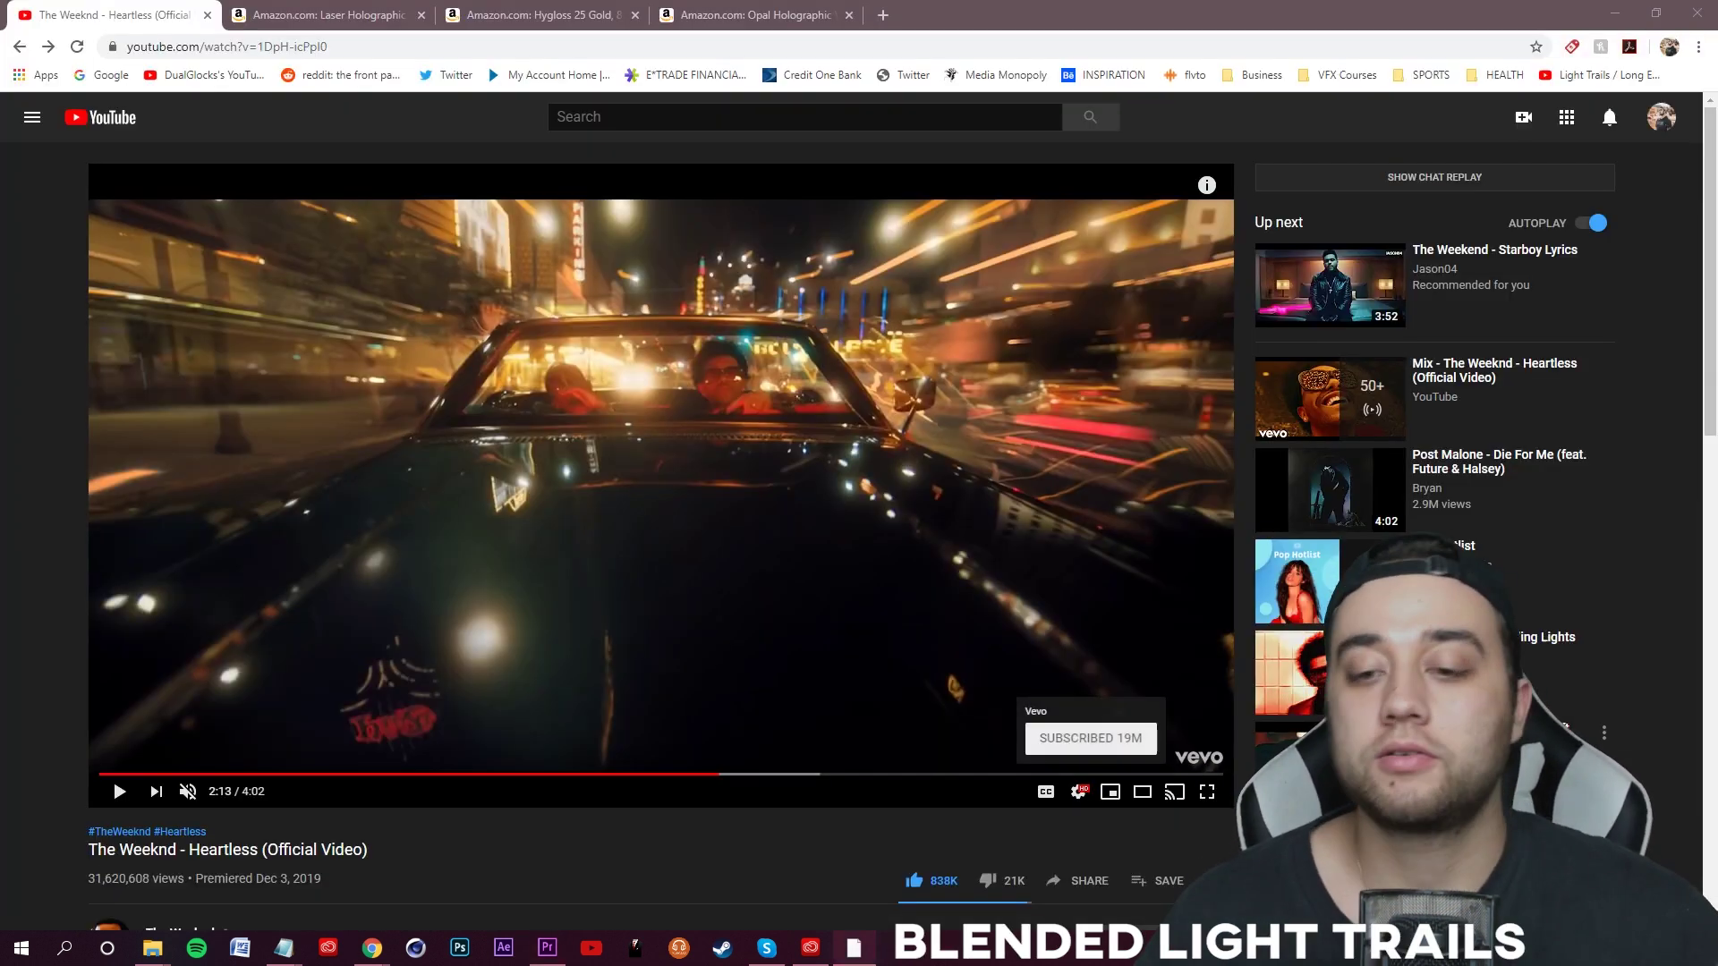
# - Switch to the Heartless video on YouTube, view it full screen, and play from 2:10 to the car shot at 2:13
pyautogui.click(1205, 790)
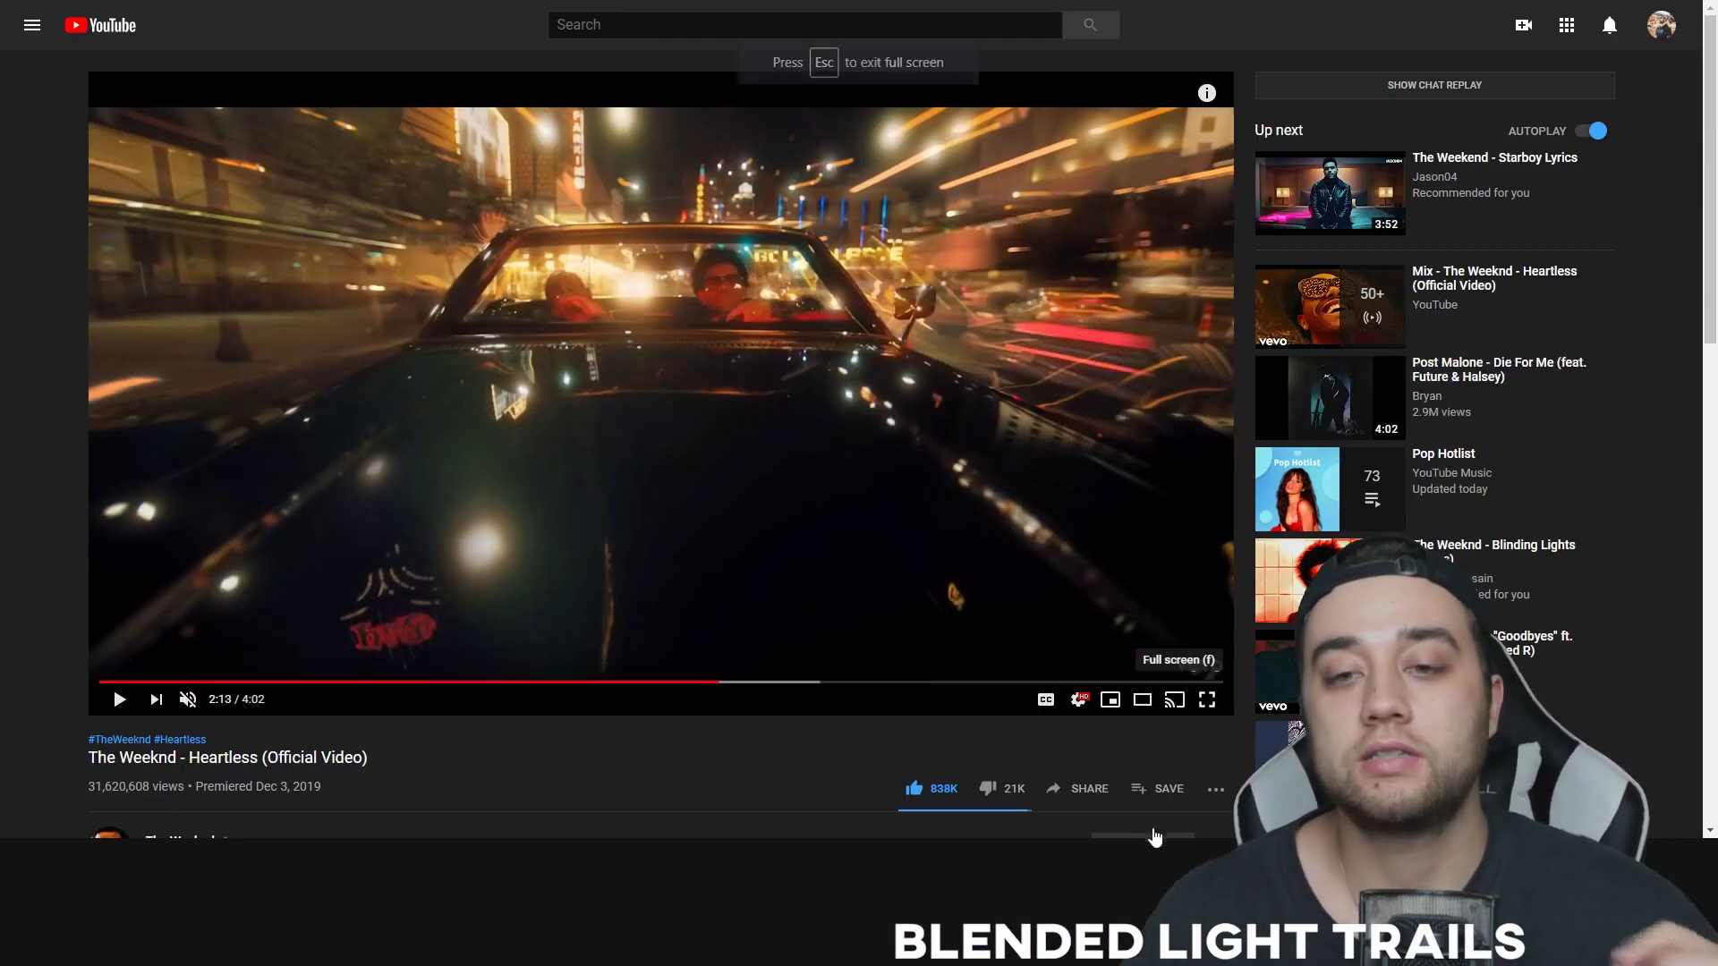
pyautogui.click(921, 914)
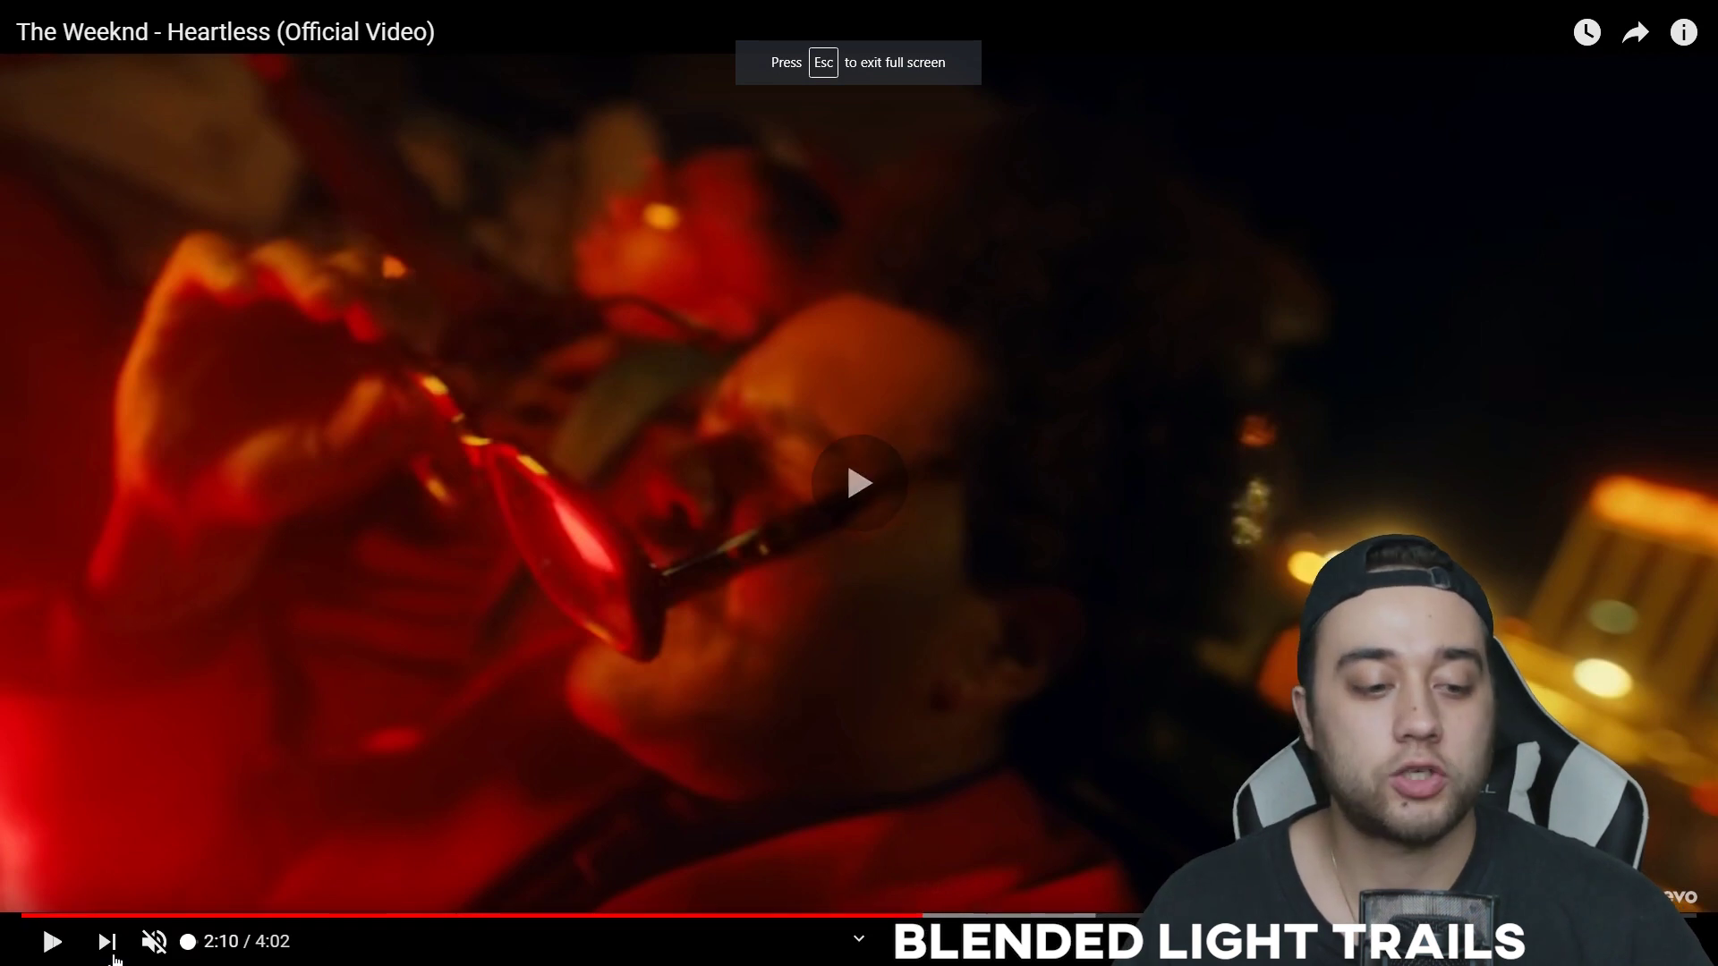
pyautogui.click(52, 947)
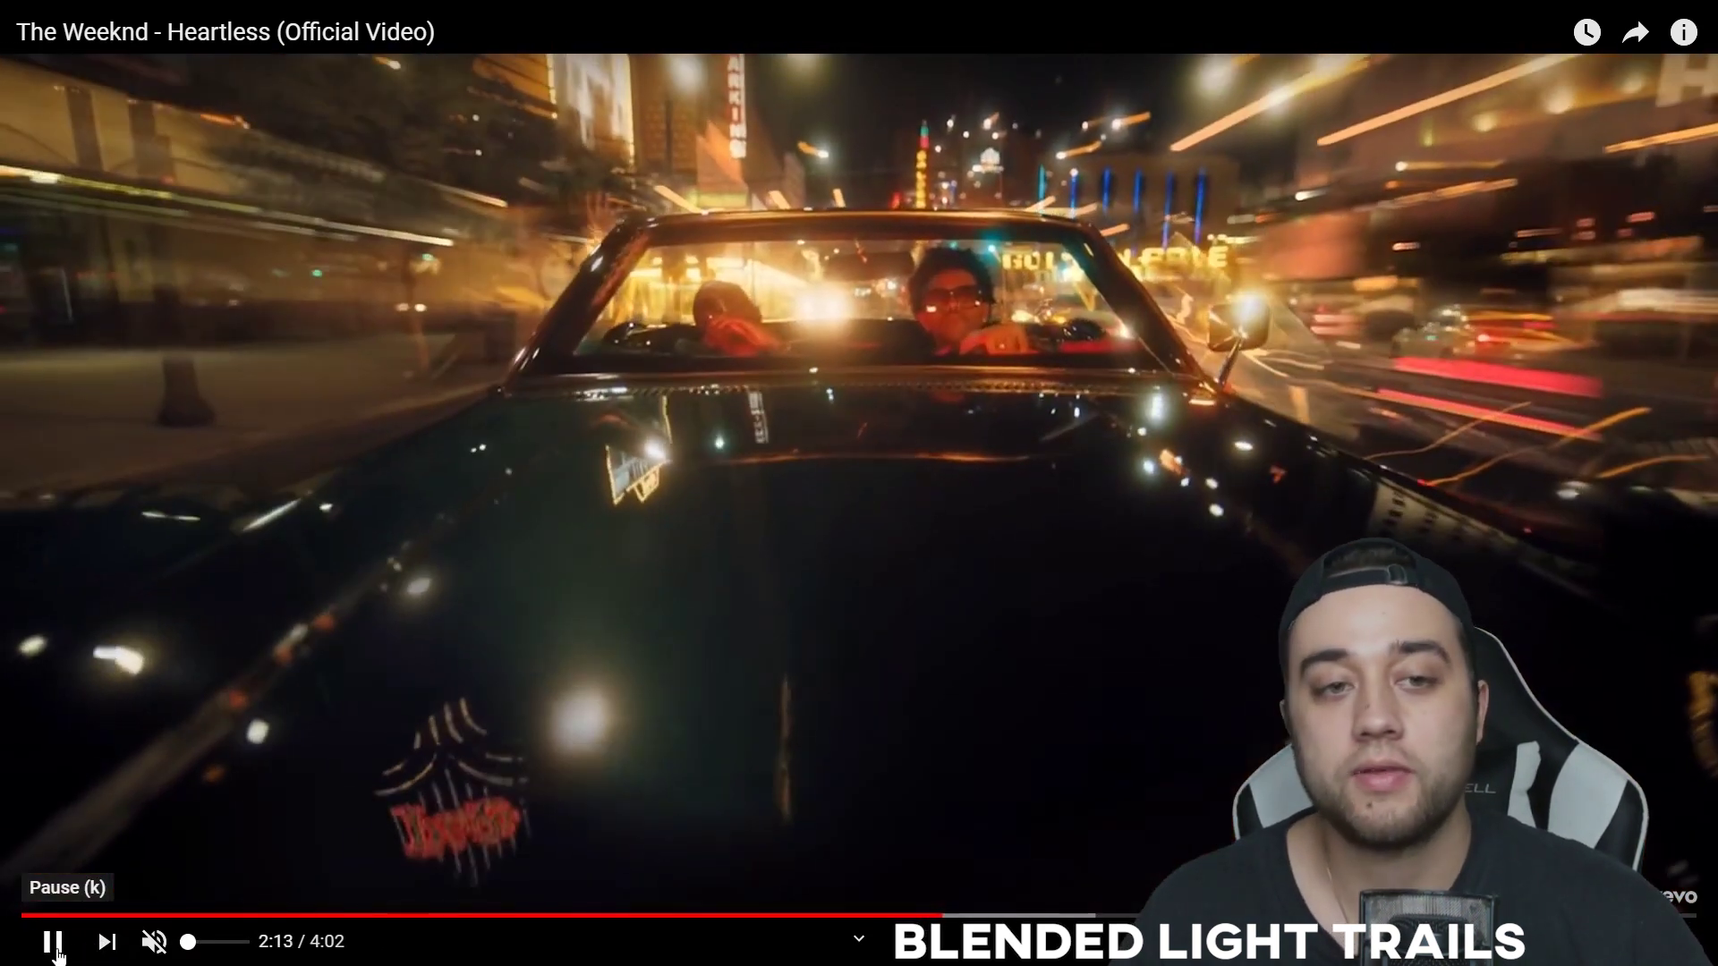
pyautogui.click(52, 948)
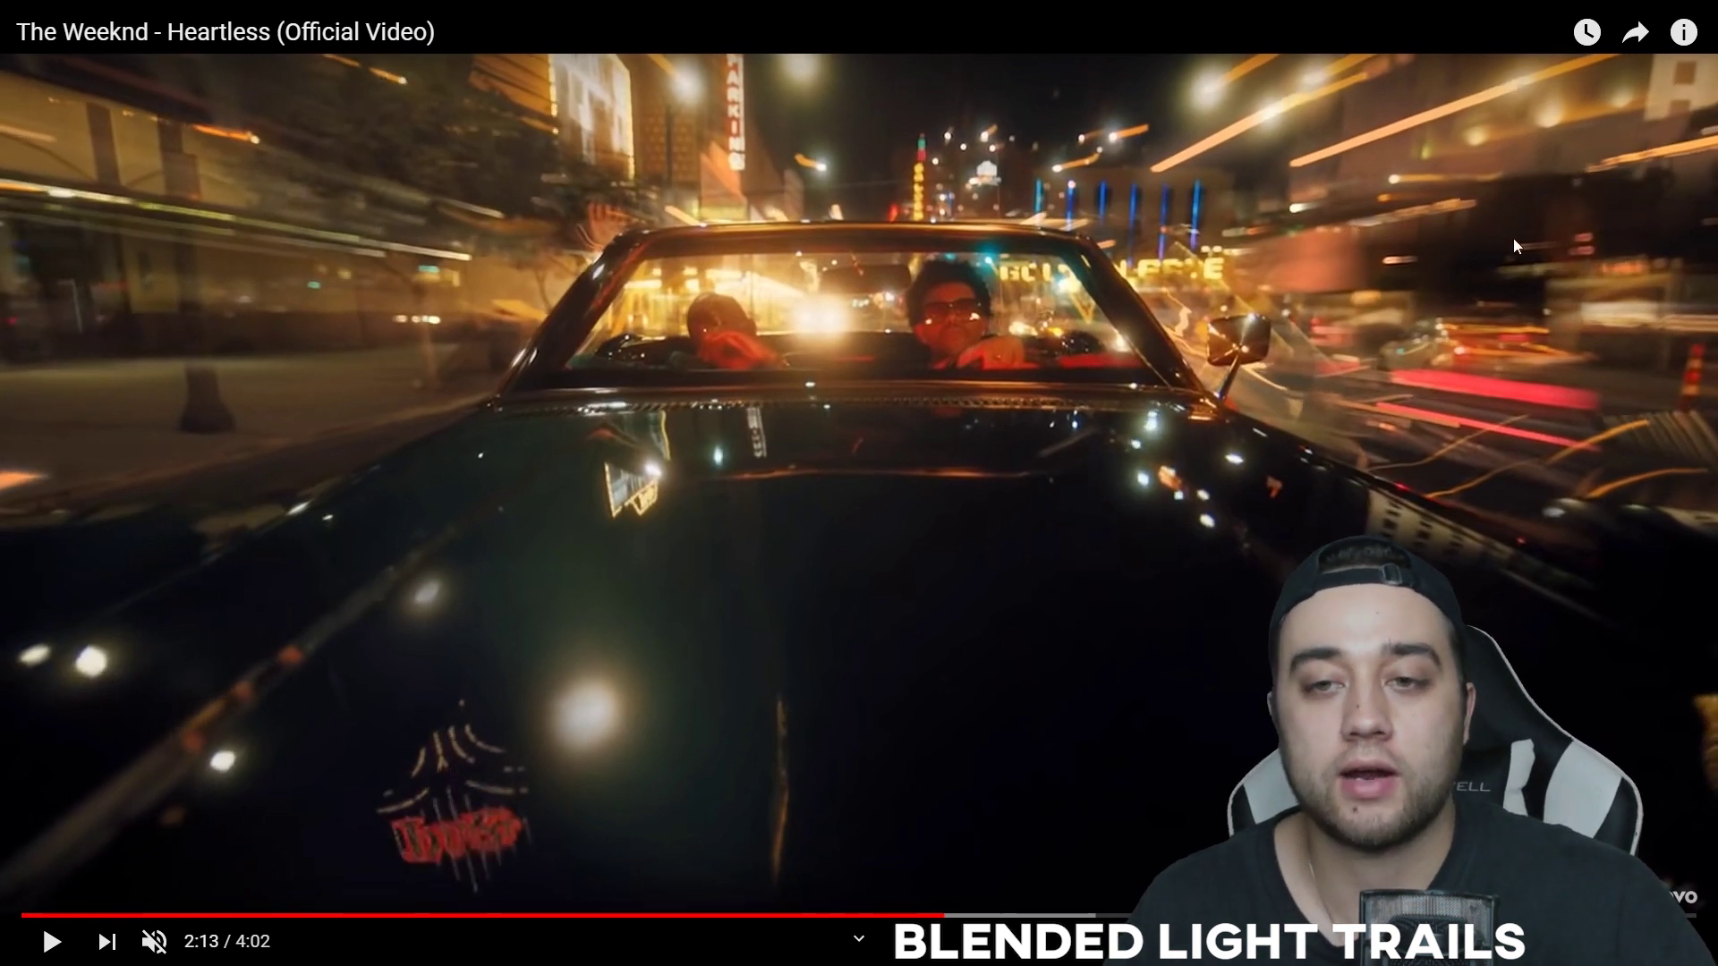
# - Step back to the beginning of the car shot near 2:12, replay it, and pause at 2:13 to examine the light trails
pyautogui.press(',')
pyautogui.press(',')
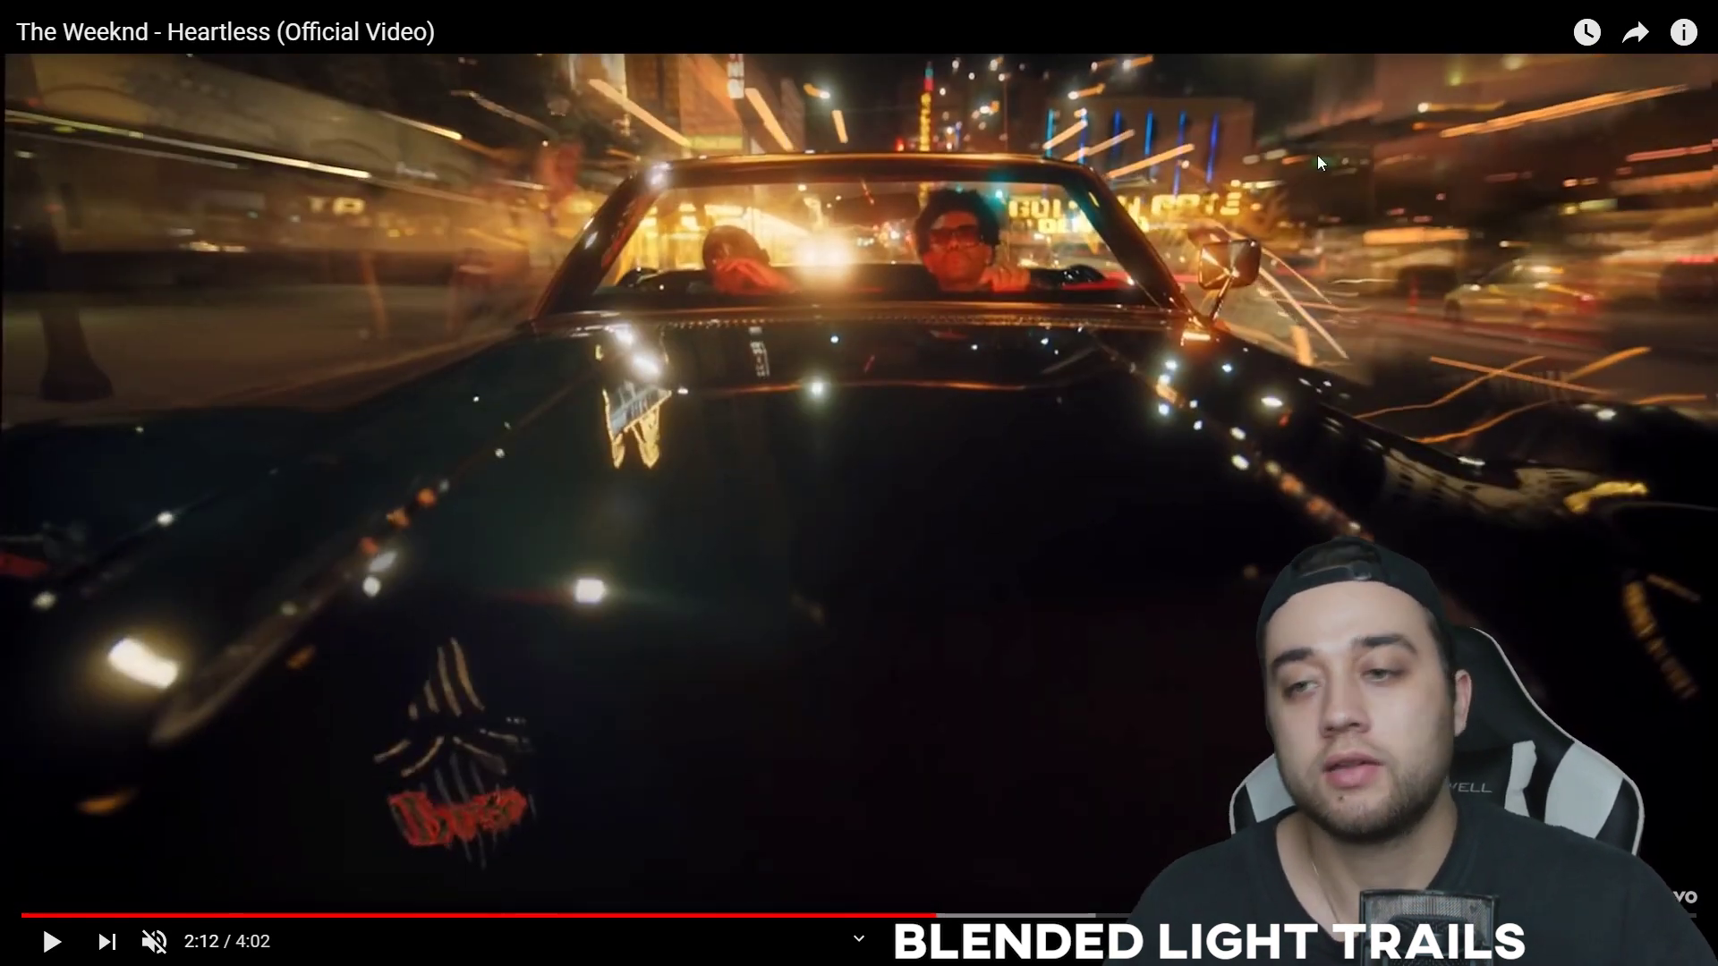
pyautogui.press(',')
pyautogui.press(',')
pyautogui.click(1132, 348)
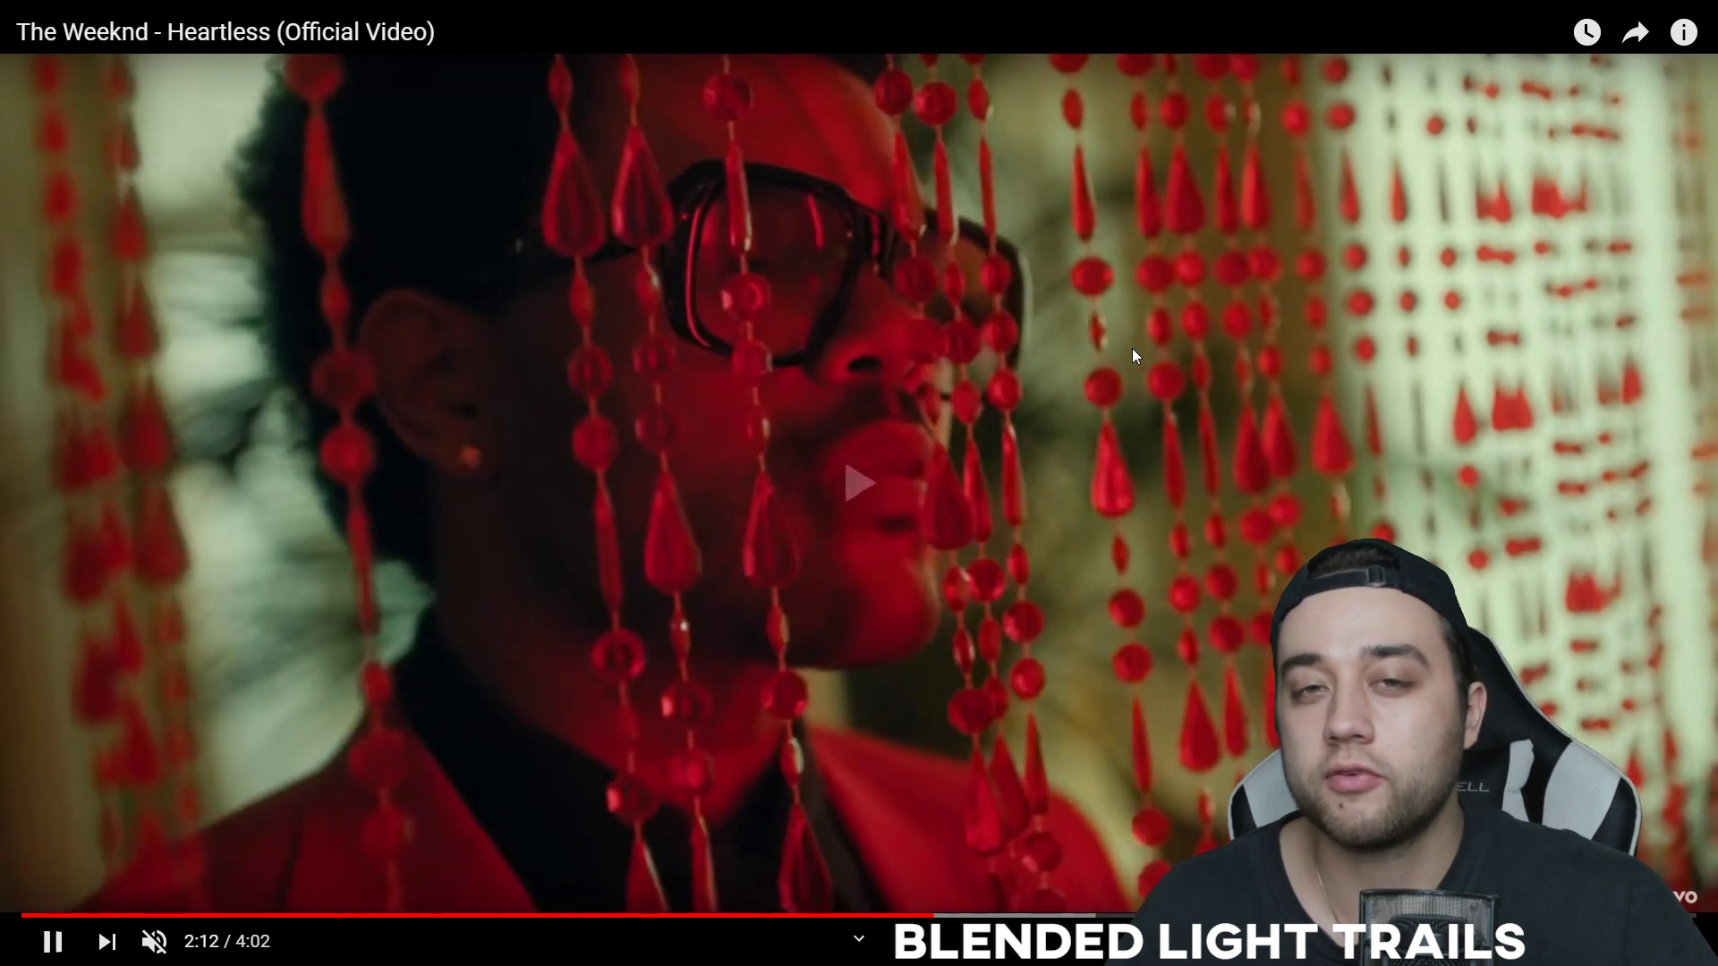
pyautogui.press('space')
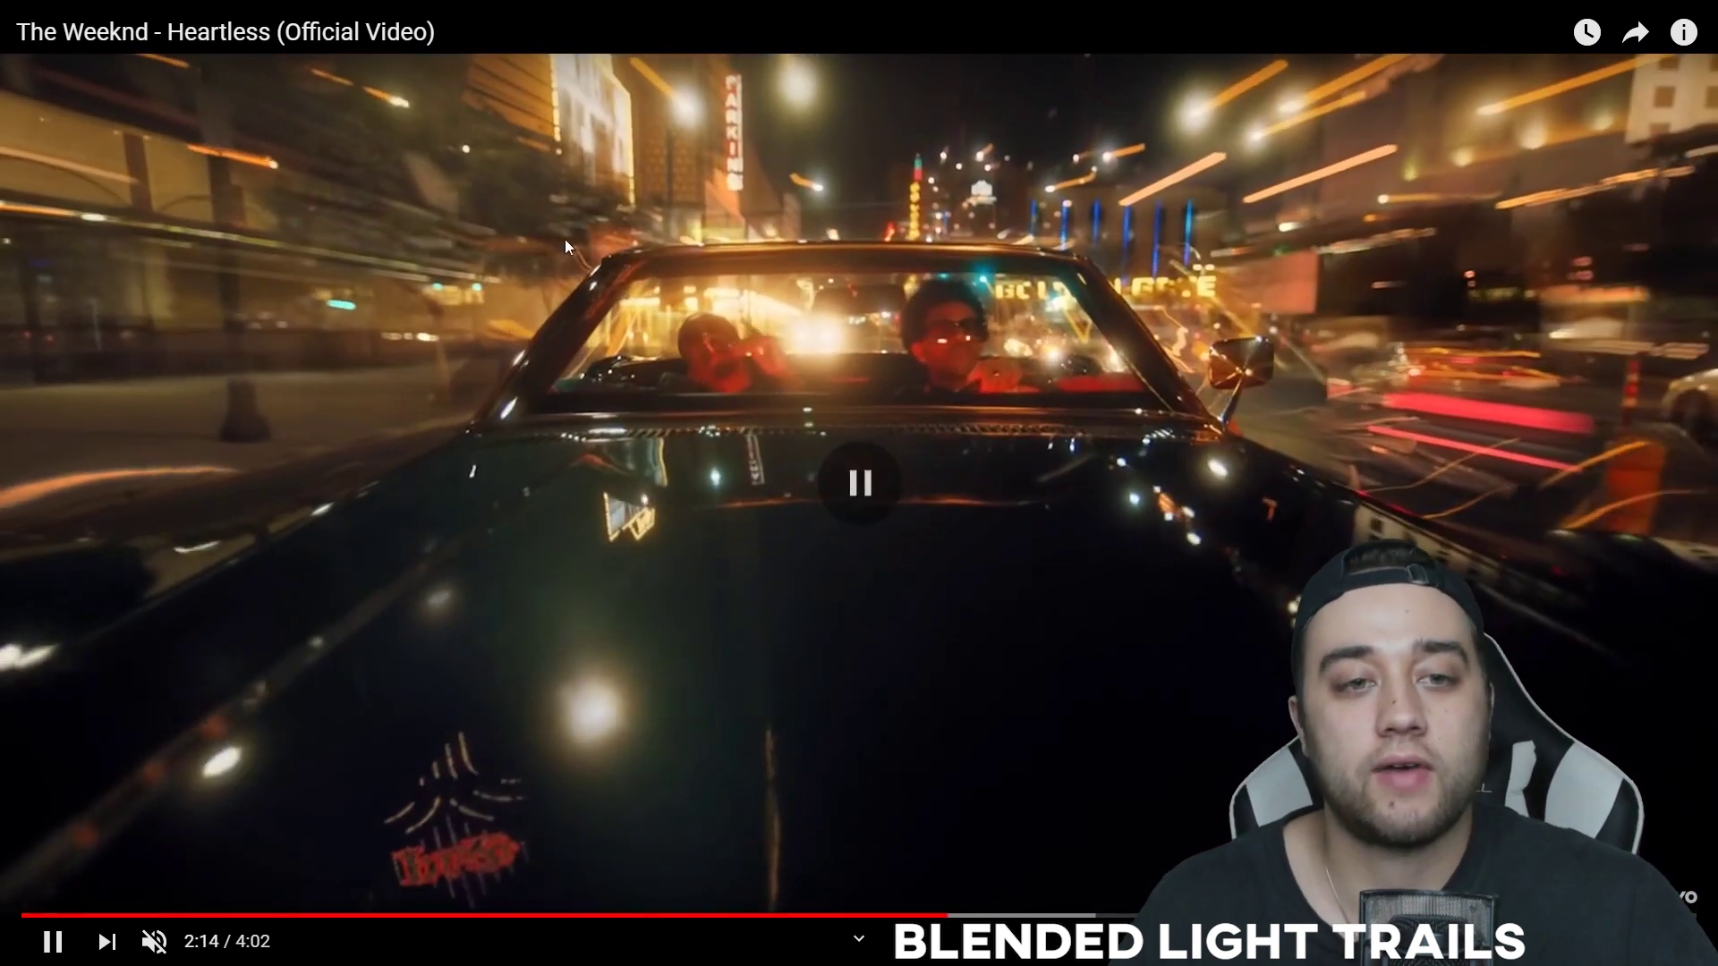
pyautogui.press(',')
pyautogui.press(',')
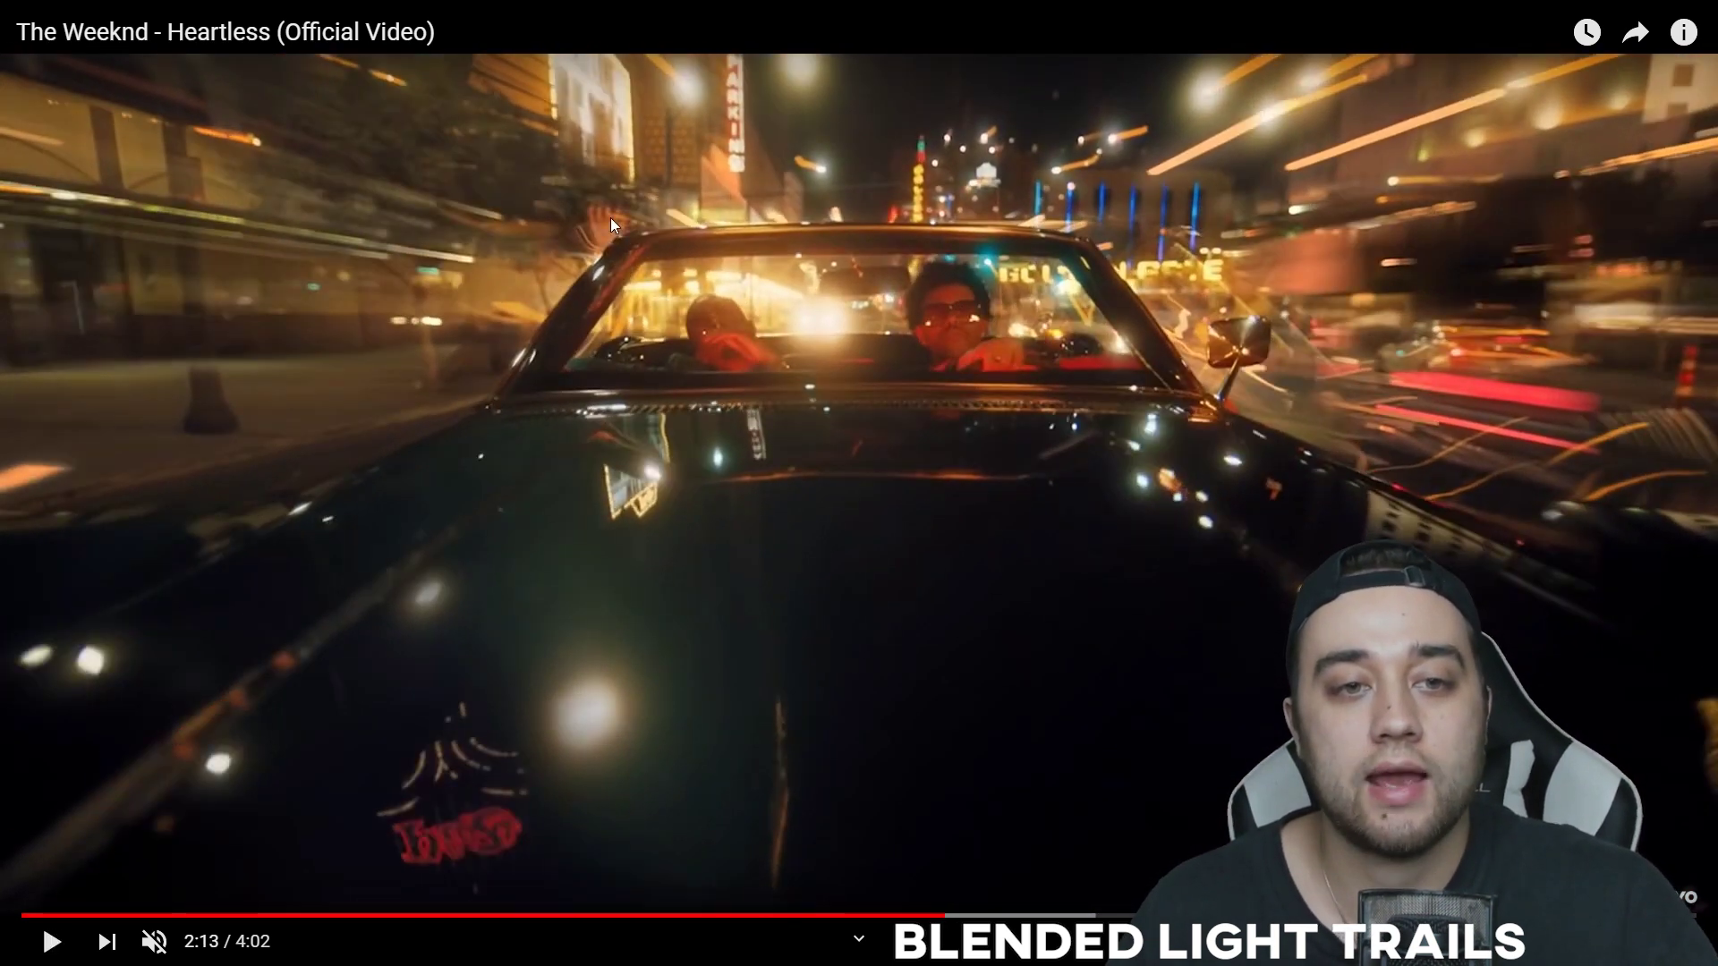
# - Play the car shot to its end near 2:16, and step back frame by frame to 2:14, studying how the light trails blend
pyautogui.press('space')
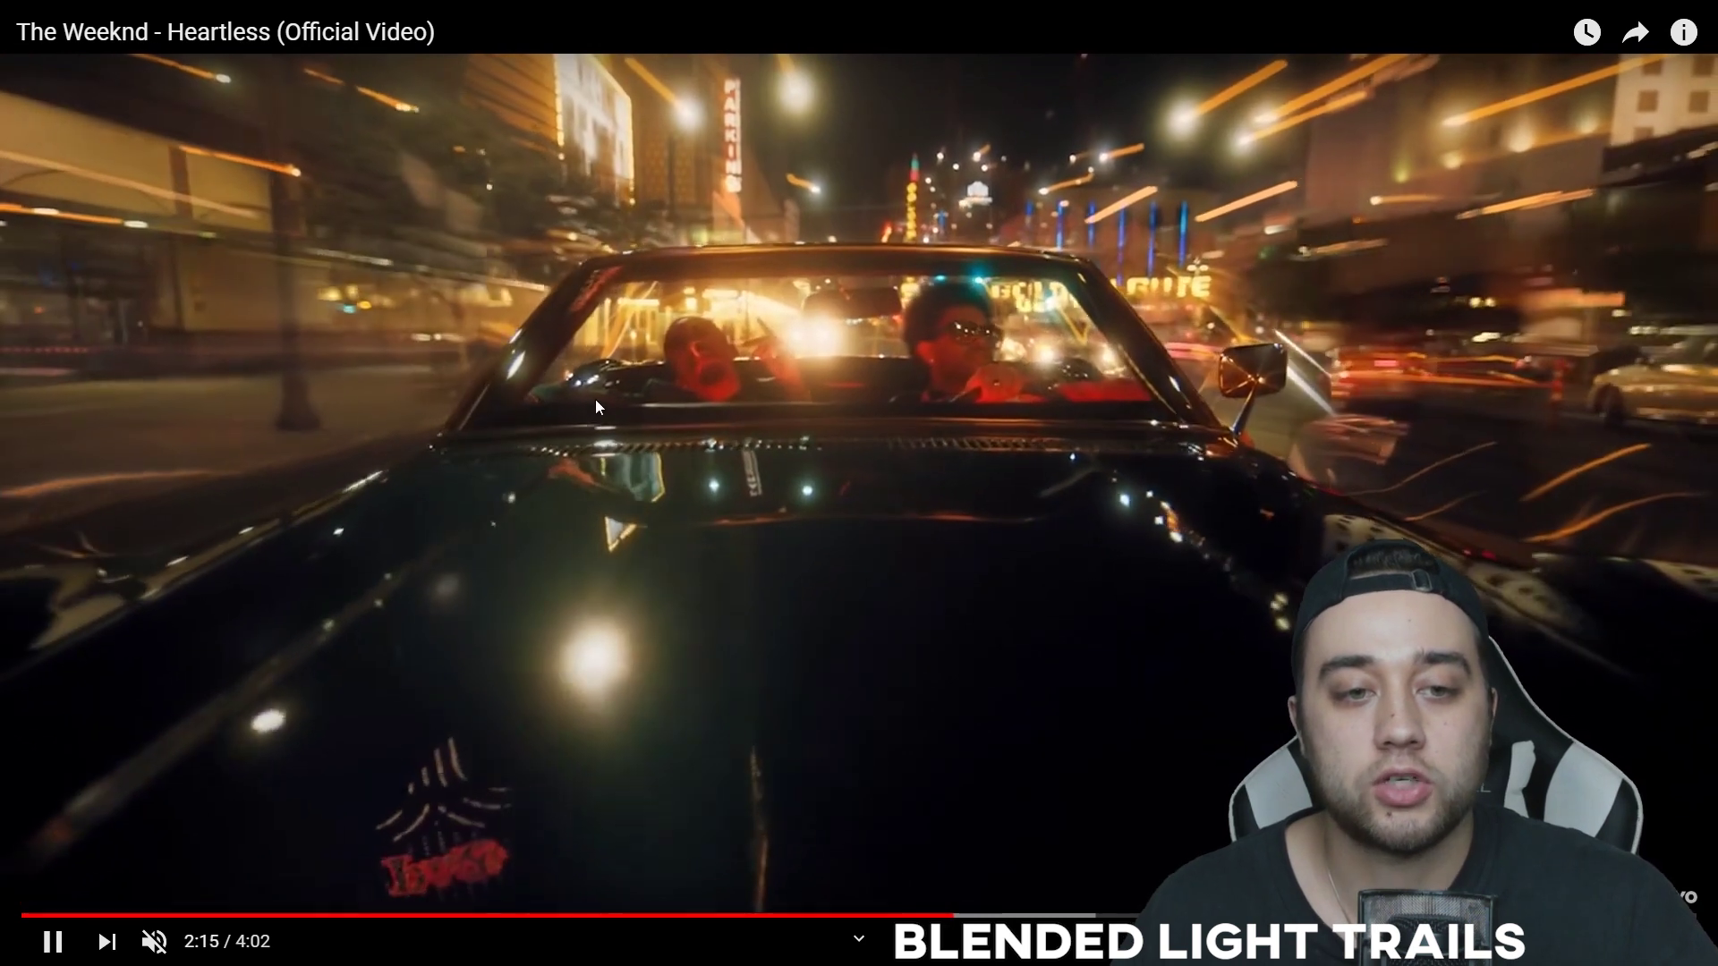
pyautogui.press('space')
pyautogui.press(',')
pyautogui.press(',')
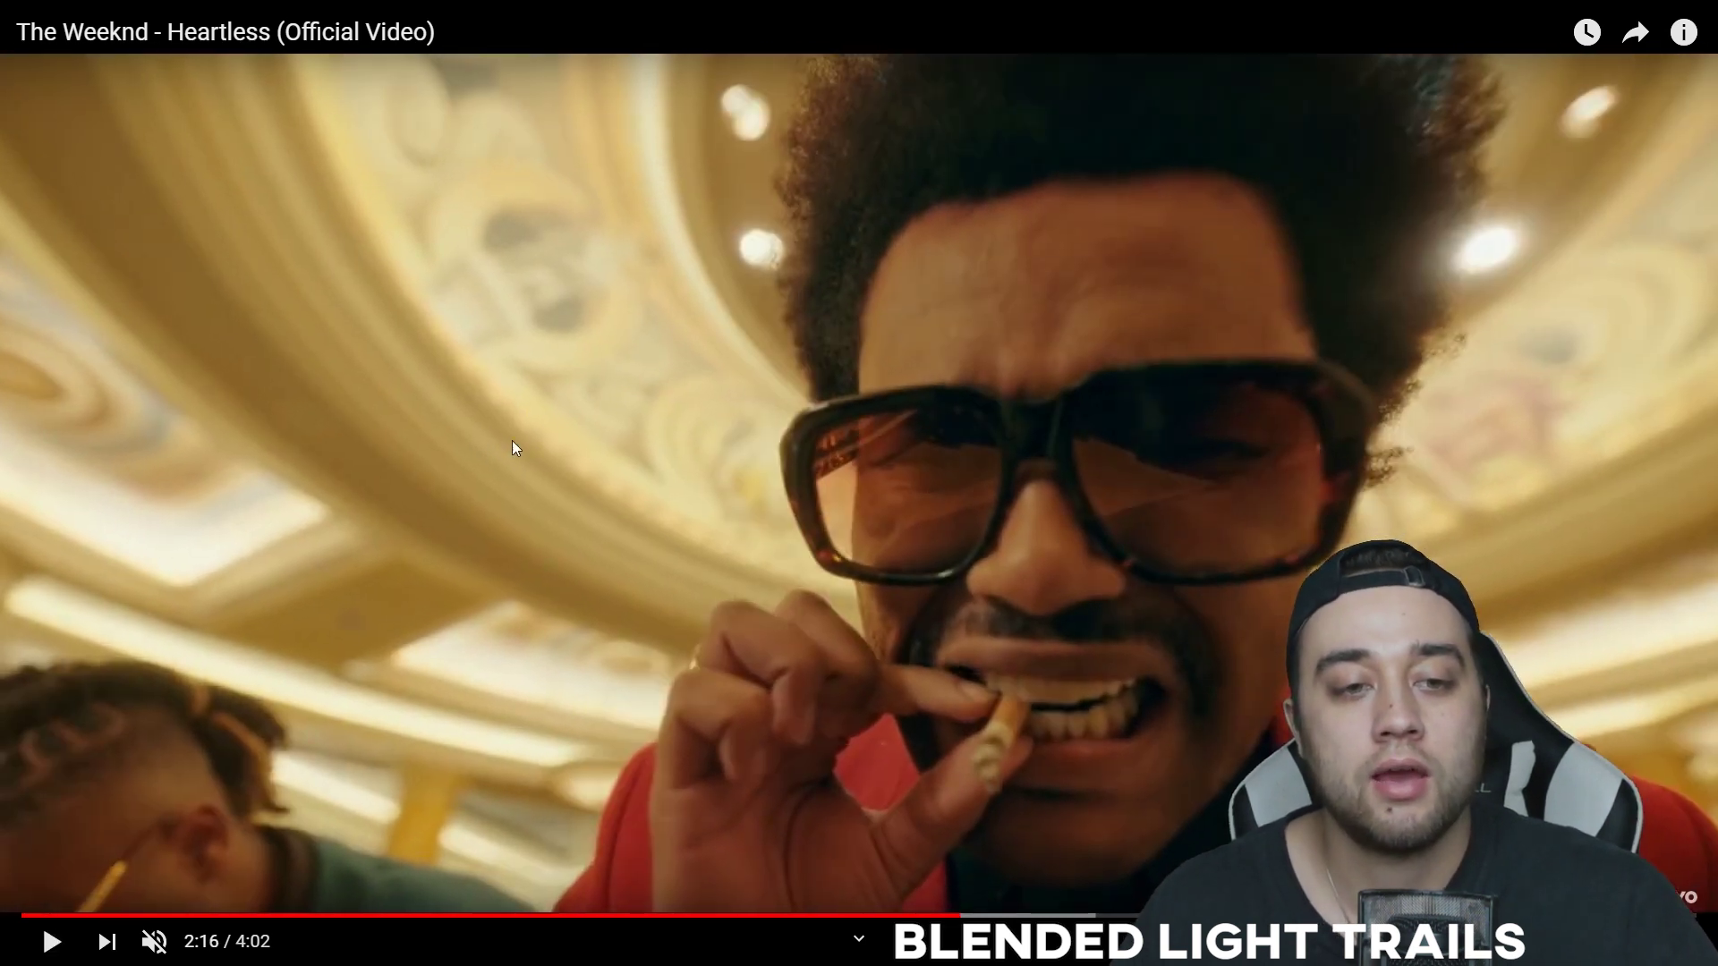
pyautogui.press(',')
pyautogui.press(',')
pyautogui.press(',')
pyautogui.press(',')
pyautogui.press(',')
pyautogui.press(',')
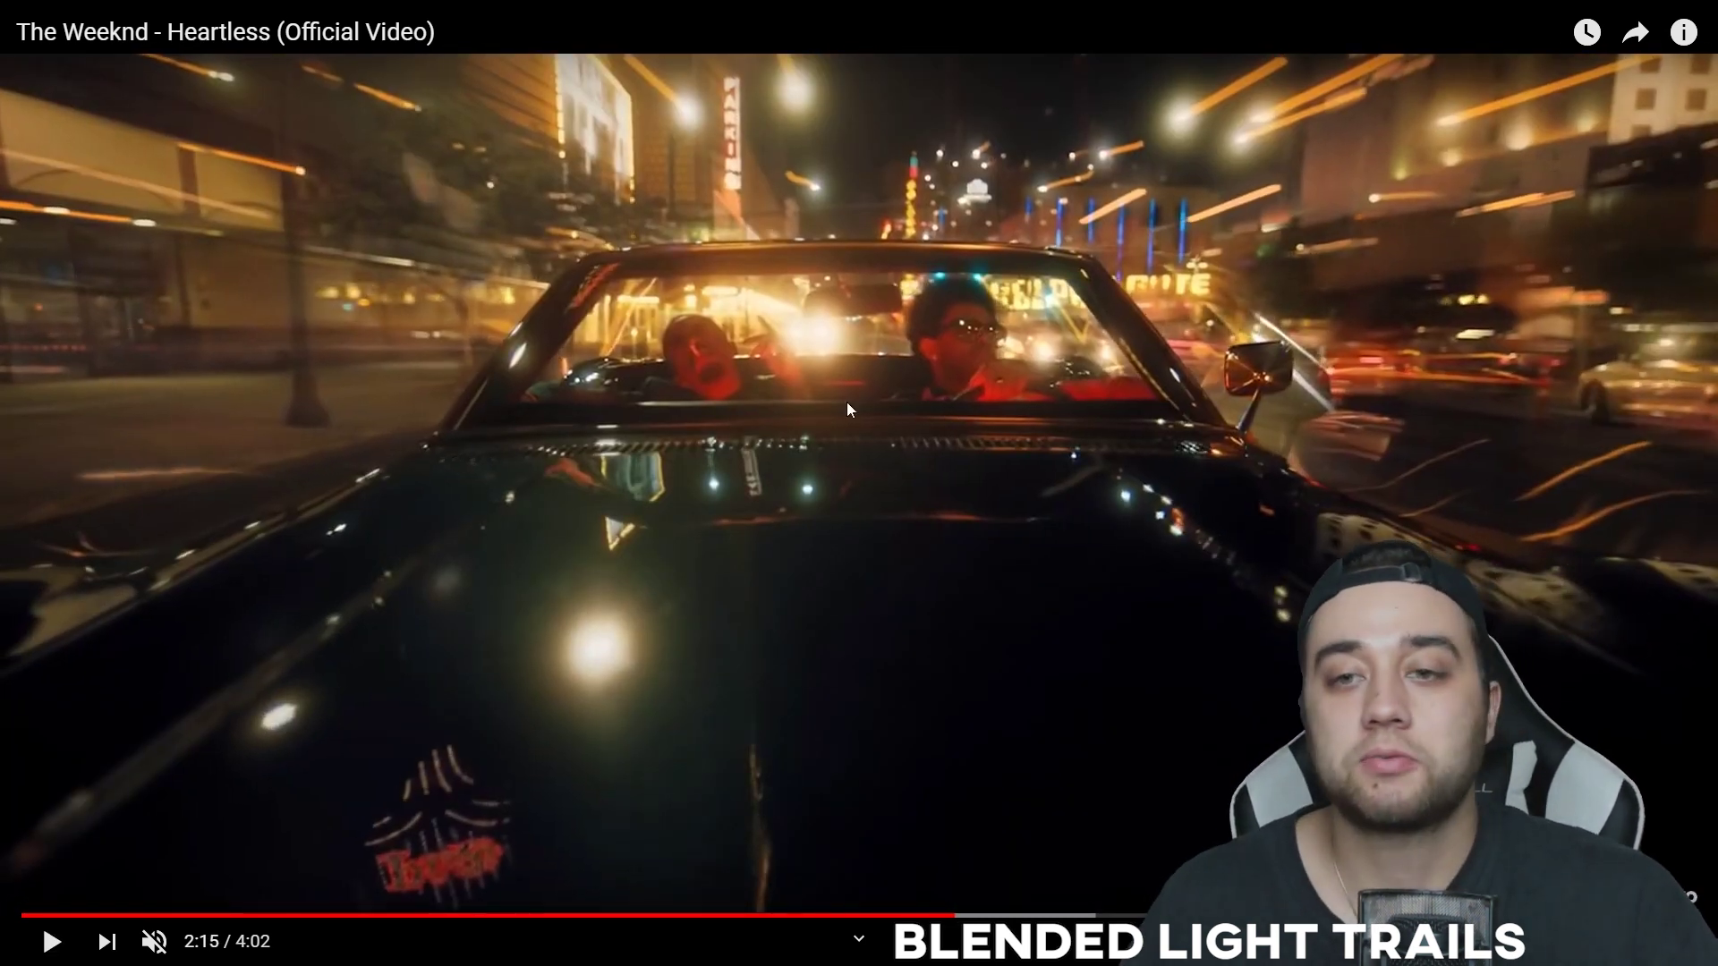
pyautogui.press(',')
pyautogui.press(',')
pyautogui.press(',')
pyautogui.press(',')
pyautogui.press(',')
pyautogui.press(',')
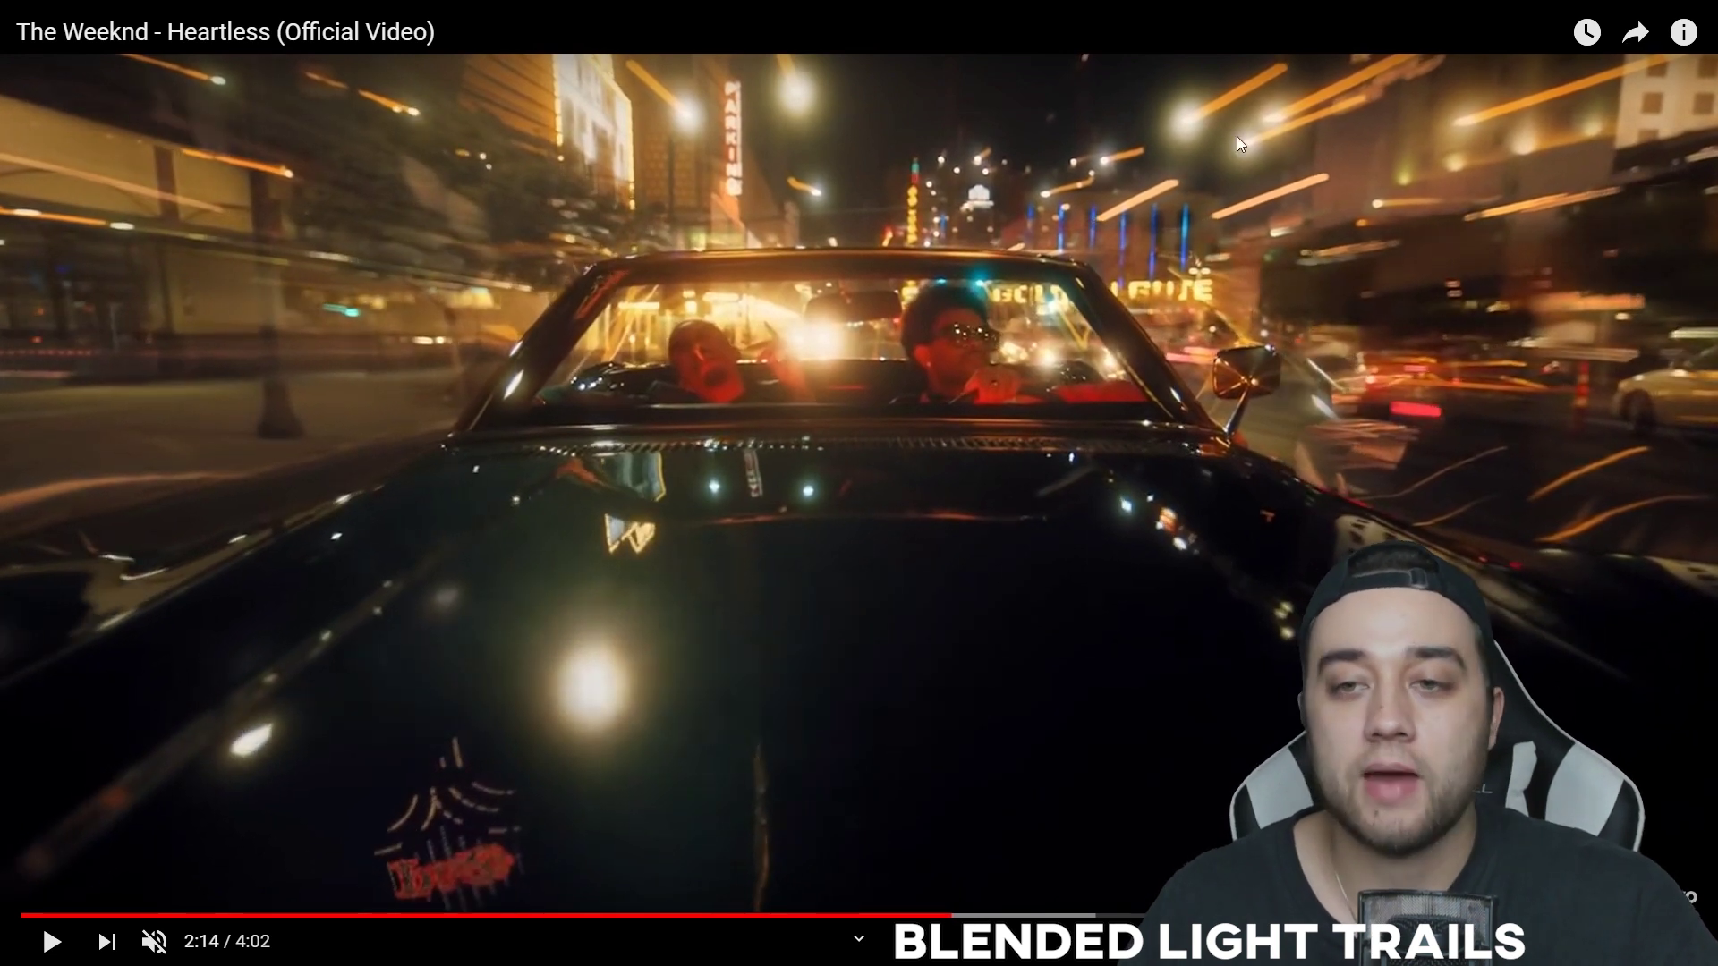
pyautogui.press(',')
pyautogui.press(',')
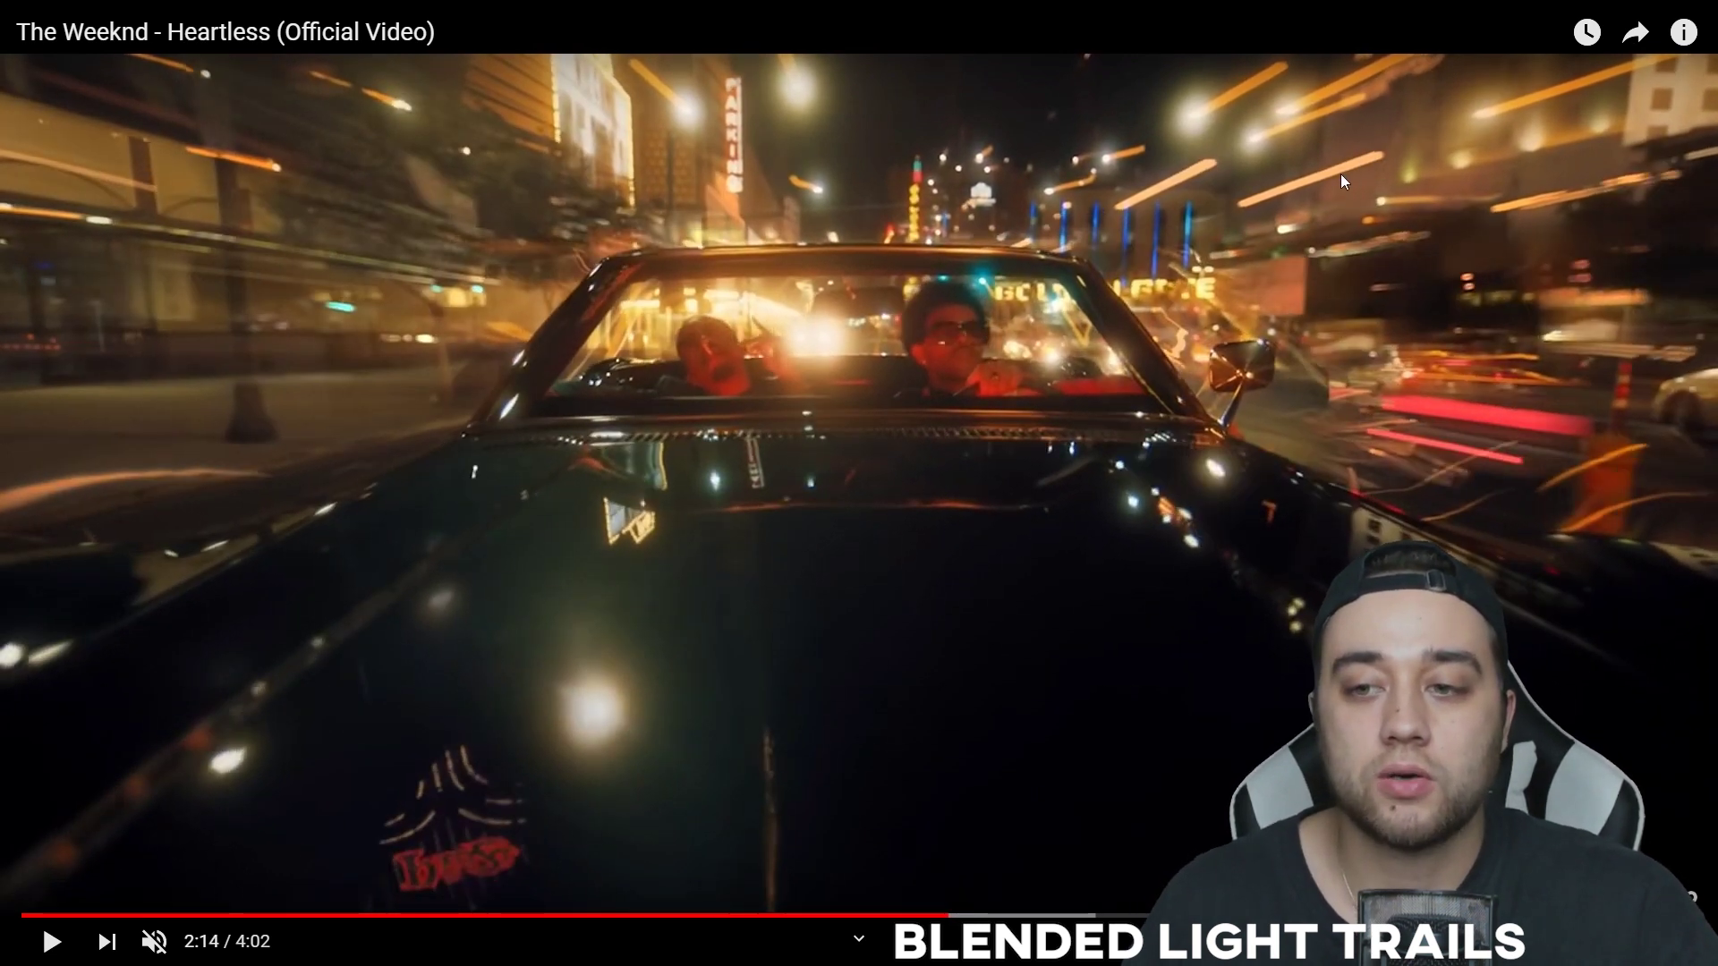
# - Replay the car shot from 2:12 and again from 2:13, pausing at 2:15 to examine the light trails
pyautogui.click(942, 916)
pyautogui.click(933, 916)
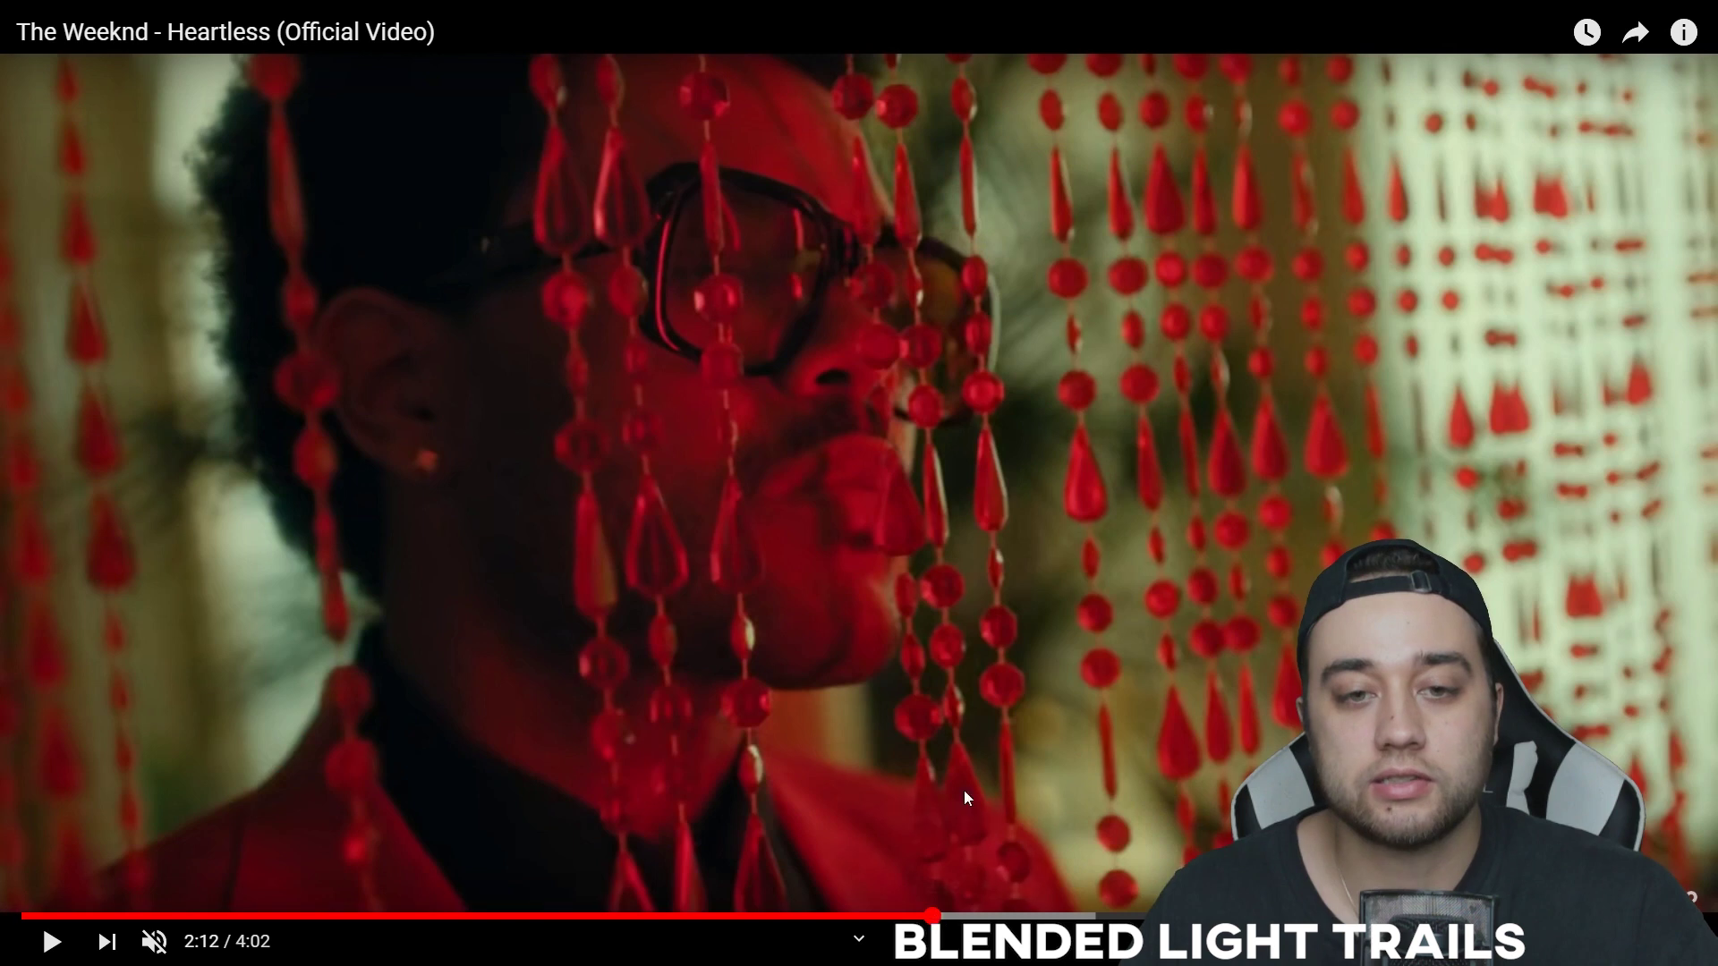
pyautogui.click(934, 766)
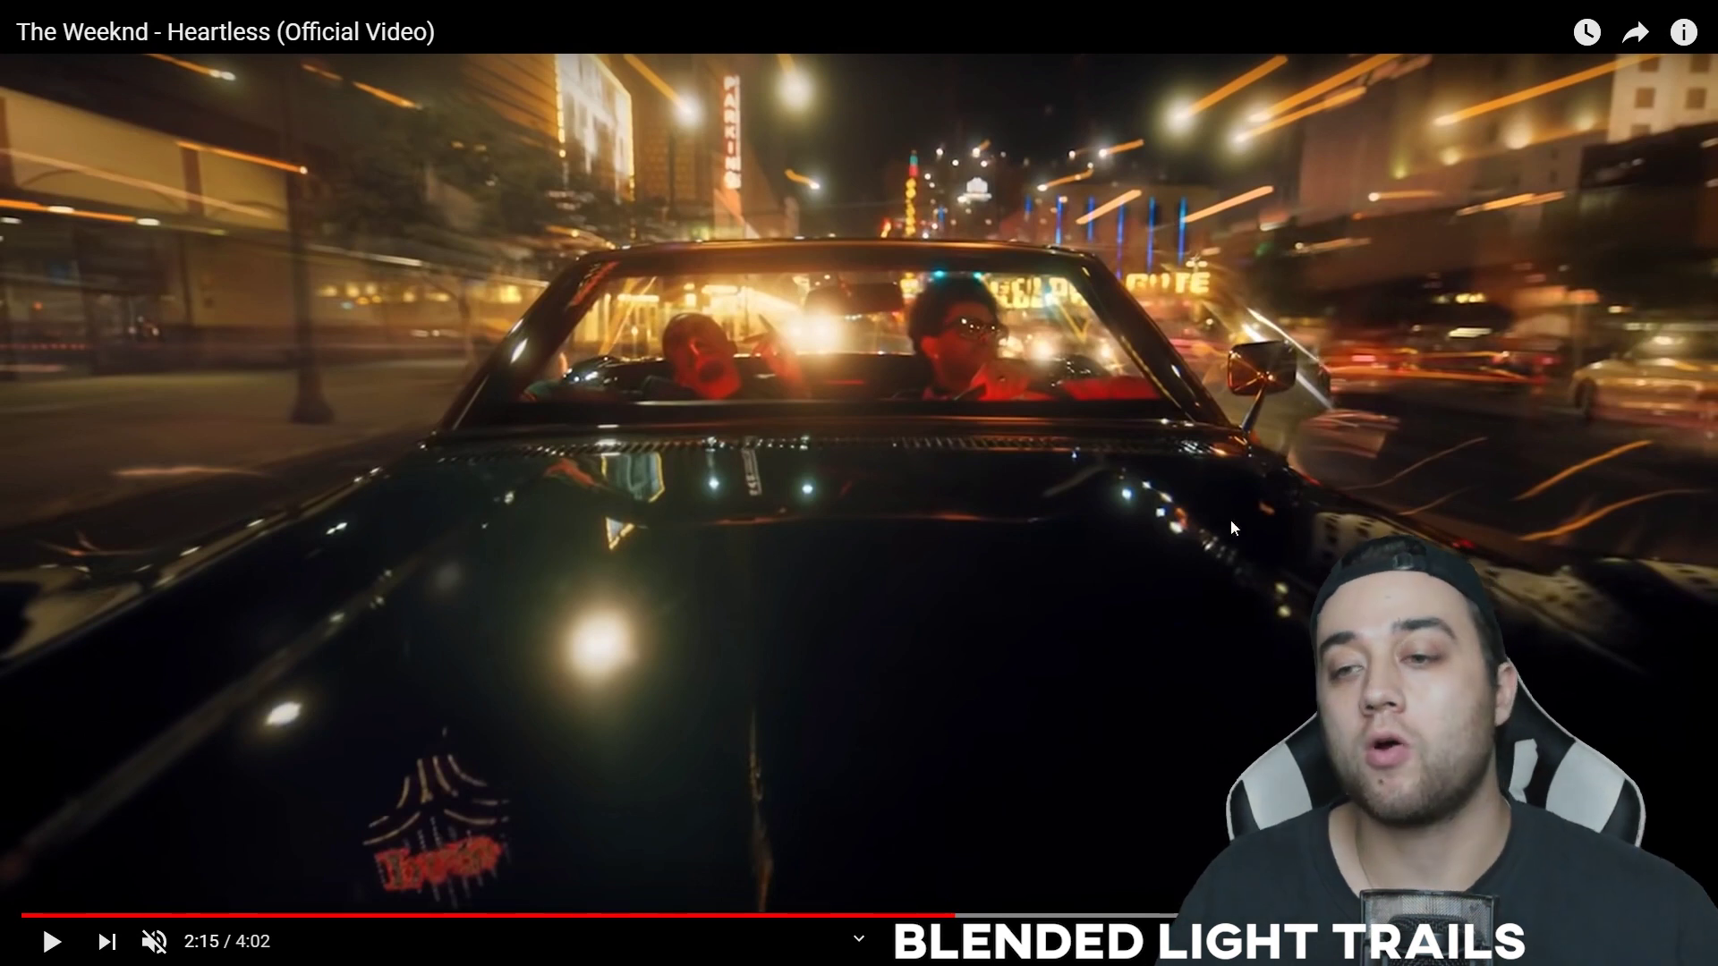
pyautogui.click(51, 957)
pyautogui.click(51, 962)
pyautogui.click(942, 916)
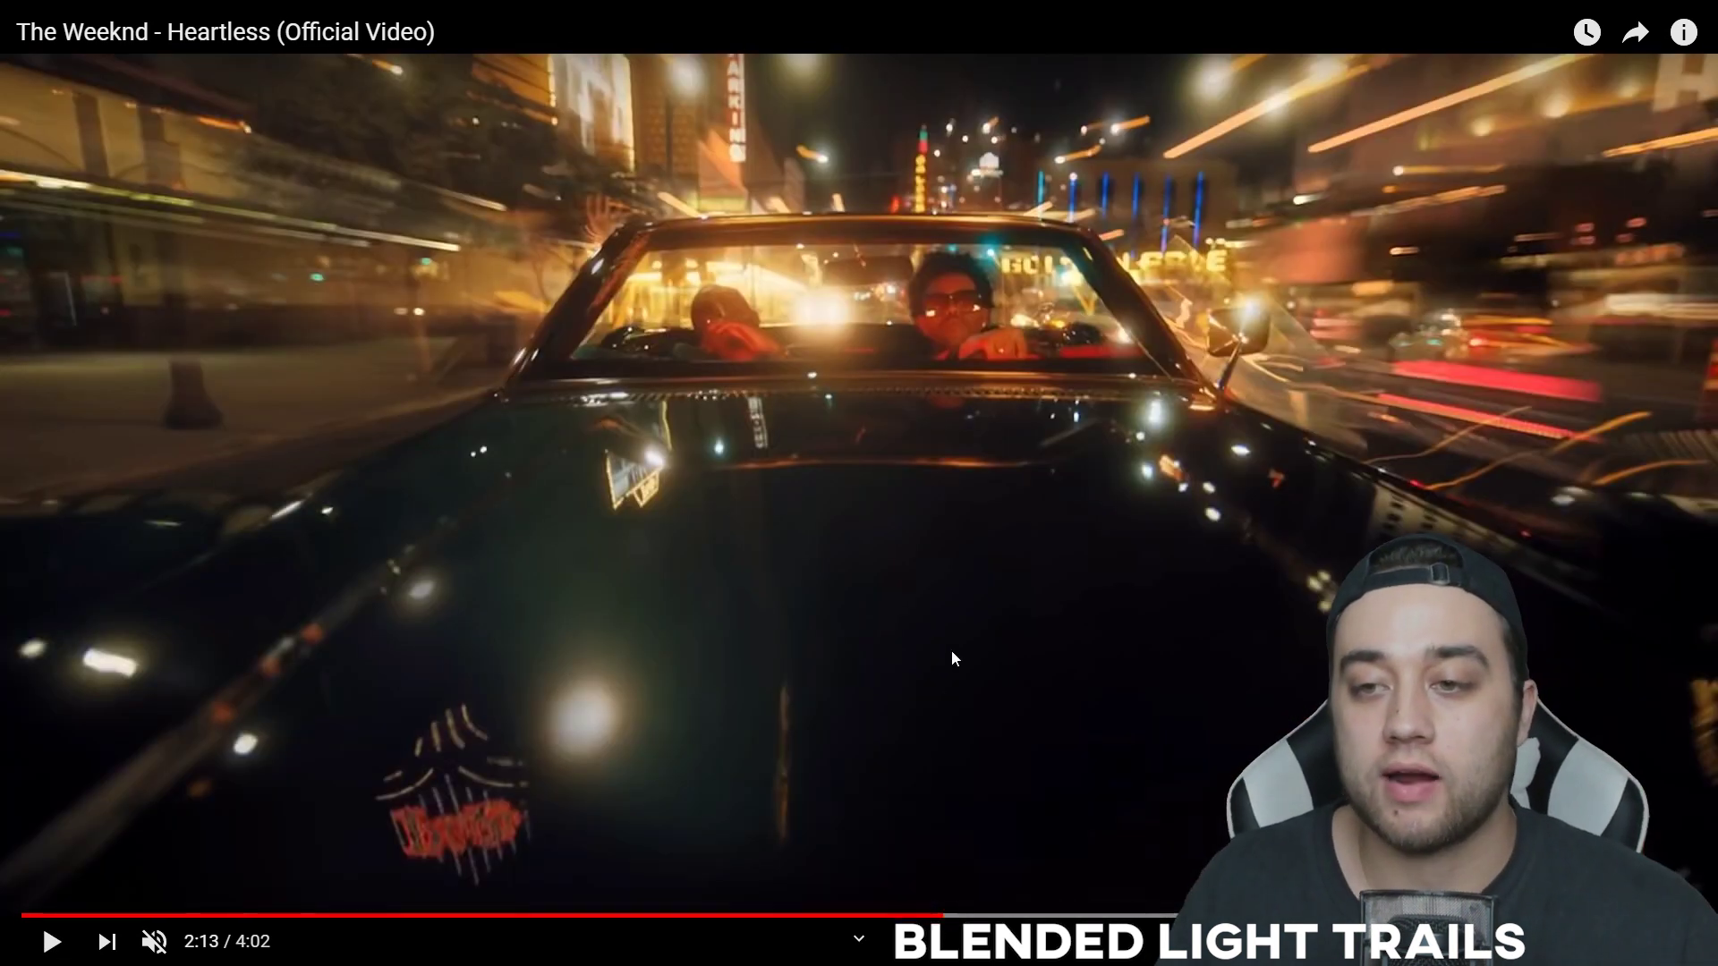
pyautogui.click(952, 652)
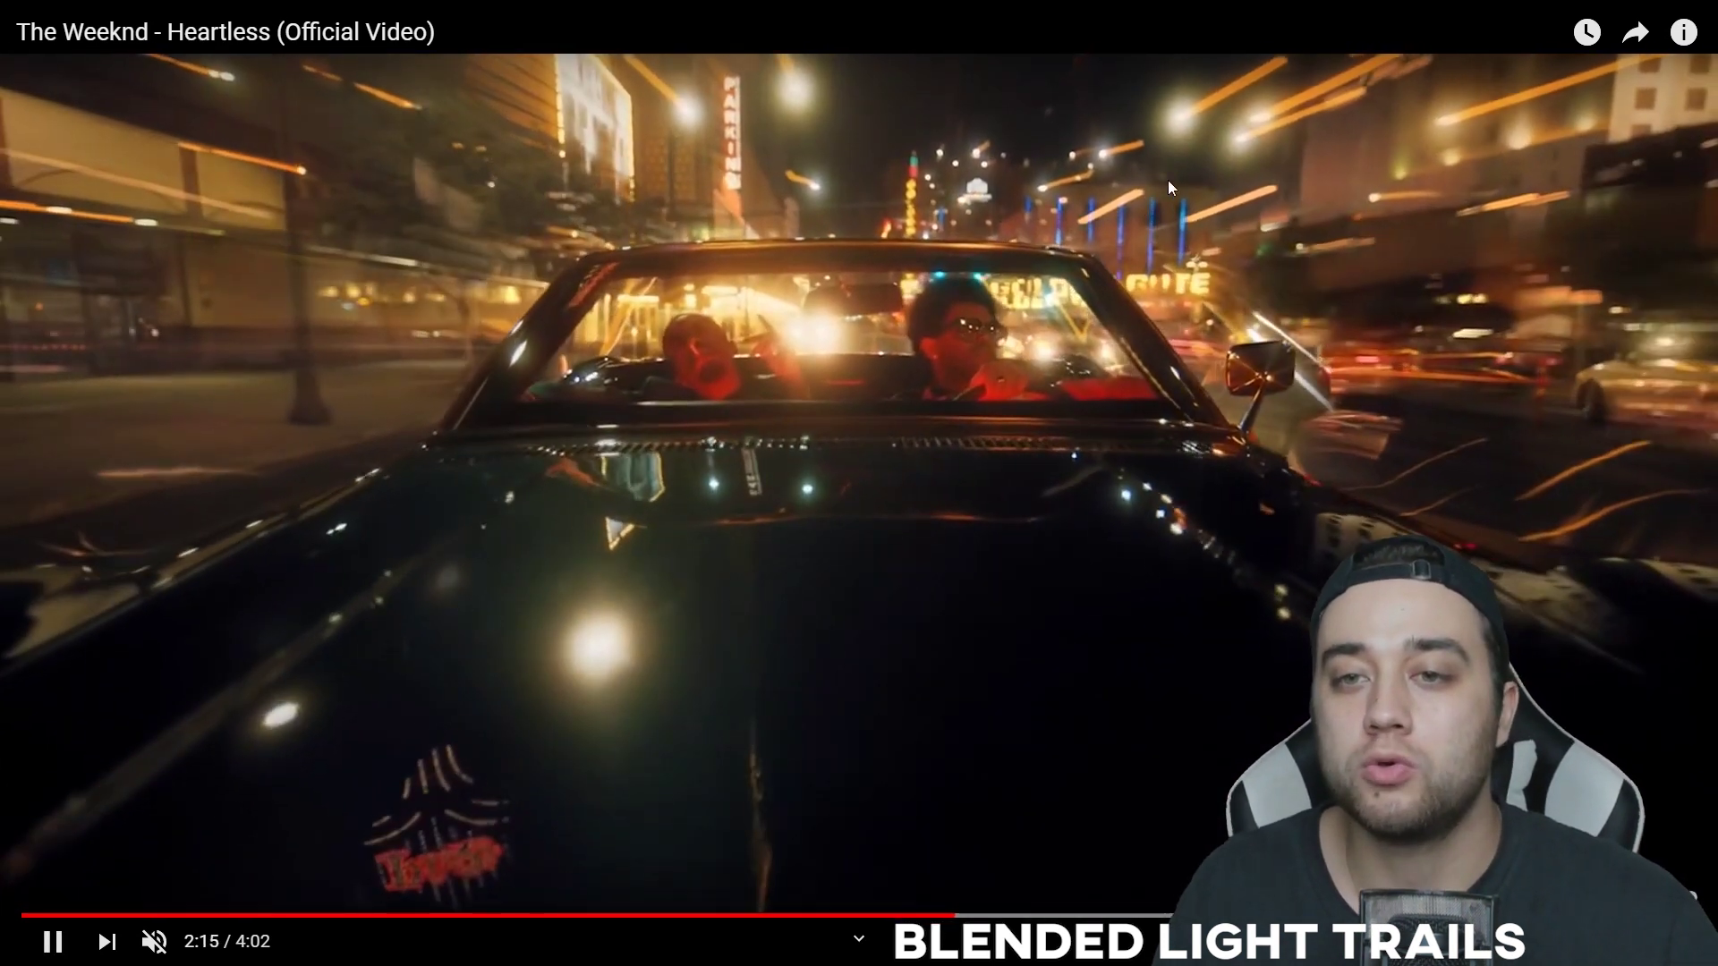
pyautogui.click(1194, 200)
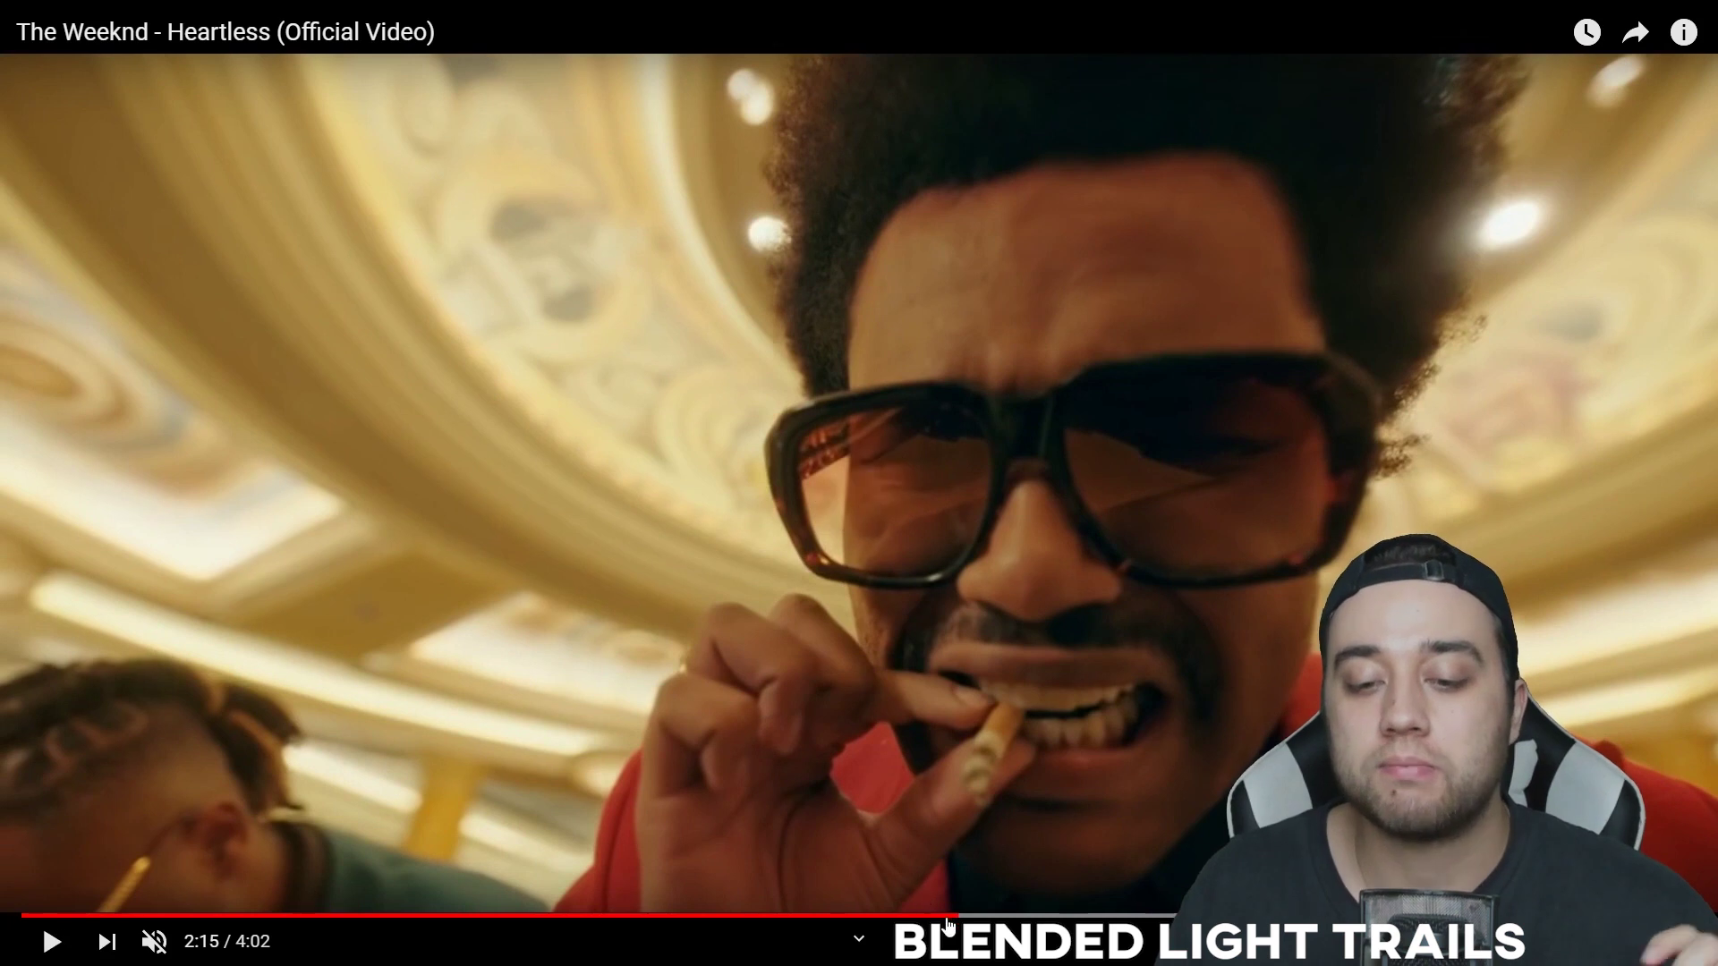
# - Return to 2:13 and play the car shot in short stretches, pausing at 2:14 and 2:15 to study the trails around the car
pyautogui.click(944, 915)
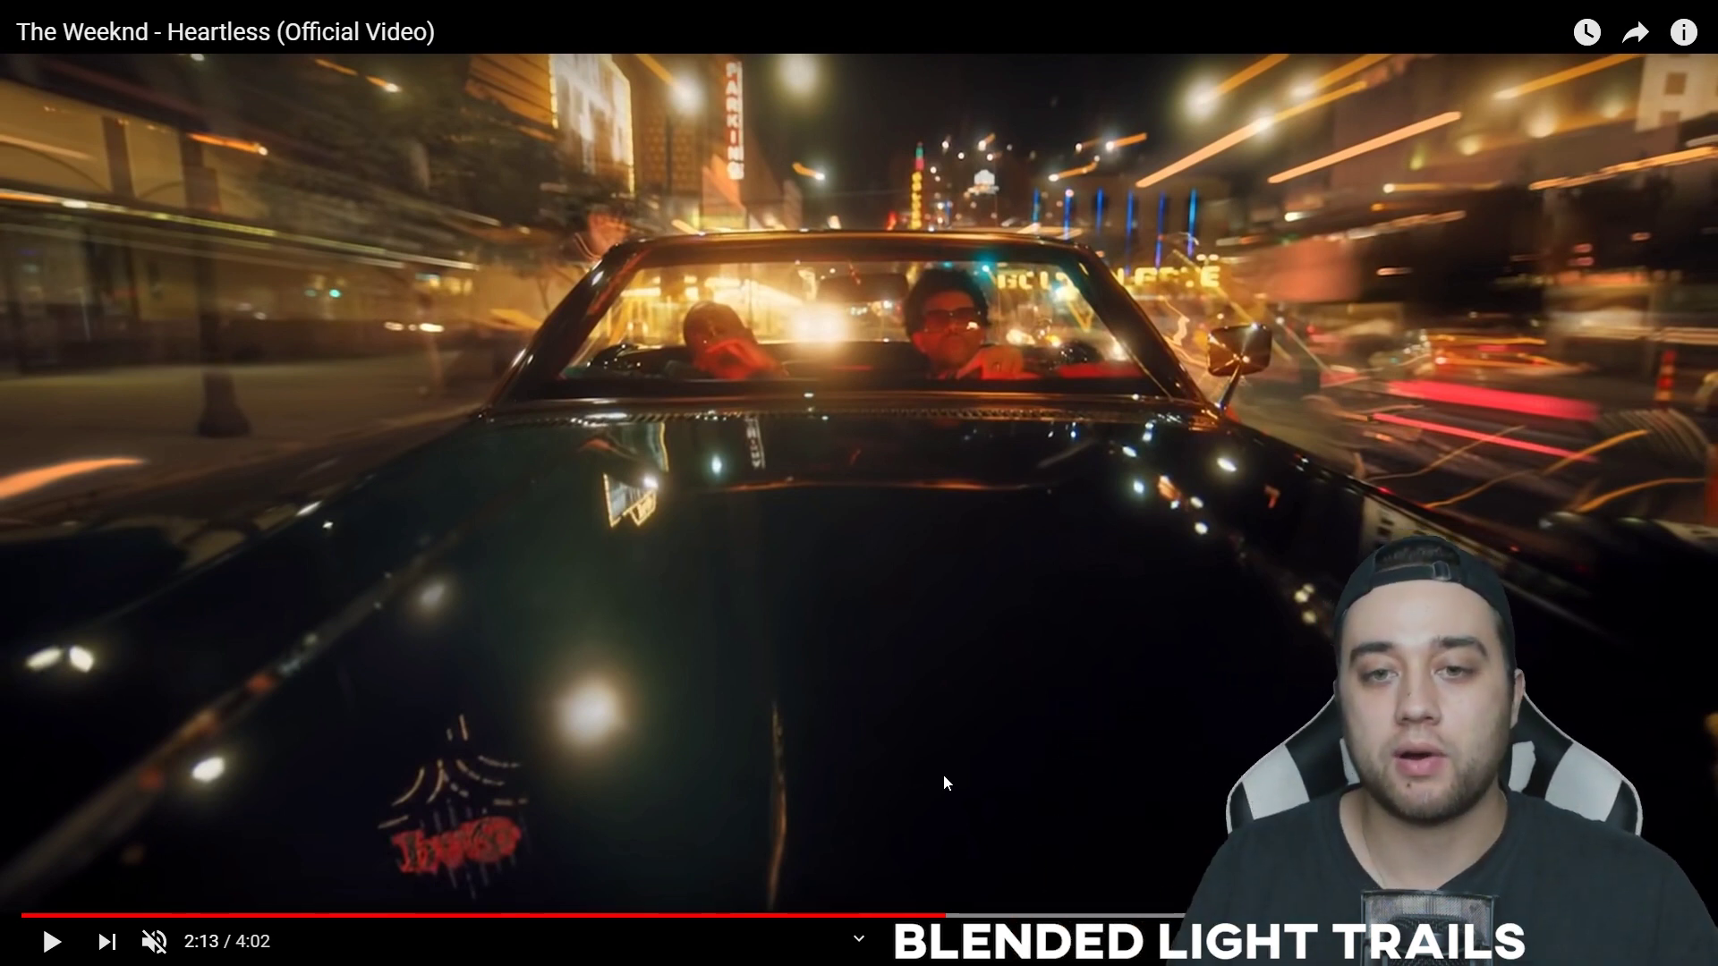
pyautogui.click(920, 916)
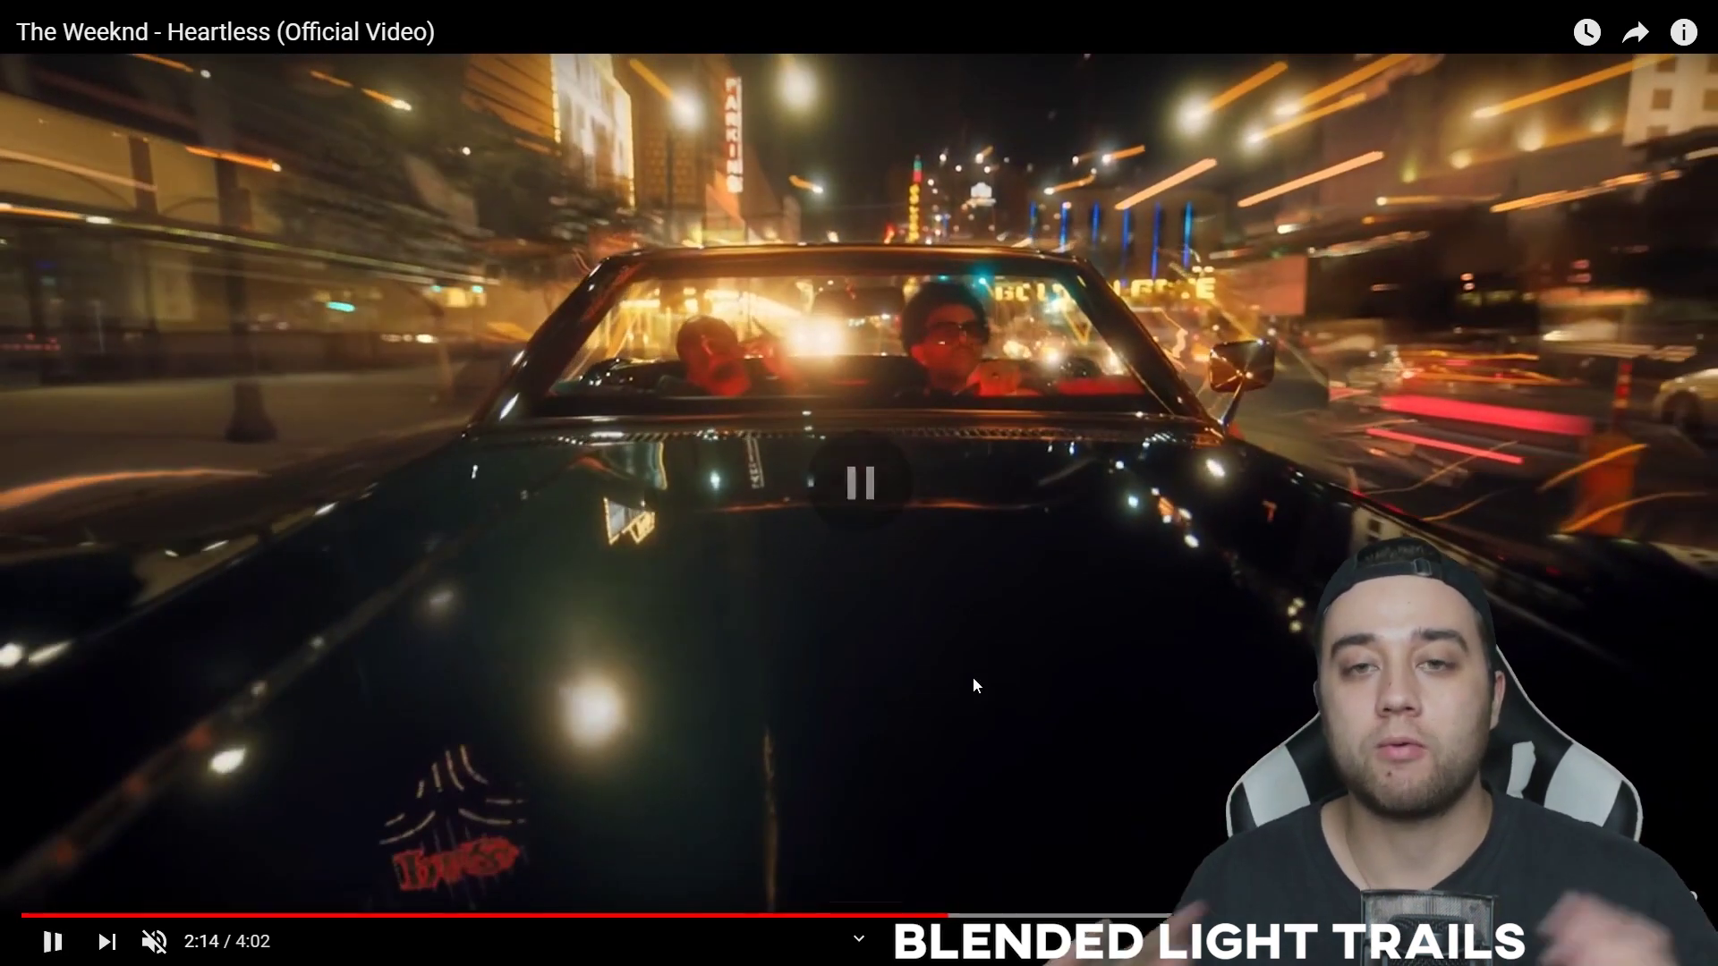
pyautogui.click(974, 679)
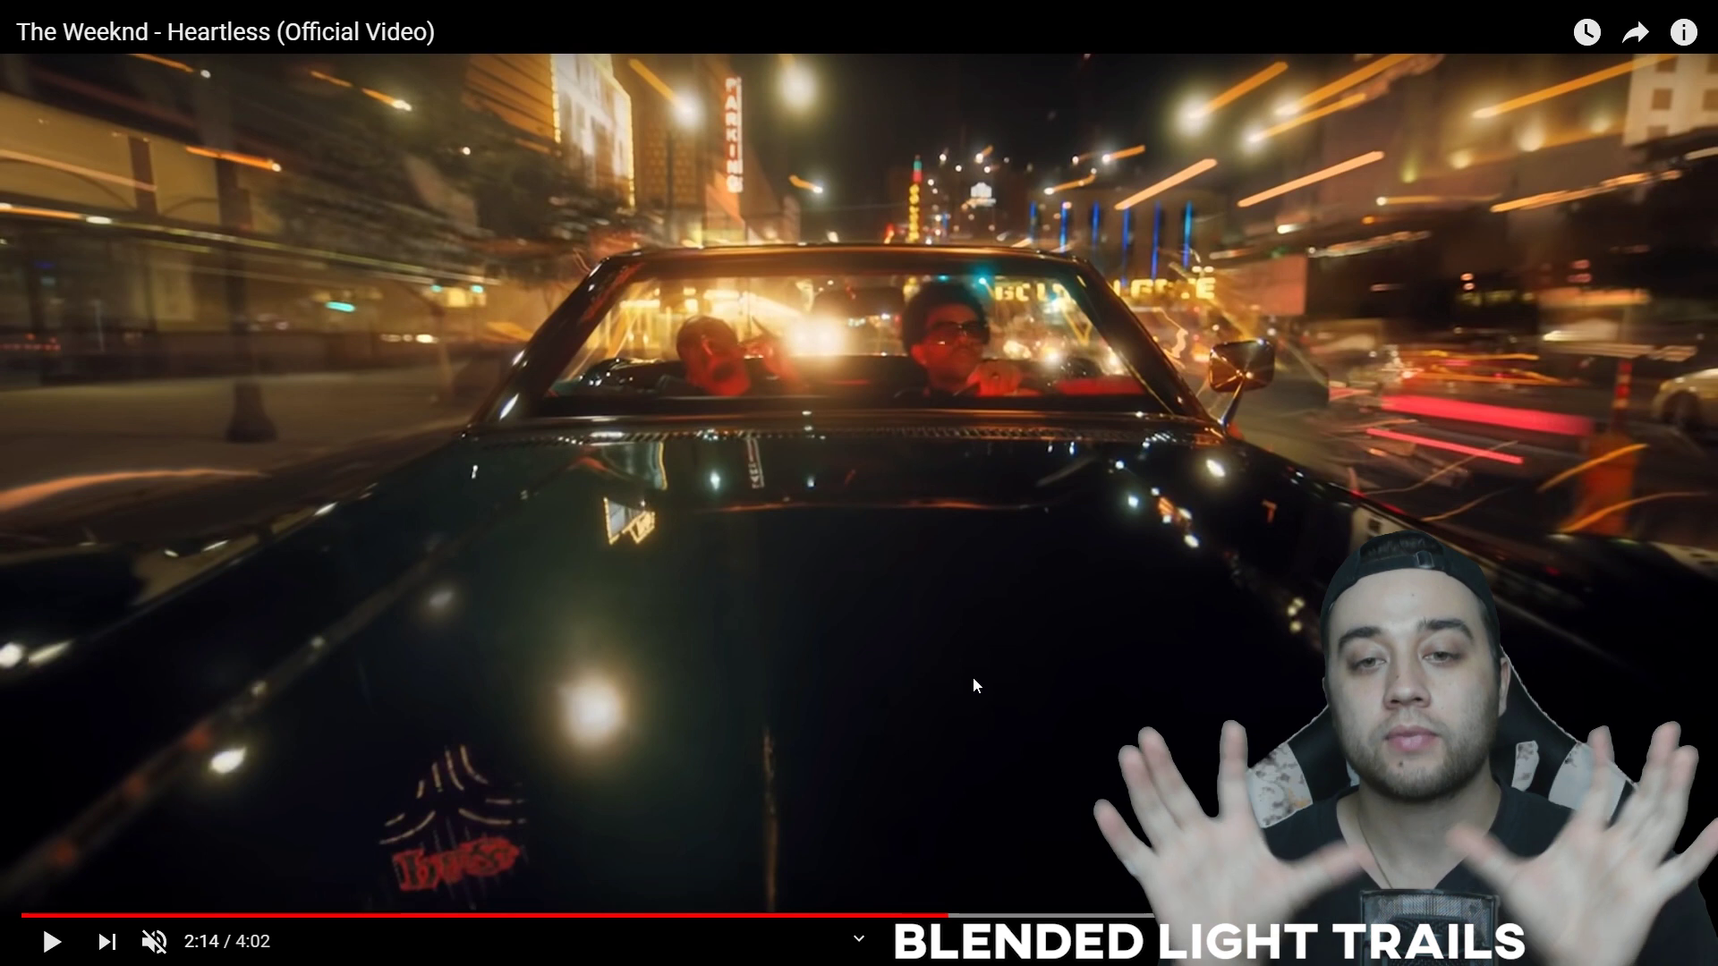
pyautogui.click(1069, 558)
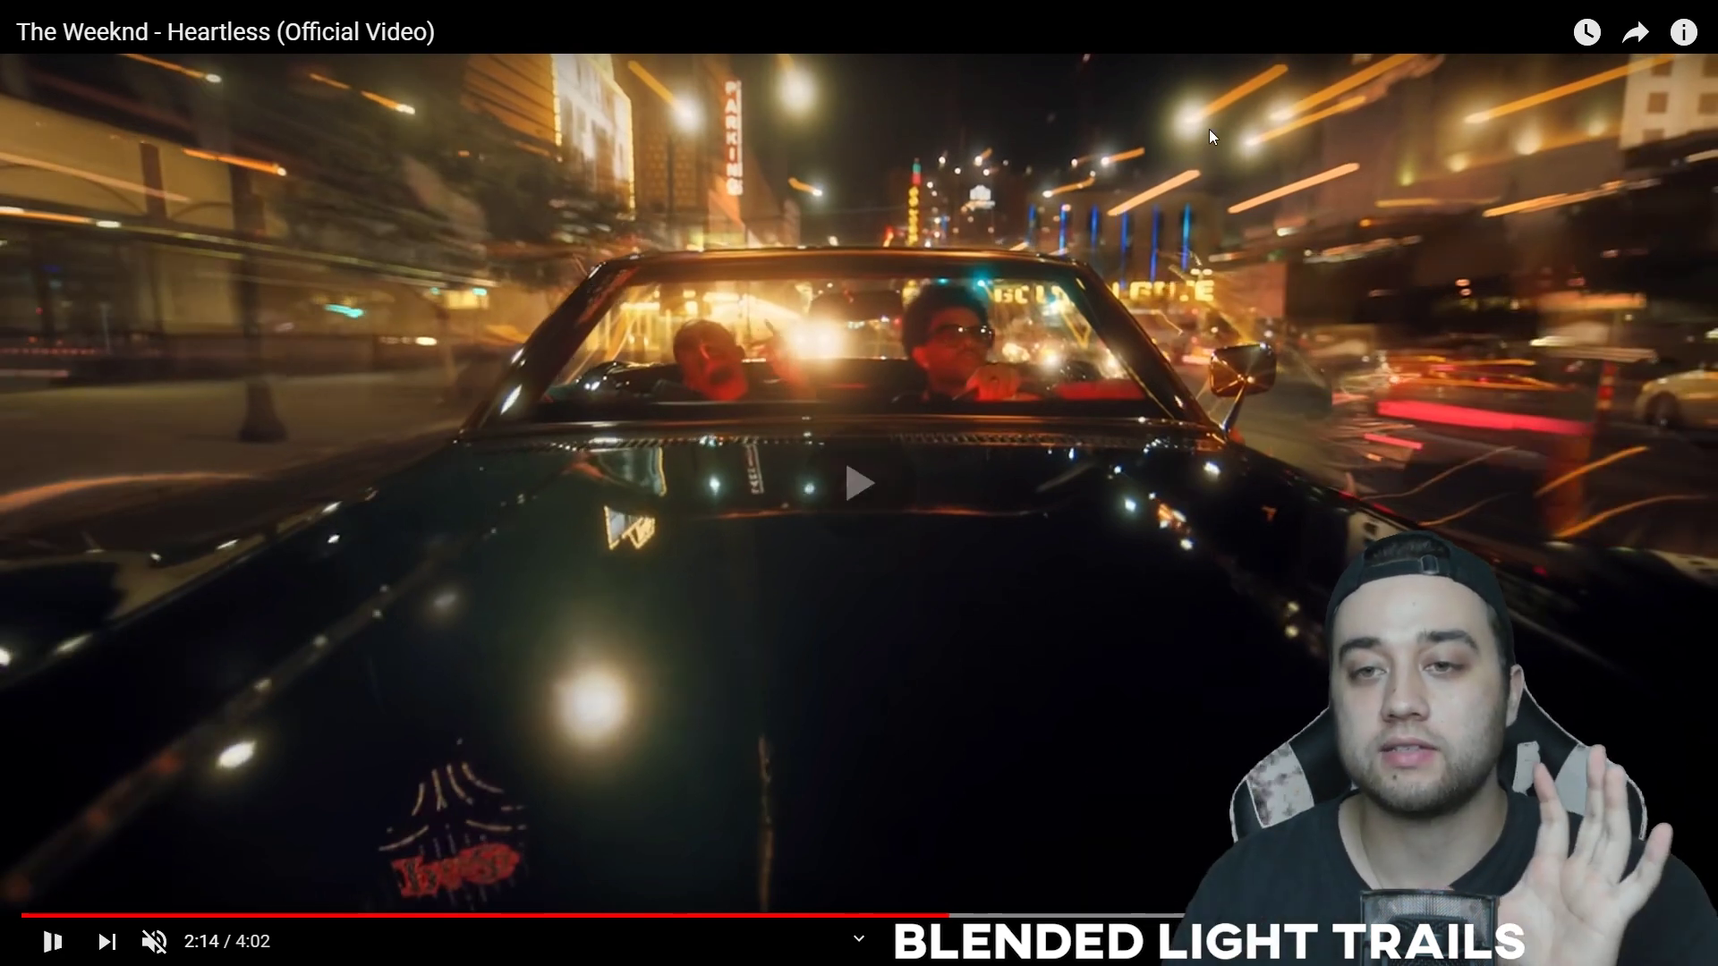
pyautogui.click(1287, 390)
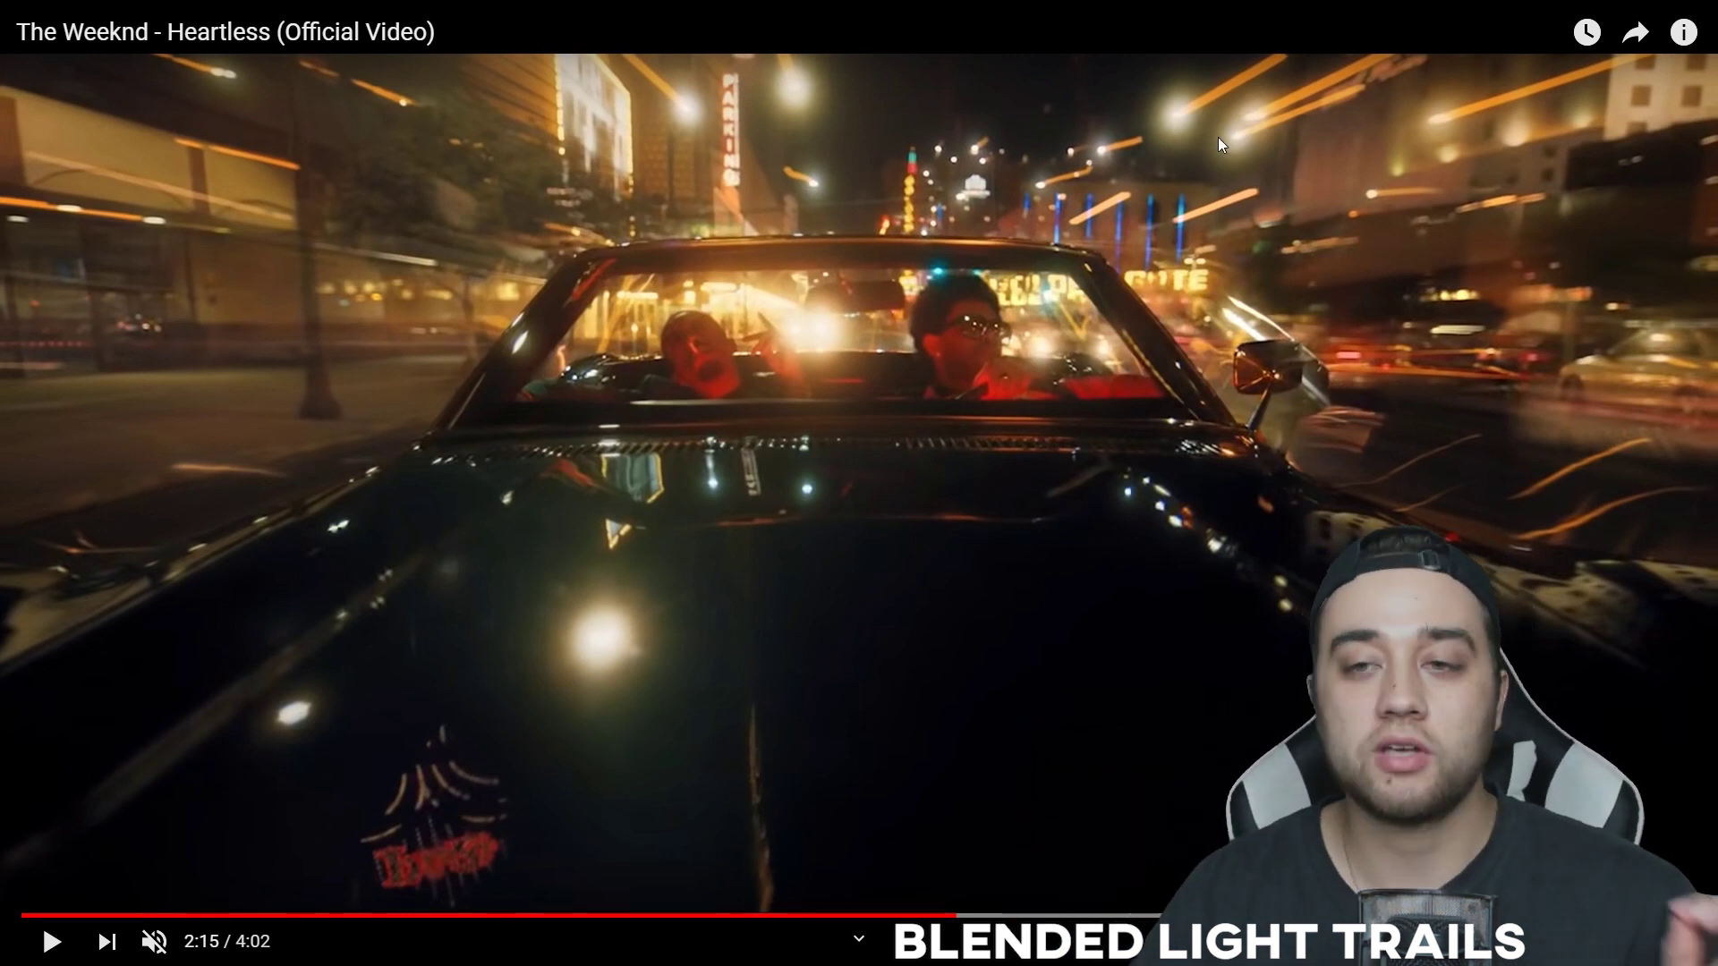
# - Leave the full-screen video, switch to Premiere Pro, and play back the separate running clip on V2 from near its start
pyautogui.doubleClick(1205, 203)
pyautogui.click(548, 947)
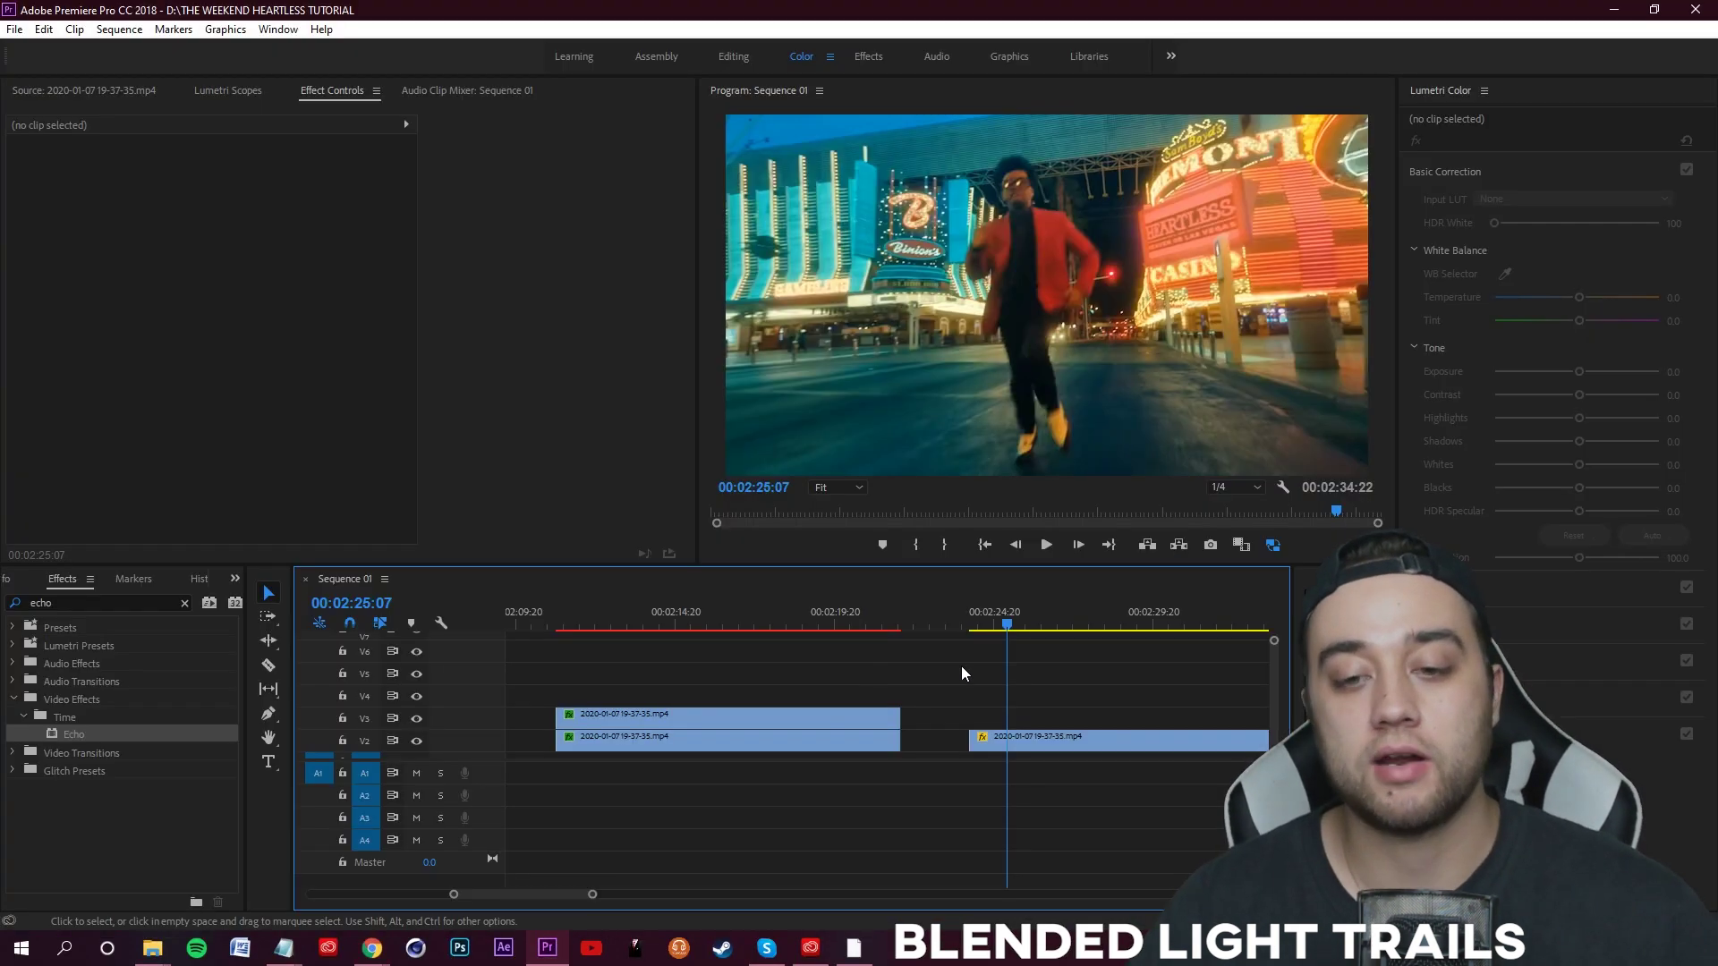
pyautogui.scroll(2, 1100, 673)
pyautogui.press('space')
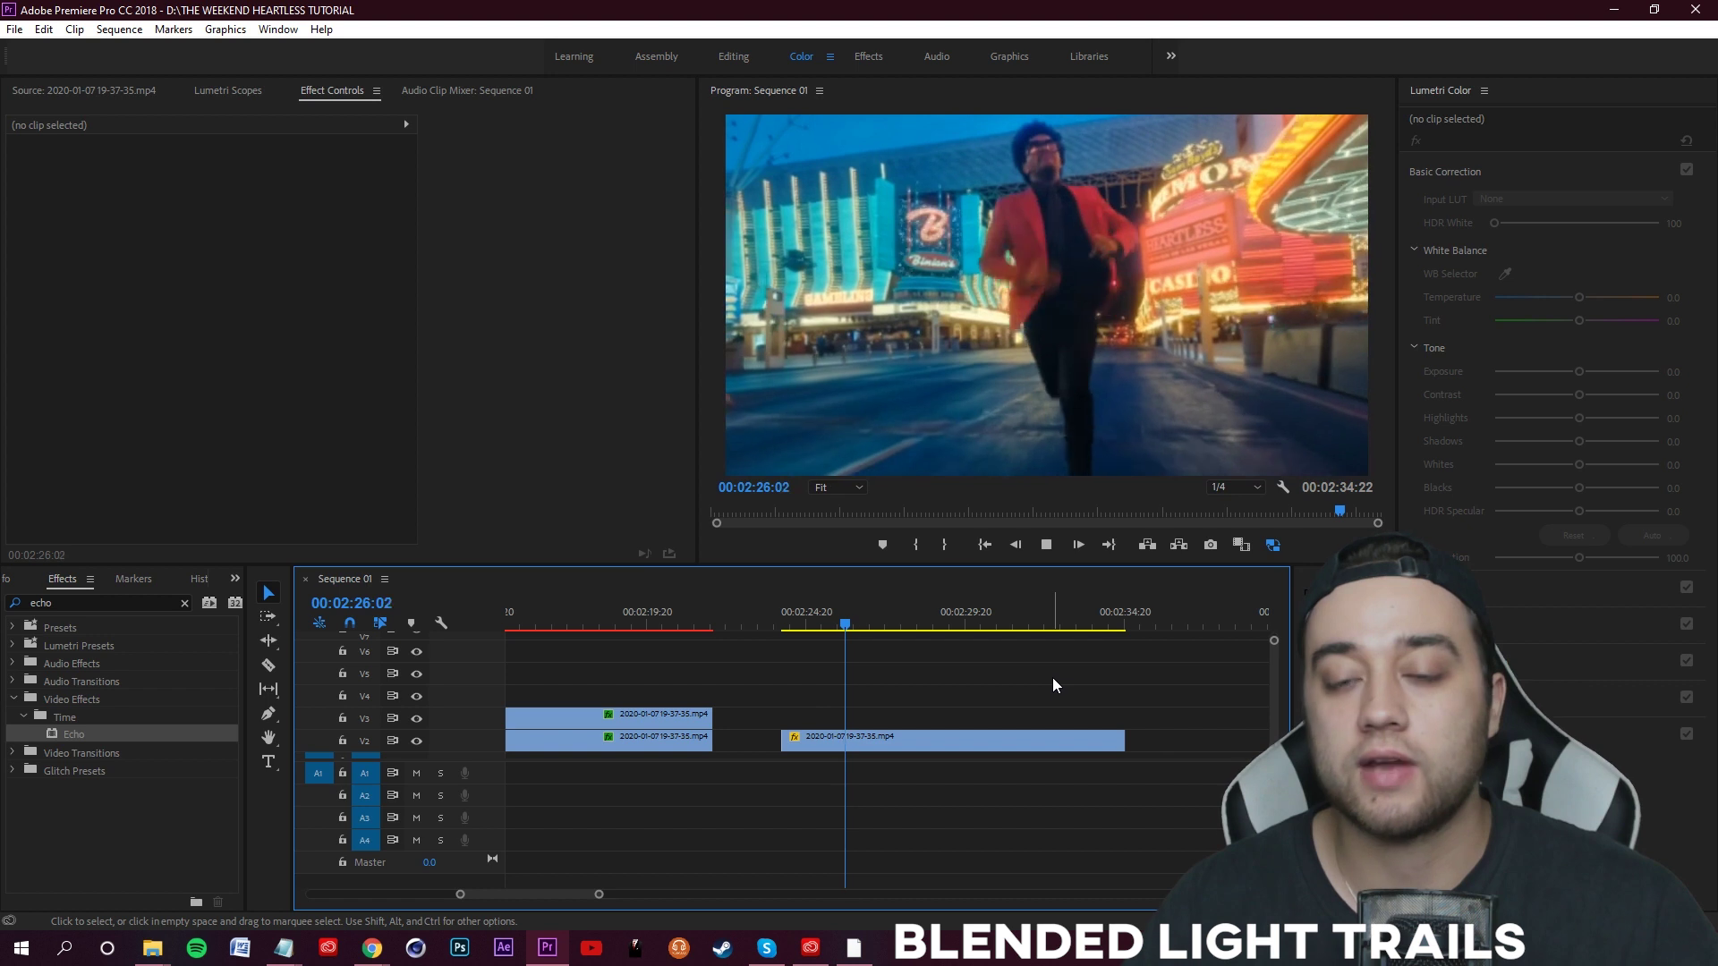
pyautogui.click(811, 627)
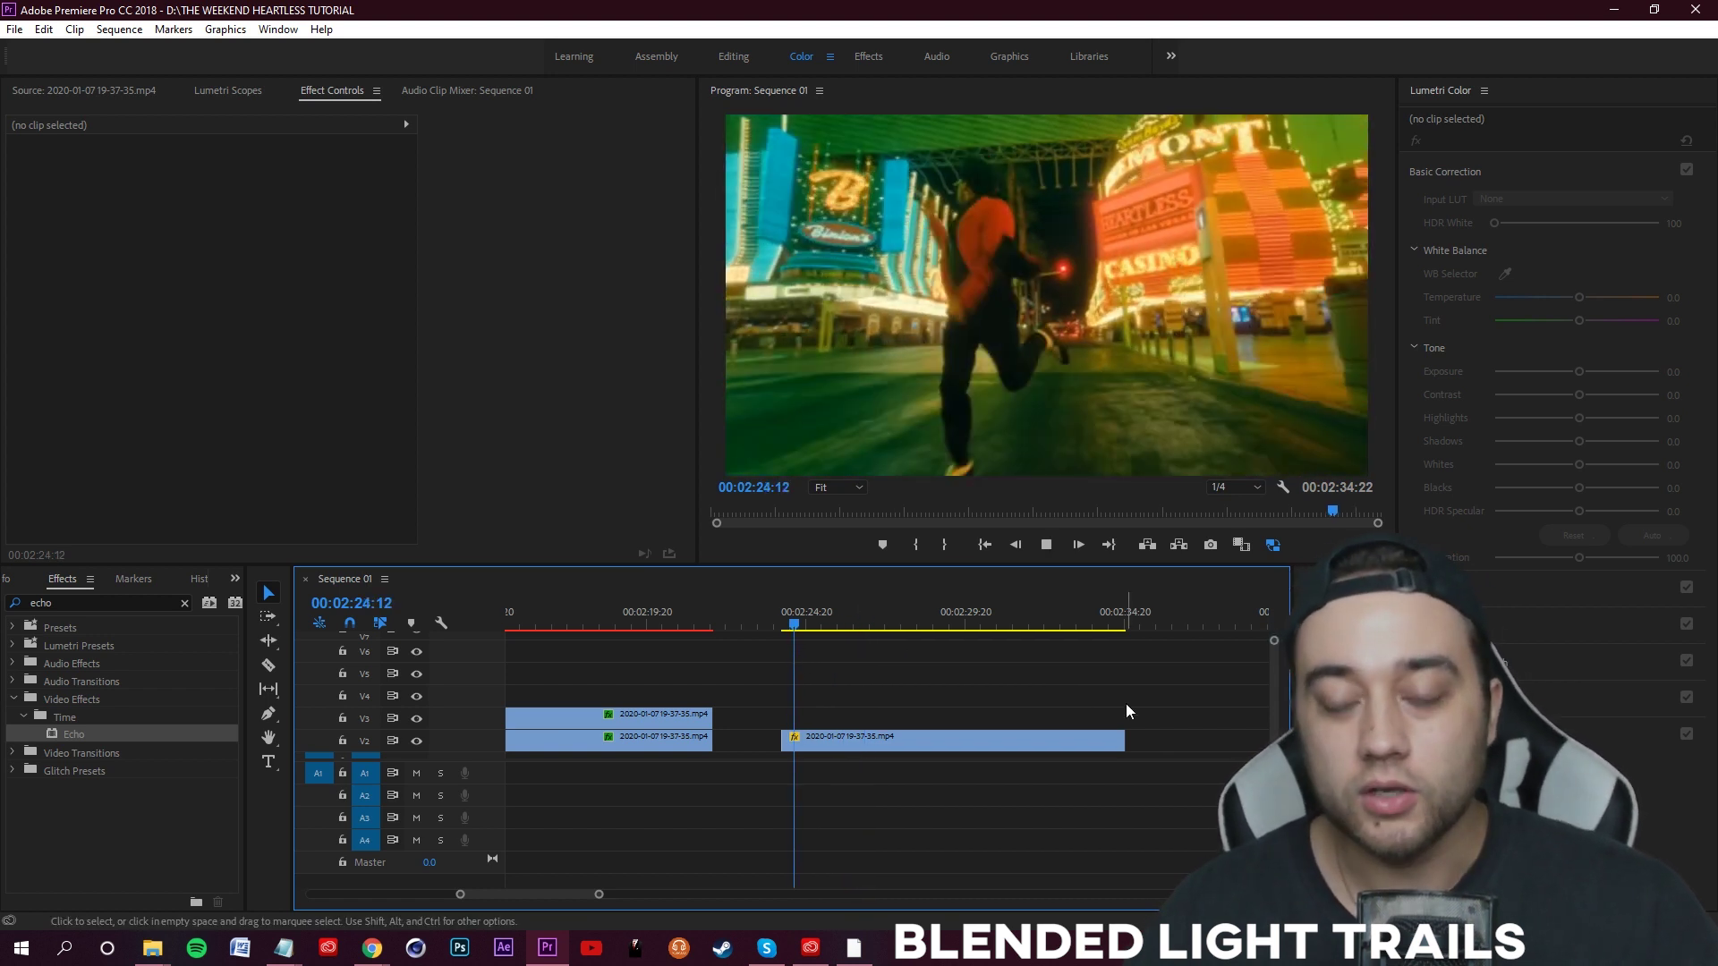
pyautogui.press('space')
# - Duplicate the running clip onto V3 directly above the original, and move the playhead to the clips' start at 00:02:24:02
pyautogui.click(899, 743)
pyautogui.scroll(3, 845, 727)
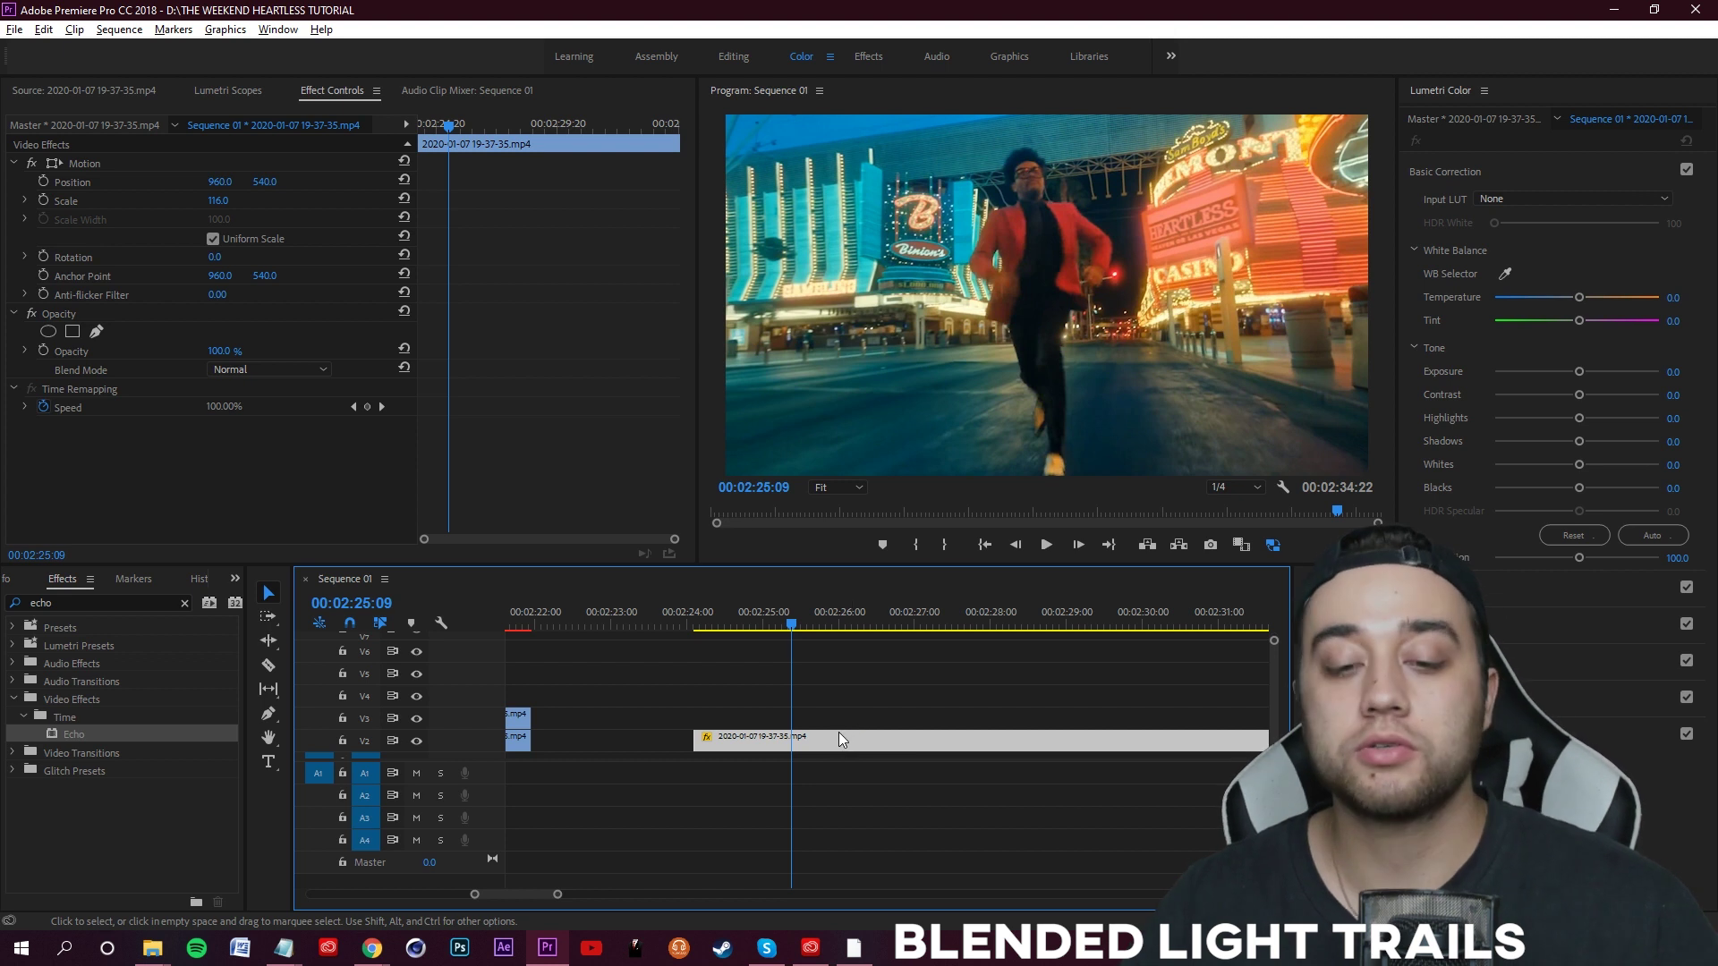
pyautogui.moveTo(834, 736); pyautogui.dragTo(846, 723)
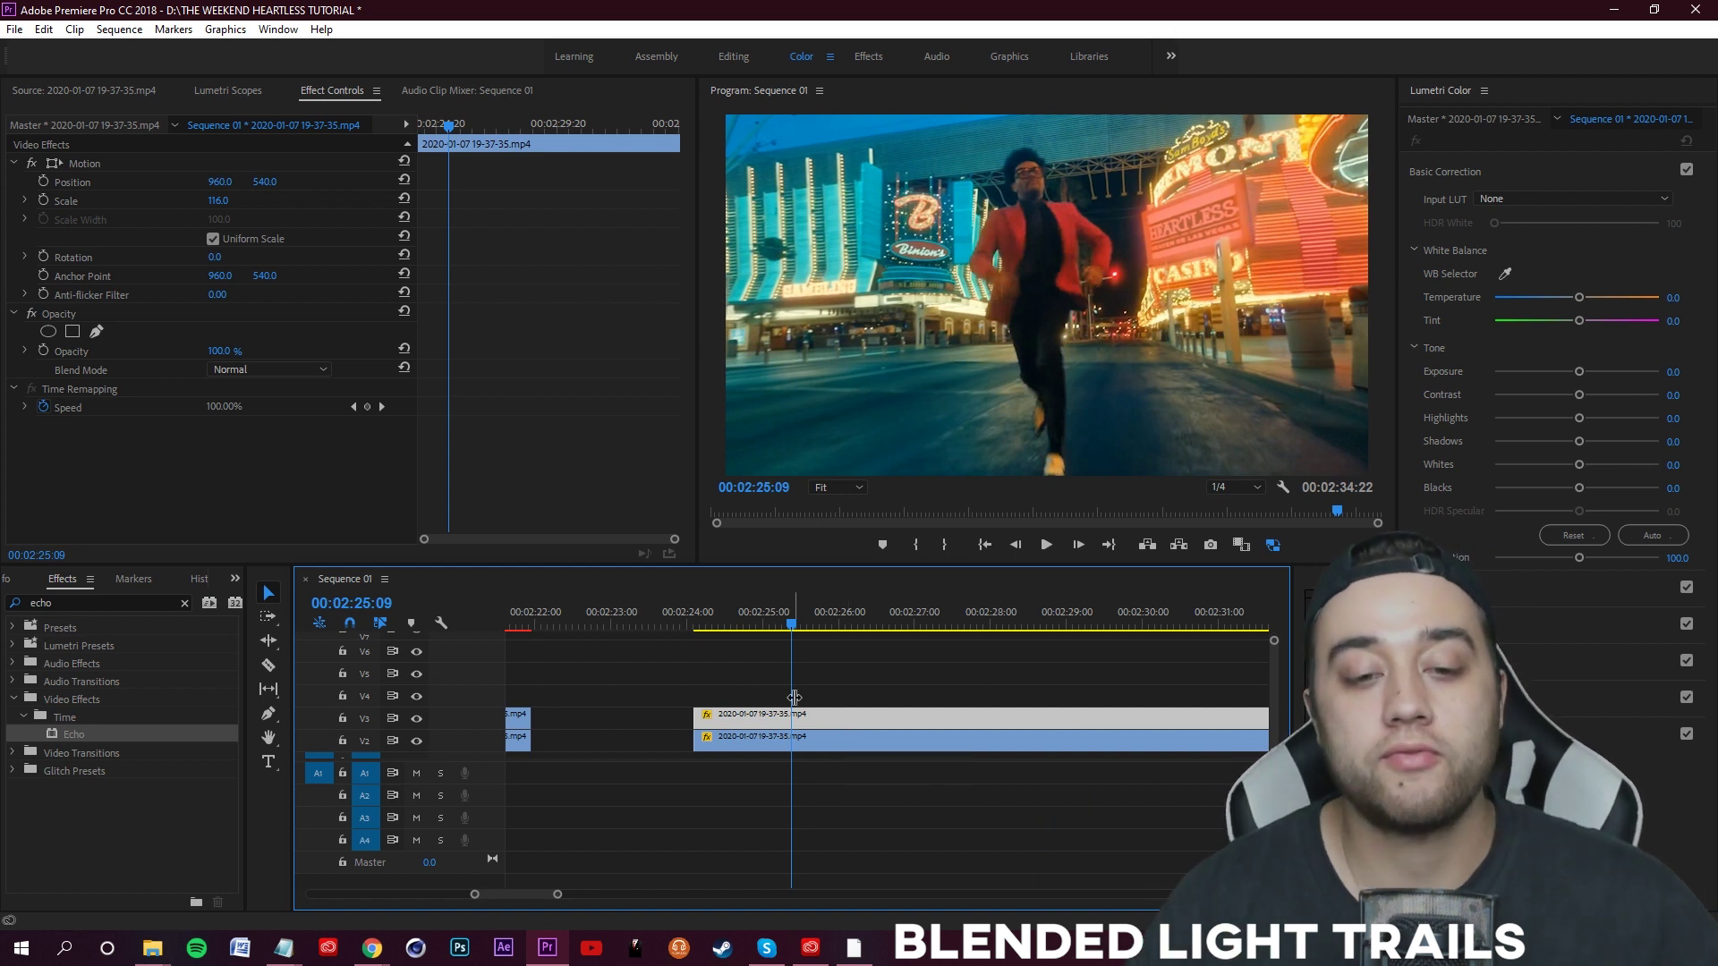
pyautogui.scroll(-2, 886, 734)
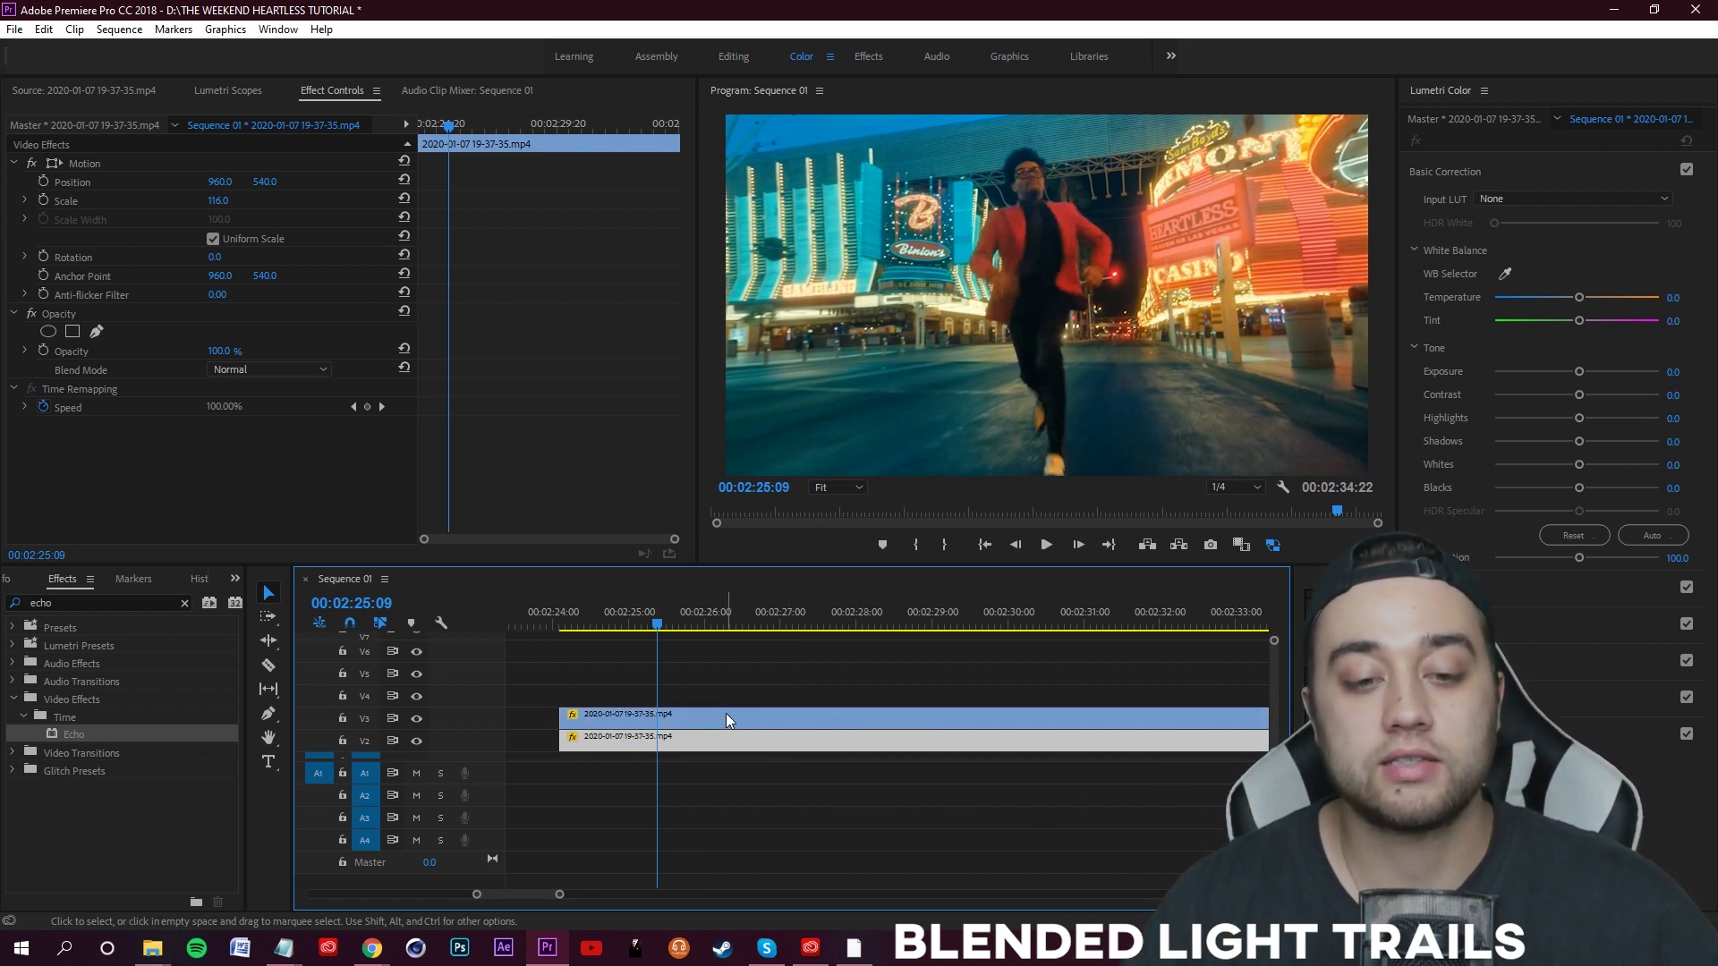
pyautogui.moveTo(691, 624); pyautogui.dragTo(571, 657)
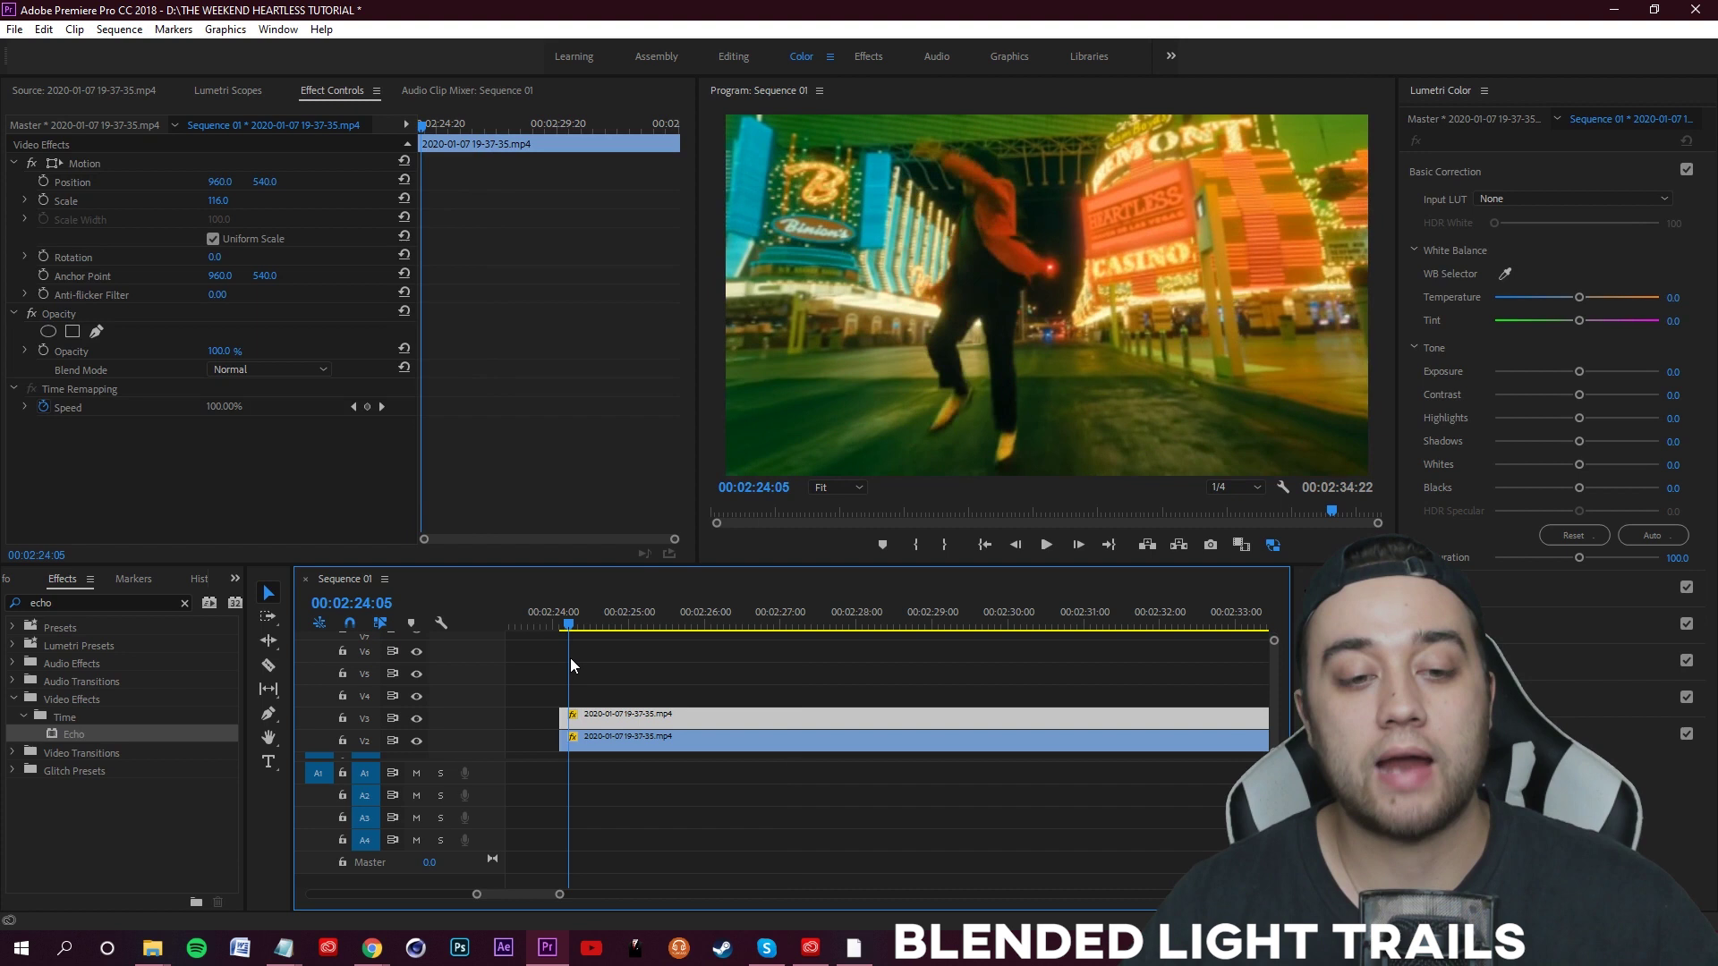
pyautogui.click(723, 668)
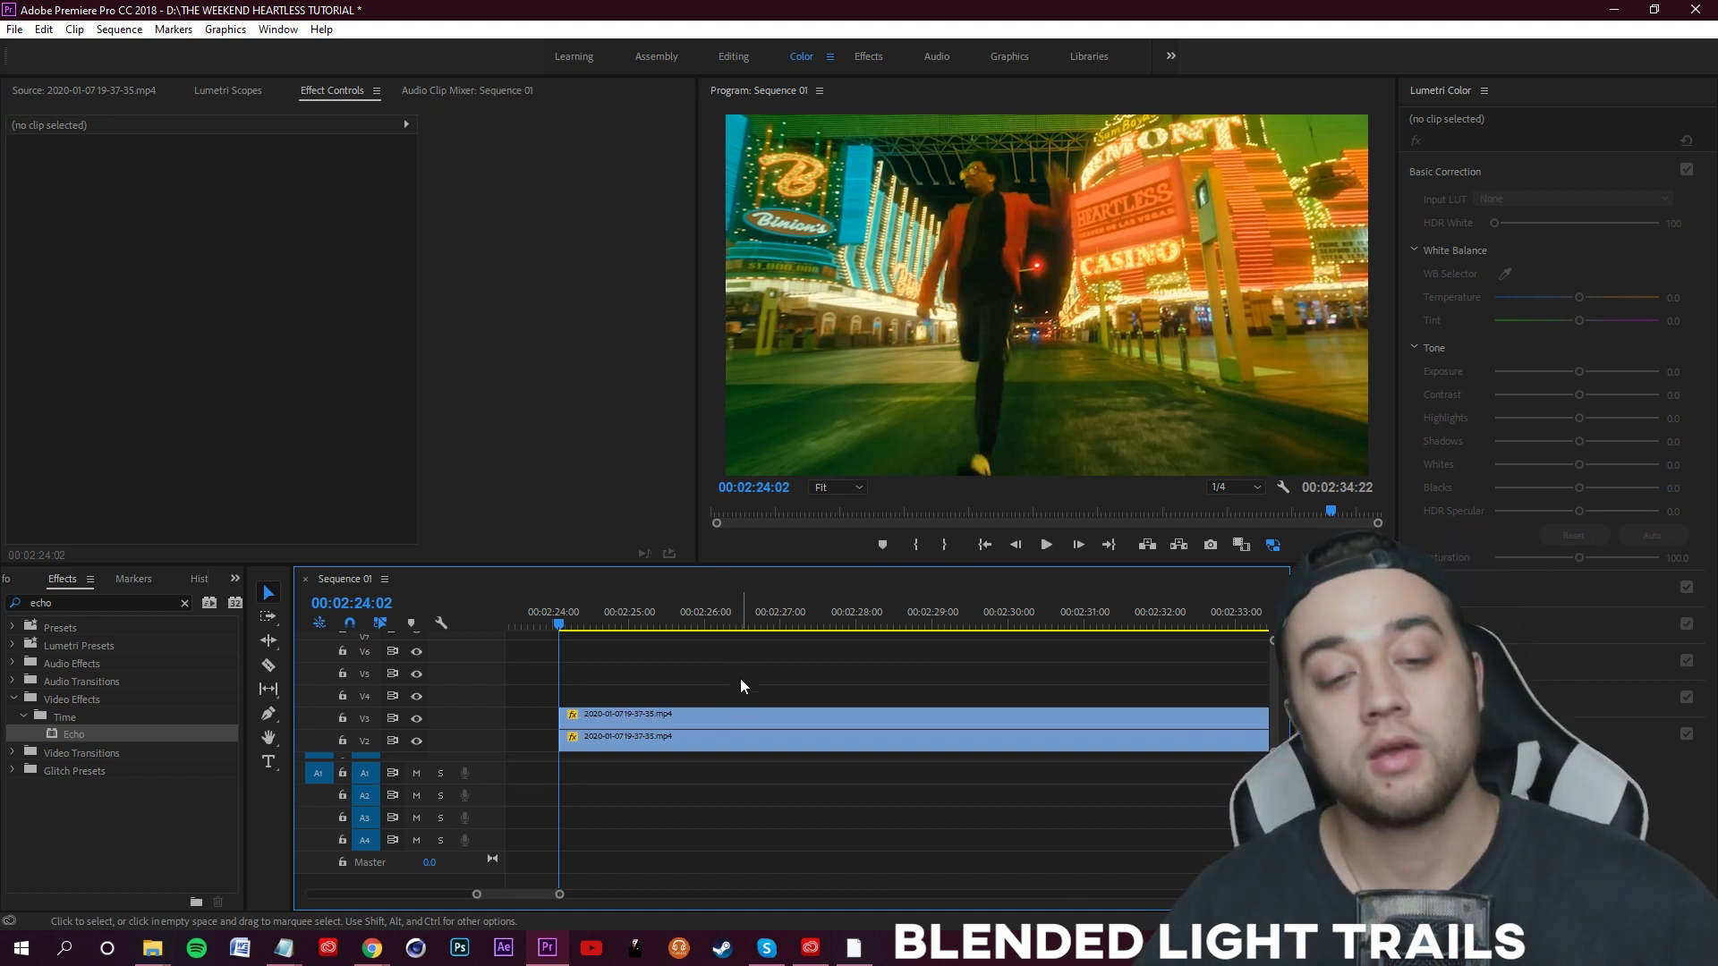
# - Find the Echo video effect and apply it to the duplicated running clip on V3
pyautogui.click(680, 718)
pyautogui.doubleClick(82, 602)
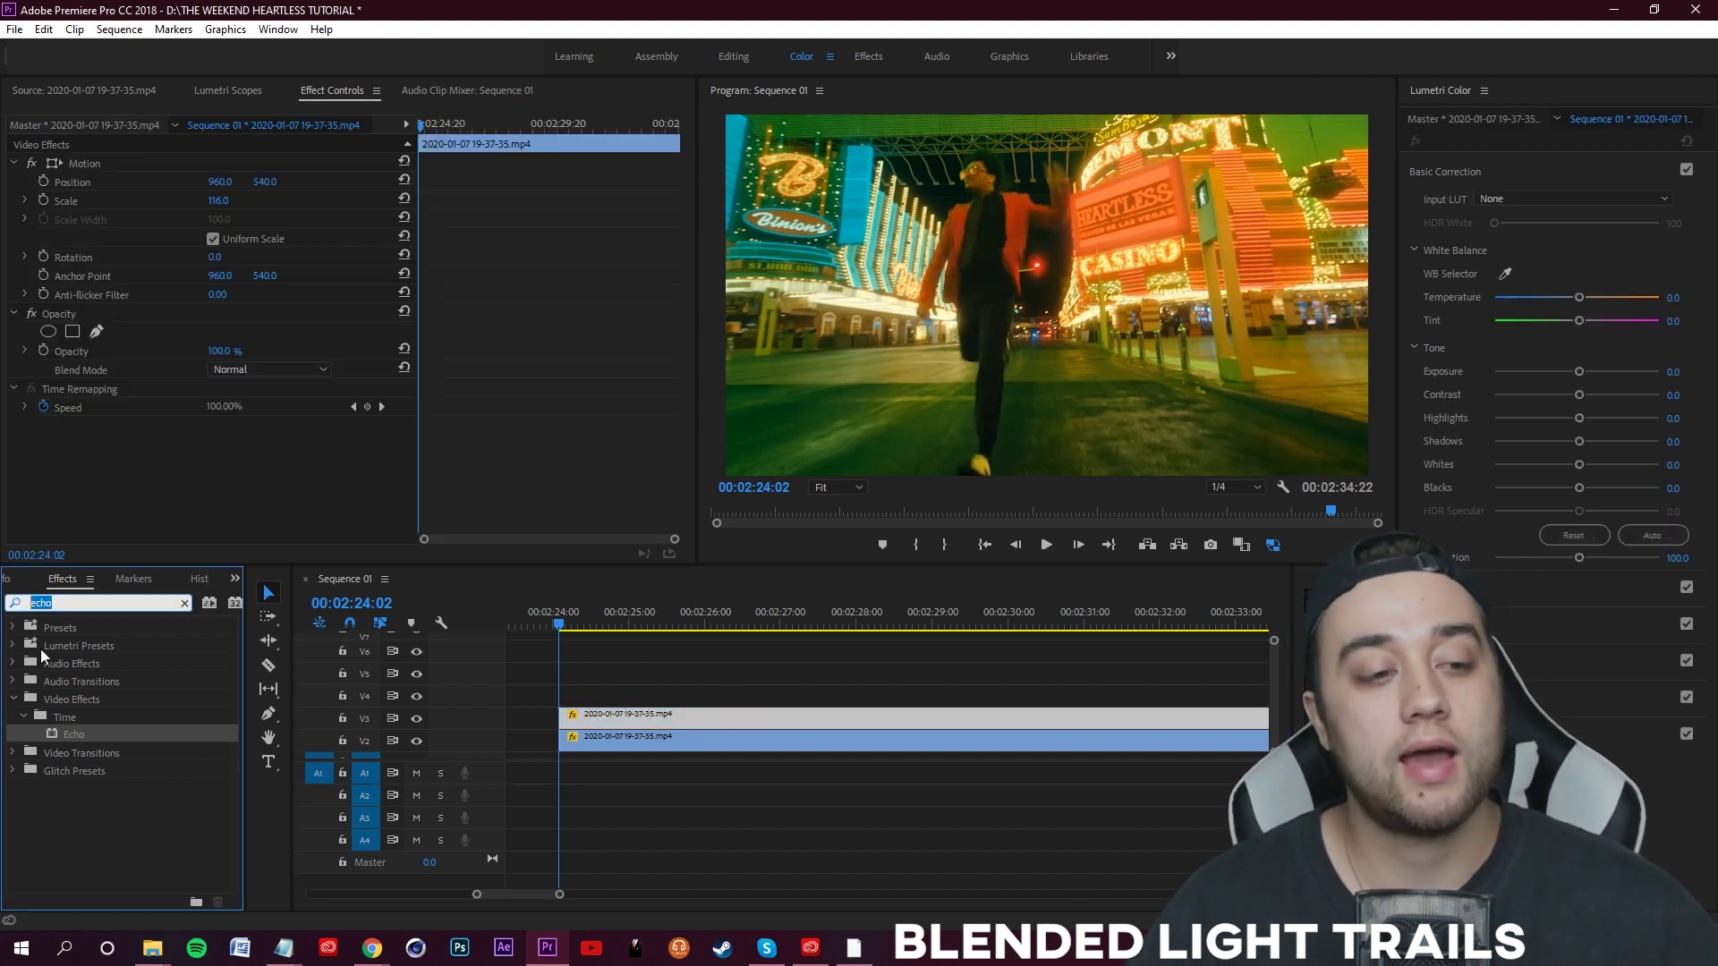
pyautogui.write('echo')
pyautogui.moveTo(73, 734); pyautogui.dragTo(288, 638)
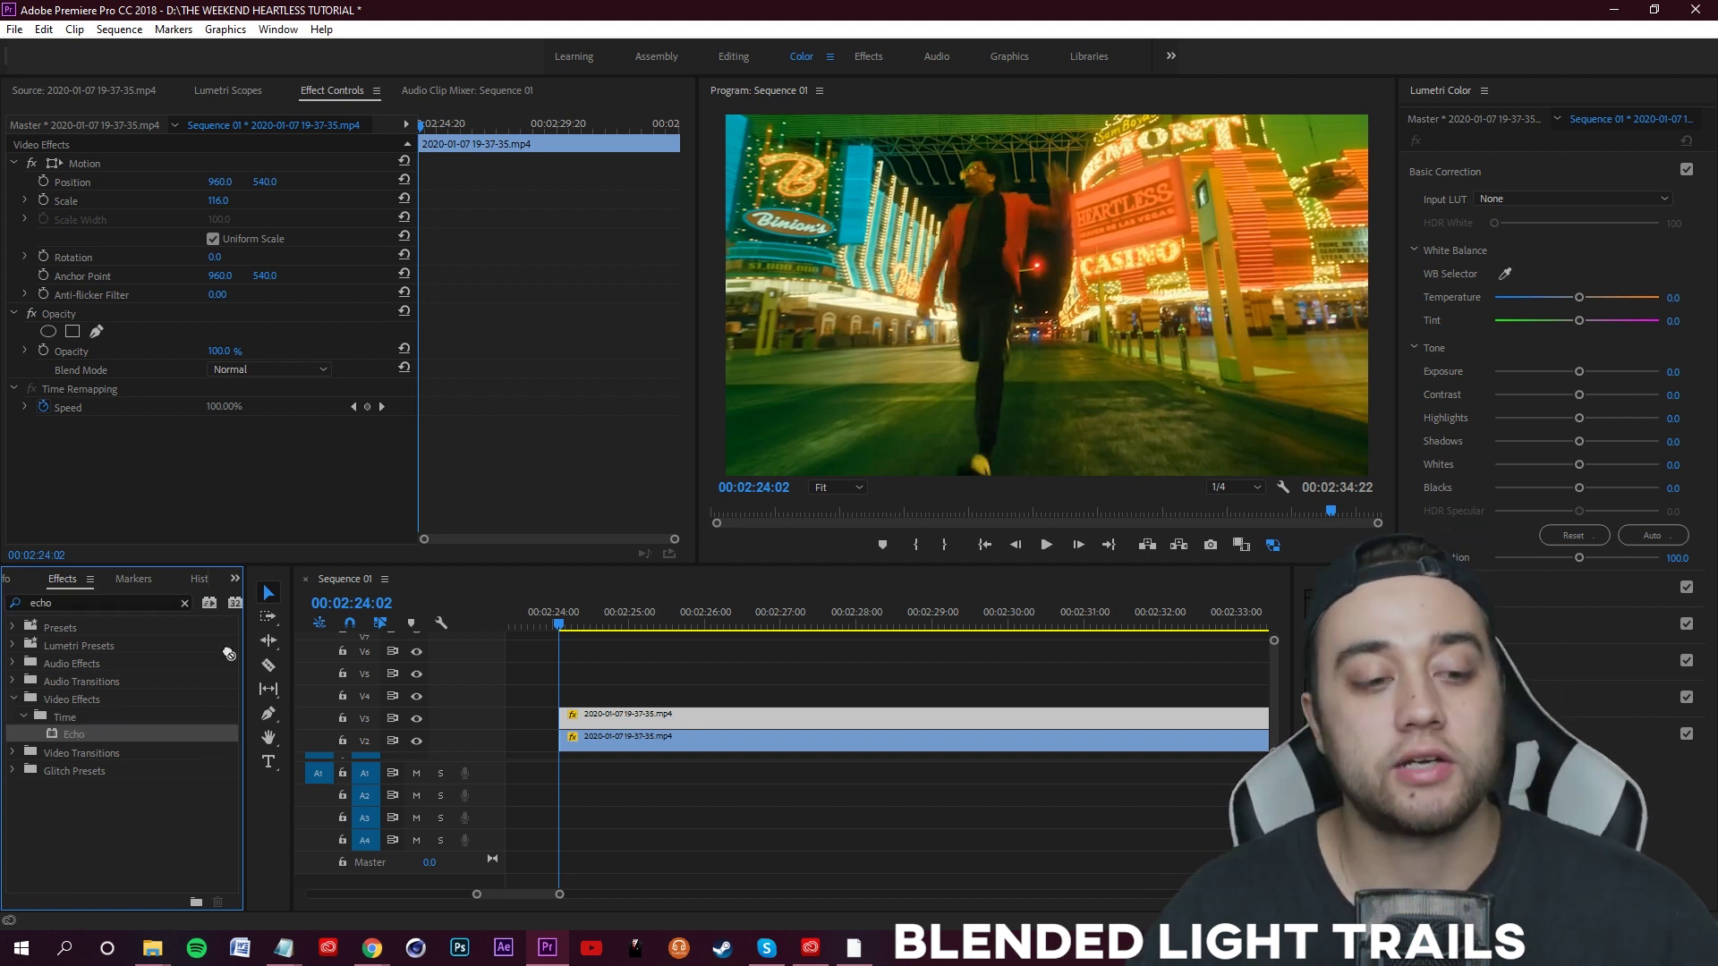
pyautogui.moveTo(407, 608); pyautogui.dragTo(644, 721)
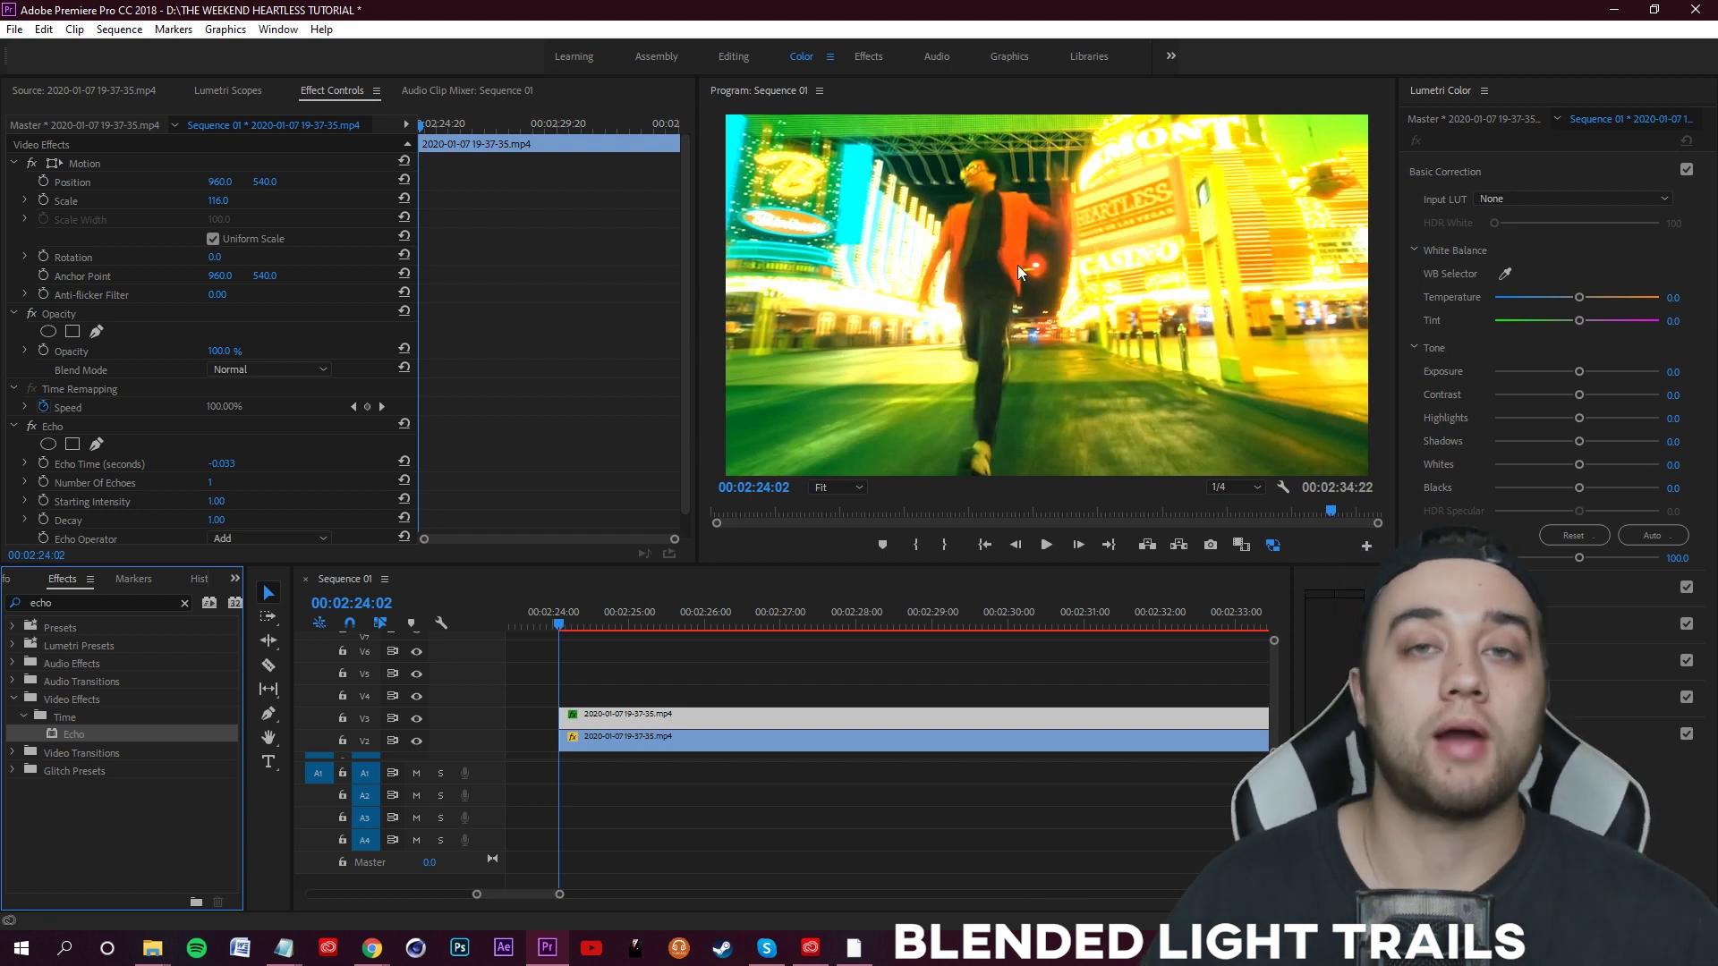
# - Set the Echo Operator to Maximum and the Number Of Echoes to 11
pyautogui.scroll(-1, 602, 346)
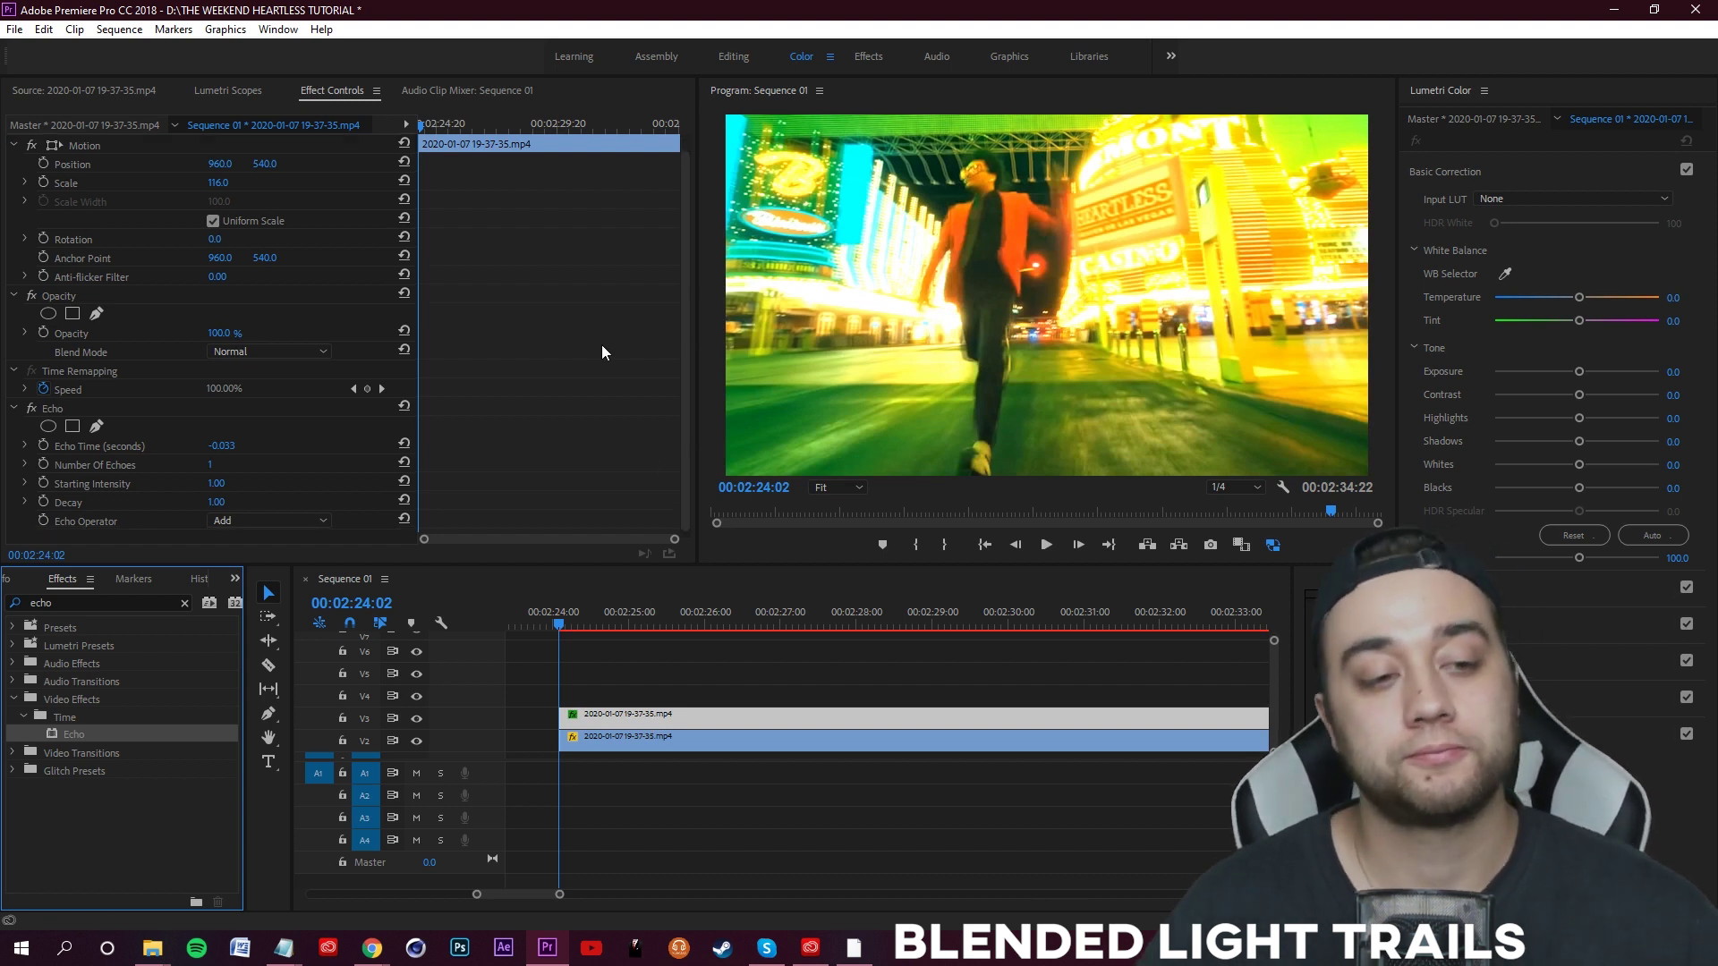
pyautogui.click(303, 516)
pyautogui.click(249, 549)
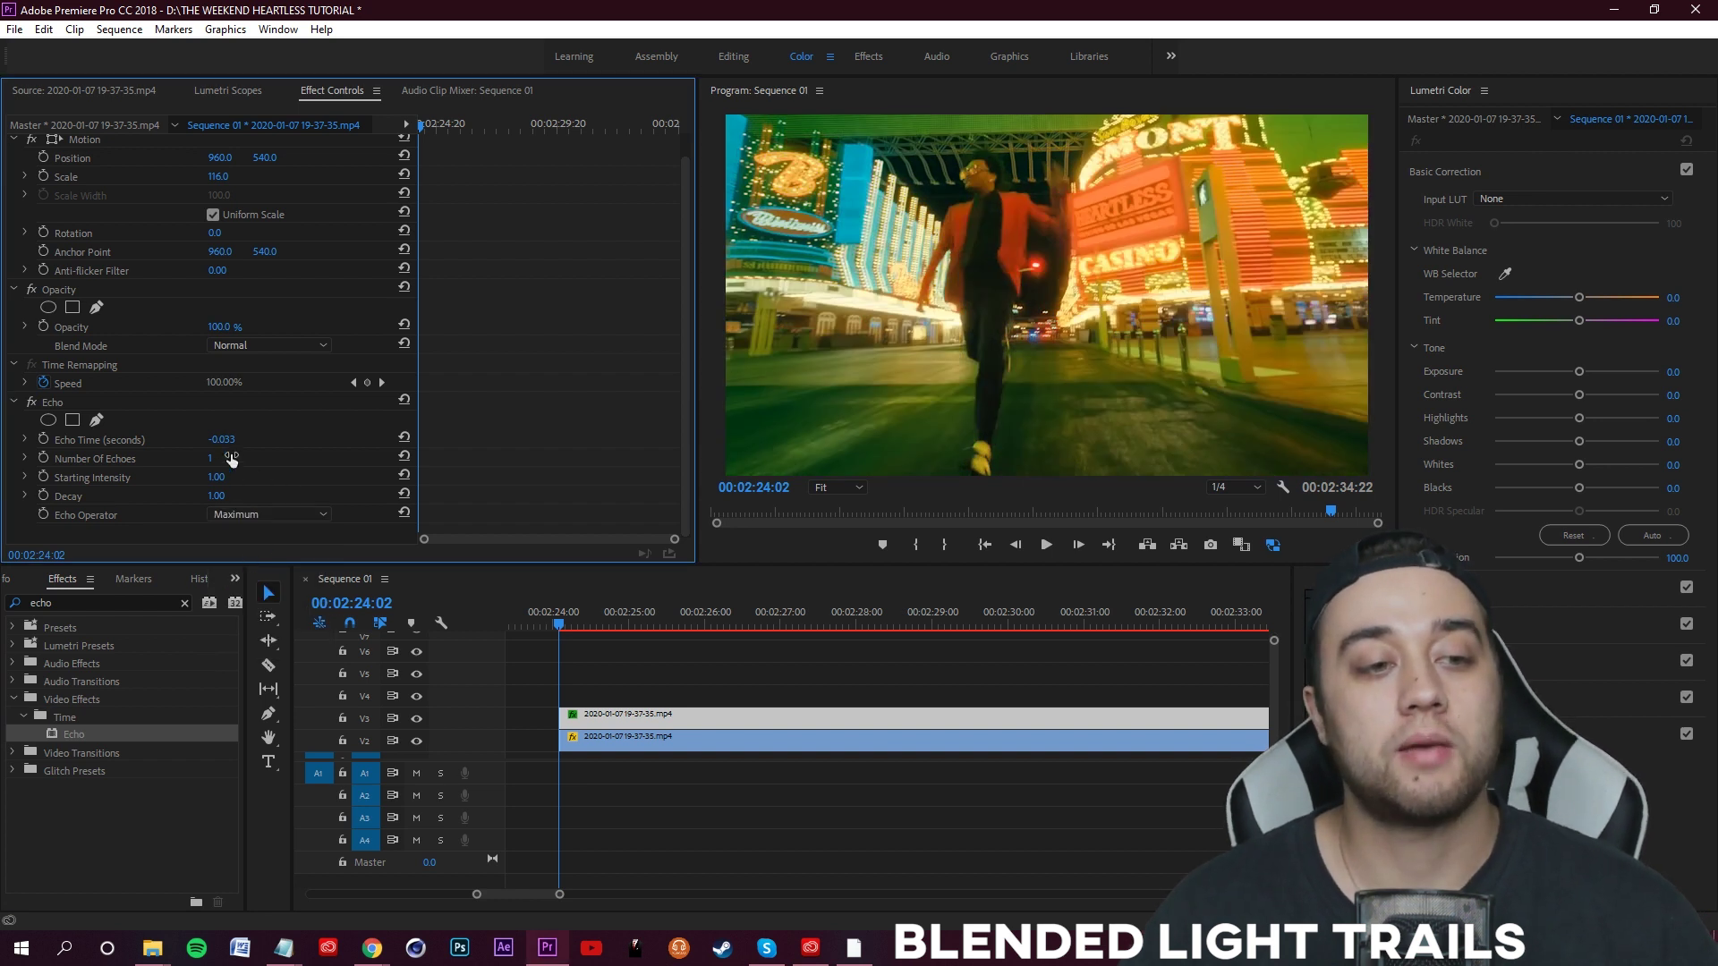
pyautogui.write('11')
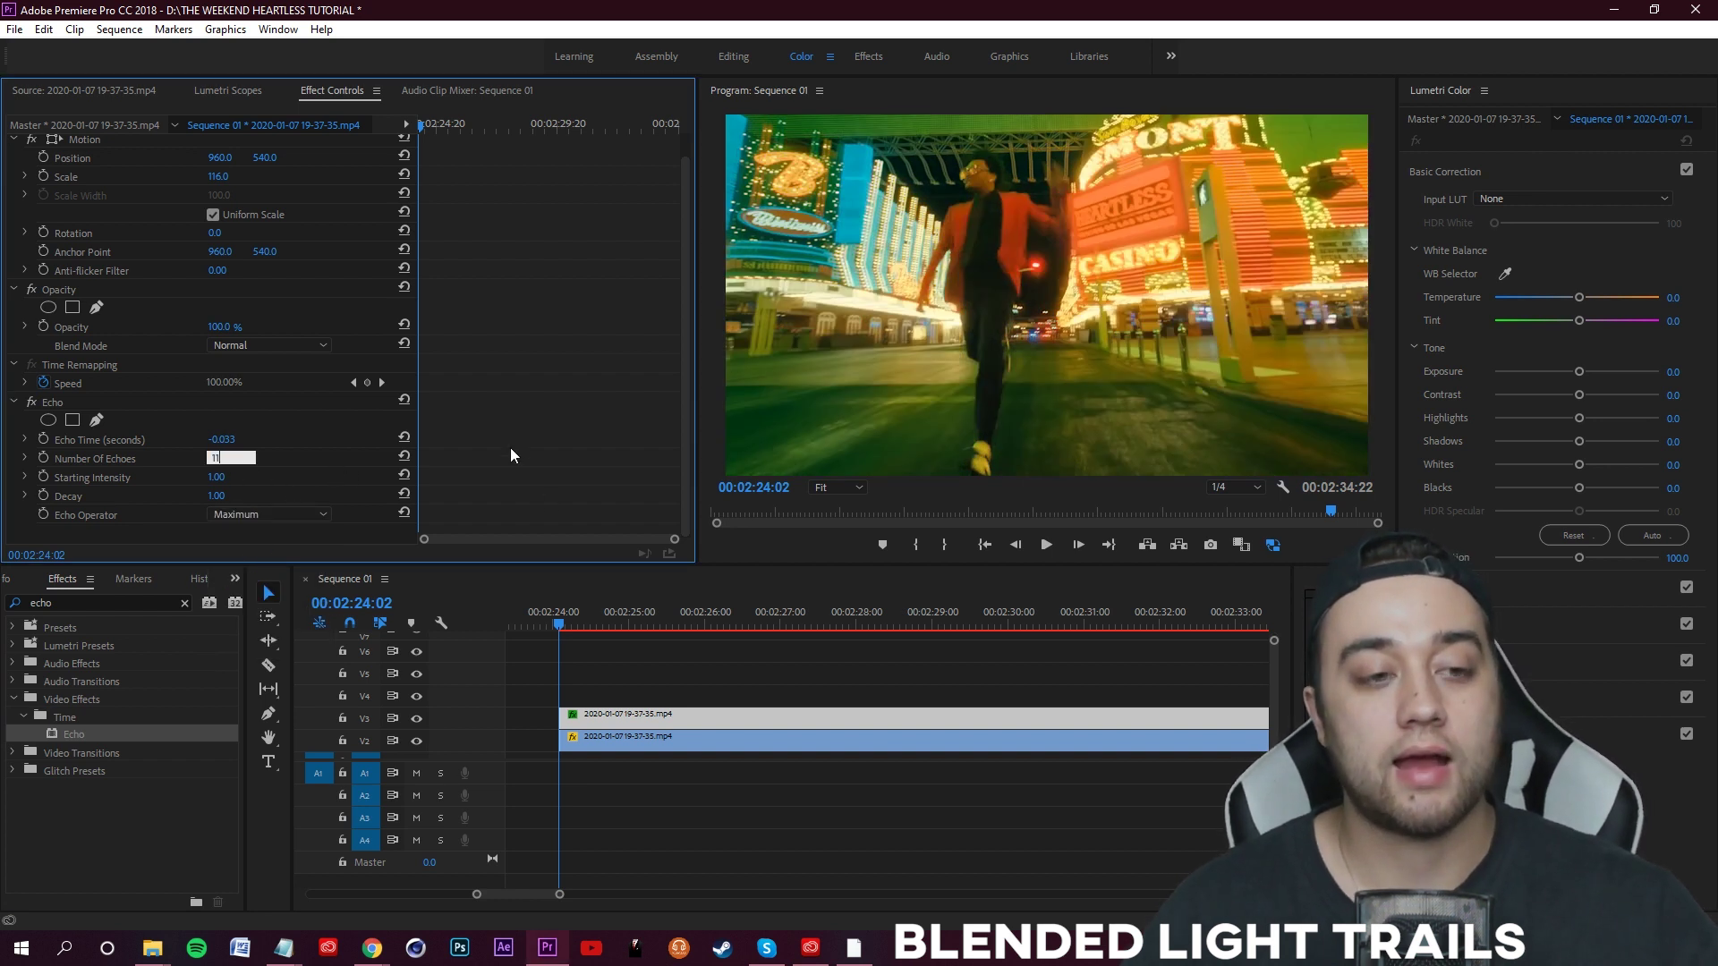
# - Play back the running clip with the echo, and return the playhead to its start at 00:02:24:02
pyautogui.click(976, 662)
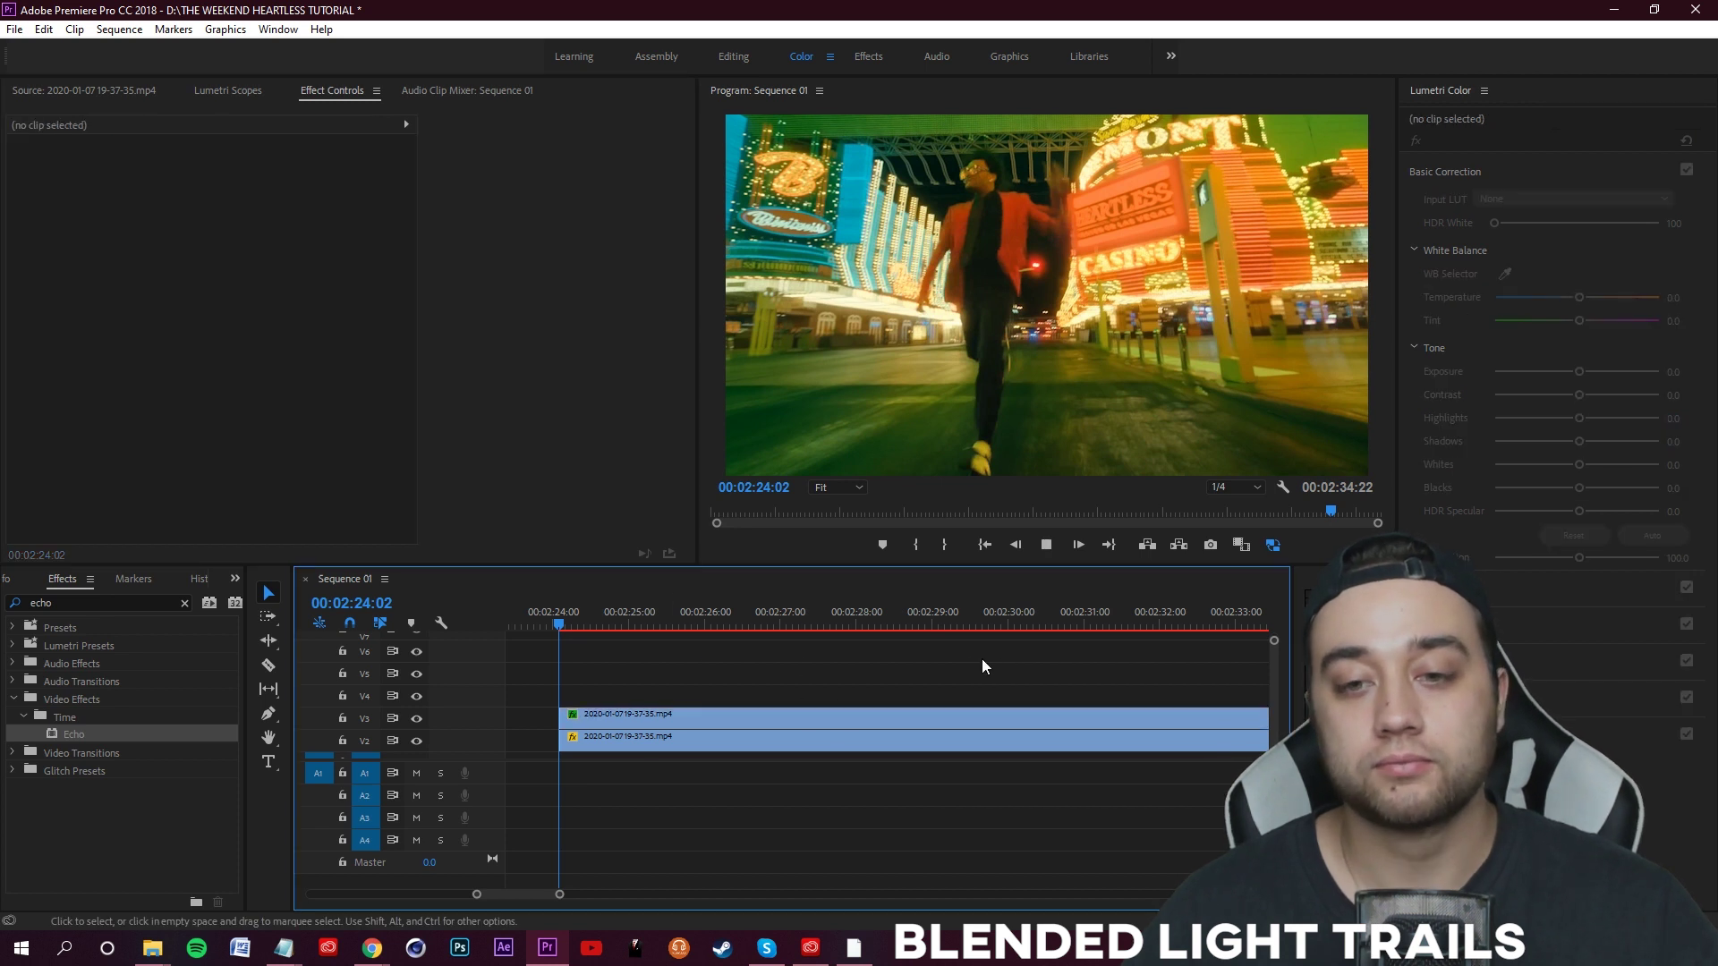
pyautogui.press('space')
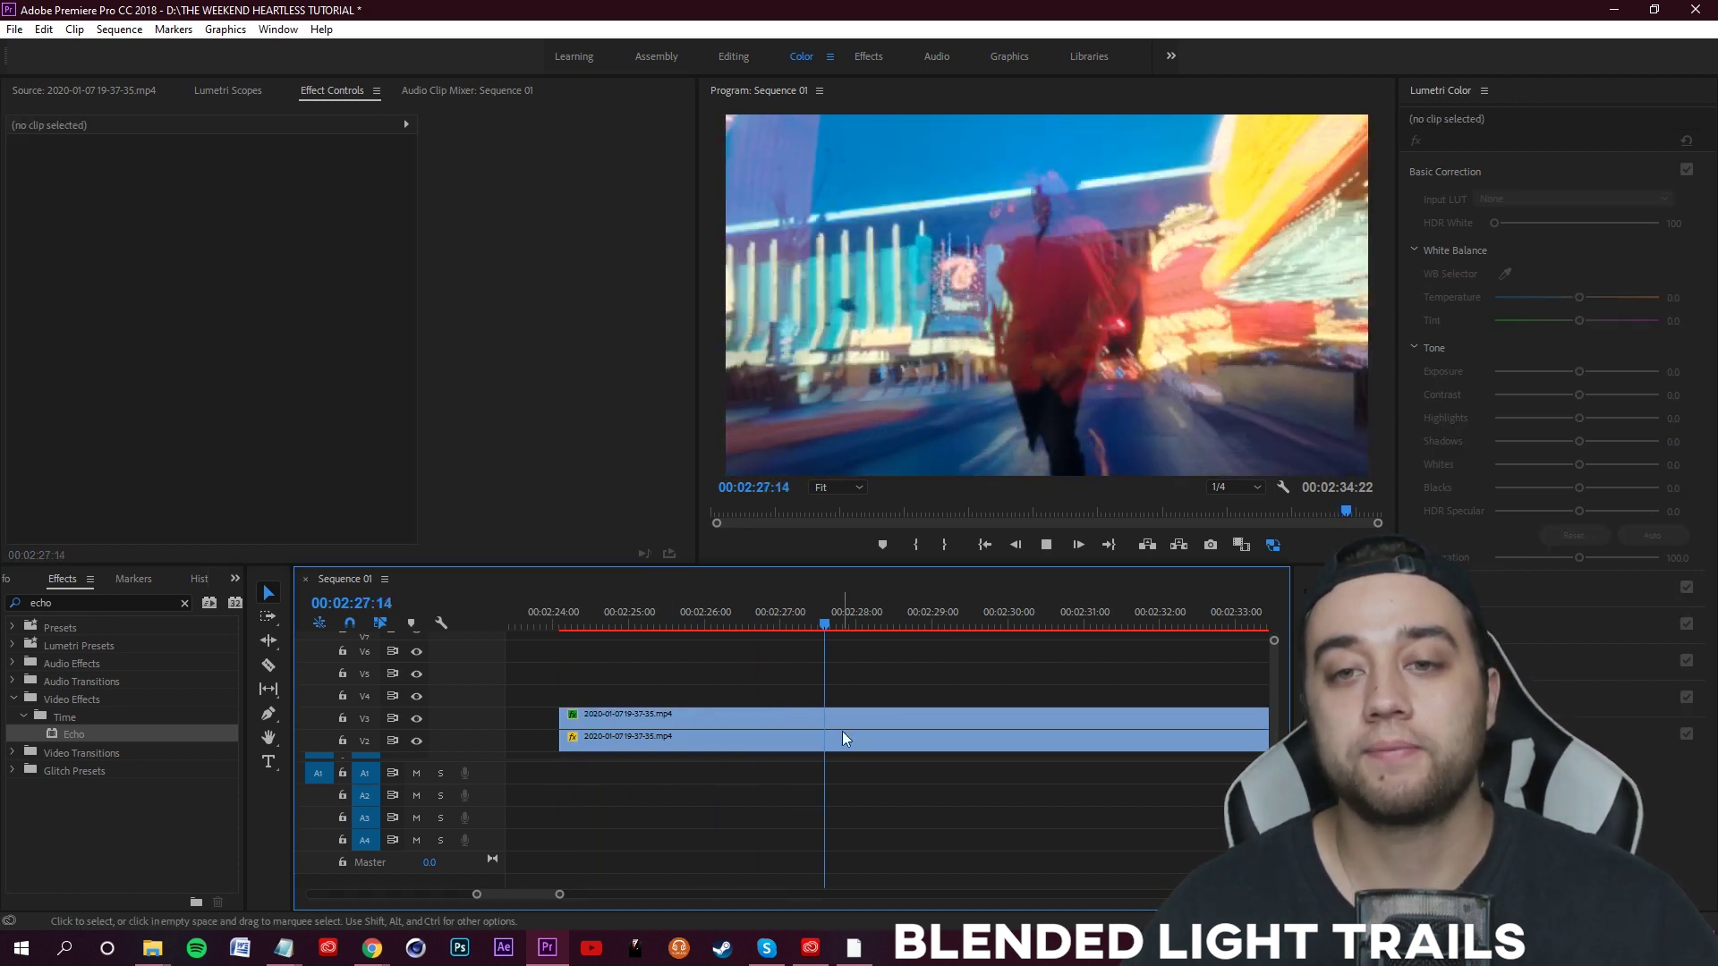
pyautogui.click(695, 626)
pyautogui.moveTo(695, 646); pyautogui.dragTo(566, 678)
# - With Echo temporarily disabled, draw a closed freeform mask on it around the running man, and re-enable the effect
pyautogui.click(653, 713)
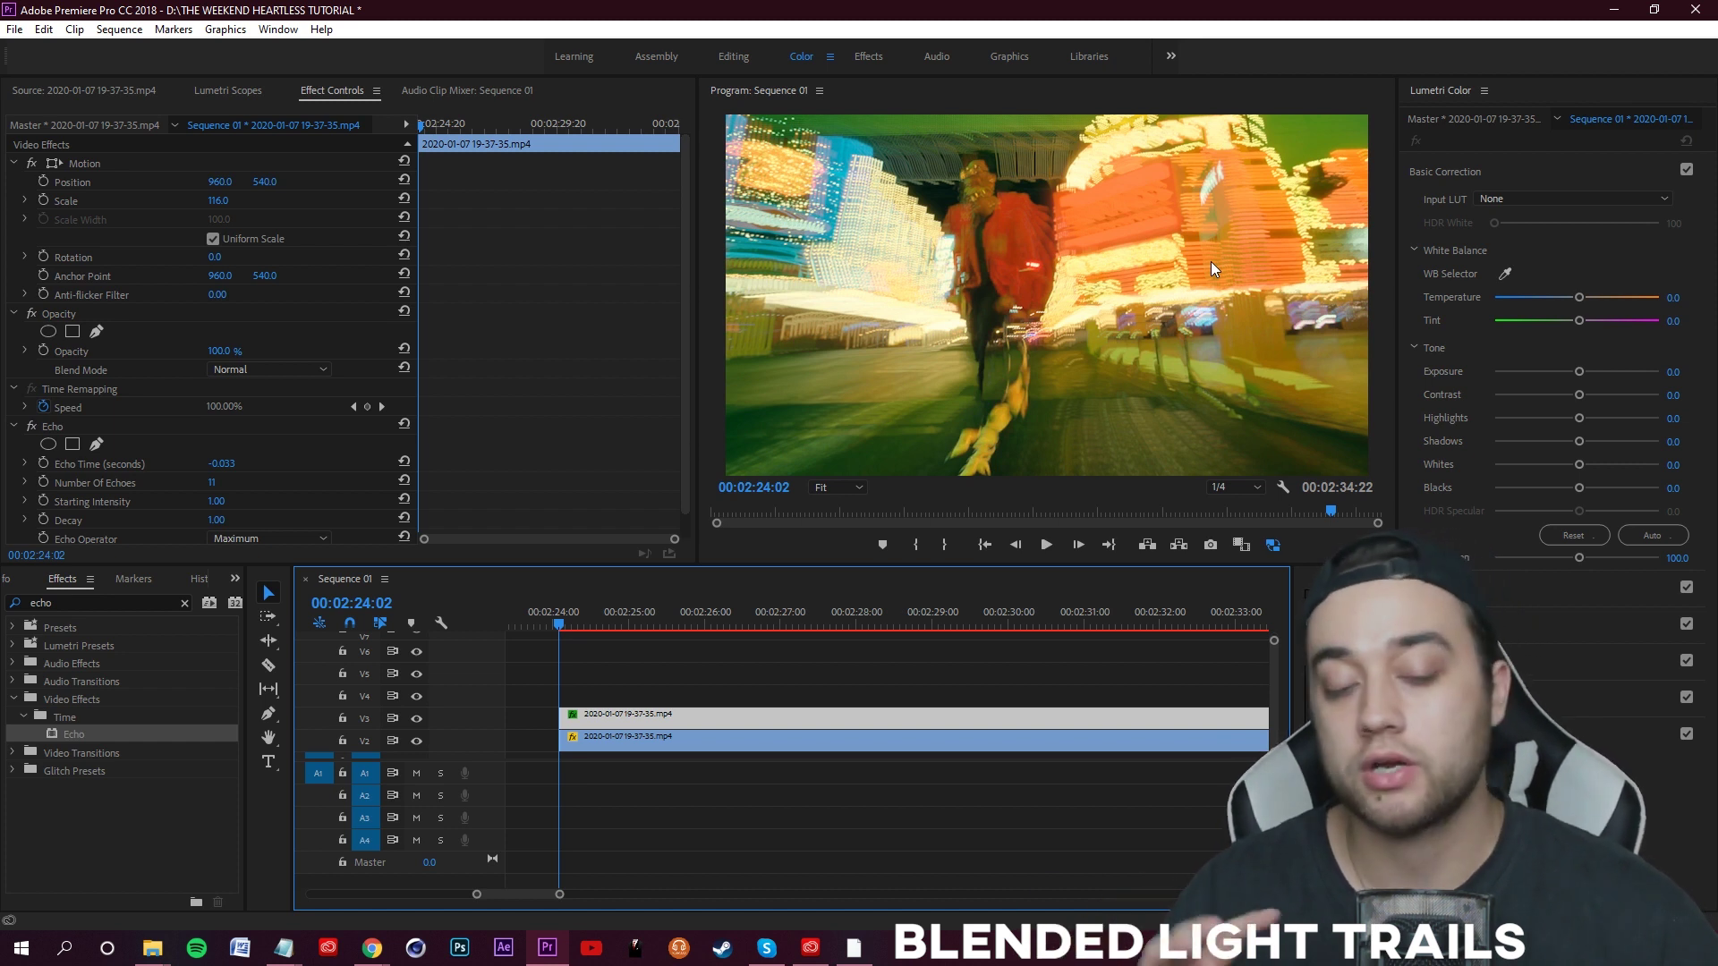
pyautogui.scroll(-1, 332, 375)
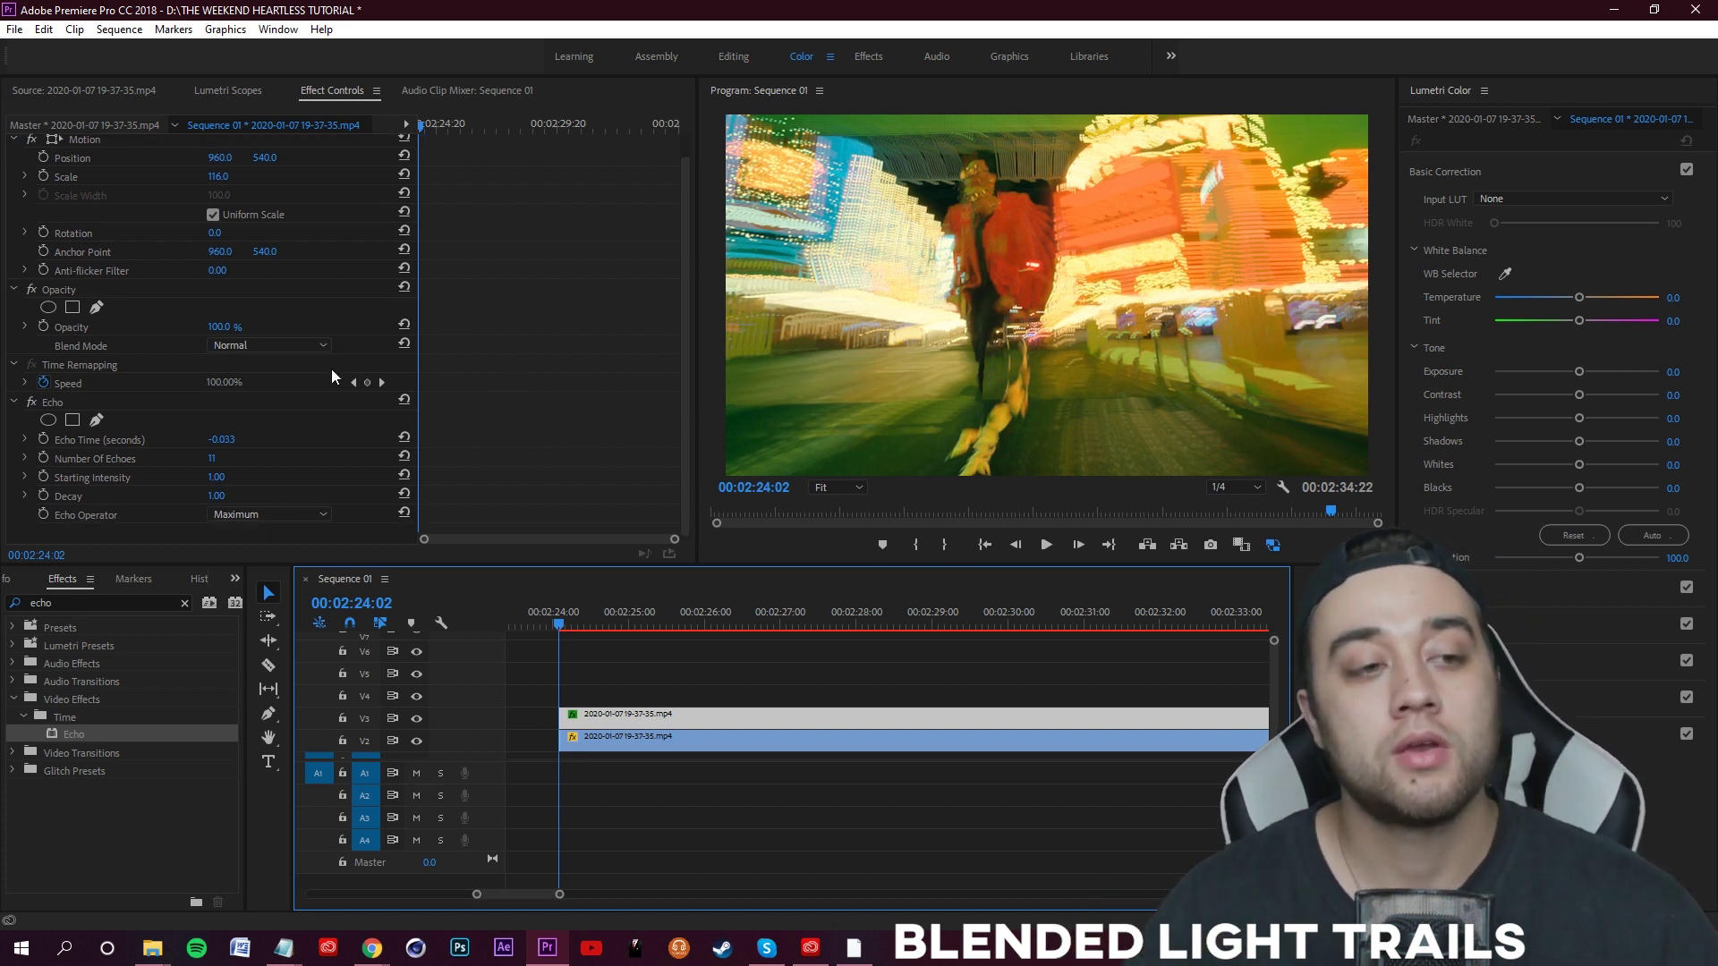
pyautogui.click(51, 400)
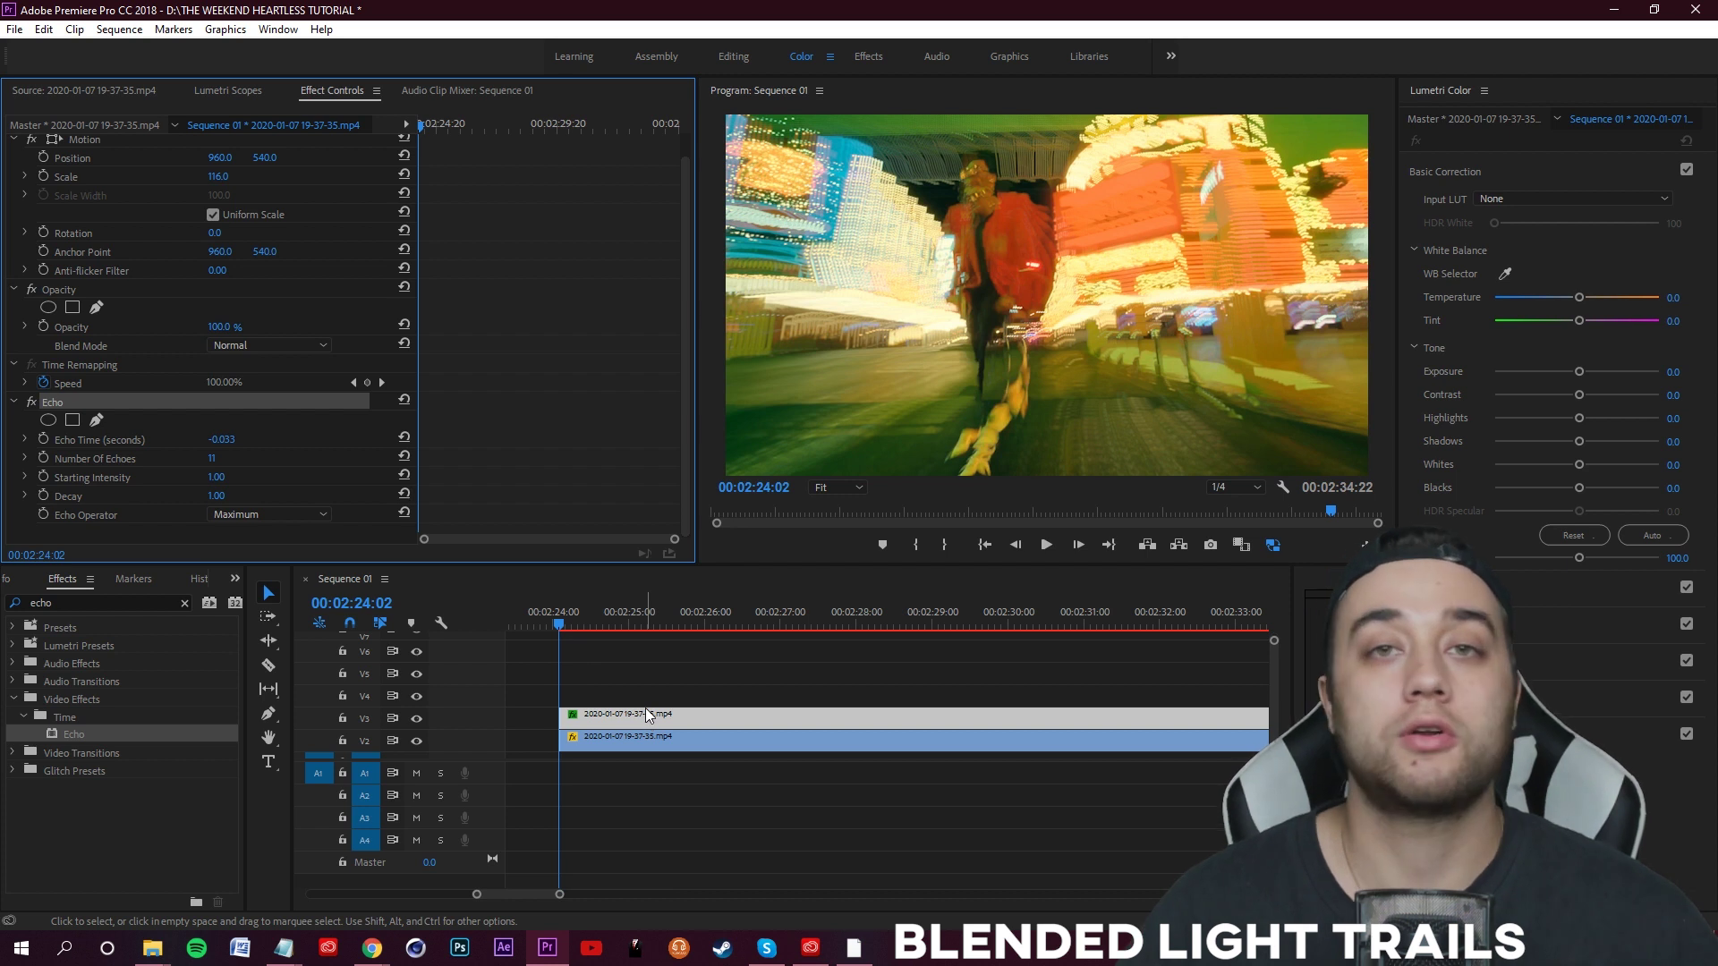
pyautogui.click(97, 420)
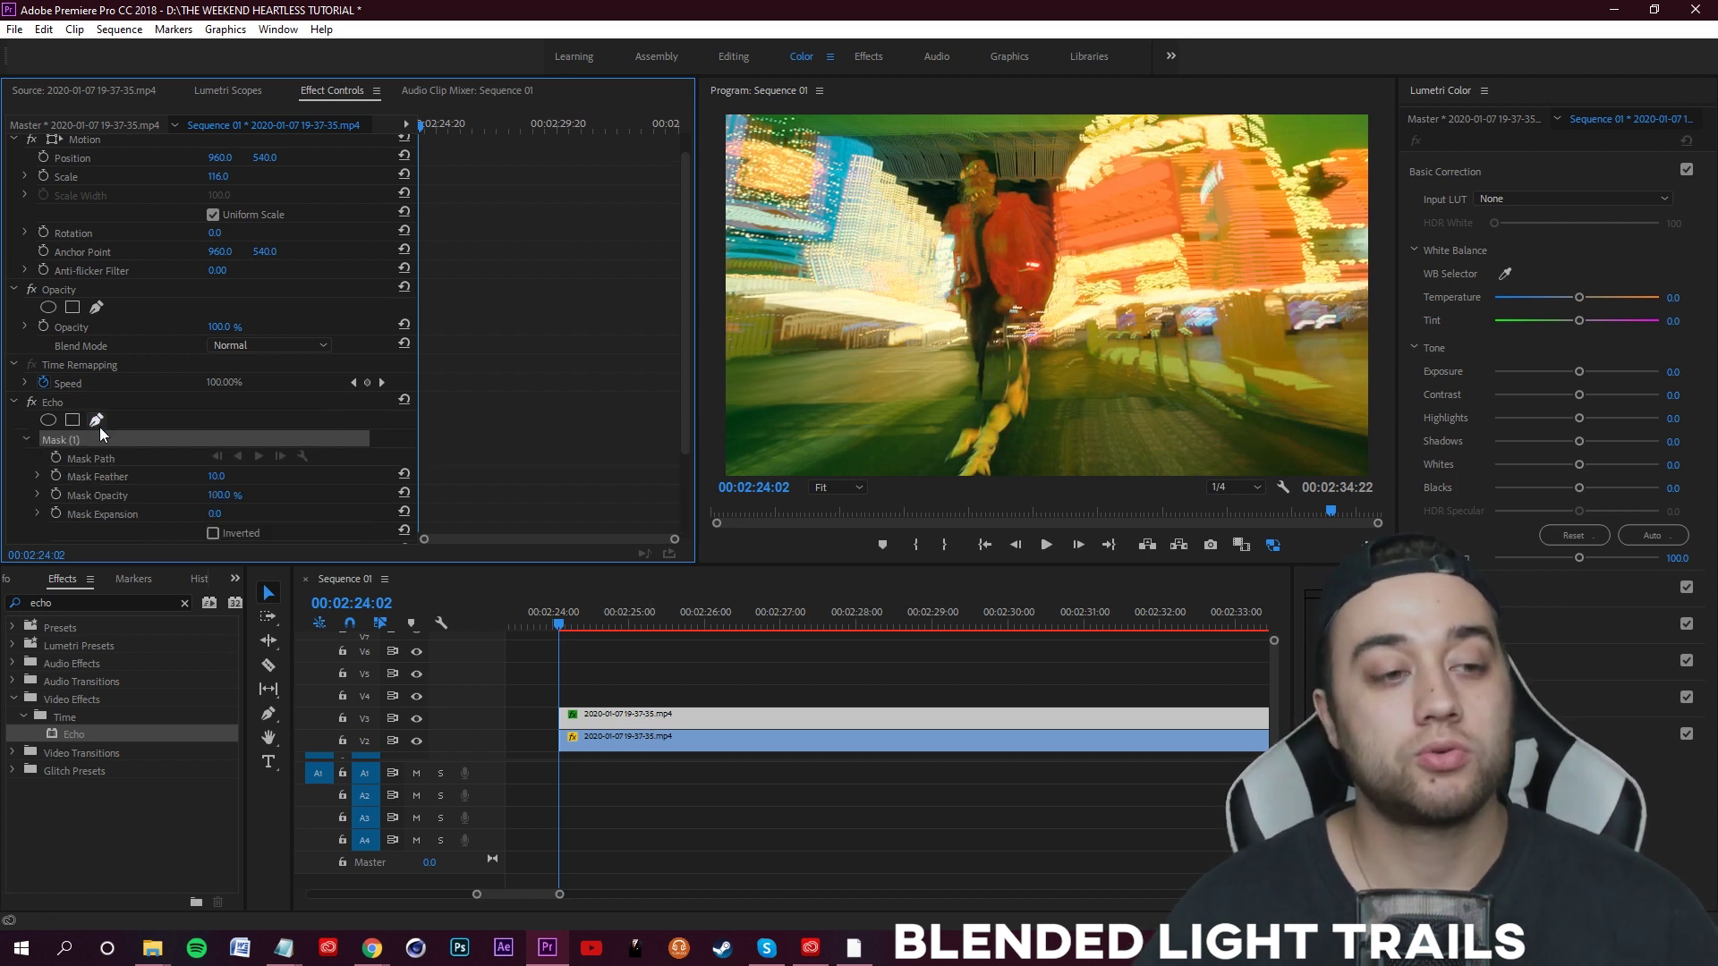
pyautogui.click(31, 402)
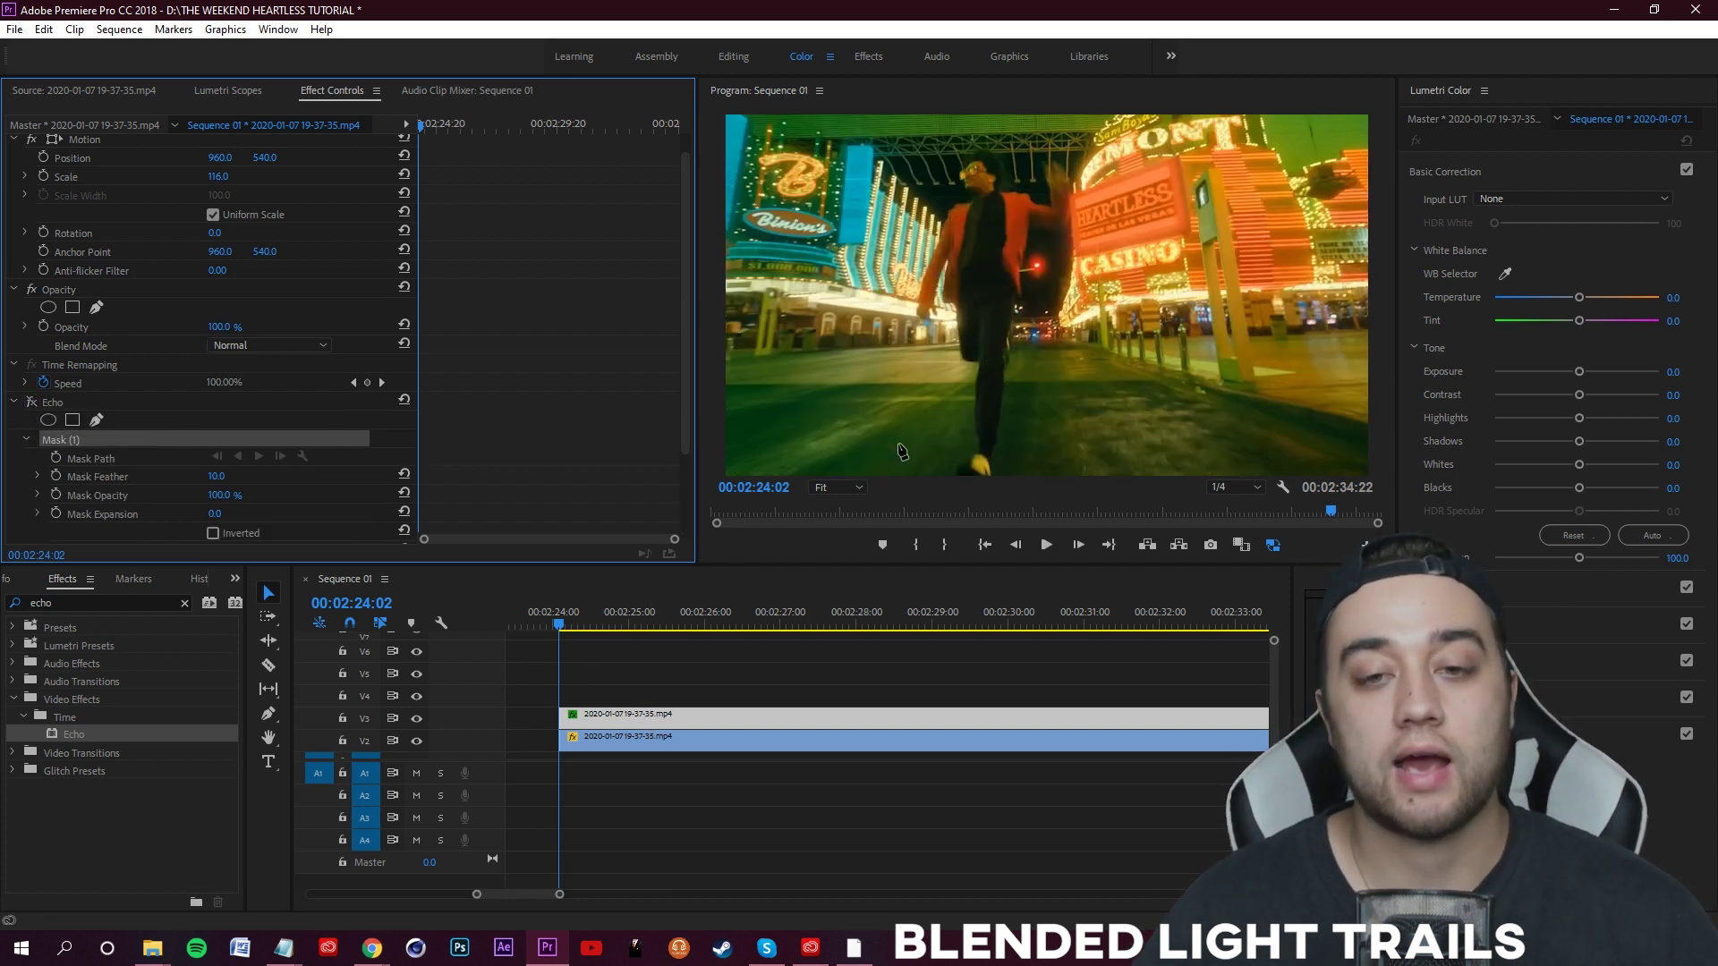
pyautogui.click(918, 471)
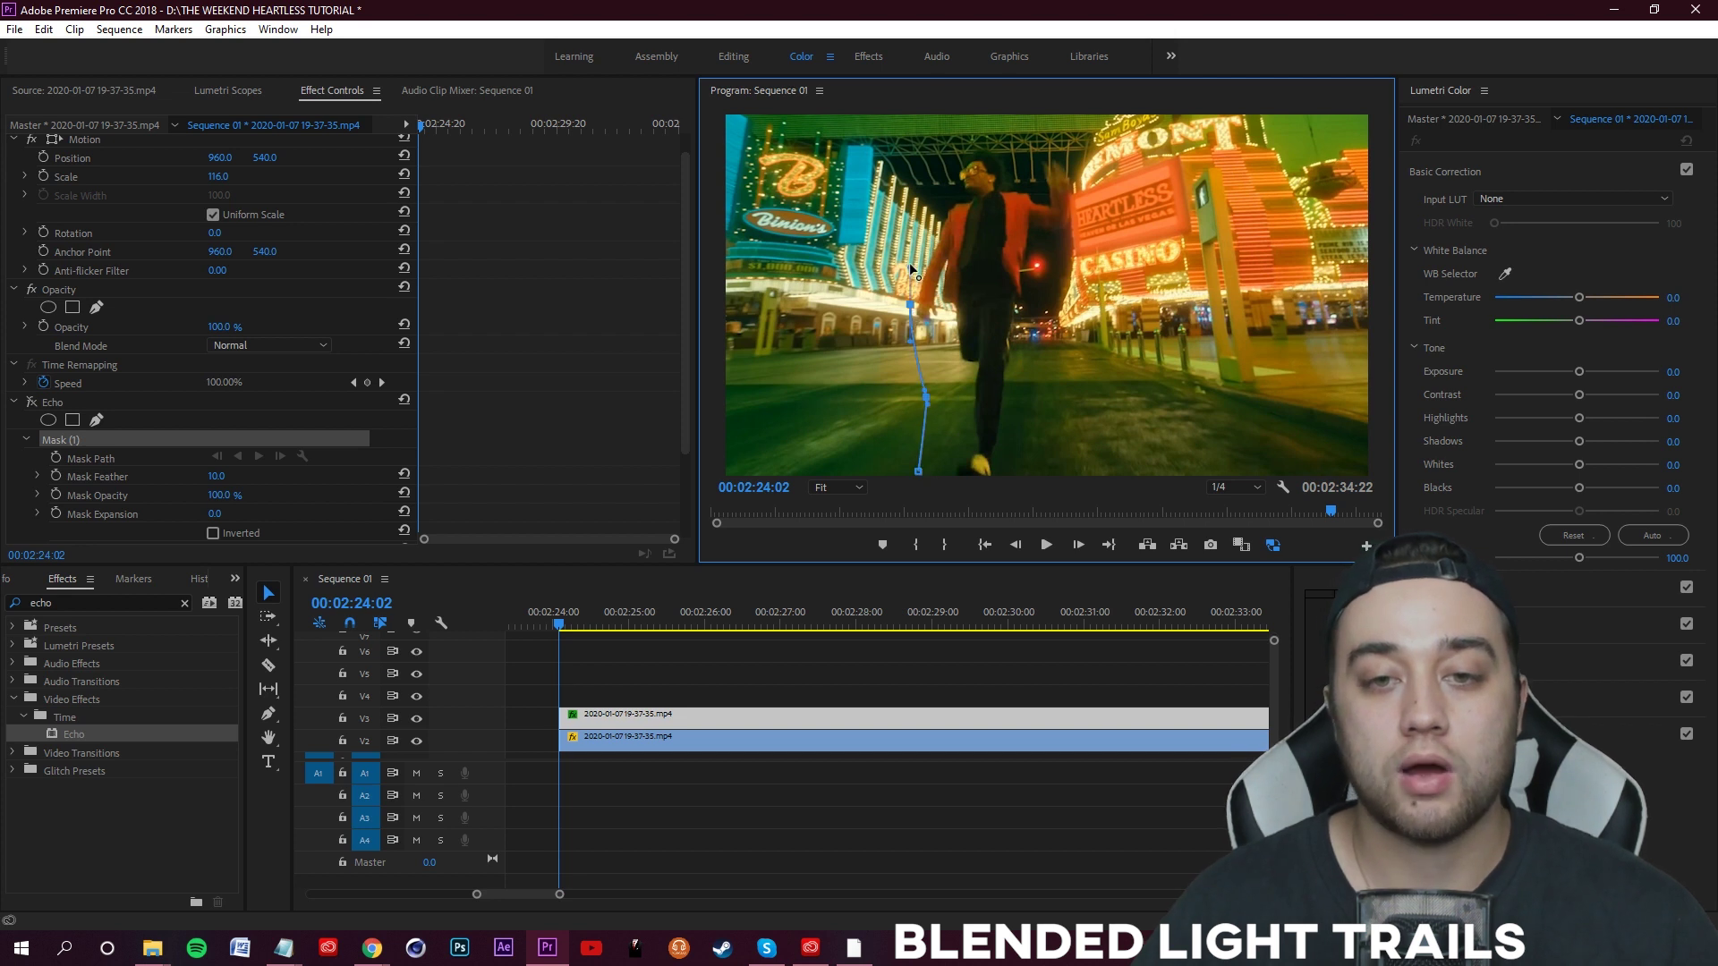
pyautogui.click(1078, 226)
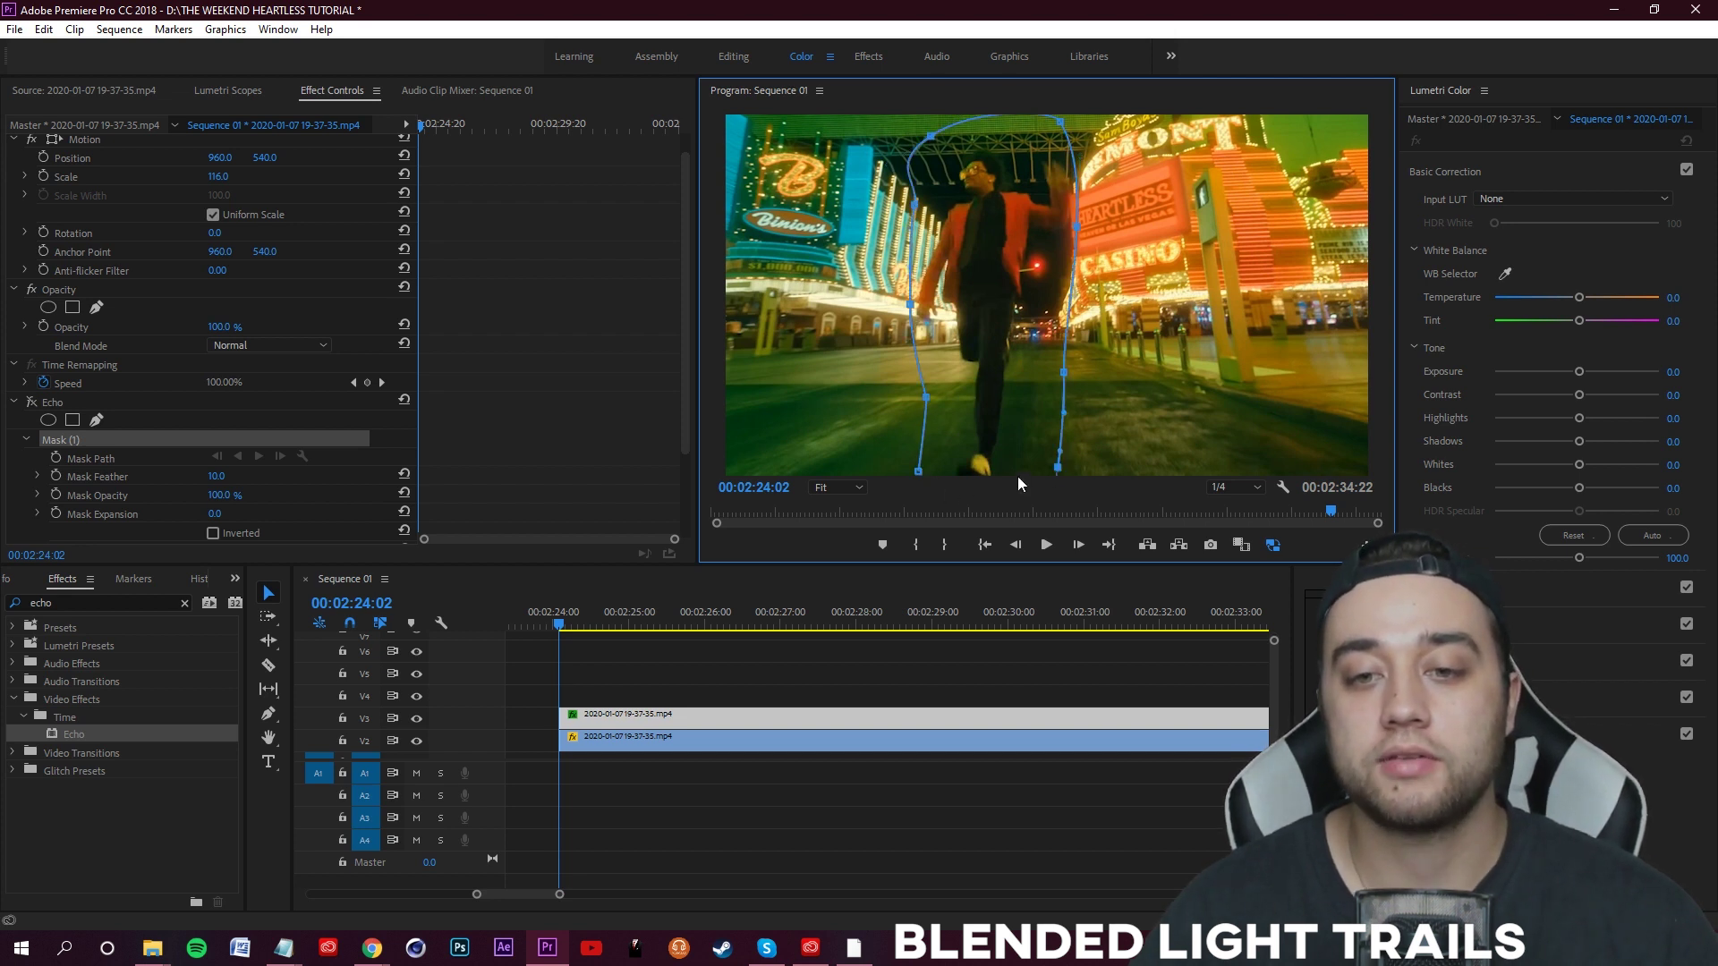
pyautogui.click(922, 475)
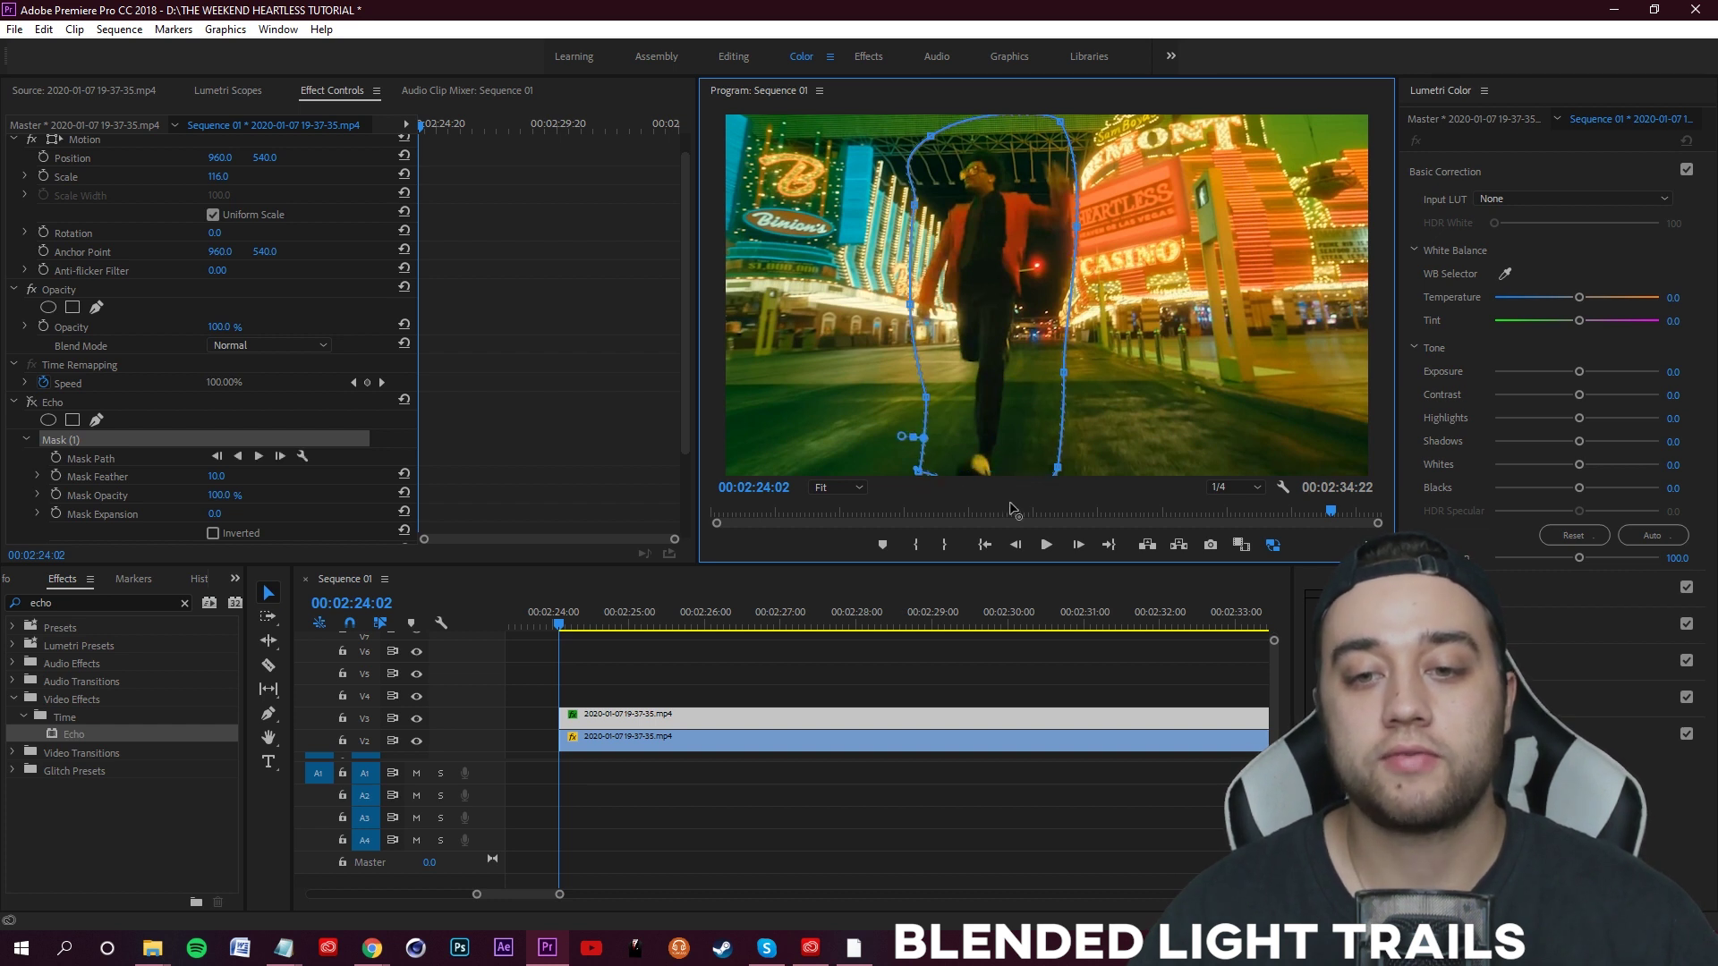
pyautogui.click(31, 402)
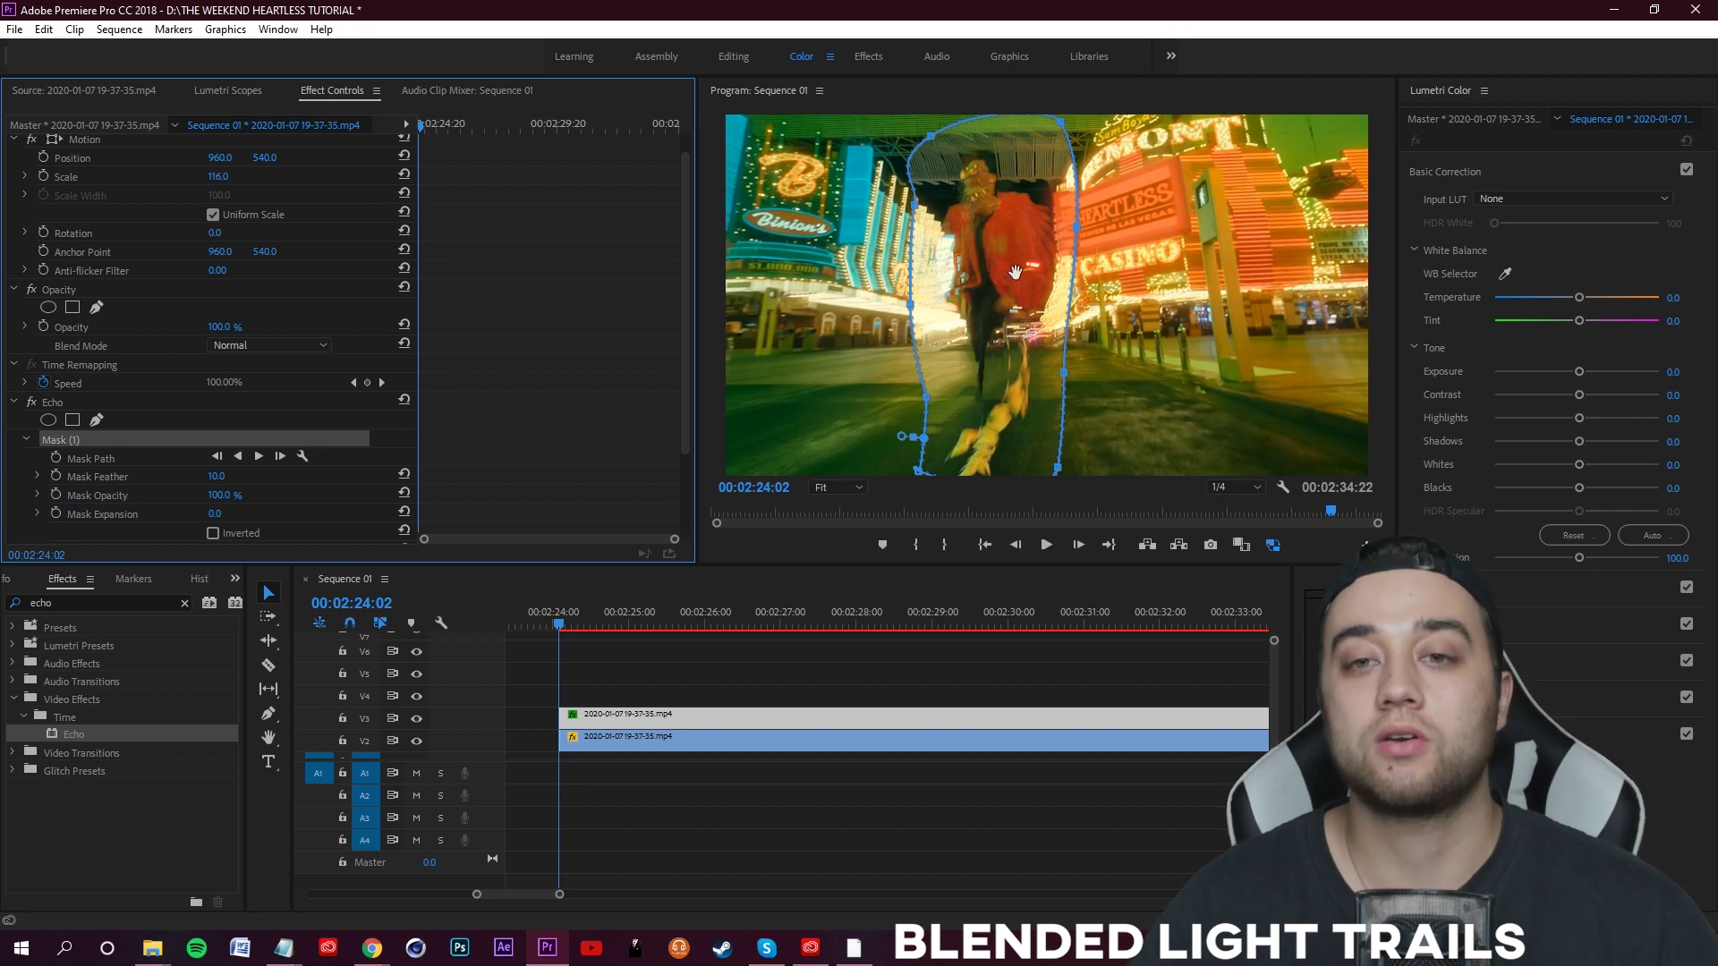
# - Invert the Echo mask on the V3 clip and raise its Mask Feather to 171.5
pyautogui.click(213, 534)
pyautogui.moveTo(994, 667); pyautogui.dragTo(1130, 660)
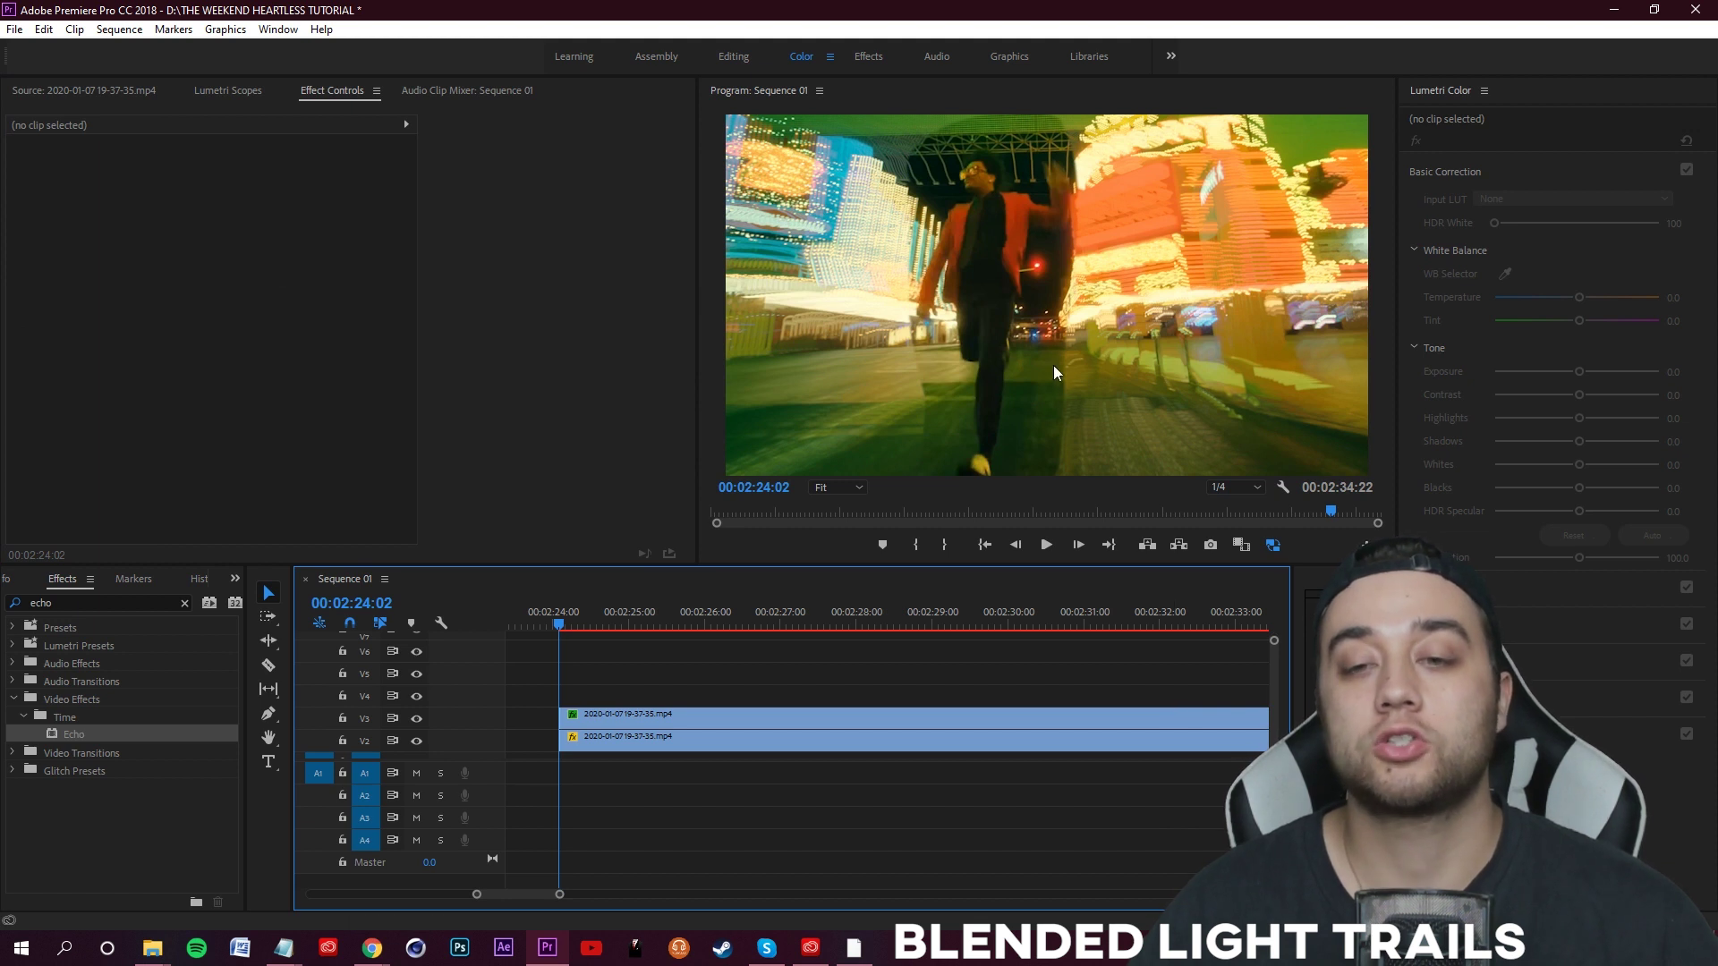
pyautogui.click(711, 716)
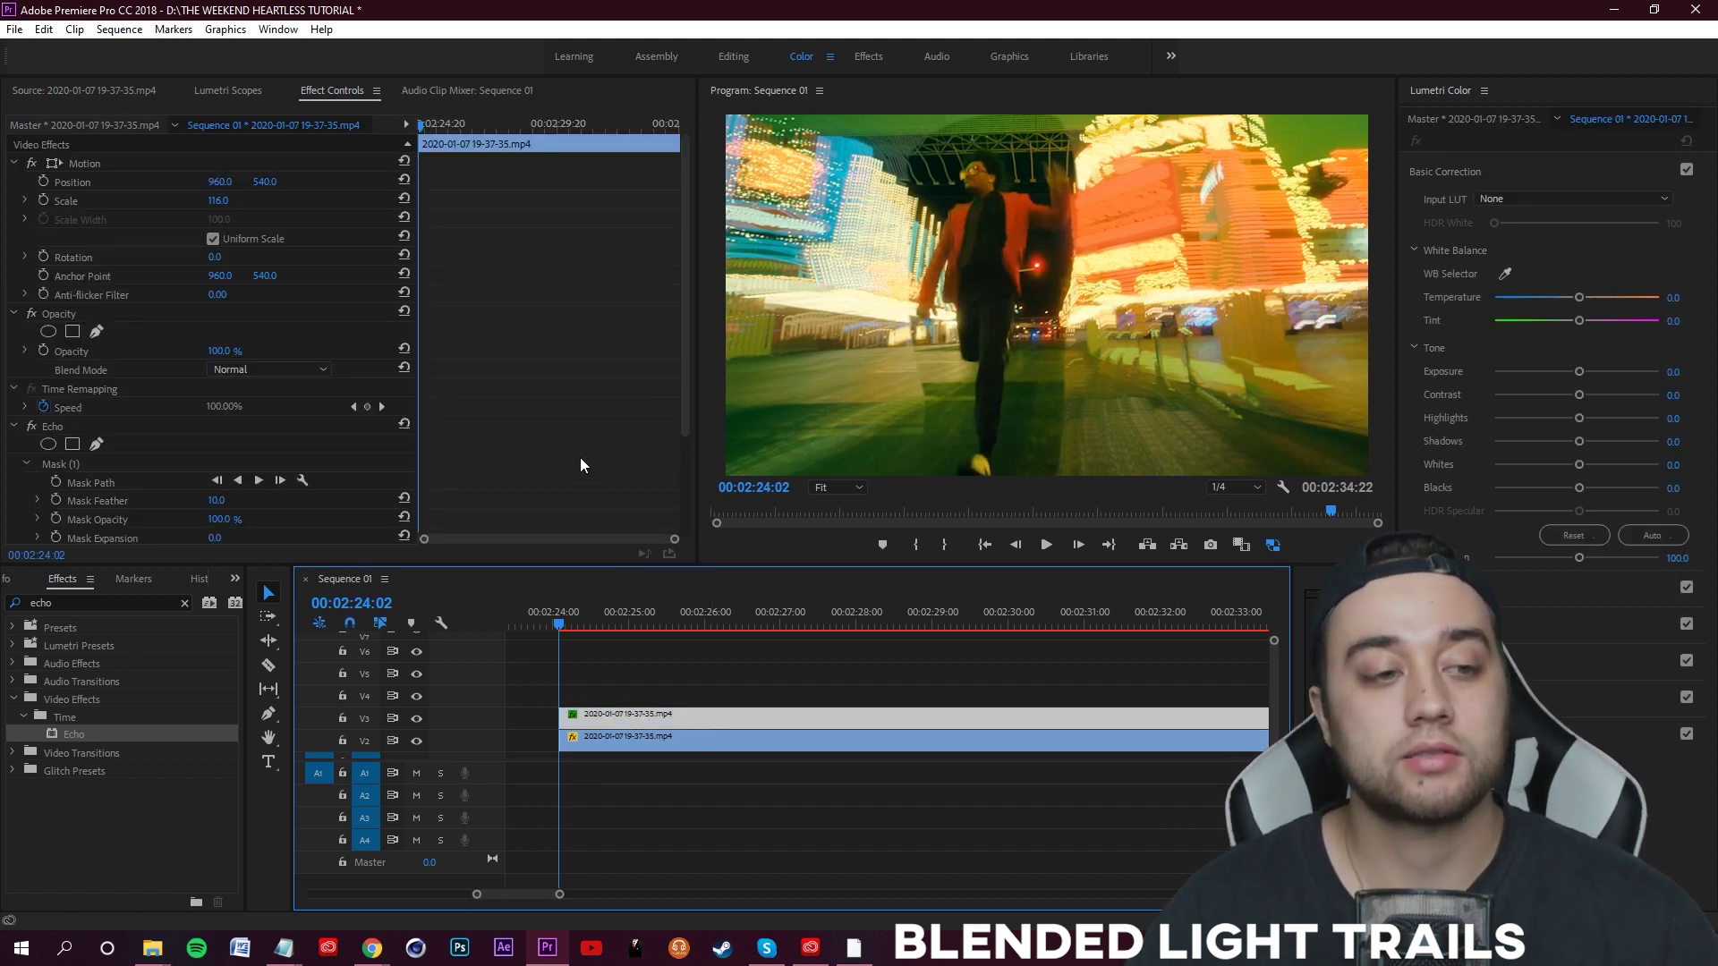
pyautogui.click(37, 410)
pyautogui.moveTo(46, 444); pyautogui.dragTo(282, 444)
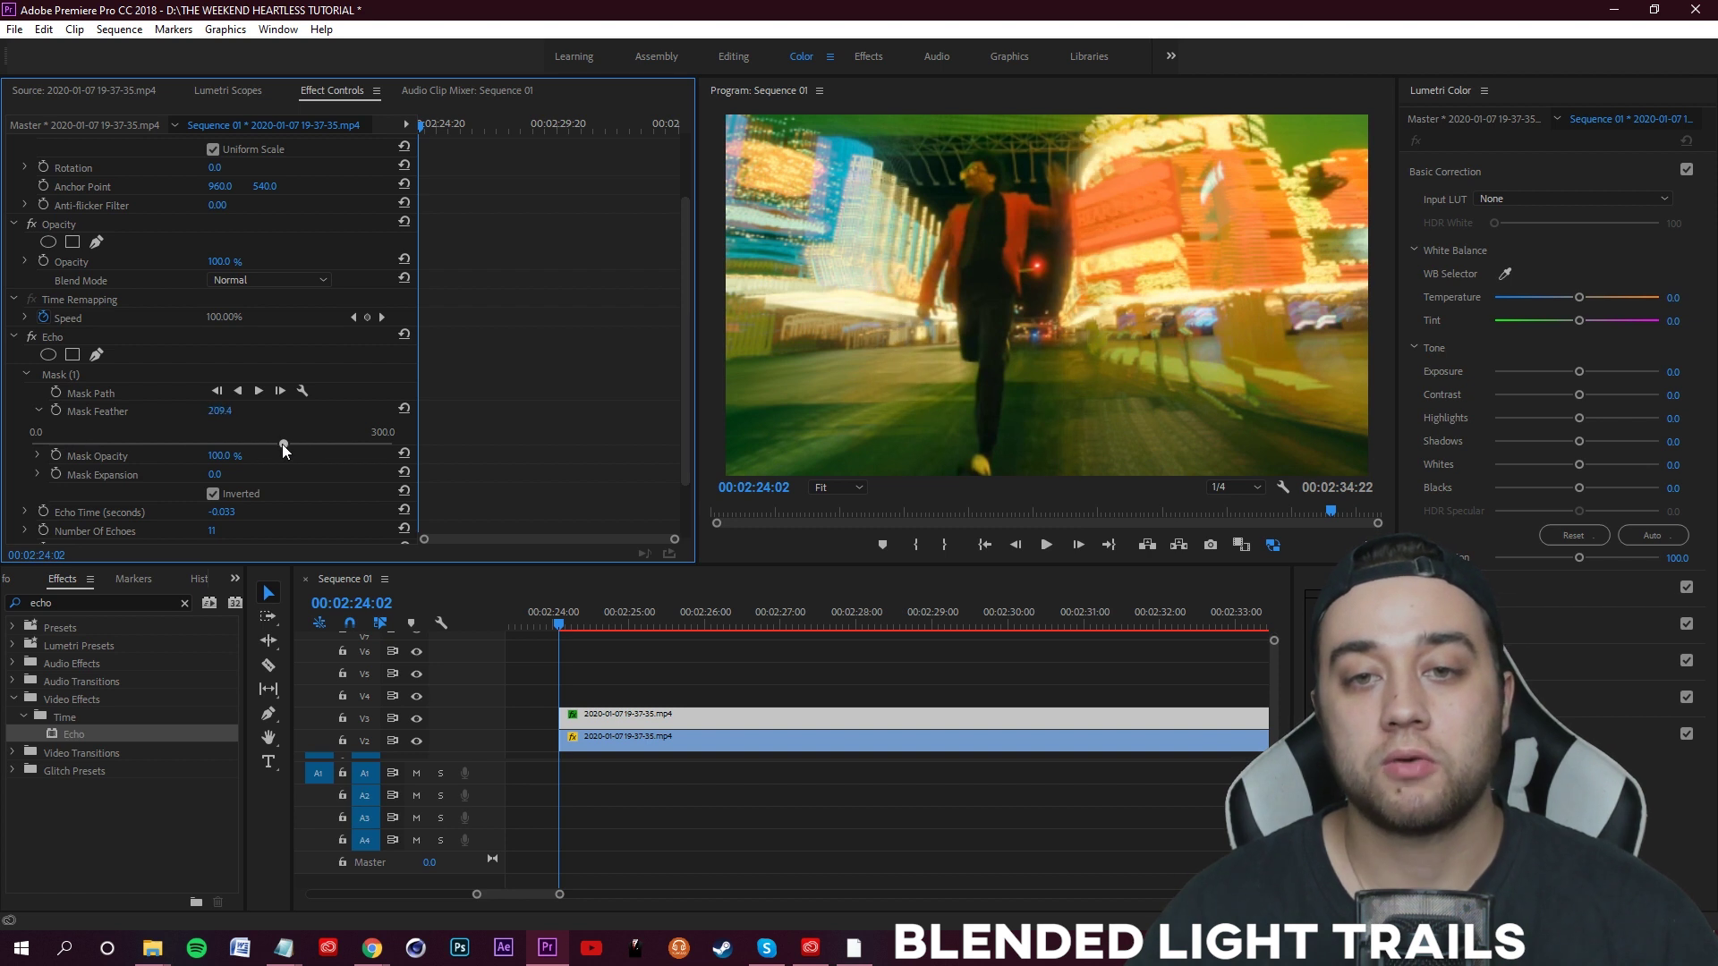
pyautogui.click(857, 689)
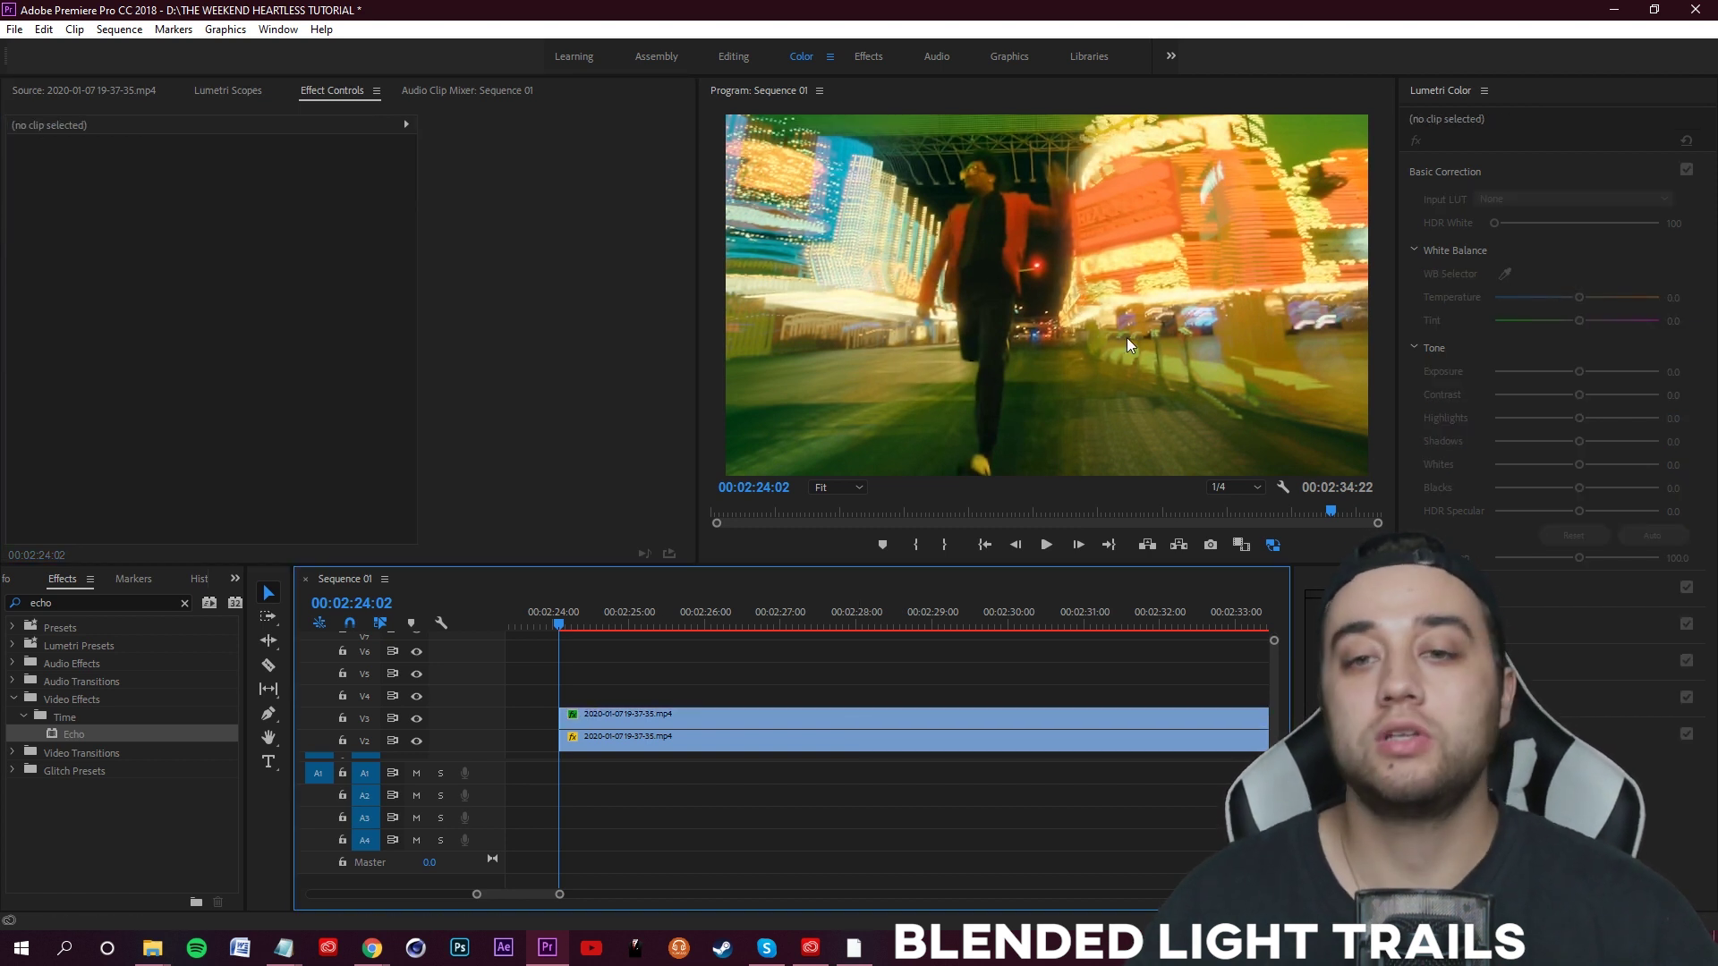
# - Start Mask Path keyframing at 00:02:24:02 and move the Echo mask over the running man at 00:02:25:12
pyautogui.click(712, 721)
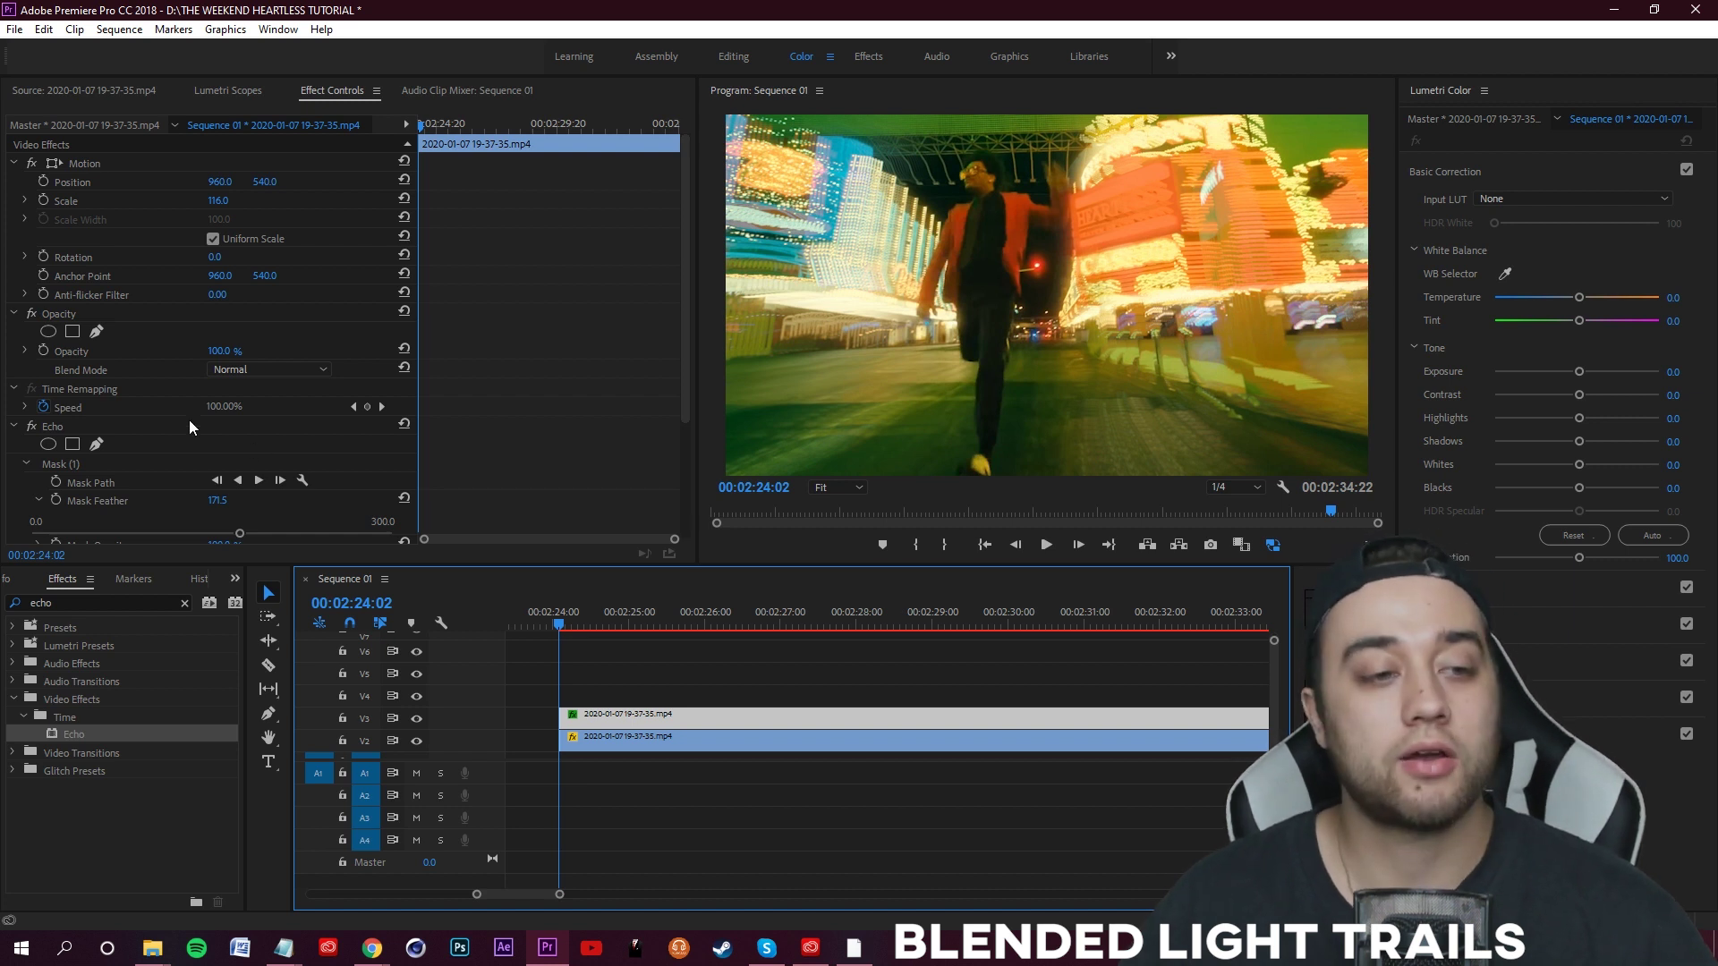
pyautogui.scroll(-3, 236, 443)
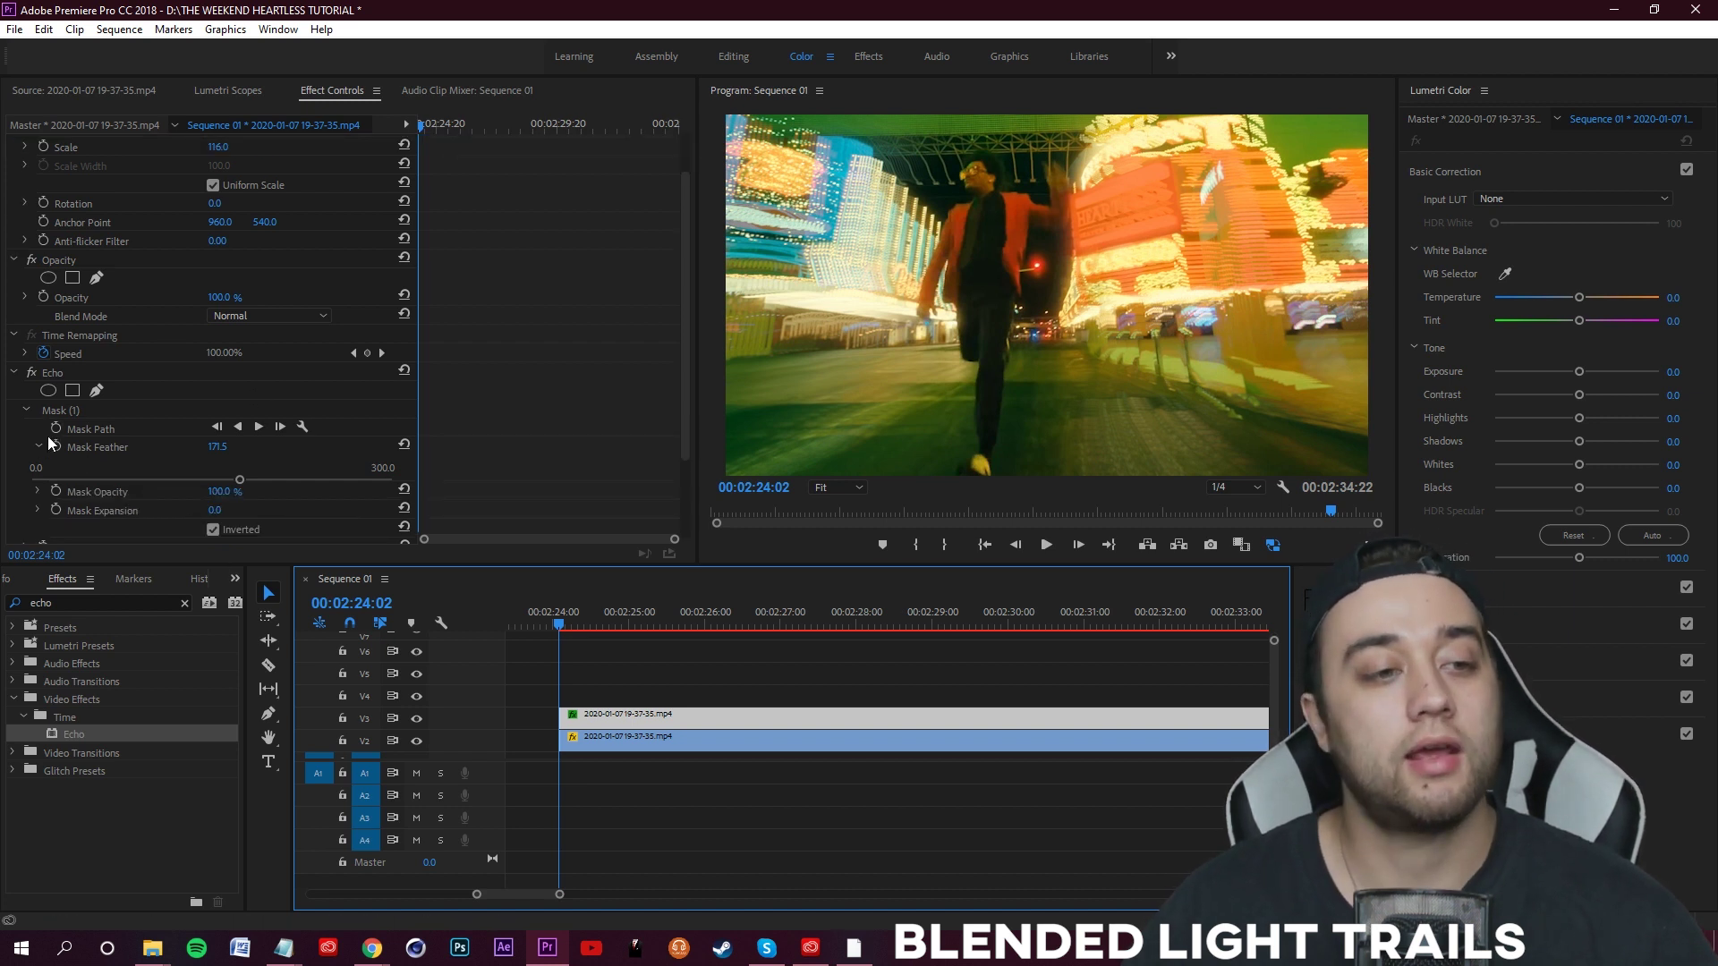
pyautogui.click(55, 430)
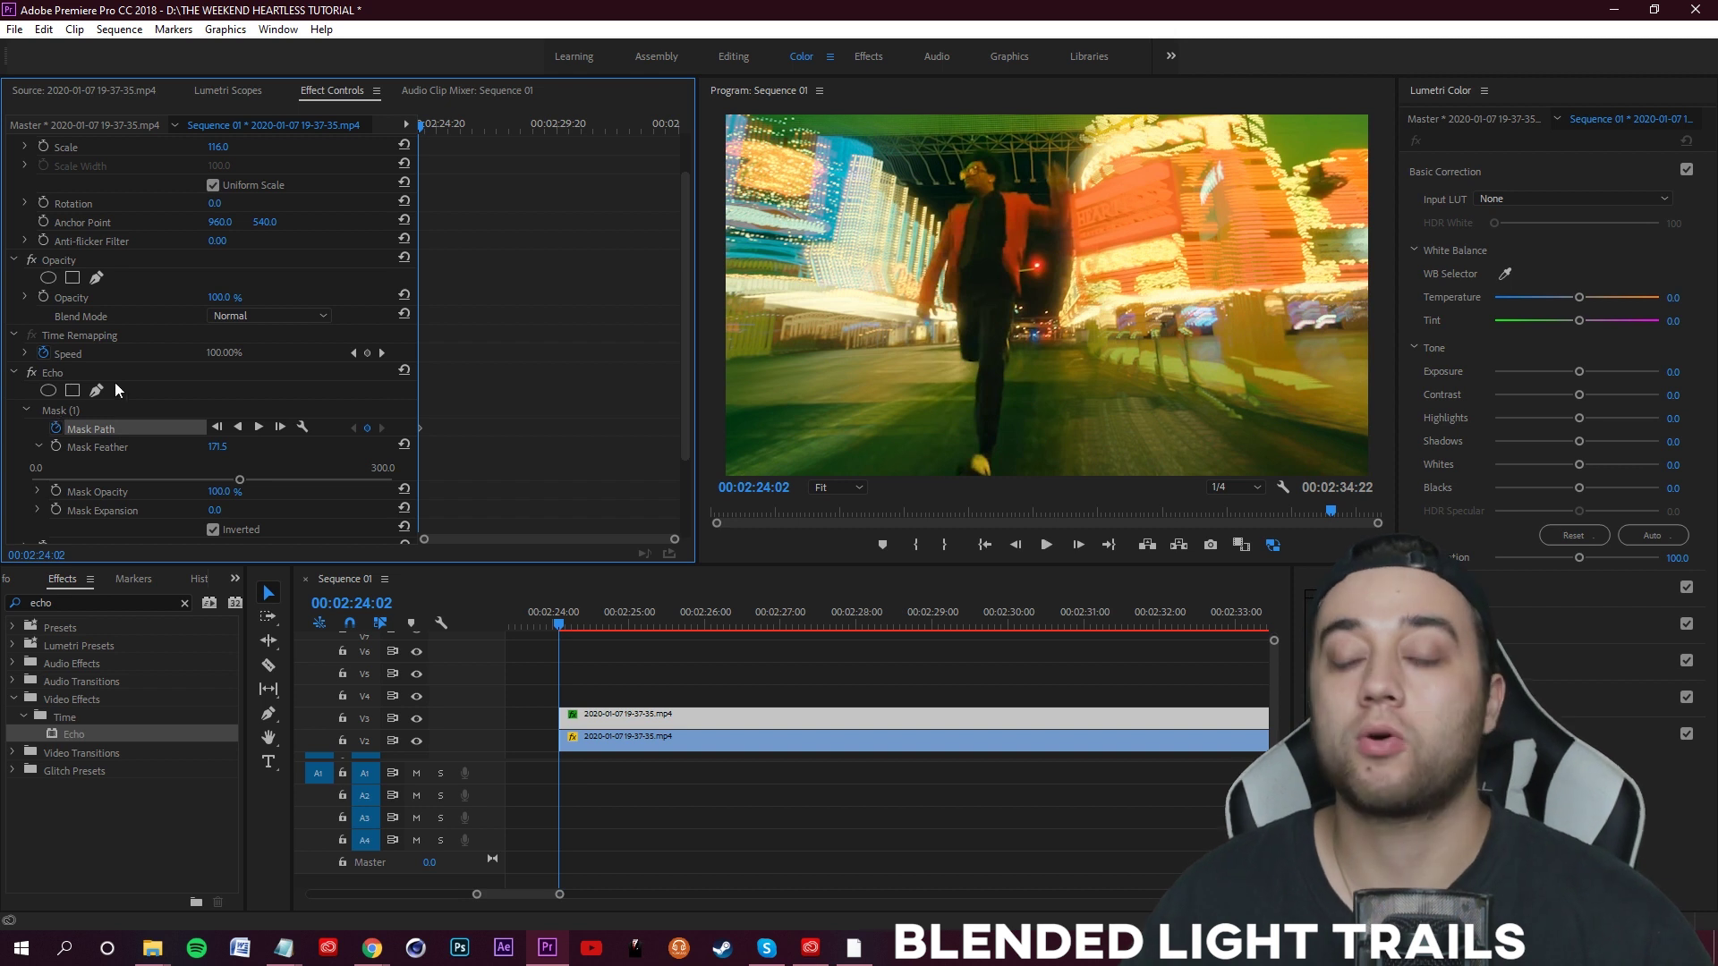
pyautogui.click(581, 626)
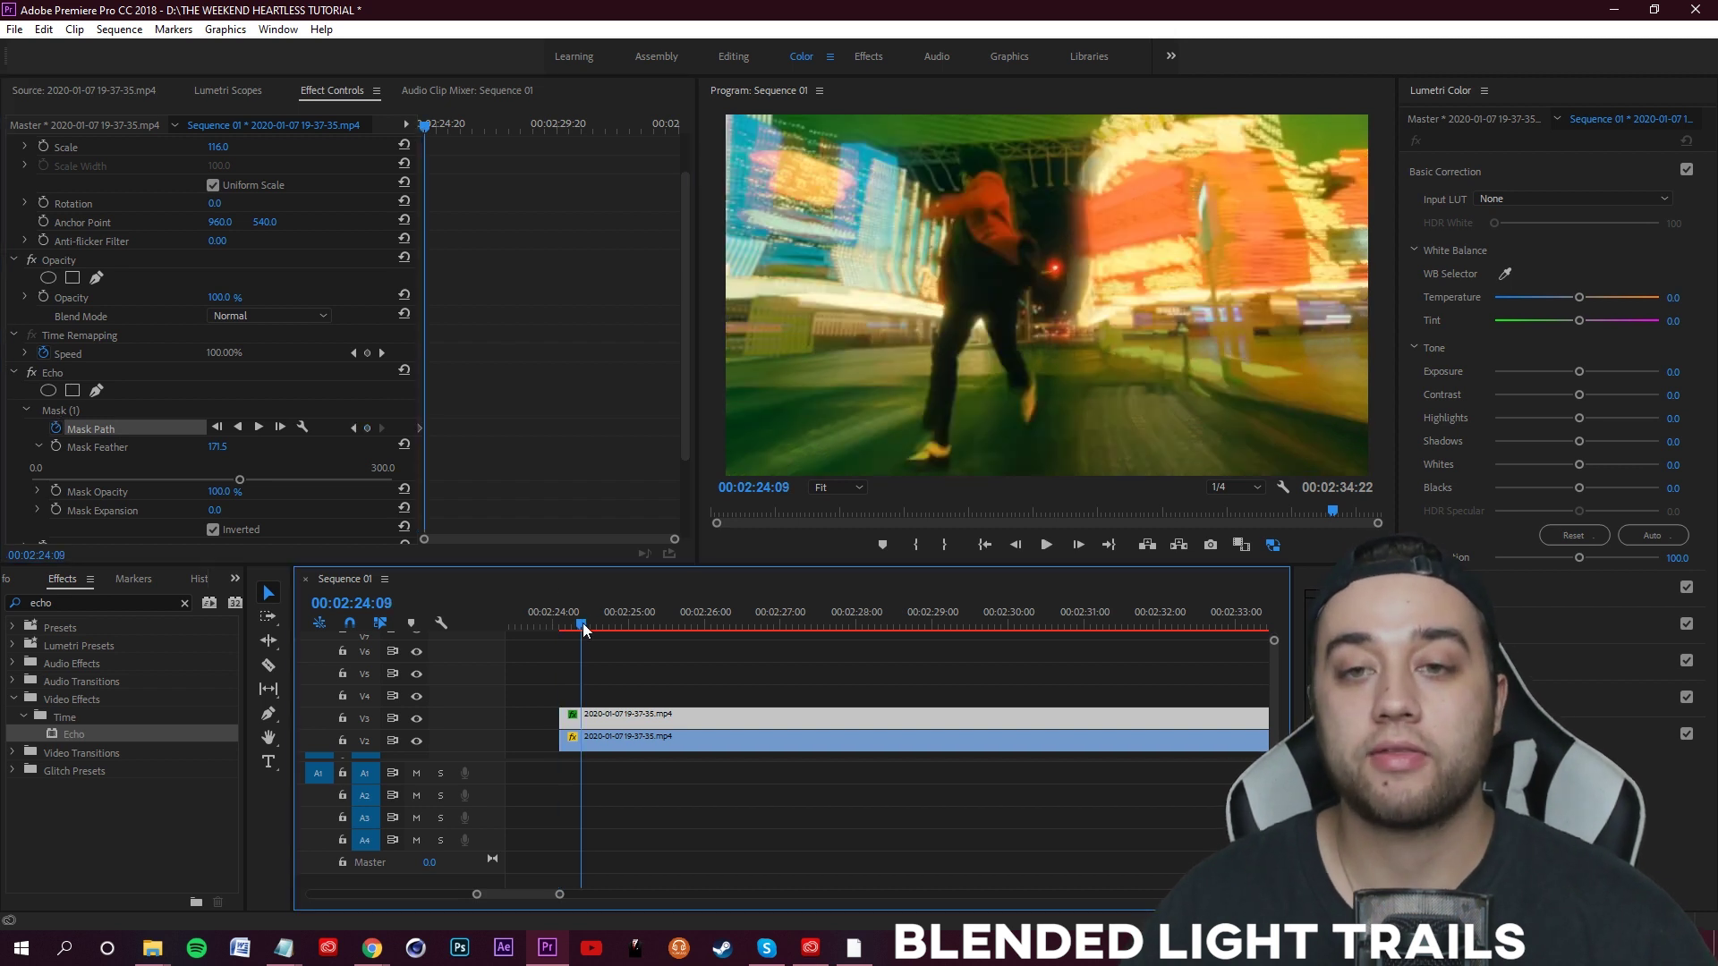
pyautogui.click(53, 412)
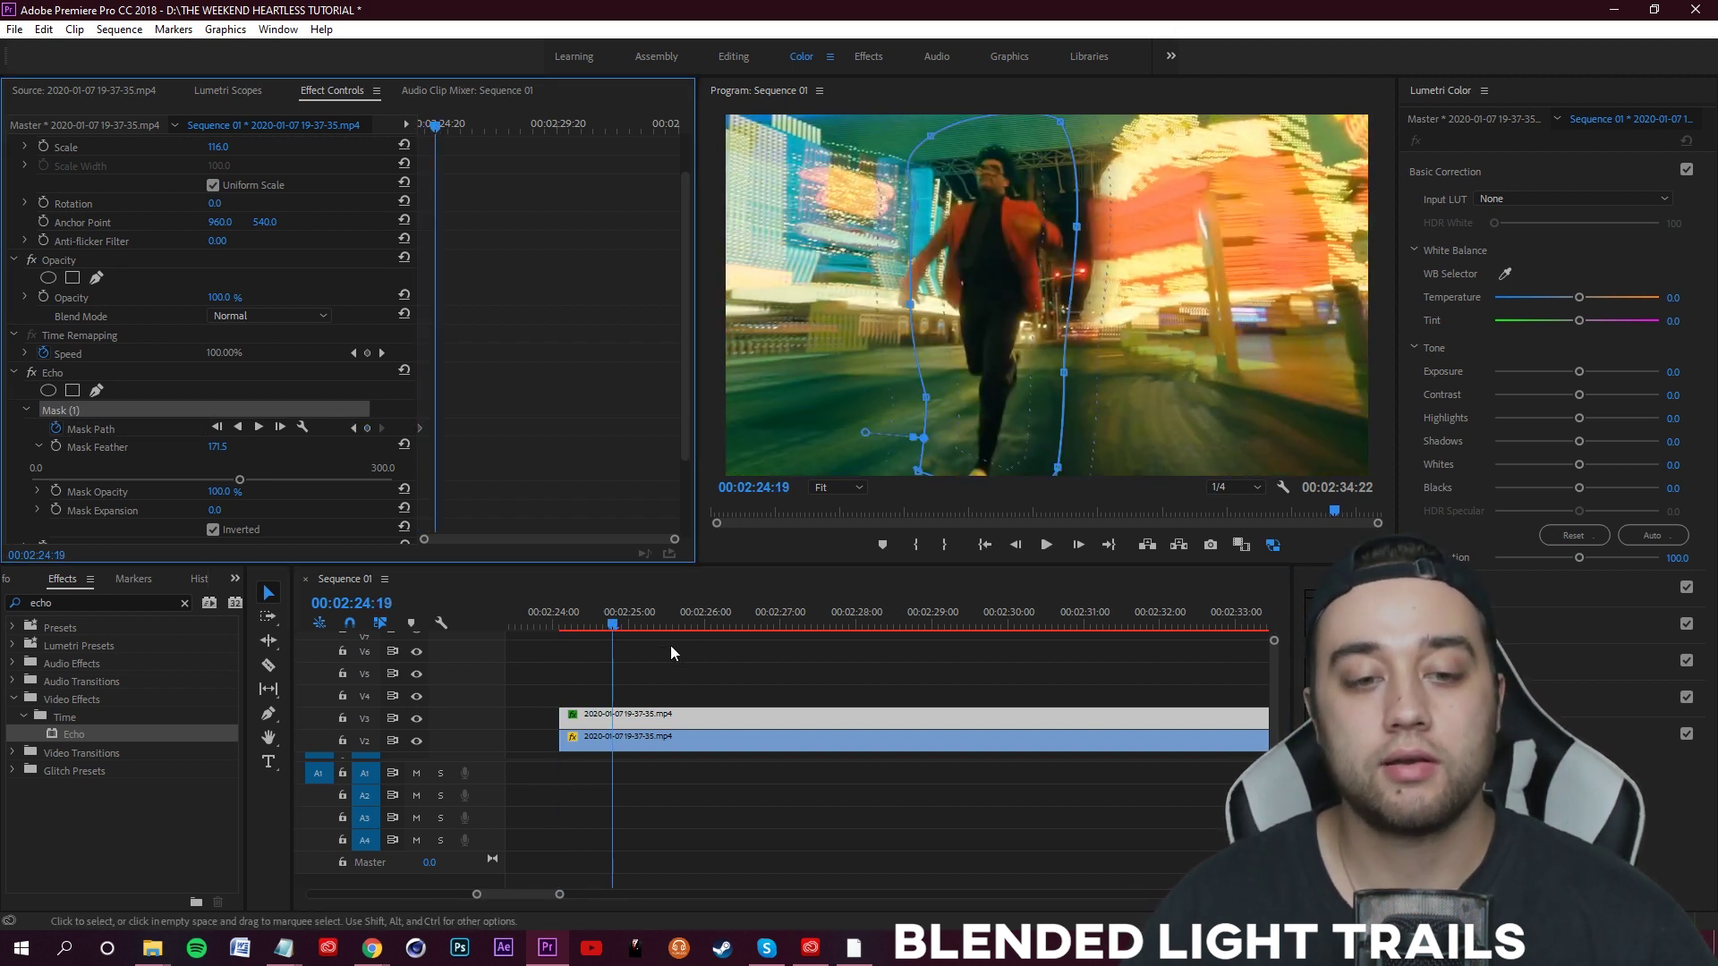
pyautogui.click(663, 622)
pyautogui.moveTo(1020, 354); pyautogui.dragTo(1088, 358)
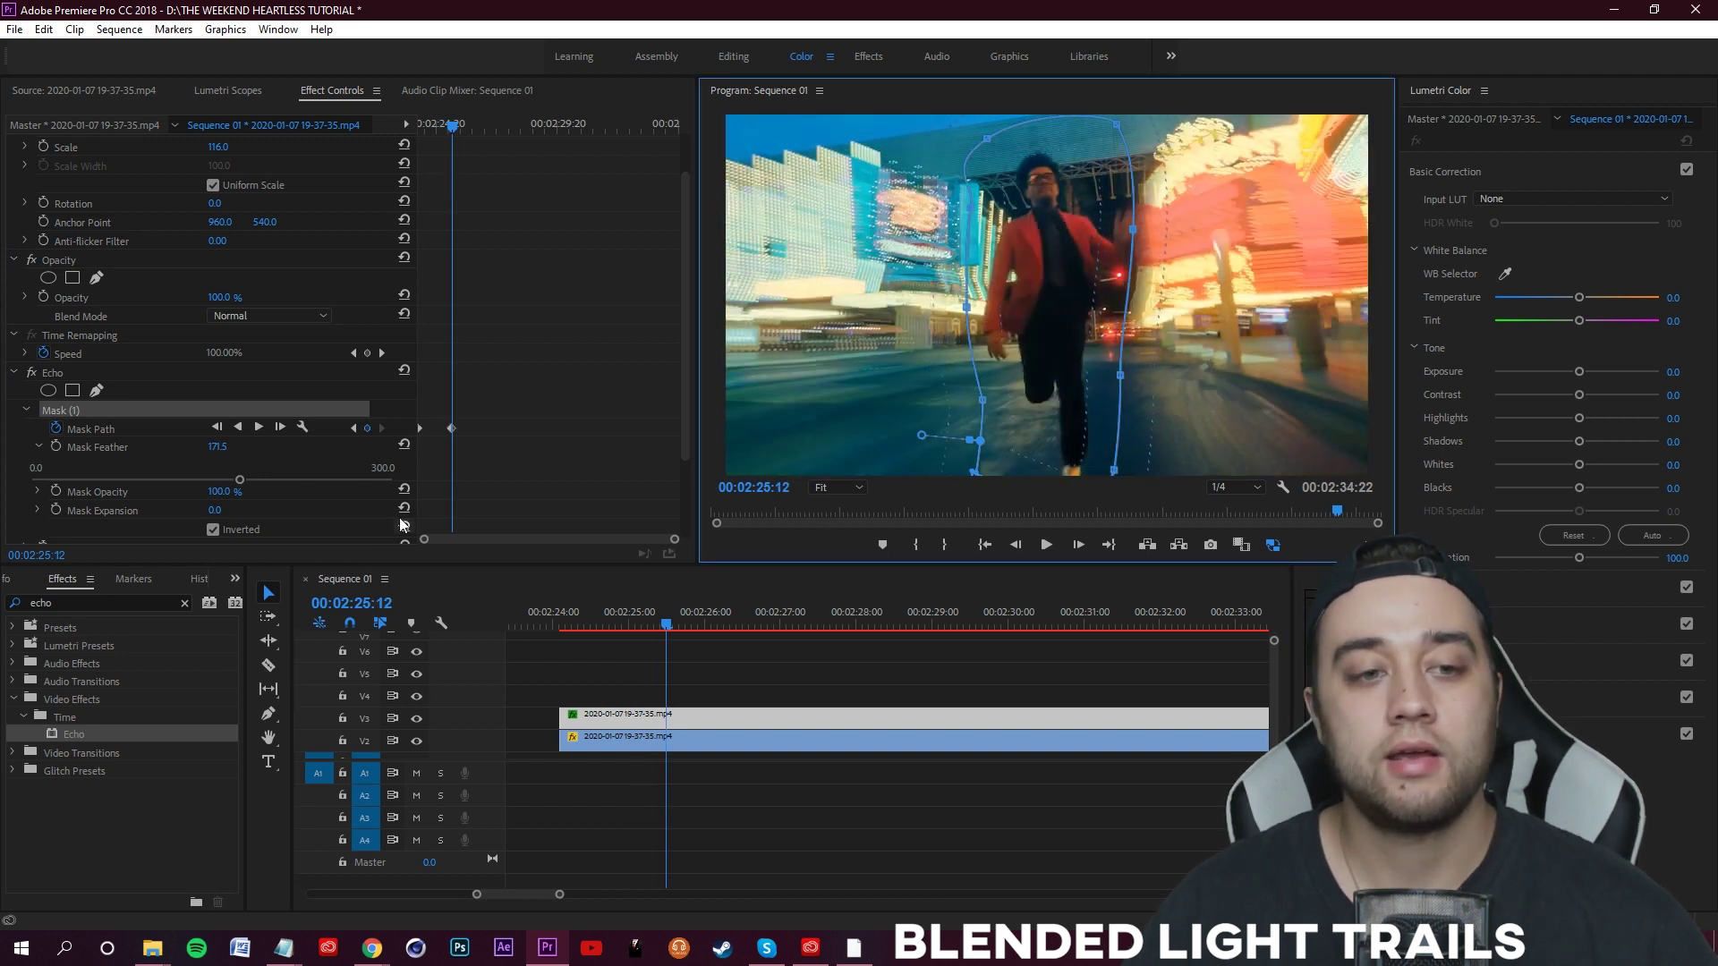
# - Reposition the Echo mask over the man at 00:02:26:15 and at further points along the clip to keyframe its path
pyautogui.moveTo(666, 624); pyautogui.dragTo(752, 625)
pyautogui.click(1069, 316)
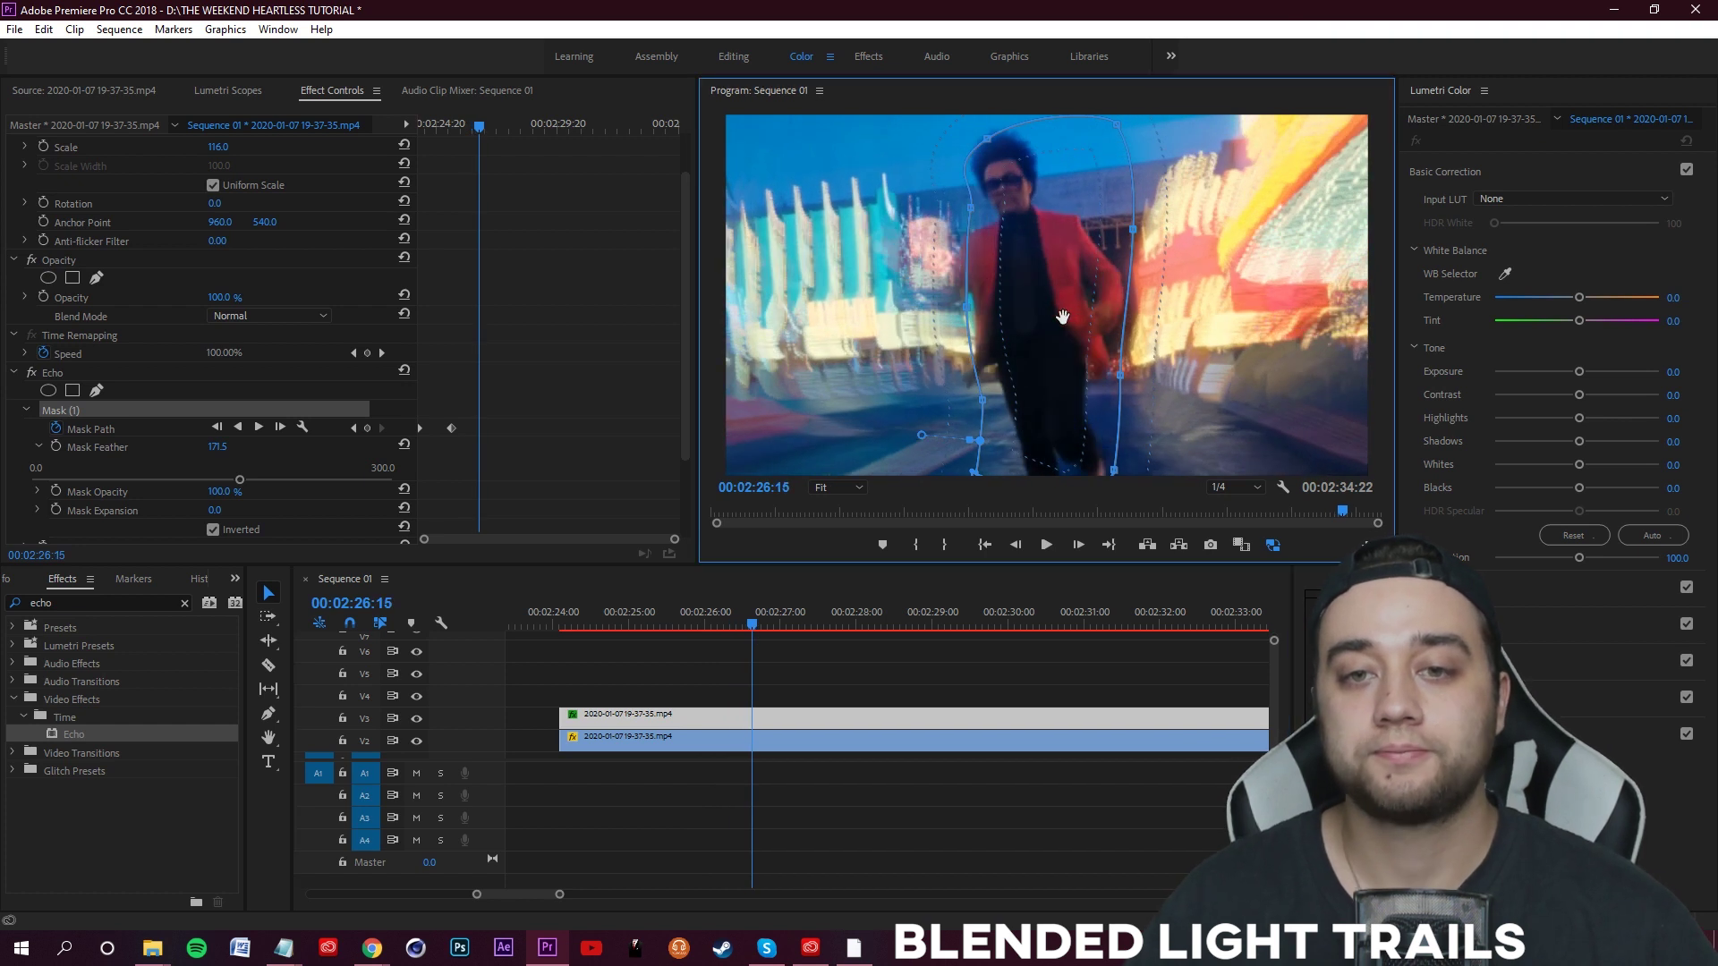
pyautogui.moveTo(1063, 317); pyautogui.dragTo(1059, 318)
pyautogui.moveTo(783, 623); pyautogui.dragTo(808, 625)
pyautogui.click(982, 333)
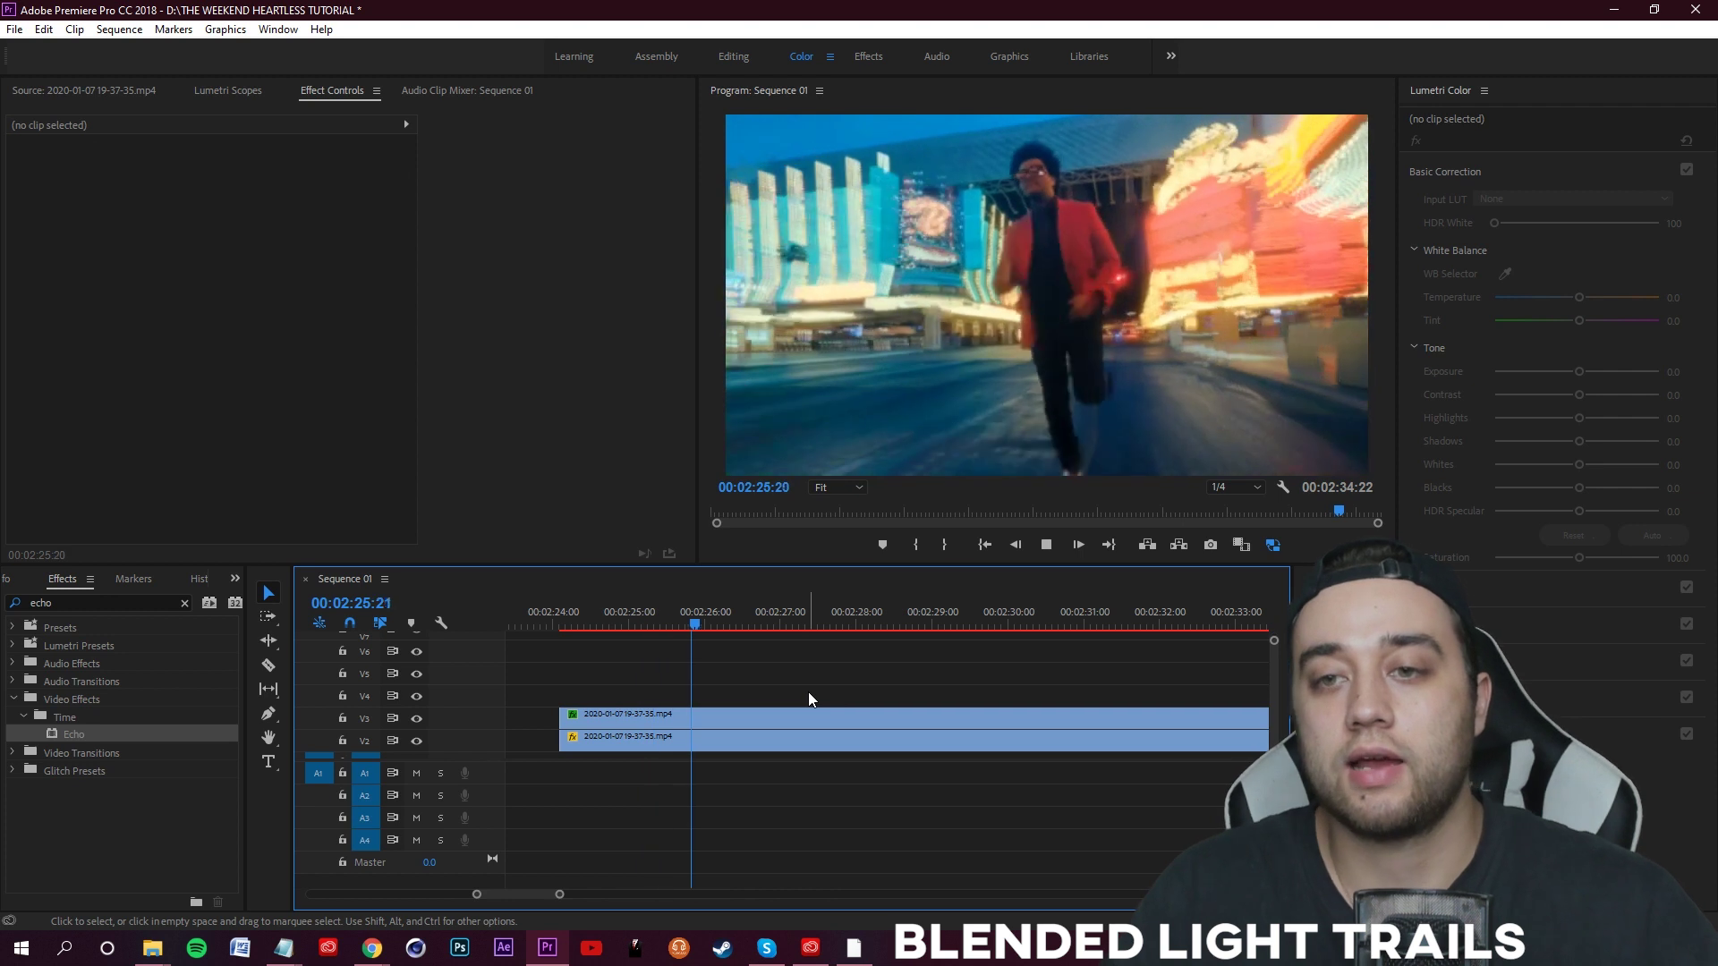
# - Compare the V2 and V3 clips' settings and play back the masked echo near the end of the clip
pyautogui.press('space')
pyautogui.click(798, 741)
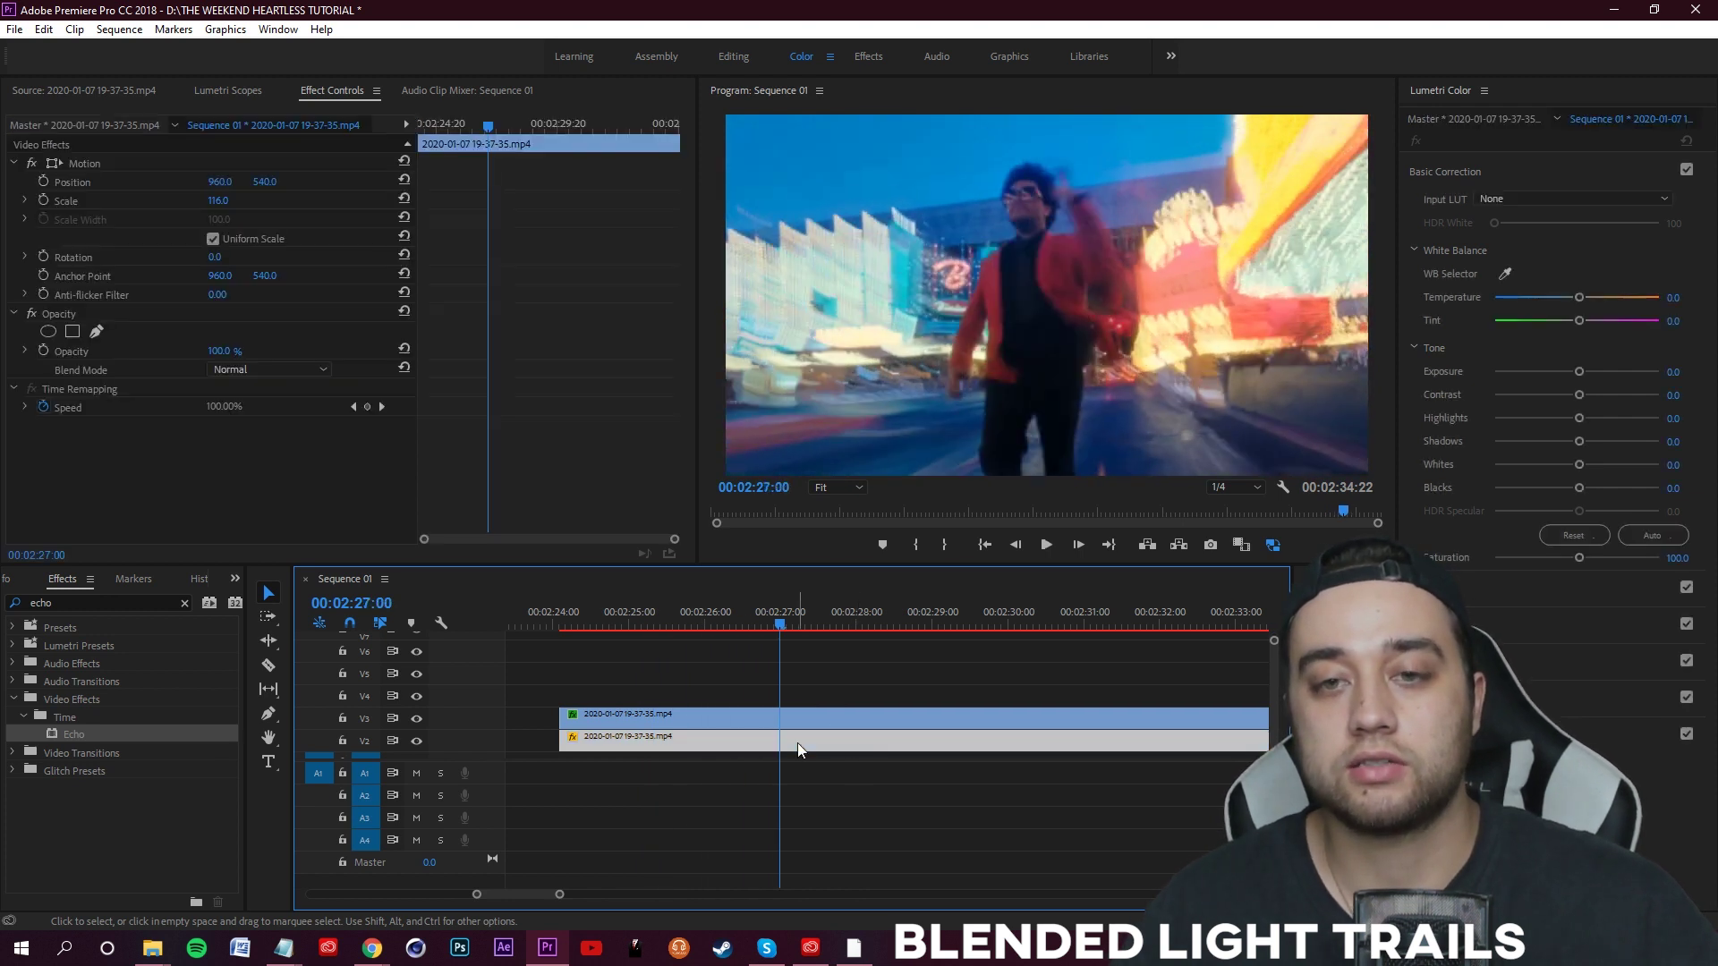
pyautogui.click(843, 718)
pyautogui.moveTo(770, 616); pyautogui.dragTo(1075, 625)
pyautogui.click(1046, 545)
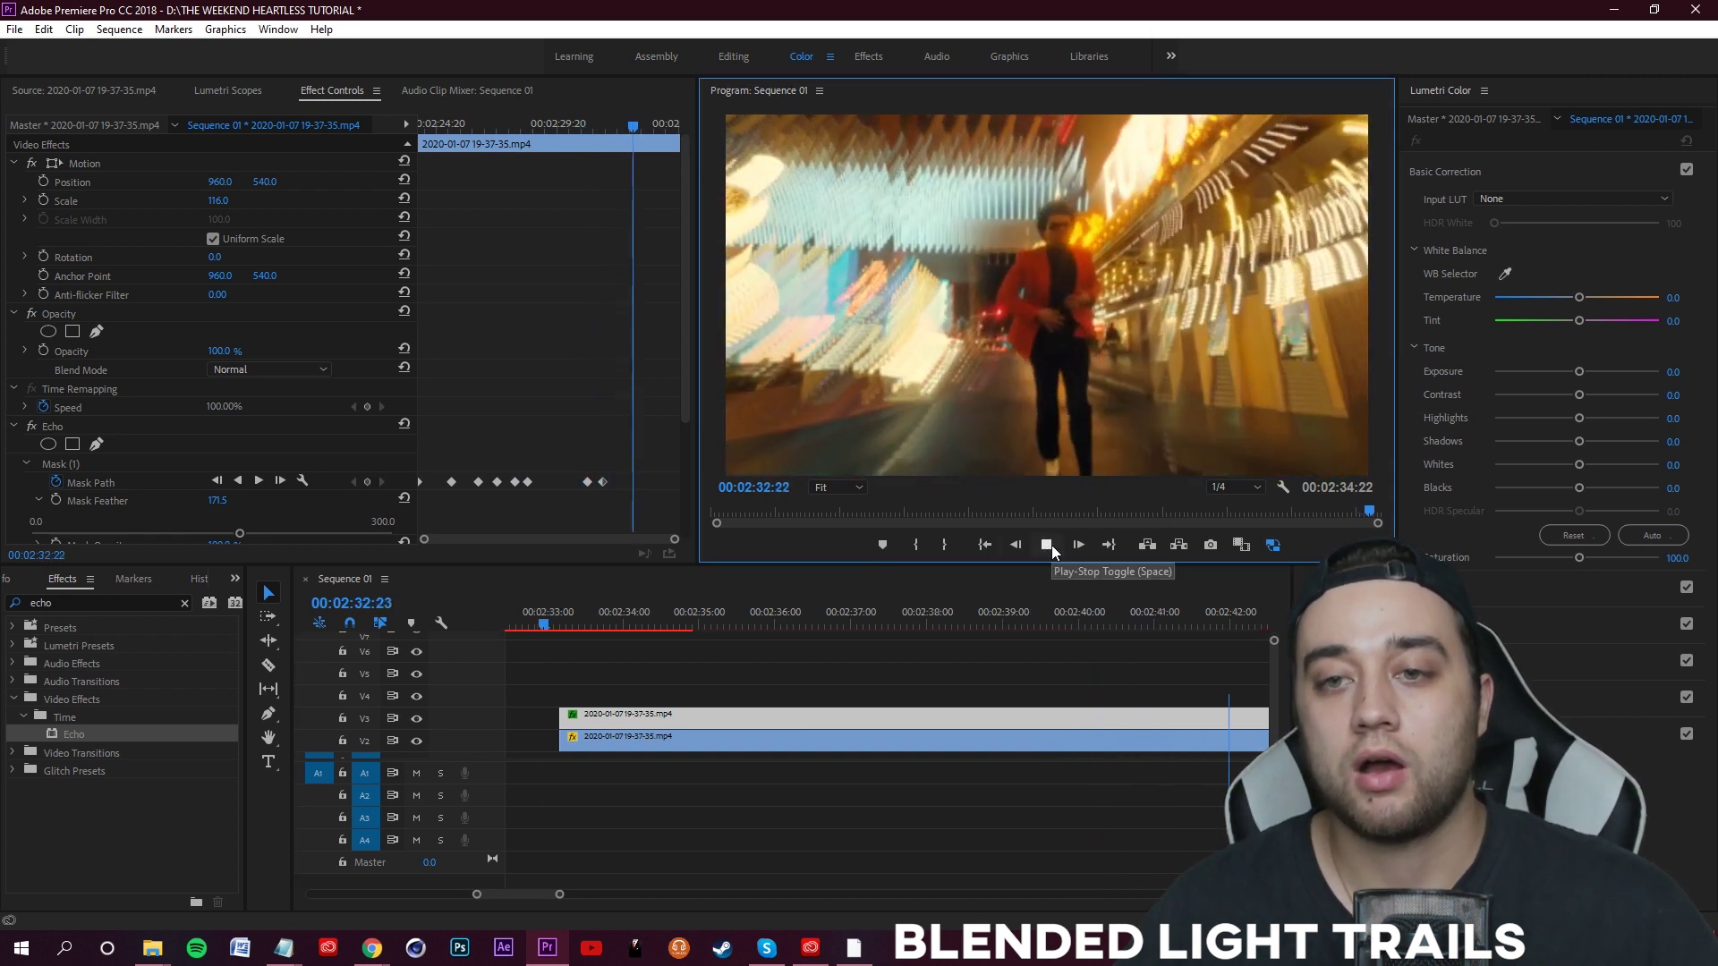
pyautogui.click(1051, 545)
# - Raise the Echo effect's Number Of Echoes to 43 and its Mask Feather to 300
pyautogui.scroll(-3, 501, 453)
pyautogui.click(25, 477)
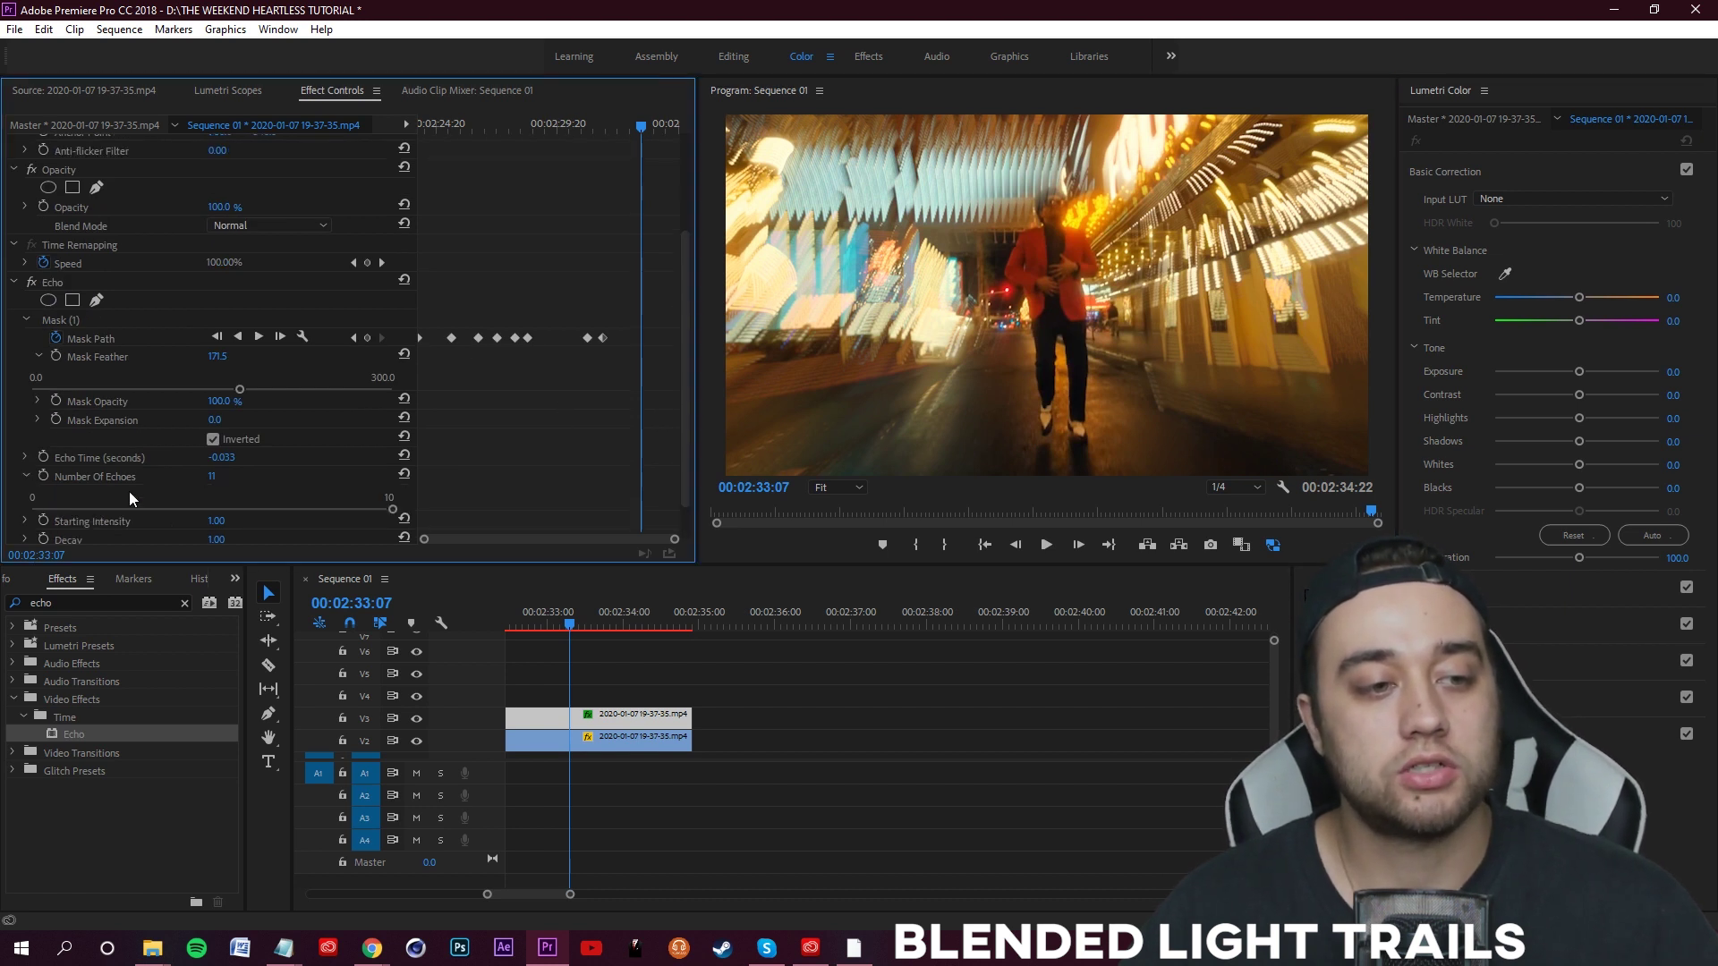
pyautogui.moveTo(215, 477)
pyautogui.mouseDown()
pyautogui.moveTo(263, 477)
pyautogui.moveTo(243, 477)
pyautogui.mouseUp()
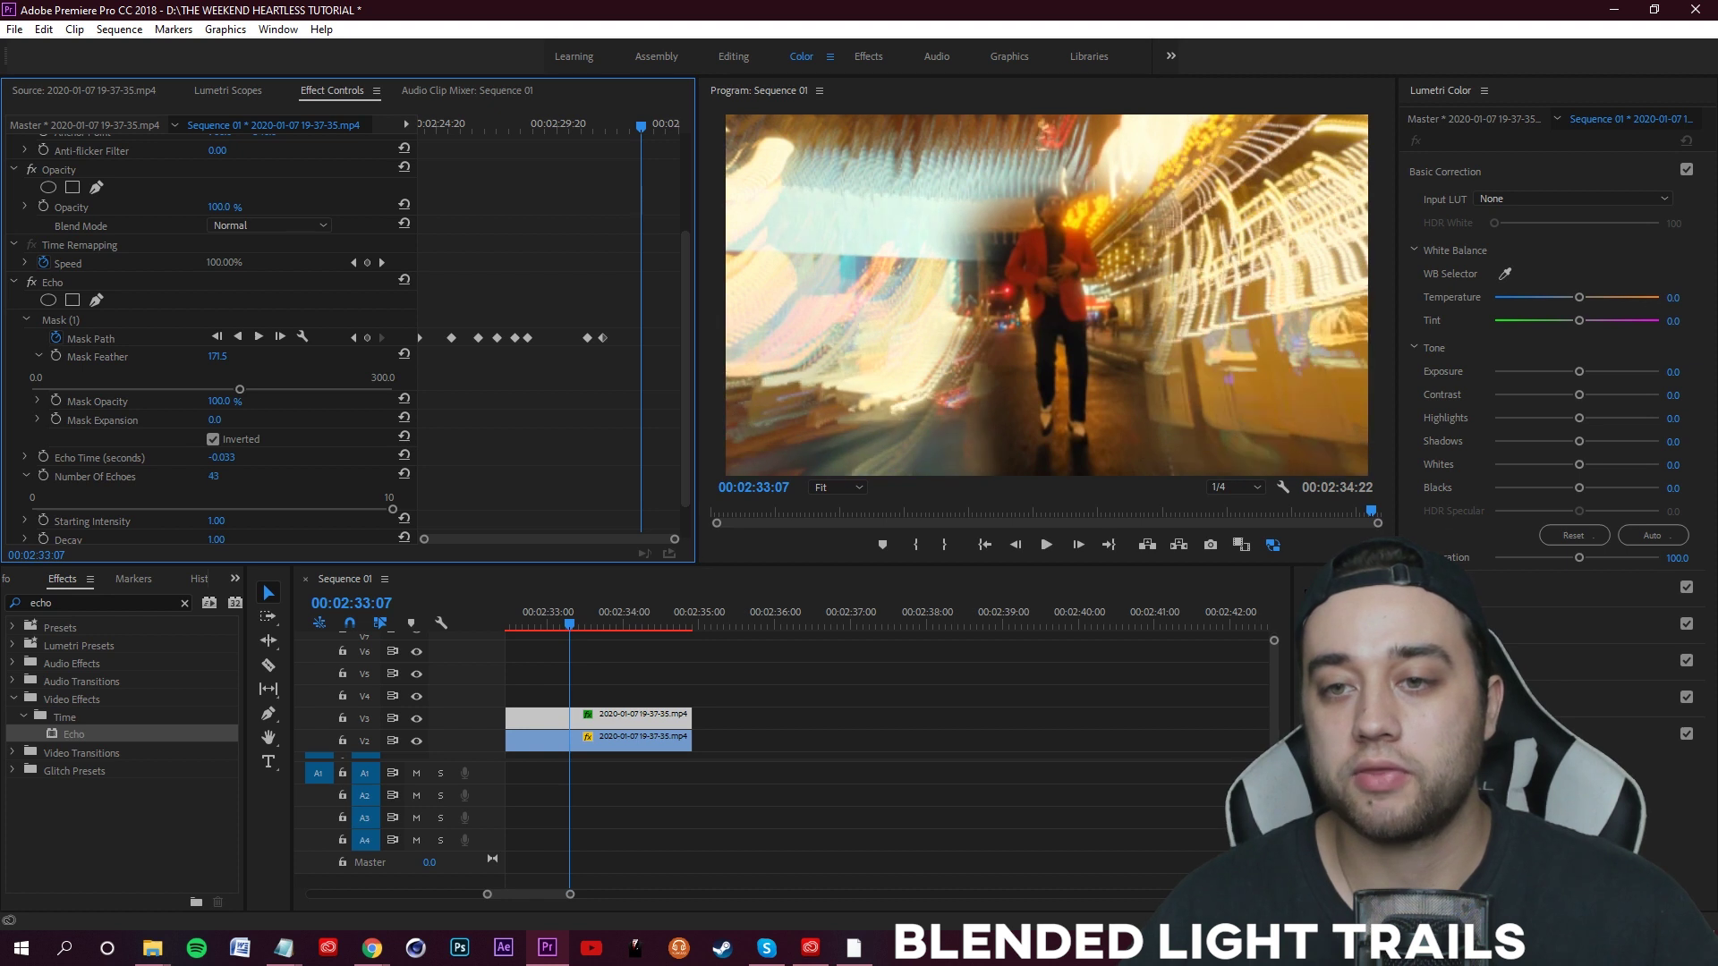
pyautogui.scroll(3, 848, 728)
pyautogui.moveTo(763, 626); pyautogui.dragTo(696, 624)
pyautogui.moveTo(240, 389); pyautogui.dragTo(517, 394)
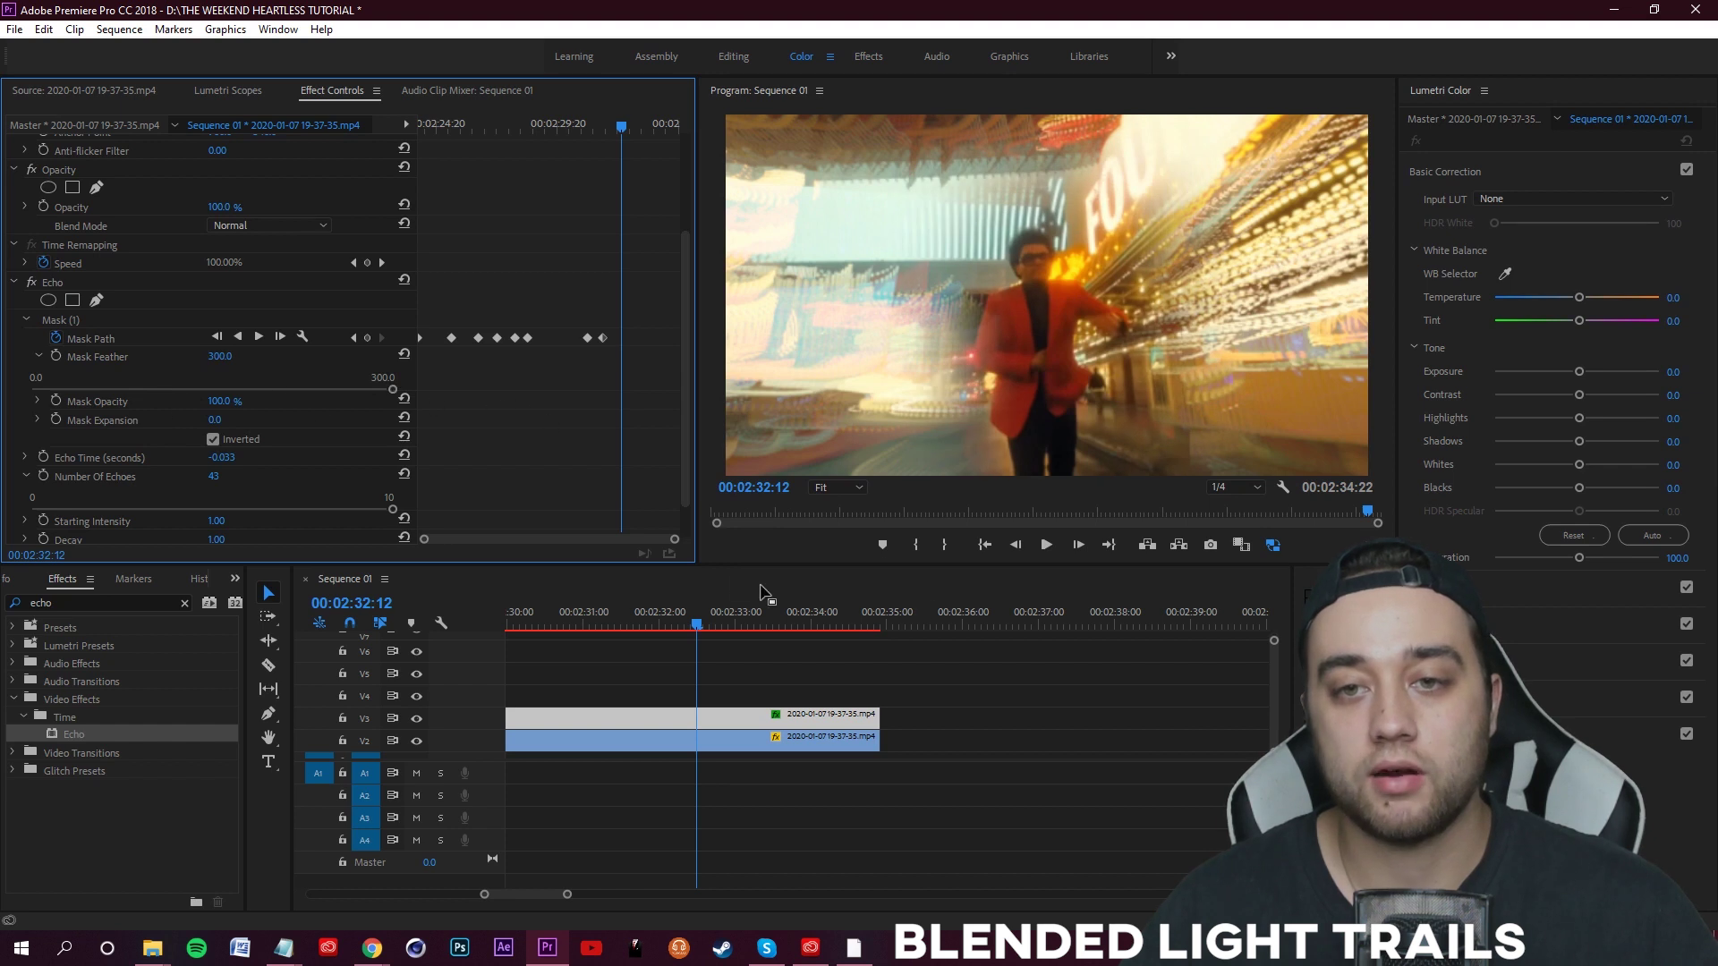
pyautogui.moveTo(716, 615); pyautogui.dragTo(823, 631)
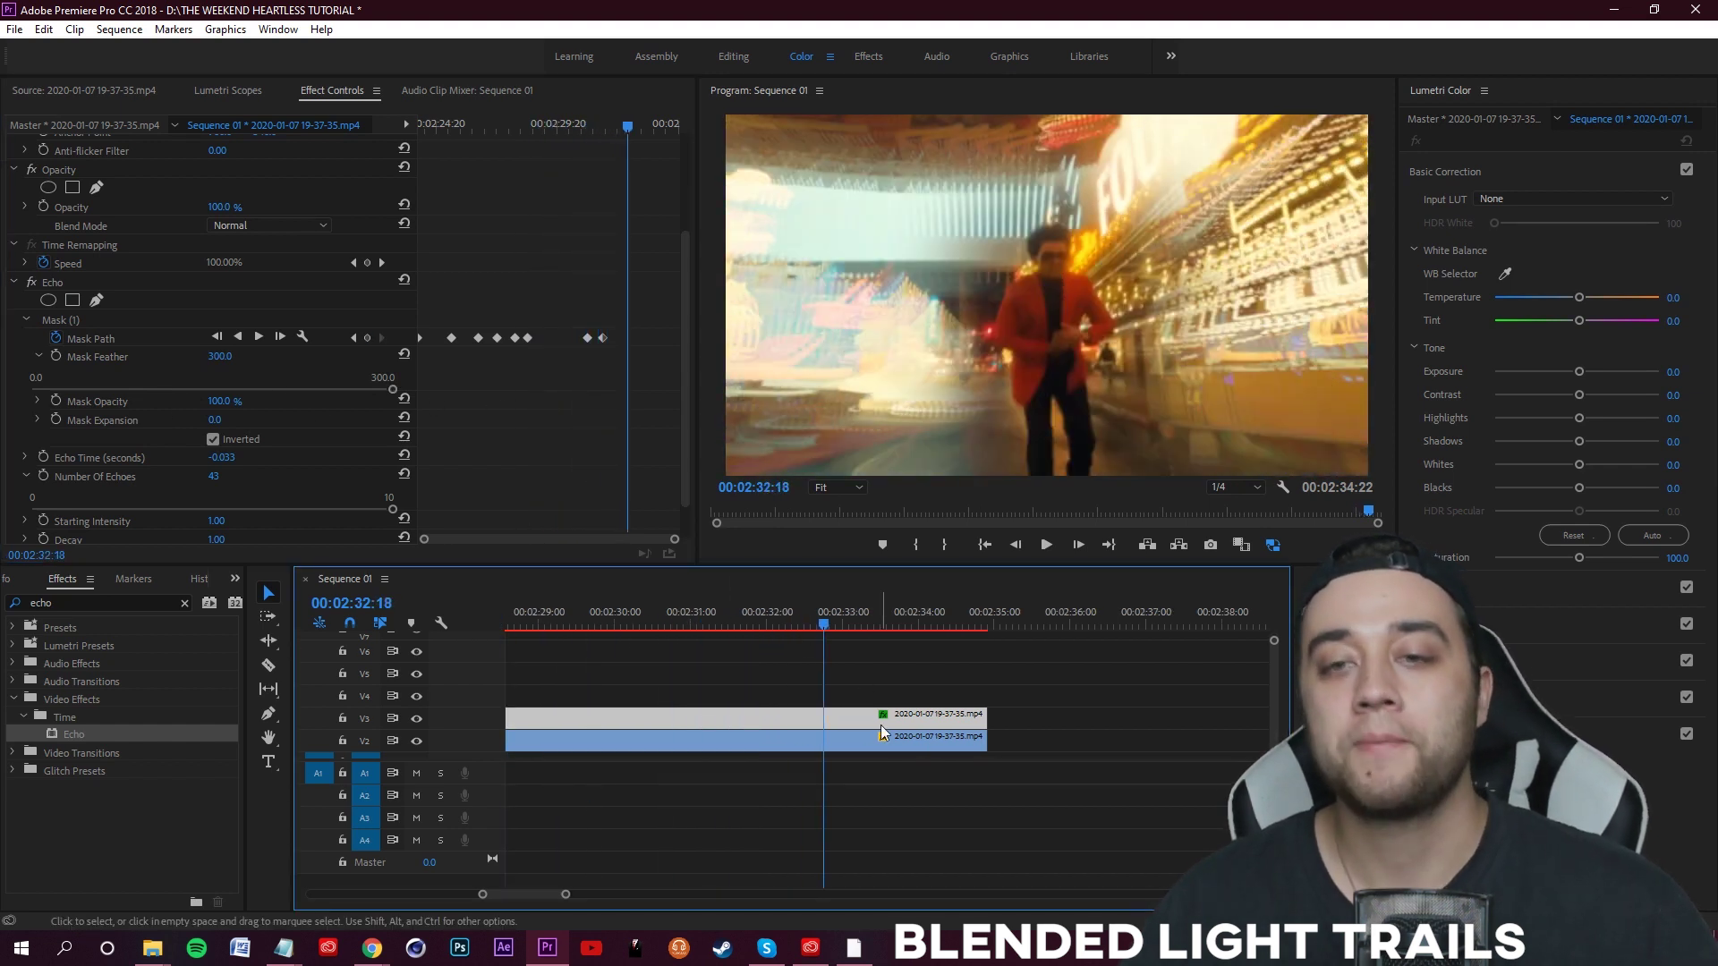
# - Try the Overlay and Soft Light blend modes on the V3 echo clip
pyautogui.scroll(3, 615, 336)
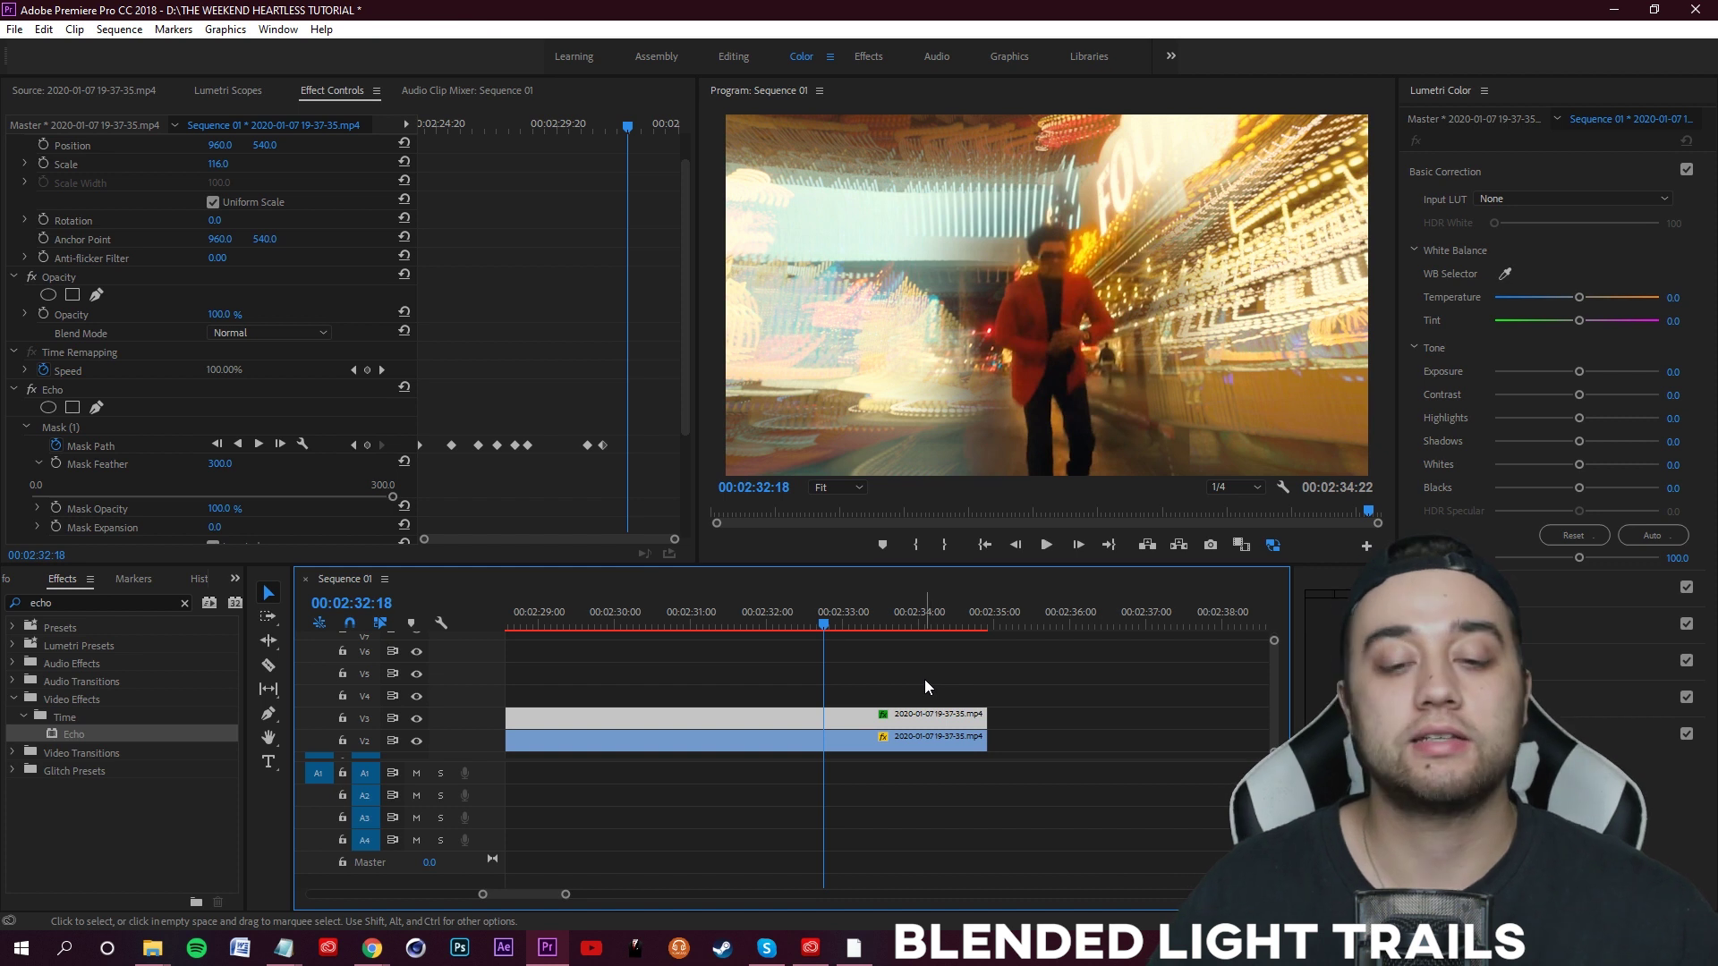
pyautogui.scroll(1, 927, 694)
pyautogui.click(938, 721)
pyautogui.scroll(1, 949, 728)
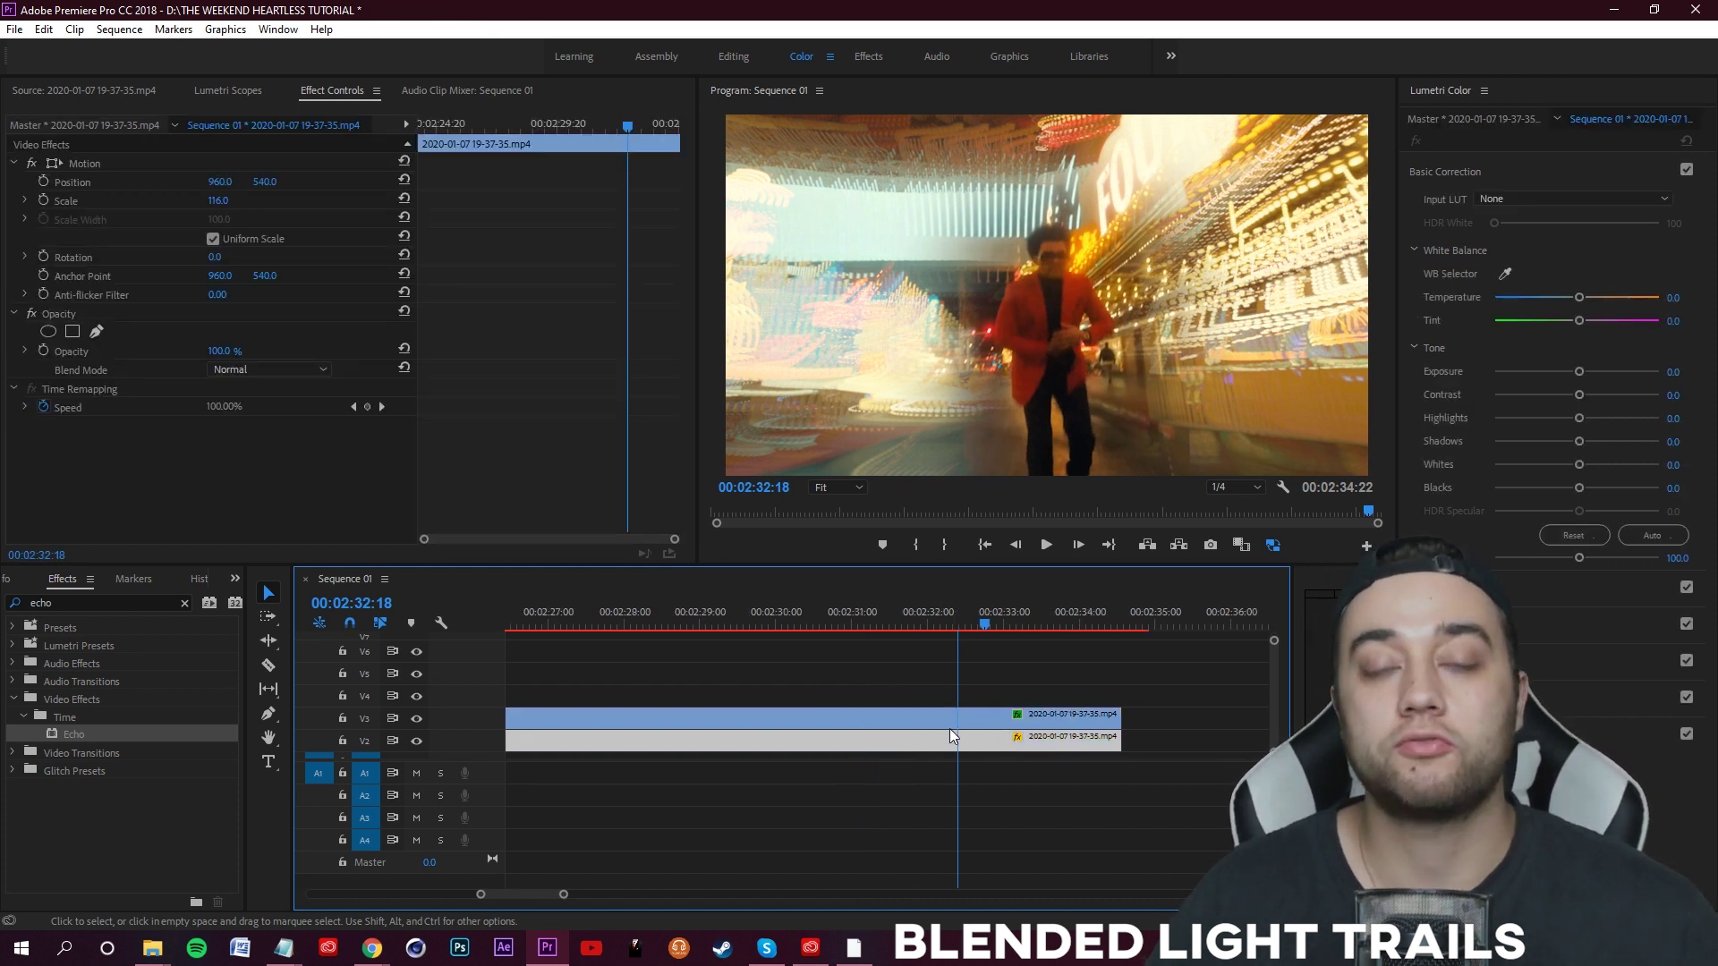
pyautogui.click(909, 737)
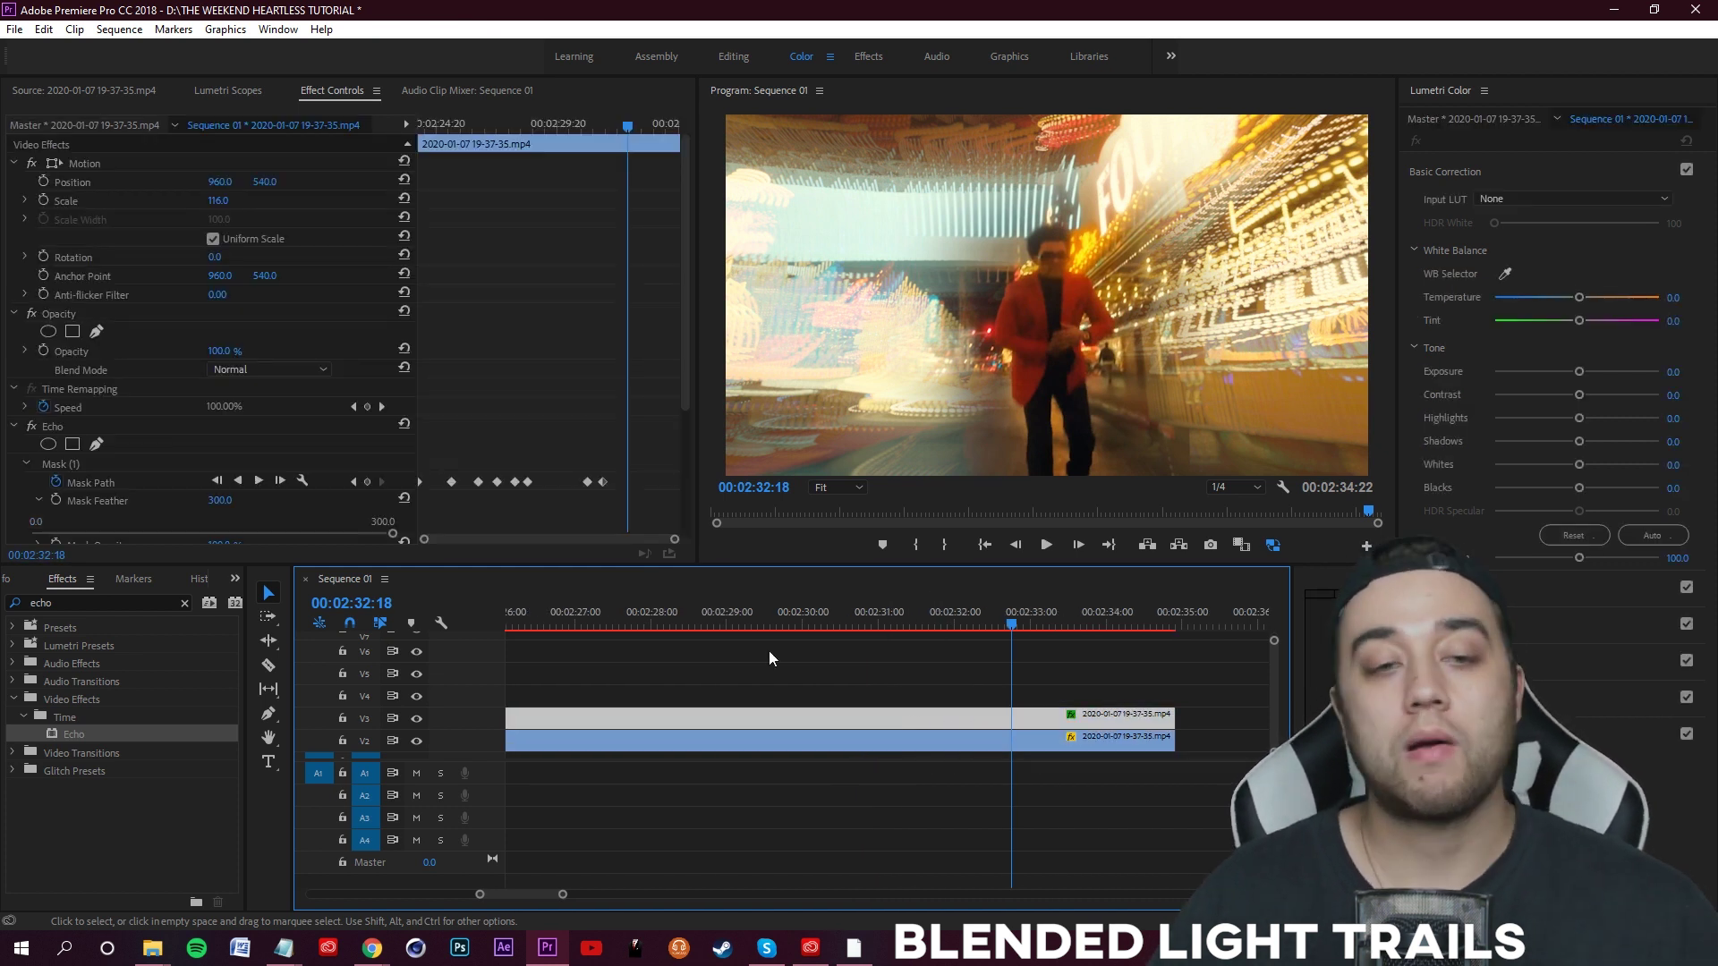
pyautogui.click(276, 374)
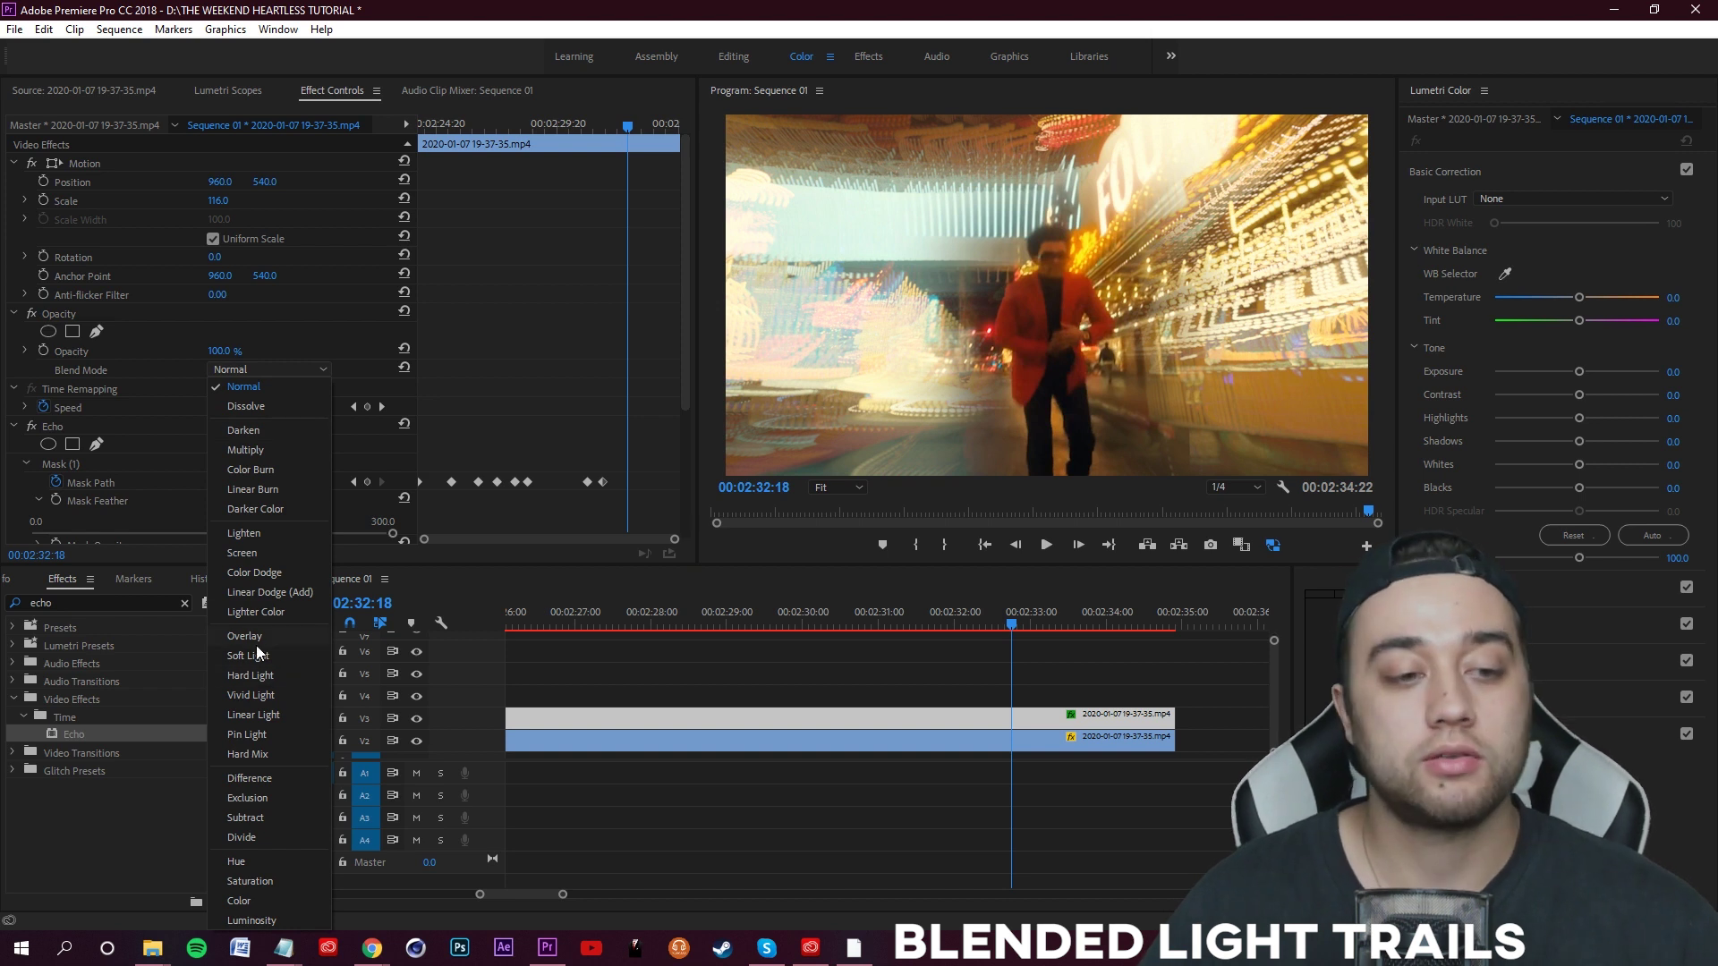
pyautogui.click(256, 640)
pyautogui.click(292, 371)
pyautogui.click(275, 652)
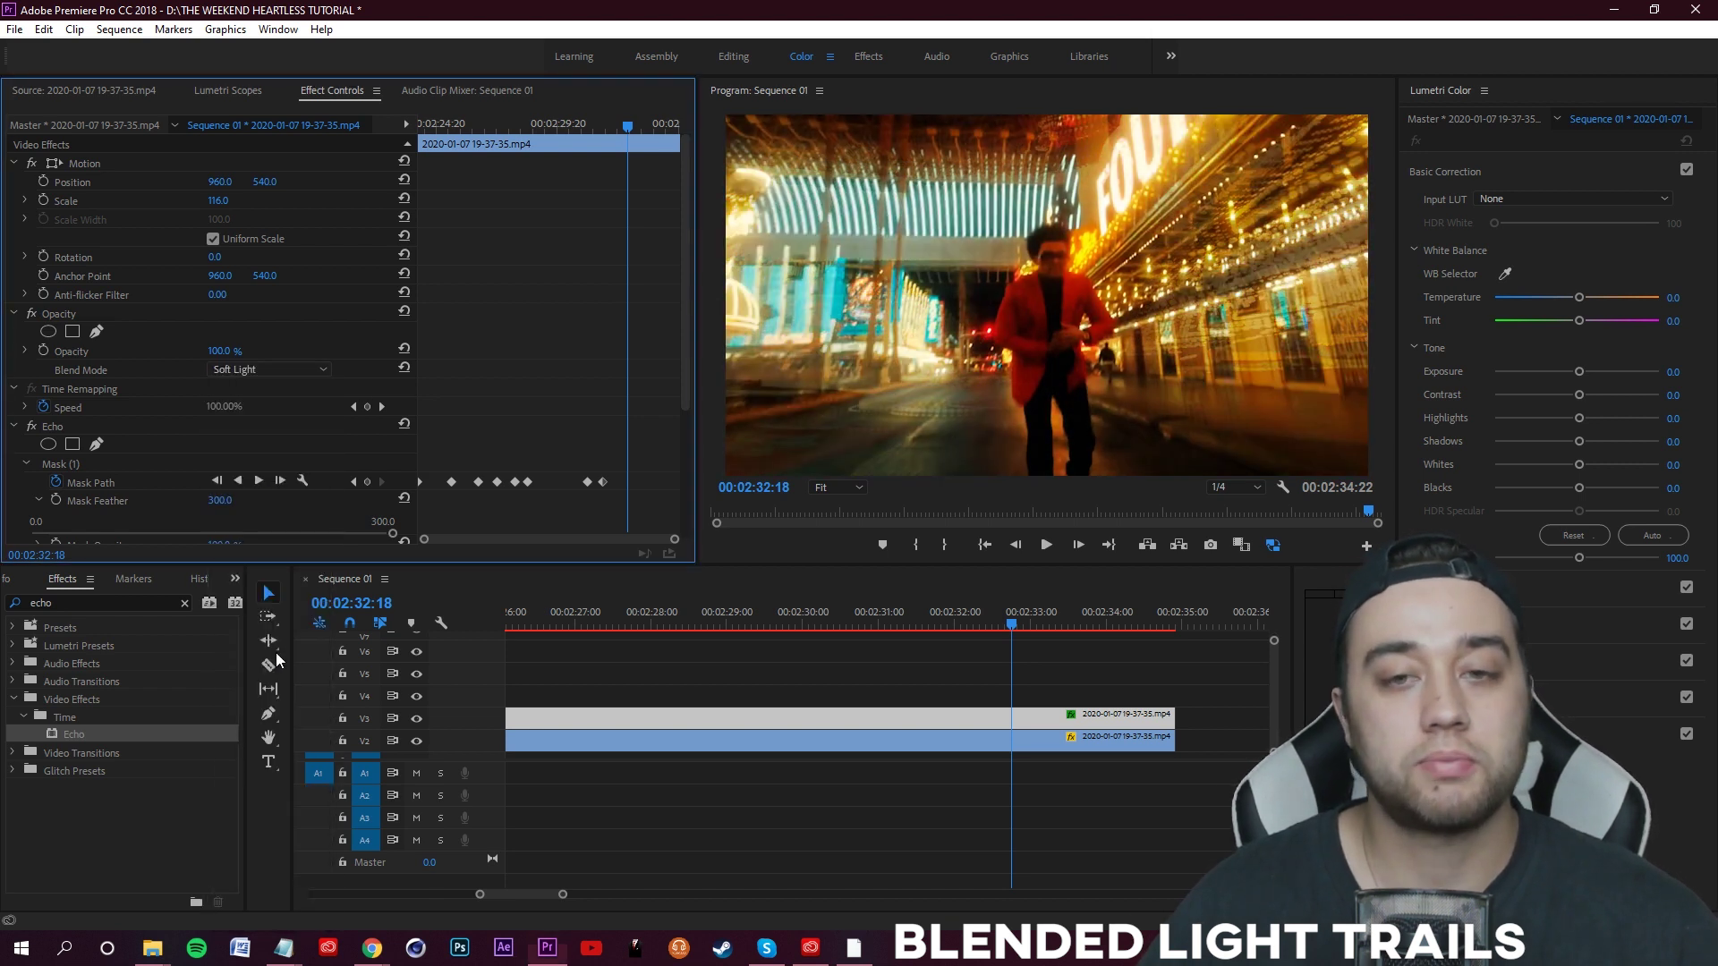
# - Try the Hard Light blend mode on the V3 echo clip at 00:02:32:01
pyautogui.click(285, 371)
pyautogui.click(1014, 615)
pyautogui.moveTo(1011, 623); pyautogui.dragTo(956, 631)
pyautogui.click(296, 374)
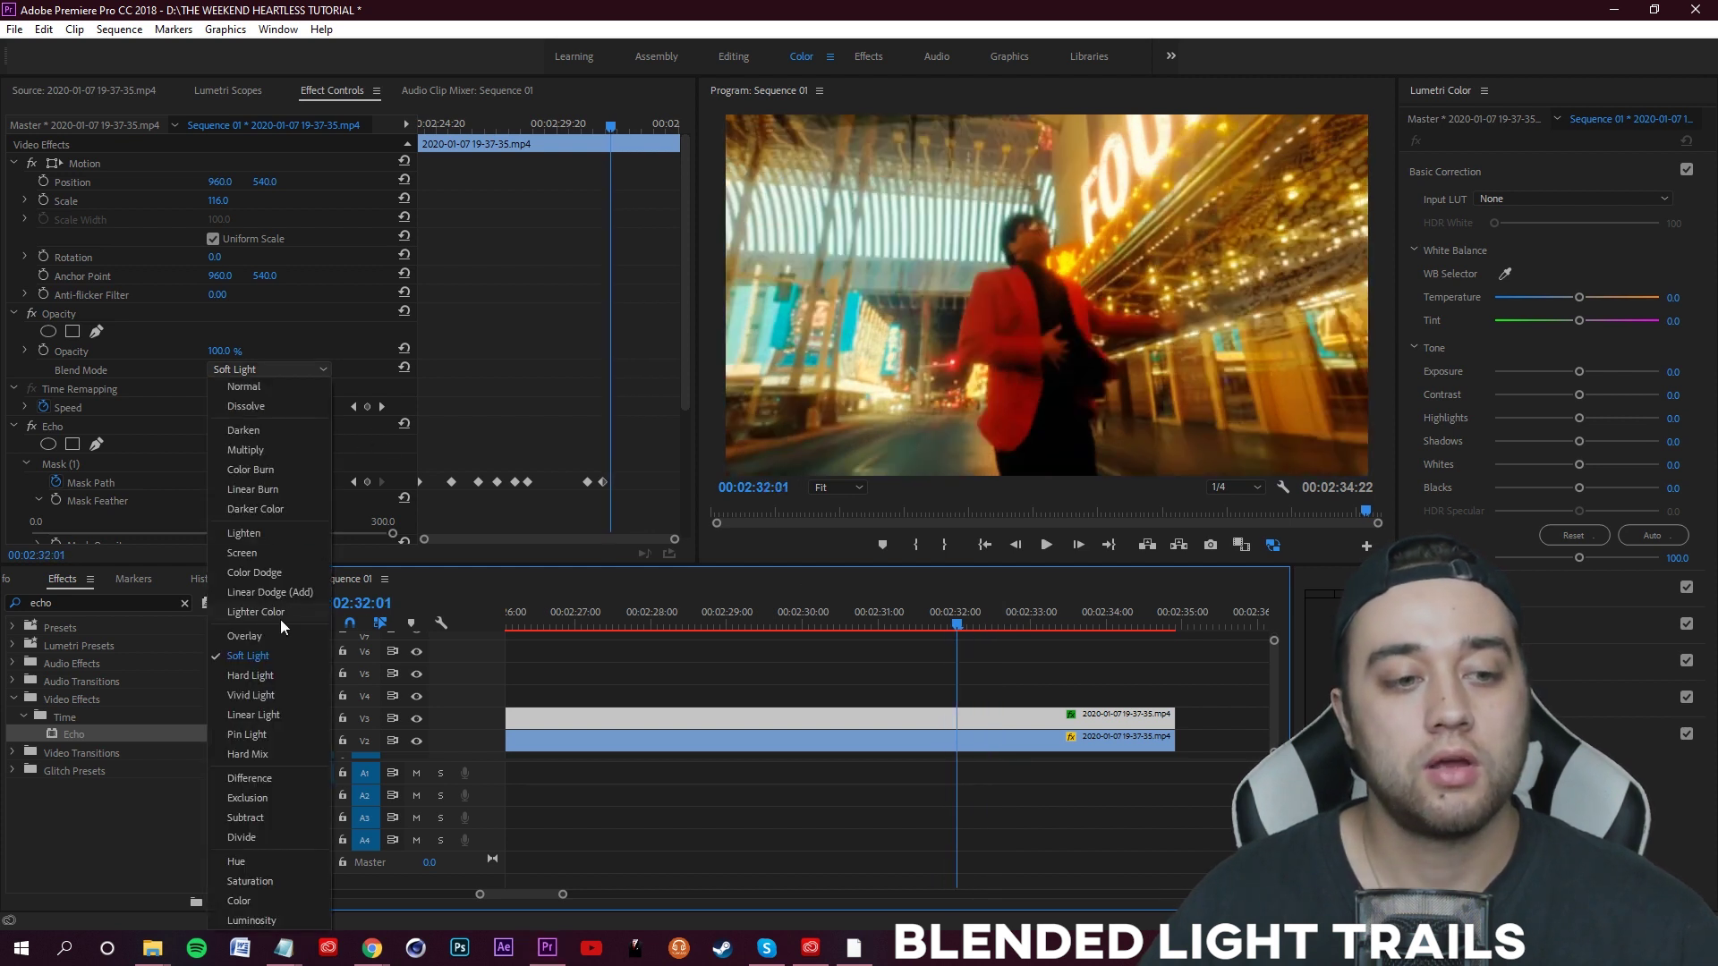
pyautogui.click(261, 679)
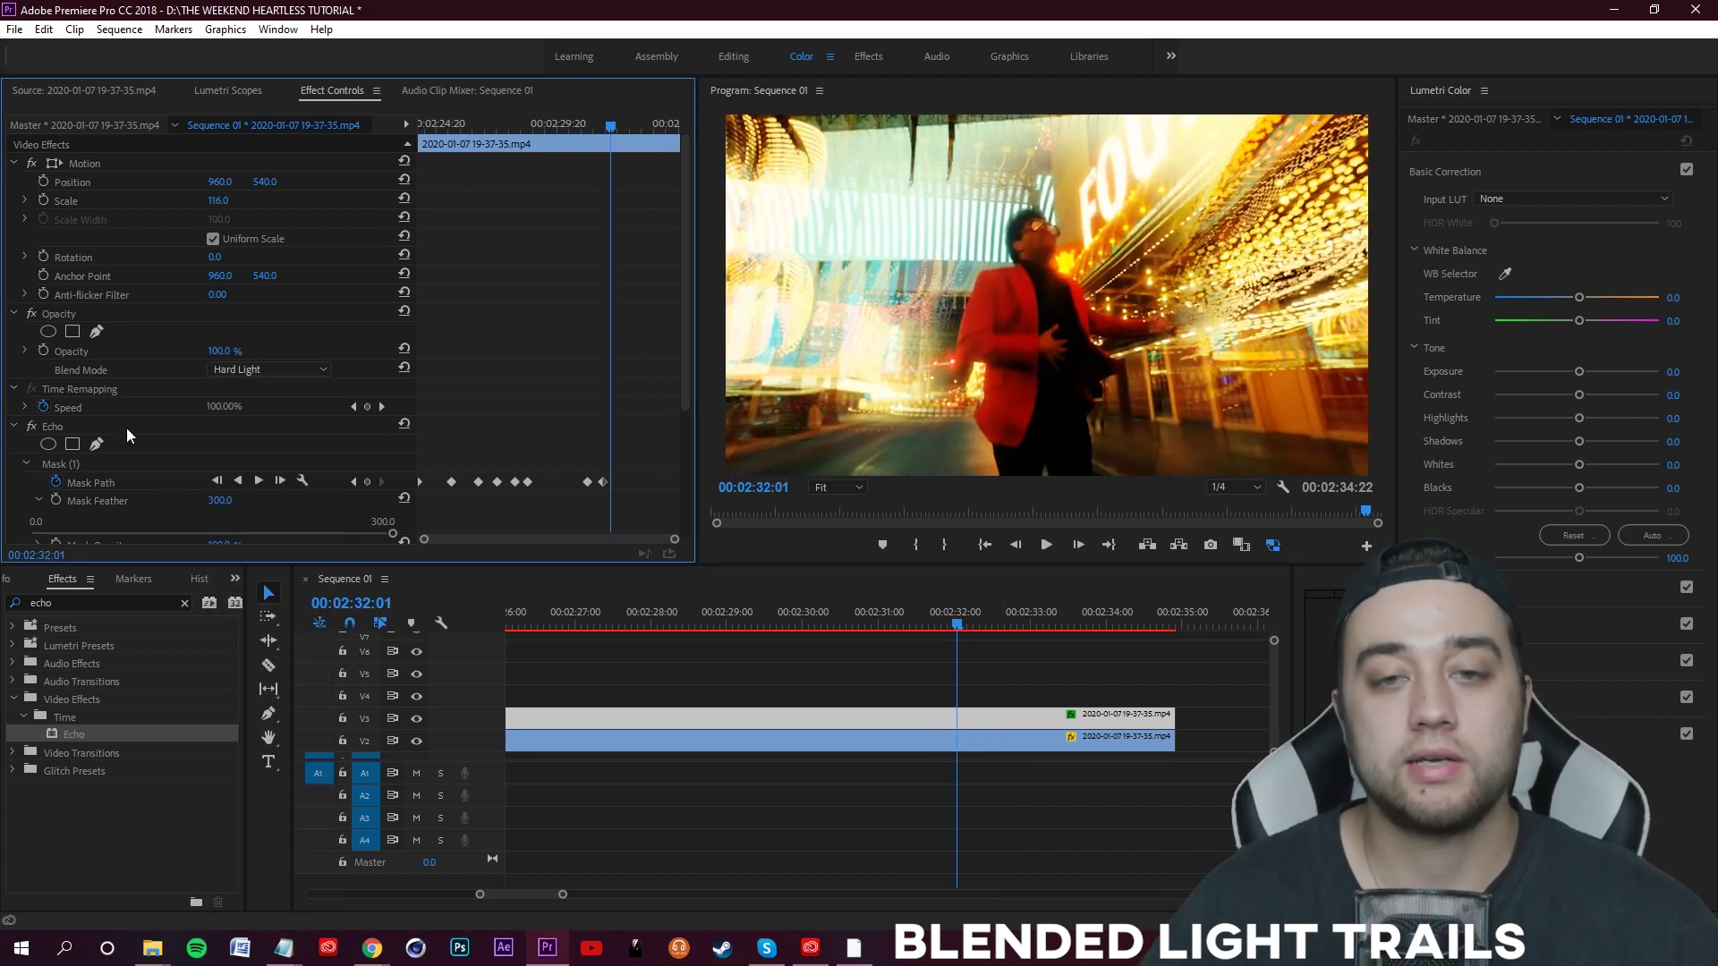
# - Try the Linear Dodge (Add) blend mode on the V3 echo clip with opacity reduced to about 58.4%
pyautogui.click(266, 369)
pyautogui.click(302, 591)
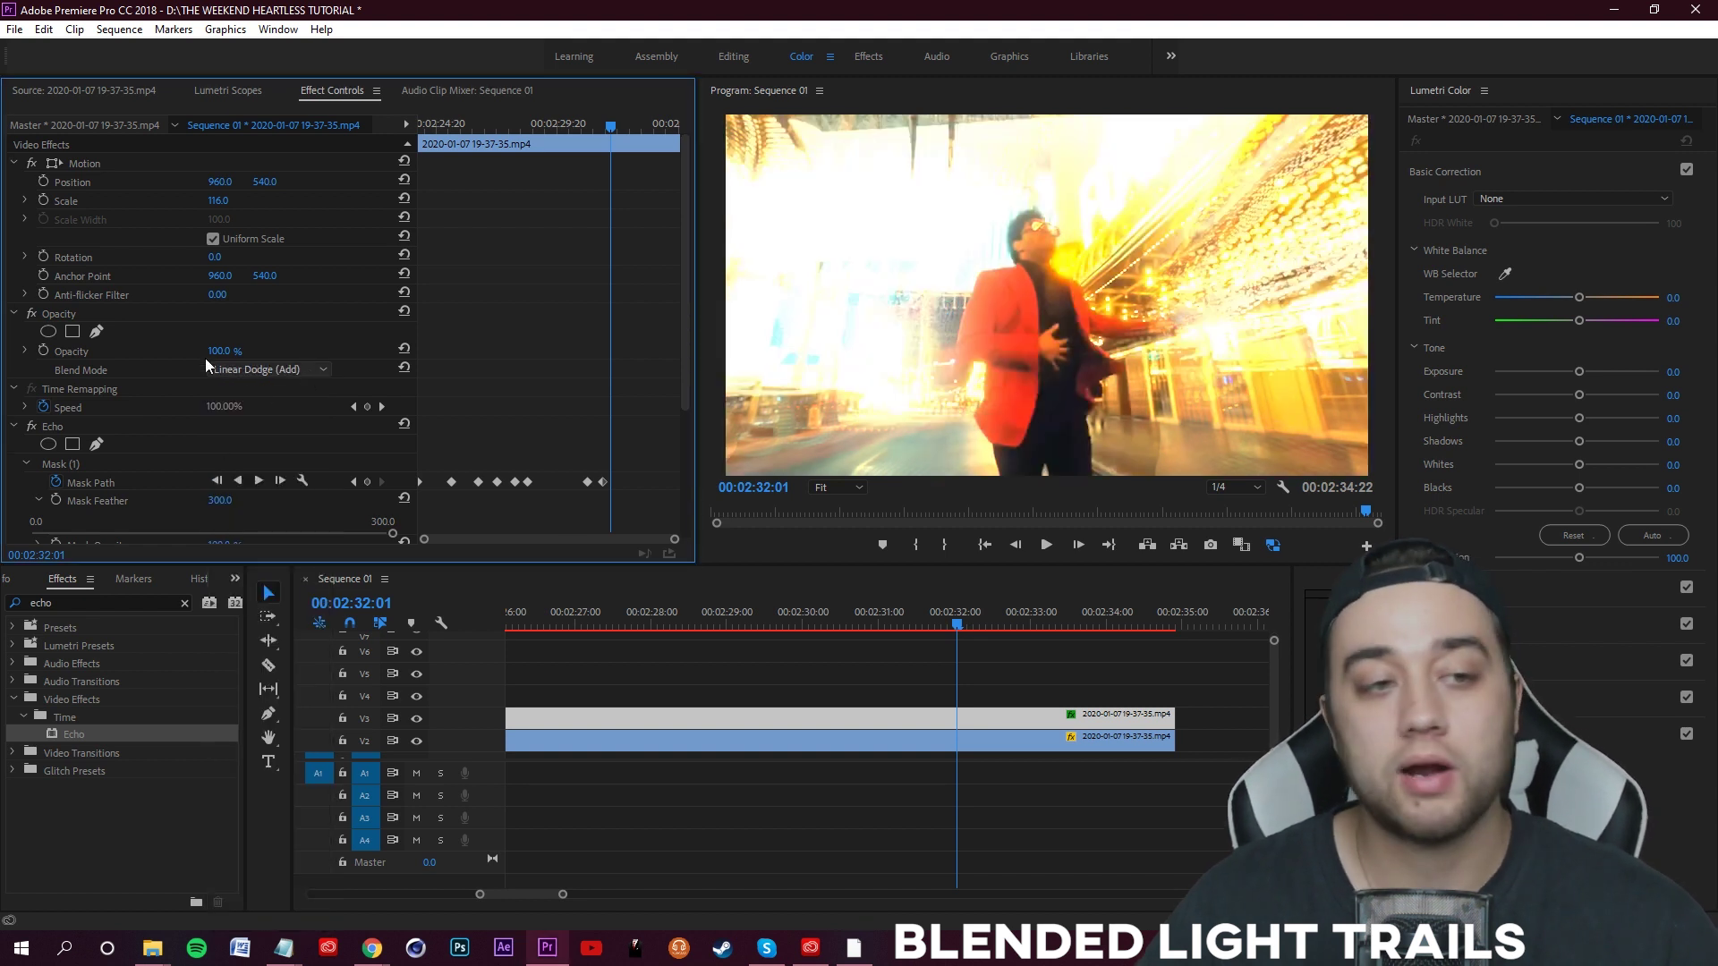
pyautogui.click(24, 351)
pyautogui.moveTo(392, 384); pyautogui.dragTo(239, 384)
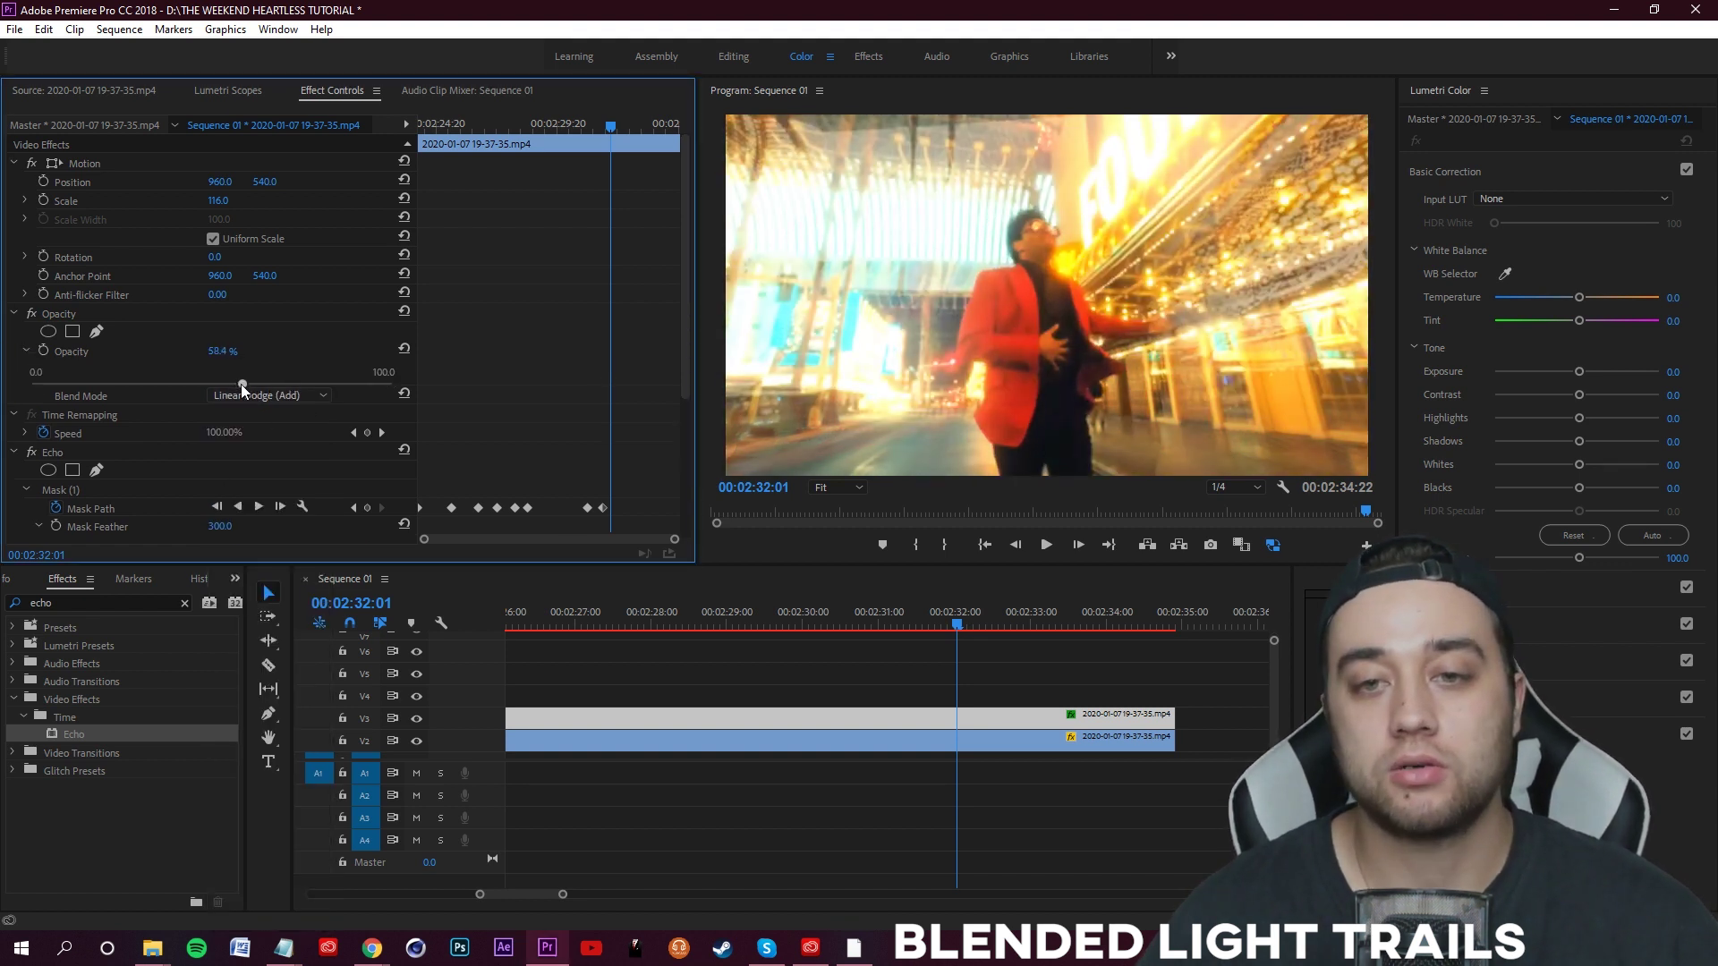
pyautogui.click(979, 623)
# - Switch to the Heartless video on YouTube in Chrome and examine the car shot's light trails around 2:14
pyautogui.moveTo(371, 950)
pyautogui.click(497, 904)
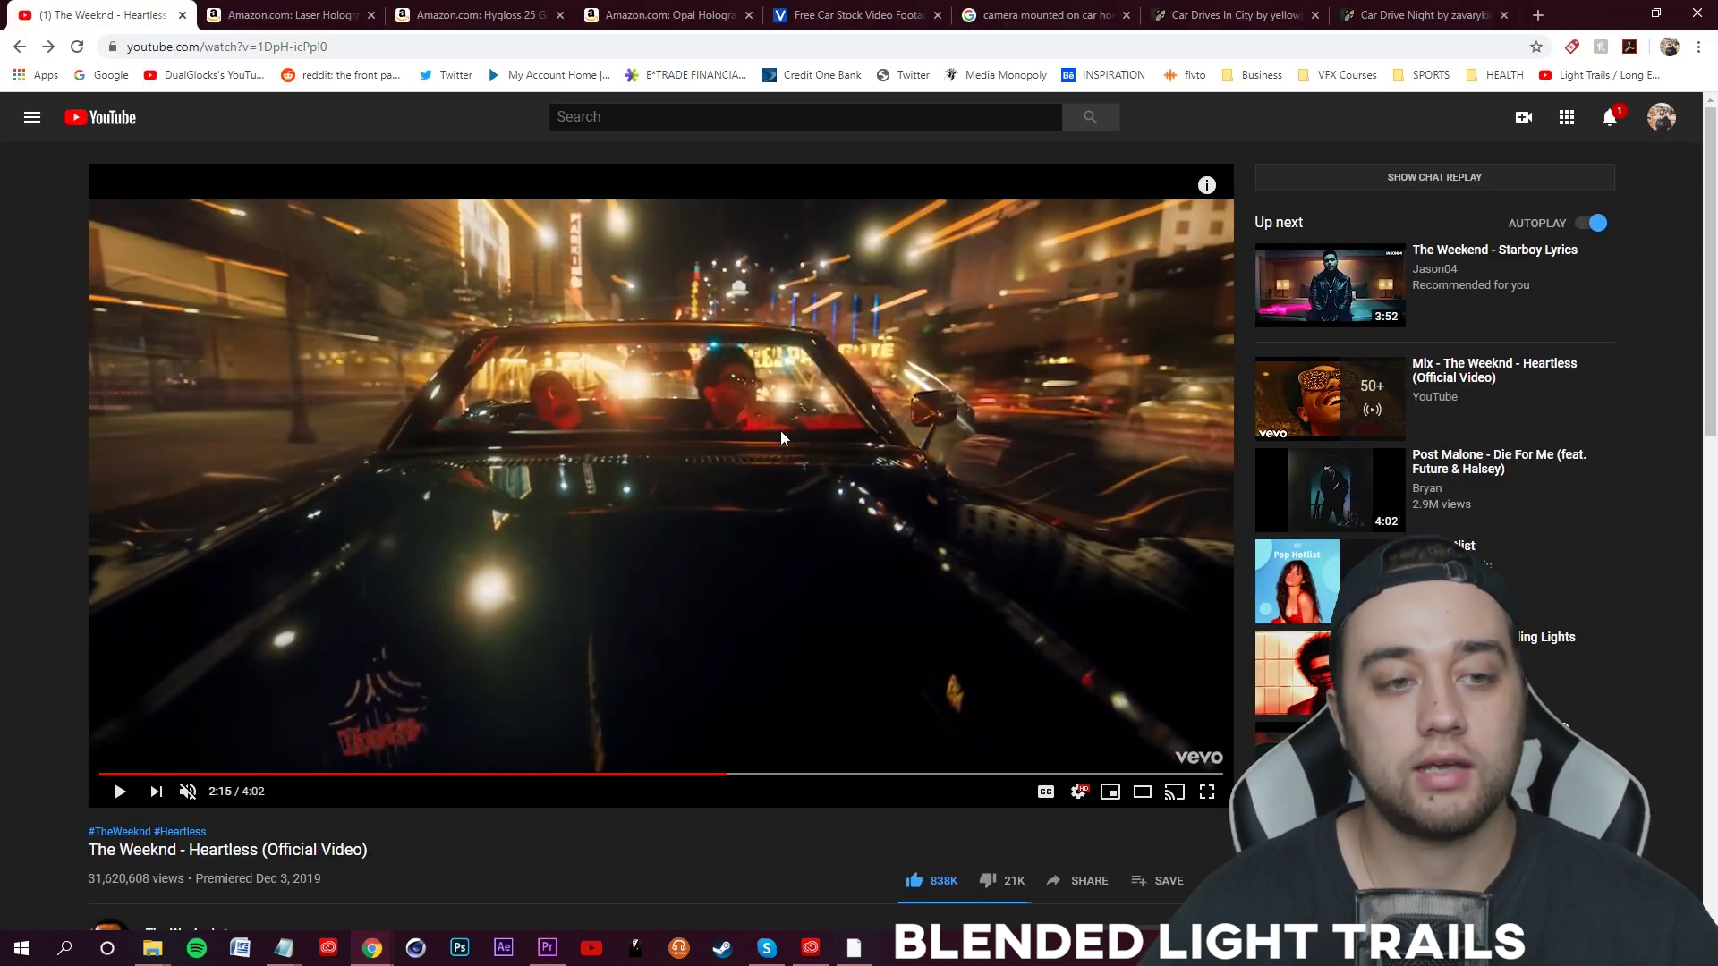
pyautogui.click(119, 793)
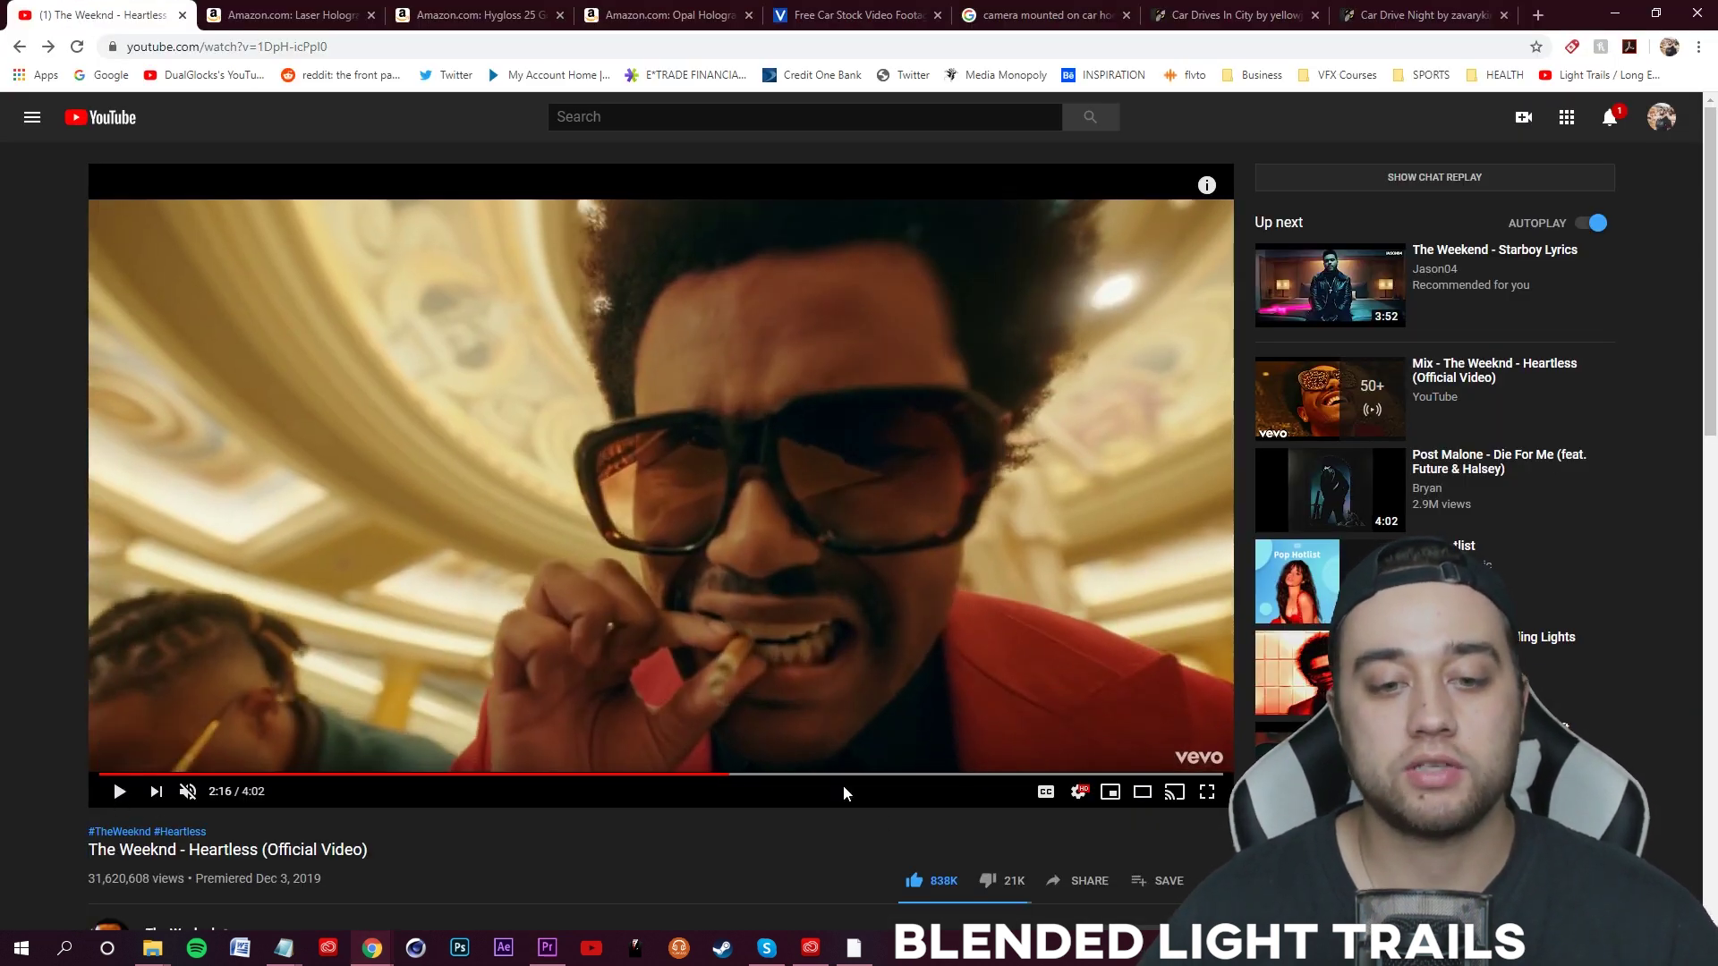
pyautogui.click(714, 774)
pyautogui.click(872, 480)
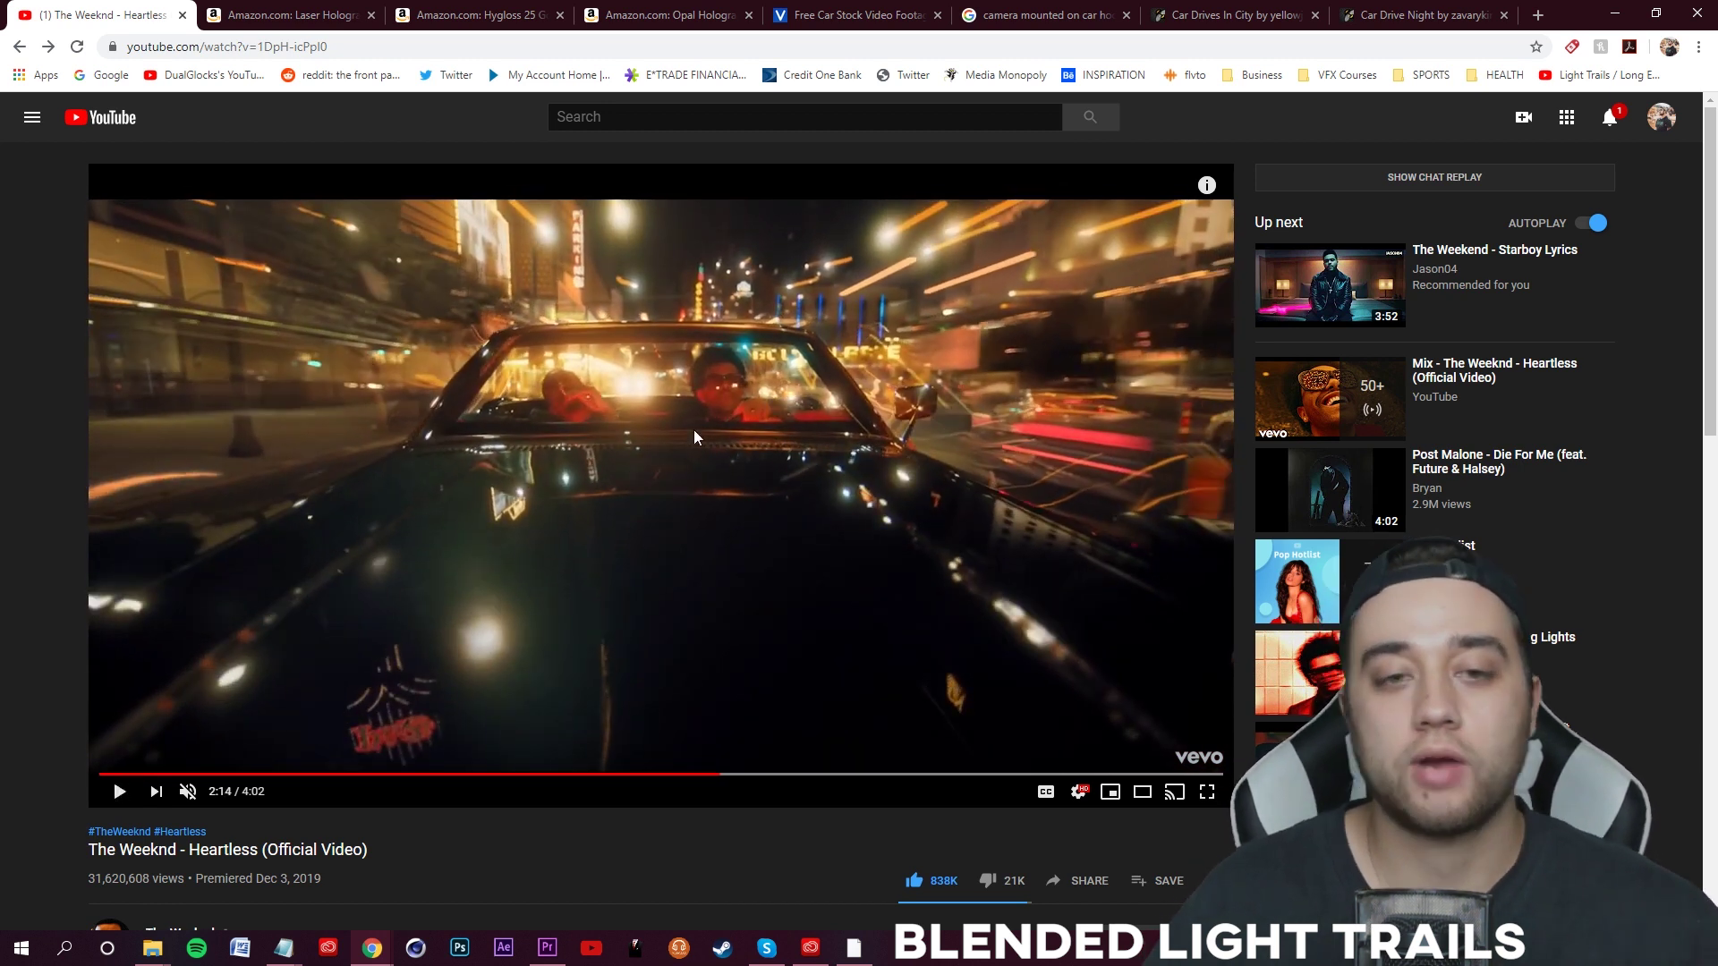
# - Back in Premiere Pro, set the V3 echo clip's opacity to 69.1% and its blend mode to Lighten, previewing at 00:02:32:03
pyautogui.click(546, 948)
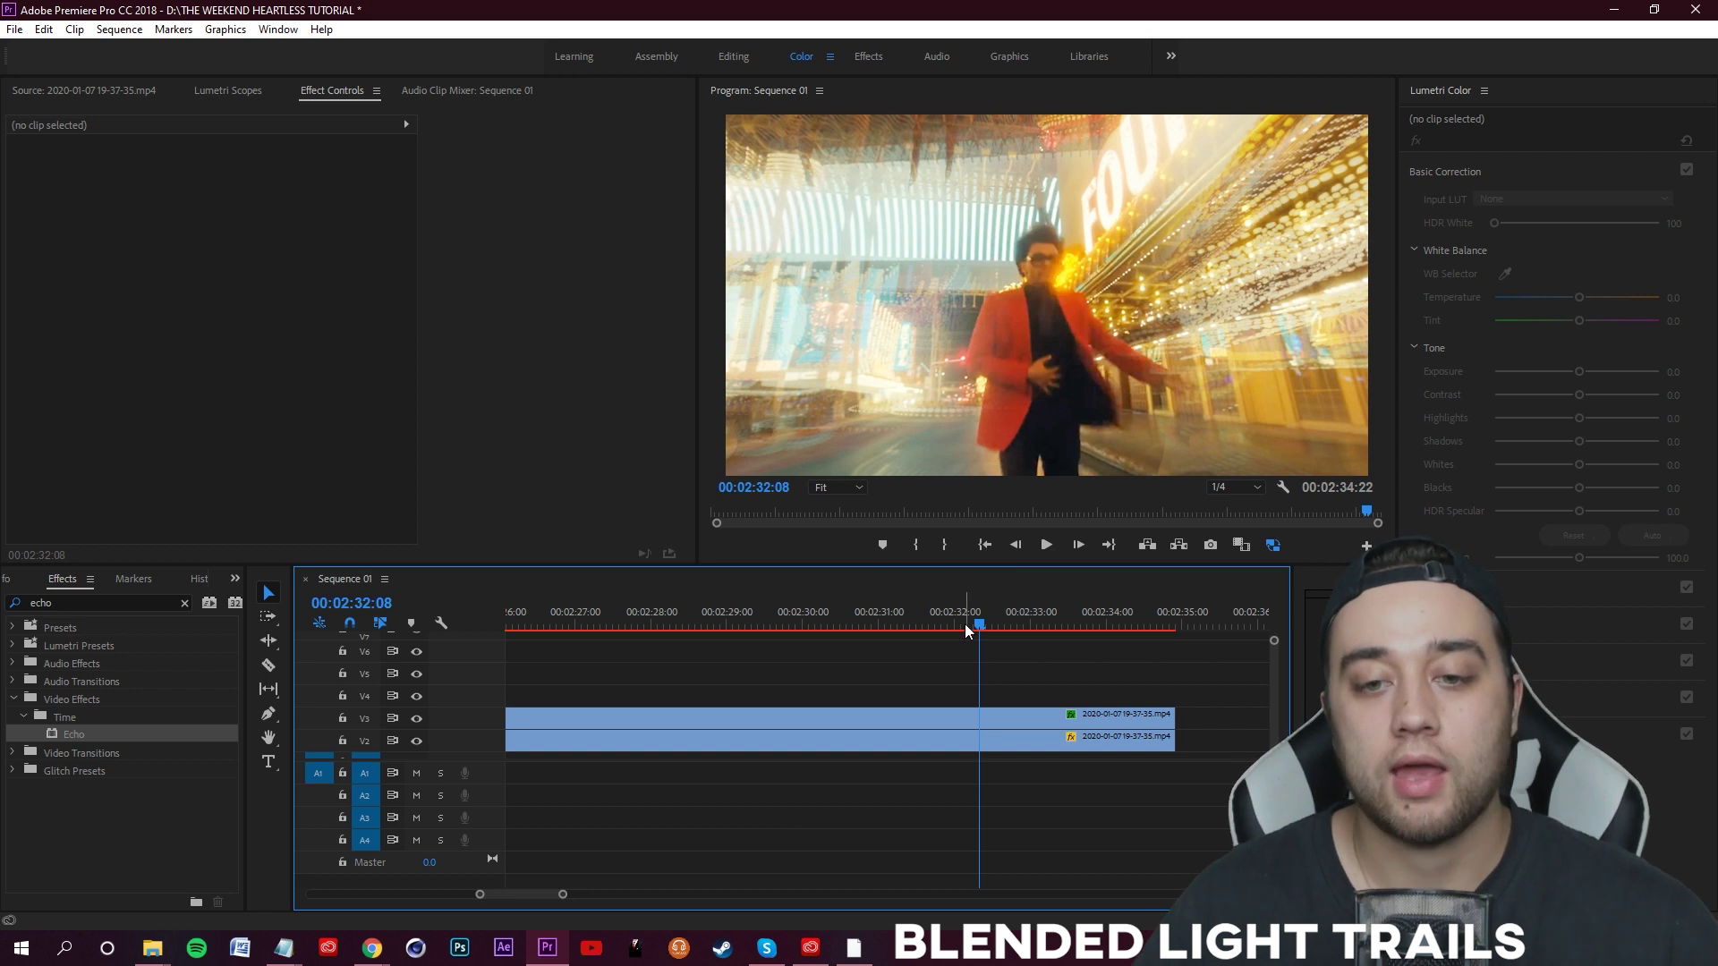
pyautogui.click(949, 716)
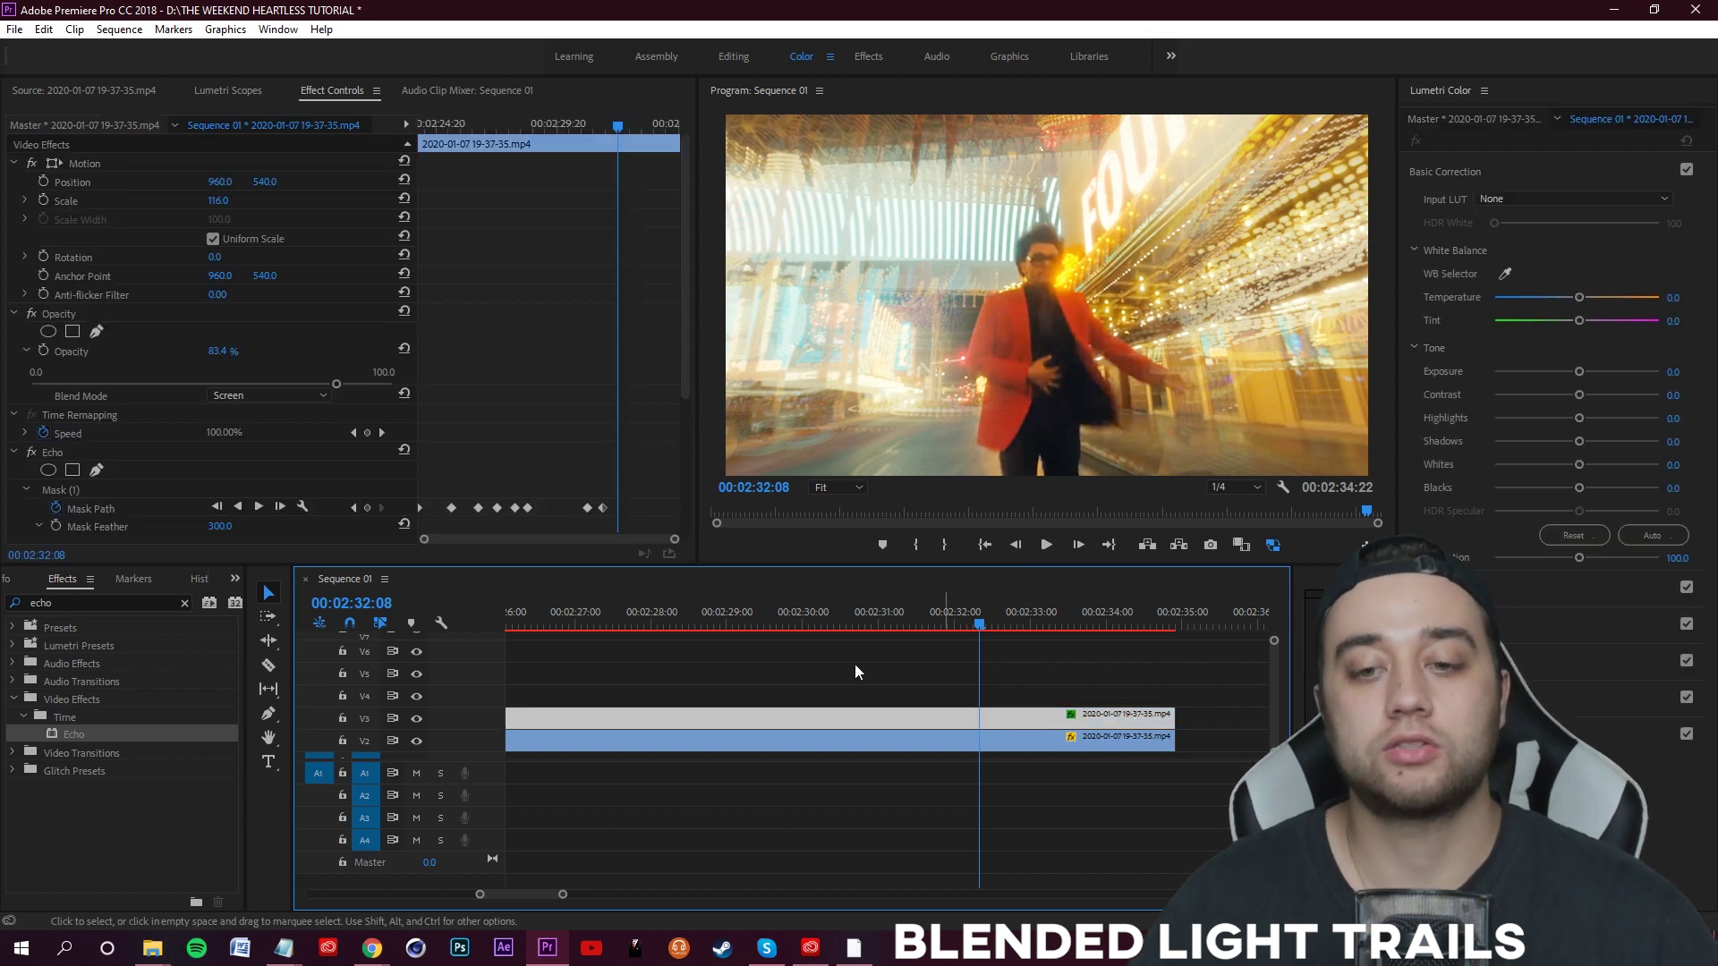
pyautogui.moveTo(317, 376); pyautogui.dragTo(281, 396)
pyautogui.click(289, 400)
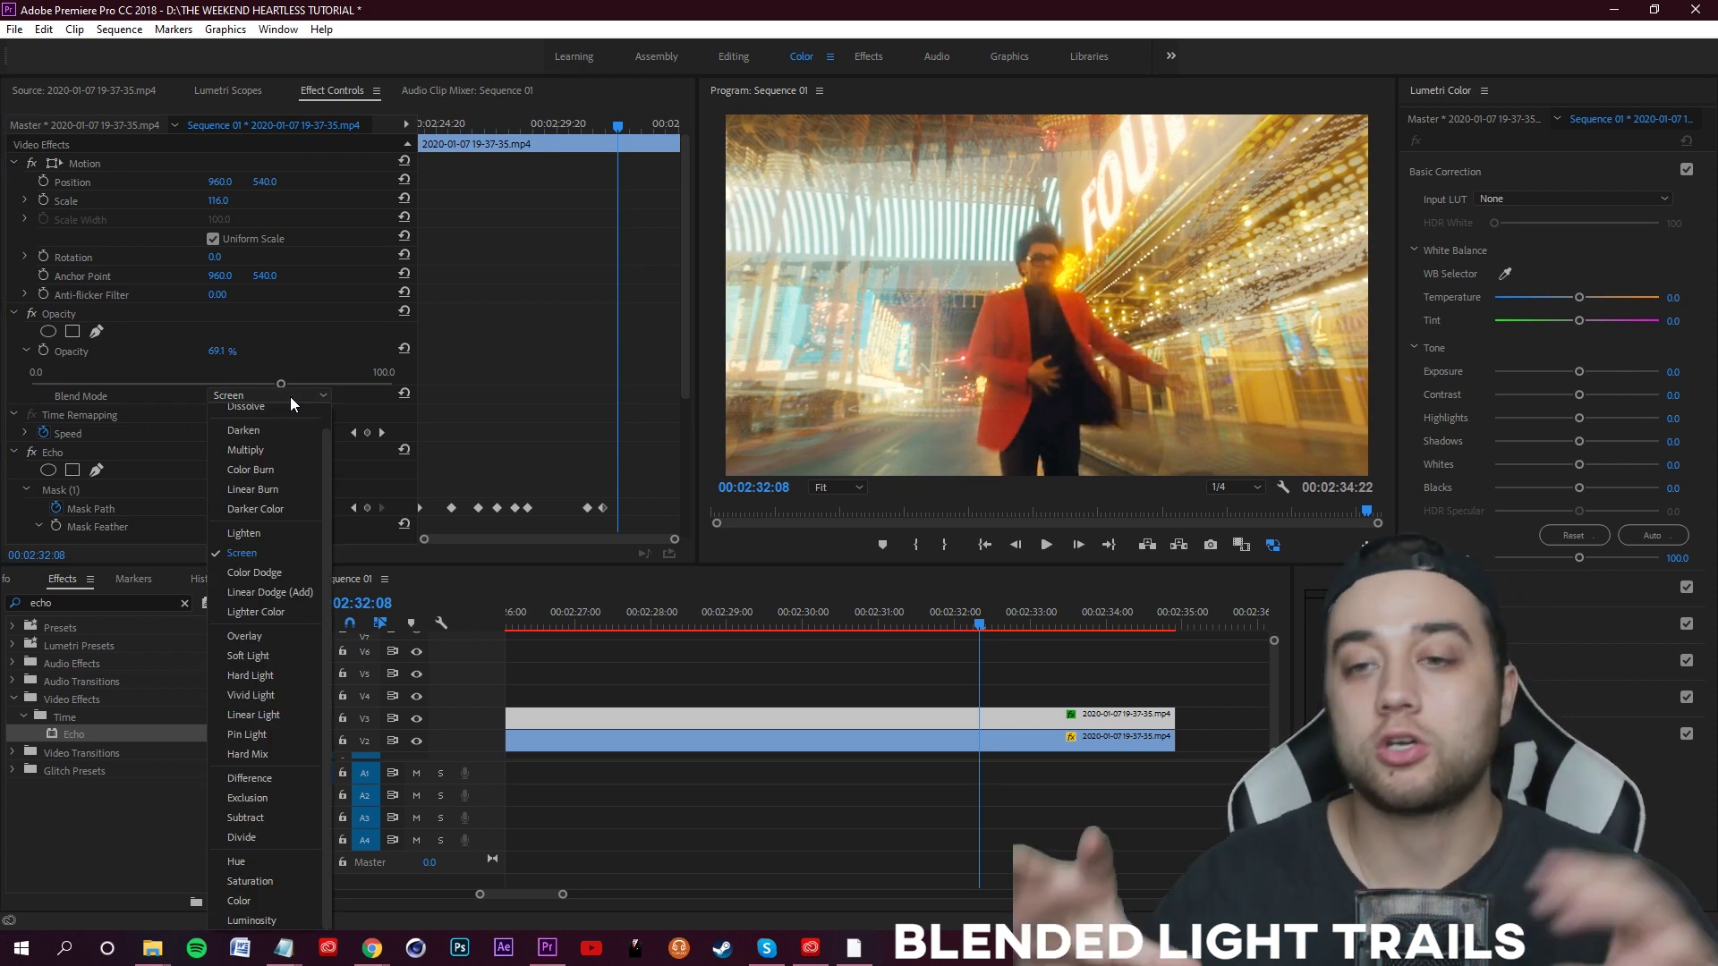
pyautogui.click(268, 536)
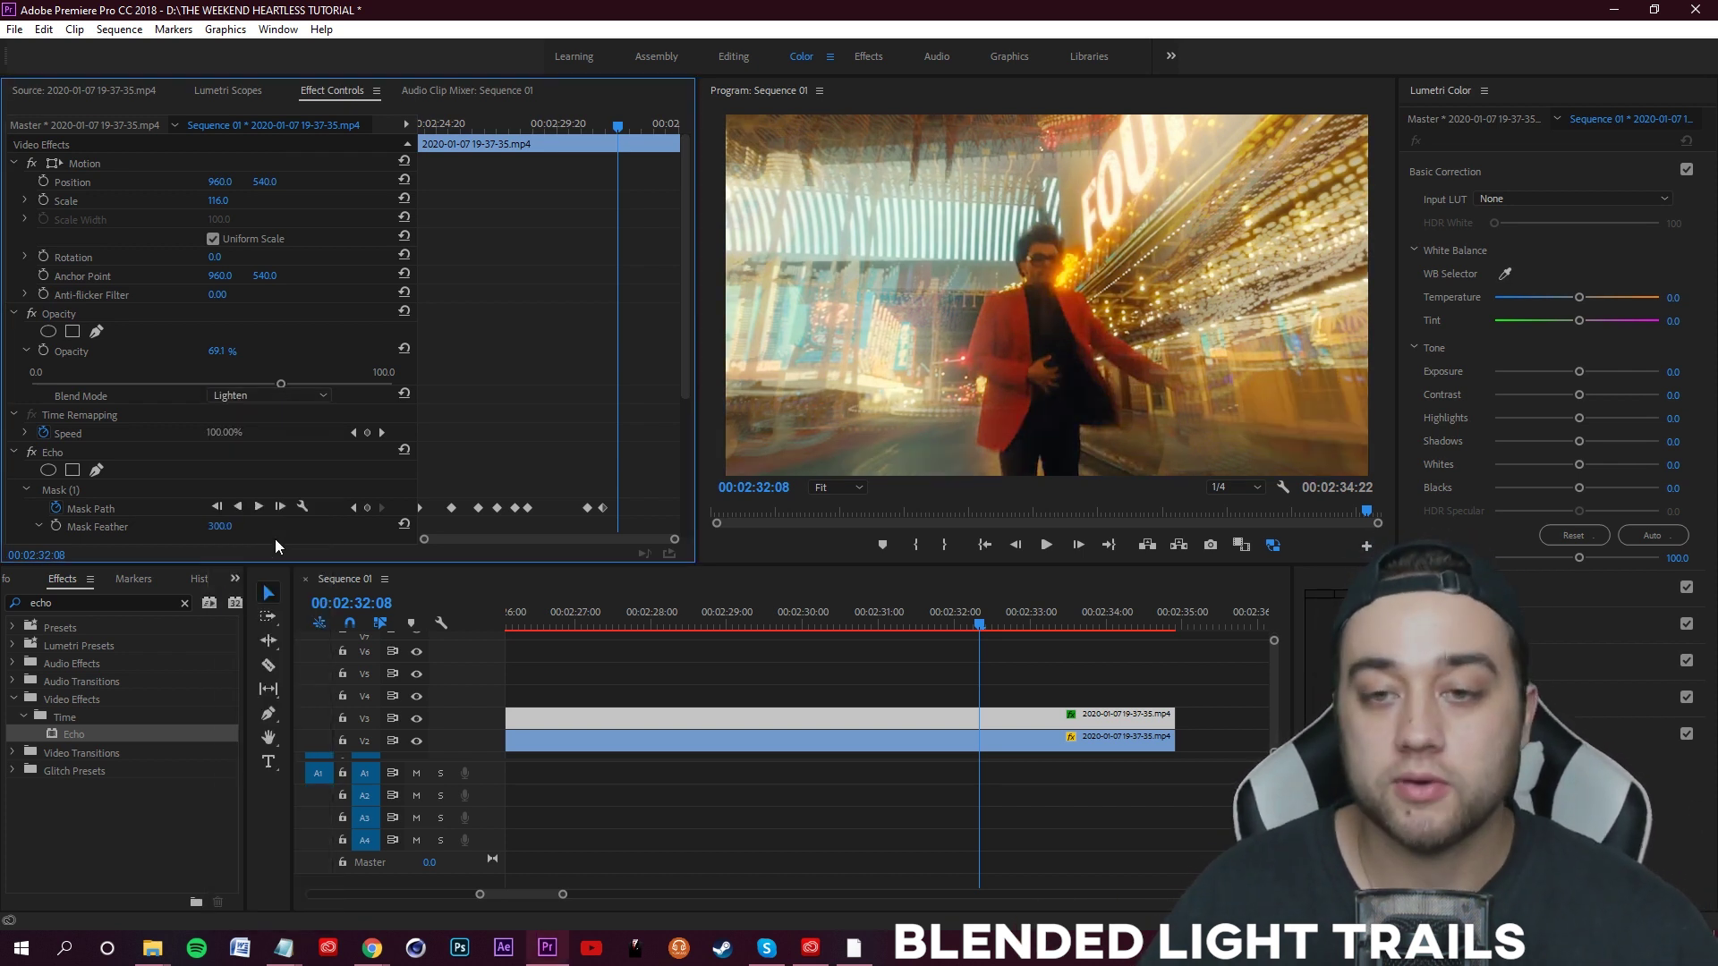
pyautogui.moveTo(984, 629)
pyautogui.mouseDown()
pyautogui.moveTo(910, 638)
pyautogui.moveTo(964, 626)
pyautogui.mouseUp()
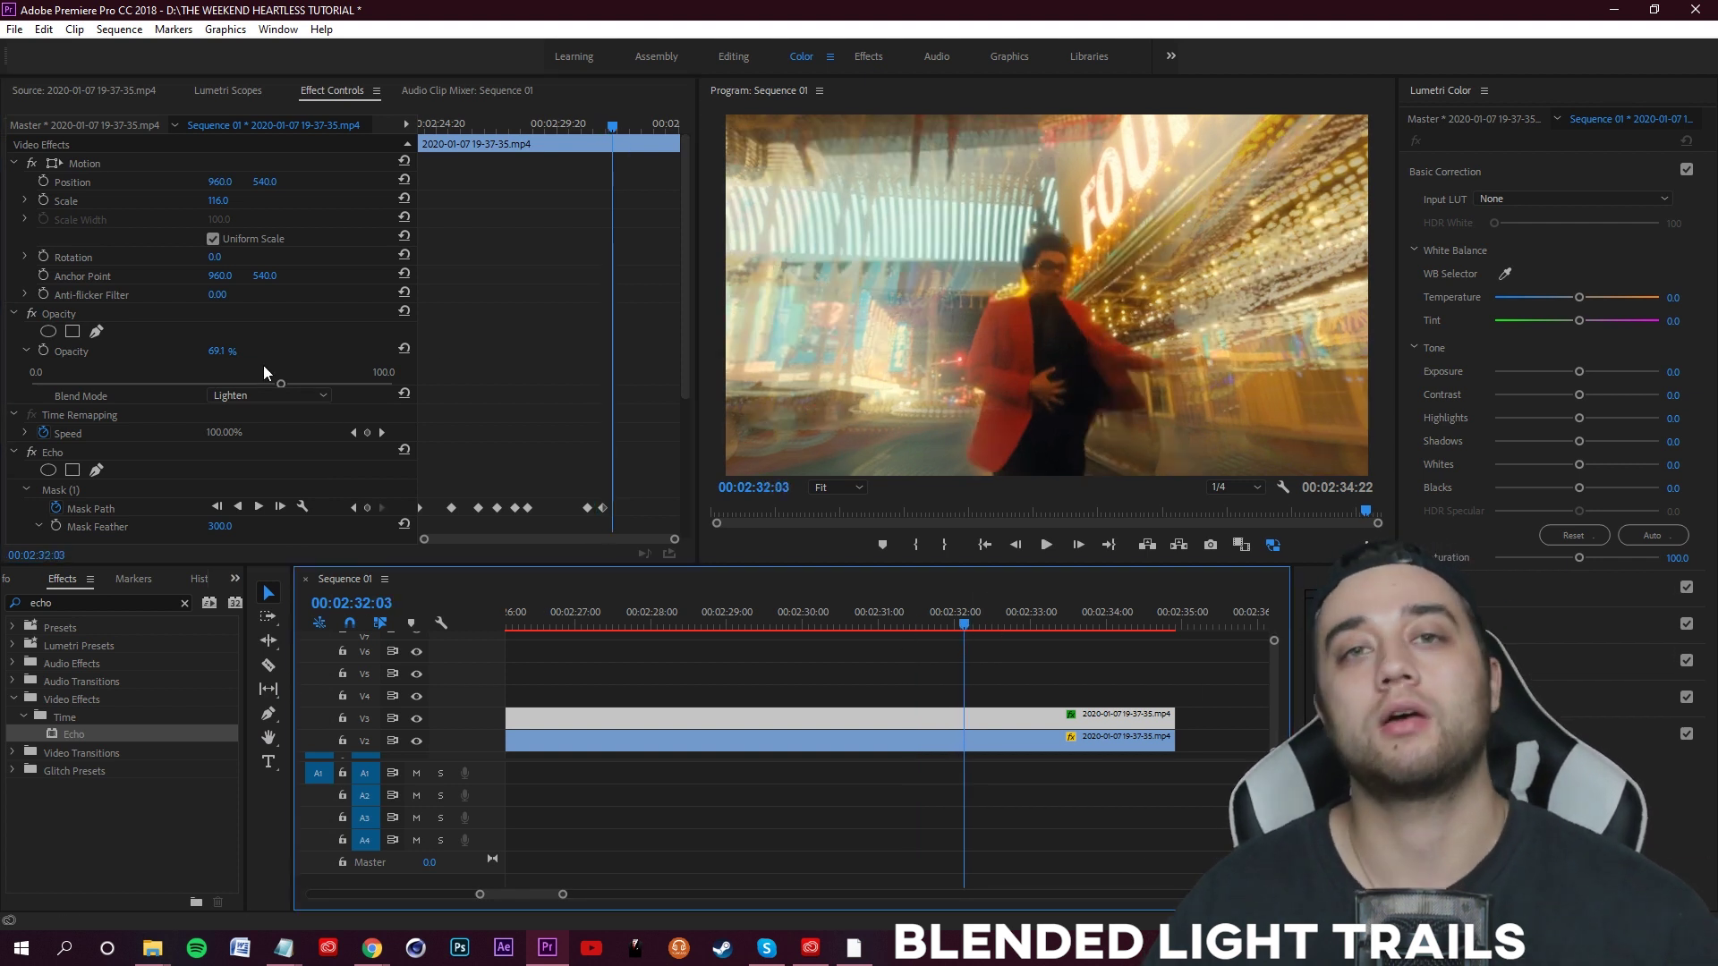
# - Set the V3 echo clip's blend mode to Lighter Color and apply the Lens Distortion effect to the clip
pyautogui.click(257, 397)
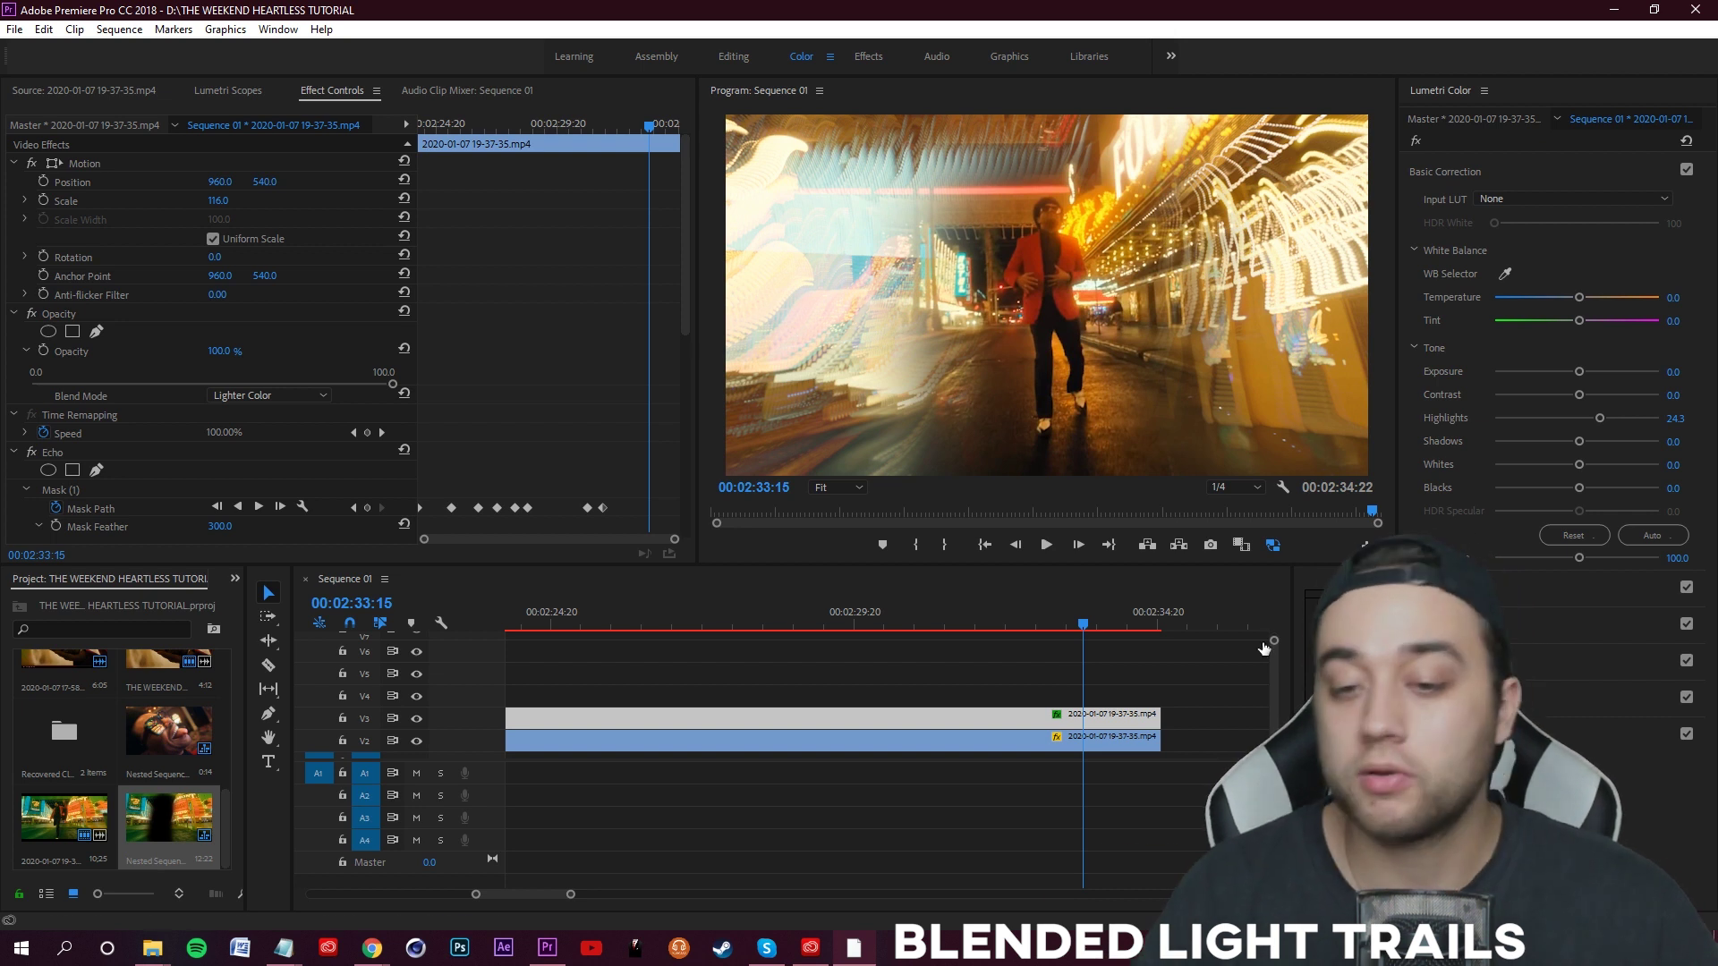
pyautogui.click(1265, 649)
pyautogui.hscroll(3, 1170, 690)
pyautogui.click(843, 716)
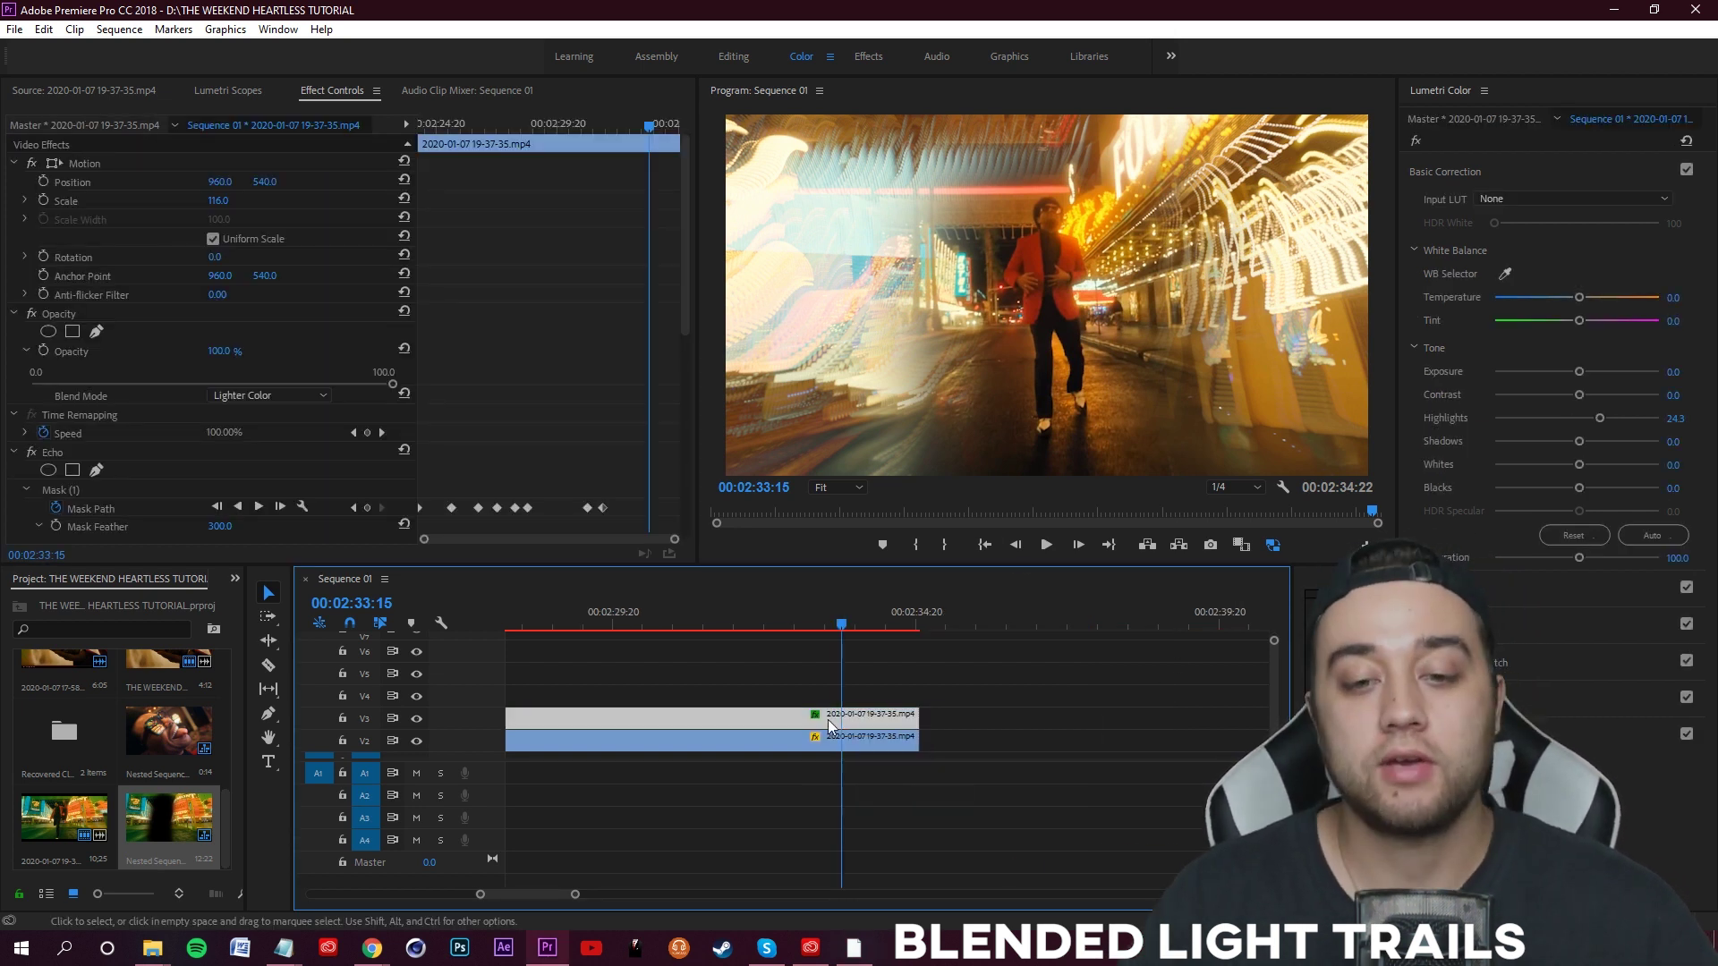
pyautogui.click(235, 579)
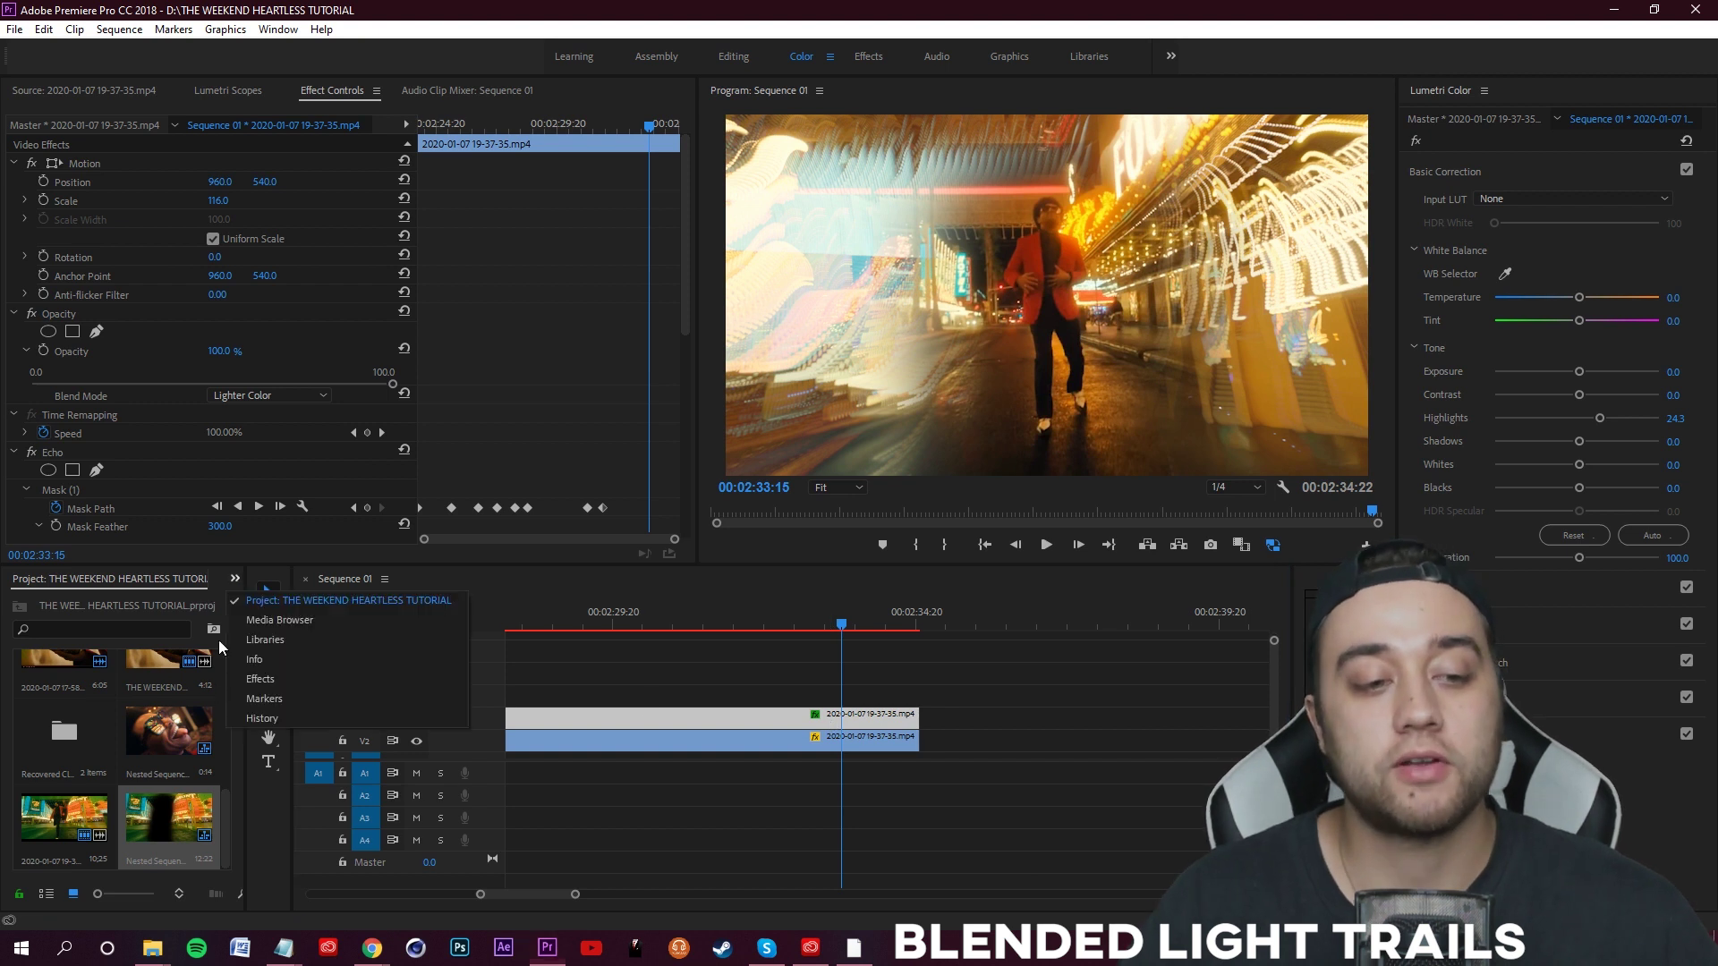
pyautogui.click(260, 679)
pyautogui.click(872, 723)
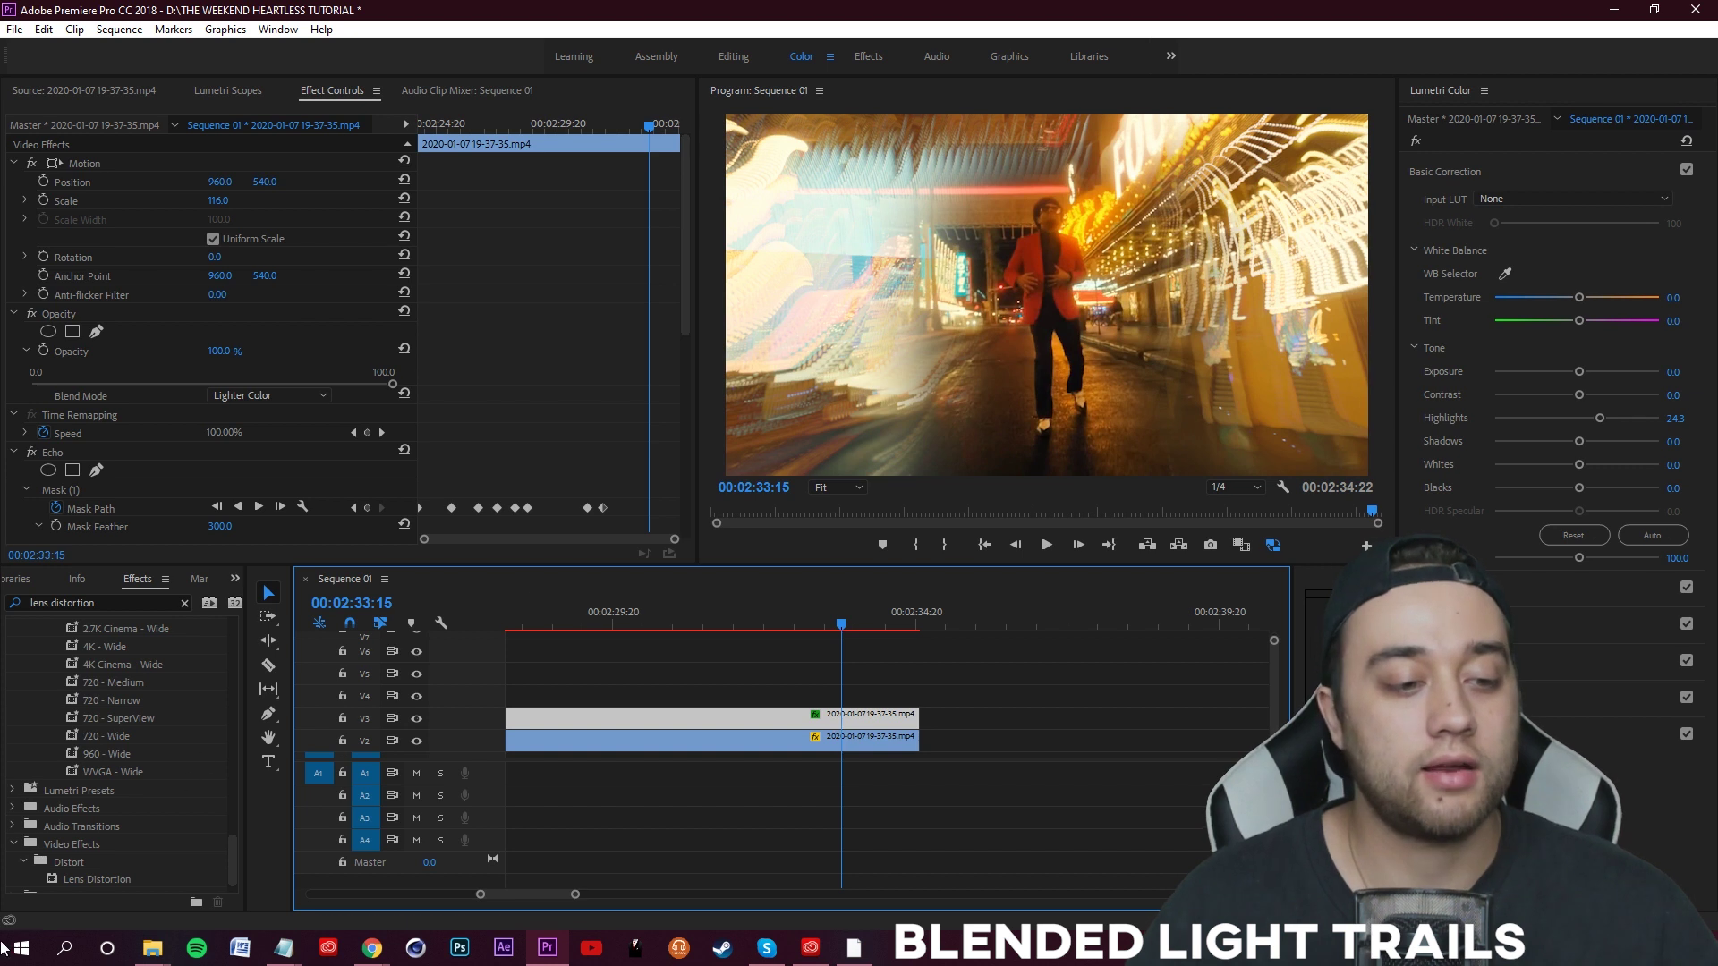
pyautogui.moveTo(96, 884); pyautogui.dragTo(749, 730)
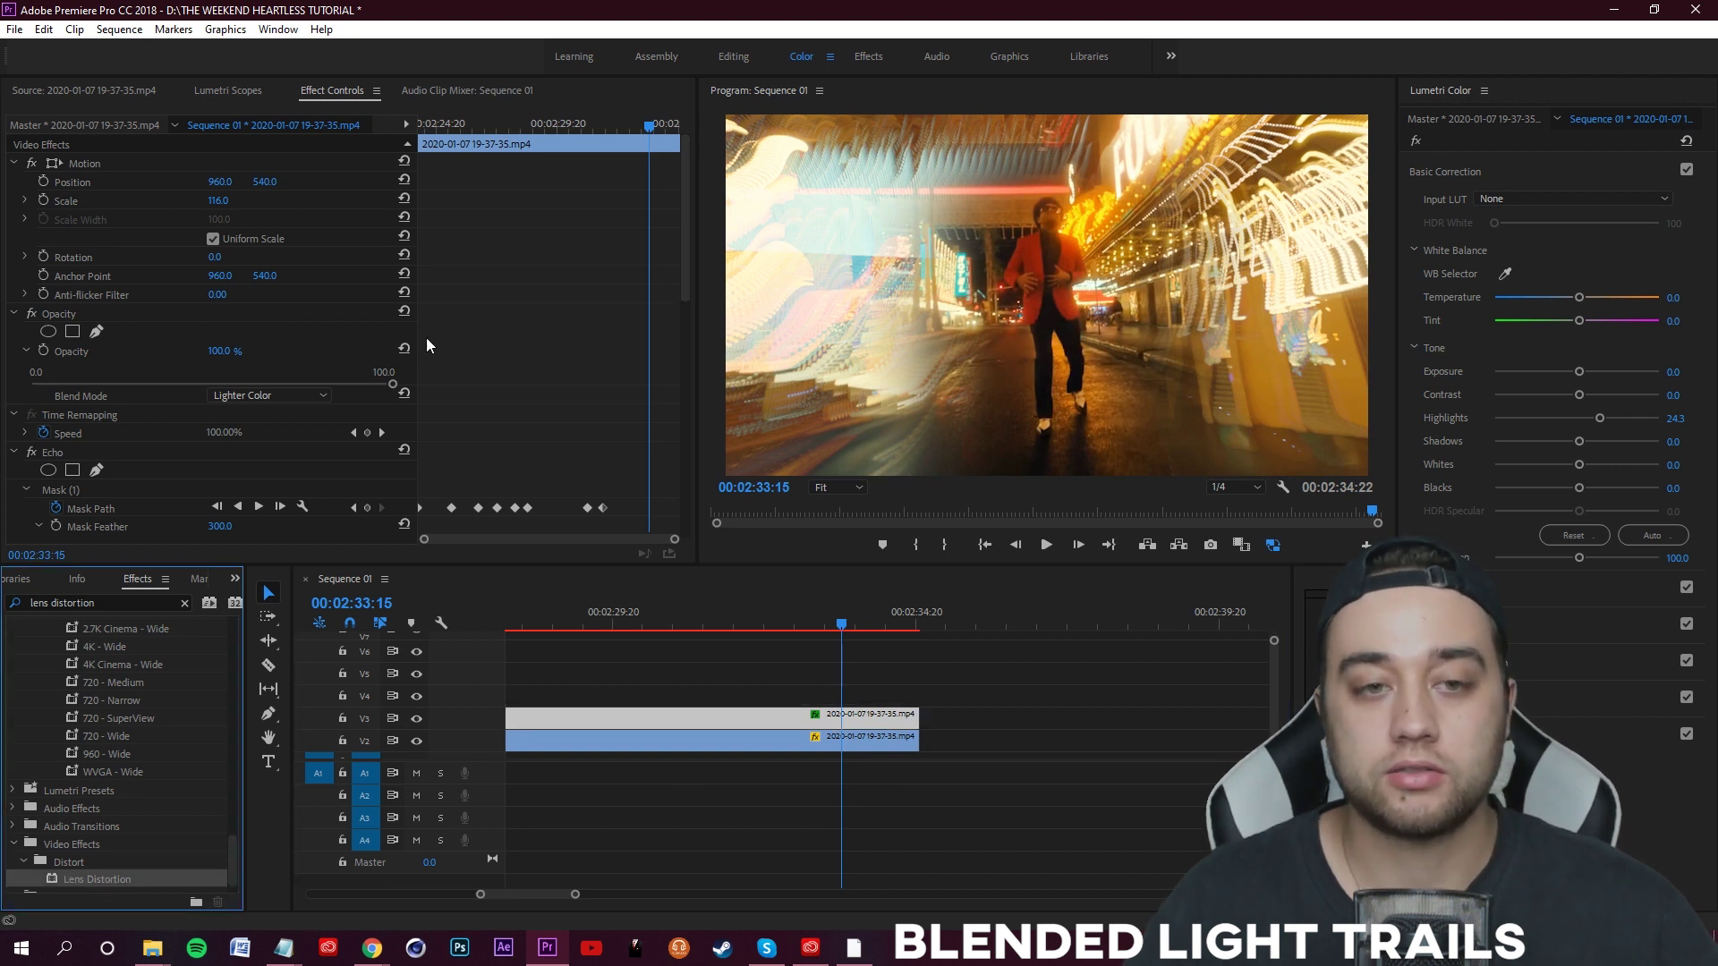
# - Set the Lens Distortion curvature on the V3 clip to -17
pyautogui.scroll(-3, 598, 307)
pyautogui.moveTo(690, 299); pyautogui.dragTo(694, 465)
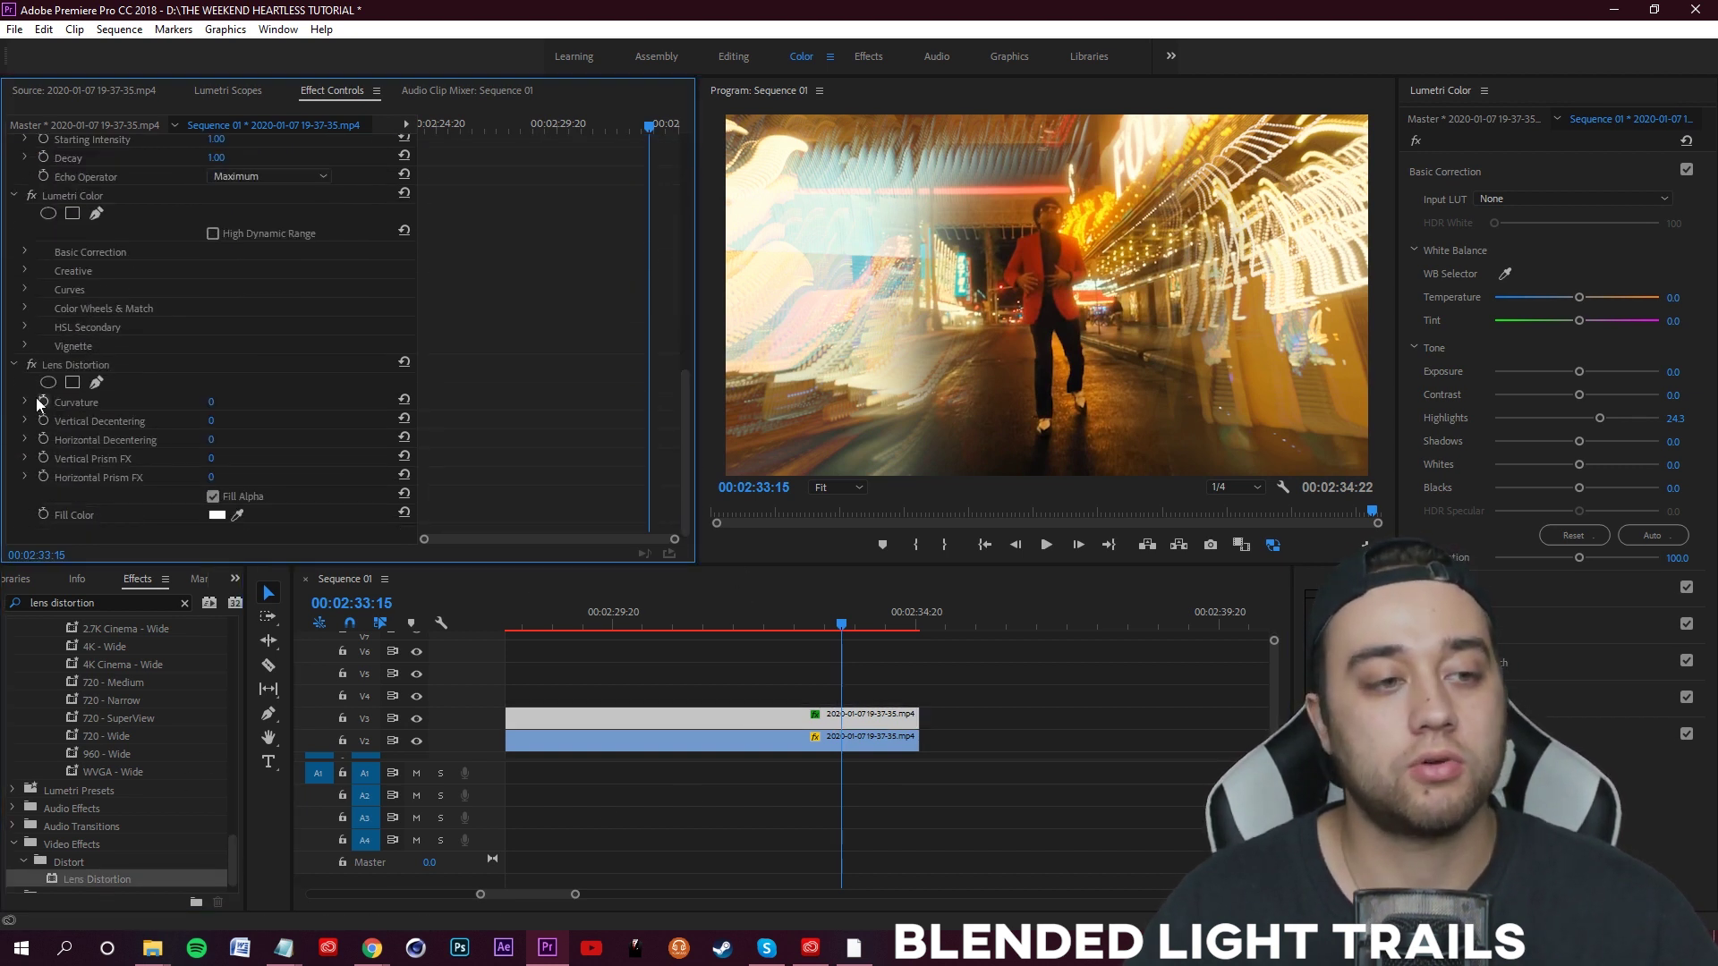
pyautogui.click(26, 402)
pyautogui.moveTo(210, 434)
pyautogui.mouseDown()
pyautogui.moveTo(84, 442)
pyautogui.moveTo(243, 431)
pyautogui.moveTo(180, 440)
pyautogui.mouseUp()
pyautogui.scroll(6, 330, 320)
pyautogui.scroll(5, 322, 383)
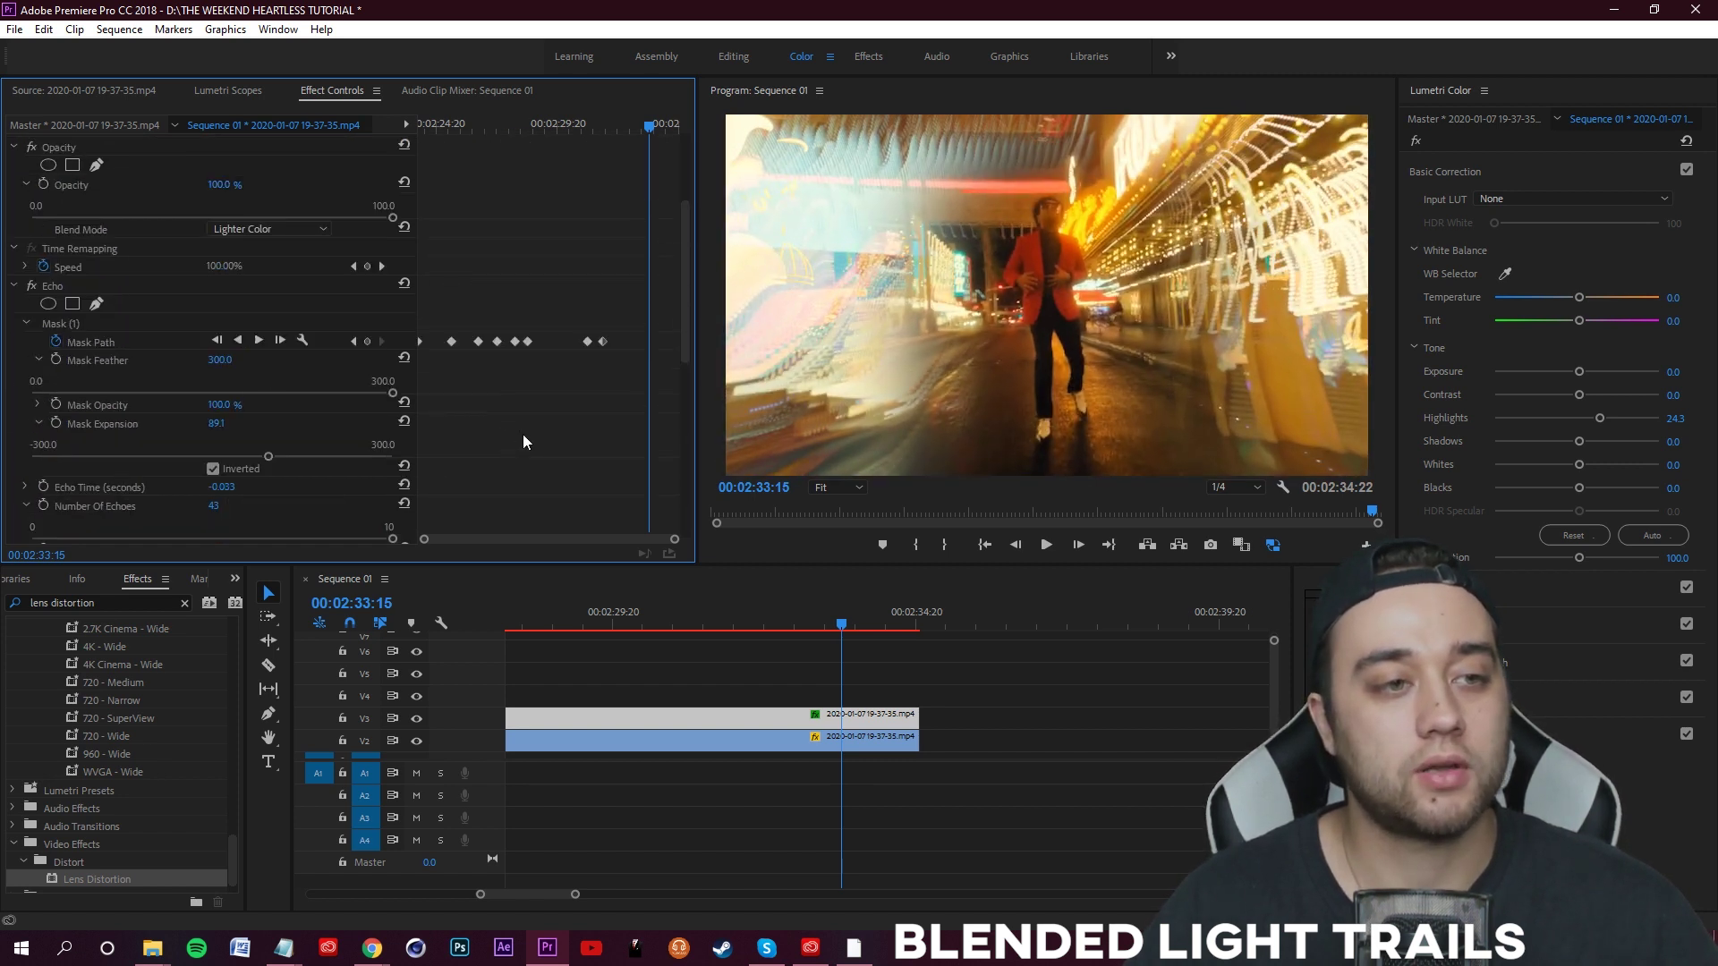
pyautogui.moveTo(356, 314)
pyautogui.mouseDown()
pyautogui.moveTo(319, 303)
pyautogui.moveTo(364, 309)
pyautogui.mouseUp()
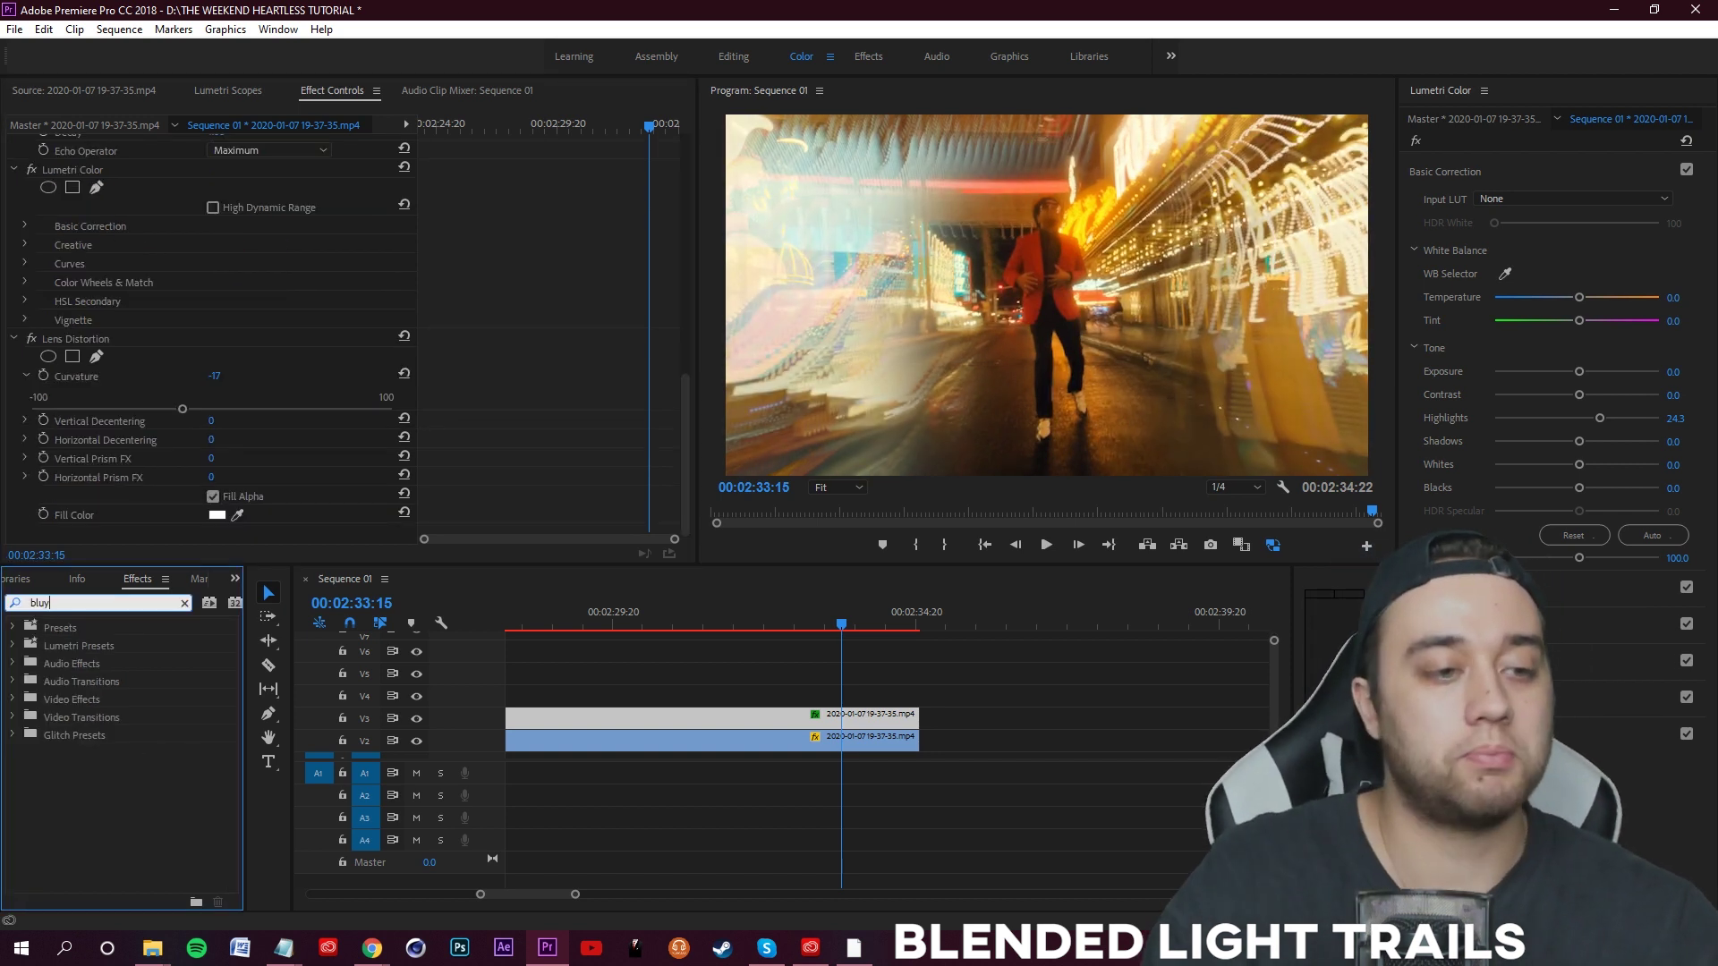
# - Search the effects library for "blur" and look through the available blur effects
pyautogui.press('BackSpace')
pyautogui.press('BackSpace')
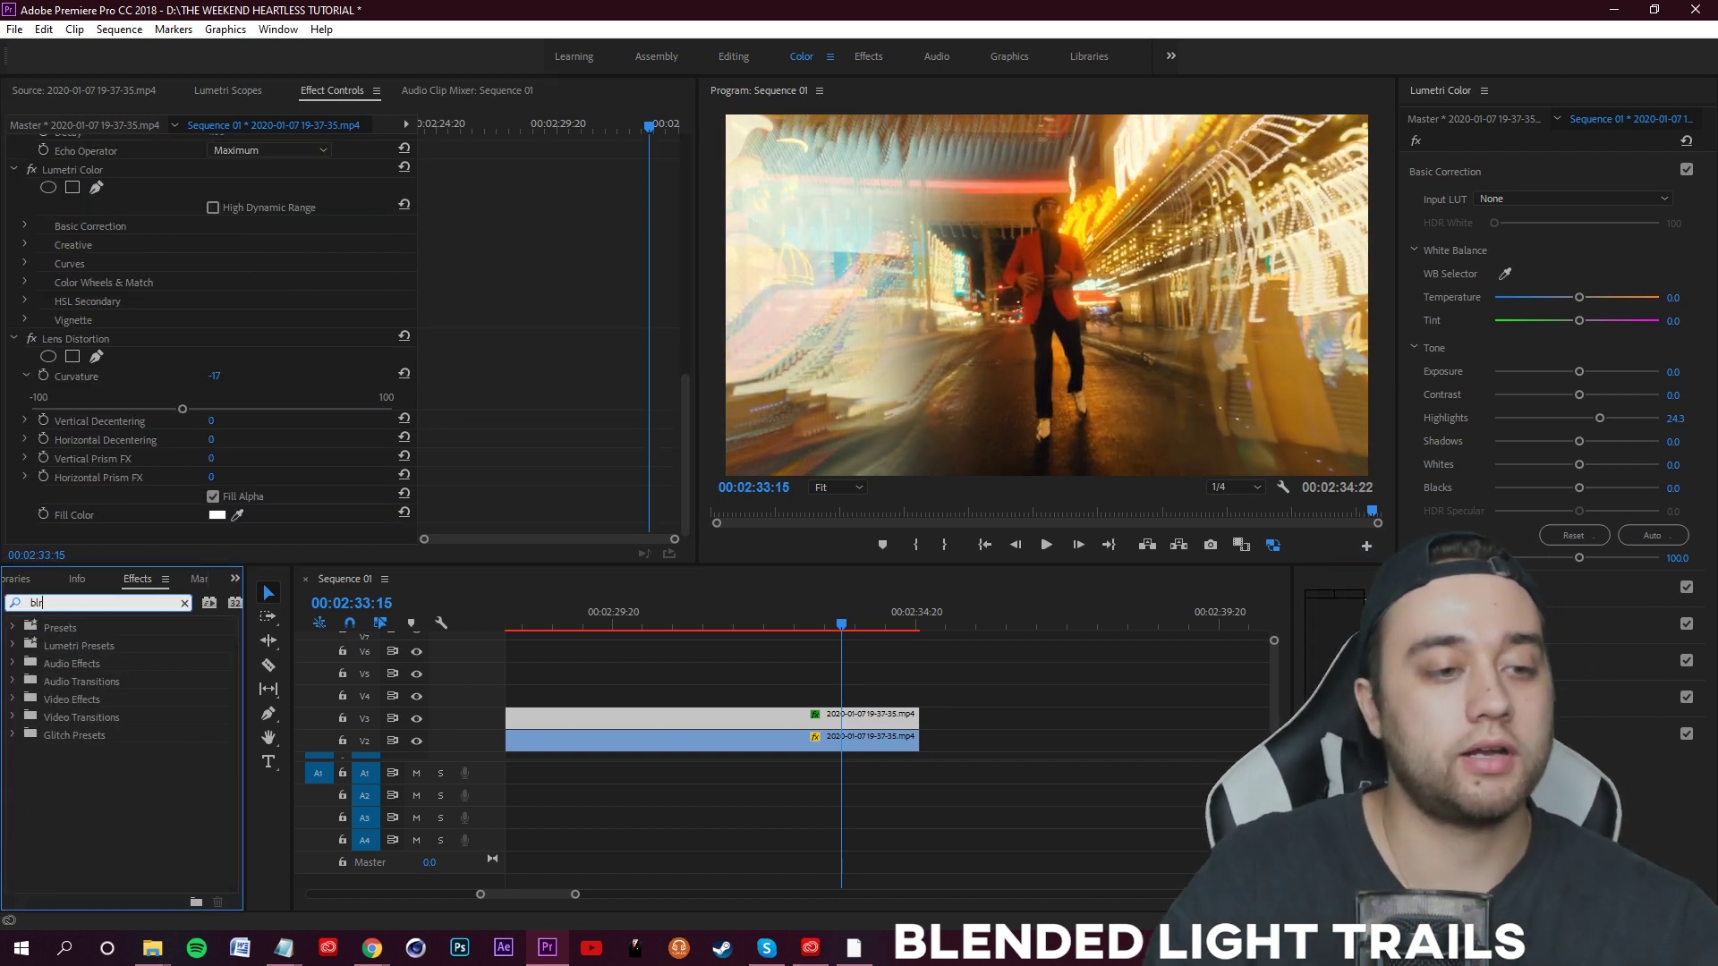
pyautogui.write('ur')
pyautogui.moveTo(233, 633); pyautogui.dragTo(218, 850)
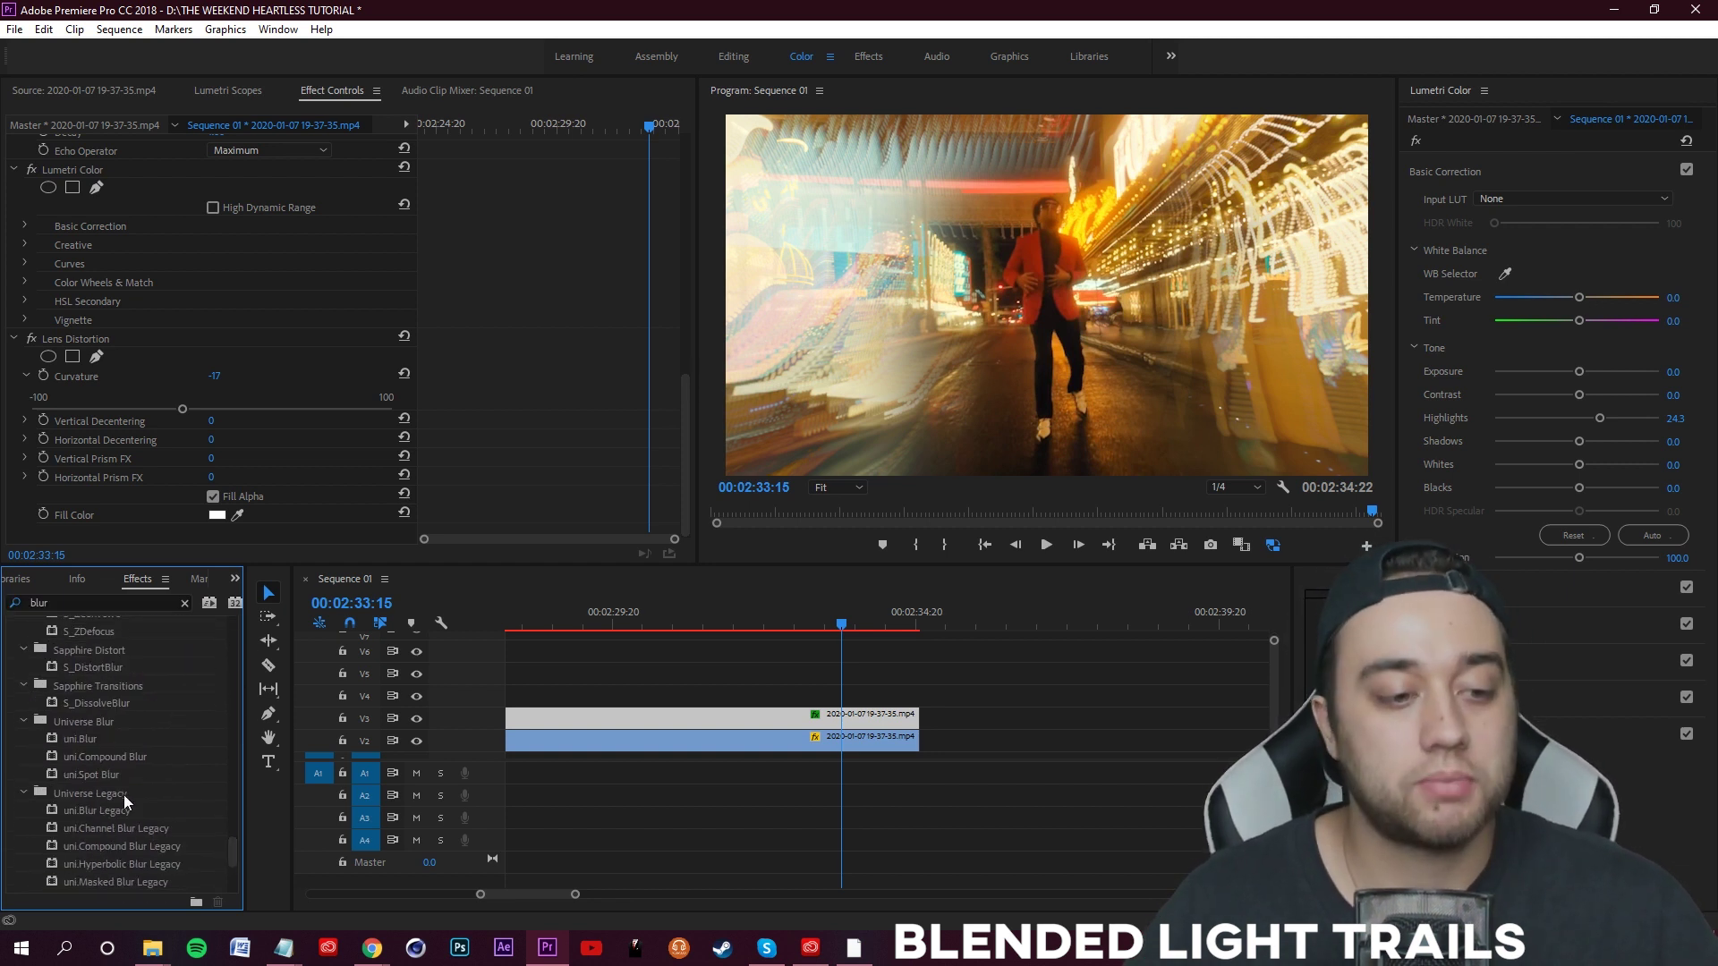
pyautogui.moveTo(228, 855); pyautogui.dragTo(234, 707)
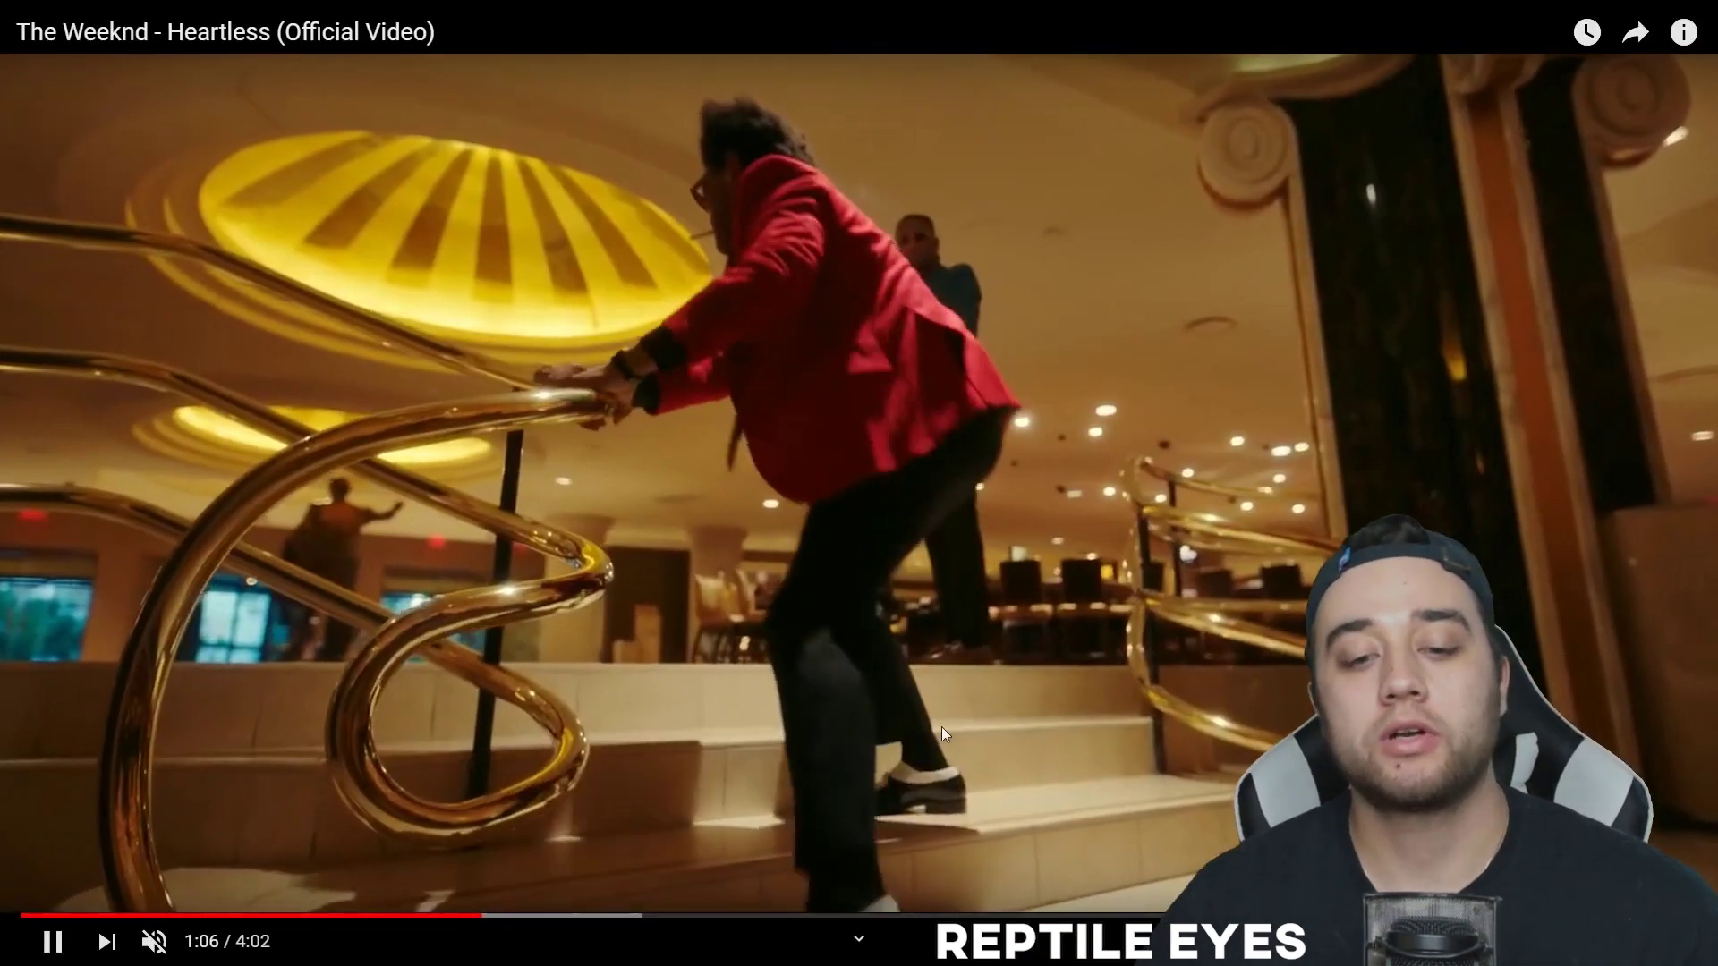
# - Jump to about 2:55 in the Heartless video and pause on the close-up to examine the reptile eyes
pyautogui.click(1179, 915)
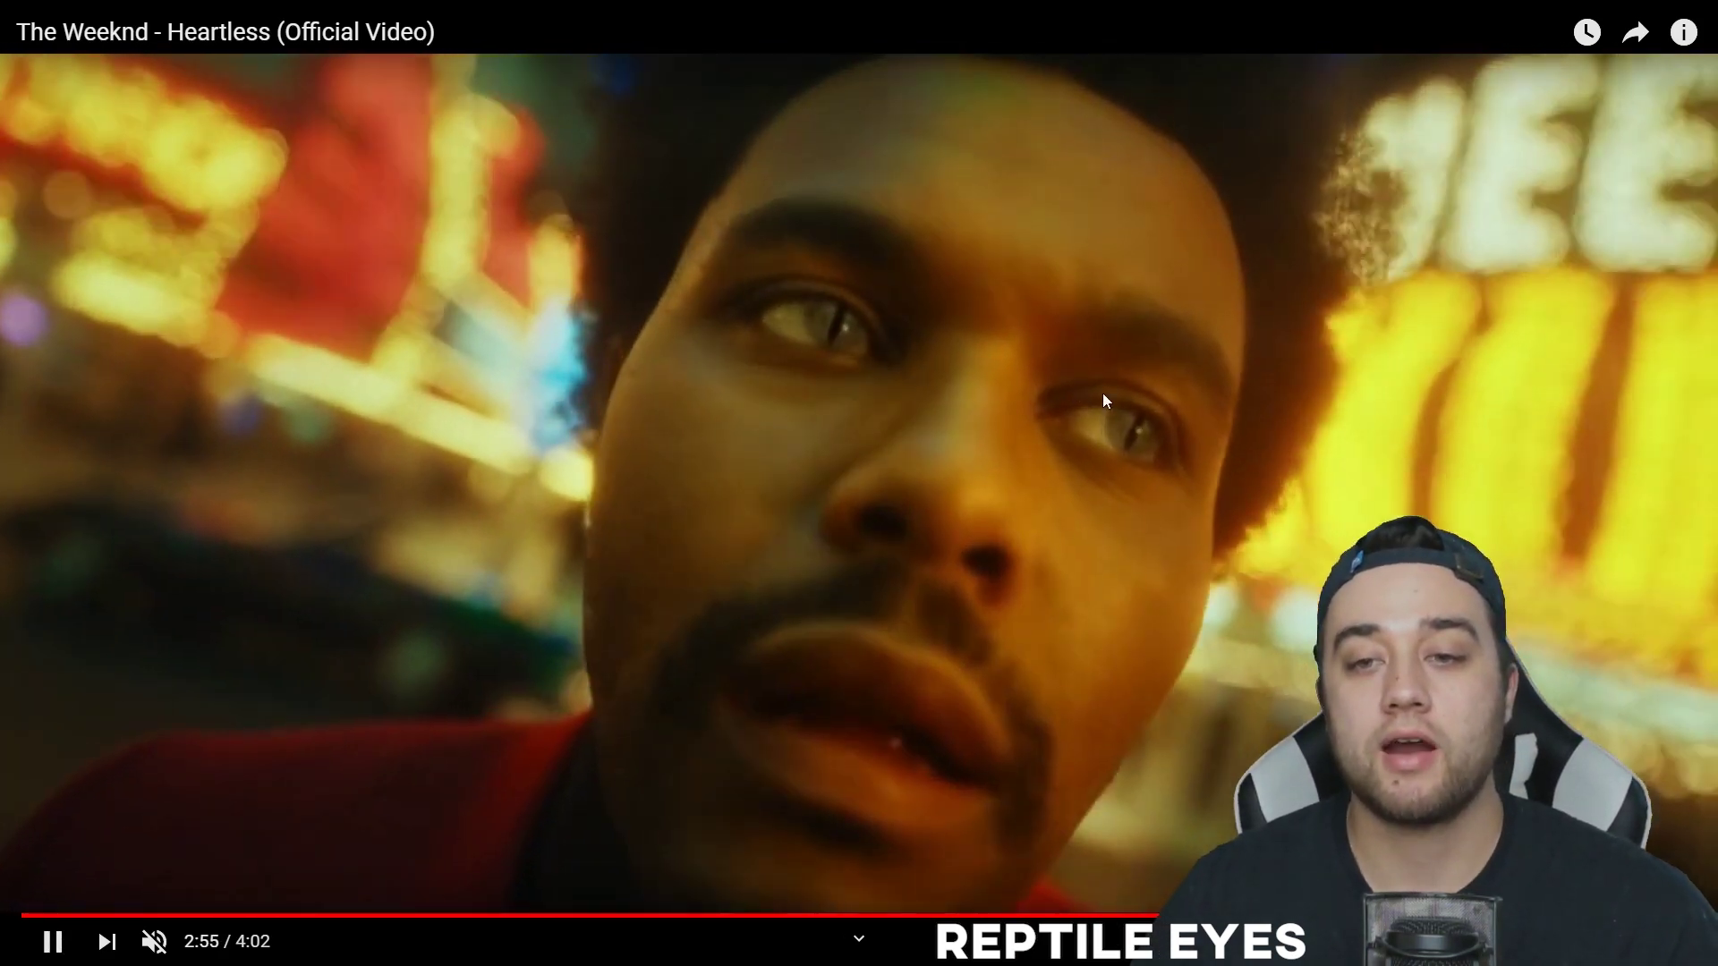
pyautogui.click(891, 409)
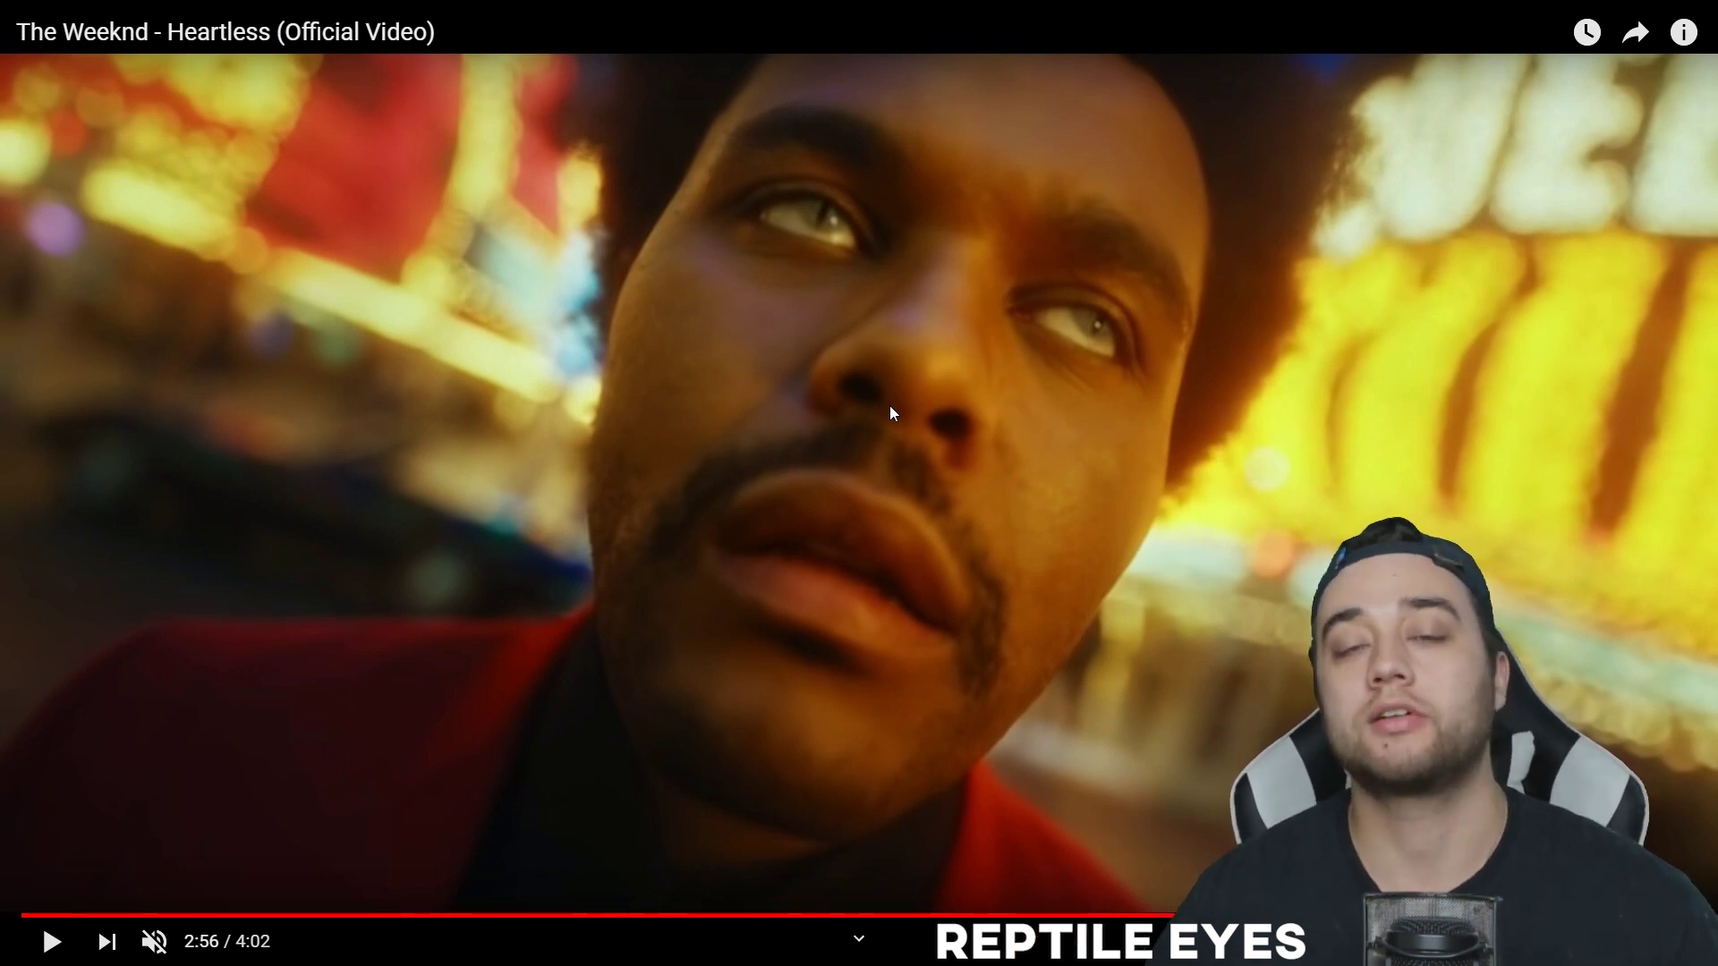
pyautogui.click(890, 410)
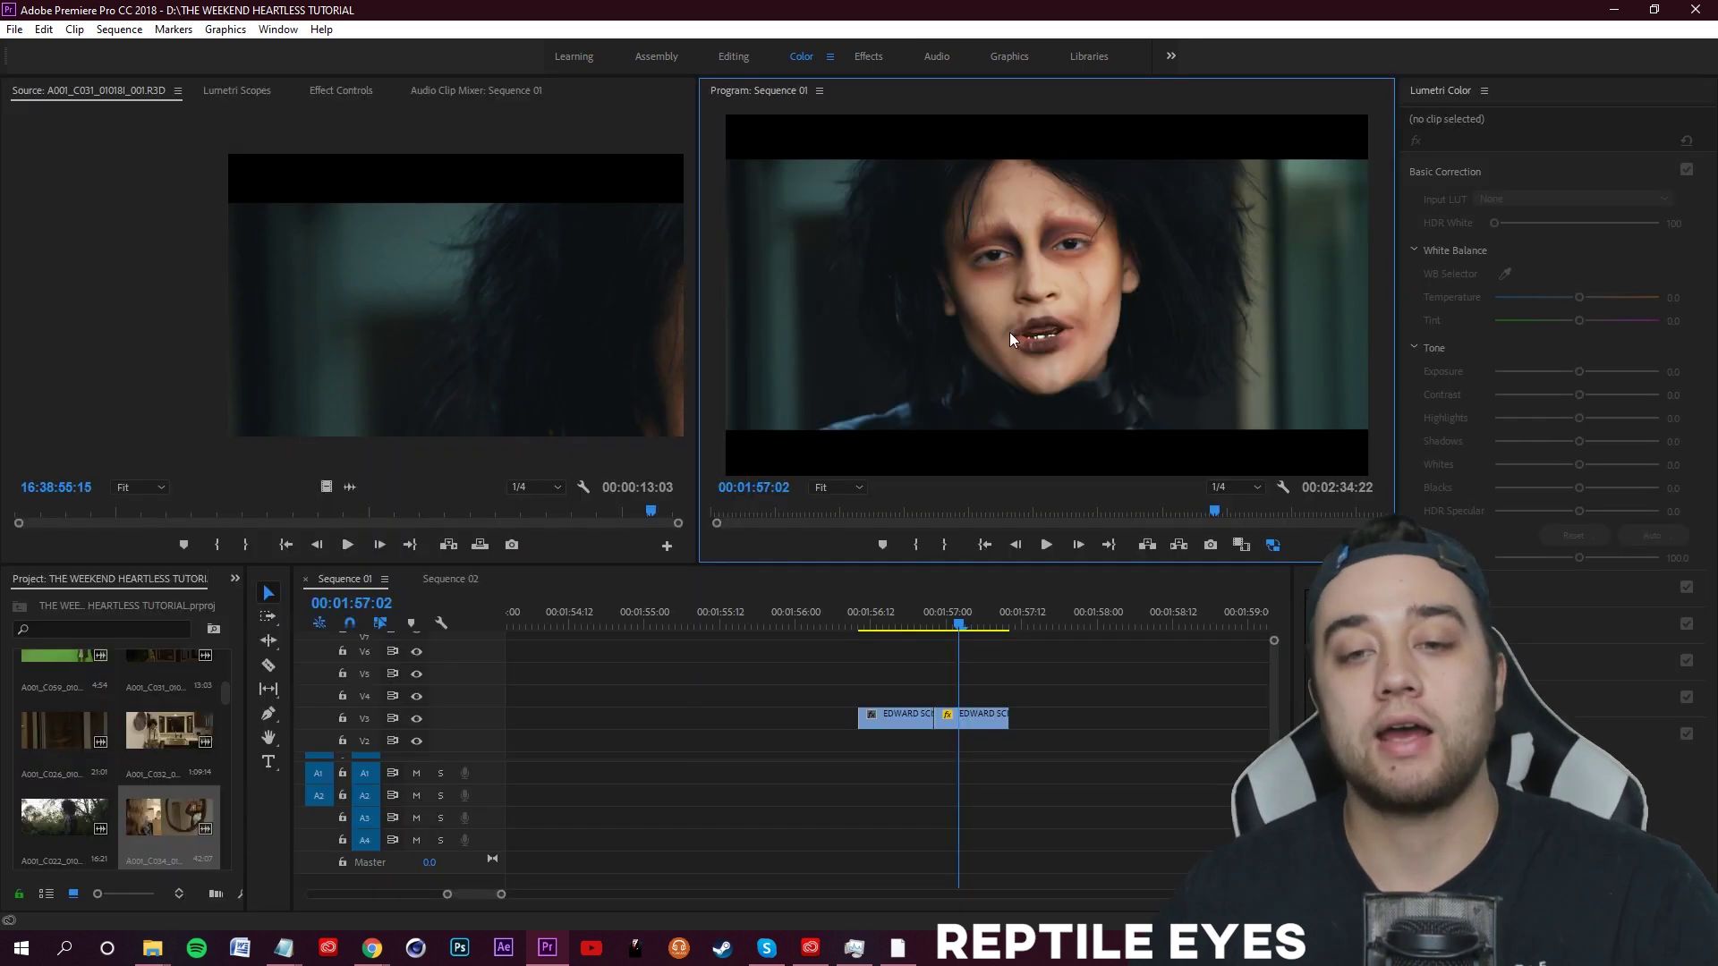
# - Go to 00:01:56:13 and replace the duplicated close-up clip on V5 with an After Effects composition
pyautogui.moveTo(964, 616); pyautogui.dragTo(877, 618)
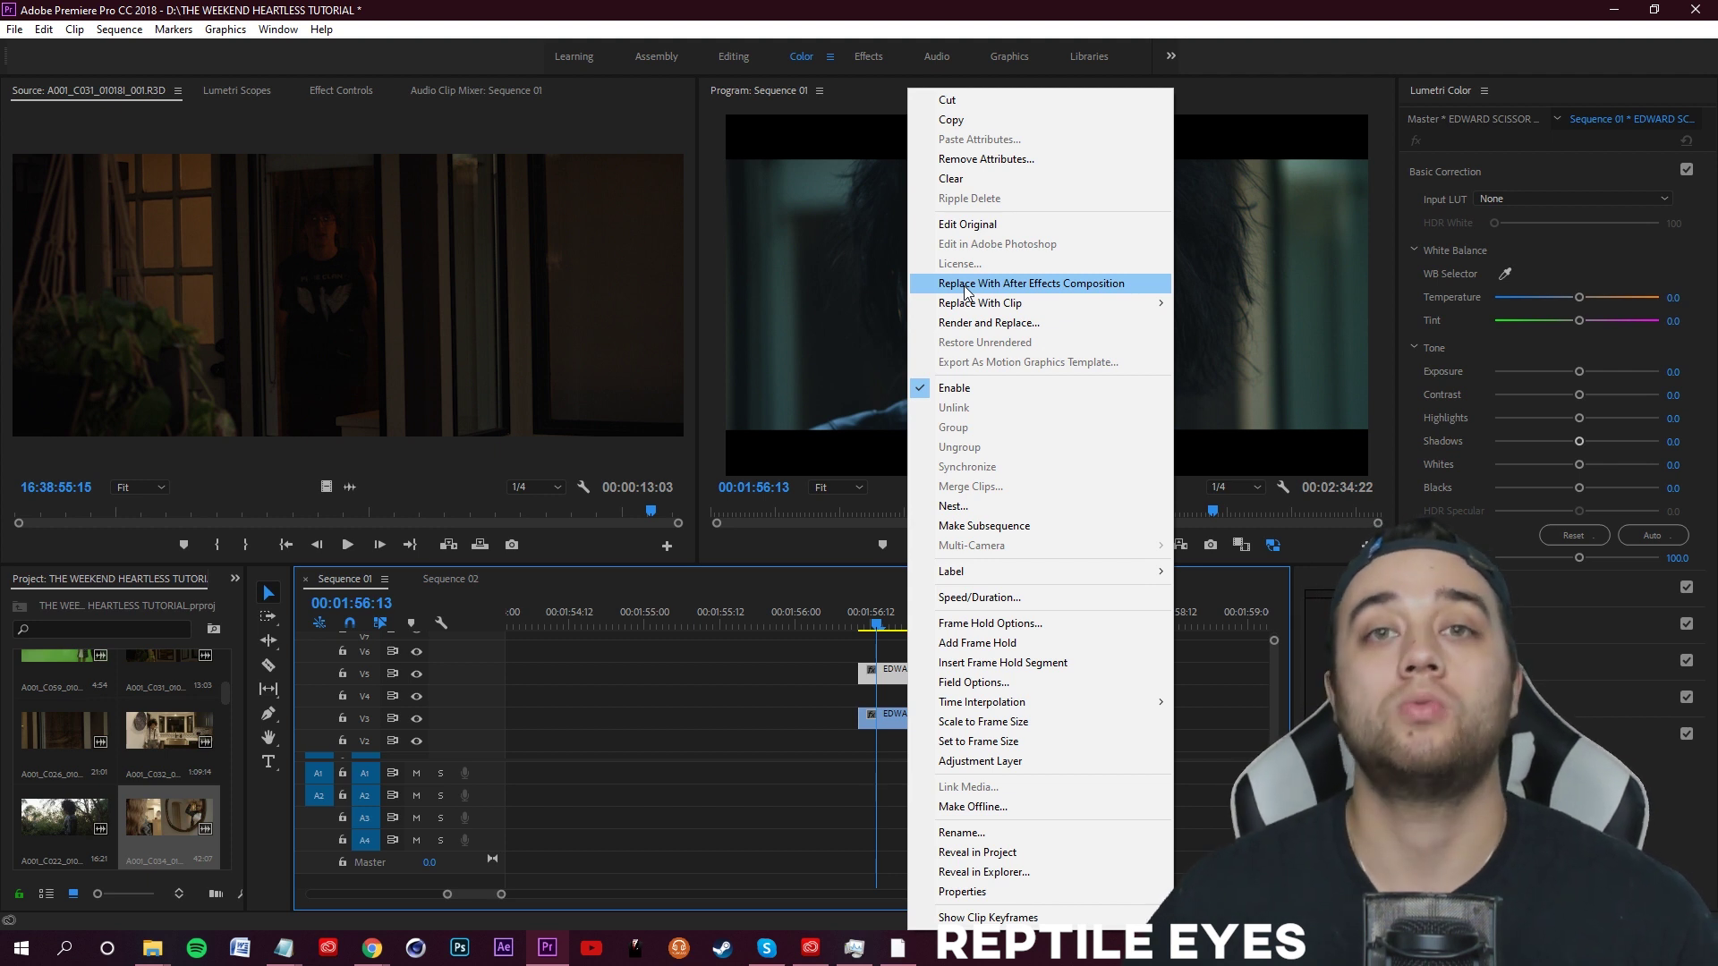
pyautogui.click(965, 284)
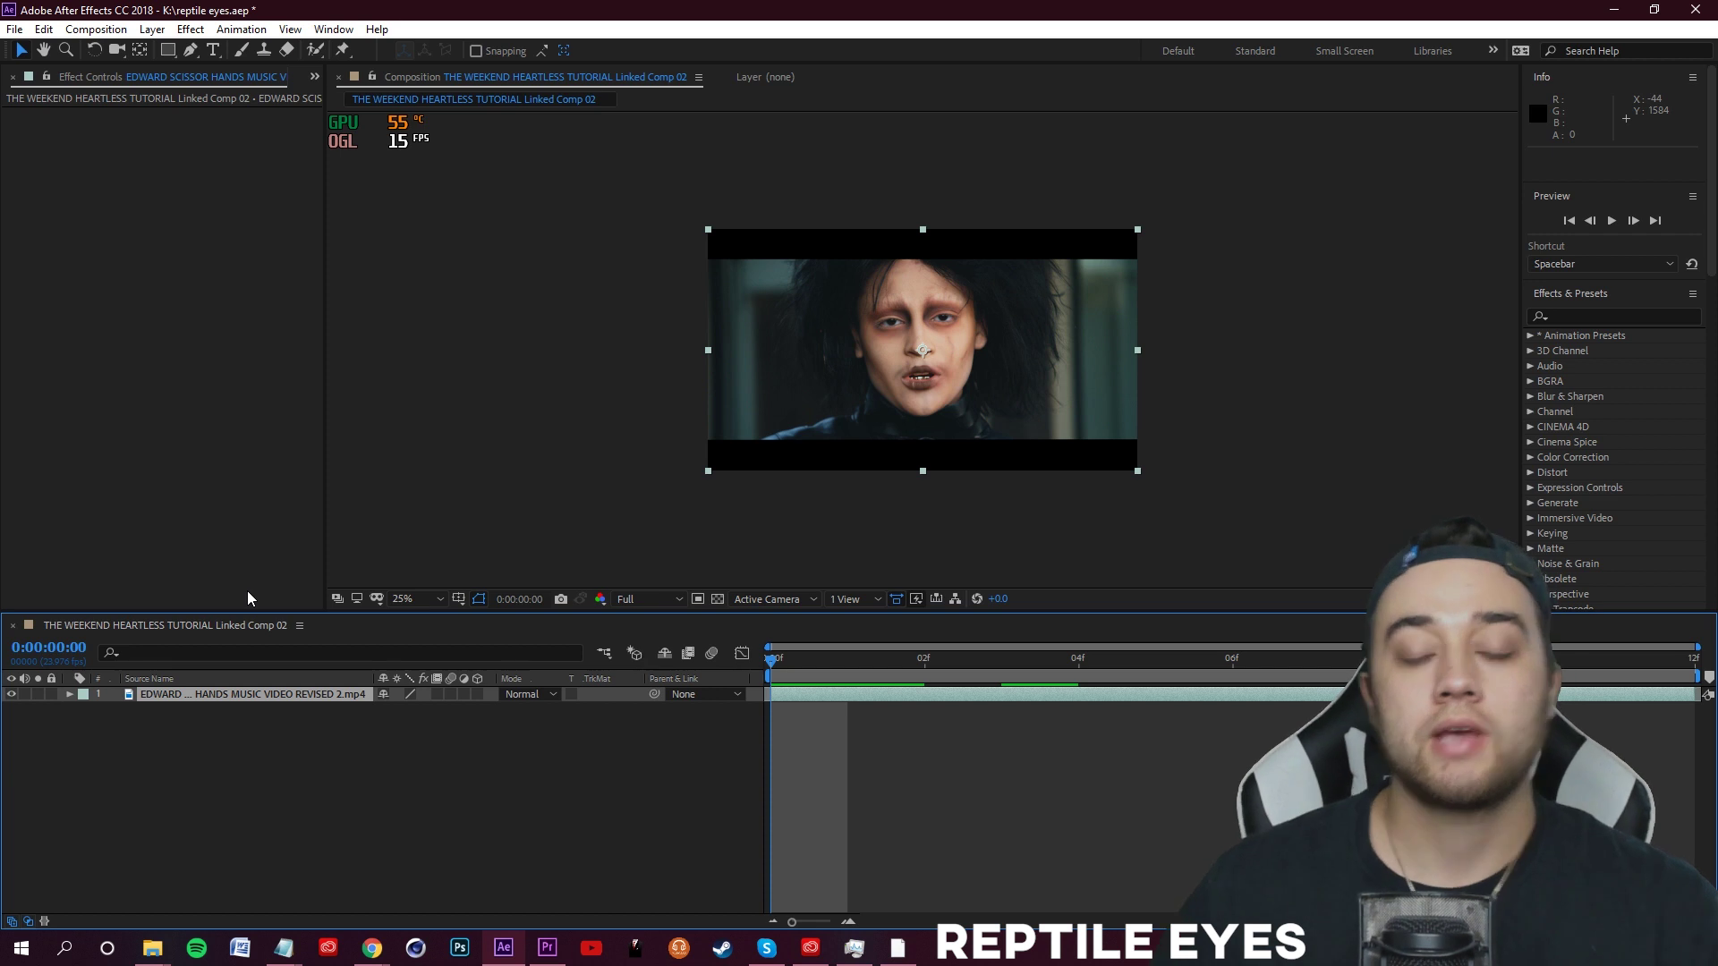
# - Switch back to Premiere Pro and inspect the linked composition clip on V5
pyautogui.click(547, 946)
pyautogui.click(895, 680)
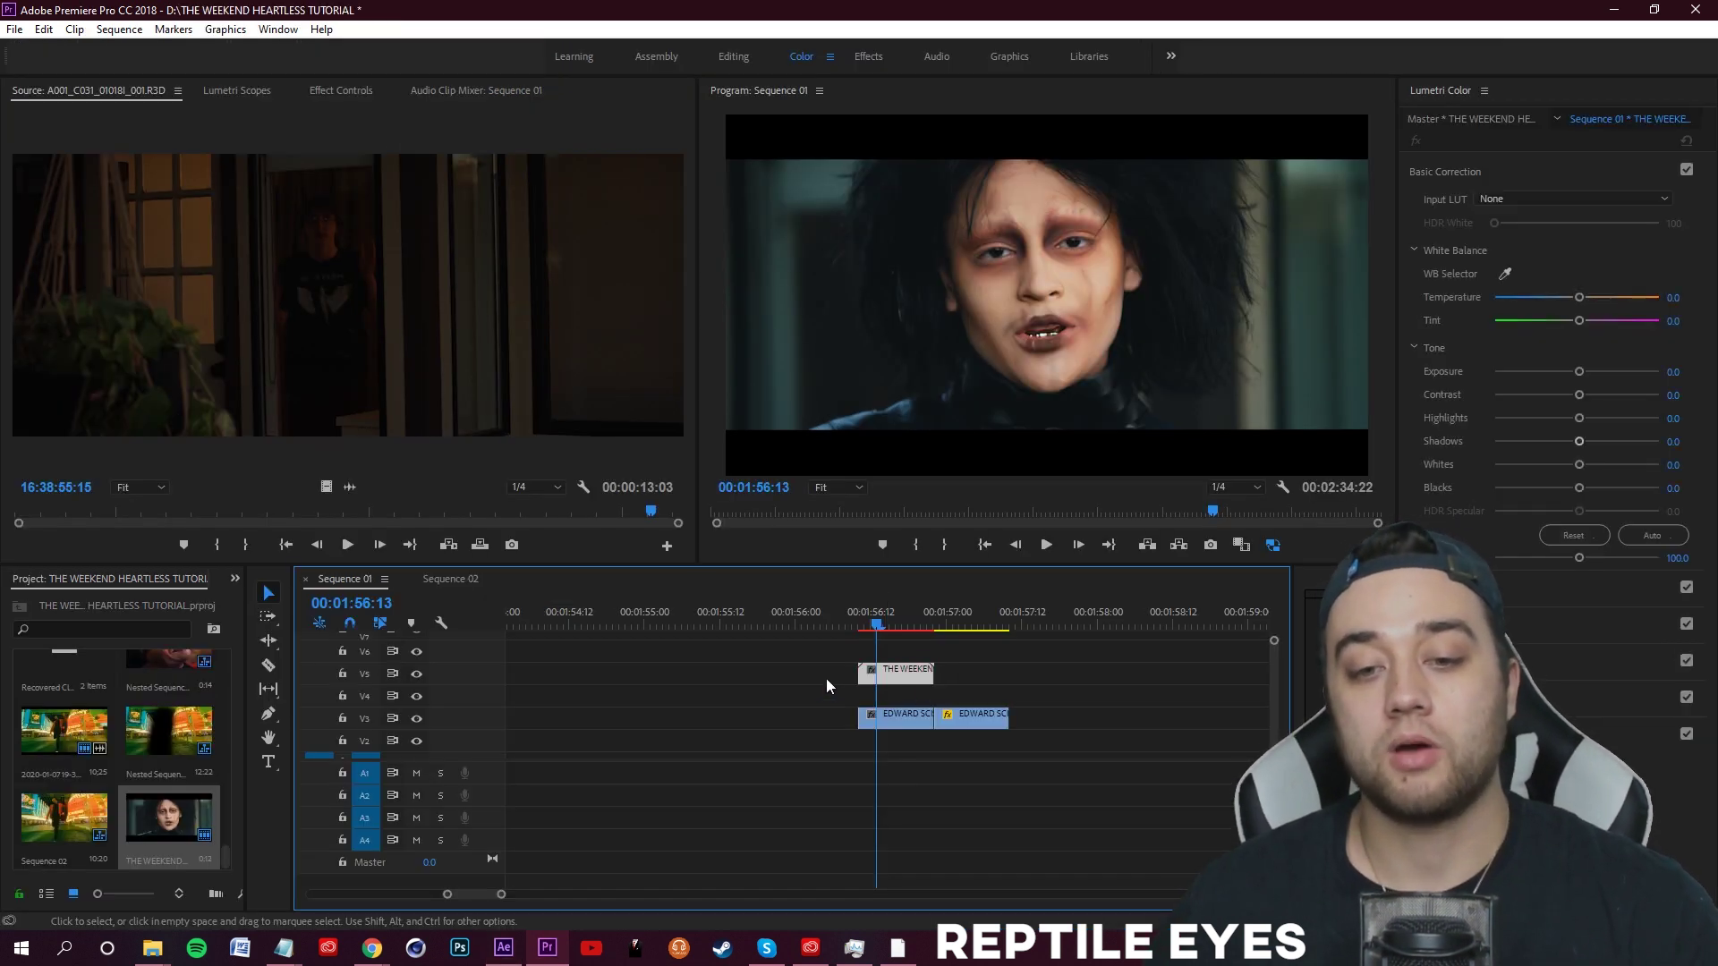
pyautogui.doubleClick(900, 674)
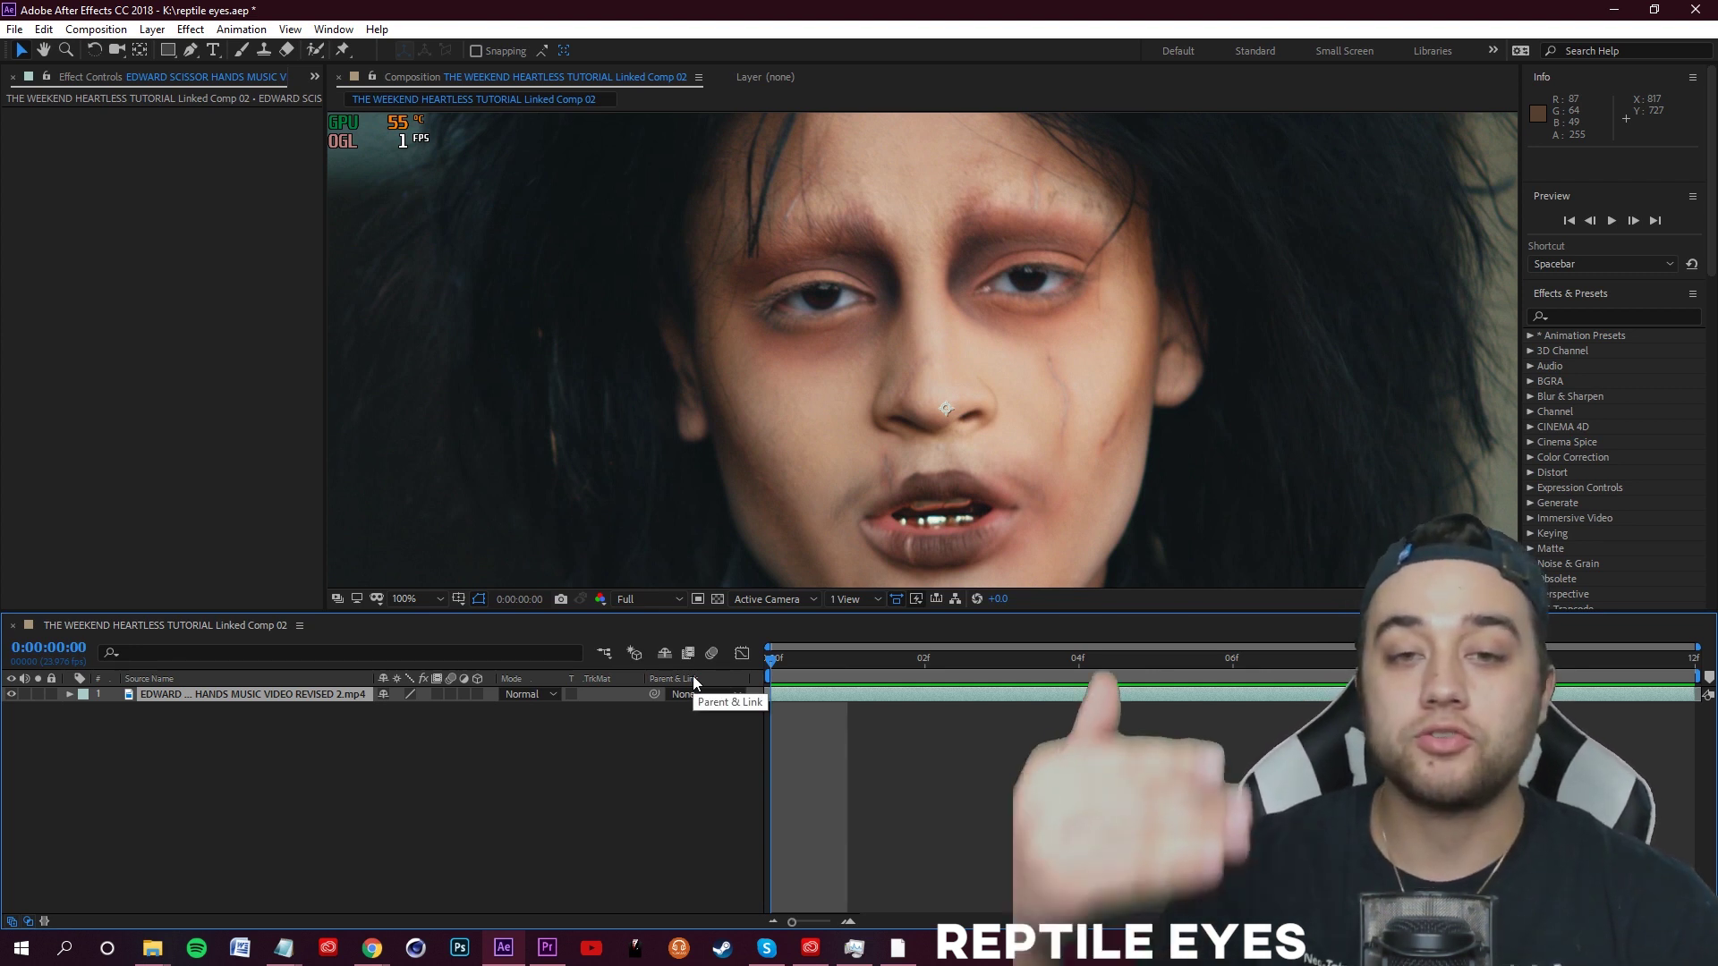
# - Preview the eye movement in the linked comp in After Effects, returning to the first frame
pyautogui.press('space')
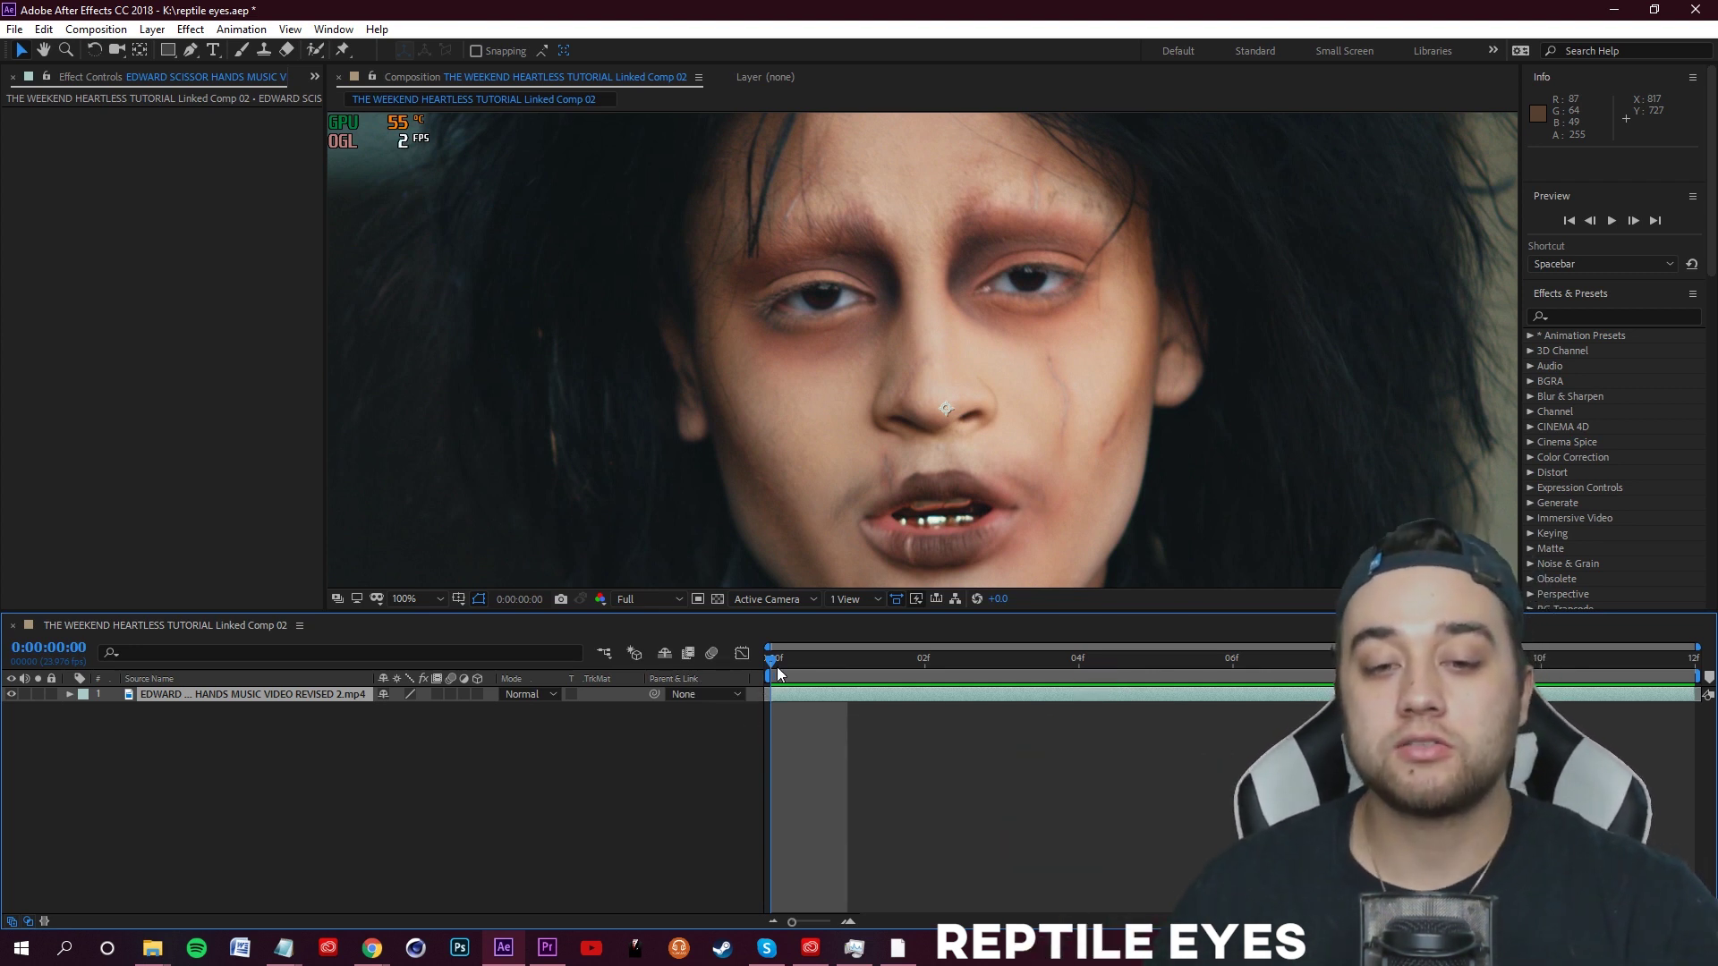
pyautogui.press('space')
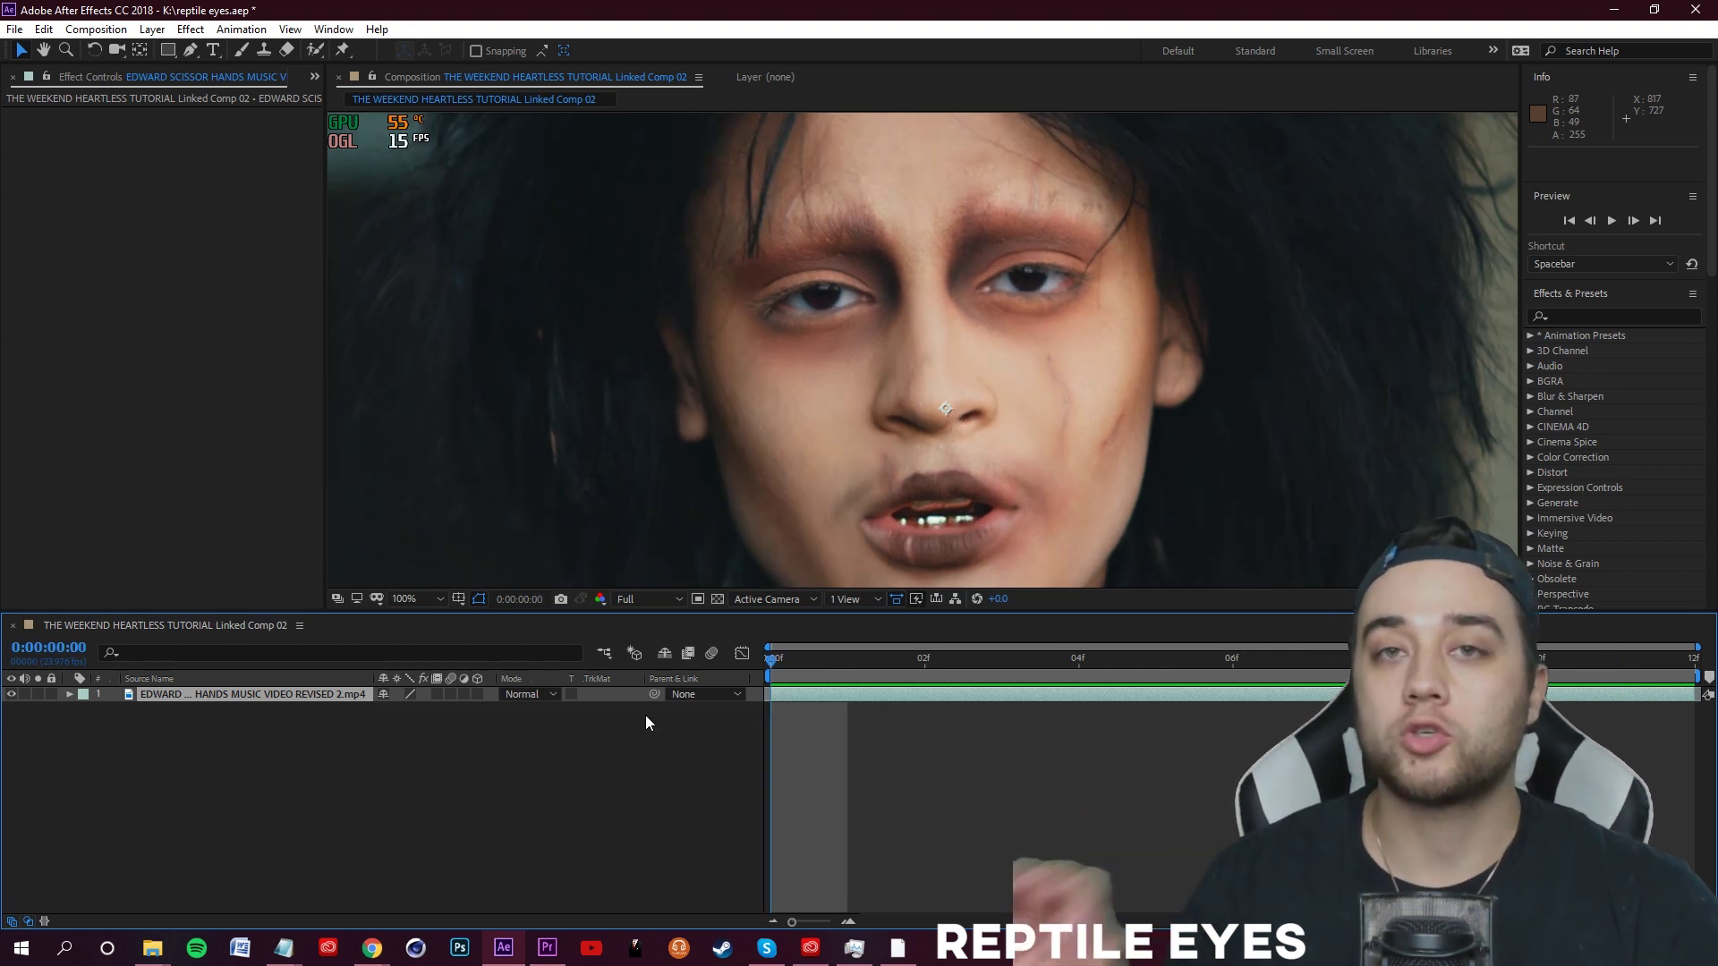
pyautogui.press('space')
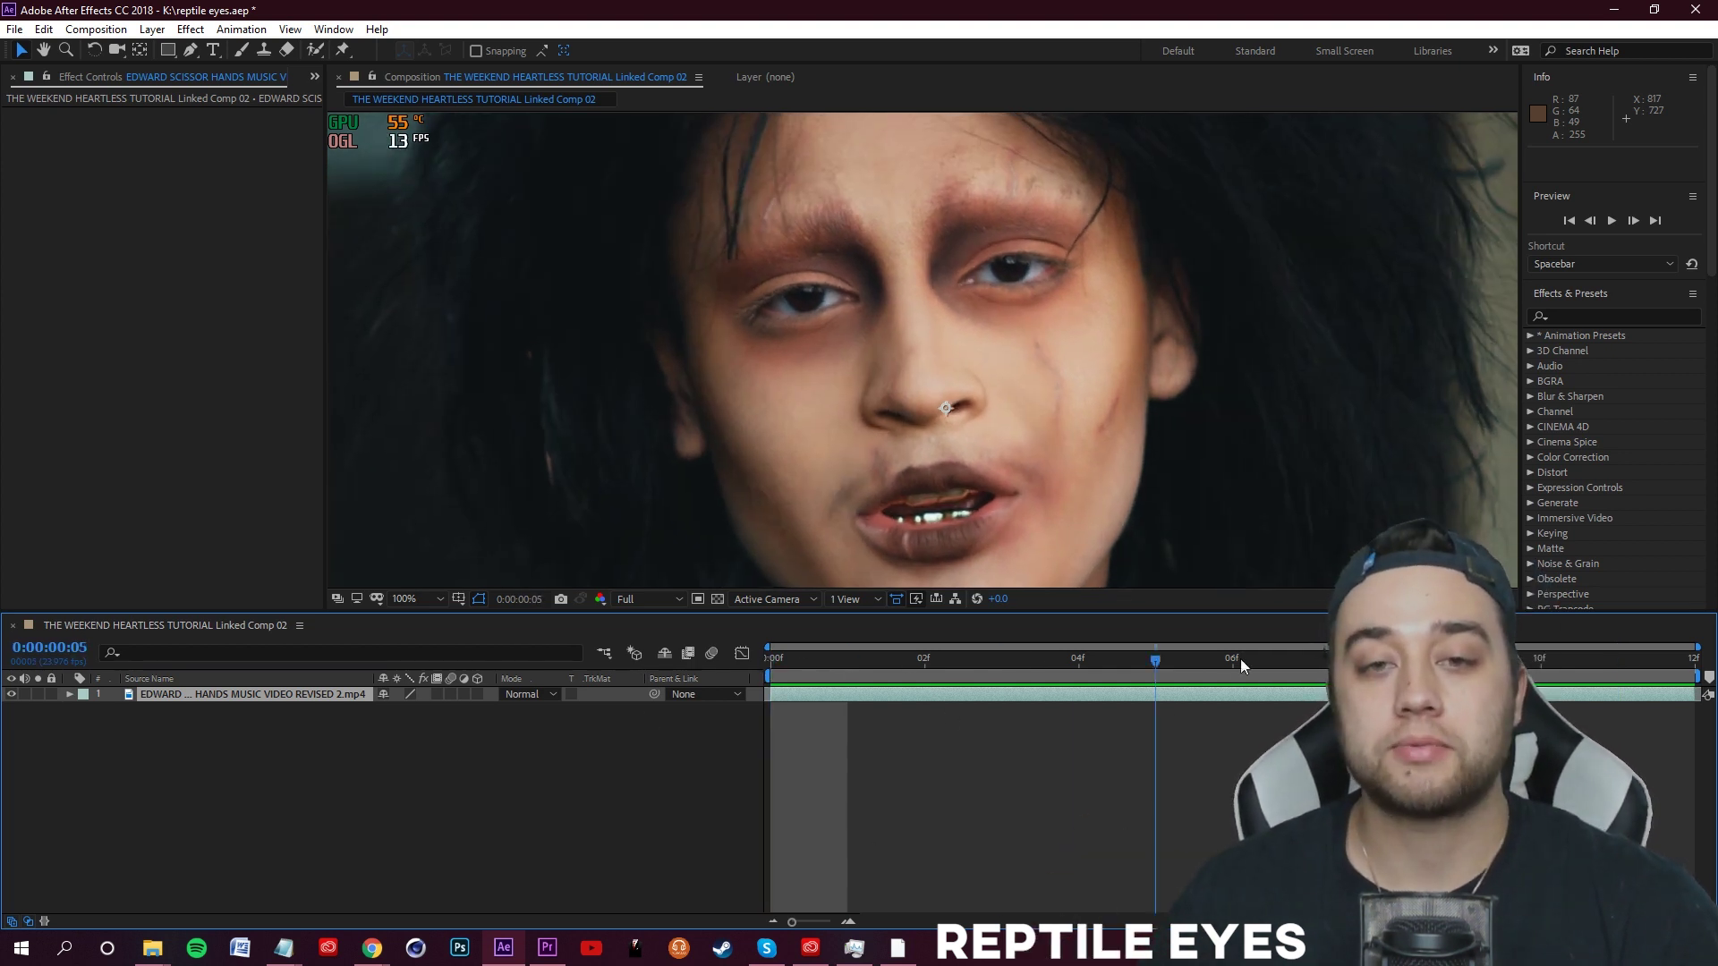
pyautogui.press('space')
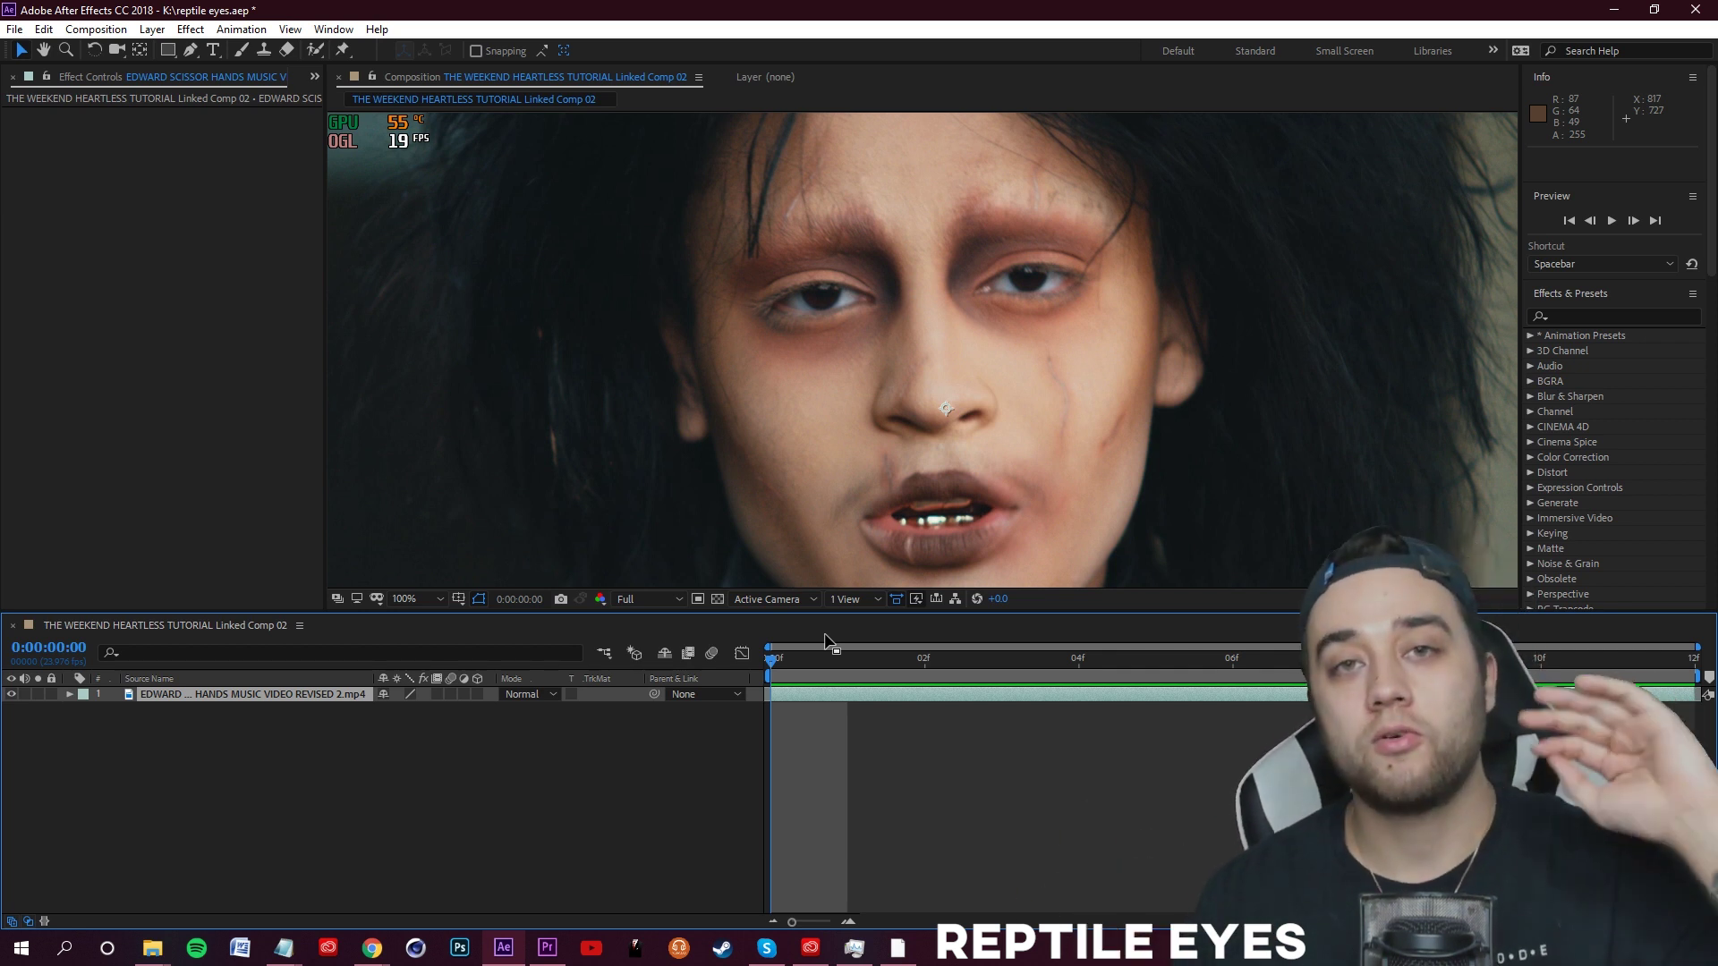
pyautogui.moveTo(807, 668)
pyautogui.mouseDown()
pyautogui.moveTo(902, 659)
pyautogui.moveTo(837, 690)
pyautogui.moveTo(786, 689)
pyautogui.mouseUp()
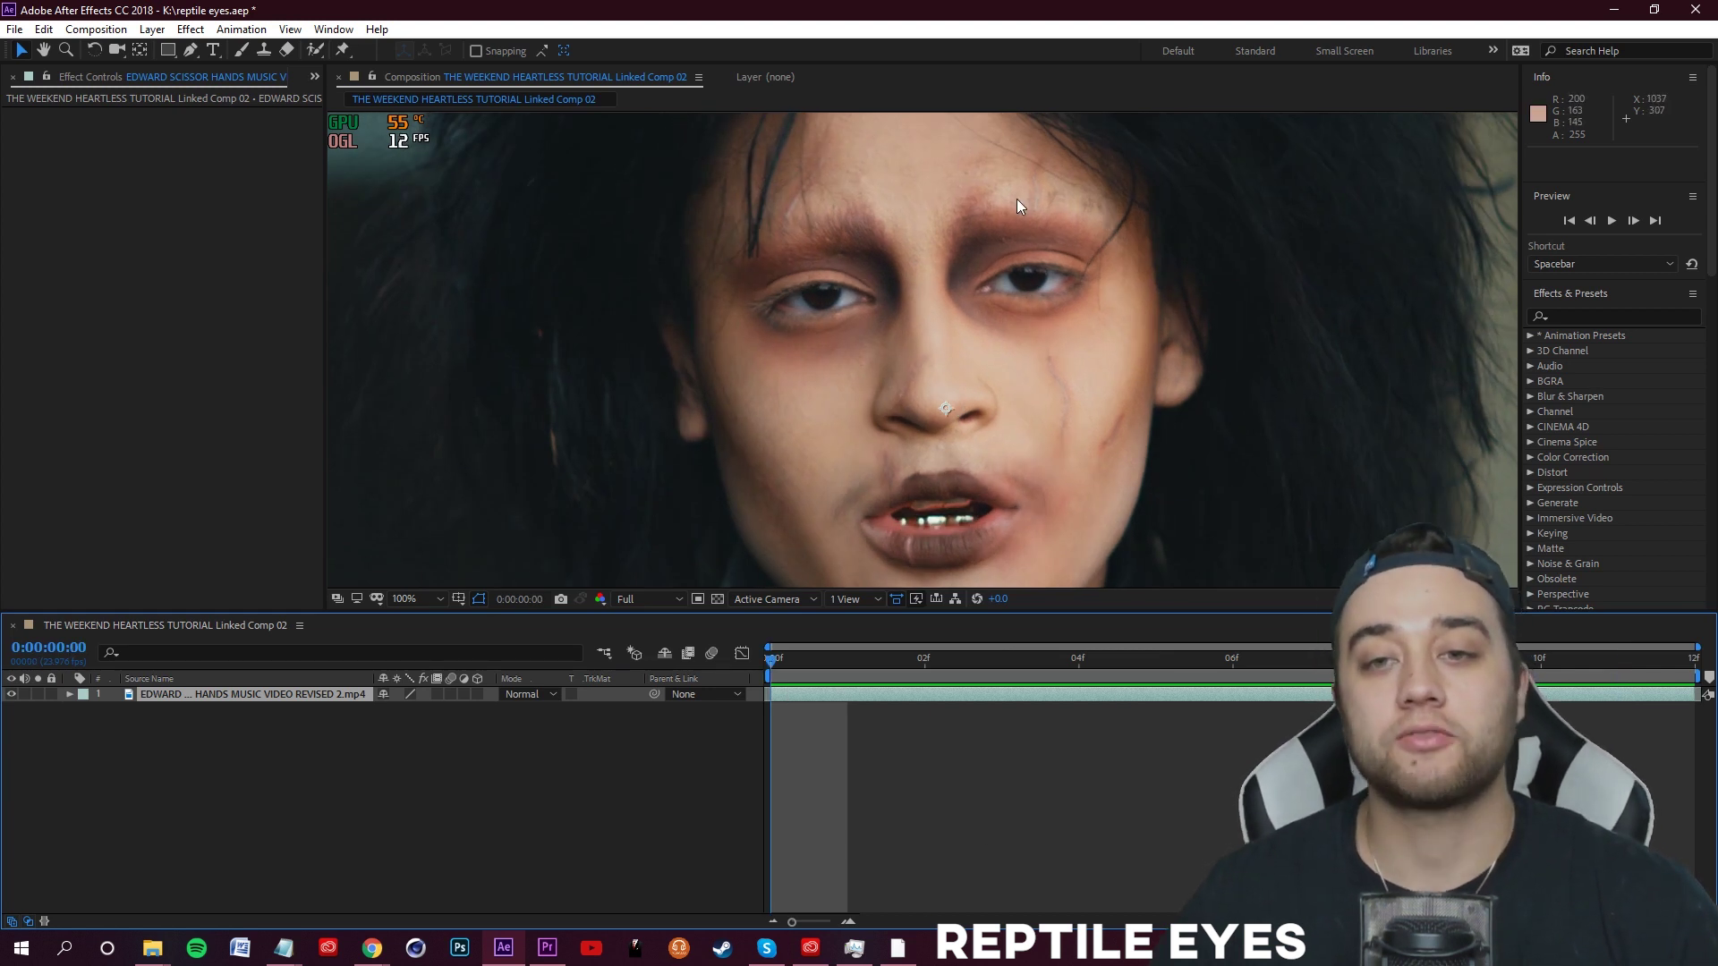
# - Add a null object to the linked comp and rename it "left eye"
pyautogui.click(152, 29)
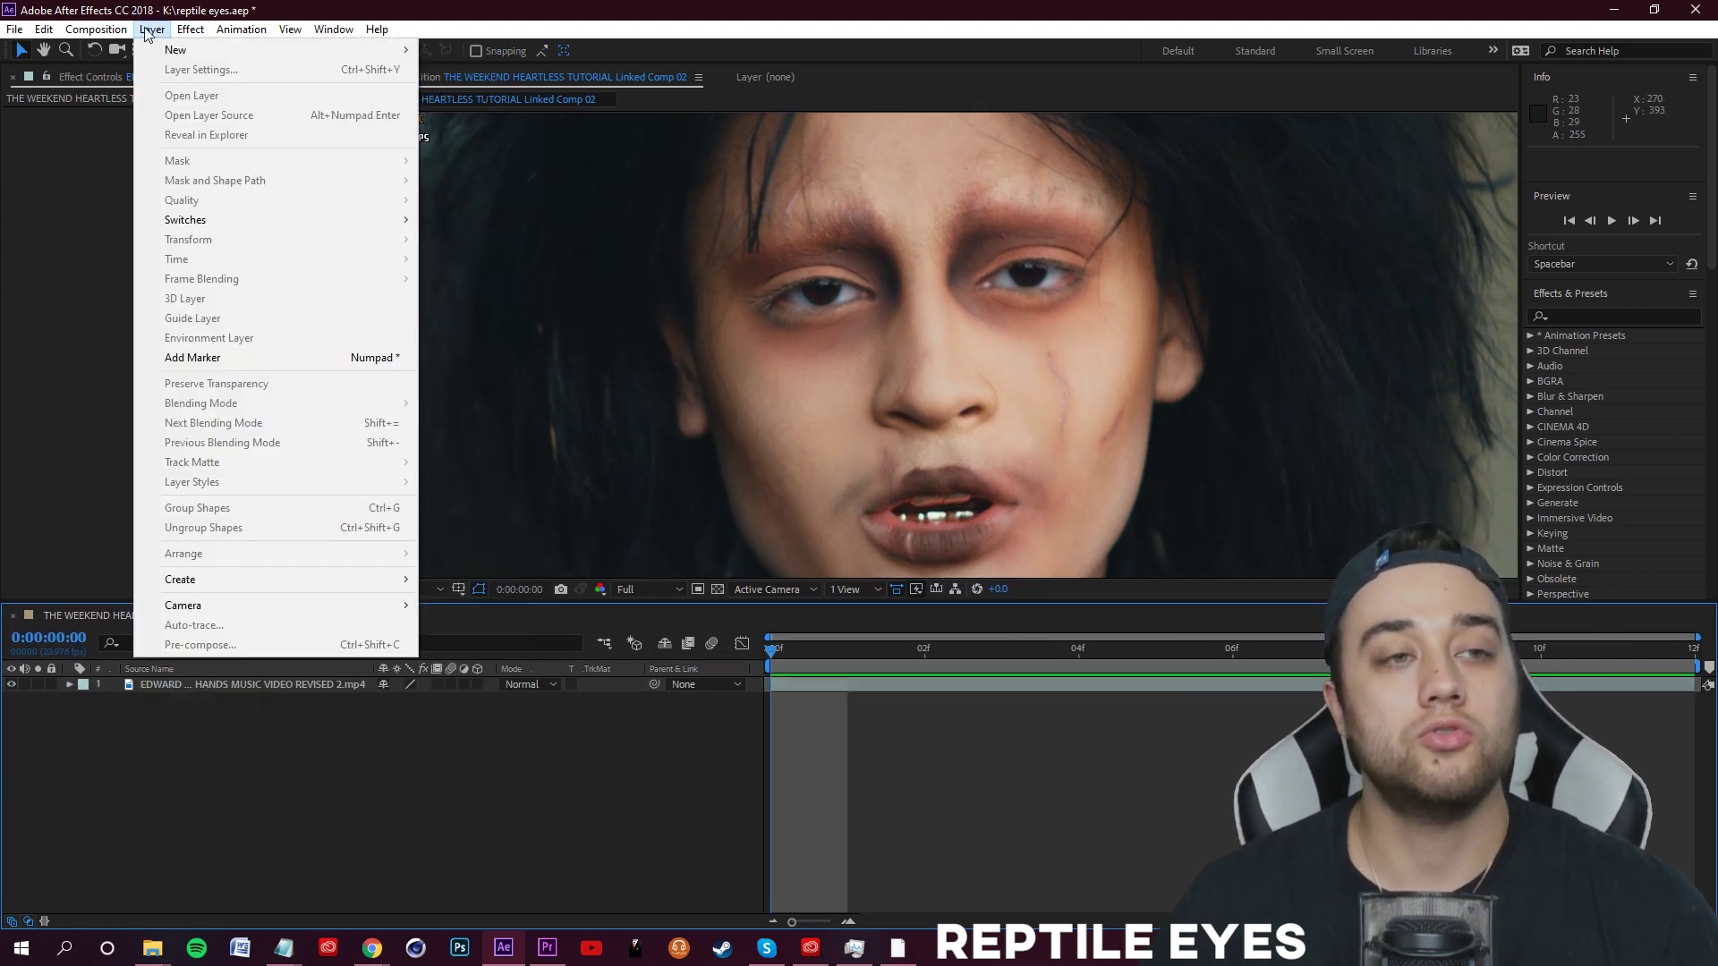
pyautogui.moveTo(307, 59)
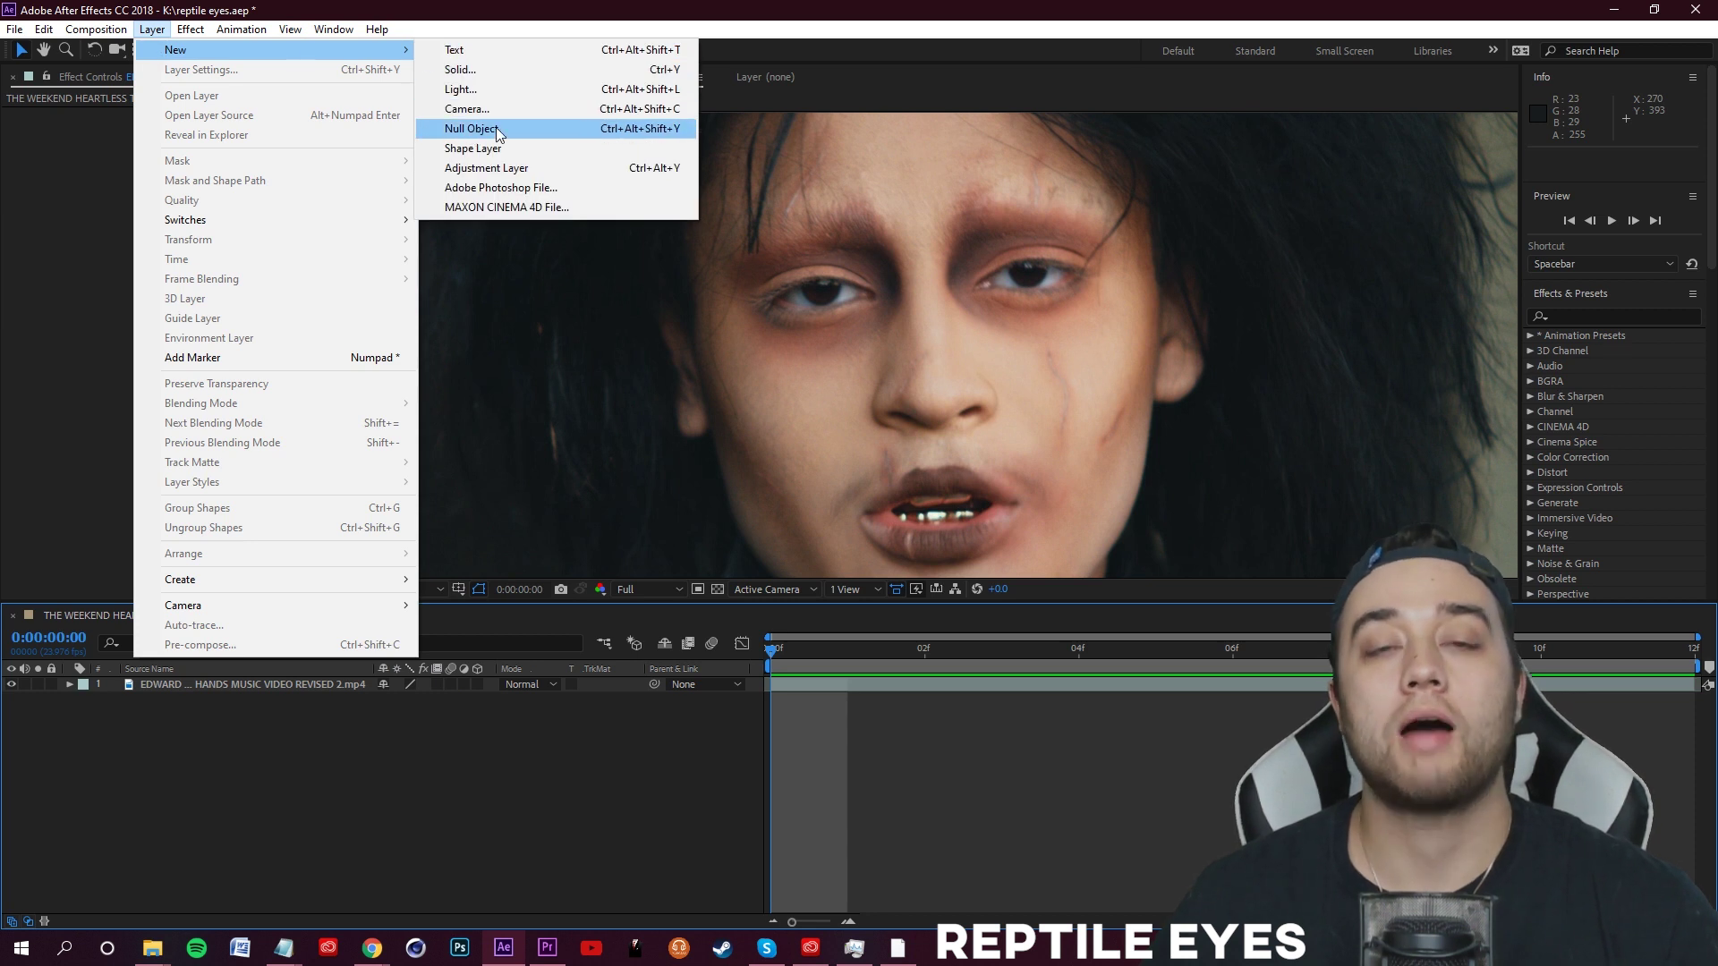
pyautogui.click(471, 129)
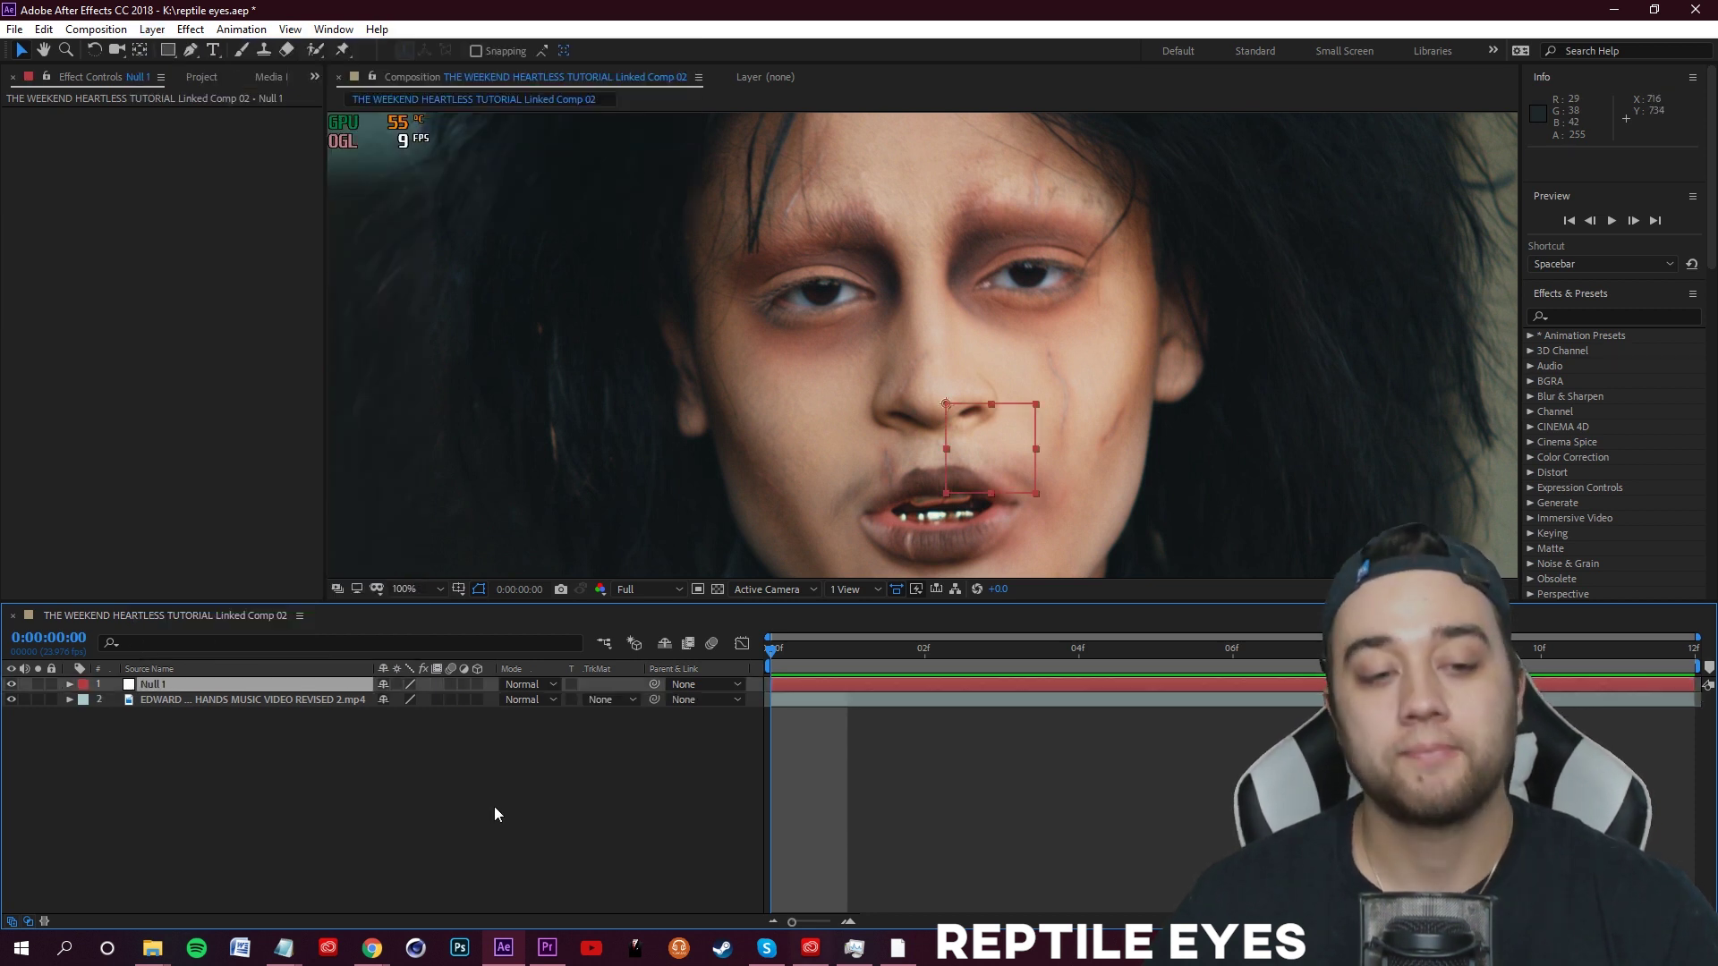
pyautogui.rightClick(147, 691)
pyautogui.click(206, 698)
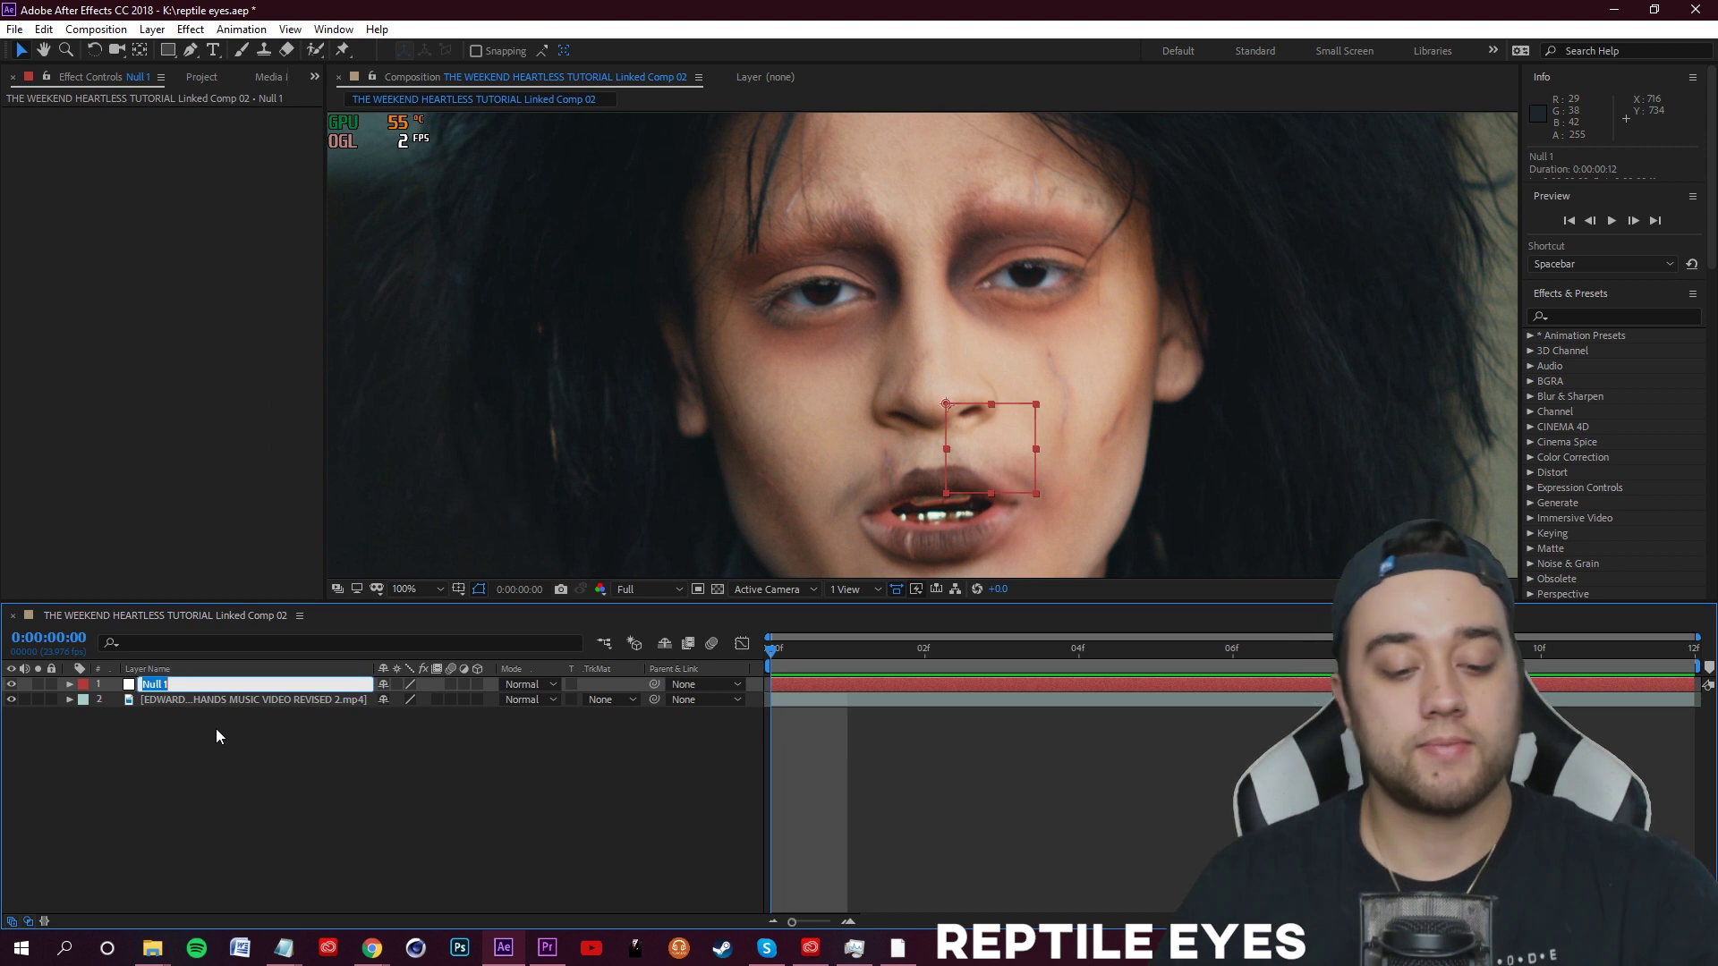
pyautogui.write('right')
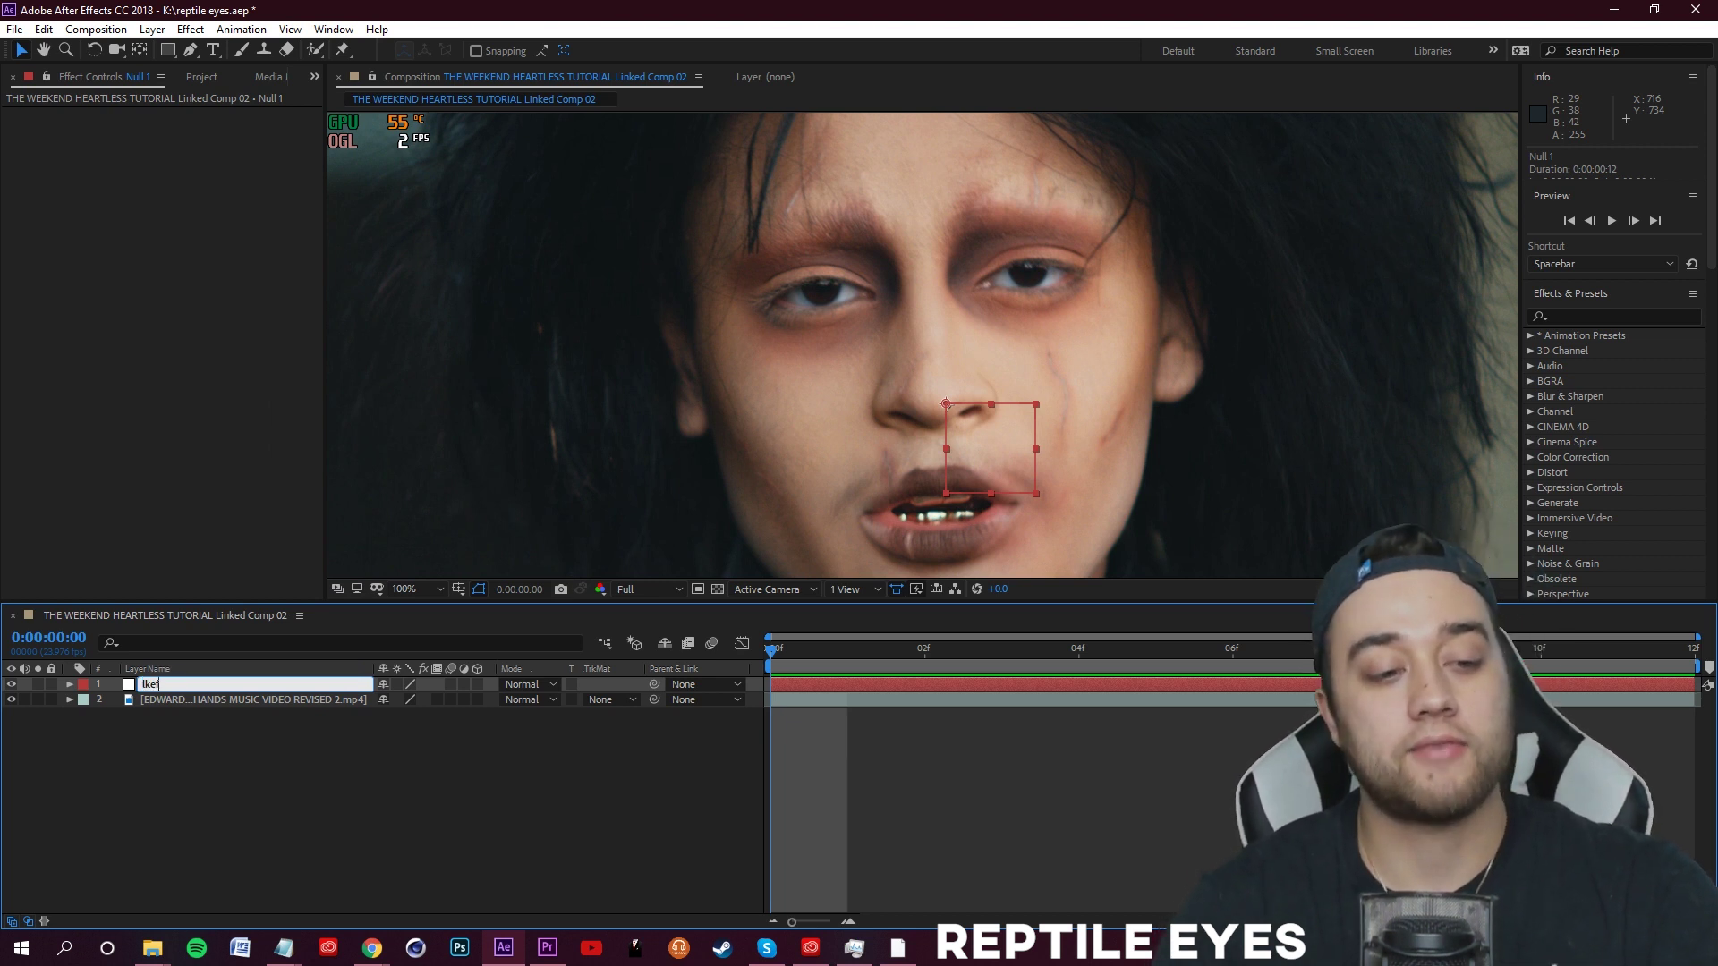
pyautogui.click(331, 808)
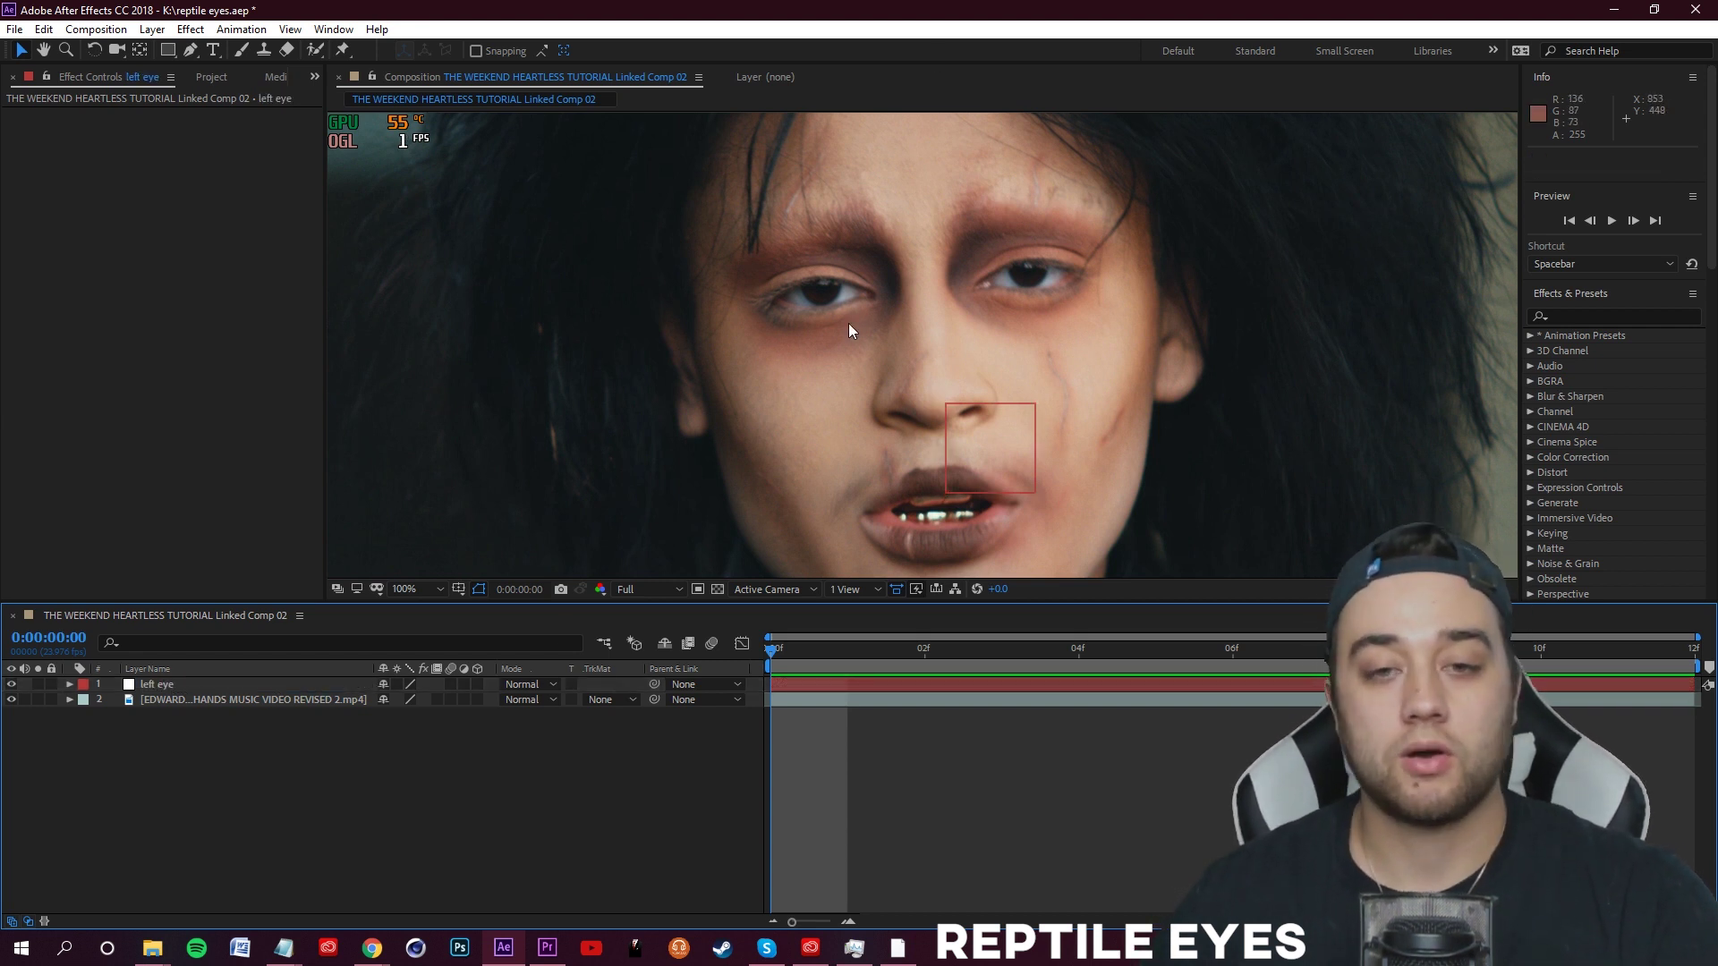
# - Add a second null object to the comp and rename it "right eye"
pyautogui.rightClick(306, 806)
pyautogui.moveTo(454, 626)
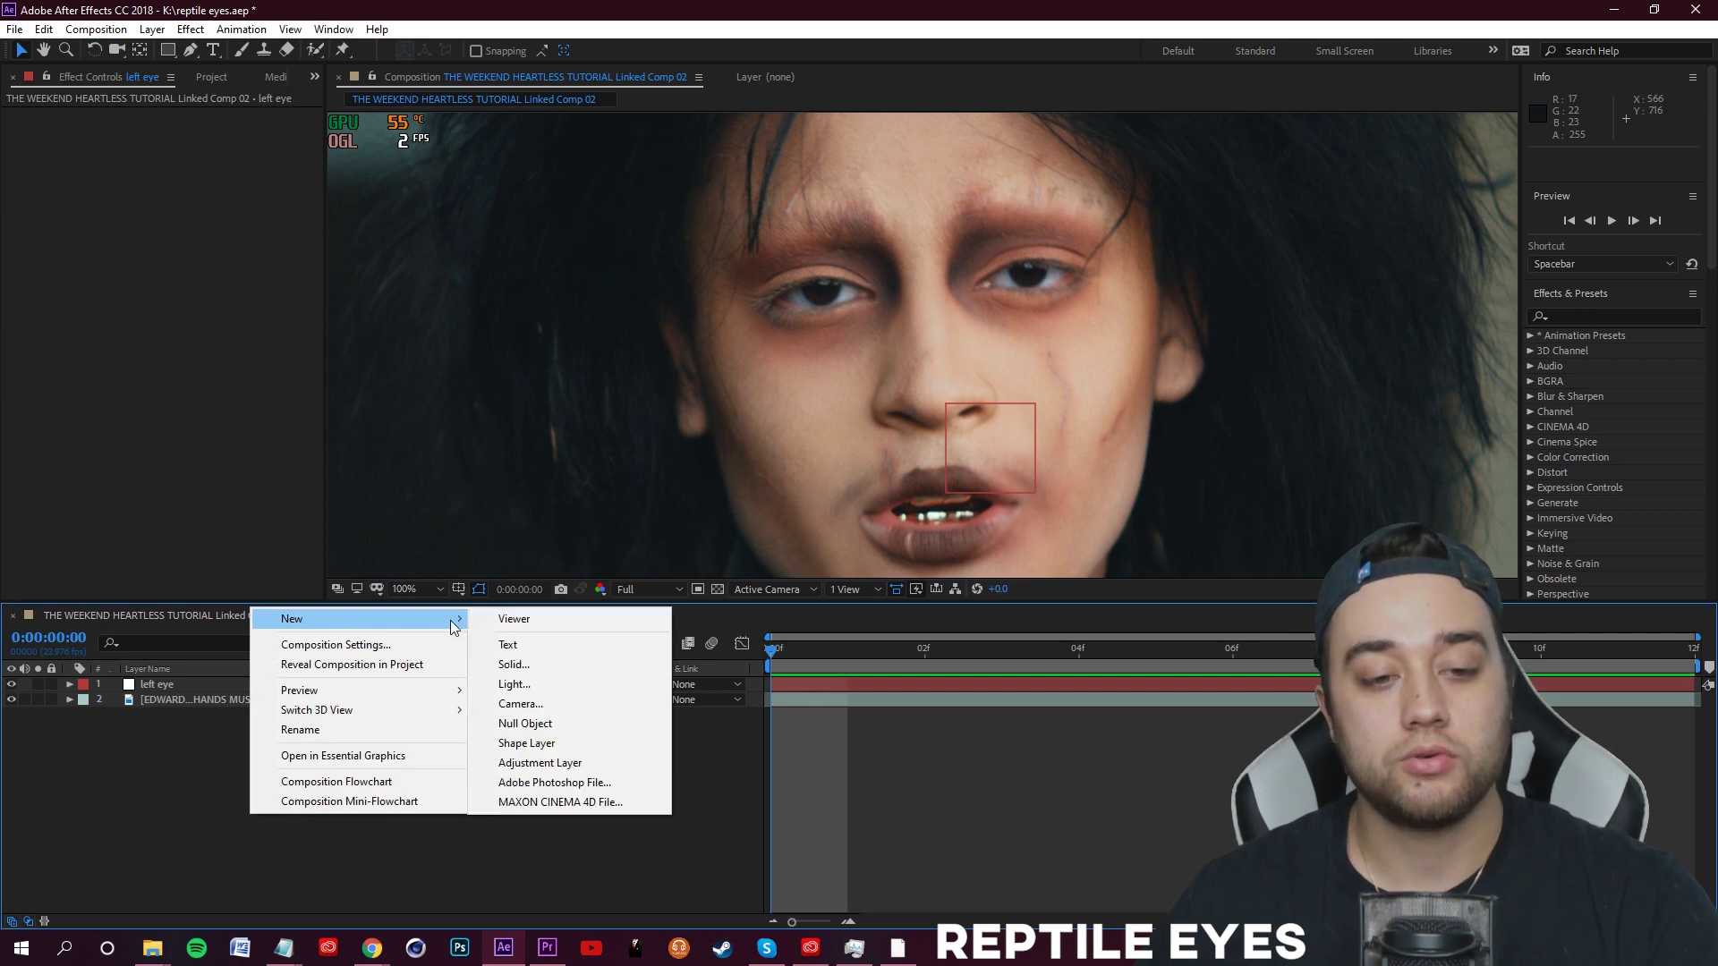
pyautogui.click(546, 723)
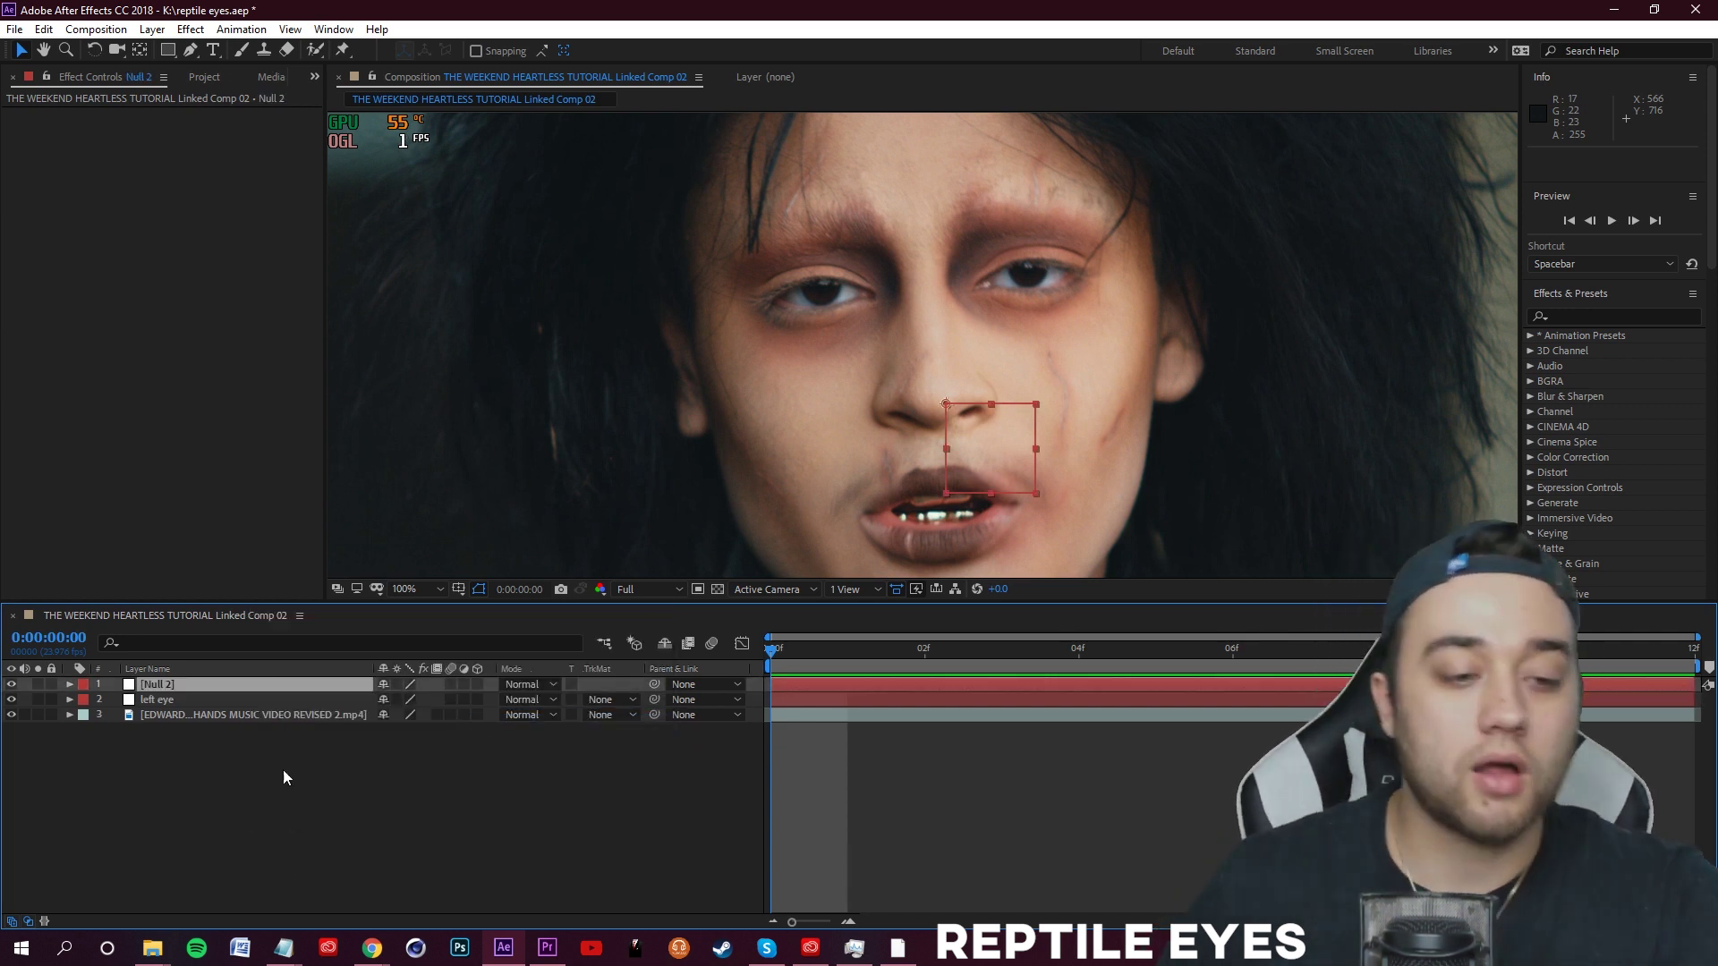
pyautogui.rightClick(227, 685)
pyautogui.click(288, 662)
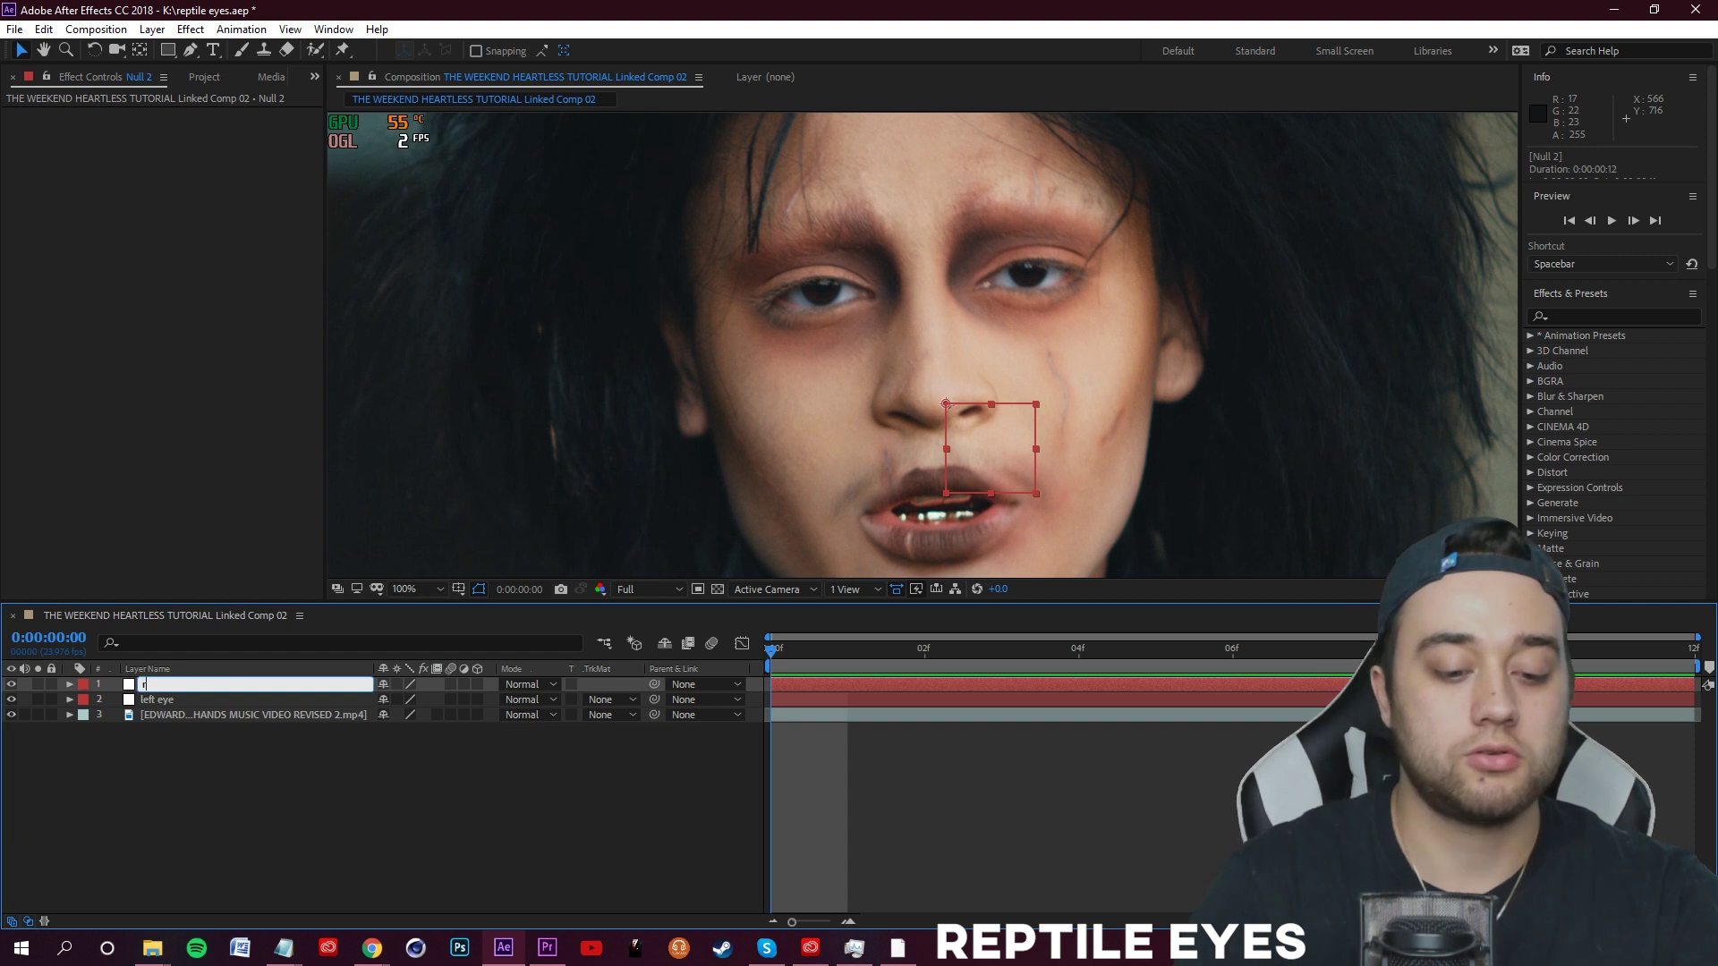
pyautogui.write('right eye')
pyautogui.click(1160, 524)
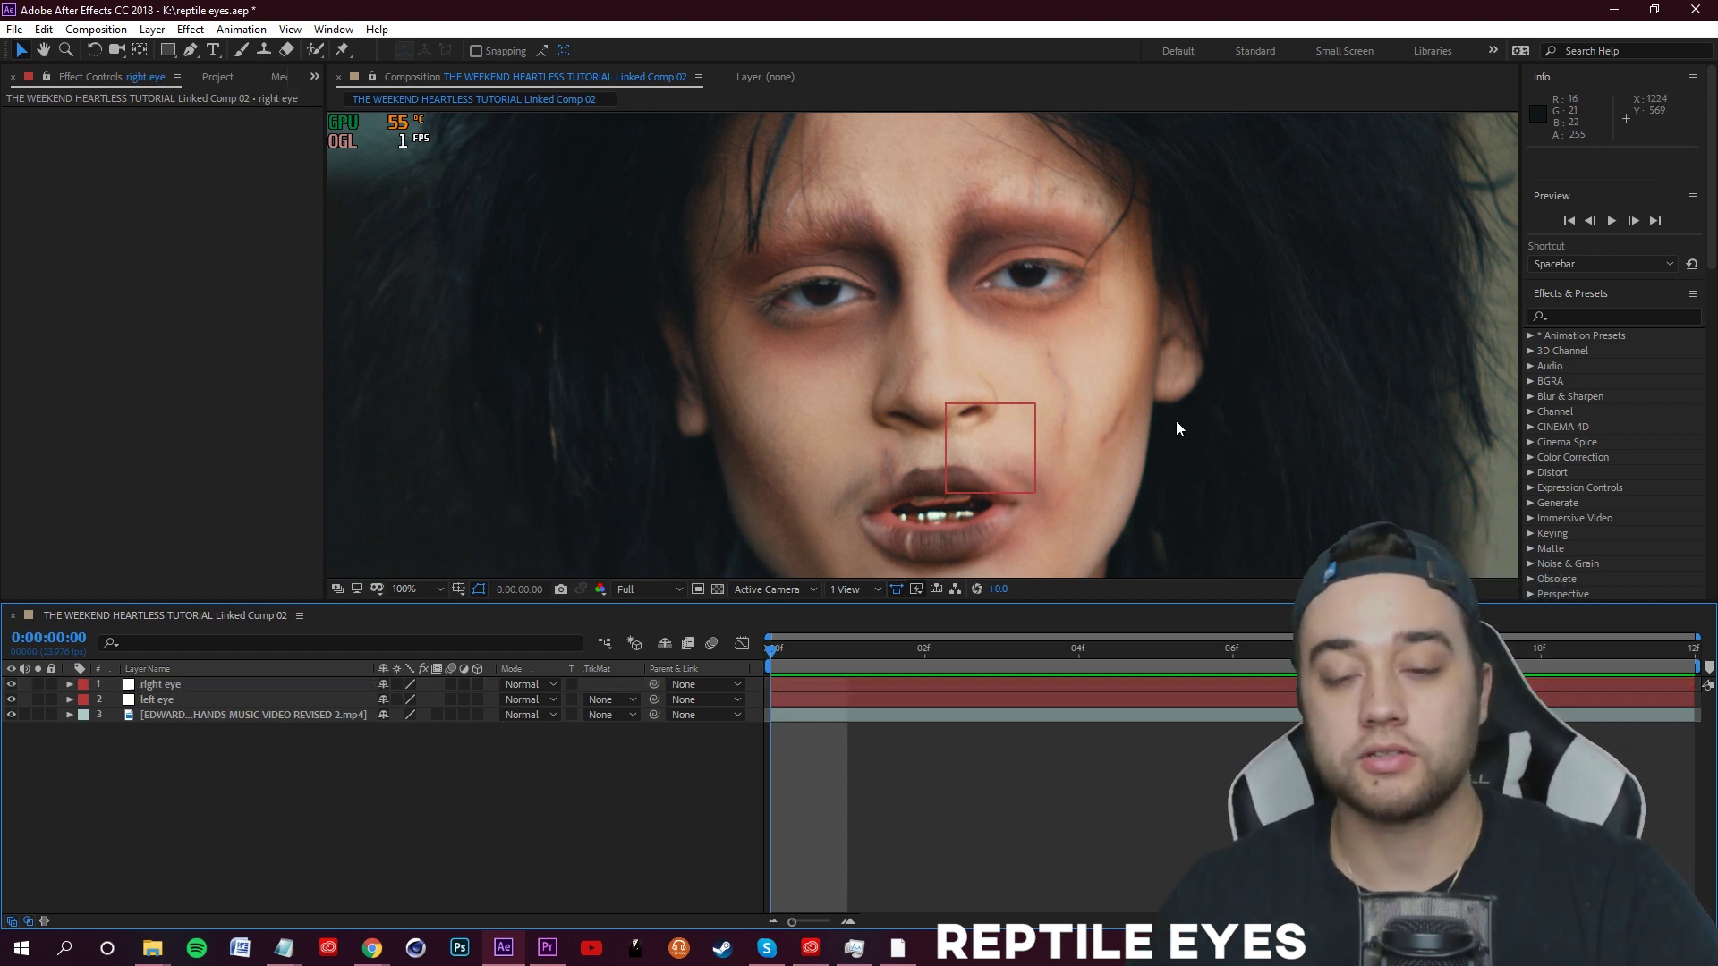
# - Move the left eye null away from the mouth to the hair beside the face, at about 576, 448
pyautogui.click(159, 700)
pyautogui.moveTo(938, 413); pyautogui.dragTo(560, 317)
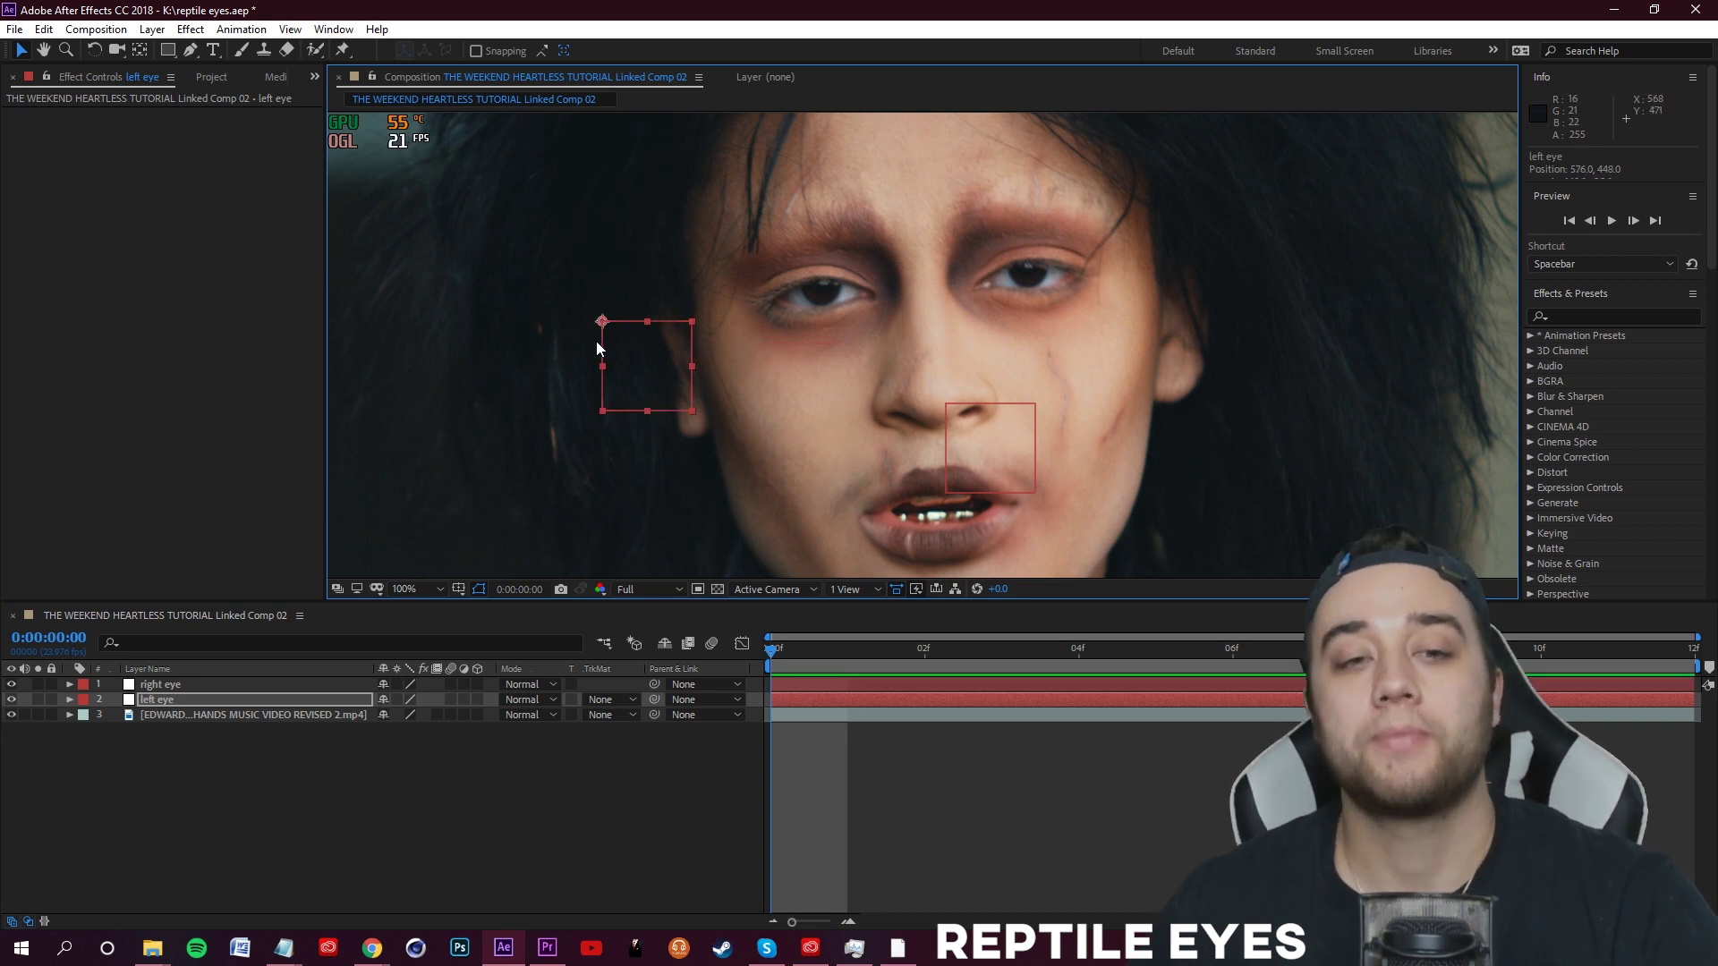
pyautogui.click(169, 699)
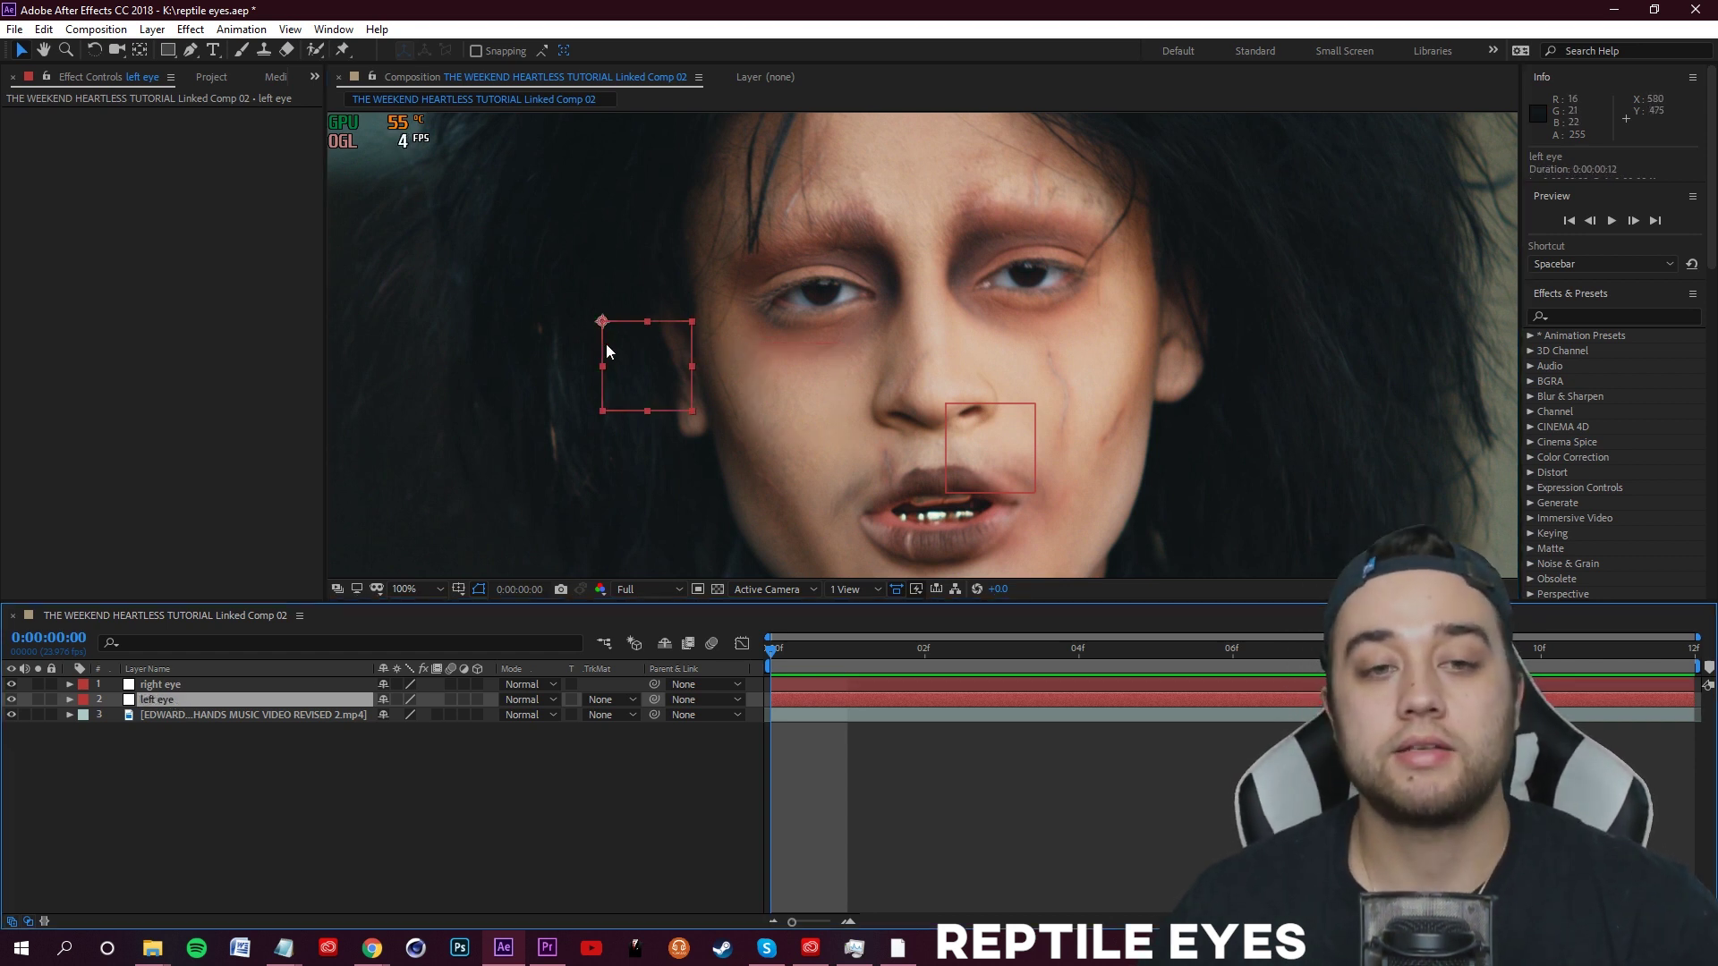
# - Move the left eye null onto the eye beside it and centre its anchor point on the pupil
pyautogui.moveTo(603, 323); pyautogui.dragTo(784, 259)
pyautogui.click(140, 51)
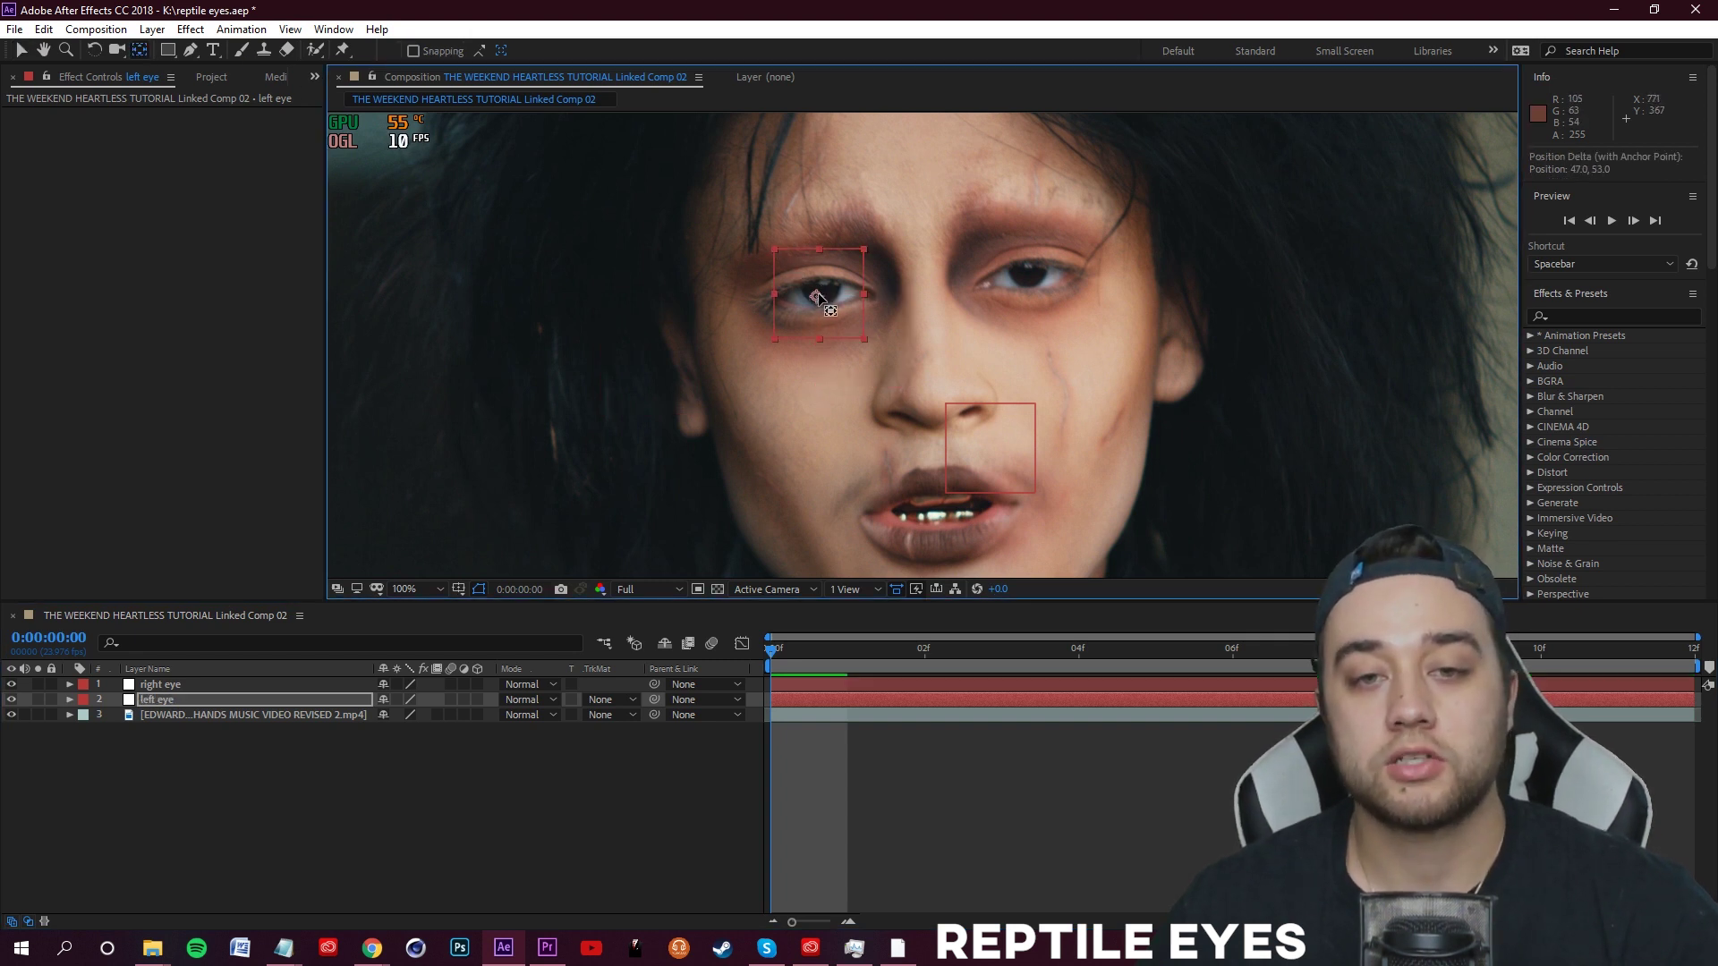
pyautogui.click(21, 51)
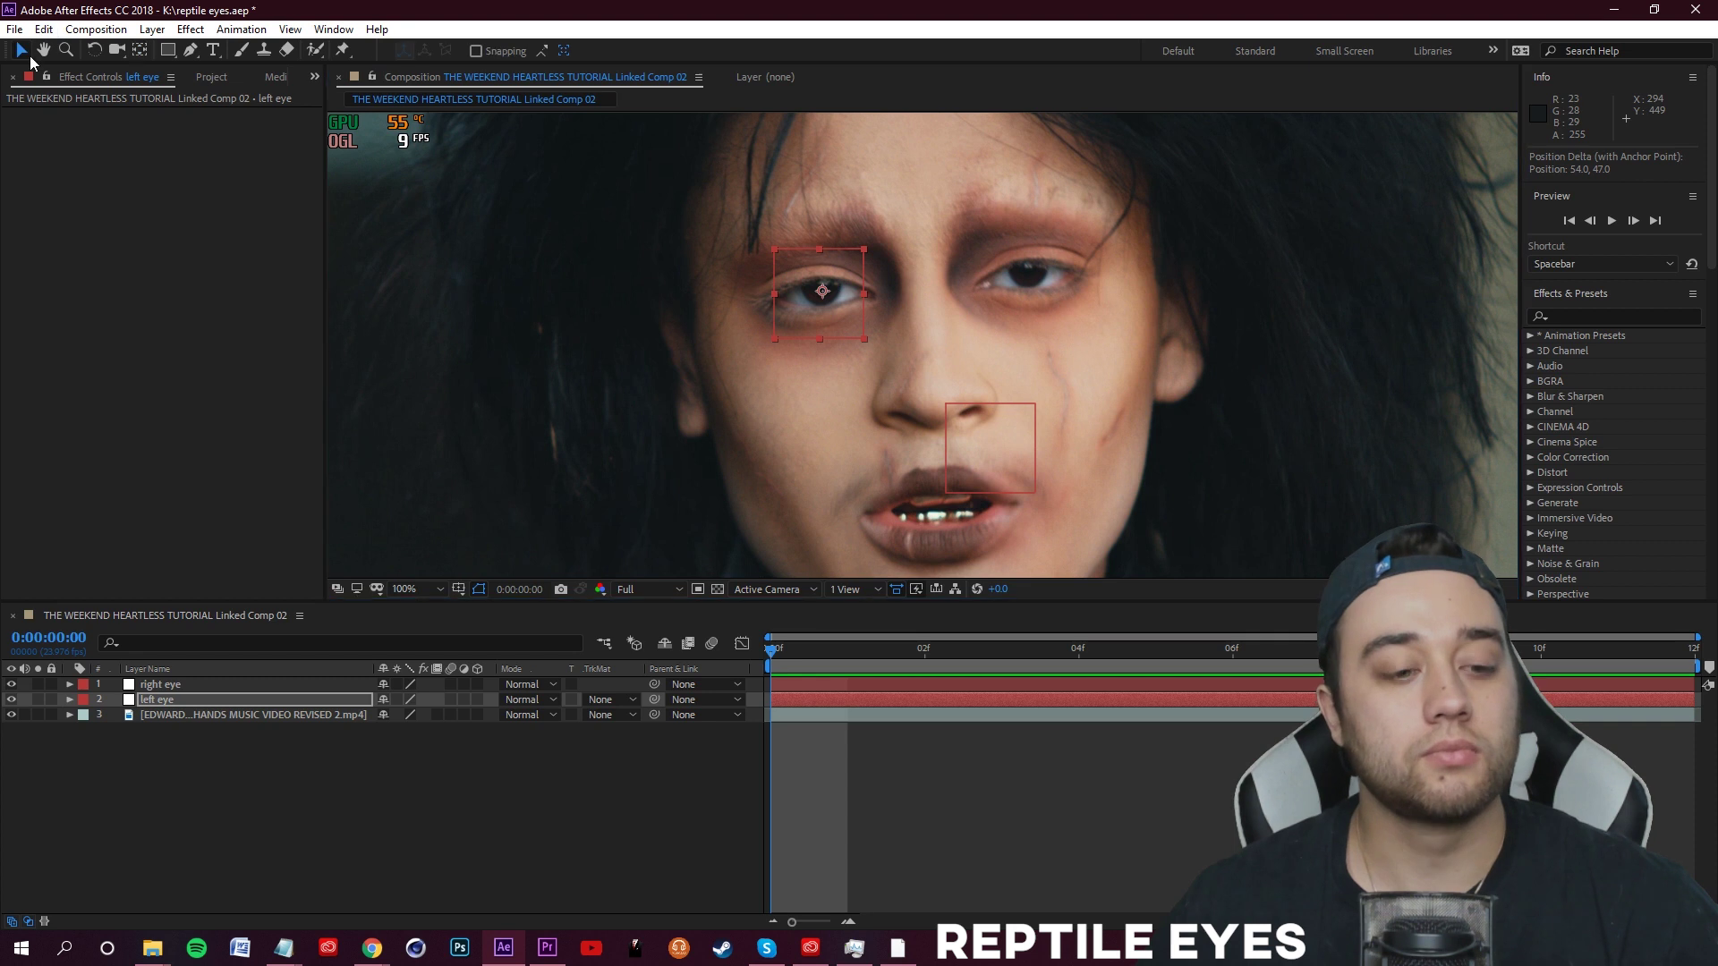
pyautogui.click(238, 717)
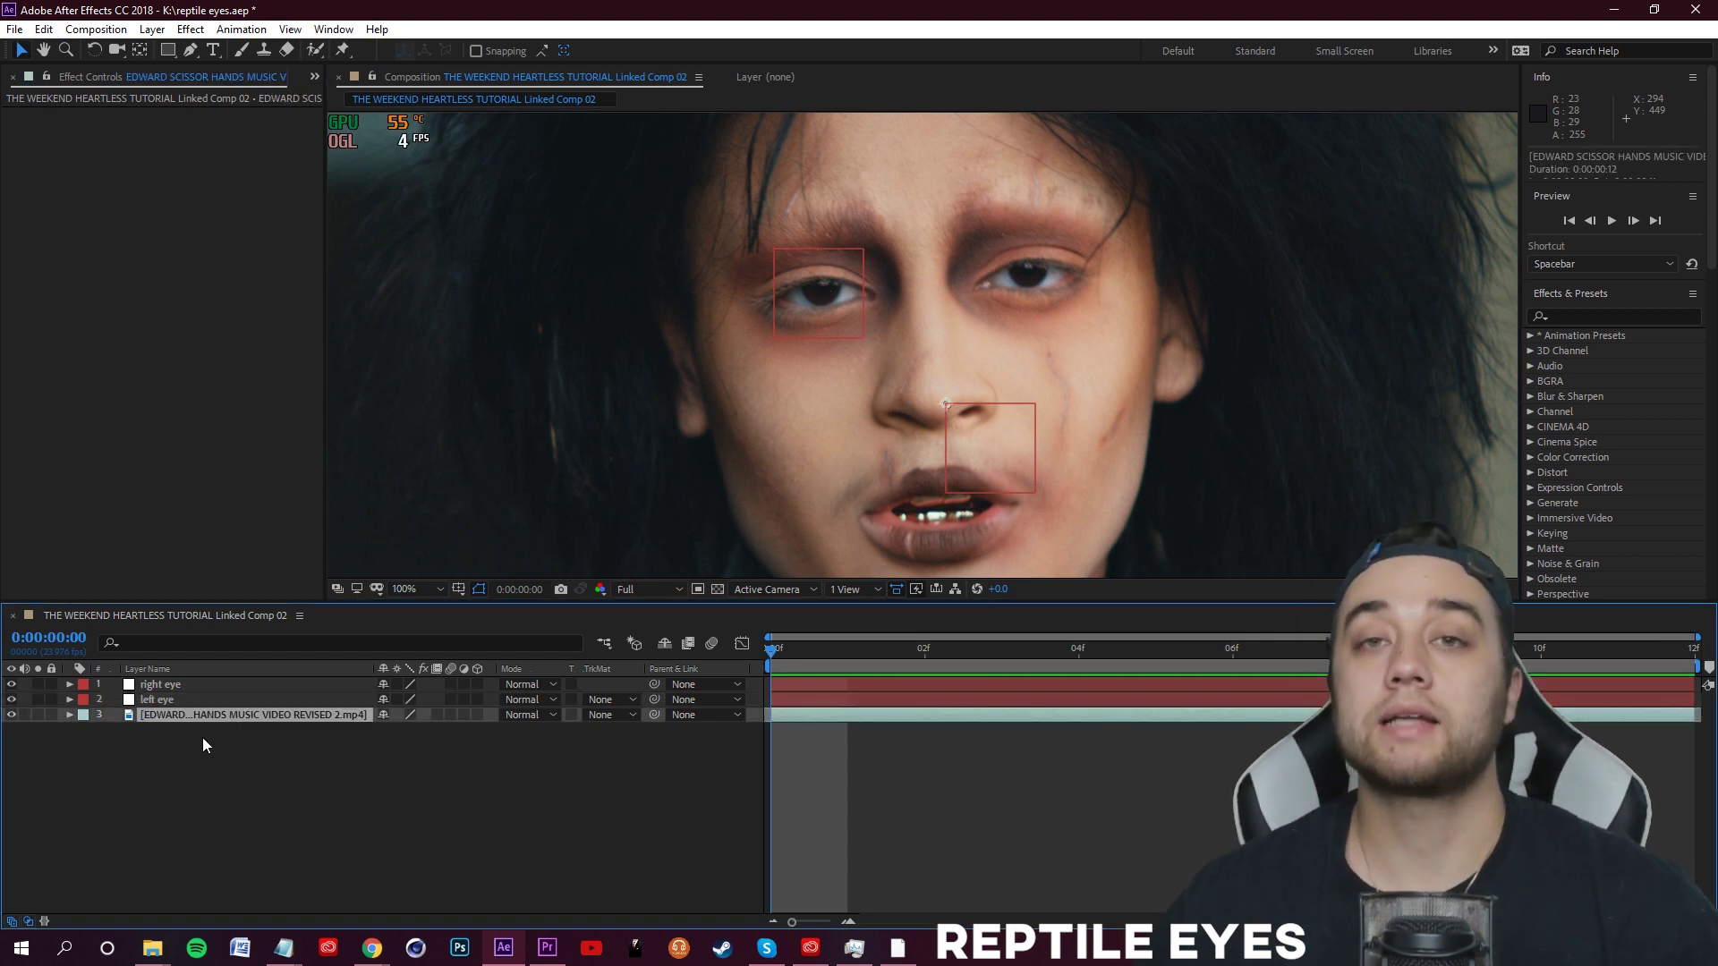
pyautogui.rightClick(203, 718)
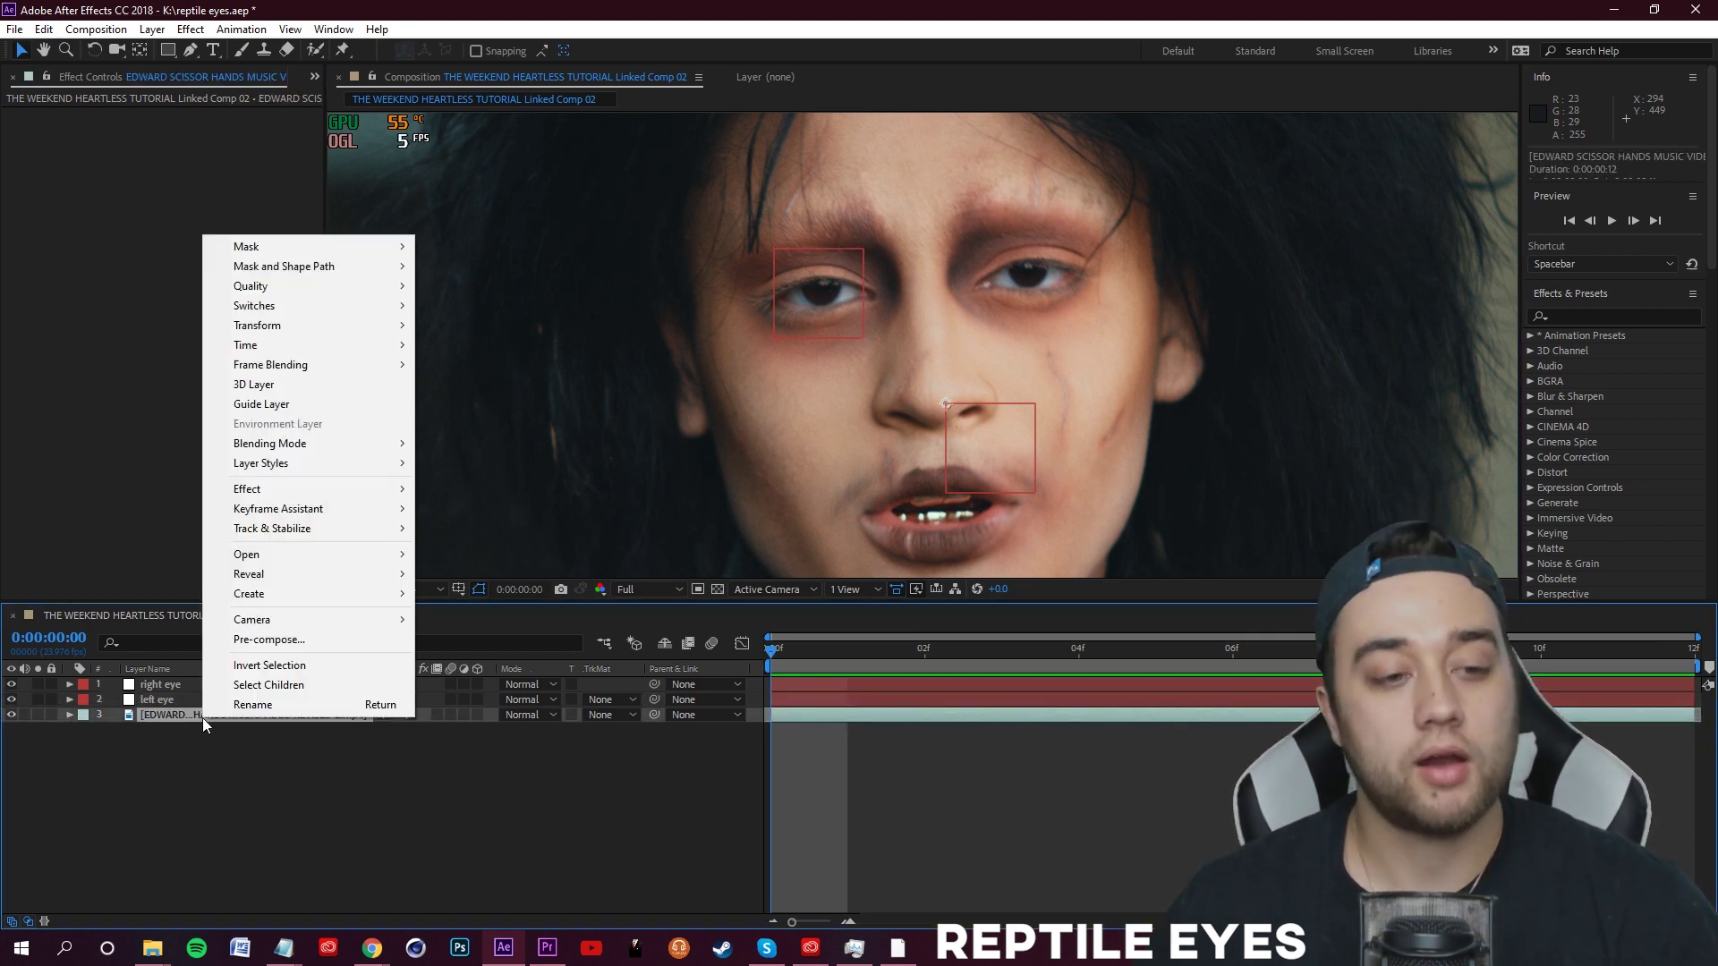
pyautogui.moveTo(295, 528)
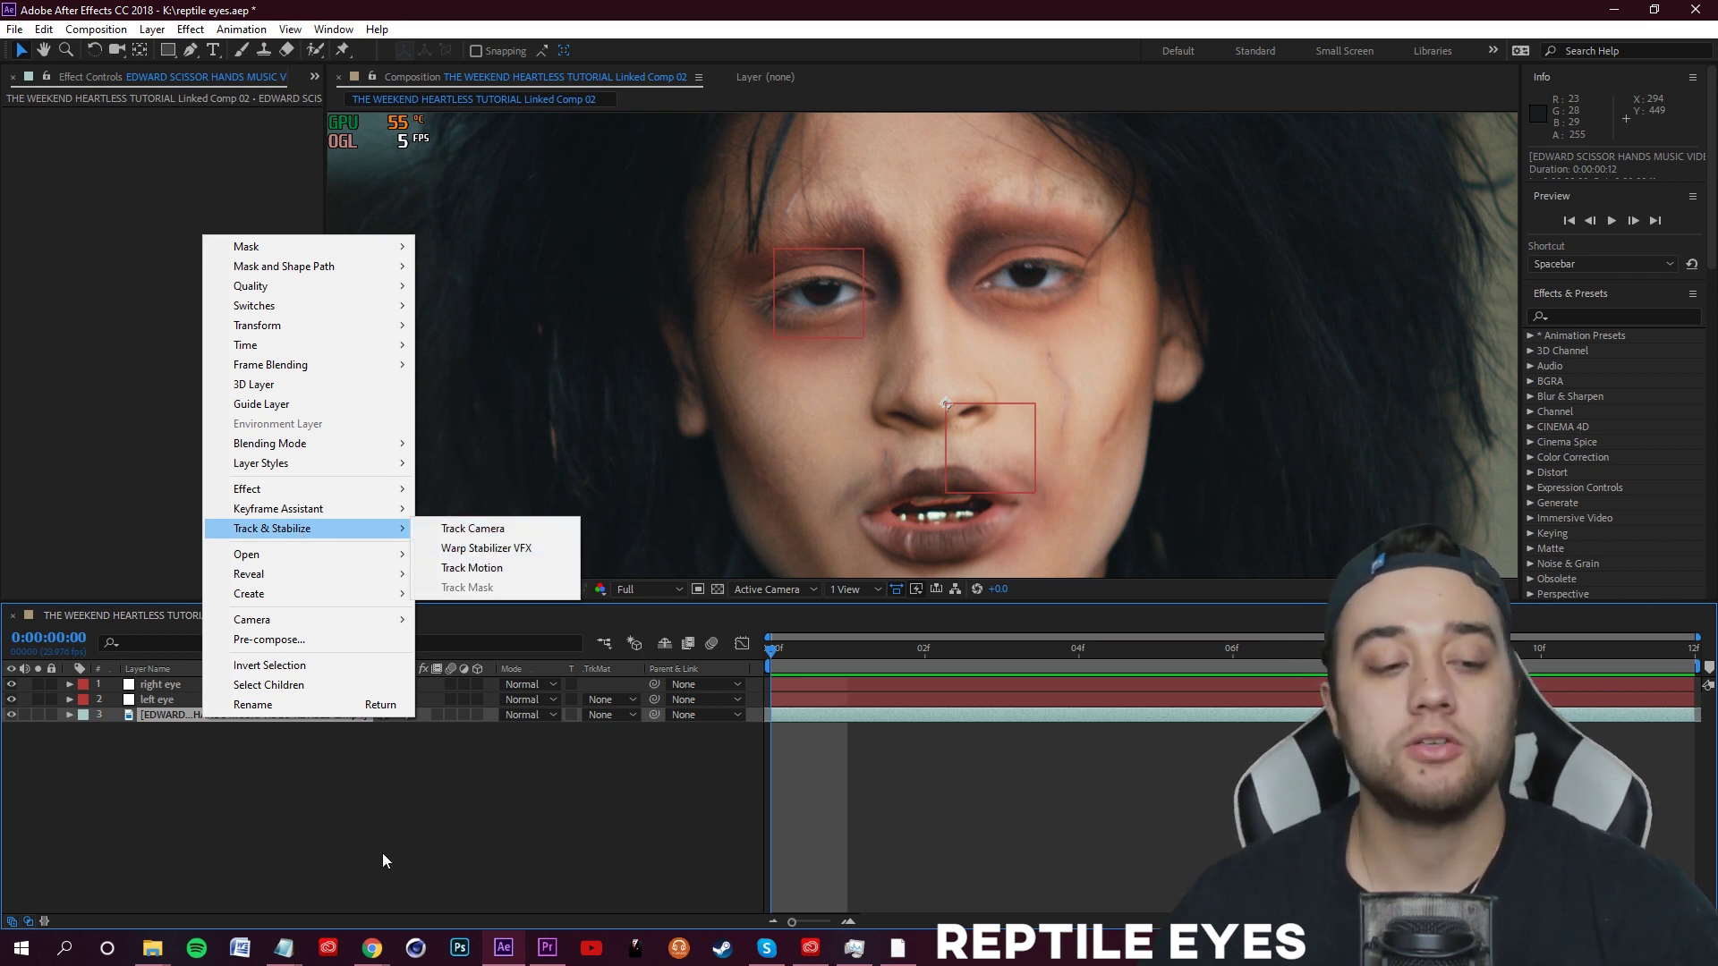
pyautogui.click(162, 711)
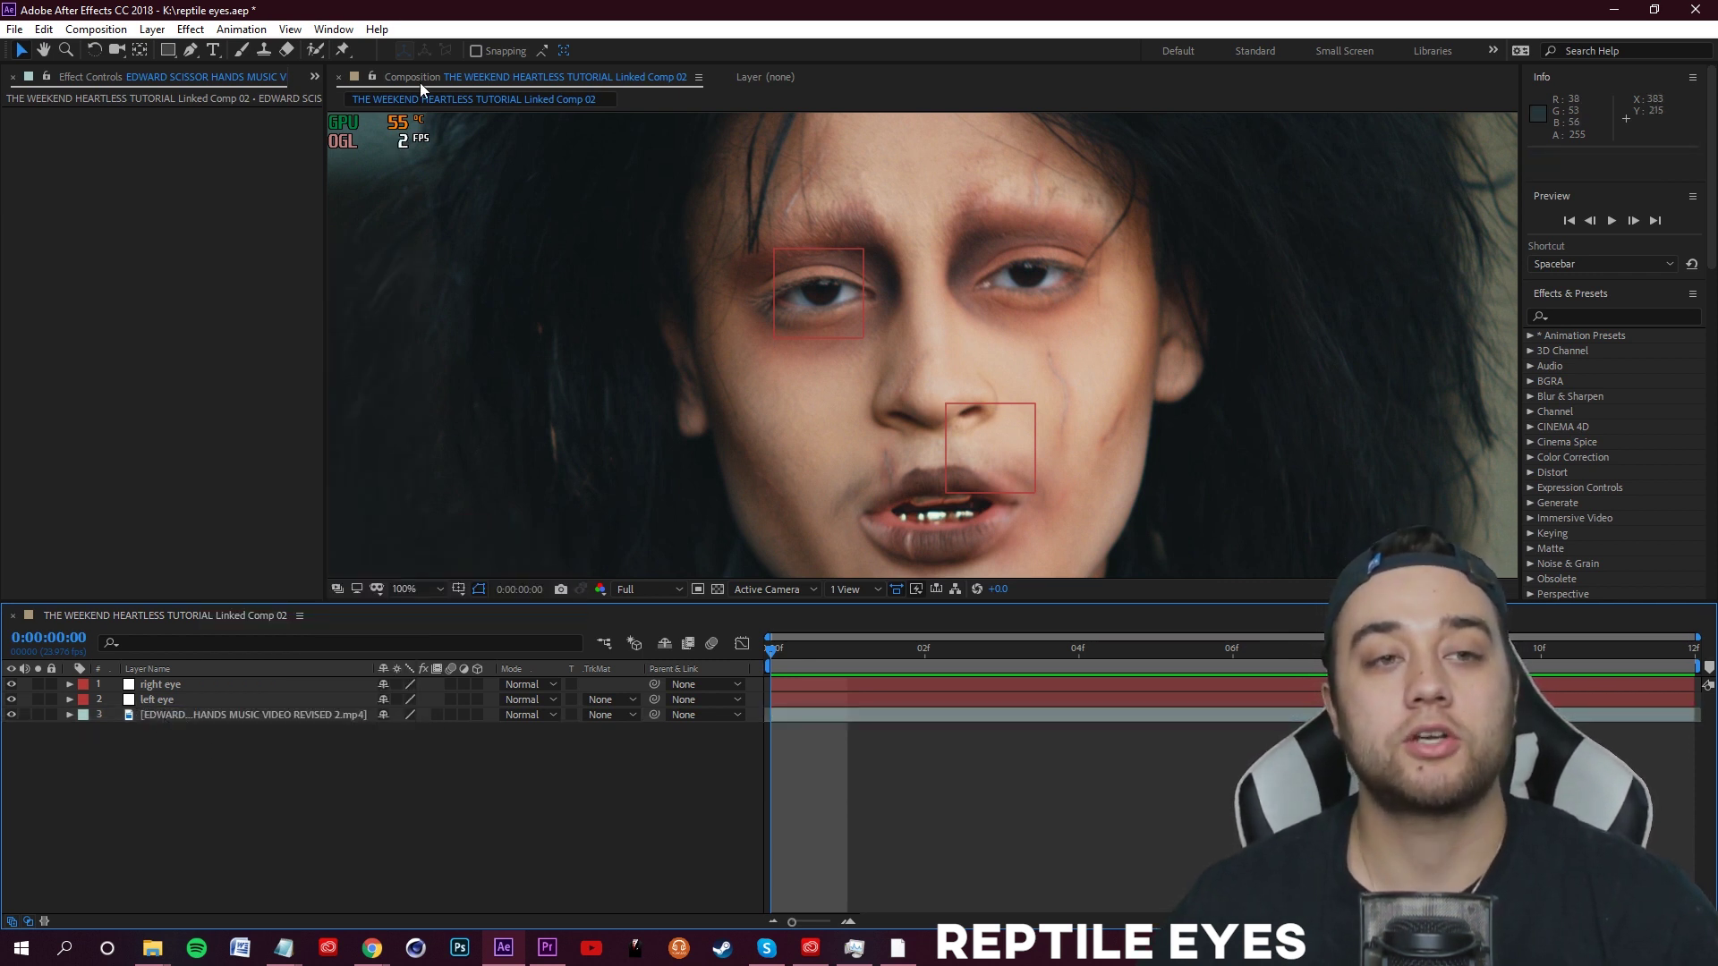
# - Open the footage layer in its own viewer and start Track Motion on it
pyautogui.doubleClick(201, 716)
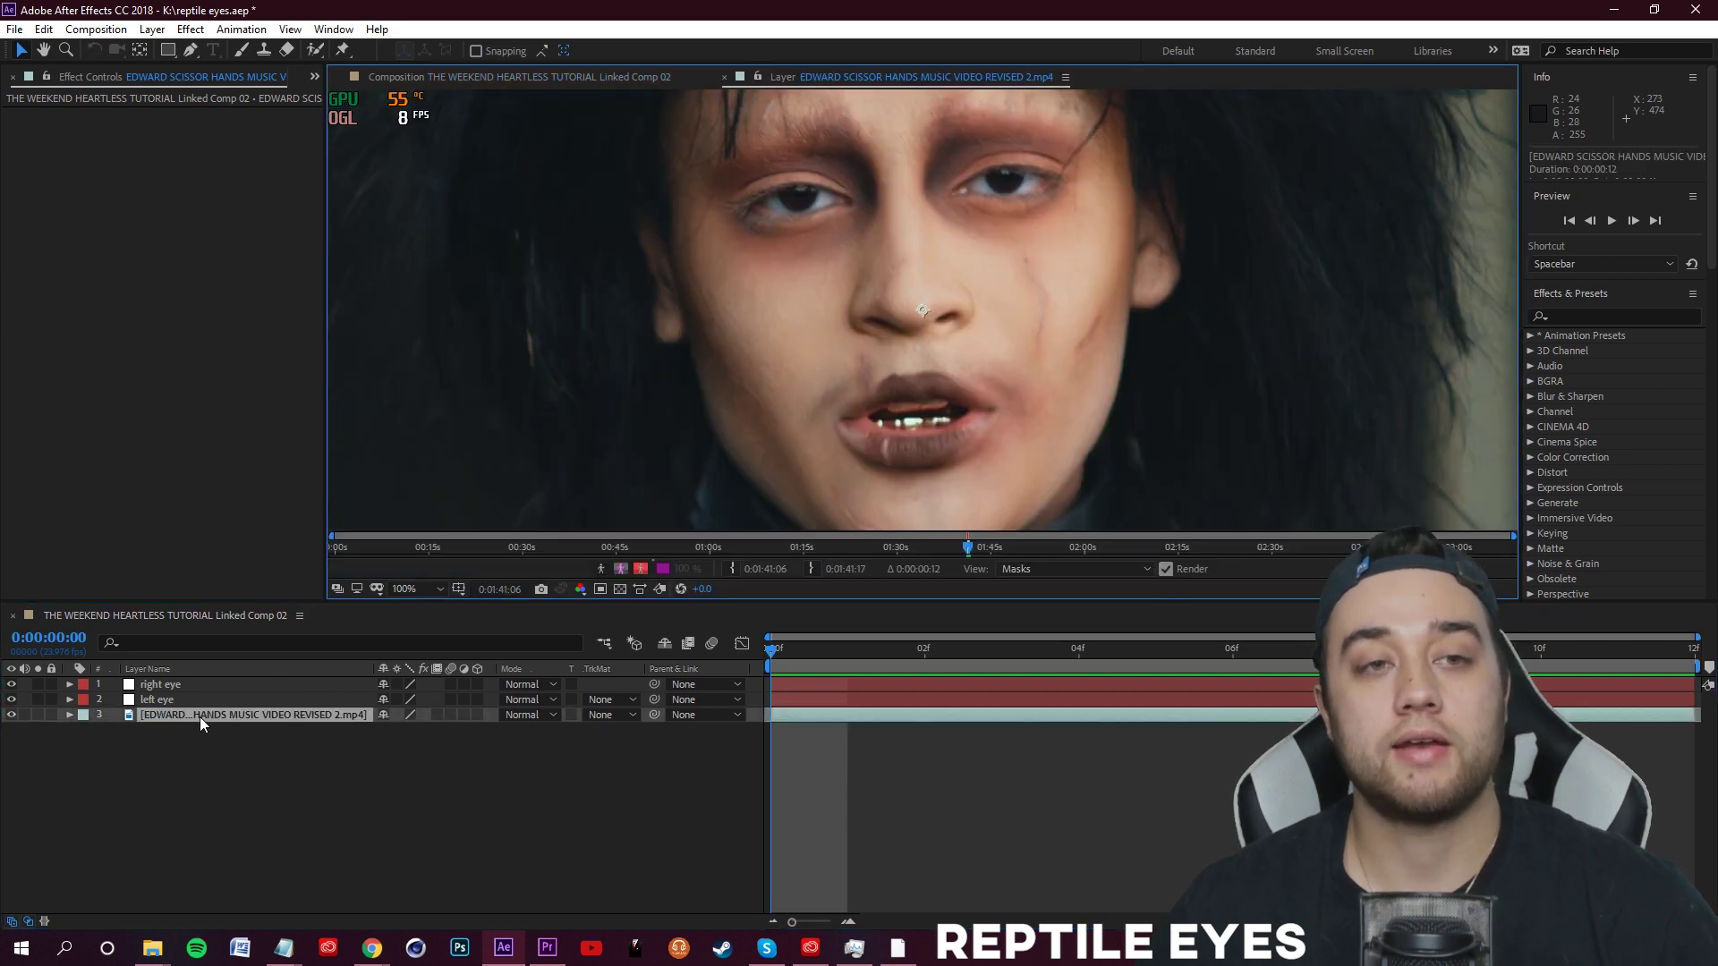
pyautogui.press(',')
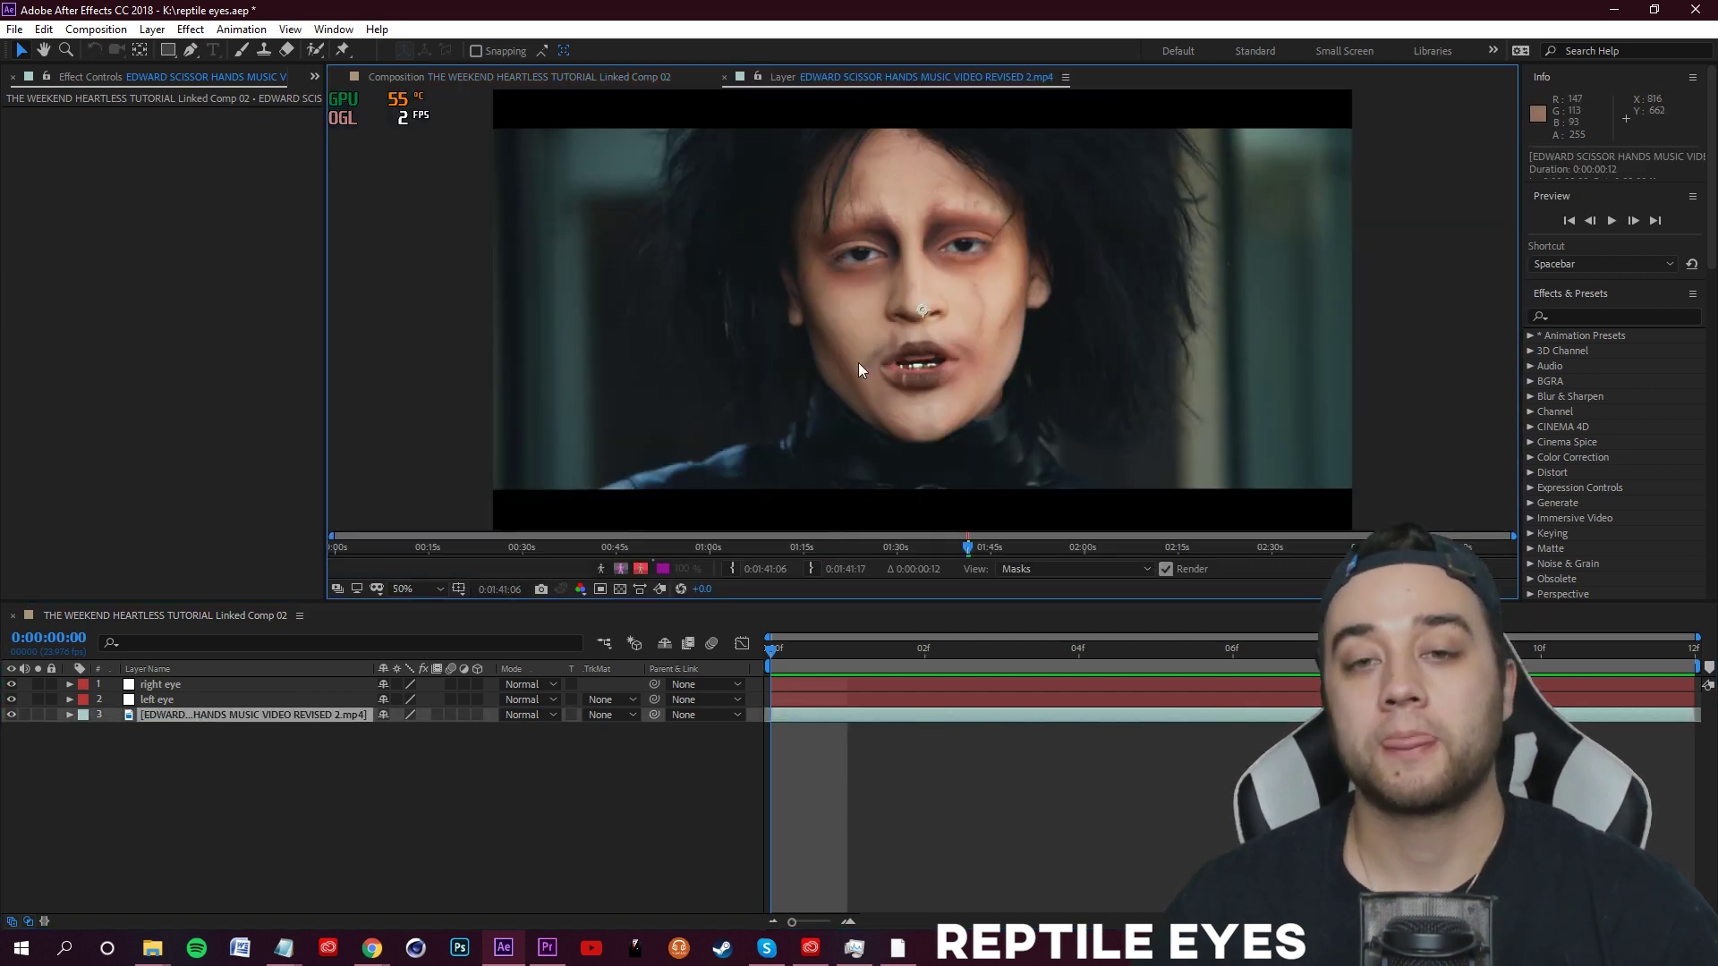
pyautogui.rightClick(177, 727)
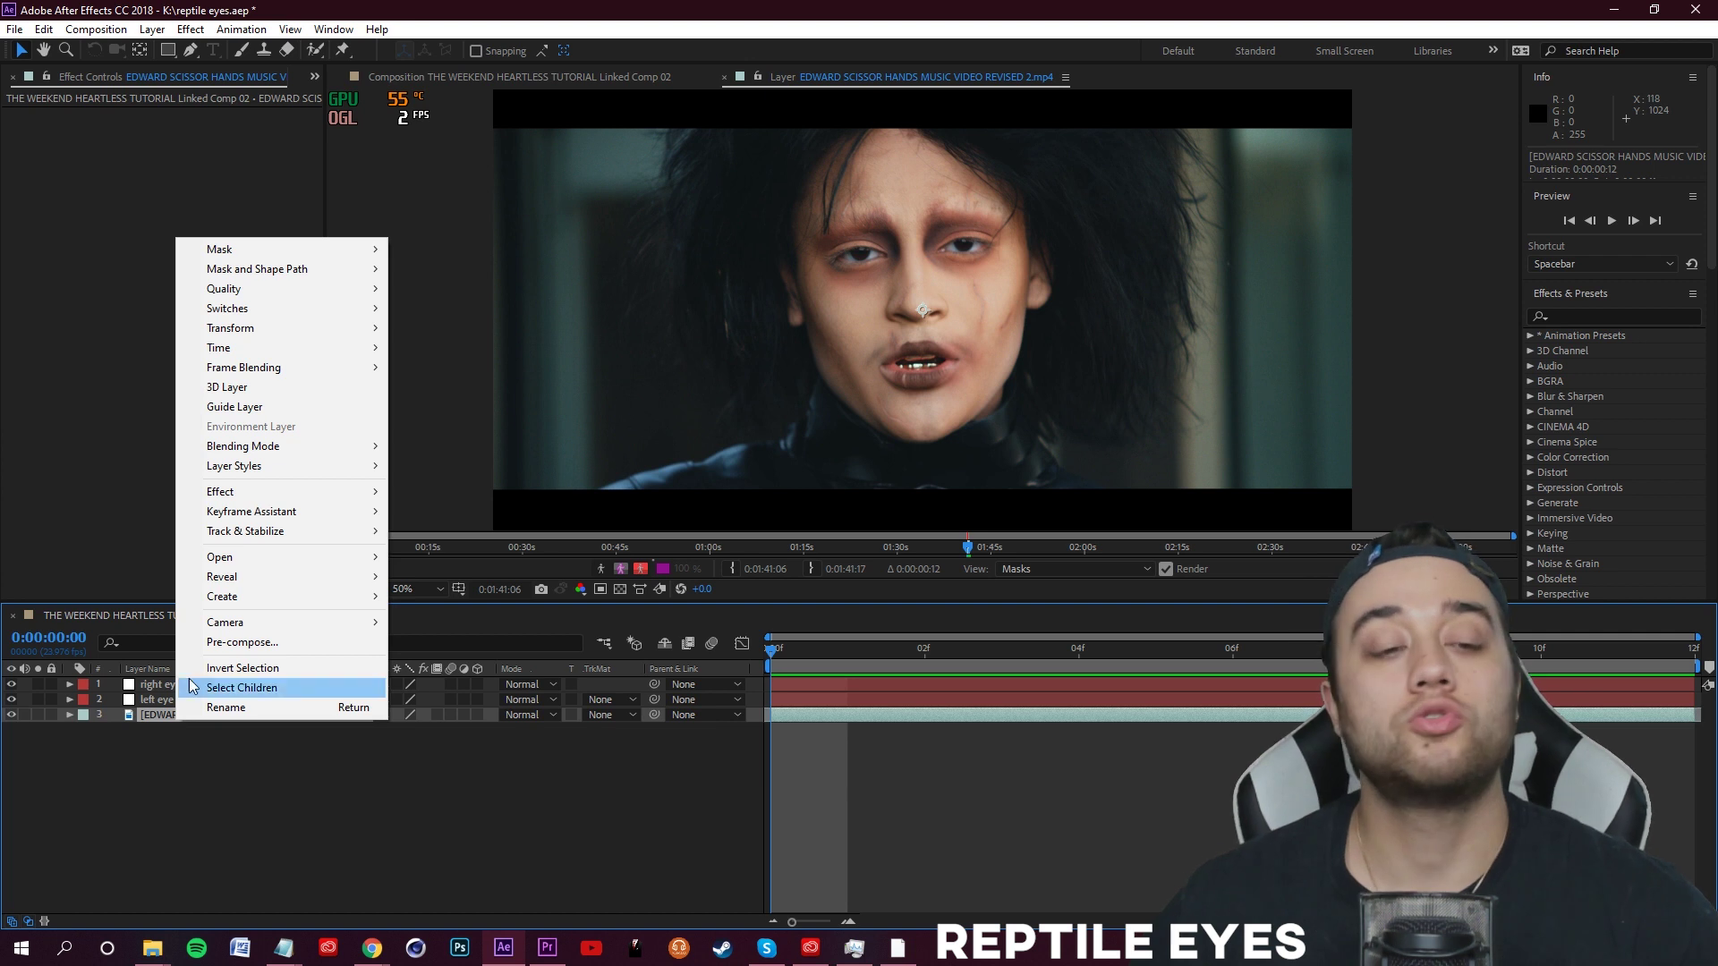
pyautogui.moveTo(308, 533)
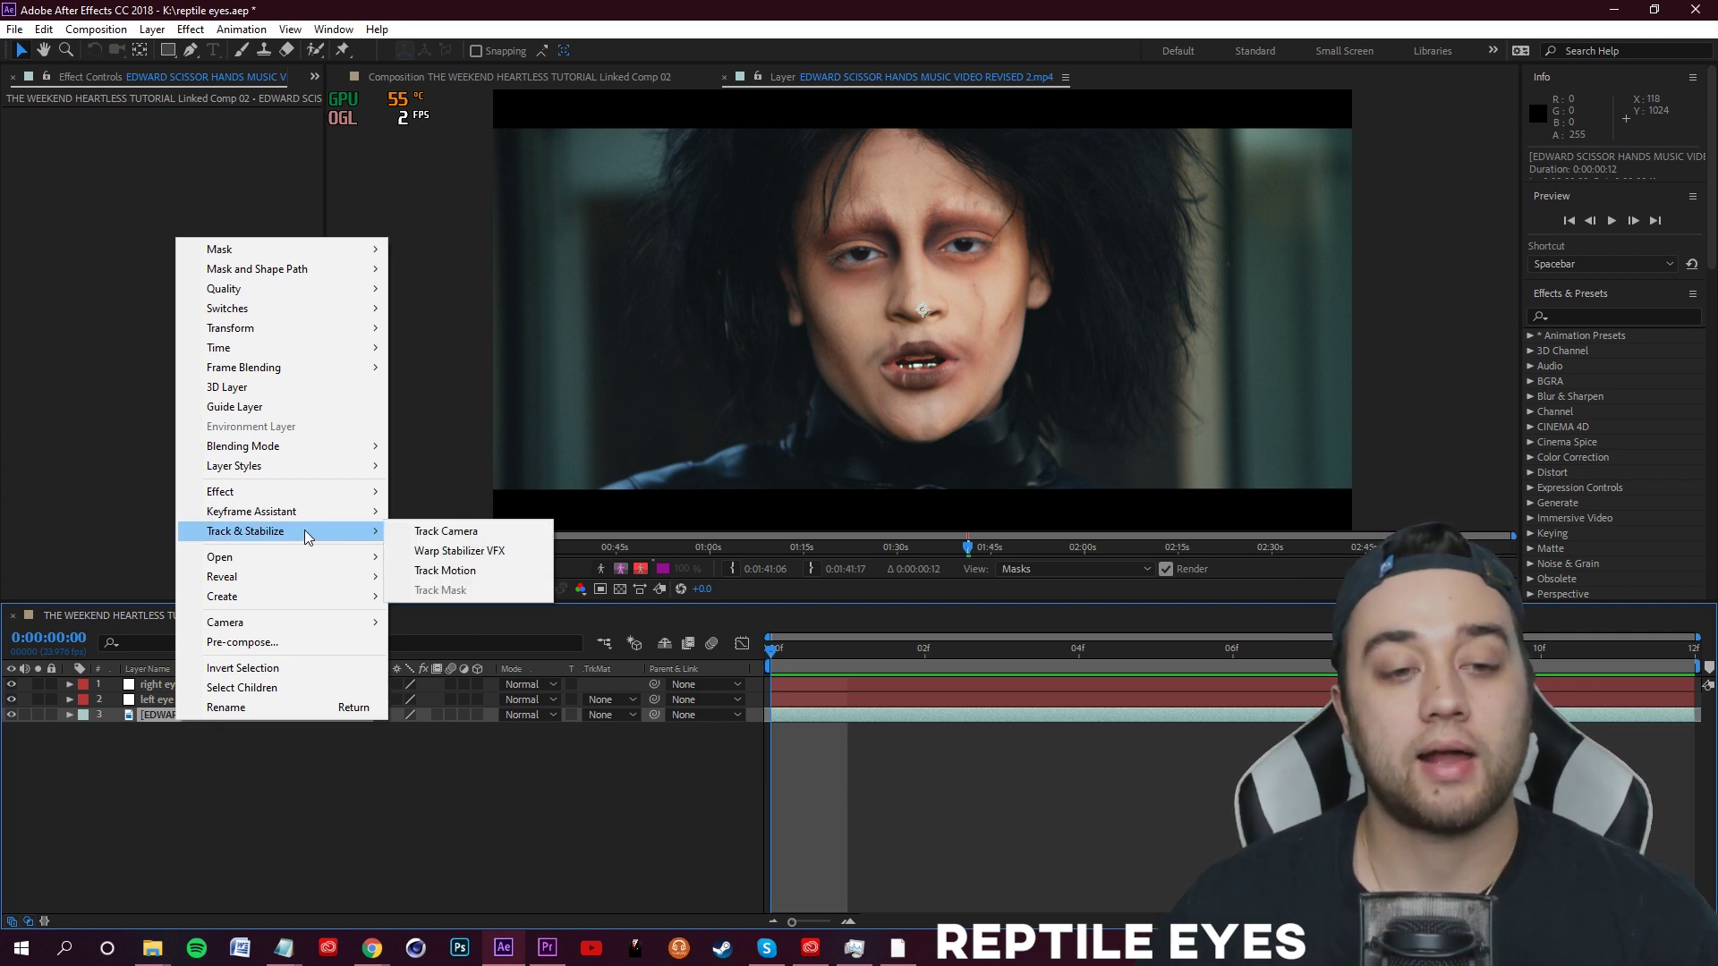
pyautogui.click(444, 569)
pyautogui.press('.')
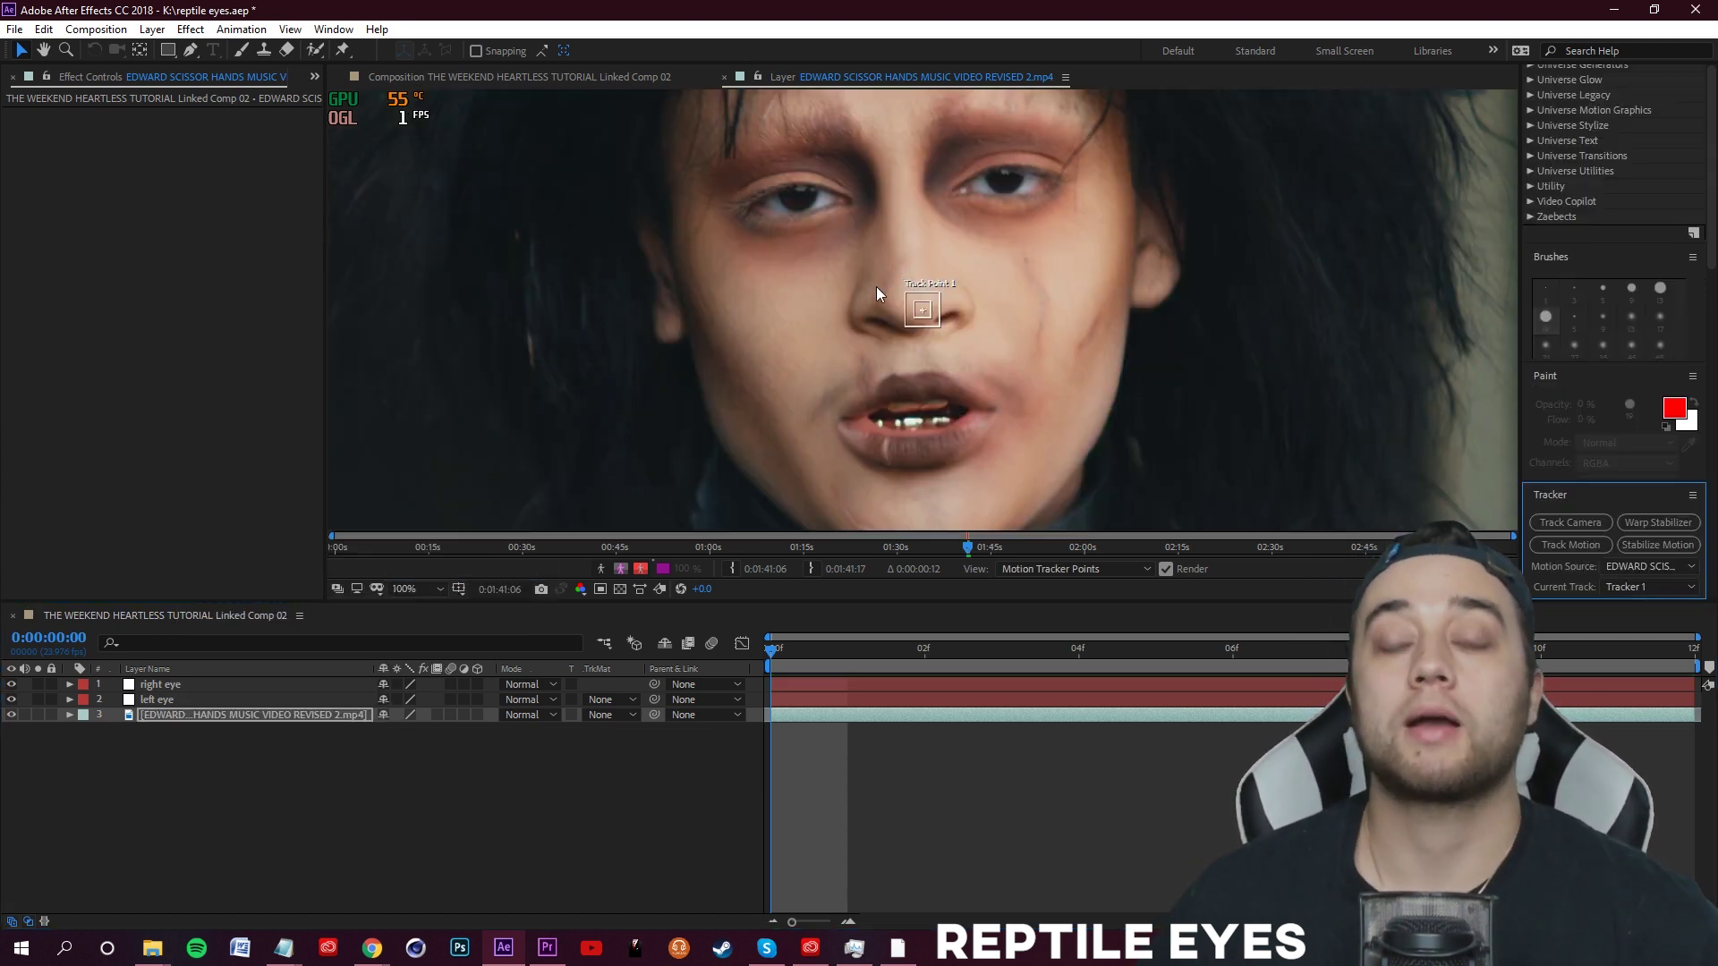
# - Place Track Point 1 over the left eye's pupil and enlarge its feature and search regions around the iris
pyautogui.moveTo(927, 304); pyautogui.dragTo(796, 193)
pyautogui.scroll(5, 797, 193)
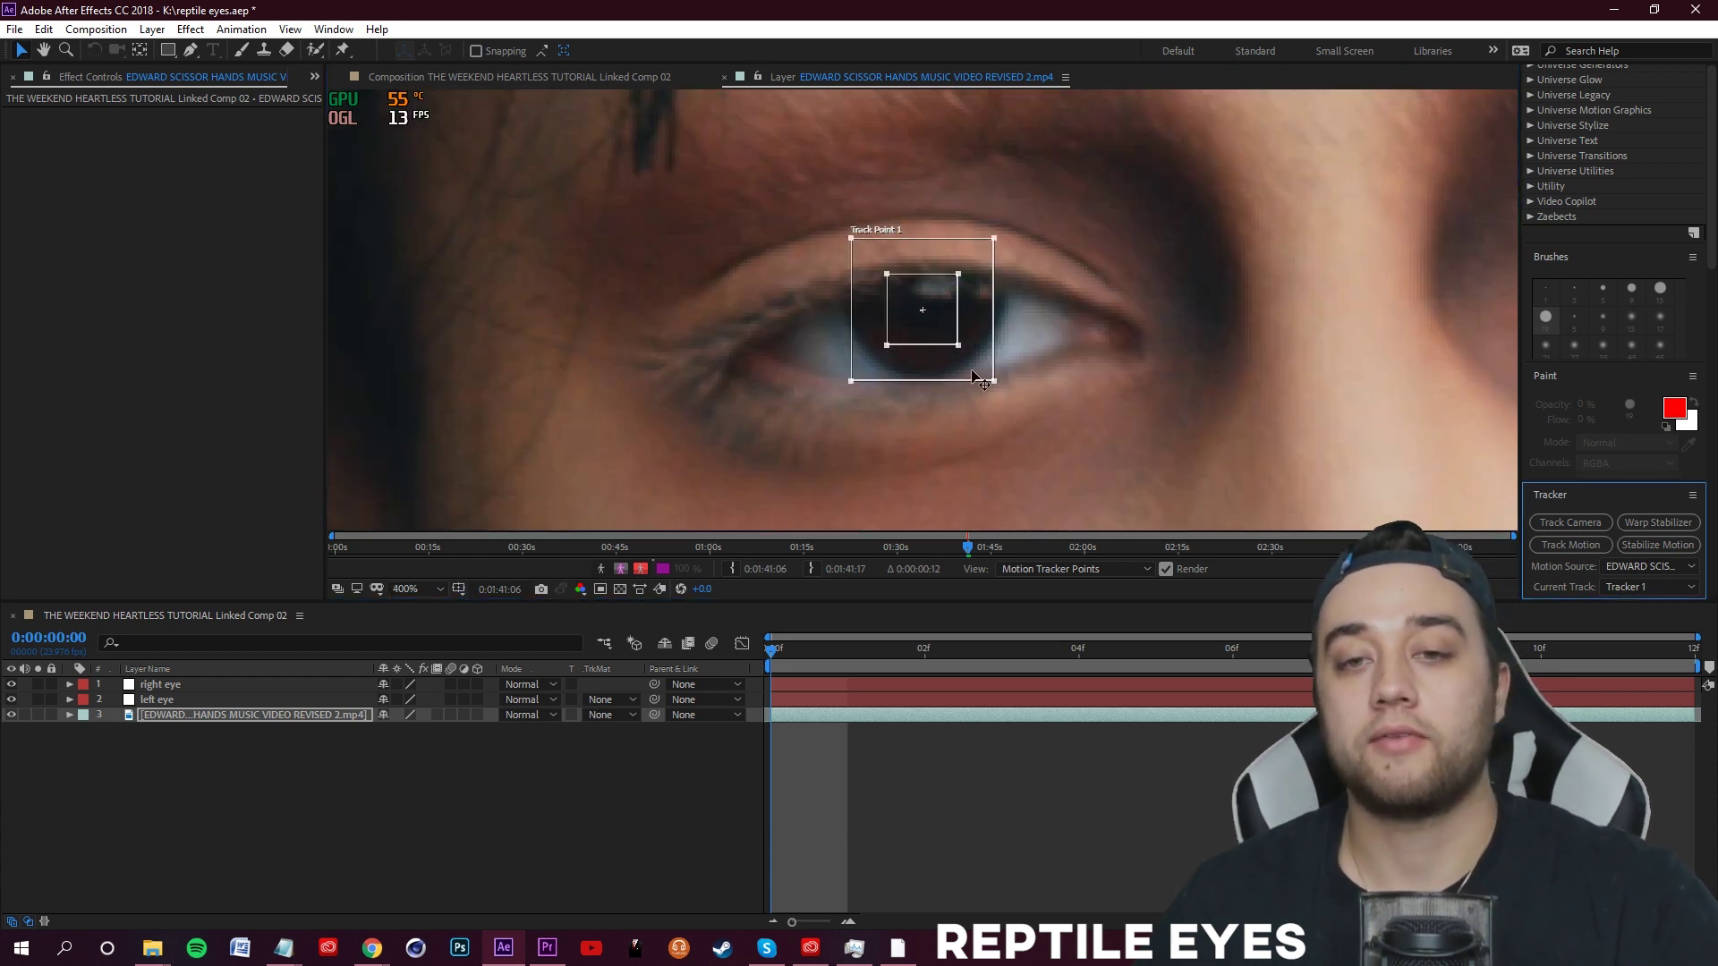
pyautogui.moveTo(994, 382); pyautogui.dragTo(1011, 409)
pyautogui.moveTo(959, 345); pyautogui.dragTo(974, 372)
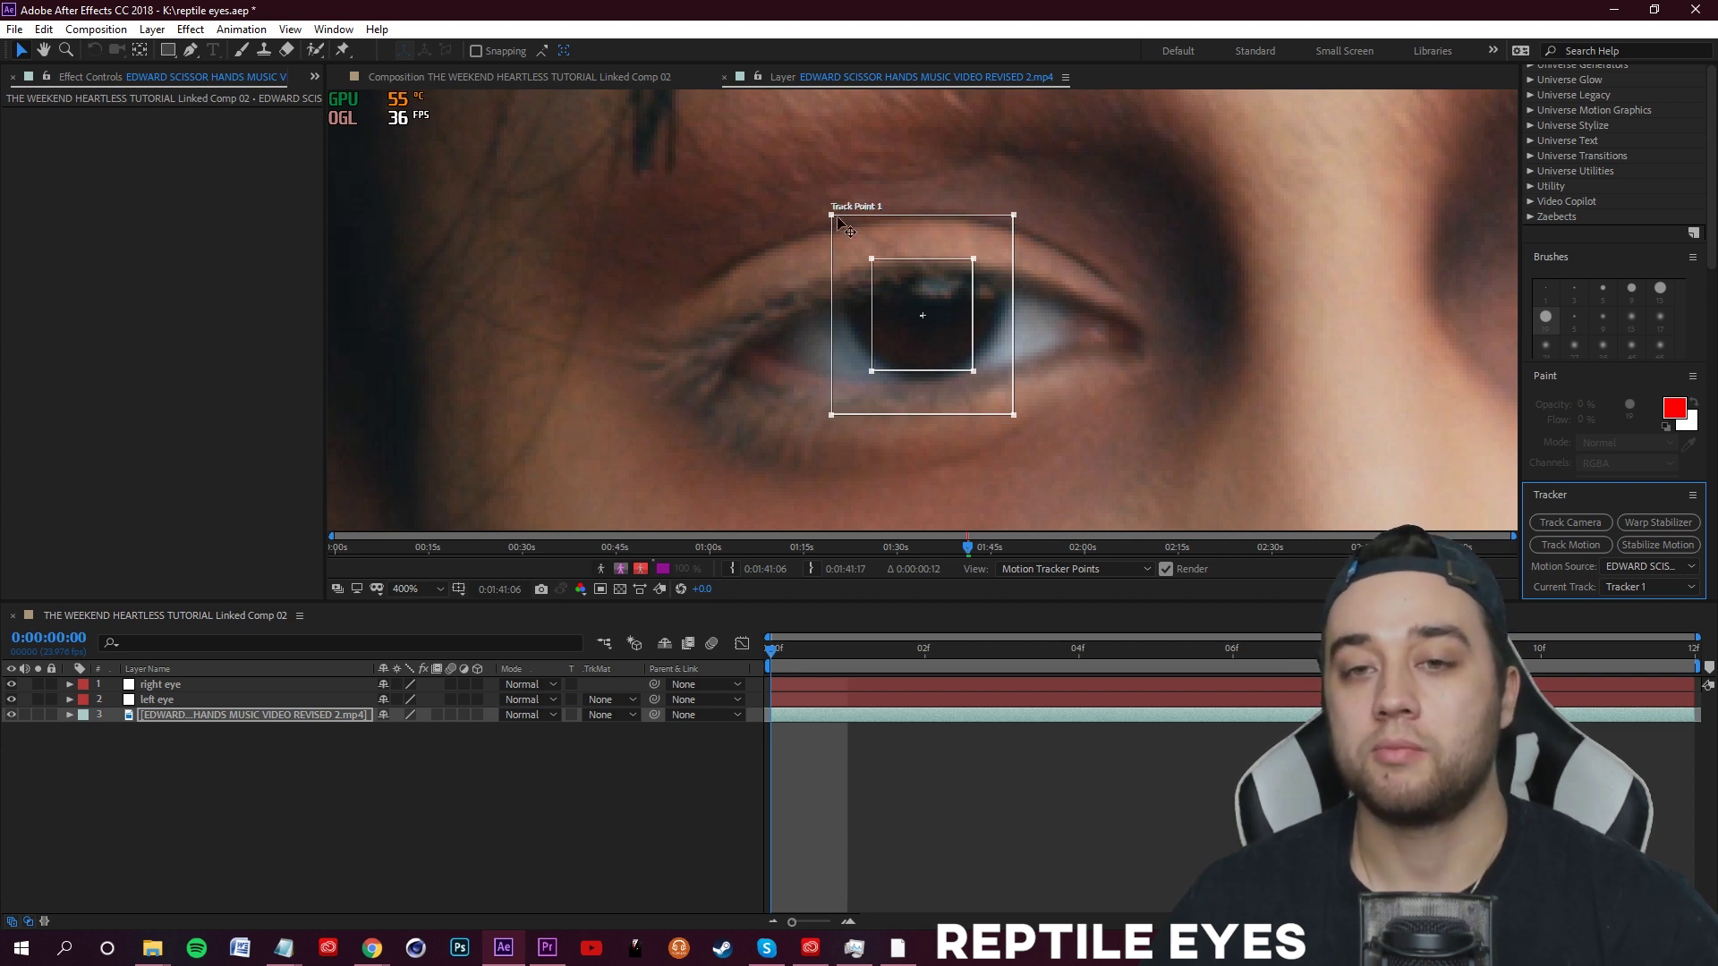
pyautogui.moveTo(875, 261); pyautogui.dragTo(875, 262)
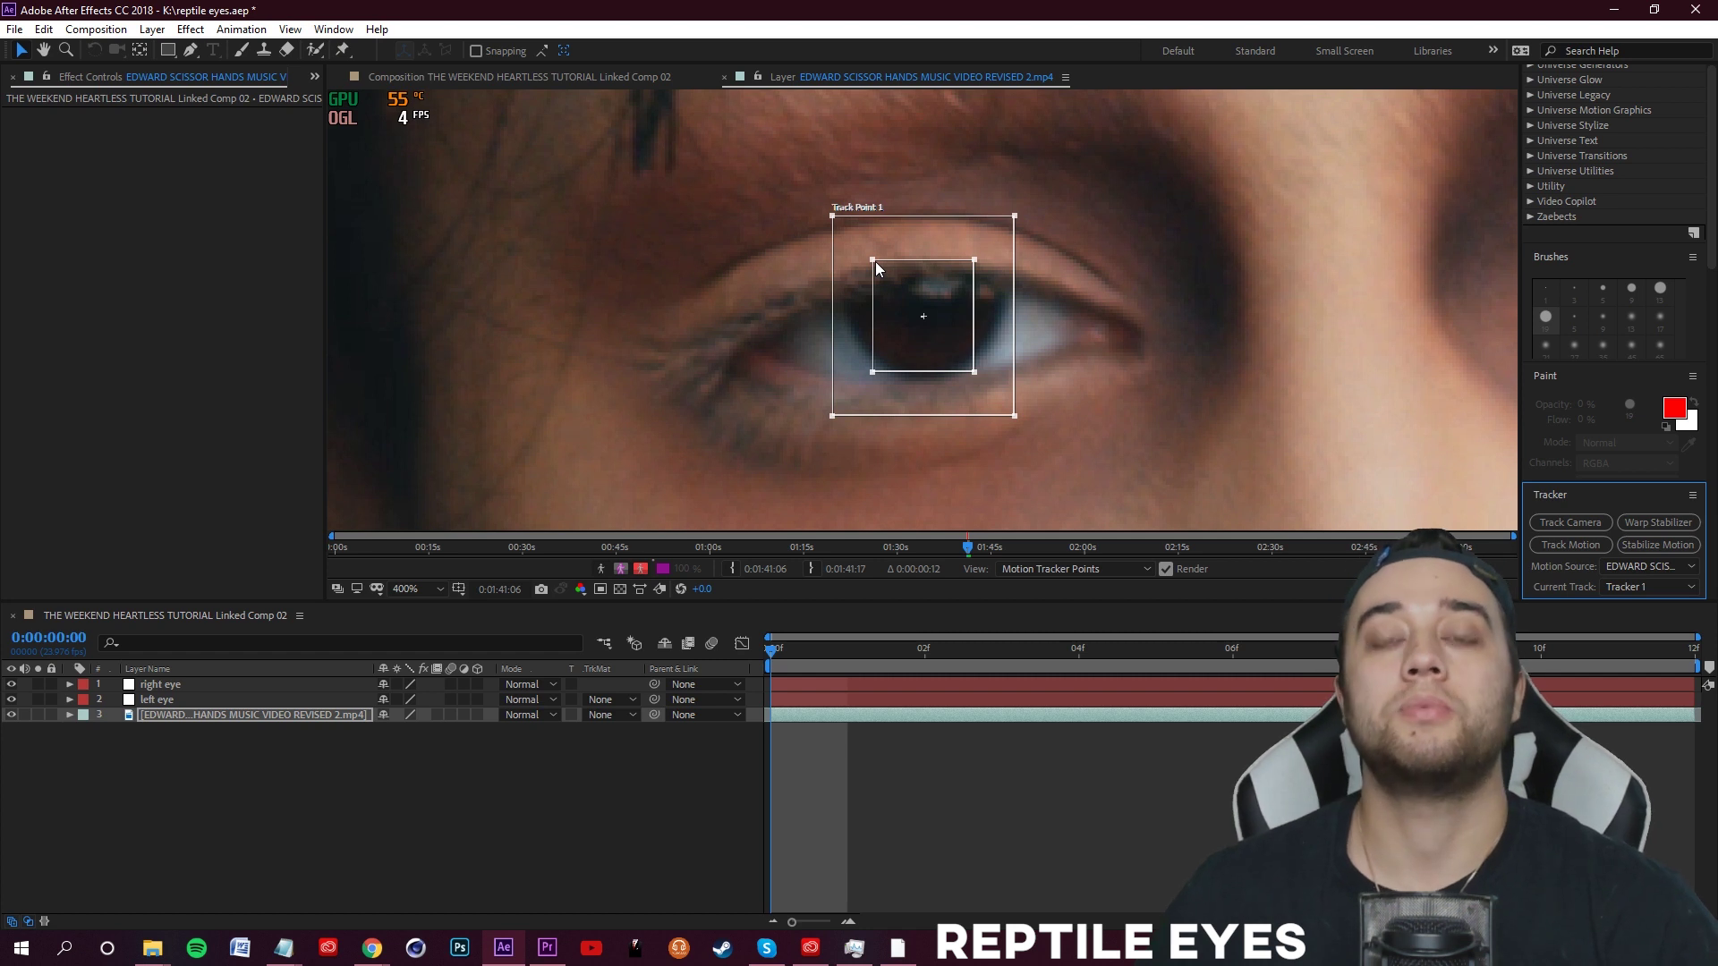
pyautogui.press(',')
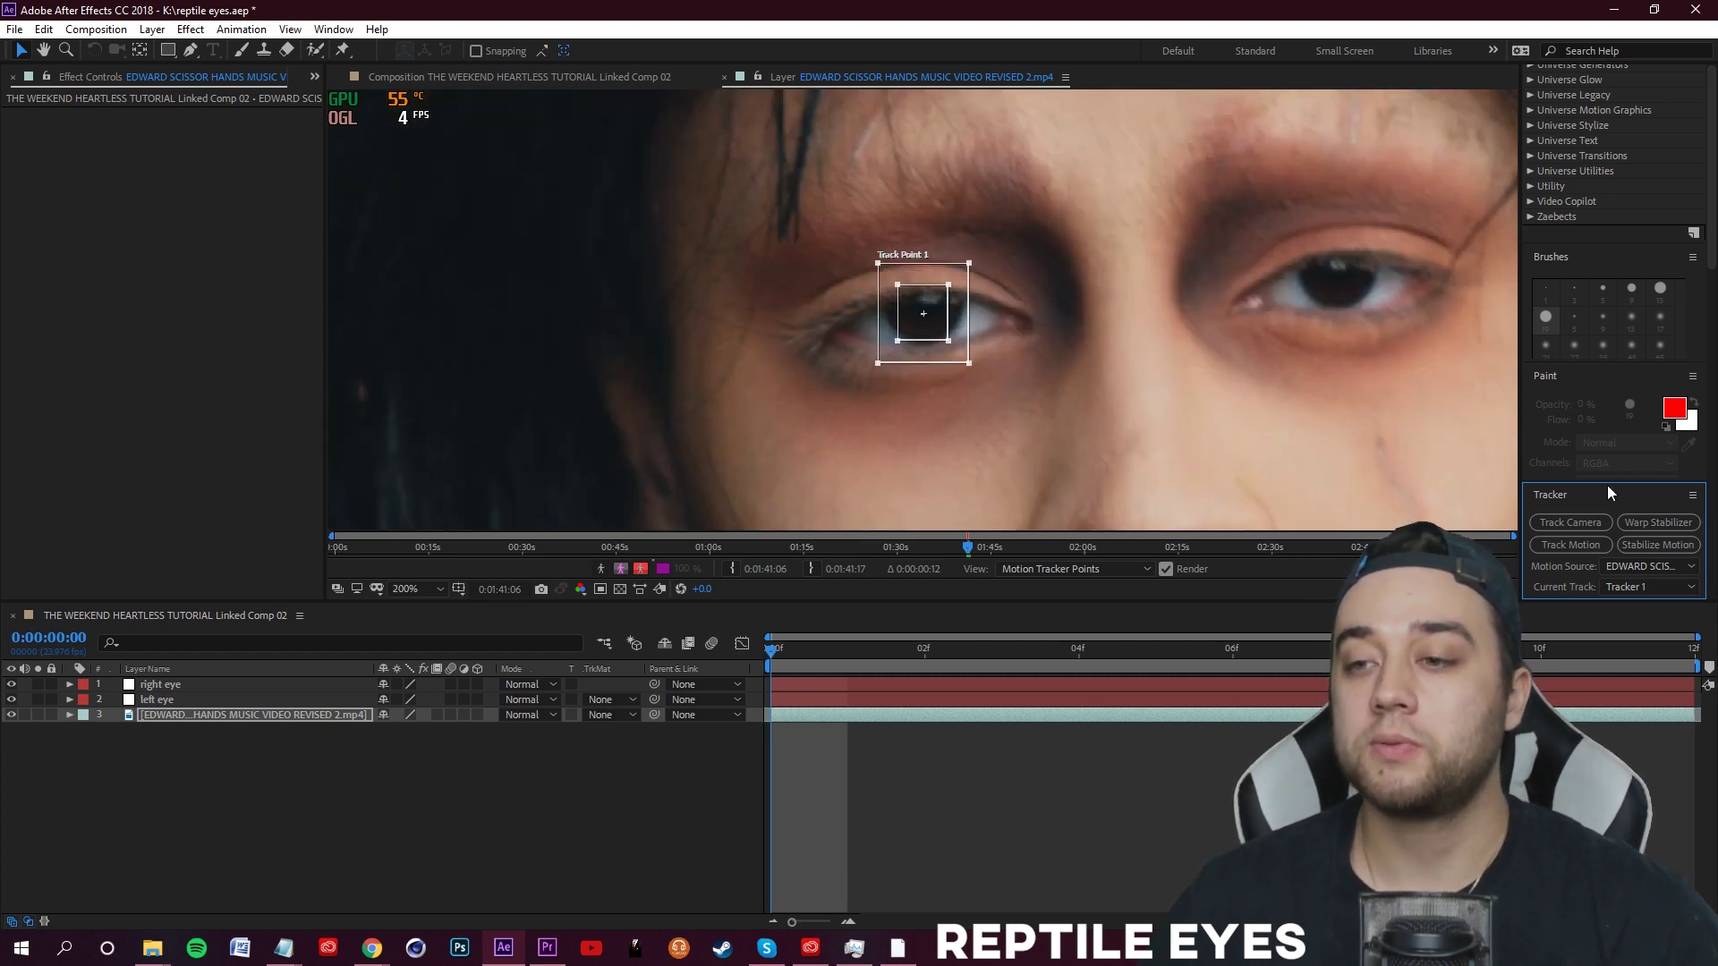
# - Enlarge the Tracker area until all tracking options are reachable, and collapse the Brushes section
pyautogui.moveTo(1598, 481); pyautogui.dragTo(1598, 545)
pyautogui.moveTo(1596, 614); pyautogui.dragTo(1596, 805)
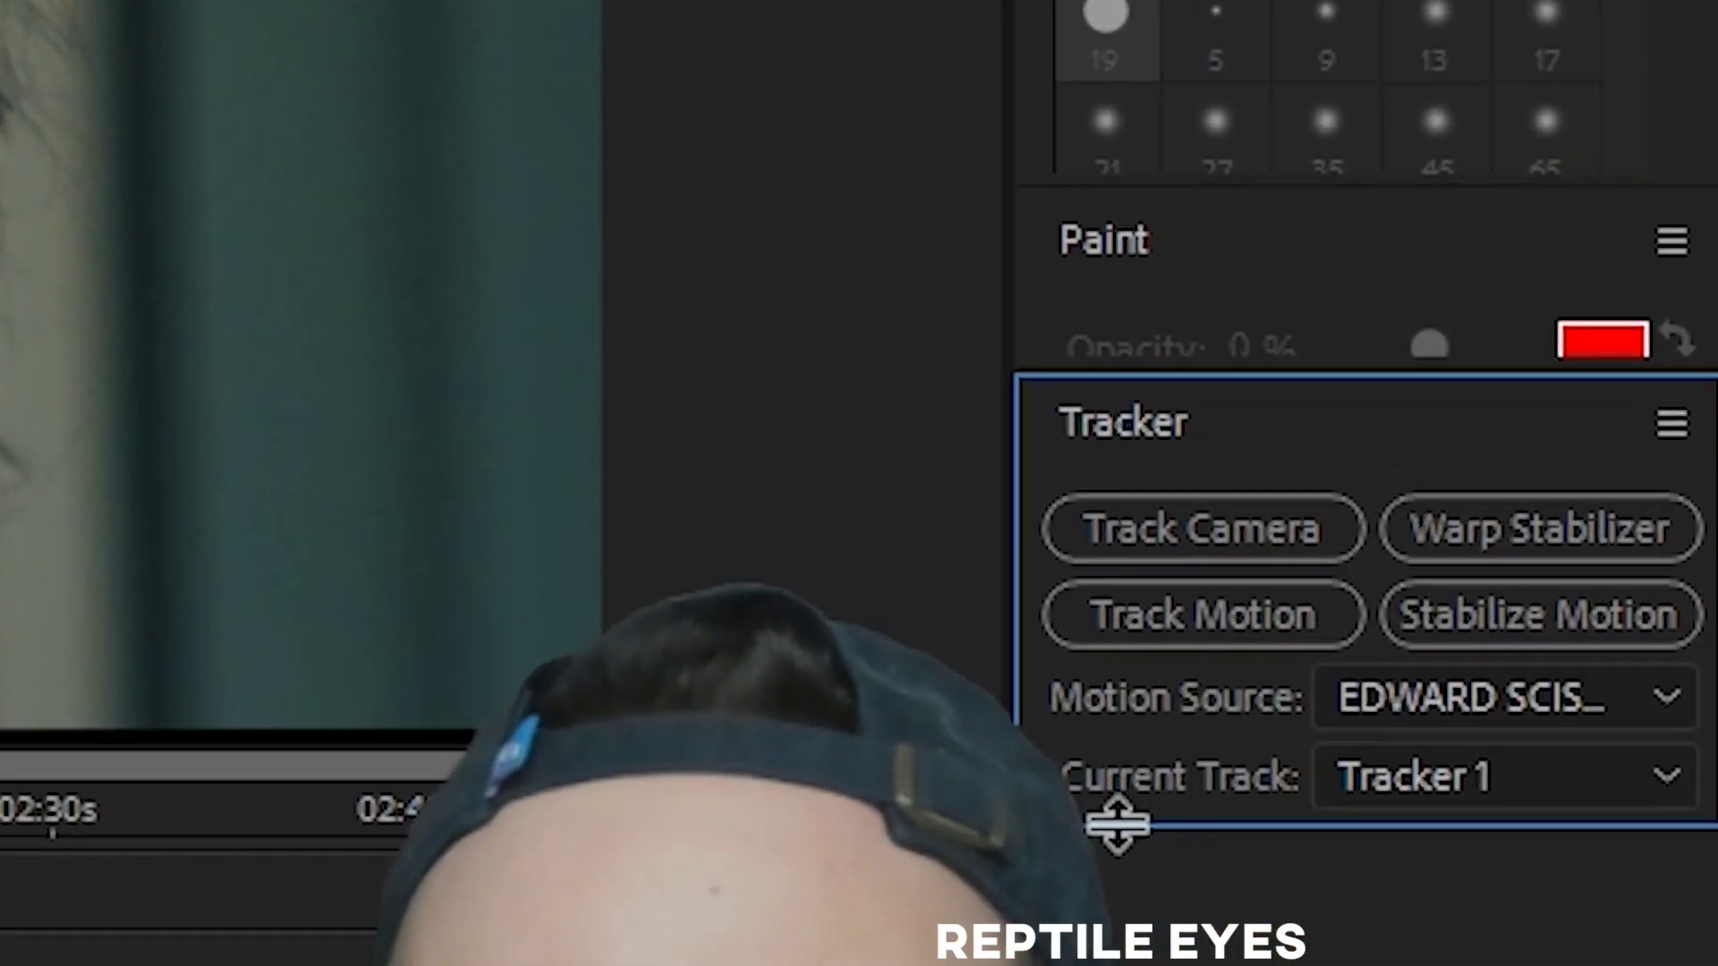
pyautogui.moveTo(1547, 594); pyautogui.dragTo(1545, 614)
pyautogui.moveTo(1101, 922); pyautogui.dragTo(1099, 965)
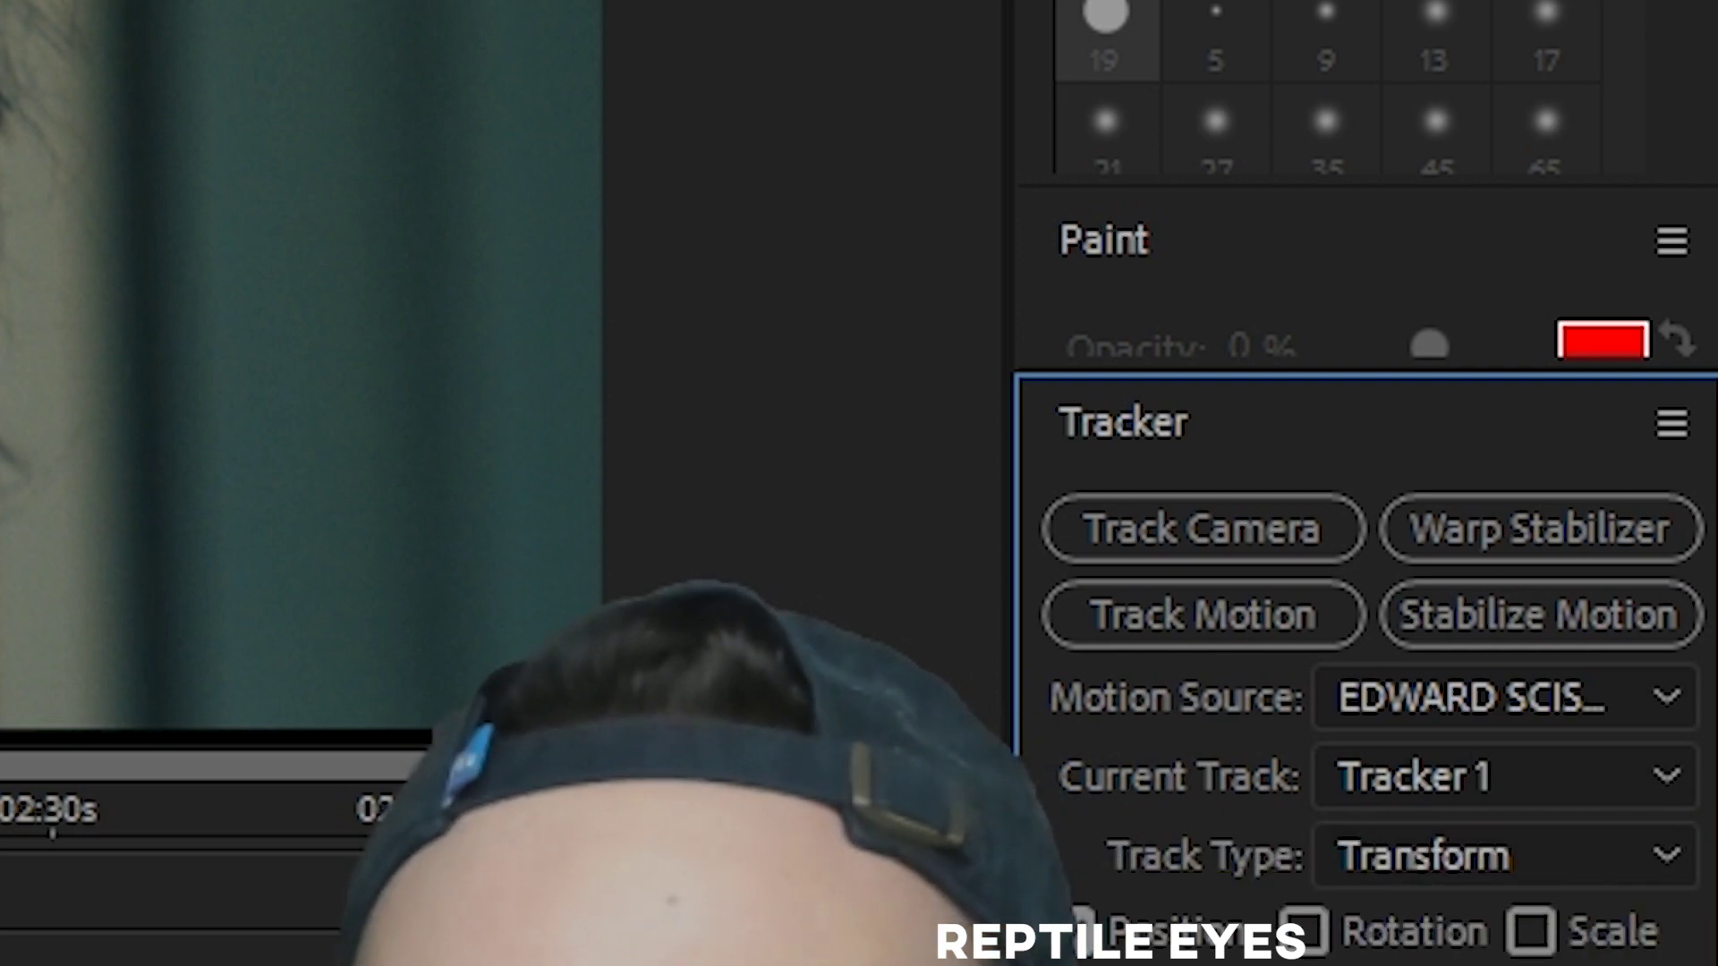
pyautogui.scroll(-2, 1075, 752)
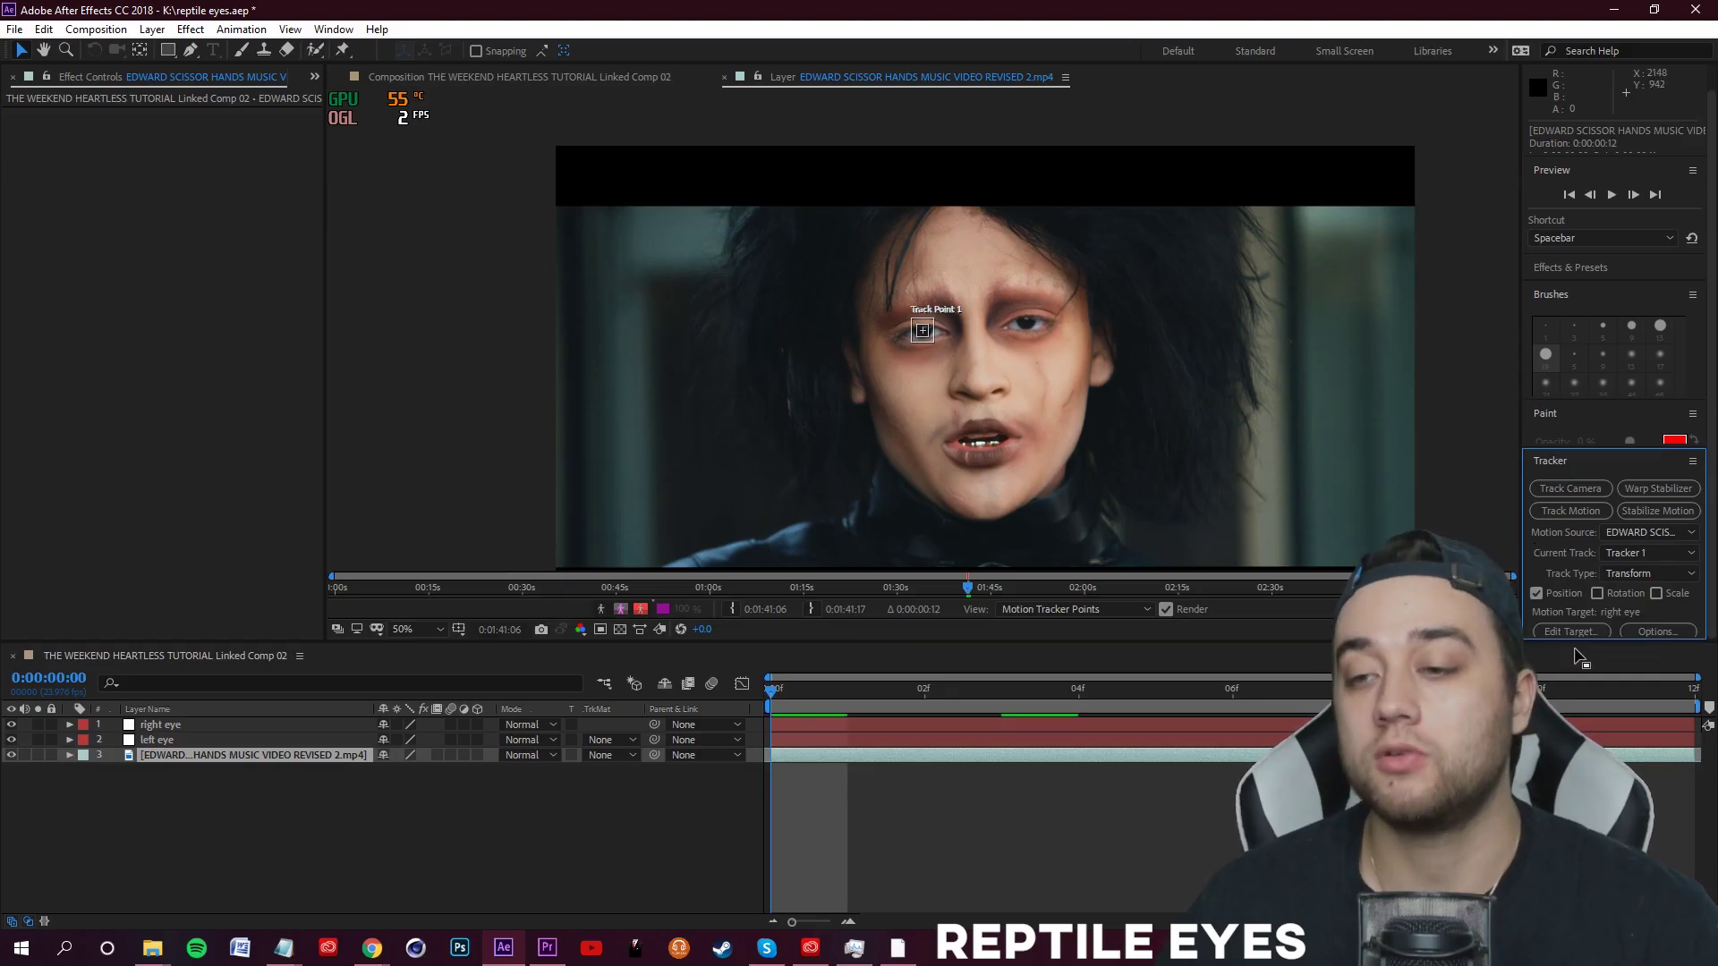
pyautogui.moveTo(1573, 644); pyautogui.dragTo(1573, 732)
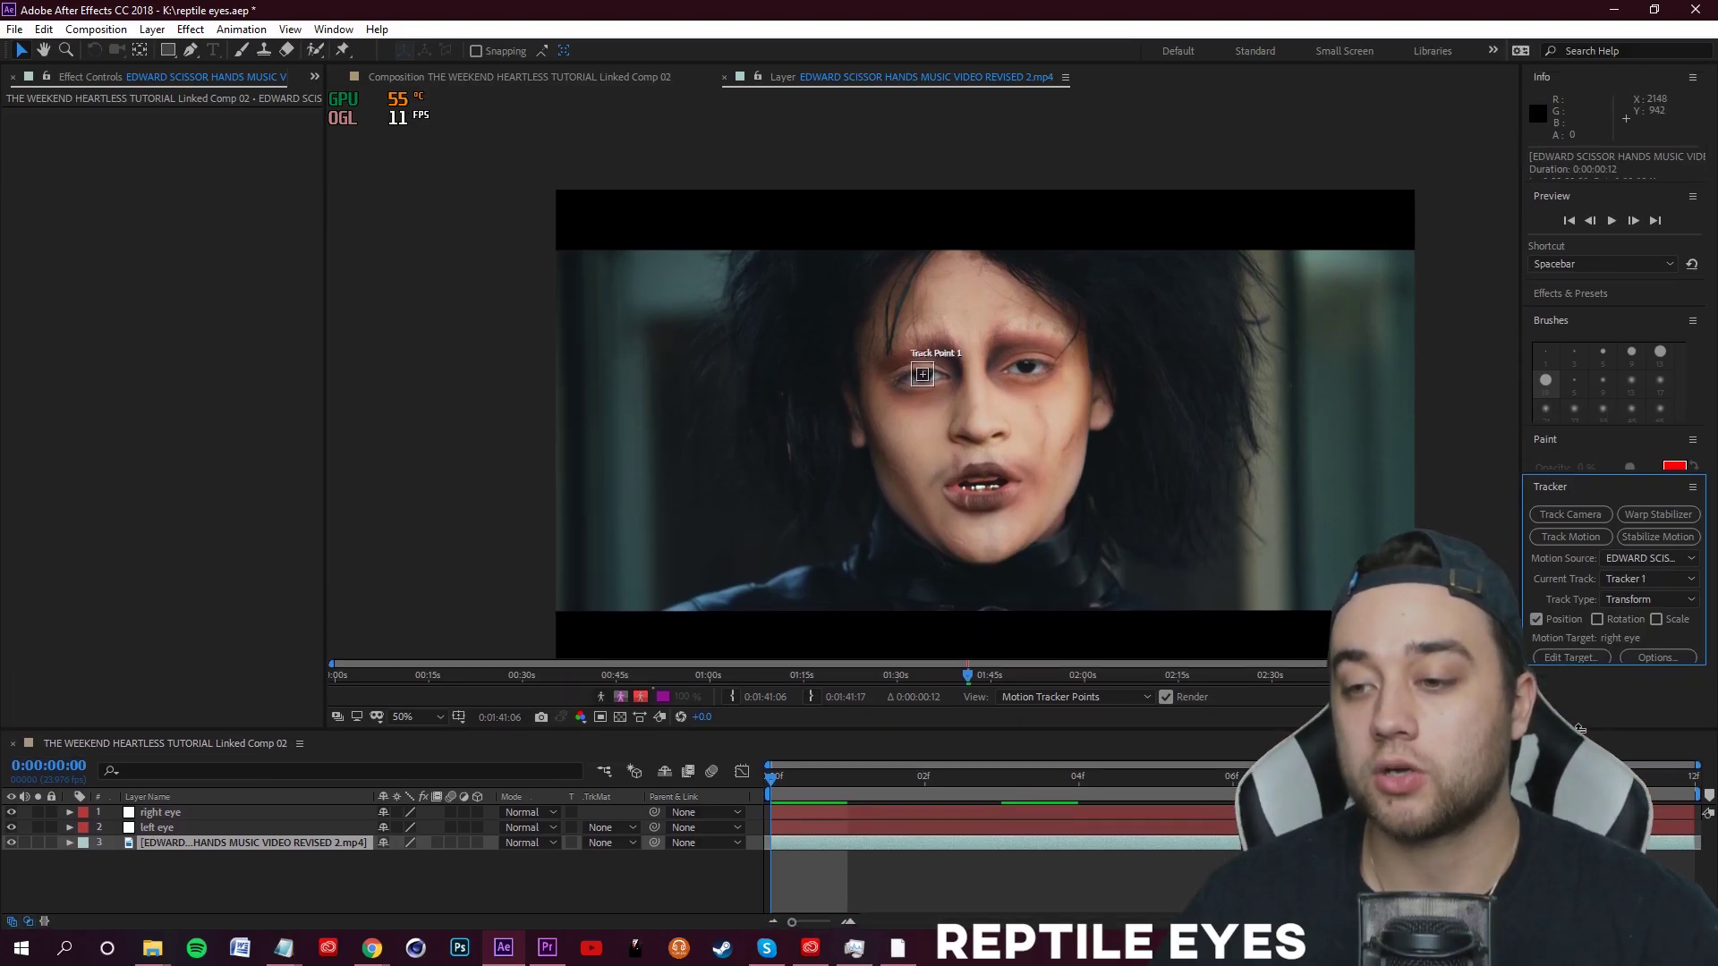
pyautogui.moveTo(1536, 664); pyautogui.dragTo(1535, 713)
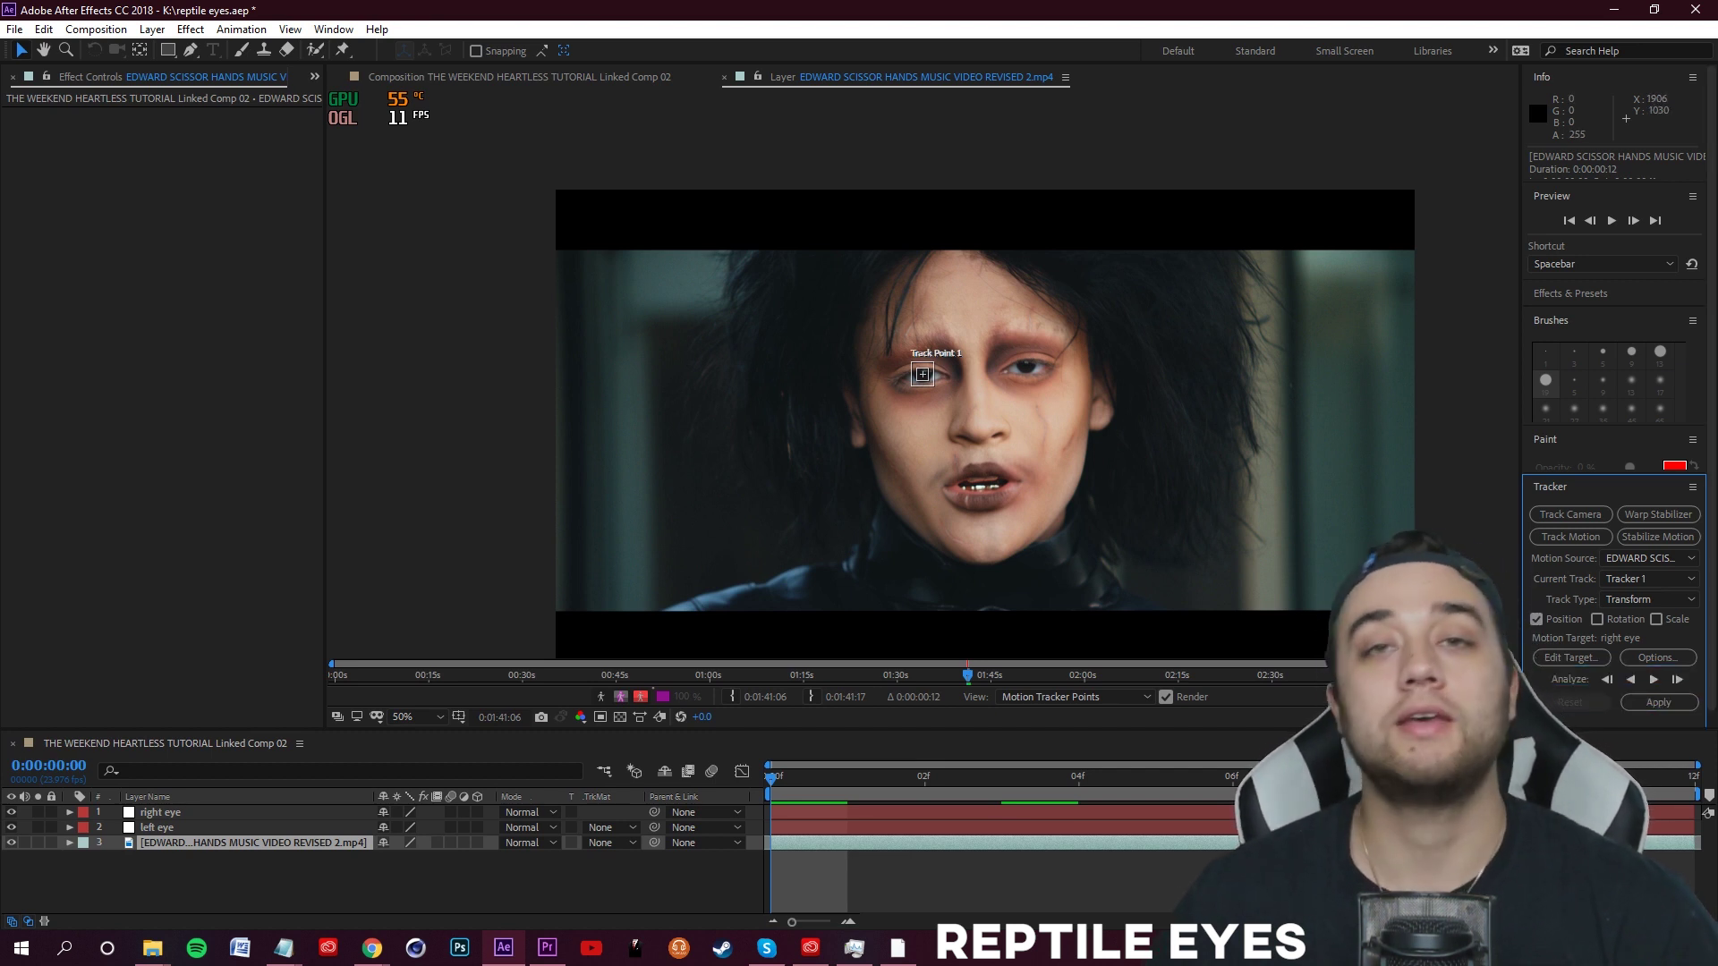
pyautogui.click(1551, 320)
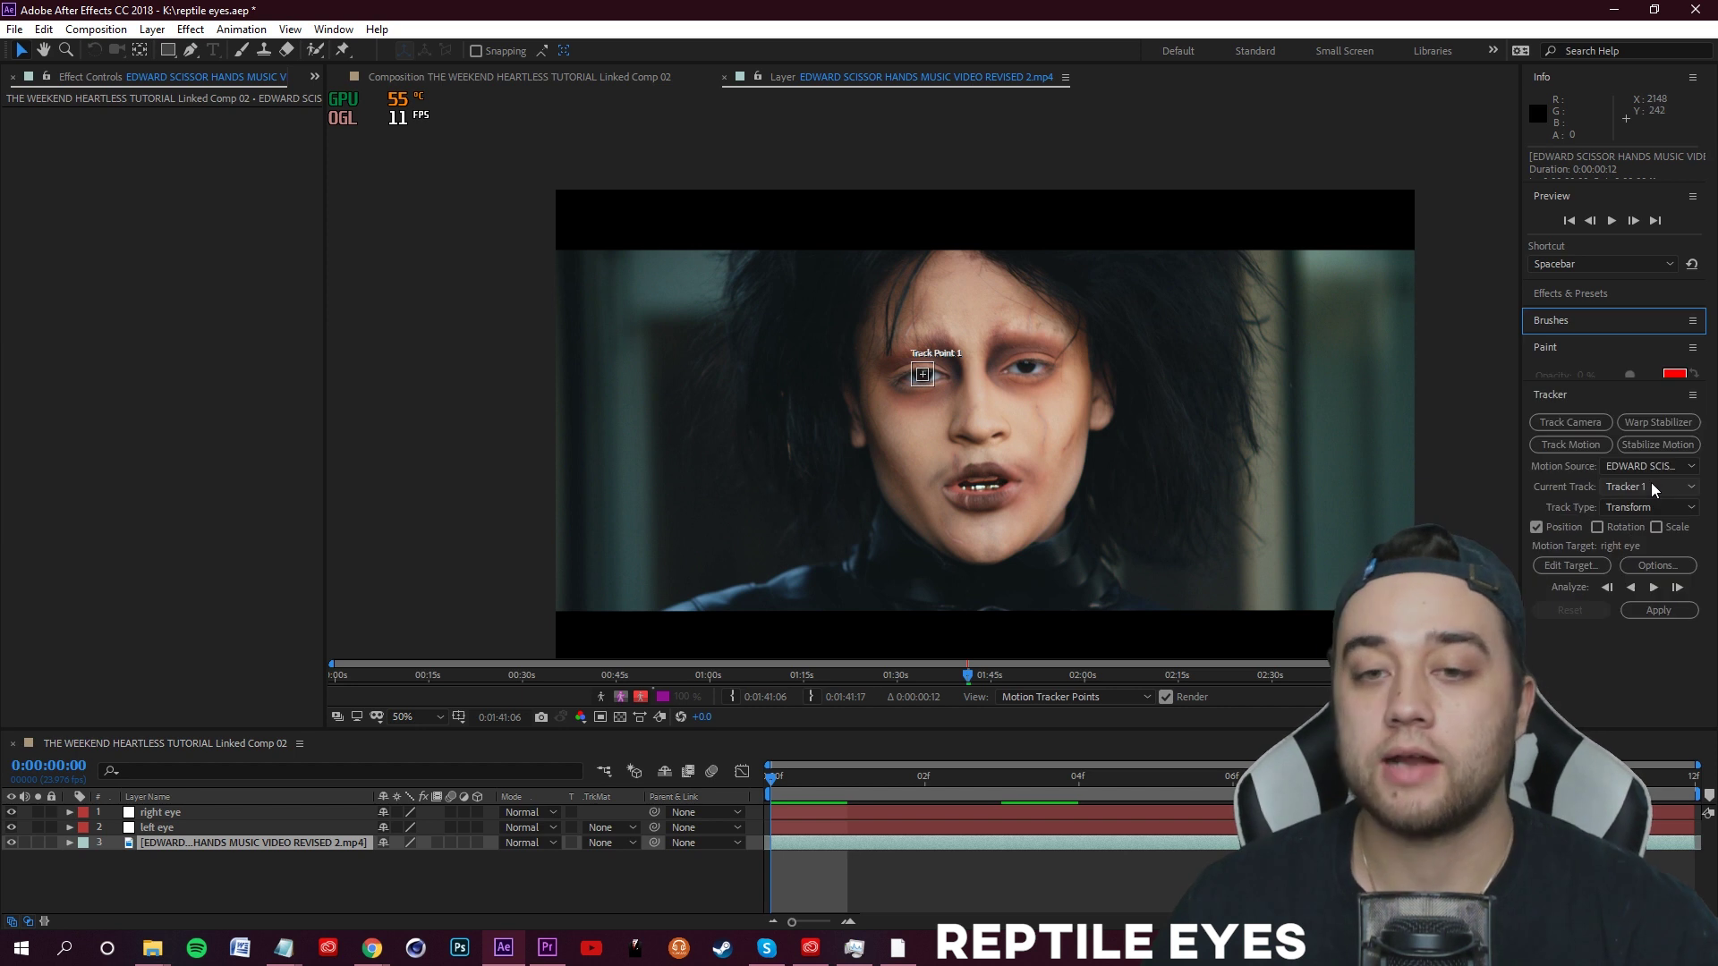
pyautogui.scroll(1, 962, 395)
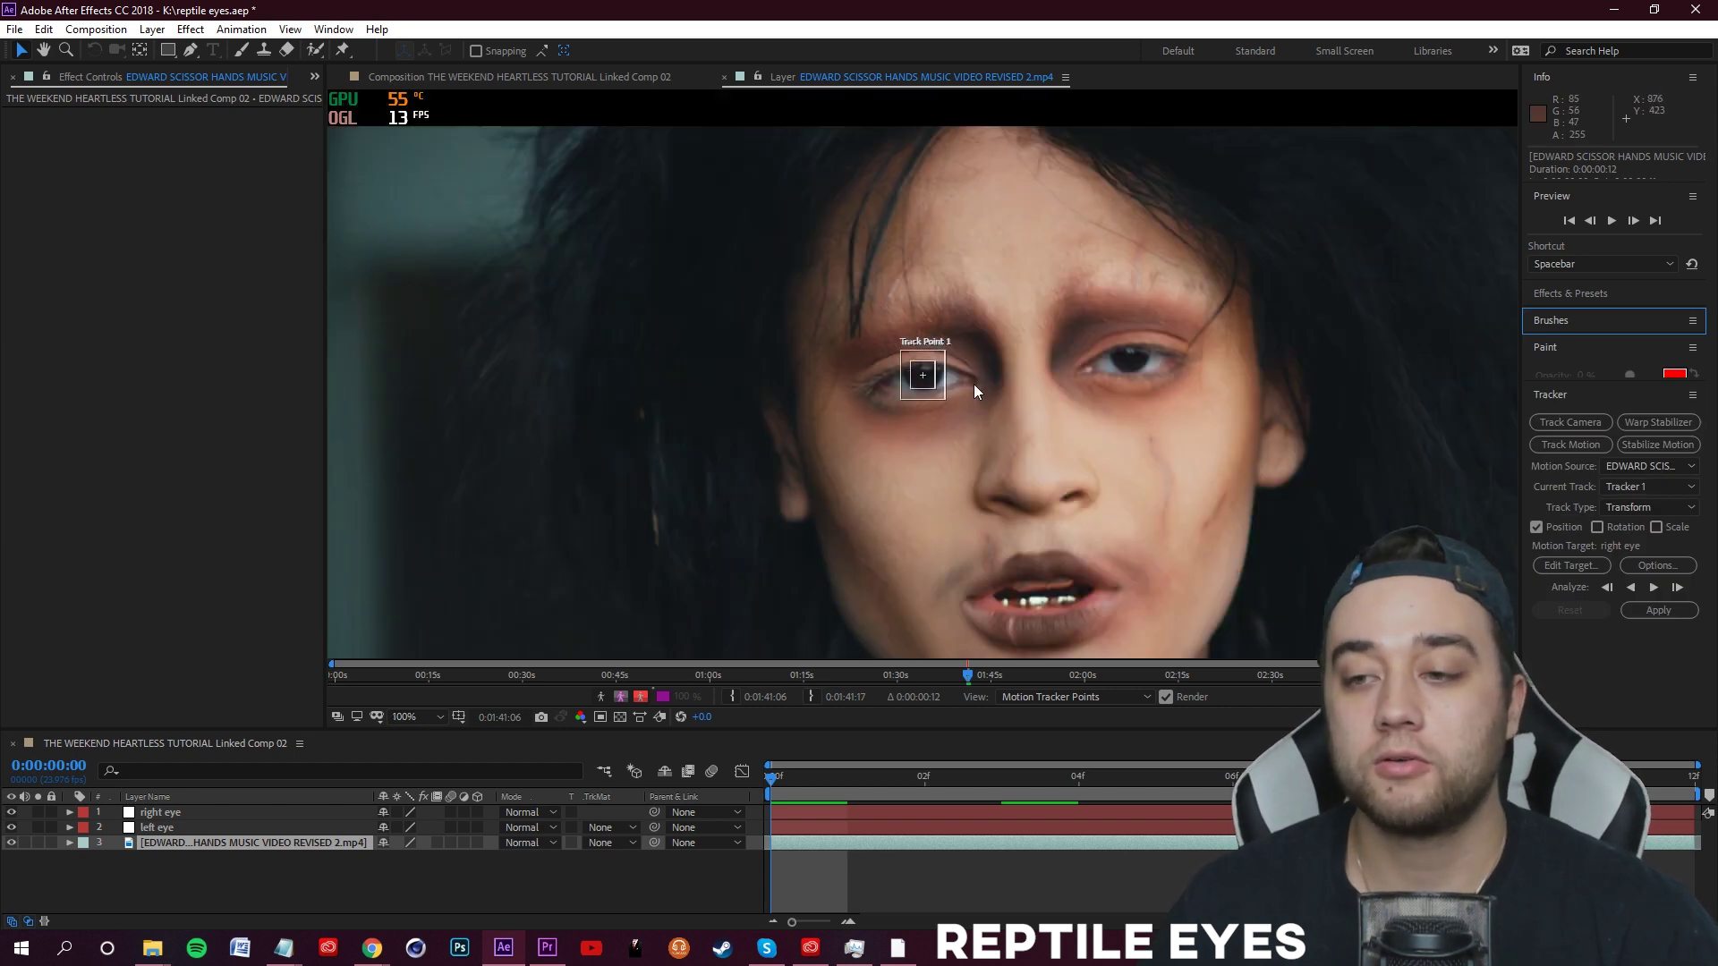
# - Set the tracker's motion target to the left eye layer
pyautogui.click(1561, 567)
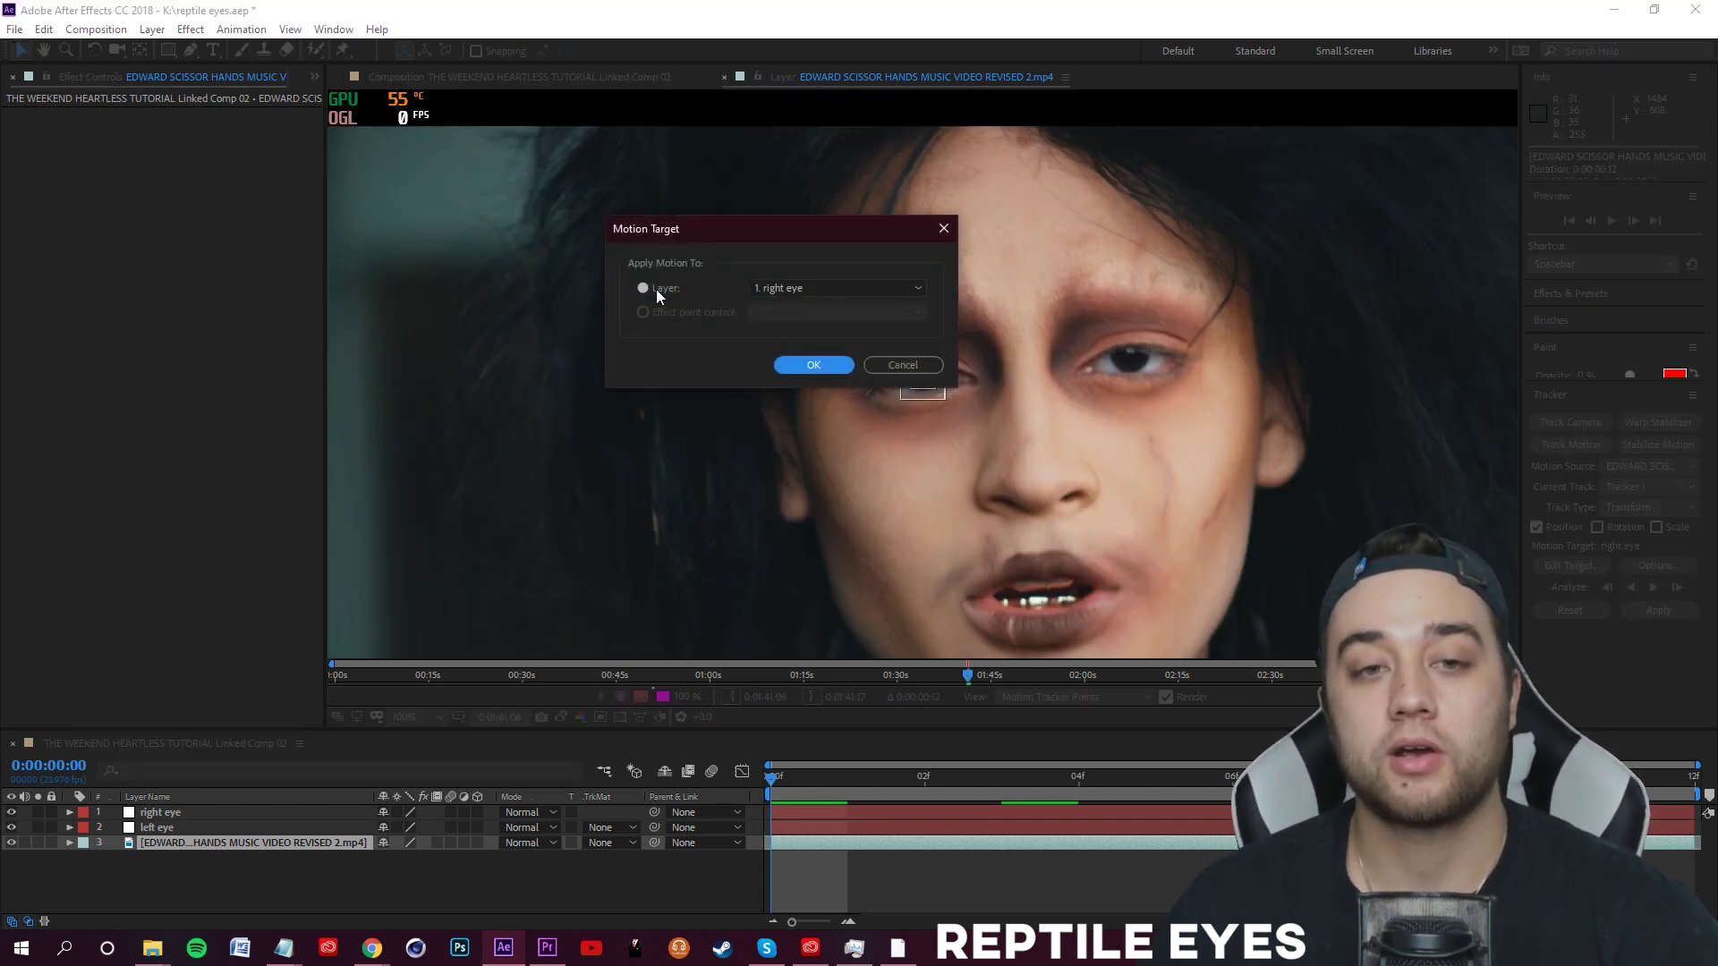
pyautogui.click(837, 288)
pyautogui.click(808, 325)
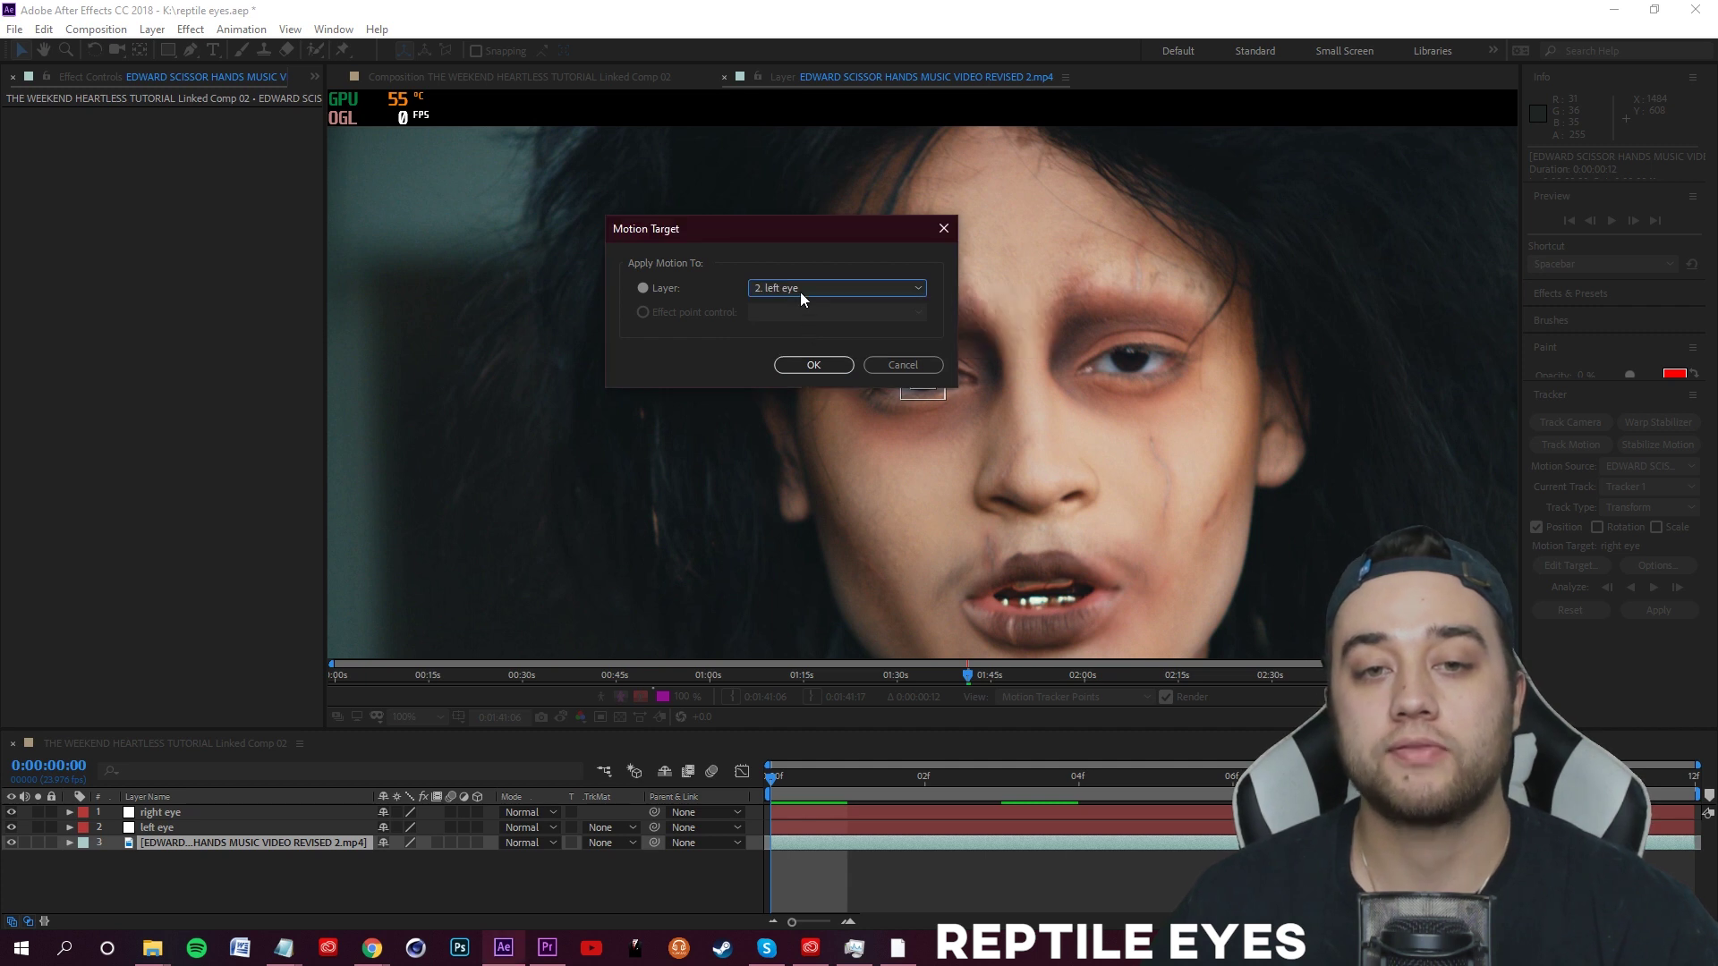
pyautogui.click(814, 365)
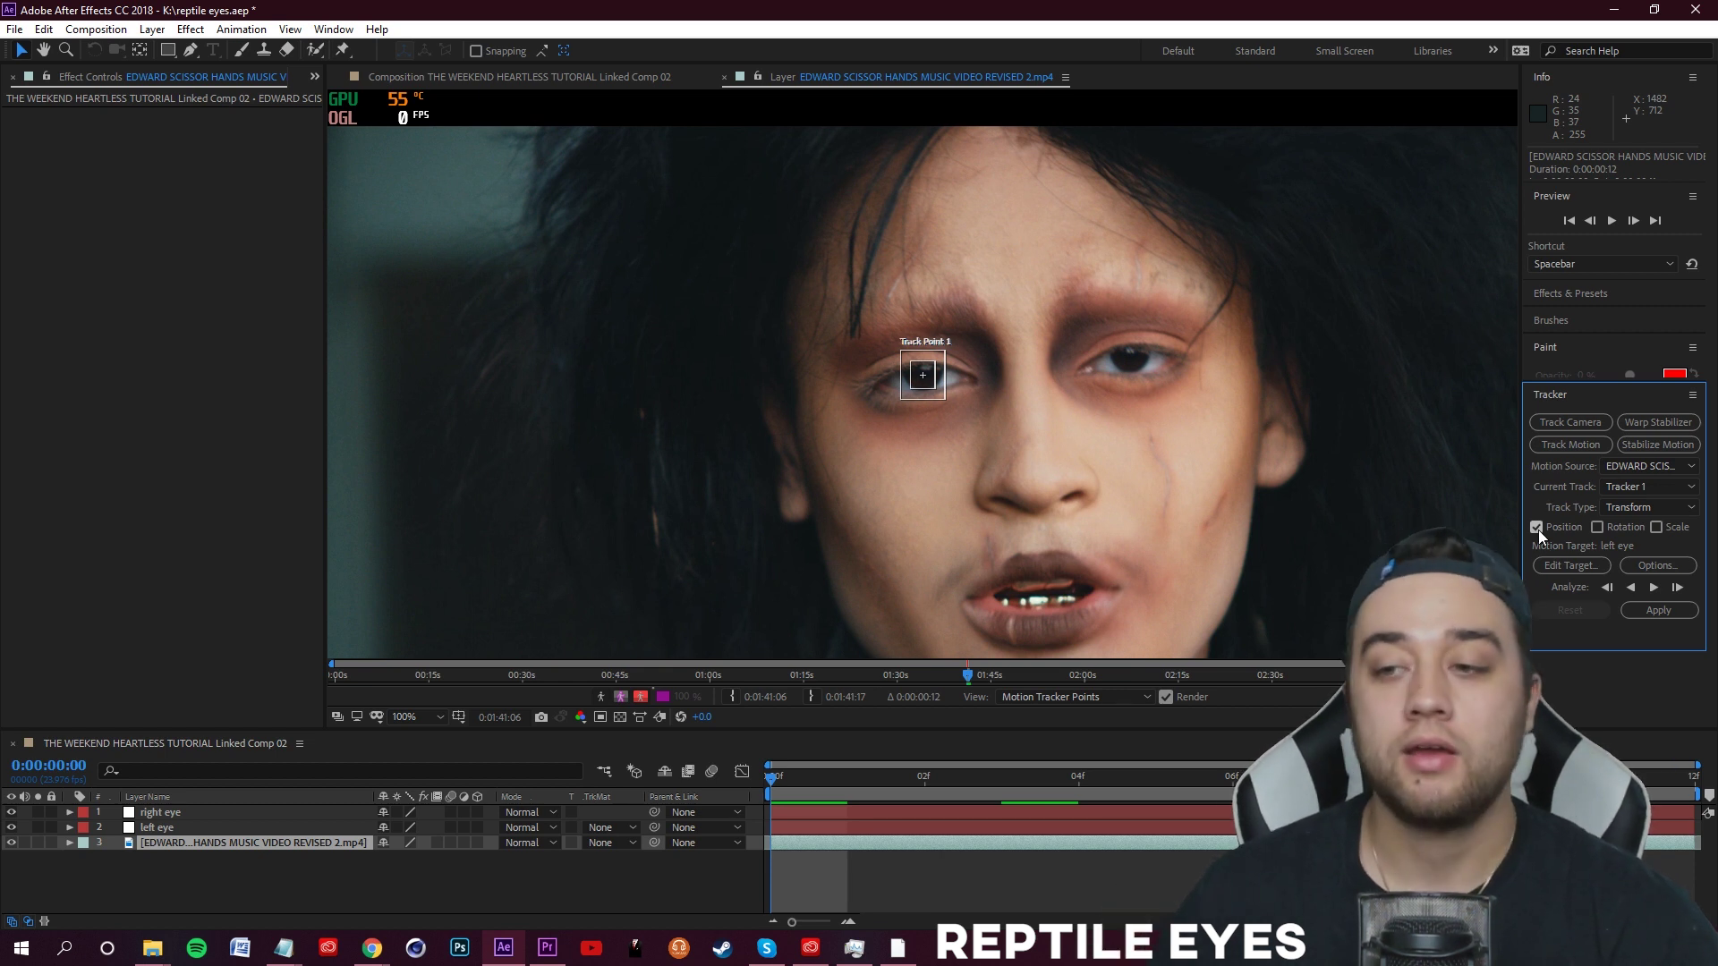
# - Analyze the left eye track forward from the first frame, then return to the start of the comp
pyautogui.click(775, 782)
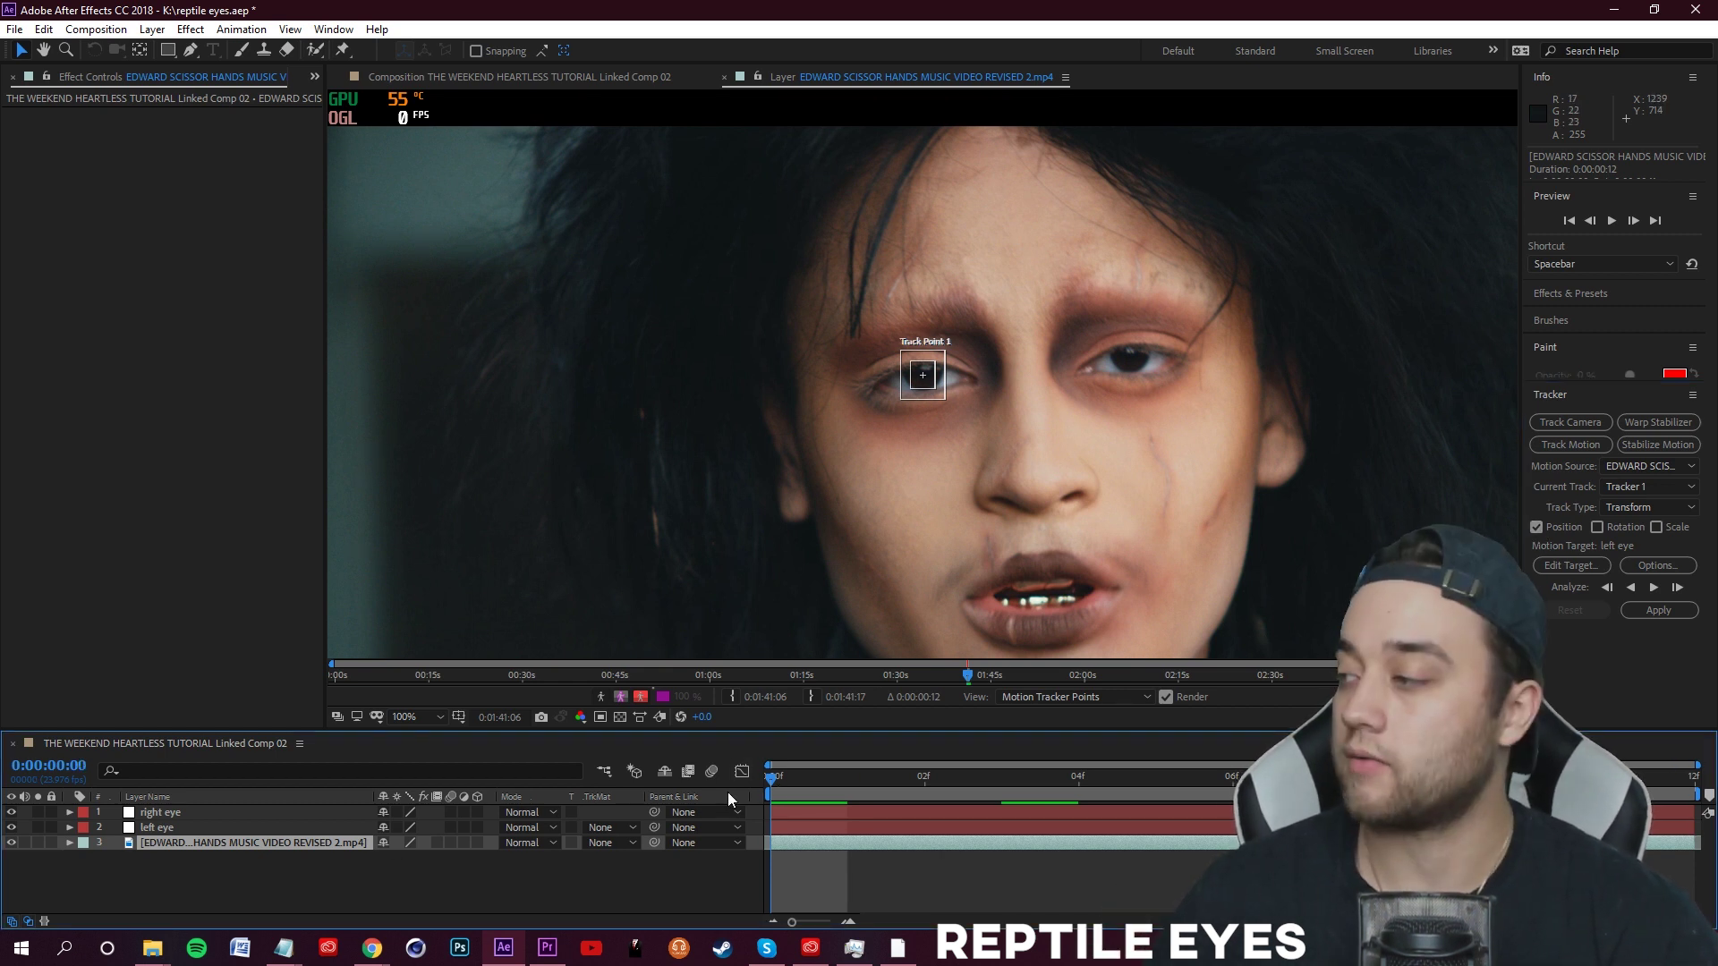
pyautogui.click(1653, 588)
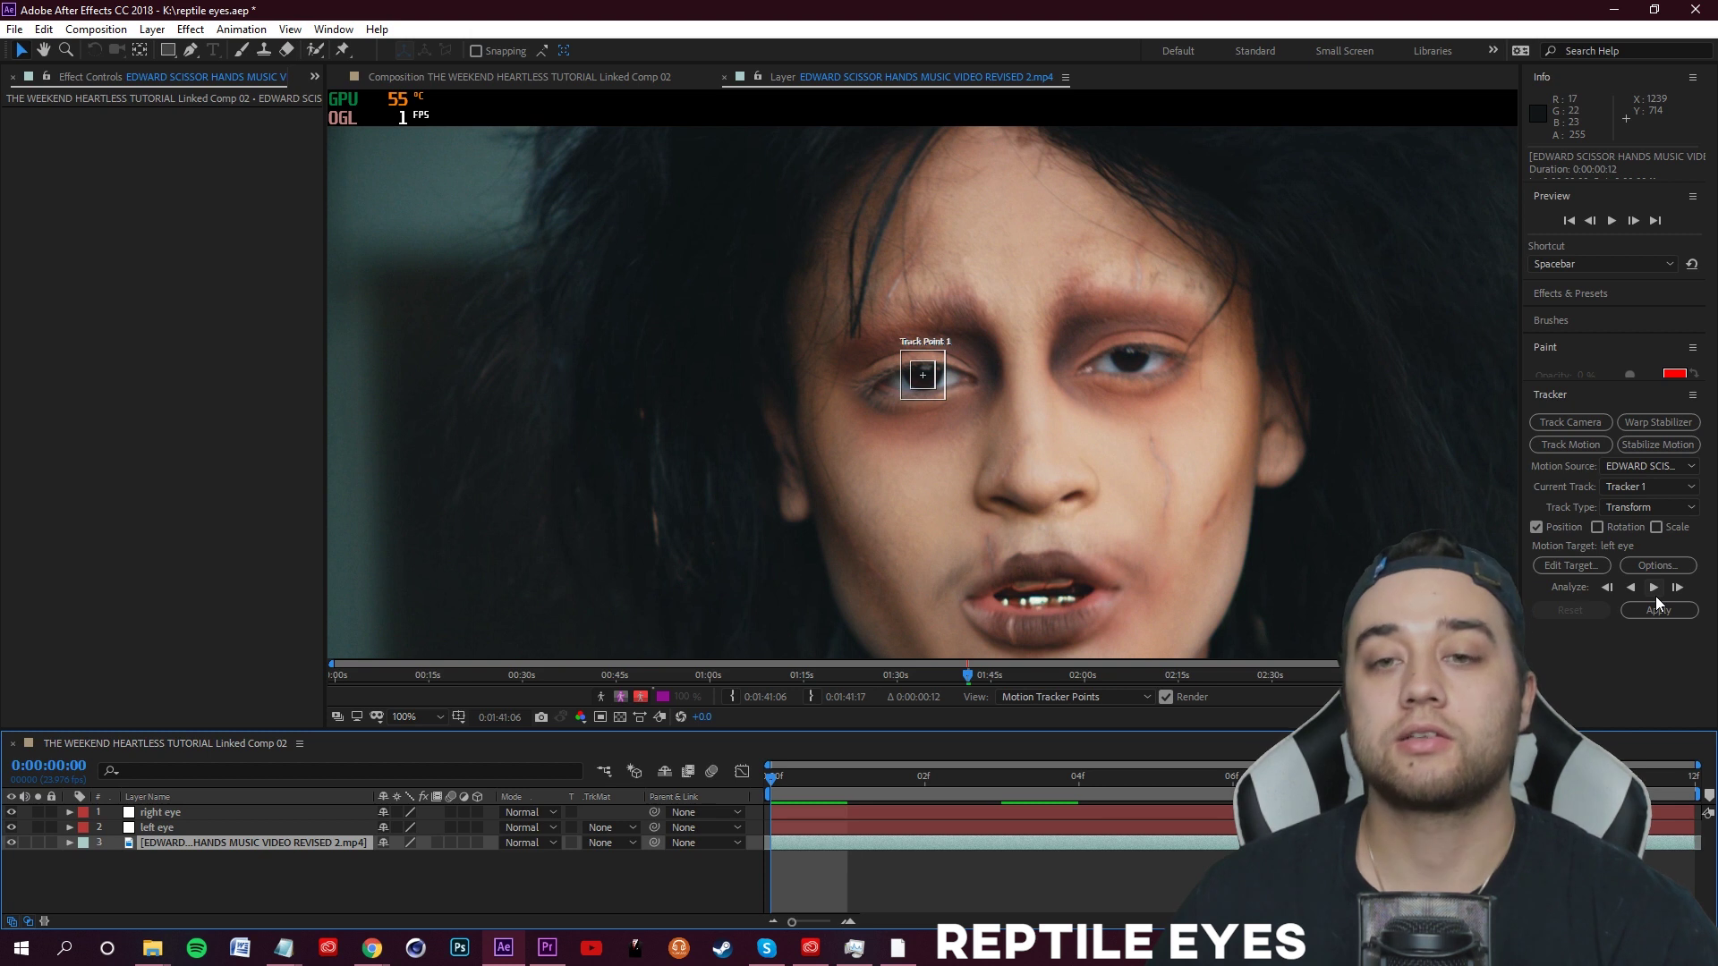
pyautogui.moveTo(1617, 779); pyautogui.dragTo(793, 780)
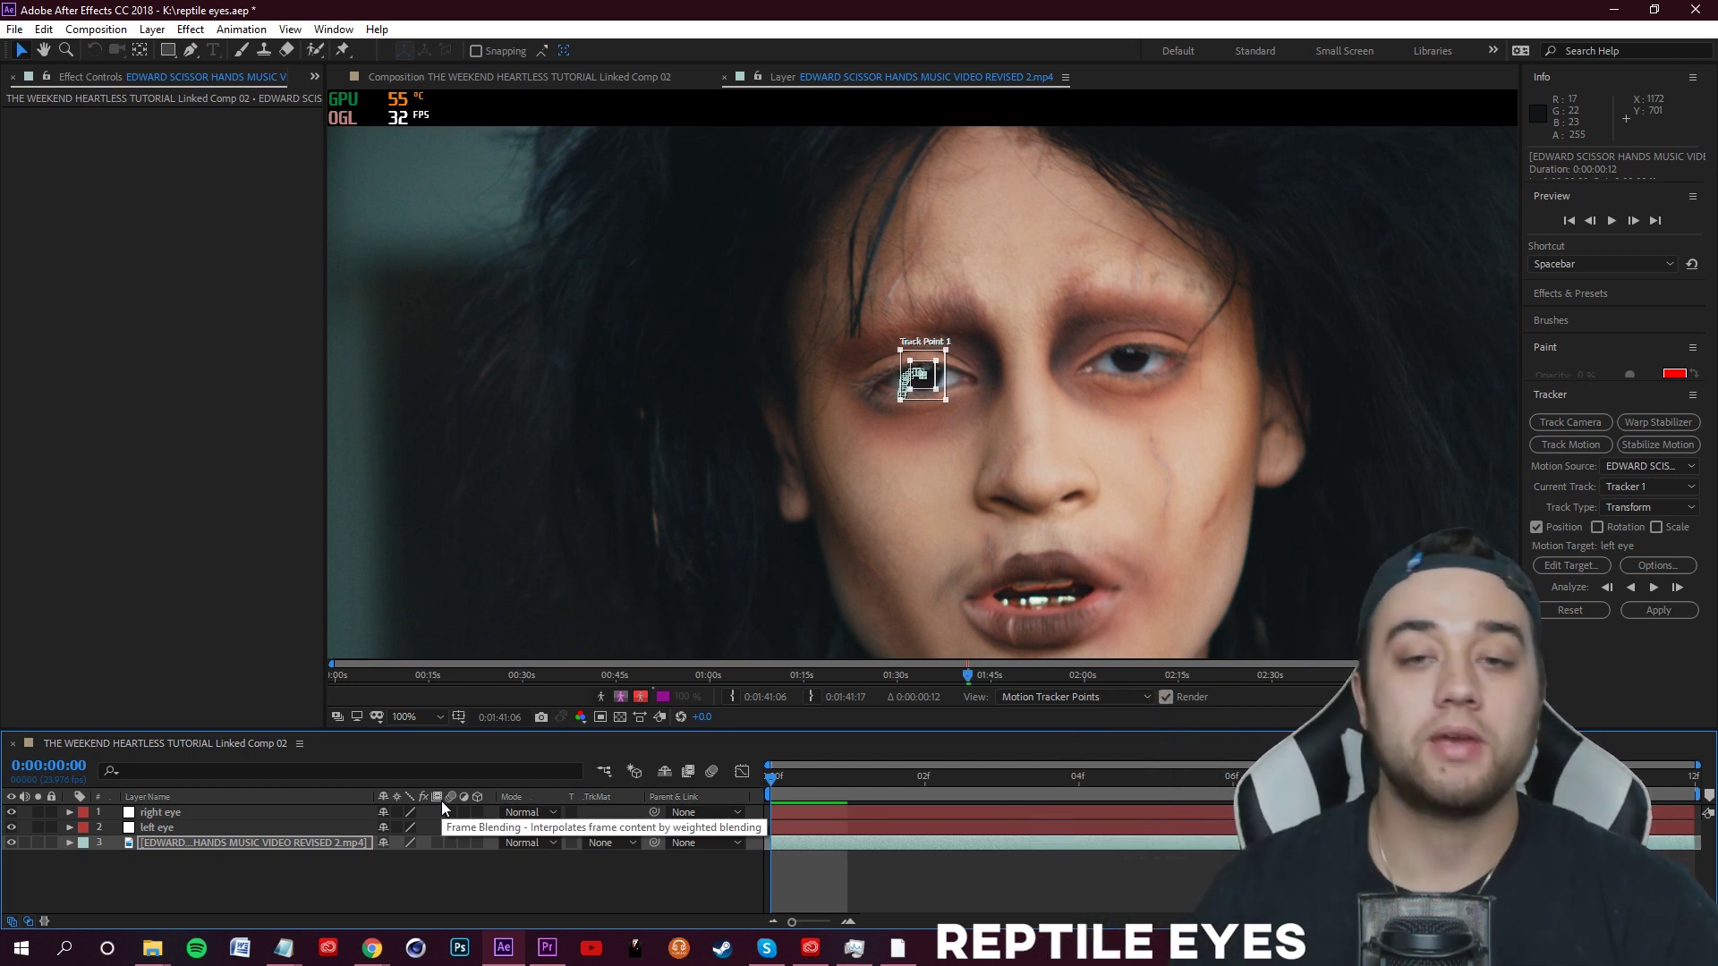
# - Review the left eye's tracked path through the clip, checking closely that the track point follows the pupil
pyautogui.moveTo(782, 781); pyautogui.dragTo(1233, 778)
pyautogui.press('space')
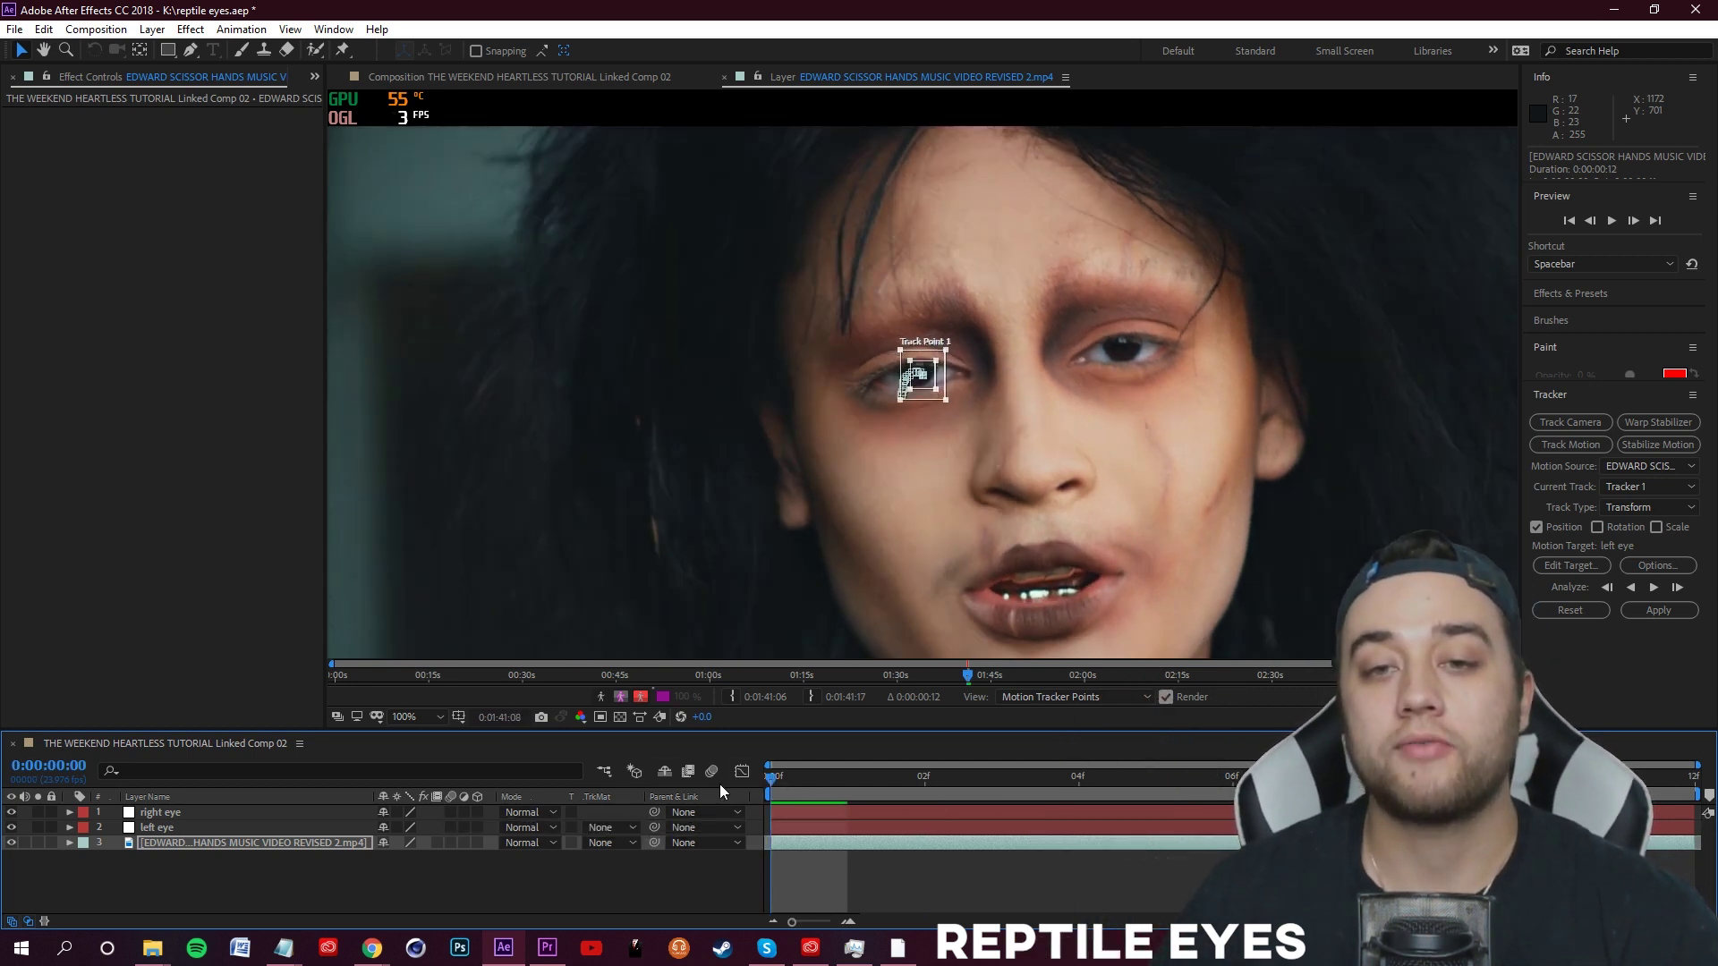
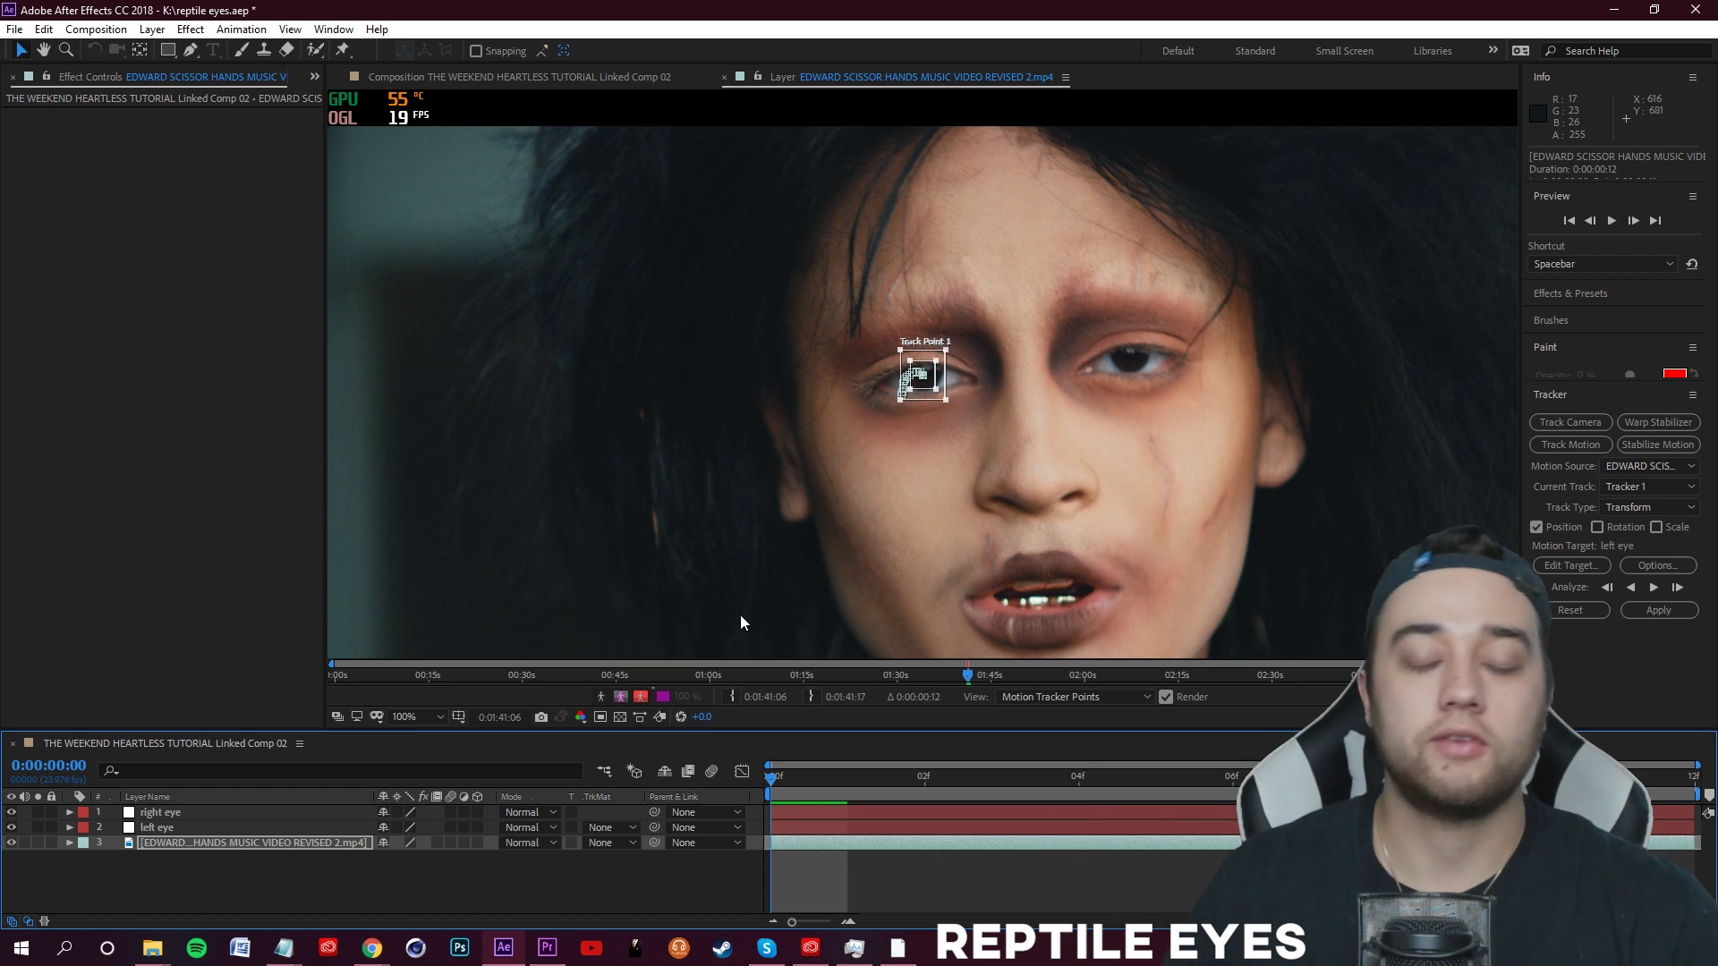
pyautogui.scroll(4, 915, 399)
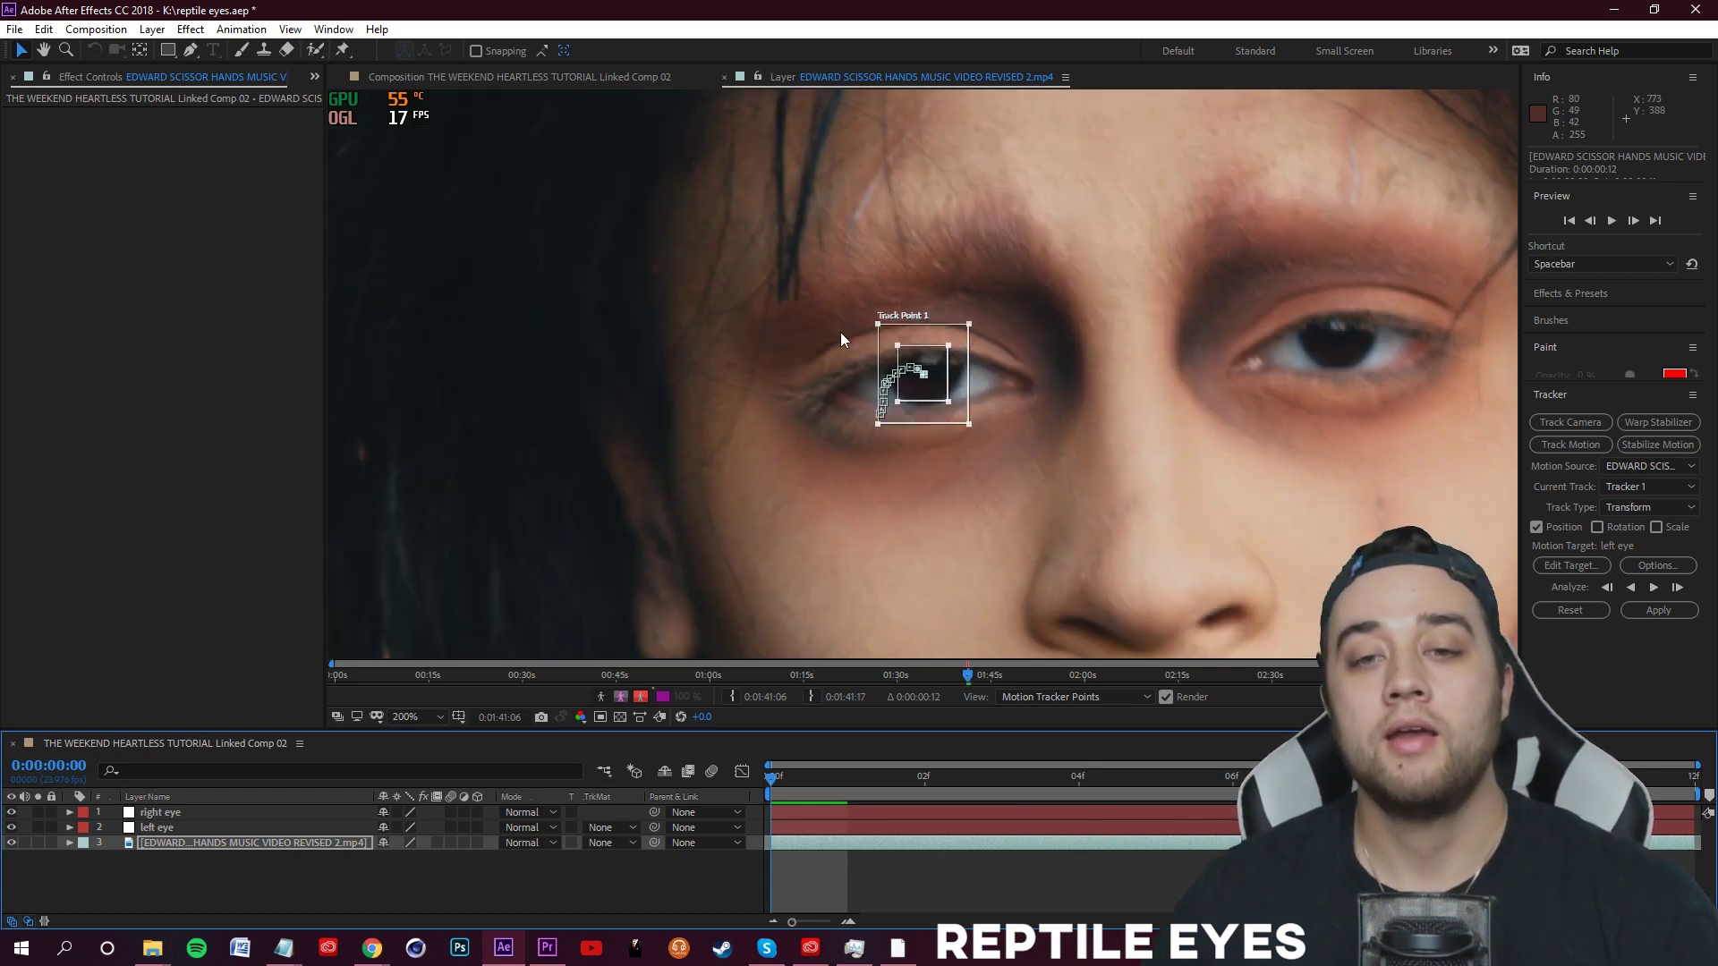
pyautogui.scroll(1, 845, 419)
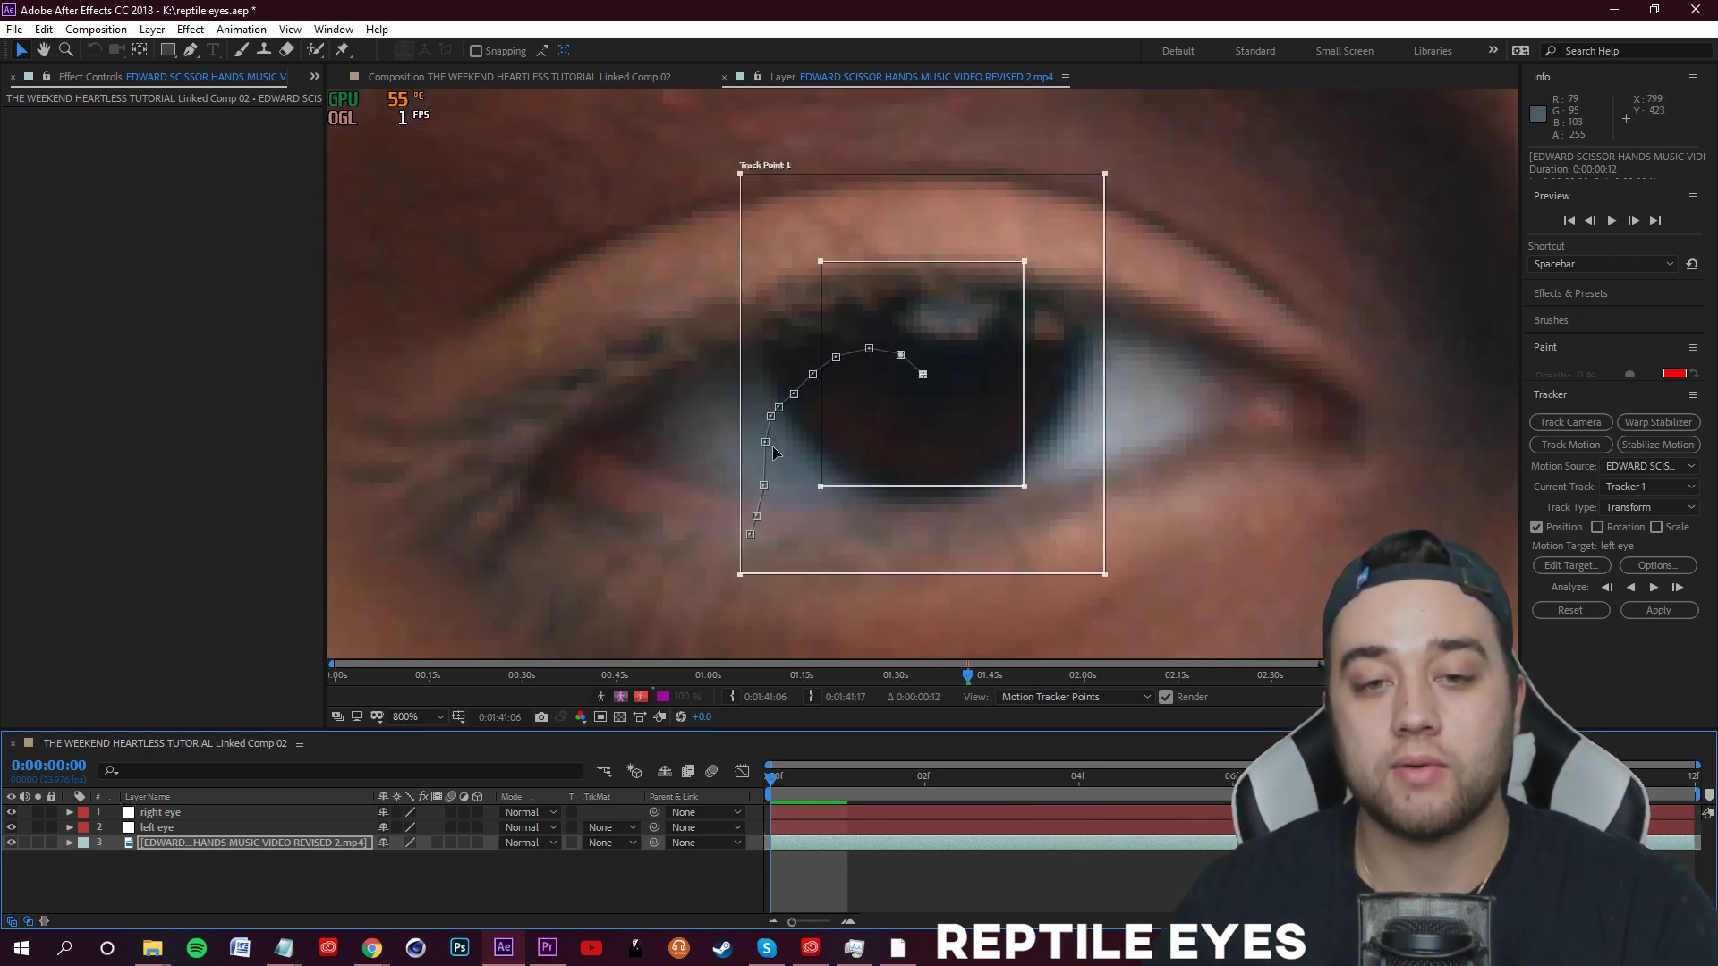
pyautogui.scroll(-3, 830, 408)
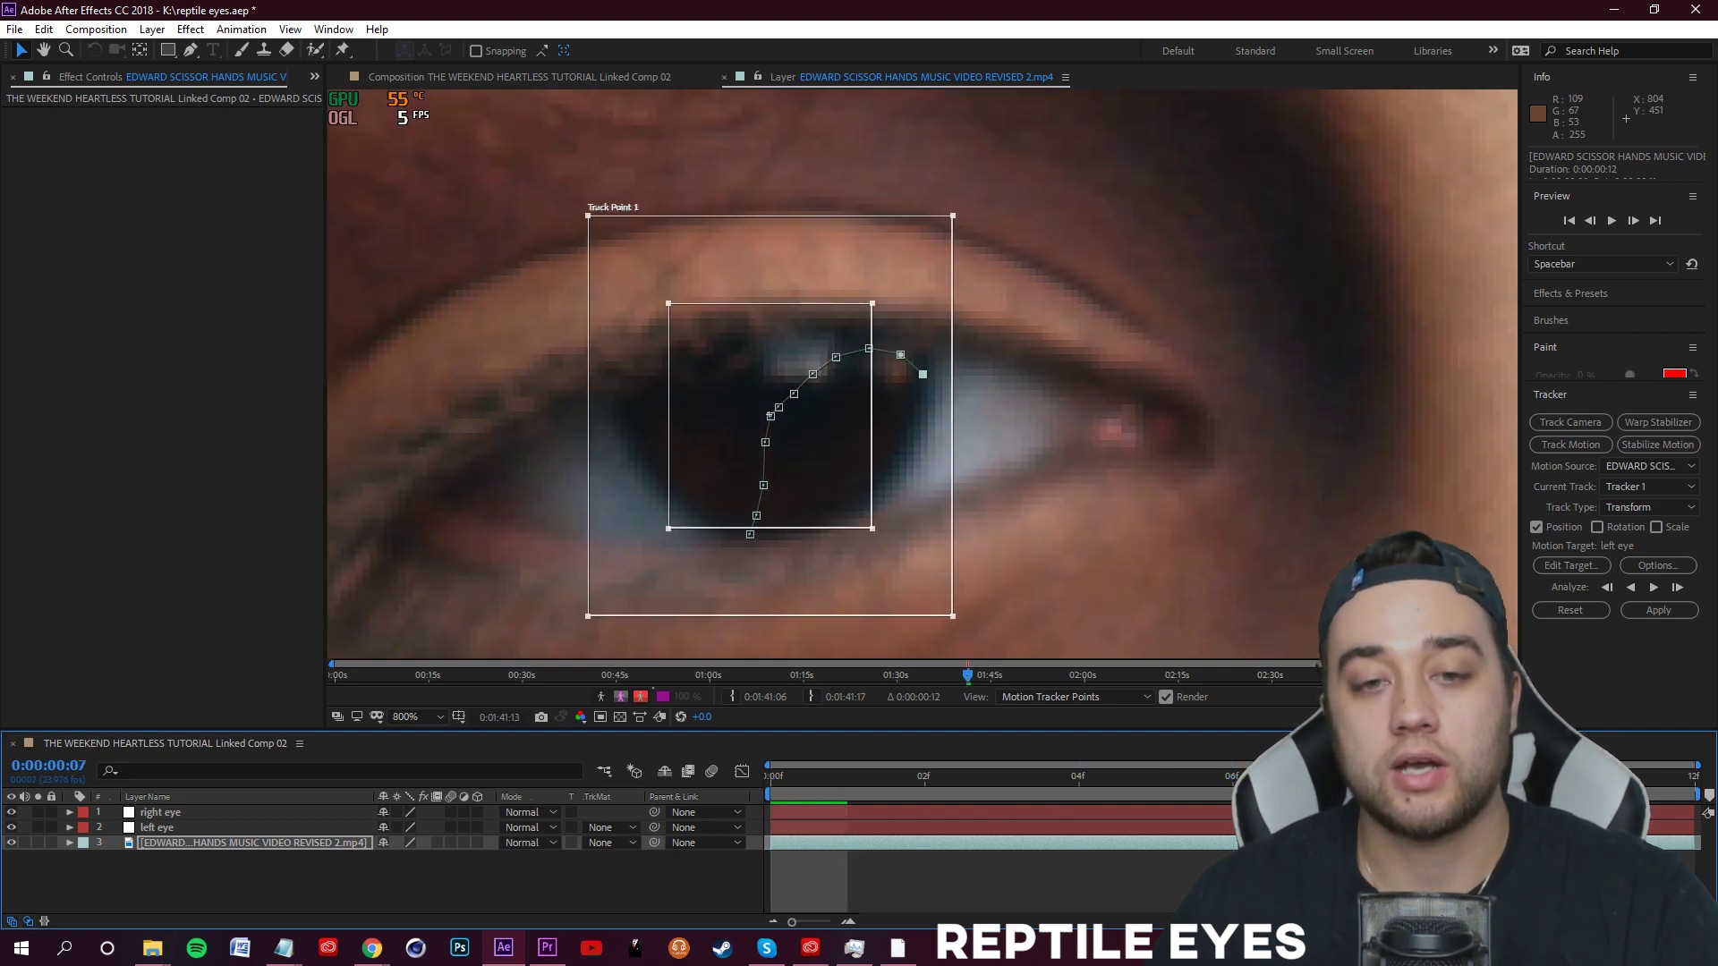
pyautogui.scroll(-1, 859, 474)
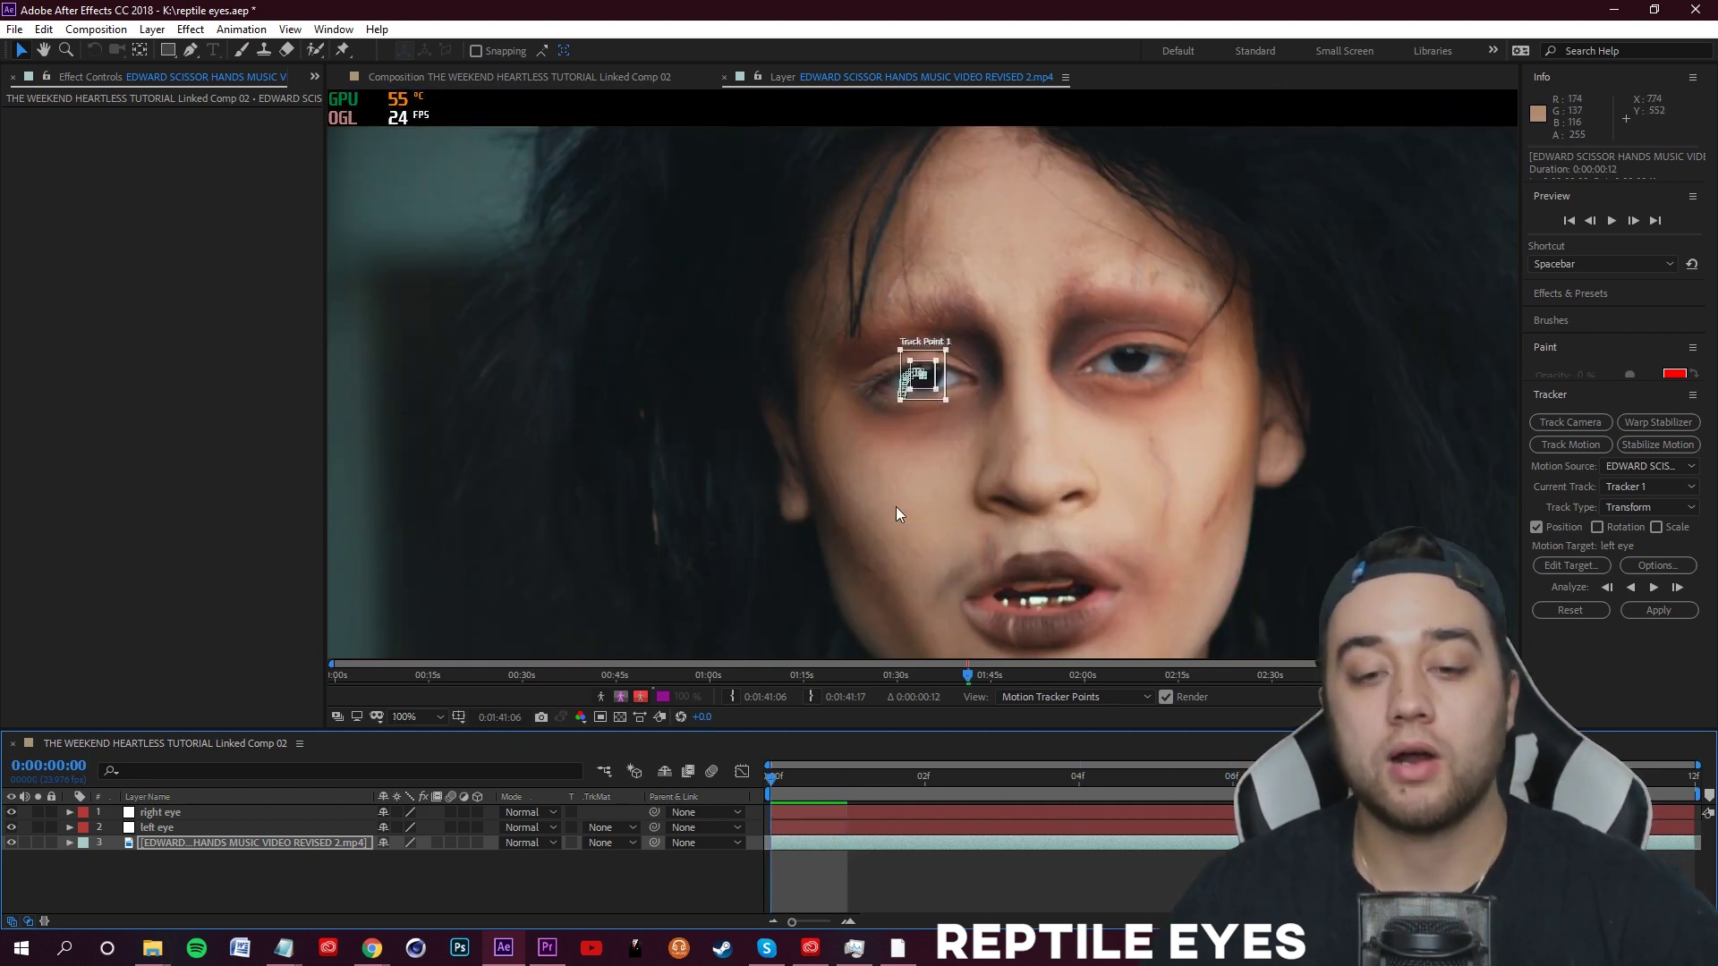
# - Apply the left eye tracking data in X and Y to the left eye null, and collapse the footage layer's properties
pyautogui.click(1656, 612)
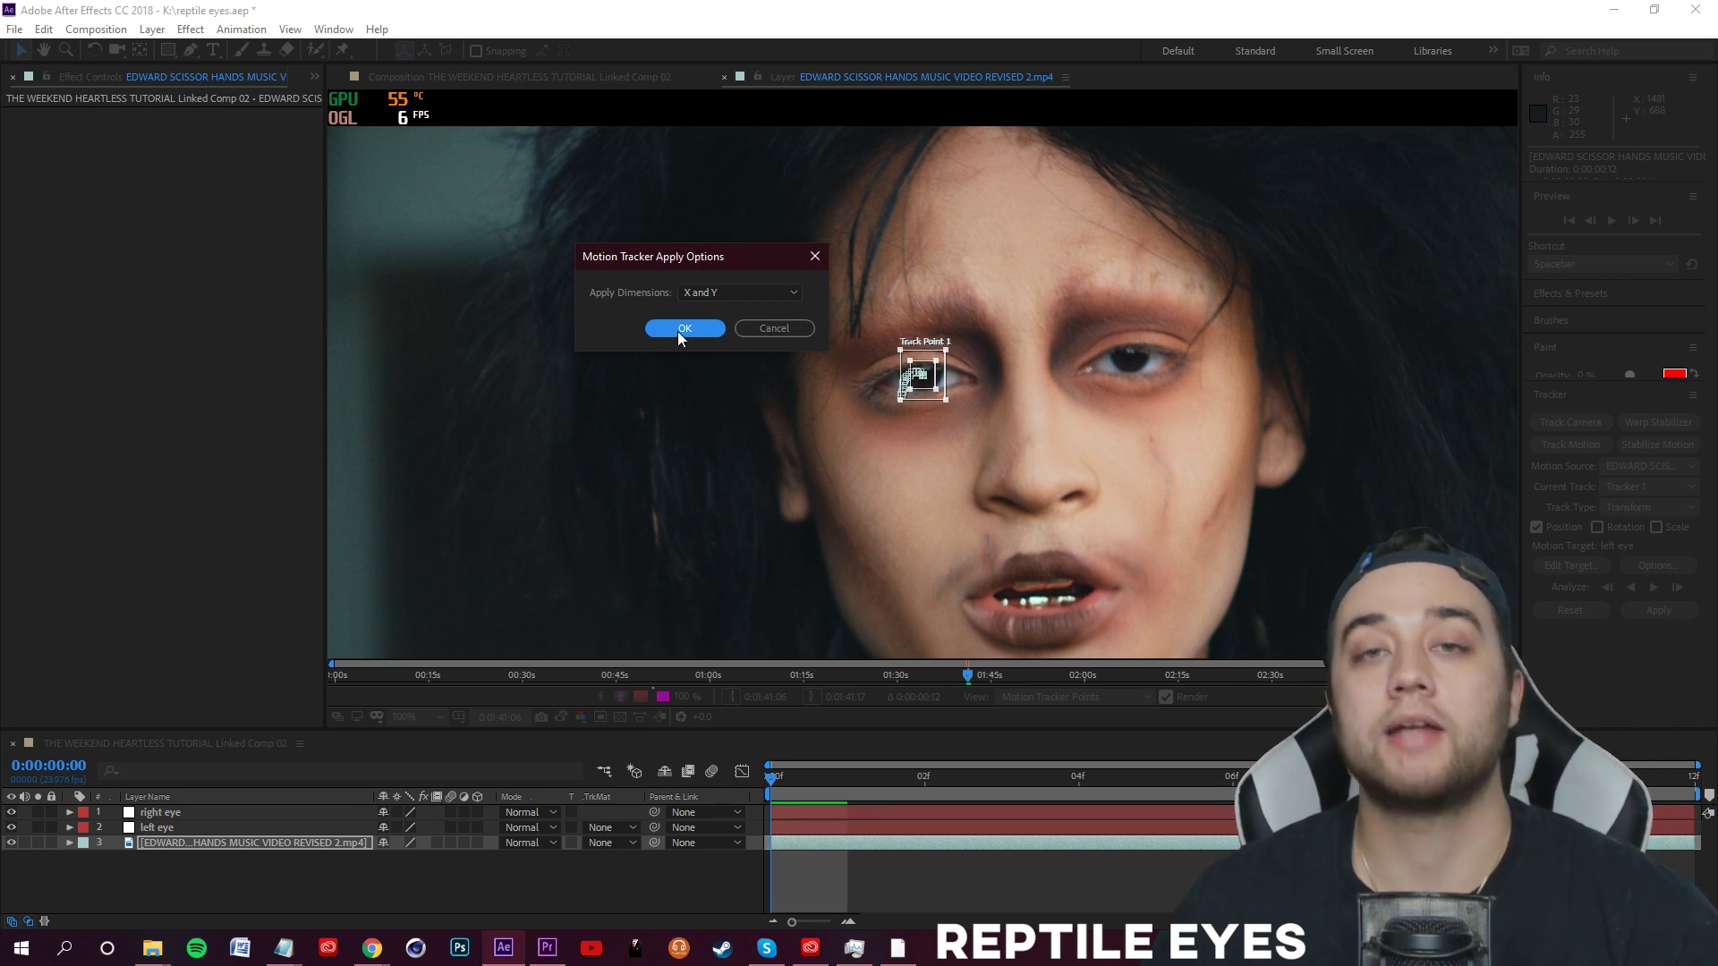
pyautogui.click(682, 328)
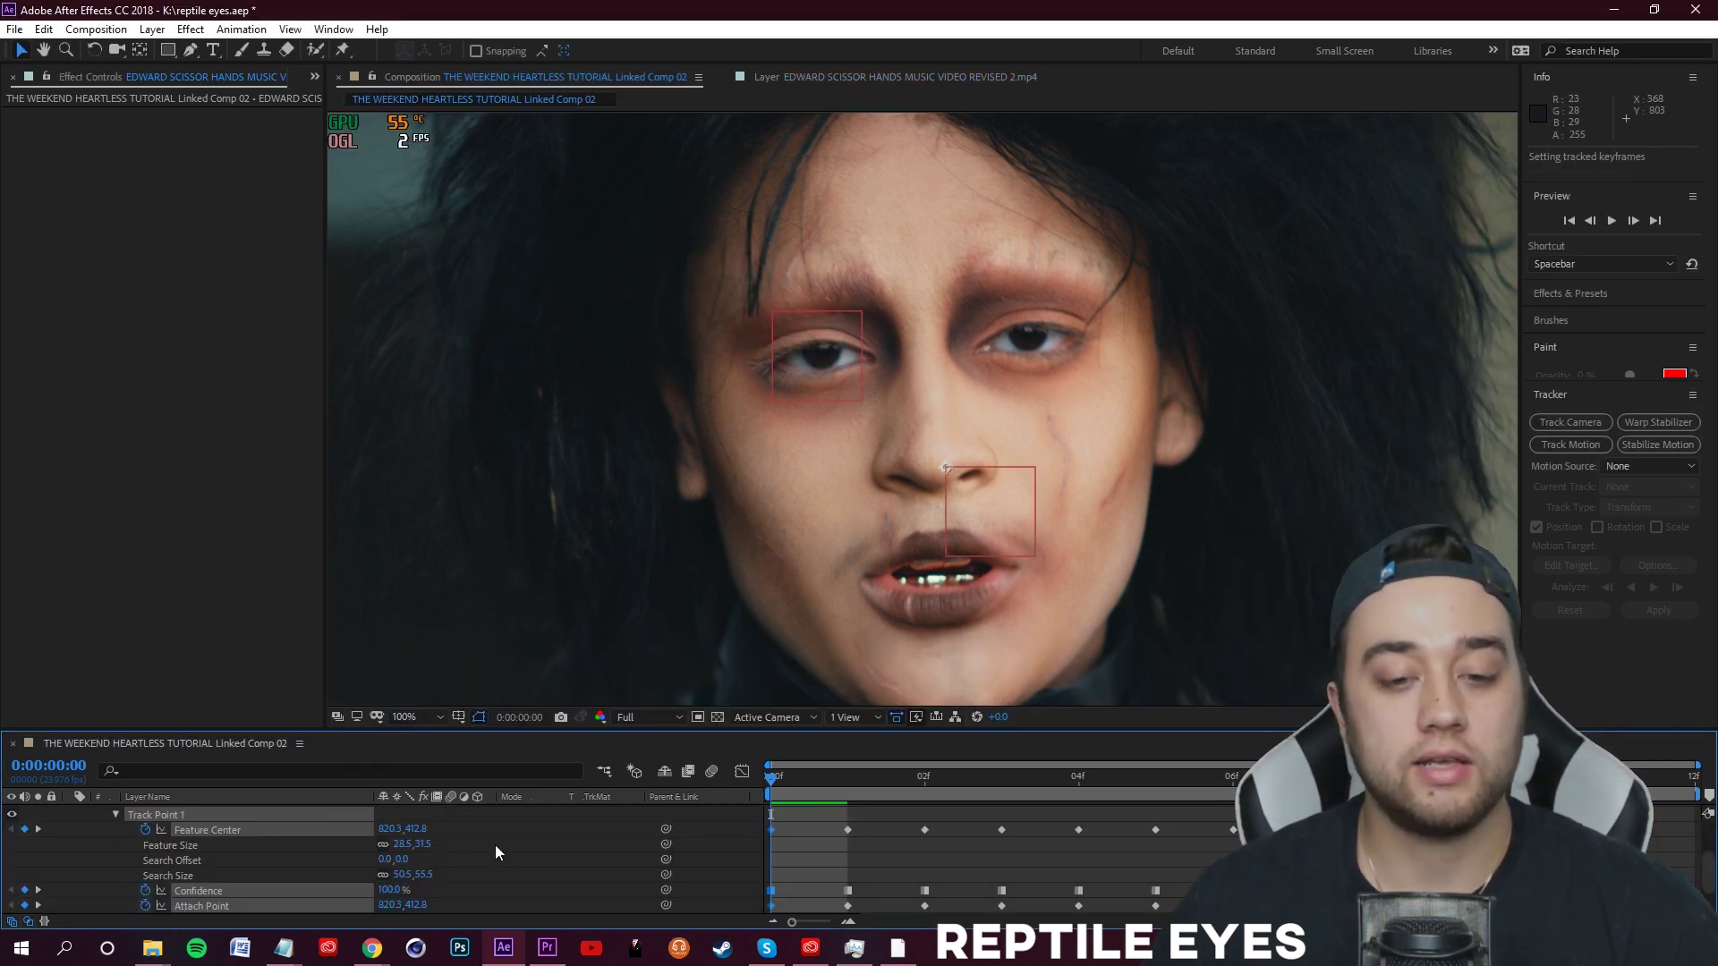
pyautogui.scroll(3, 24, 857)
pyautogui.click(68, 842)
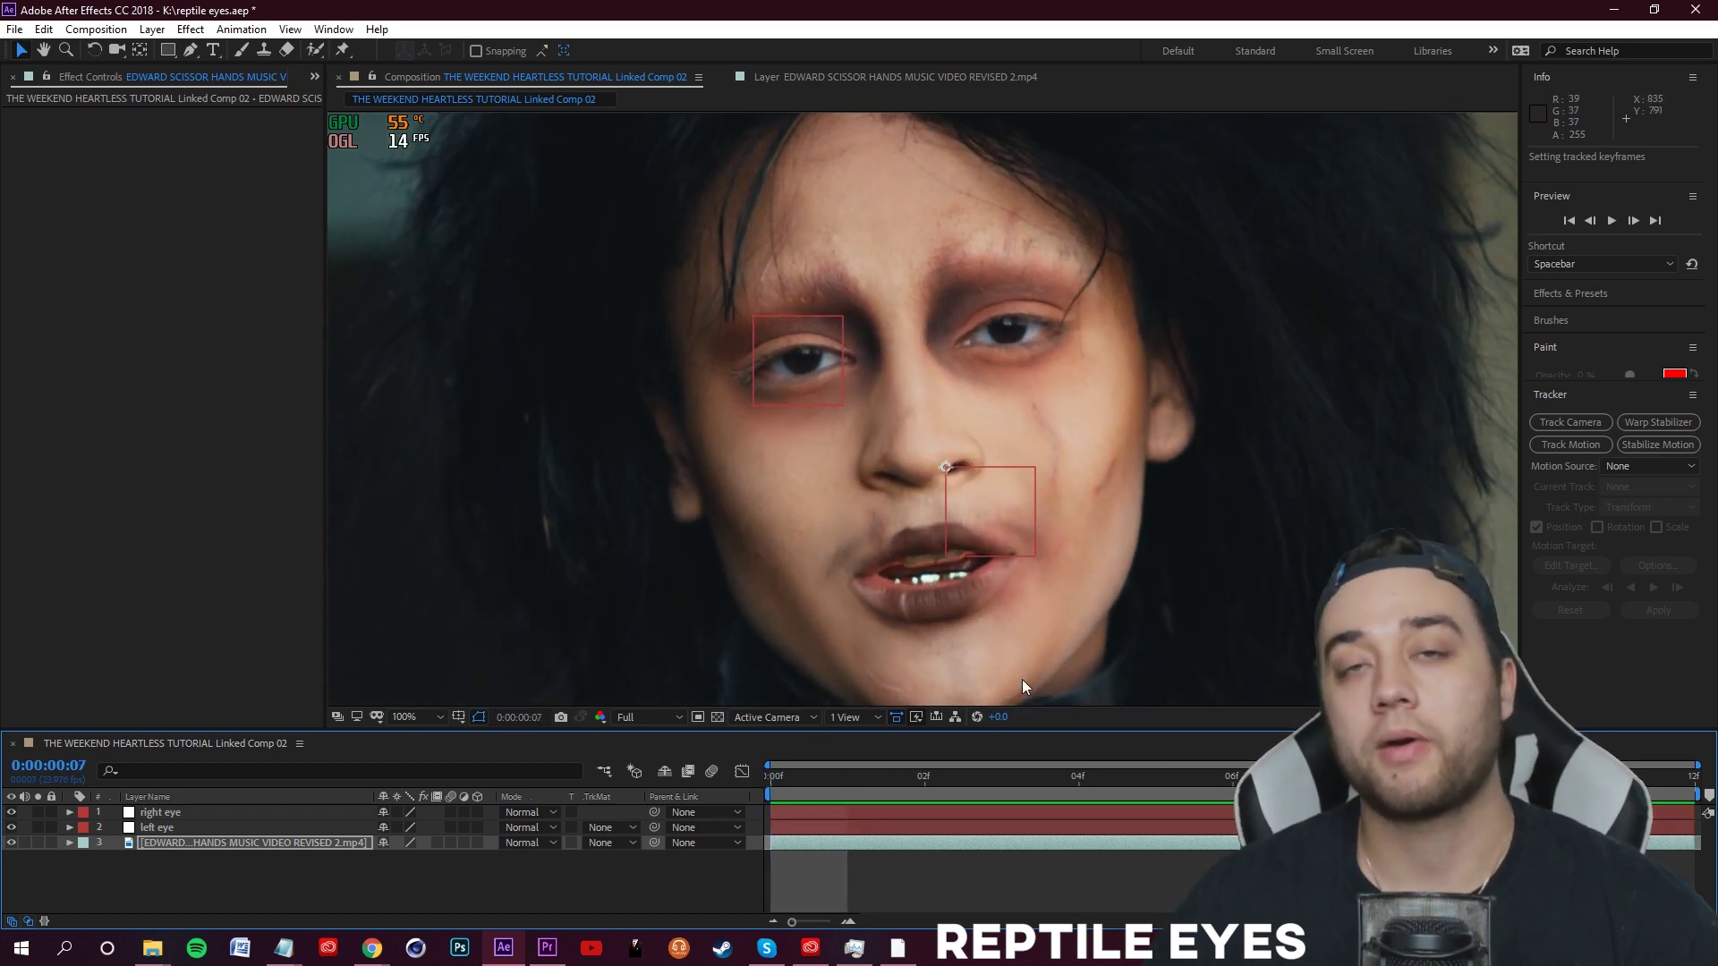
# - Scrub the clip to check that the left eye null follows the pupil, and inspect its Position keyframes
pyautogui.moveTo(1155, 778); pyautogui.dragTo(626, 658)
pyautogui.click(156, 829)
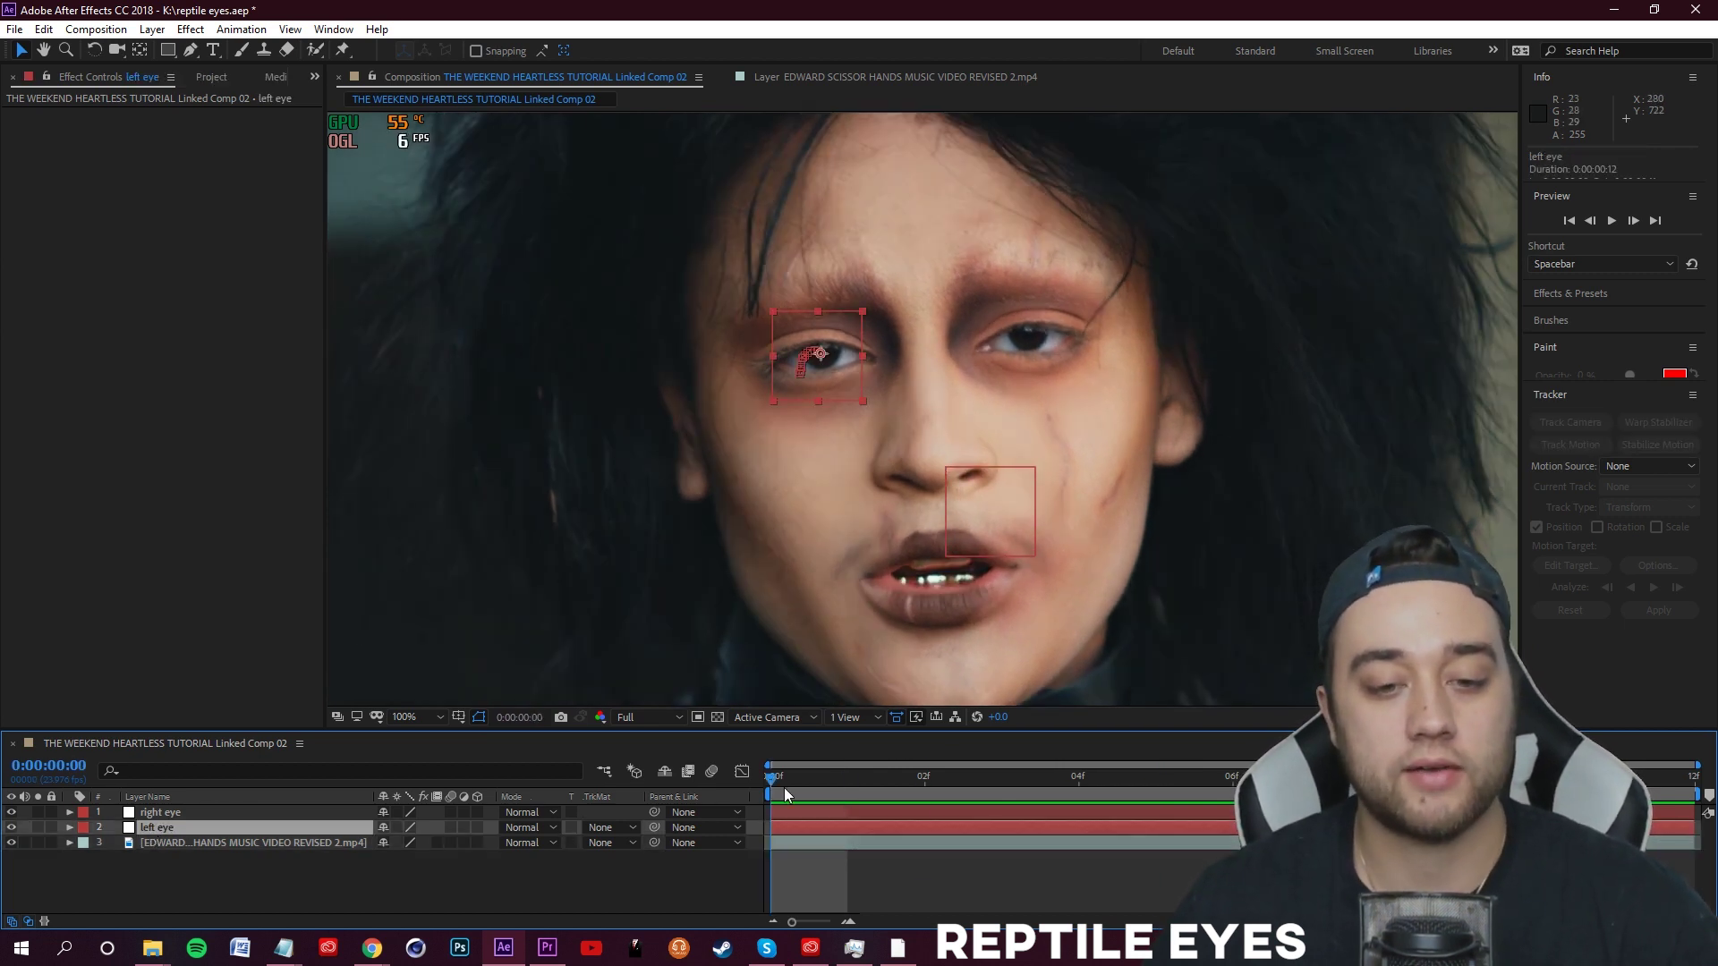
pyautogui.moveTo(788, 782); pyautogui.dragTo(625, 793)
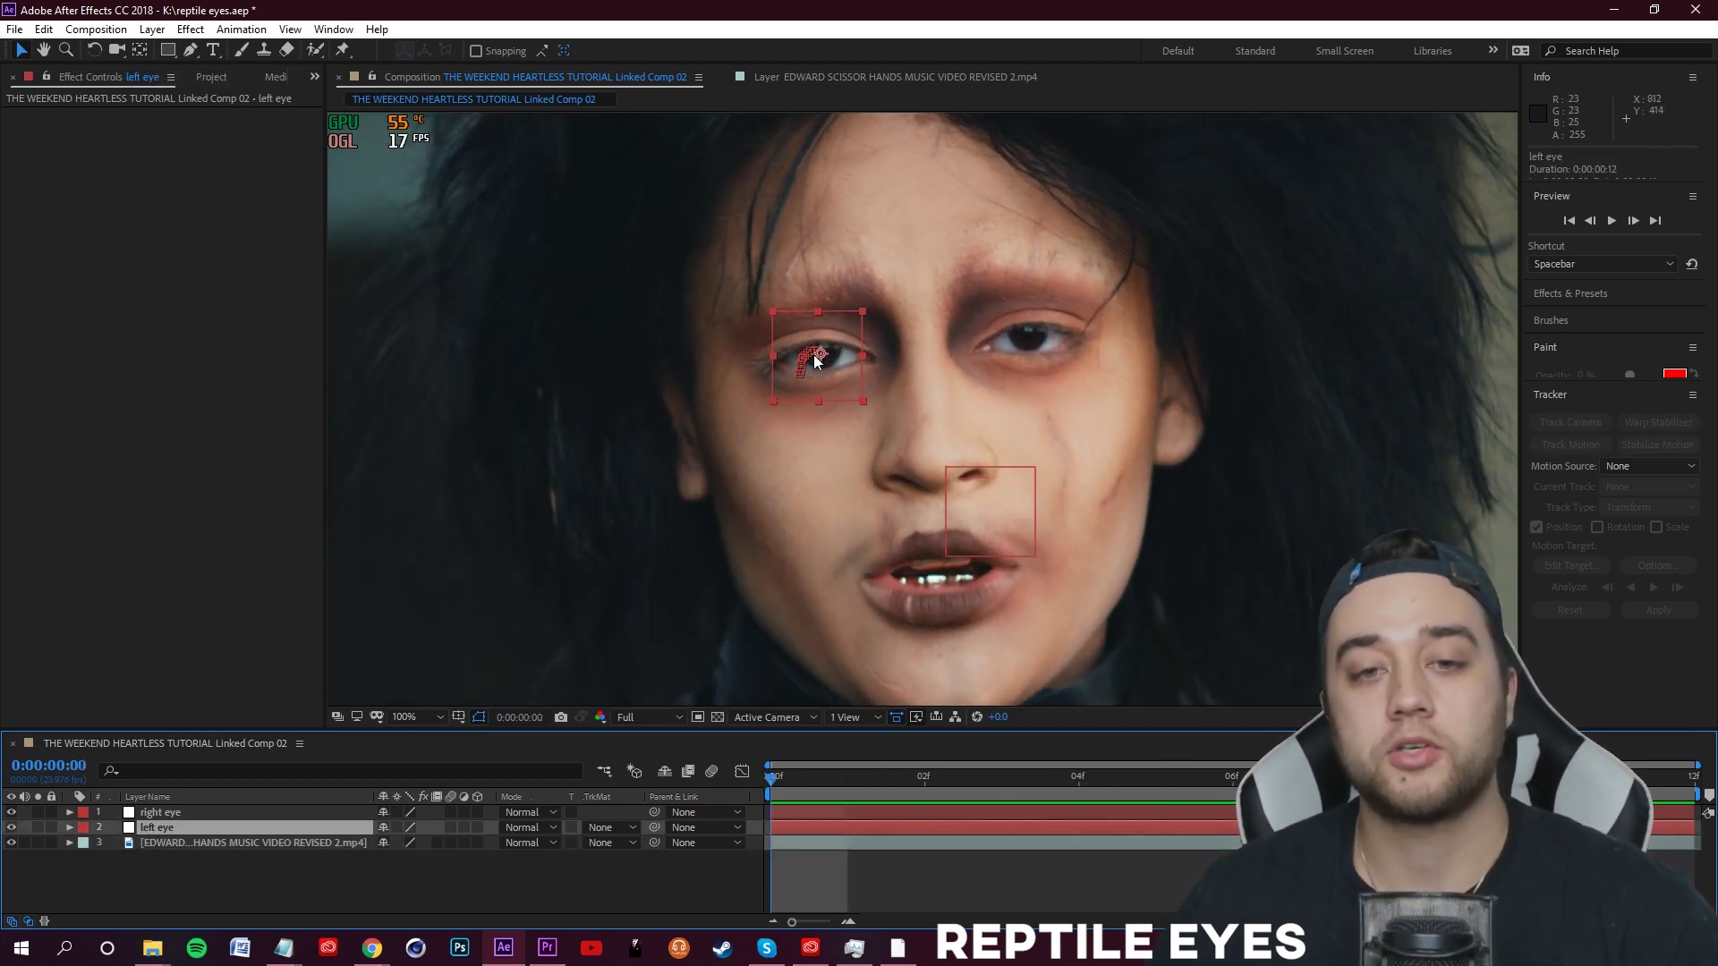
pyautogui.click(70, 829)
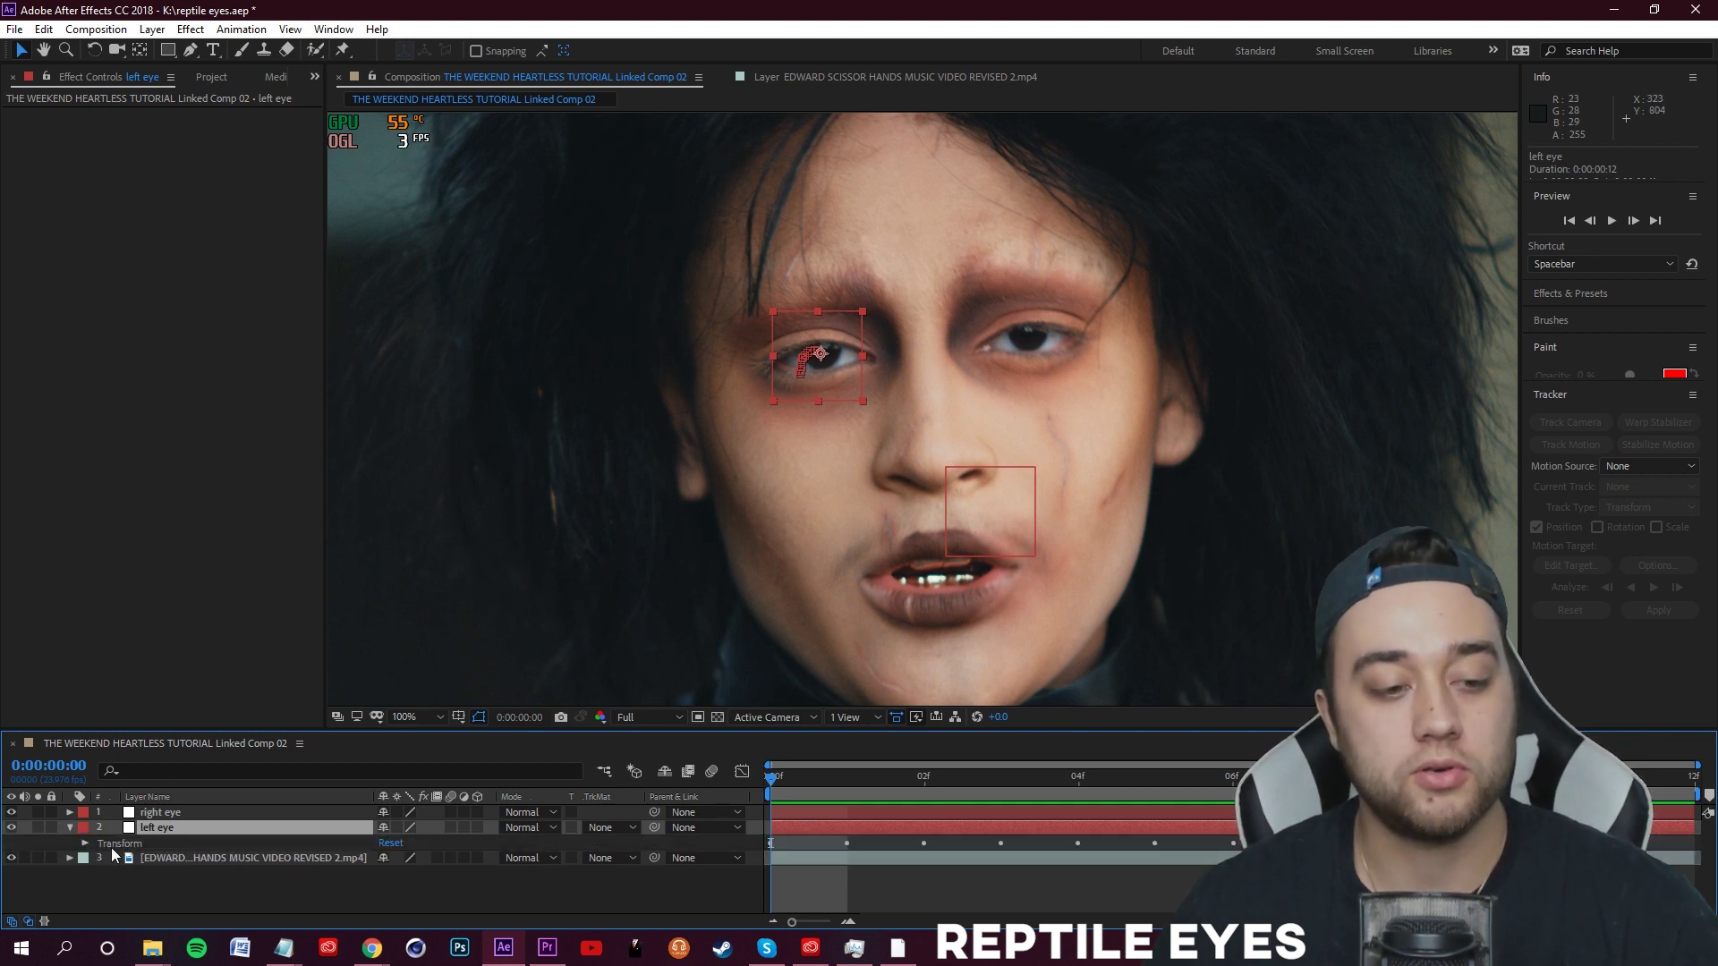
pyautogui.click(85, 844)
pyautogui.scroll(-1, 892, 895)
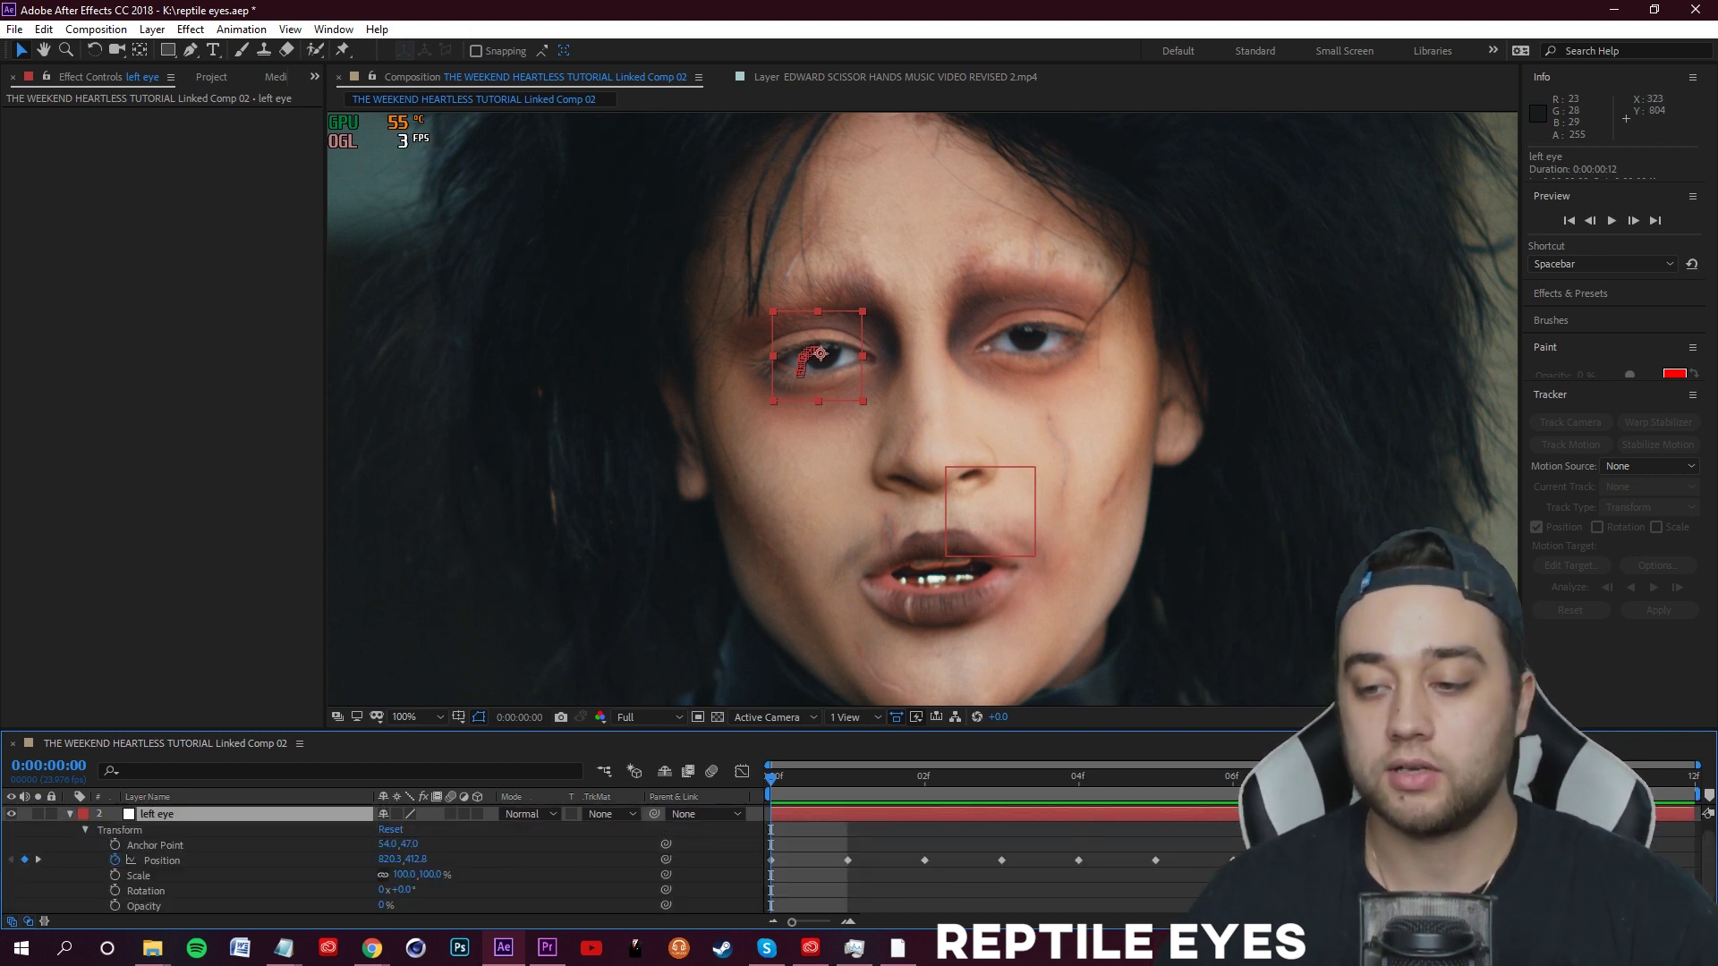
pyautogui.click(71, 814)
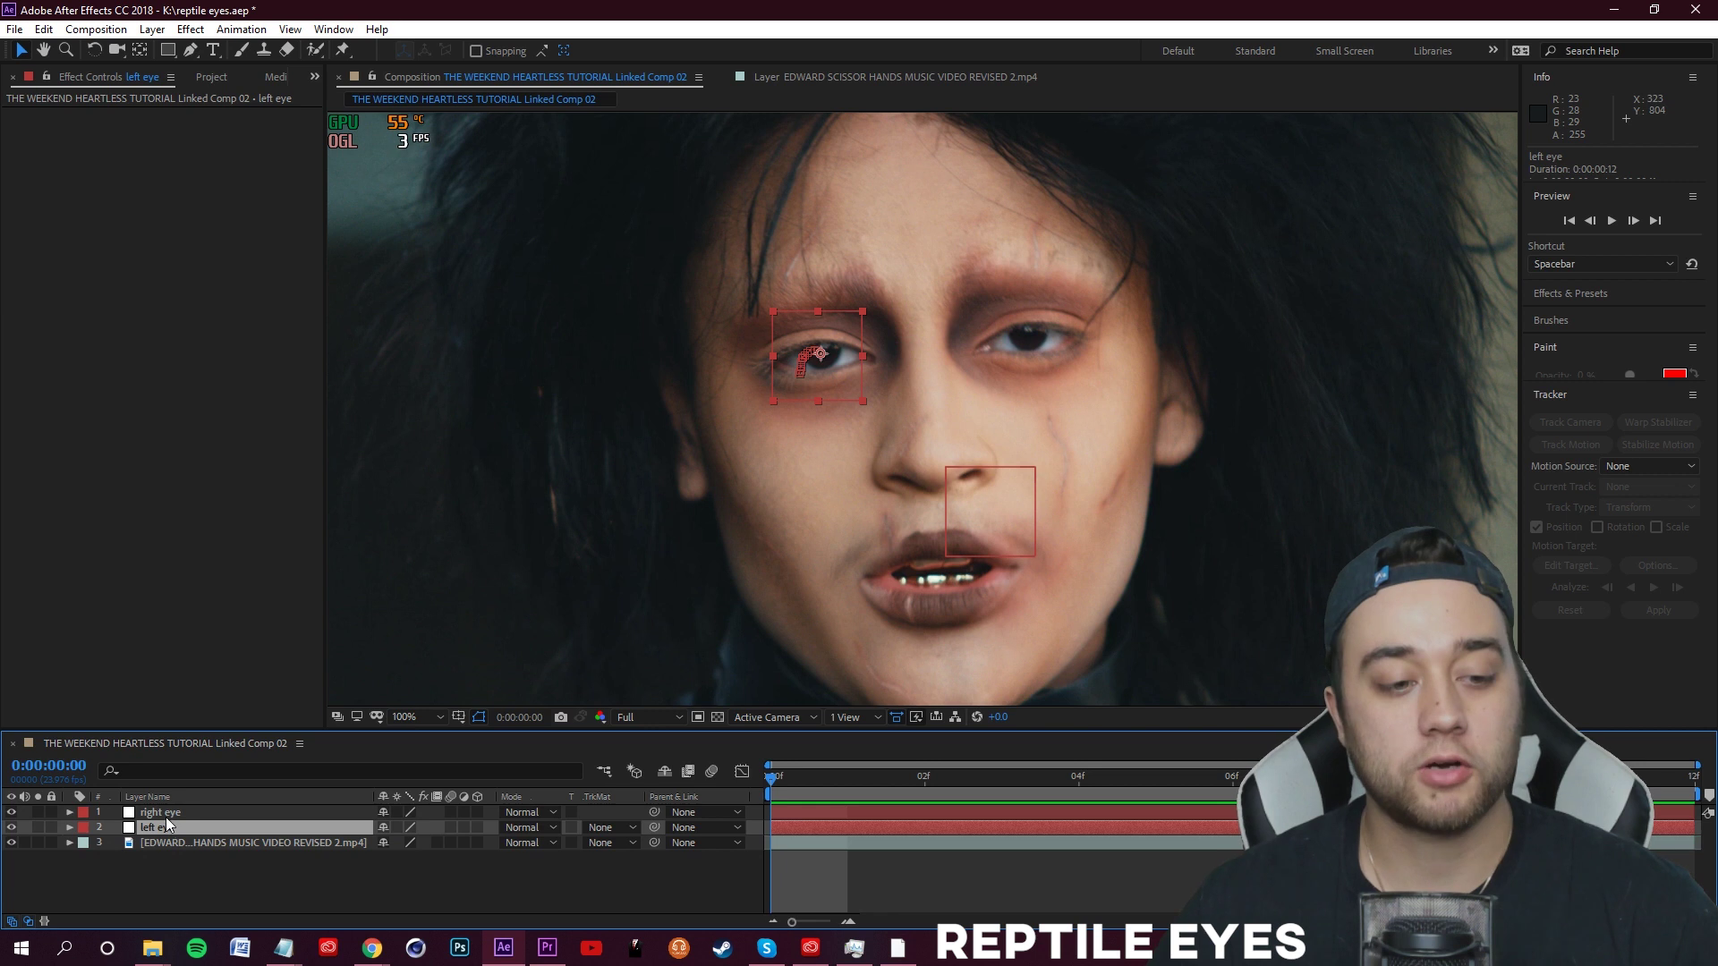
# - Move the right eye null over the right eye and center its anchor point on the pupil
pyautogui.click(166, 817)
pyautogui.click(179, 843)
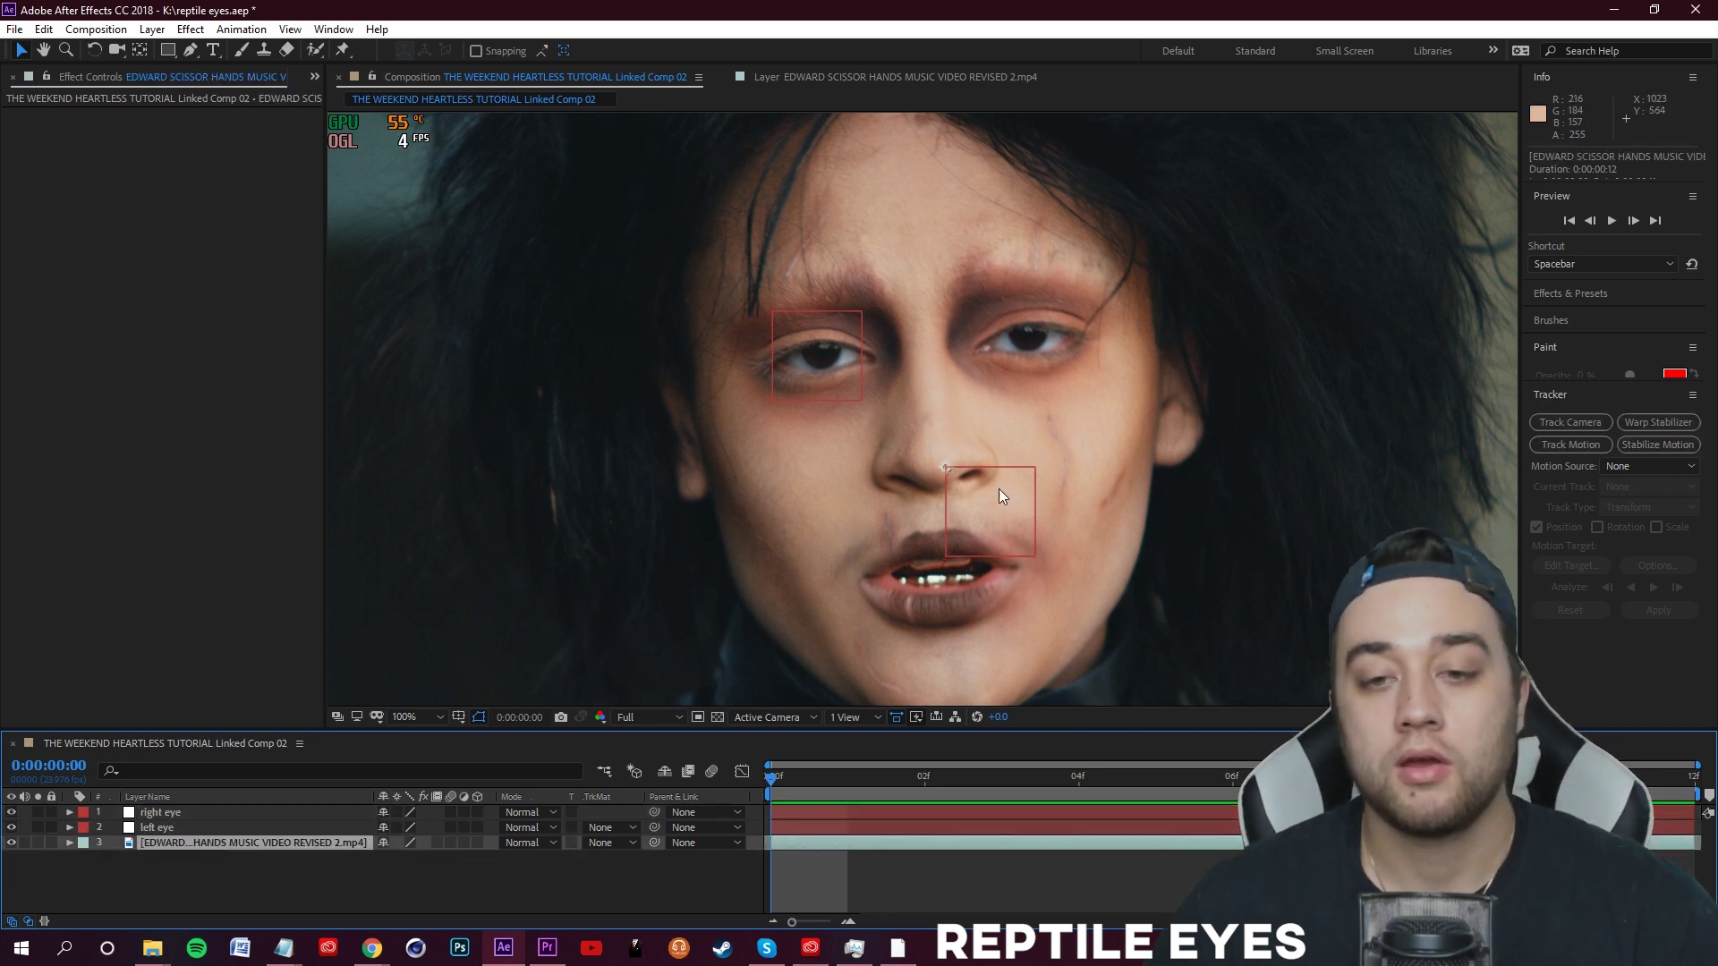
pyautogui.click(163, 813)
pyautogui.press('Return')
pyautogui.moveTo(984, 535); pyautogui.dragTo(1029, 358)
pyautogui.press('y')
pyautogui.moveTo(983, 289); pyautogui.dragTo(1029, 338)
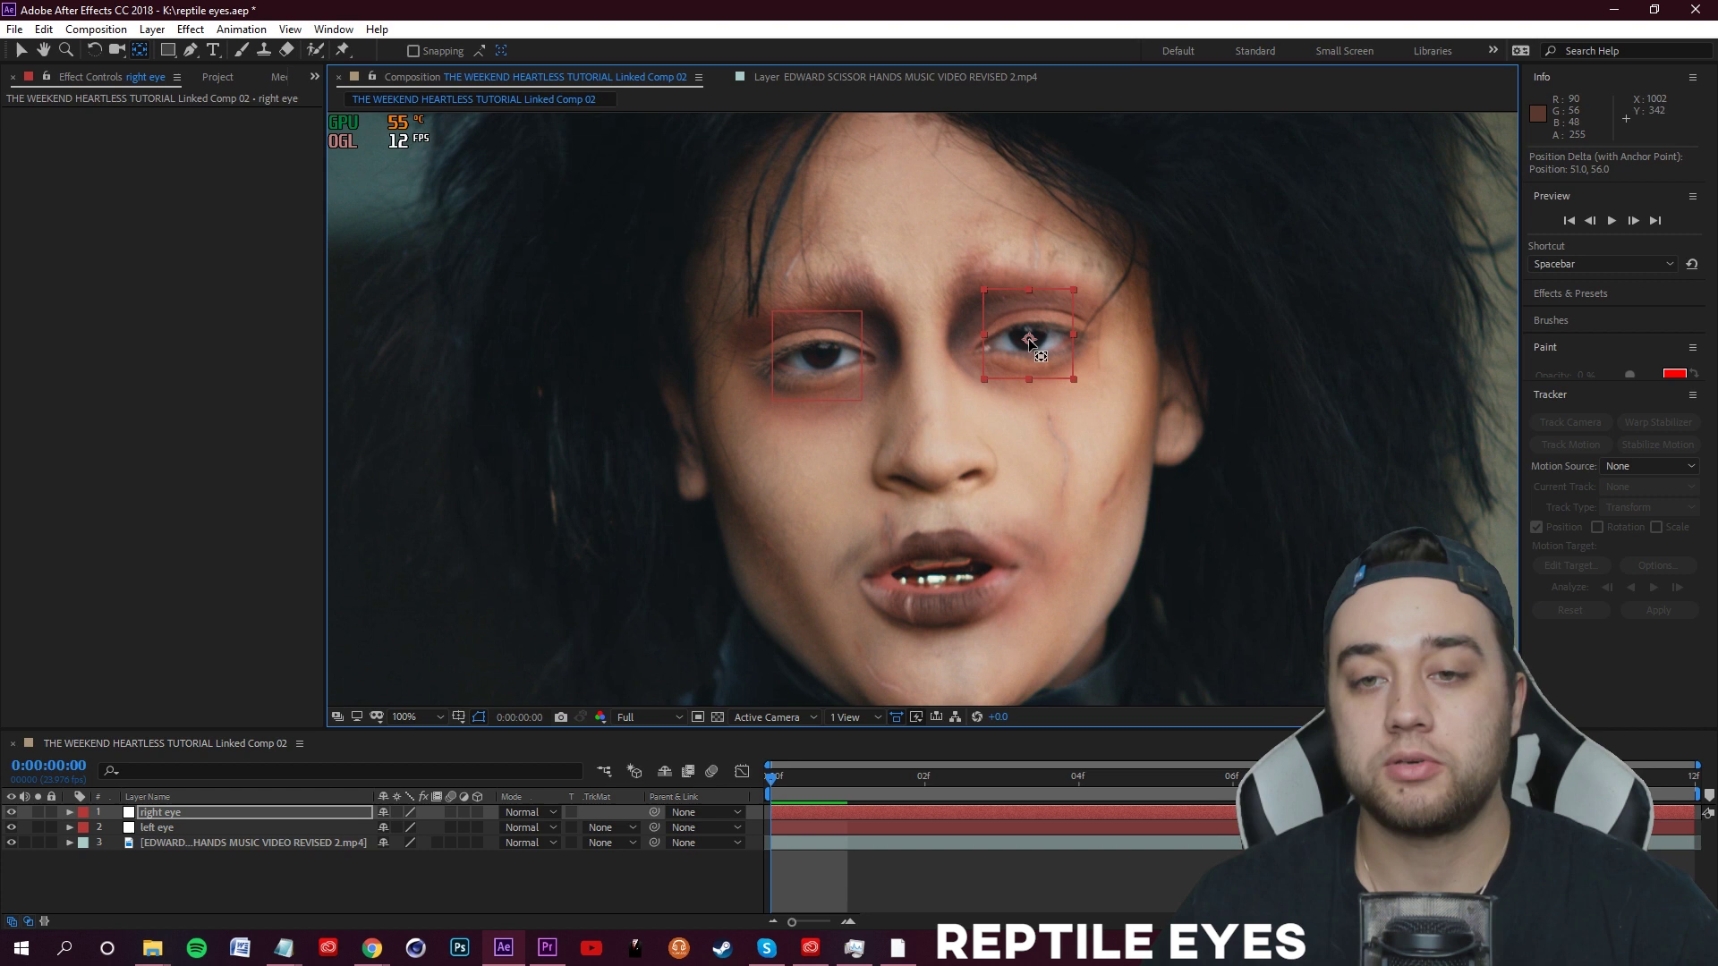
pyautogui.click(21, 51)
pyautogui.moveTo(1055, 298); pyautogui.dragTo(1055, 301)
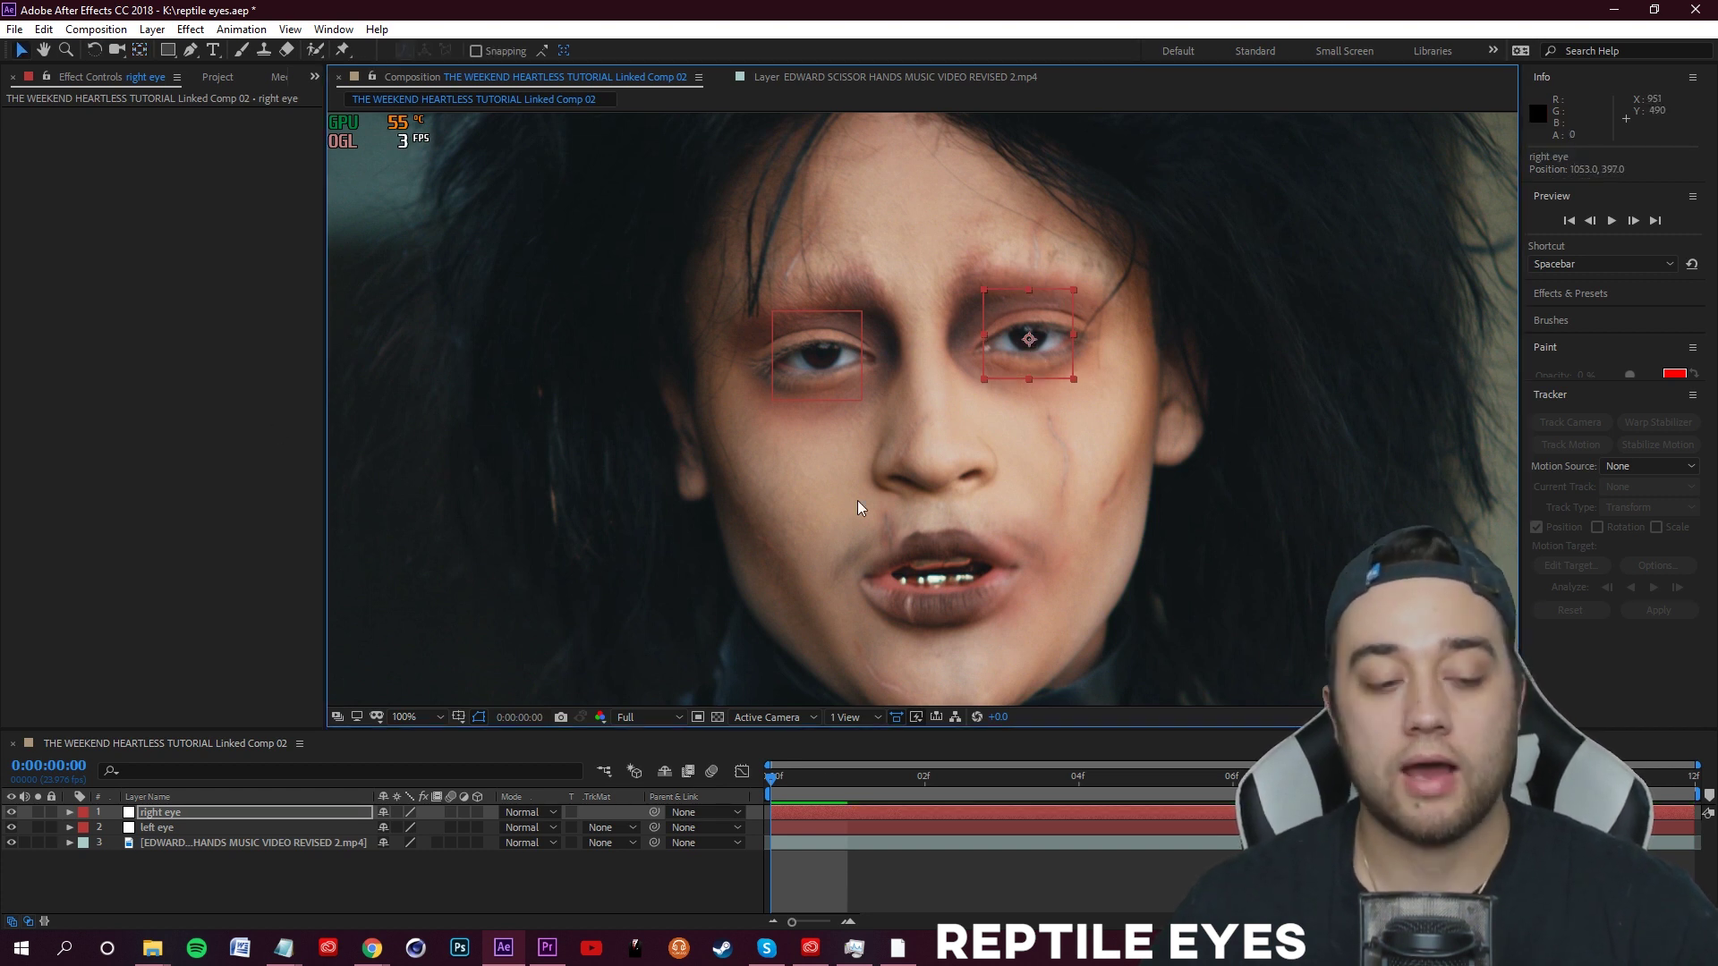
# - Open the Edward Scissorhands footage in its layer view and add a second motion tracker to it
pyautogui.click(194, 843)
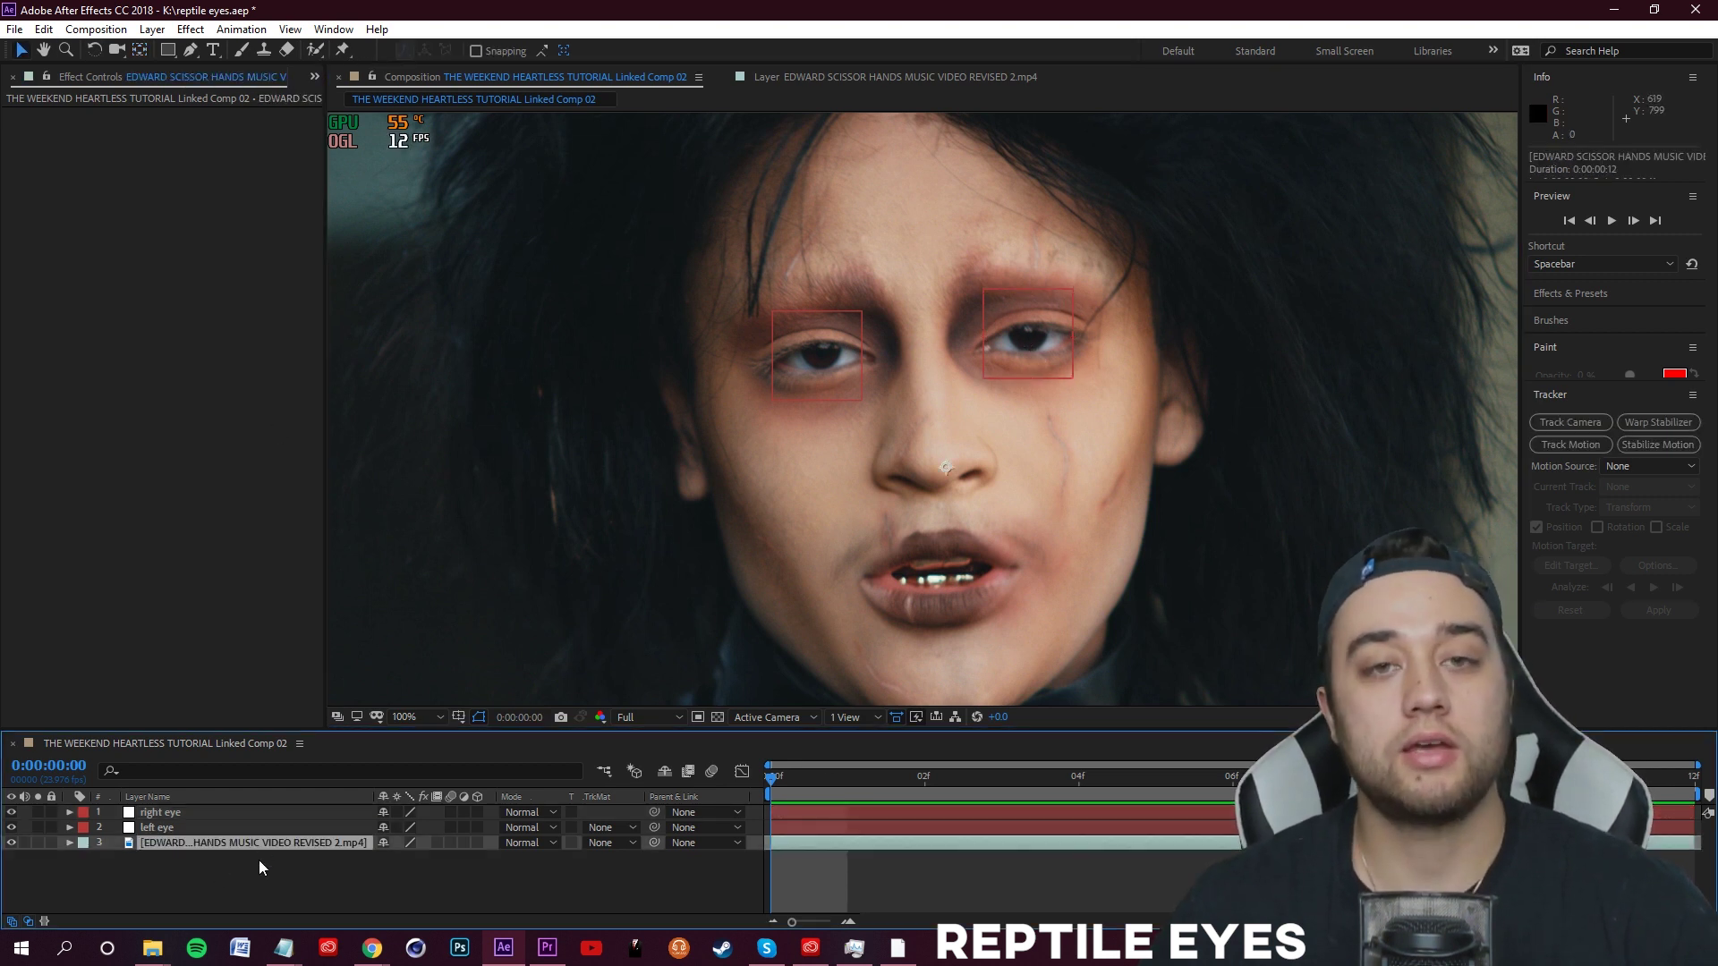
pyautogui.doubleClick(189, 847)
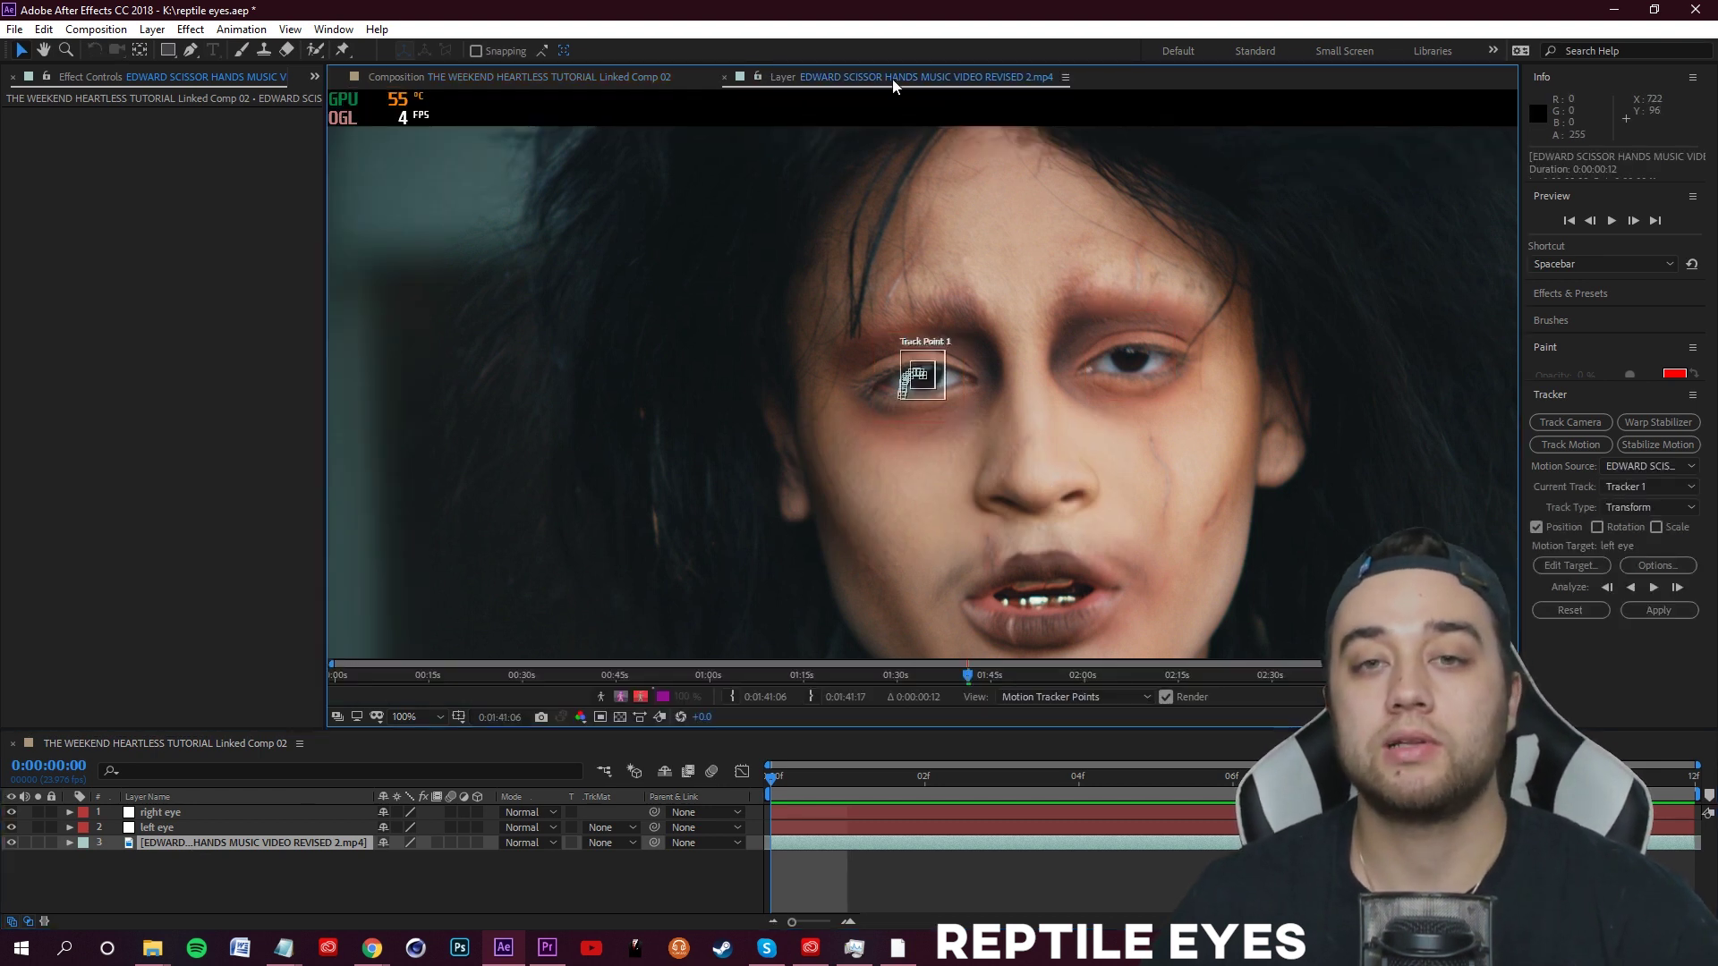
pyautogui.rightClick(197, 846)
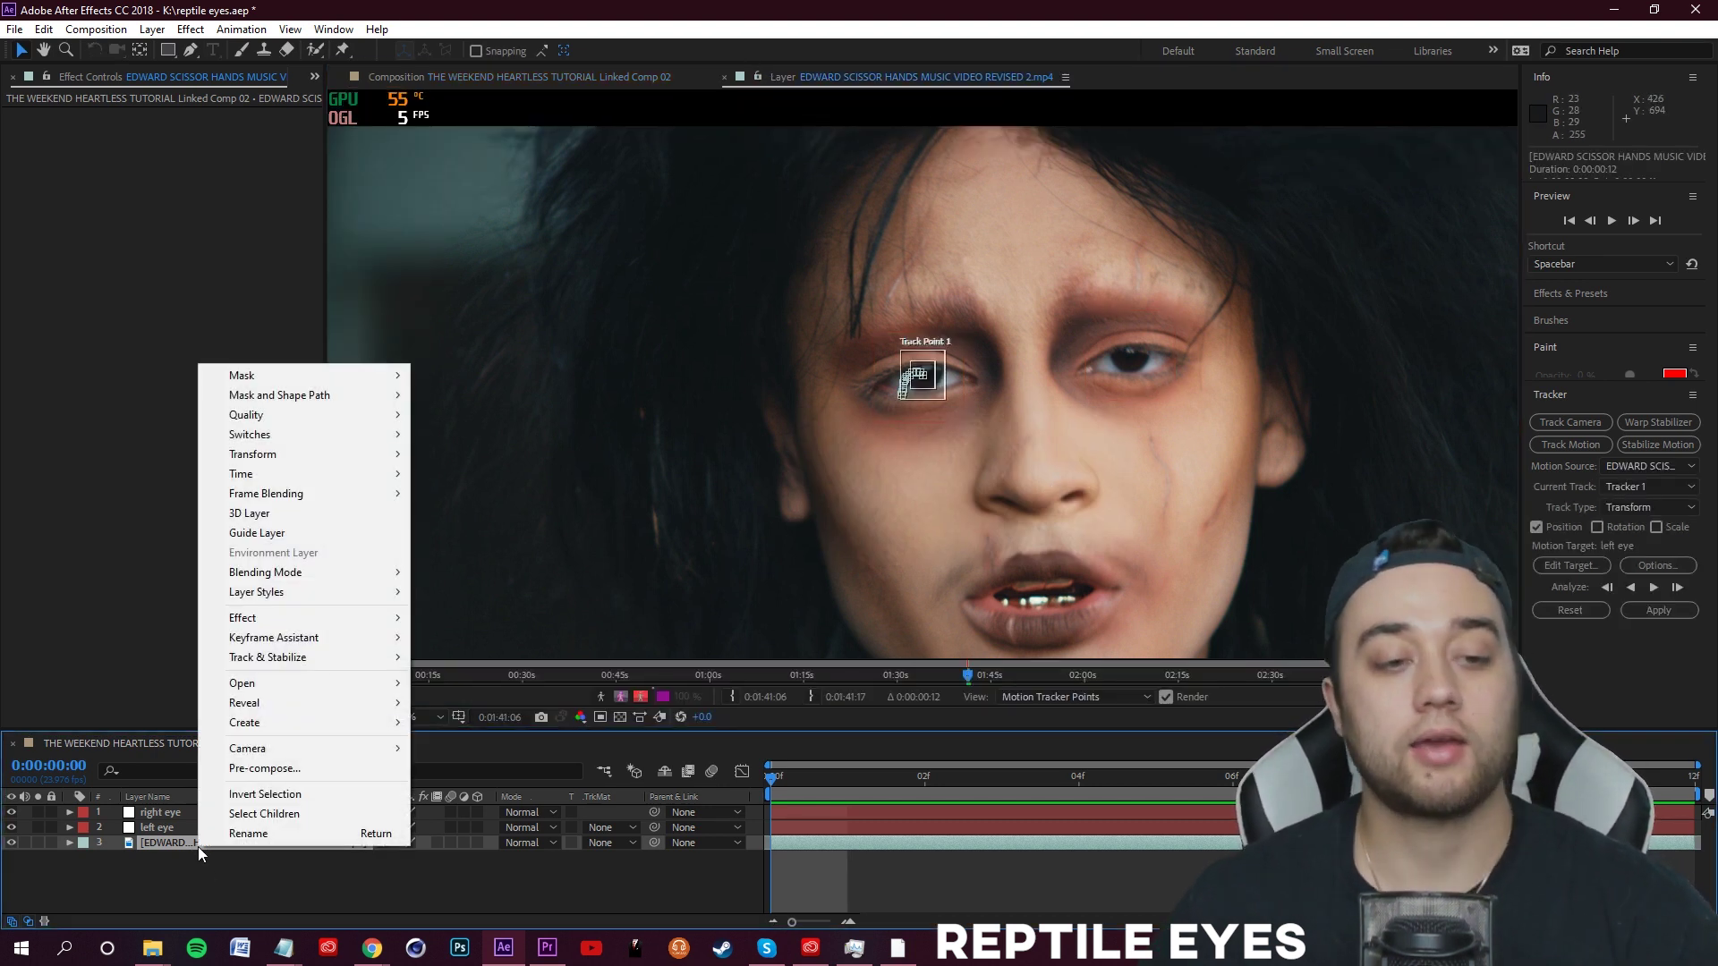
pyautogui.moveTo(304, 656)
pyautogui.click(491, 699)
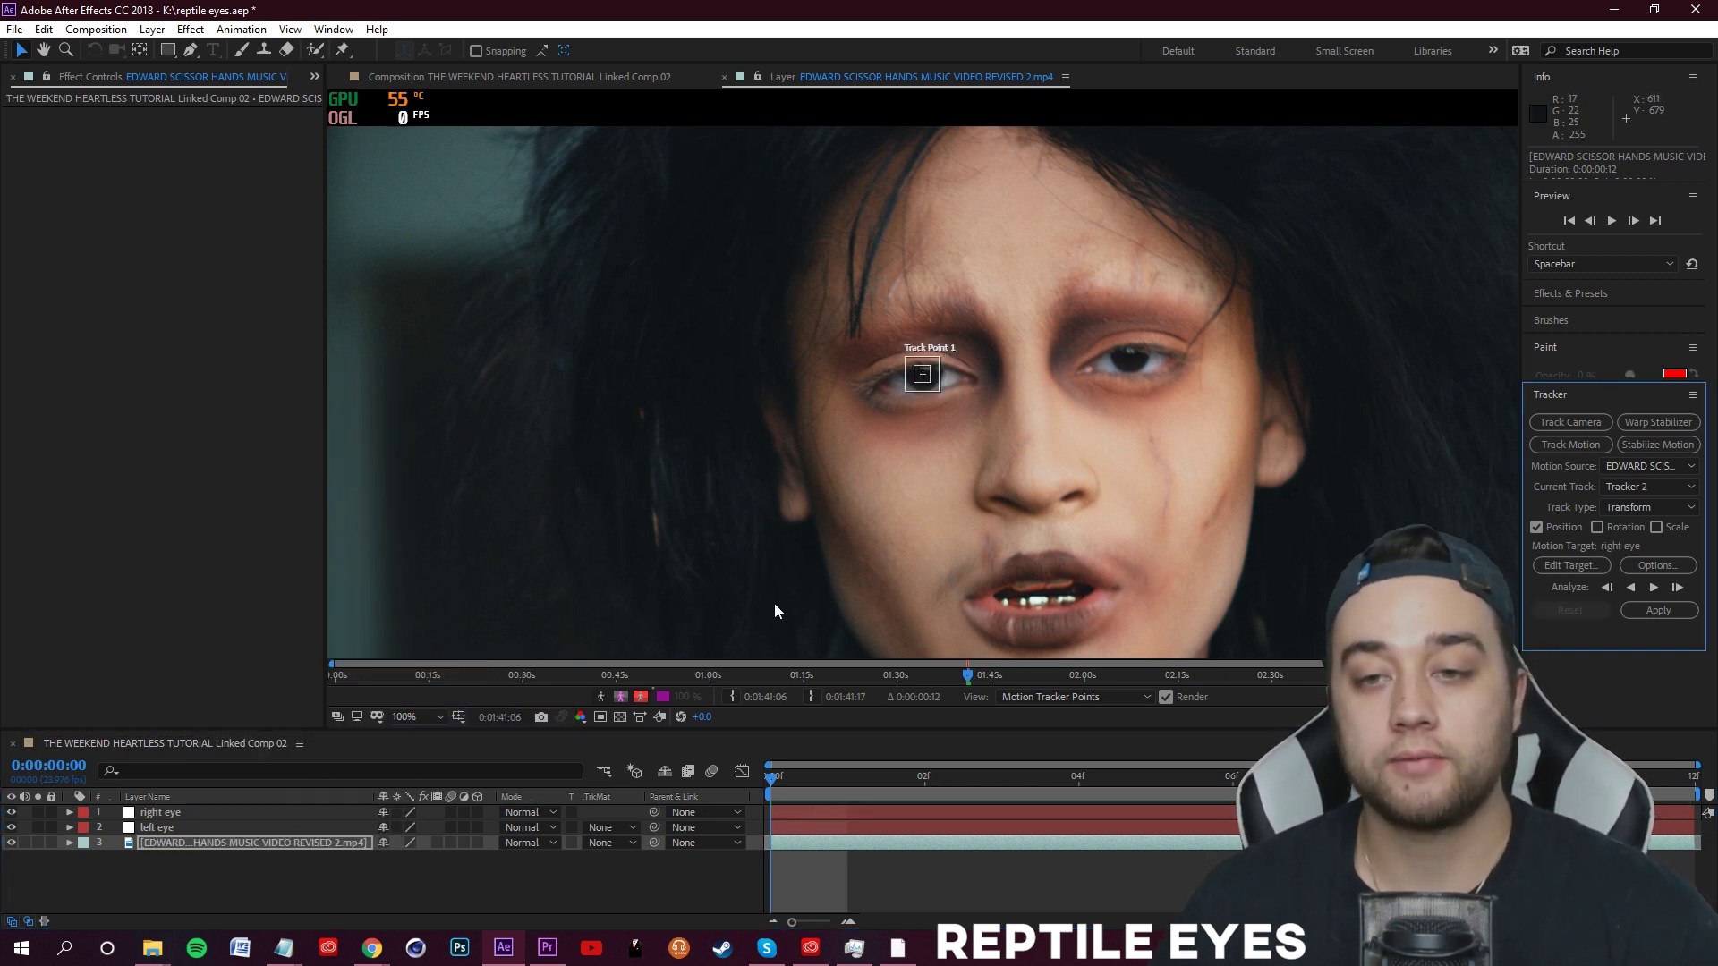
# - Place the new tracker's track point on the pupil of the right eye
pyautogui.scroll(1, 938, 369)
pyautogui.moveTo(938, 370); pyautogui.dragTo(1363, 350)
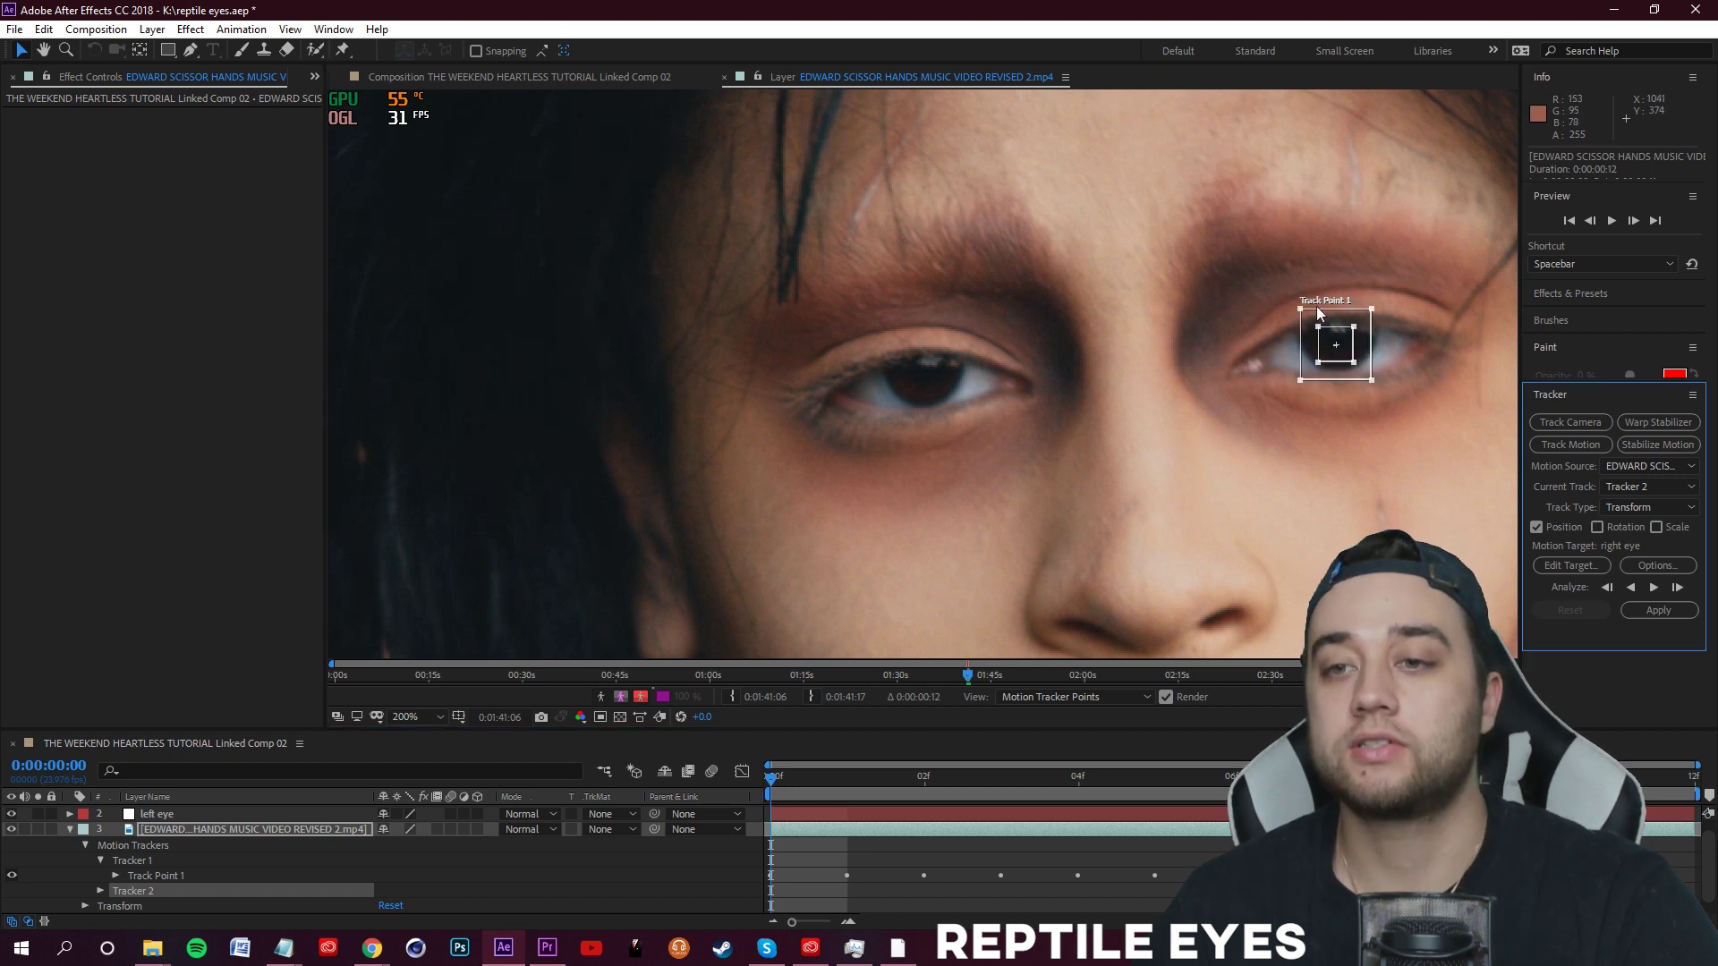
pyautogui.click(85, 844)
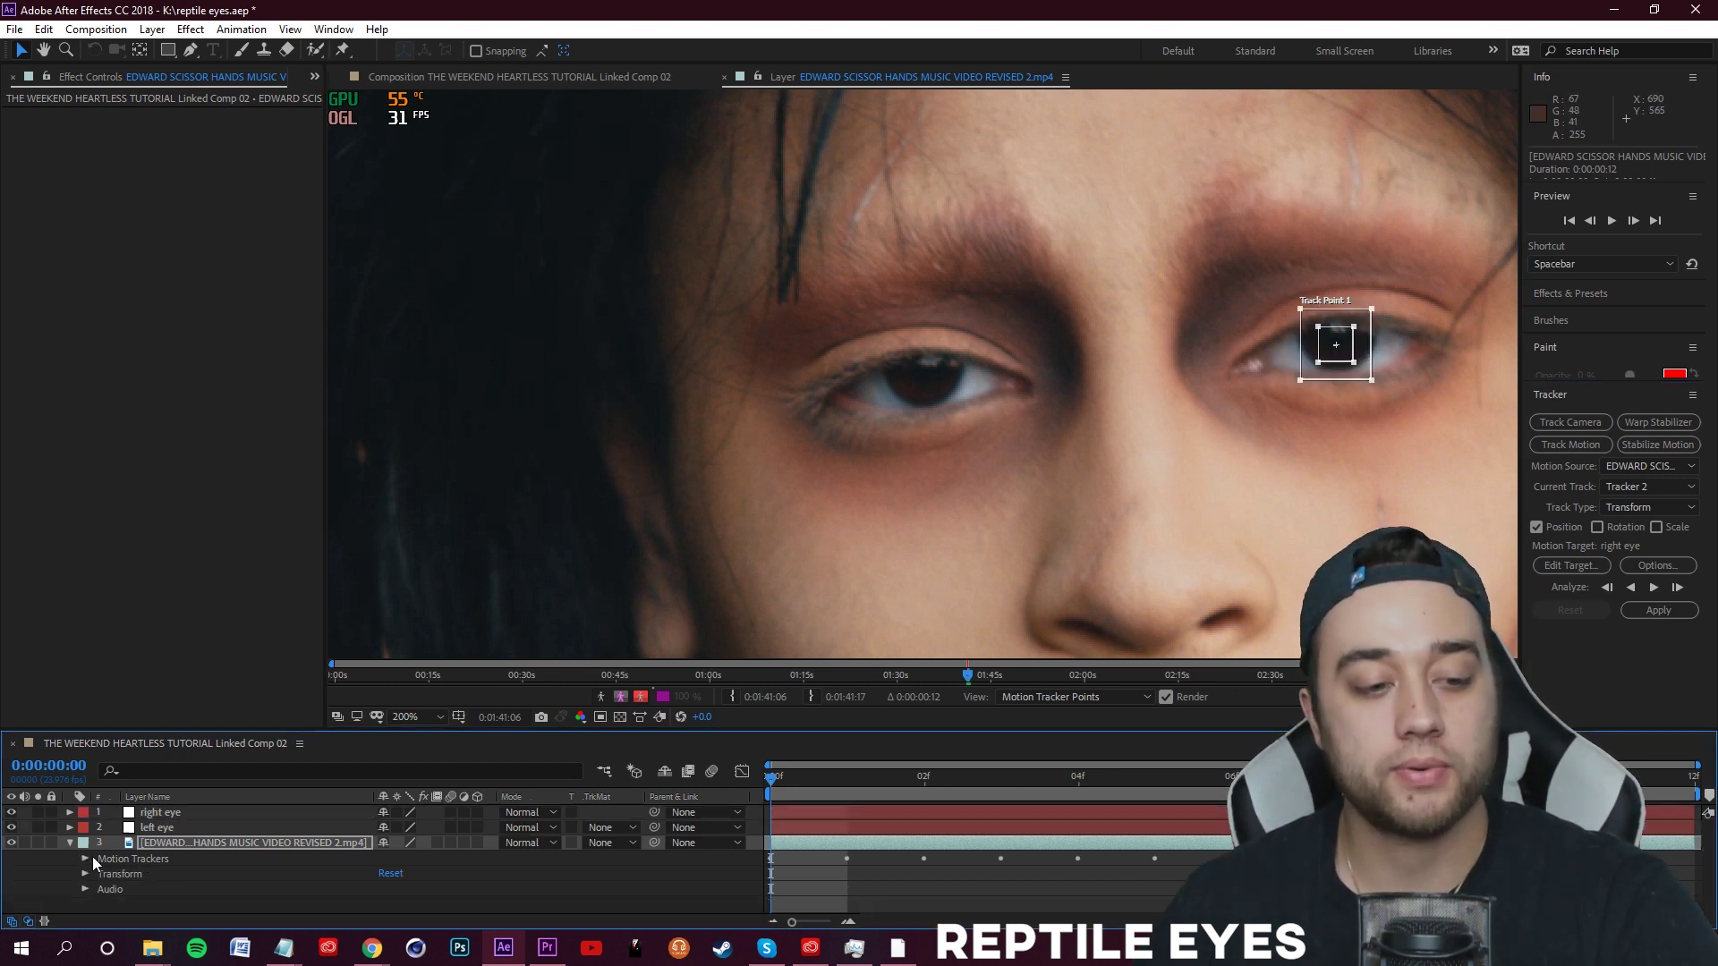
pyautogui.click(84, 859)
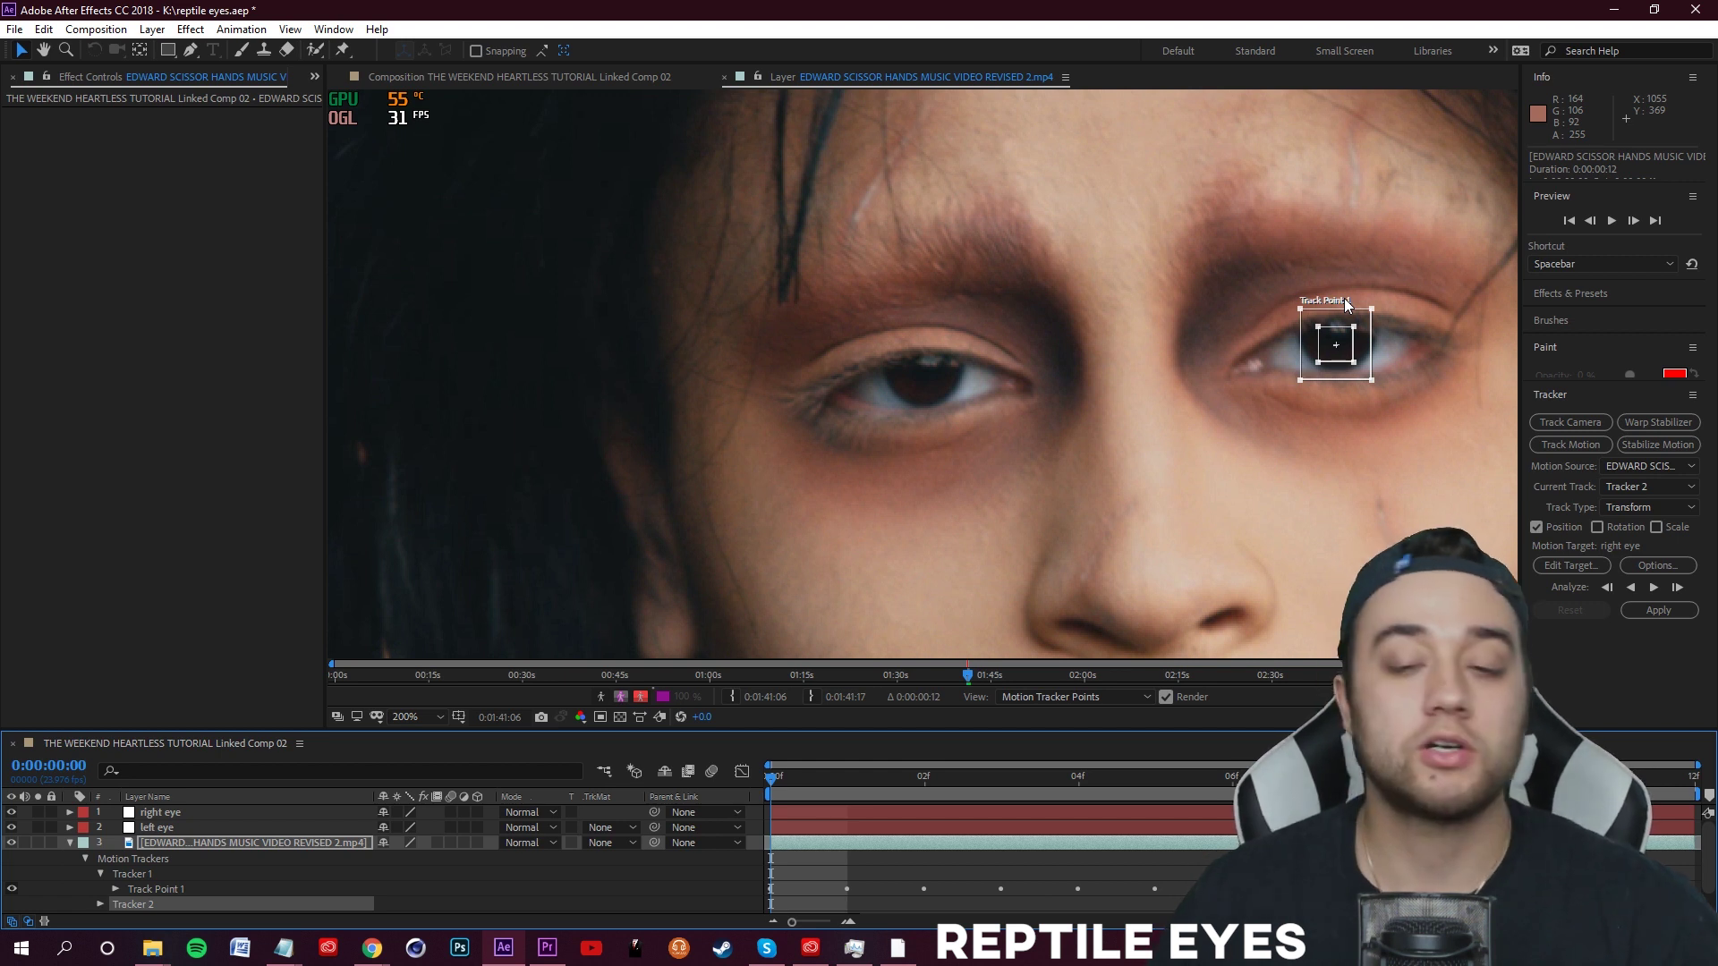
pyautogui.moveTo(1369, 353); pyautogui.dragTo(1372, 348)
pyautogui.click(1557, 598)
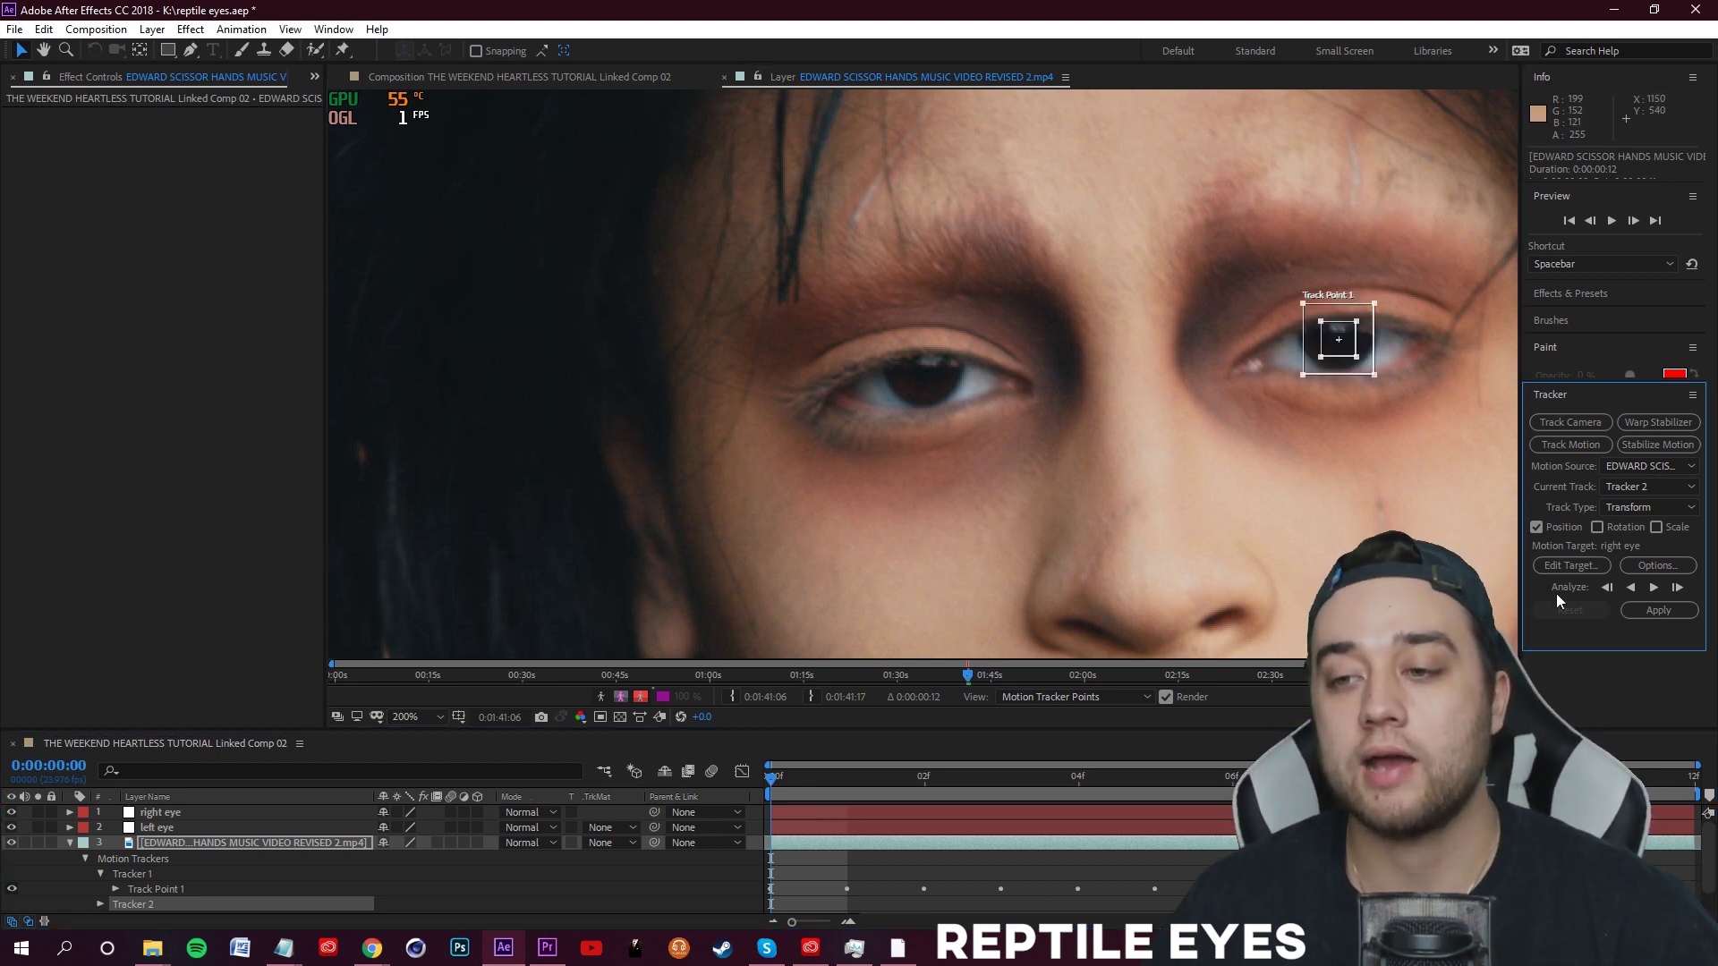
pyautogui.click(1588, 562)
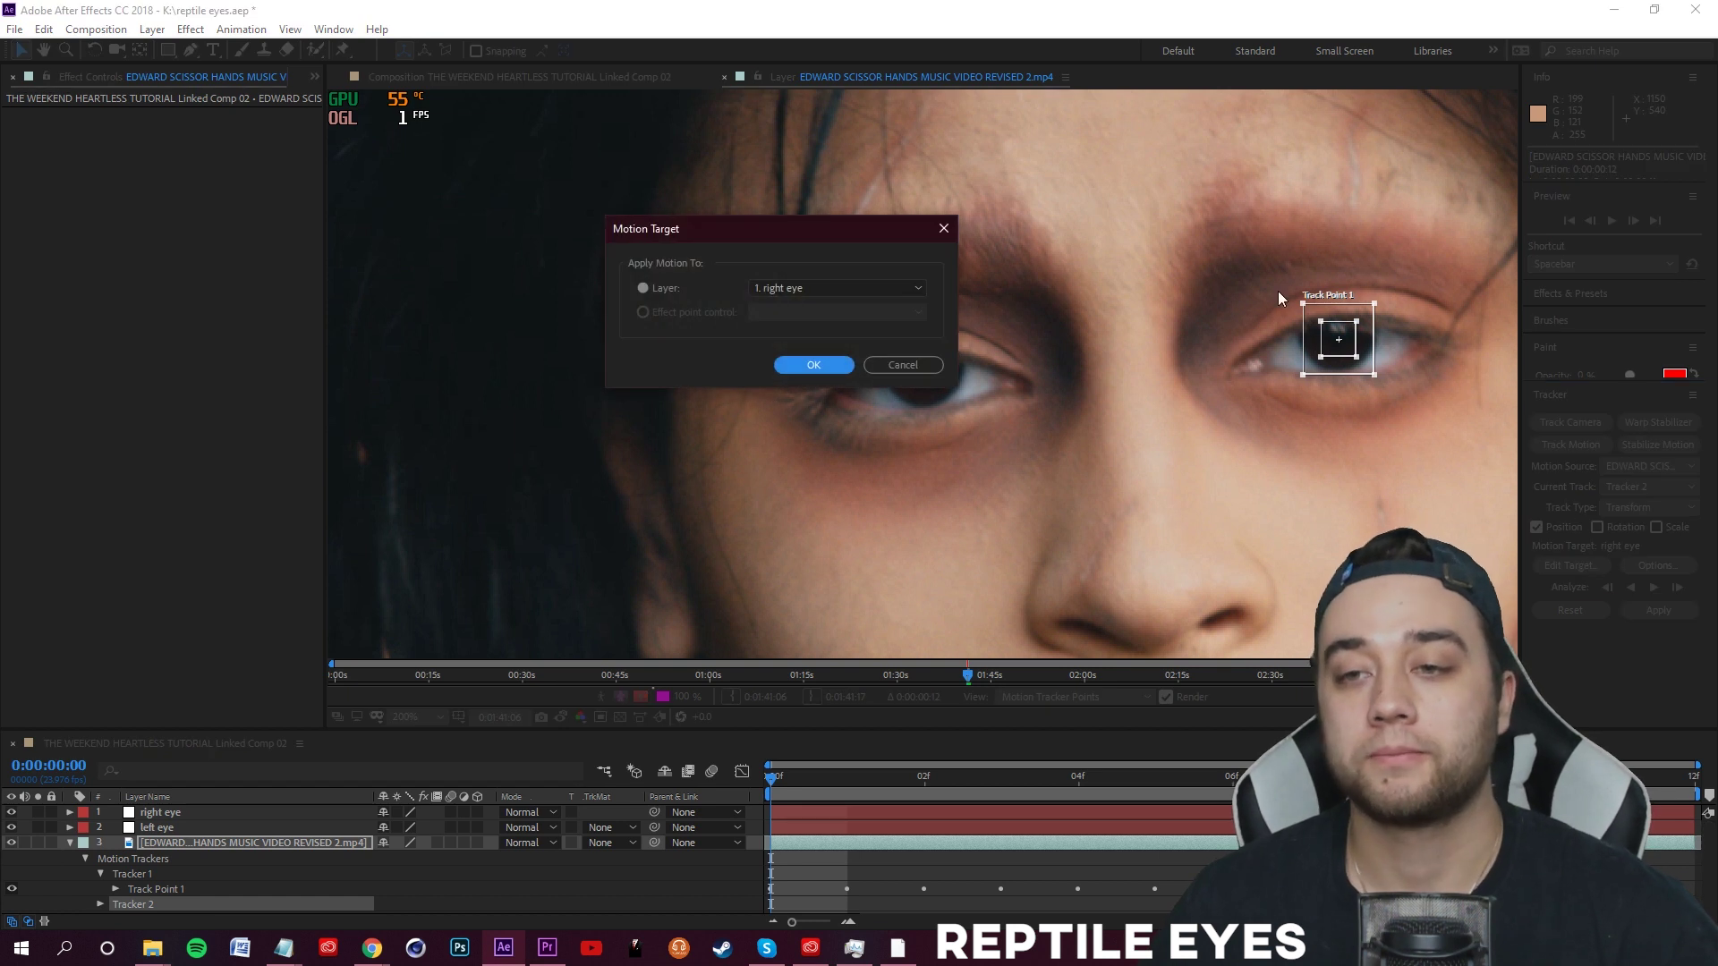
pyautogui.click(934, 368)
# - Enlarge the track point's feature box around the right pupil and its search box around the eye
pyautogui.scroll(1, 1475, 320)
pyautogui.moveTo(957, 344); pyautogui.dragTo(964, 325)
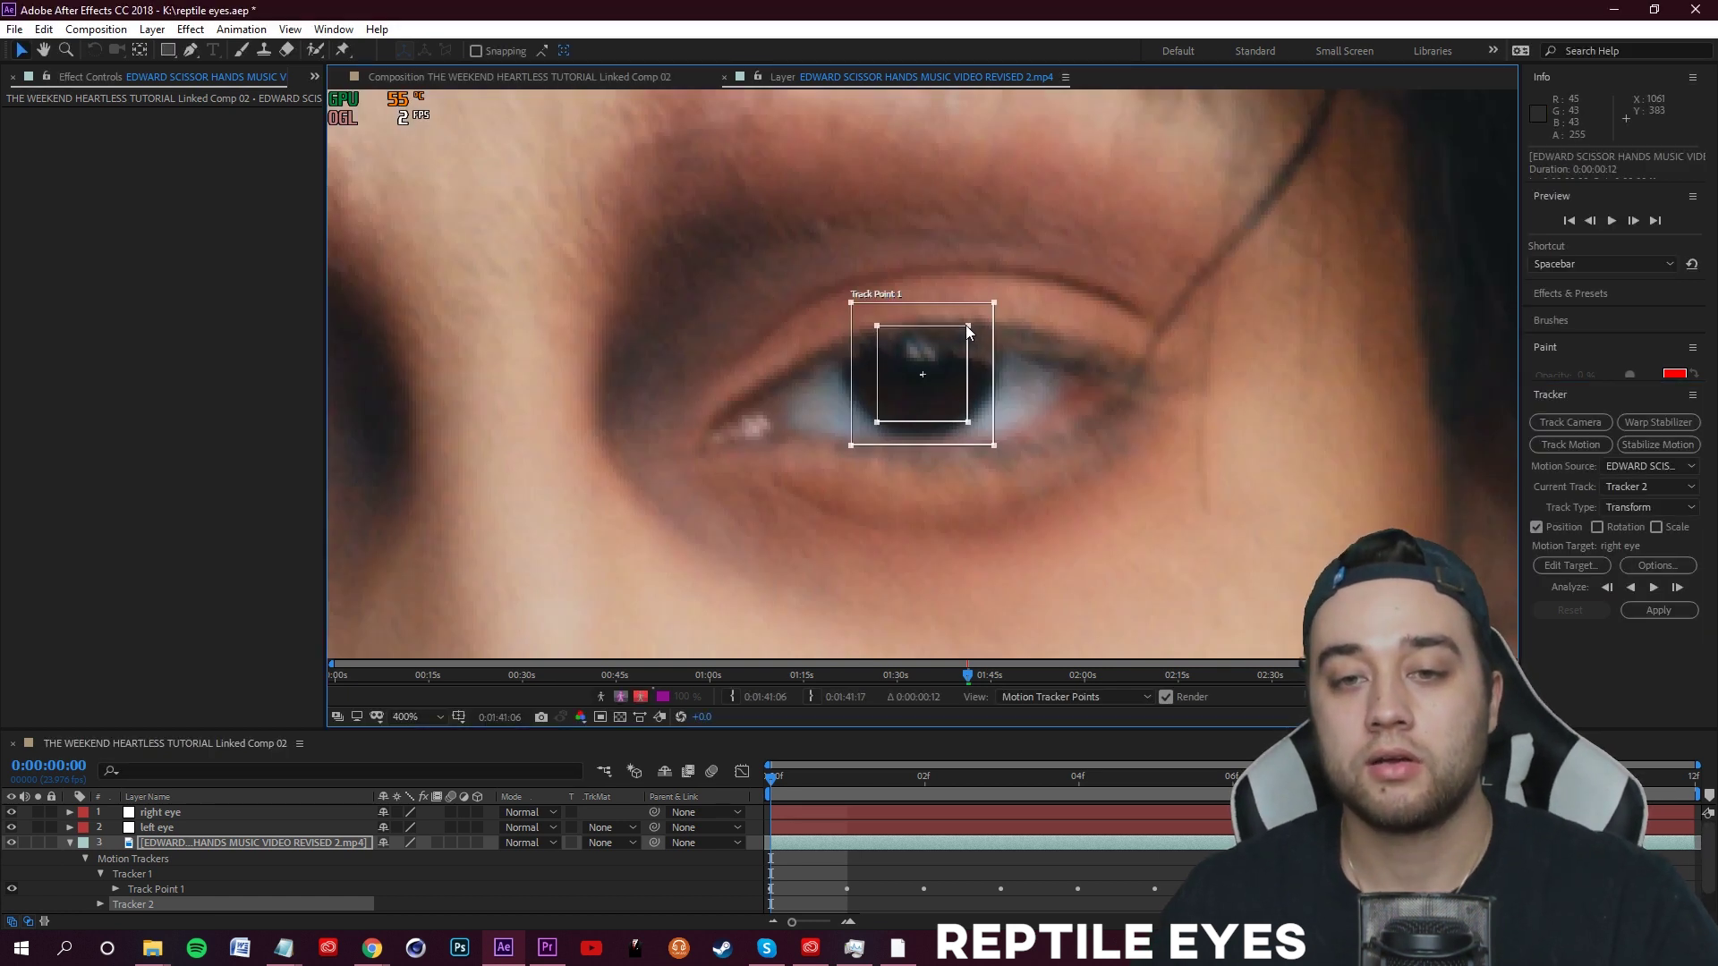
pyautogui.moveTo(993, 304); pyautogui.dragTo(1011, 270)
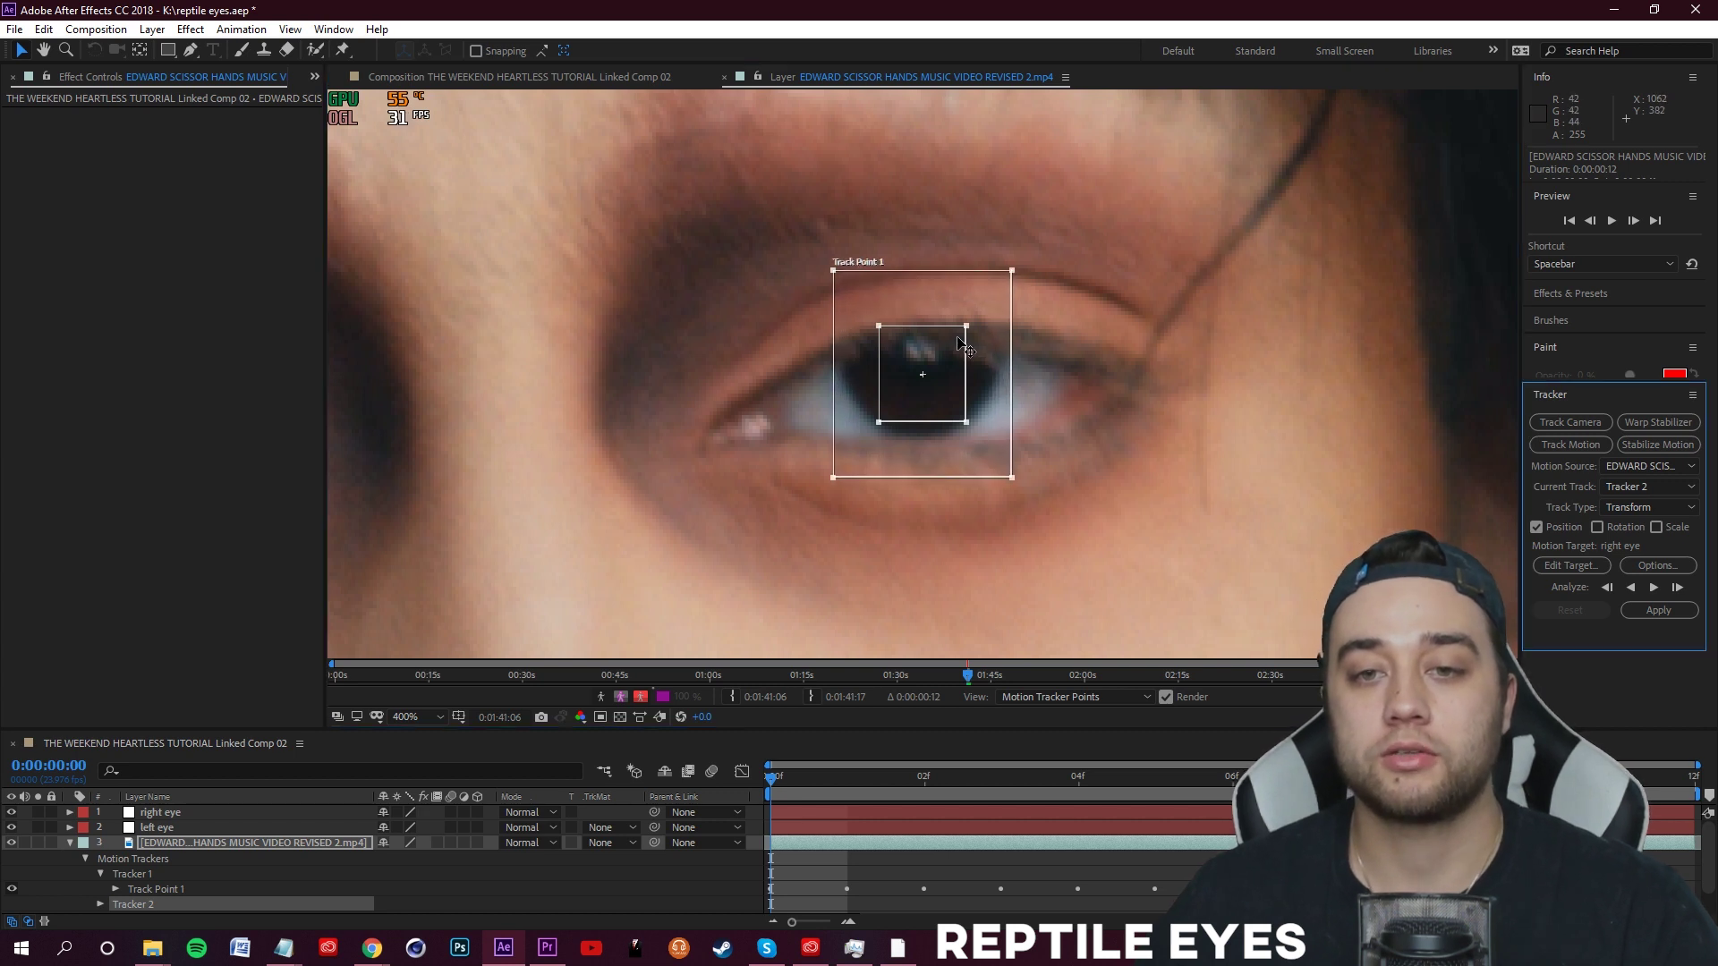
# - Confirm the right eye layer as the second tracker's motion target
pyautogui.click(1559, 566)
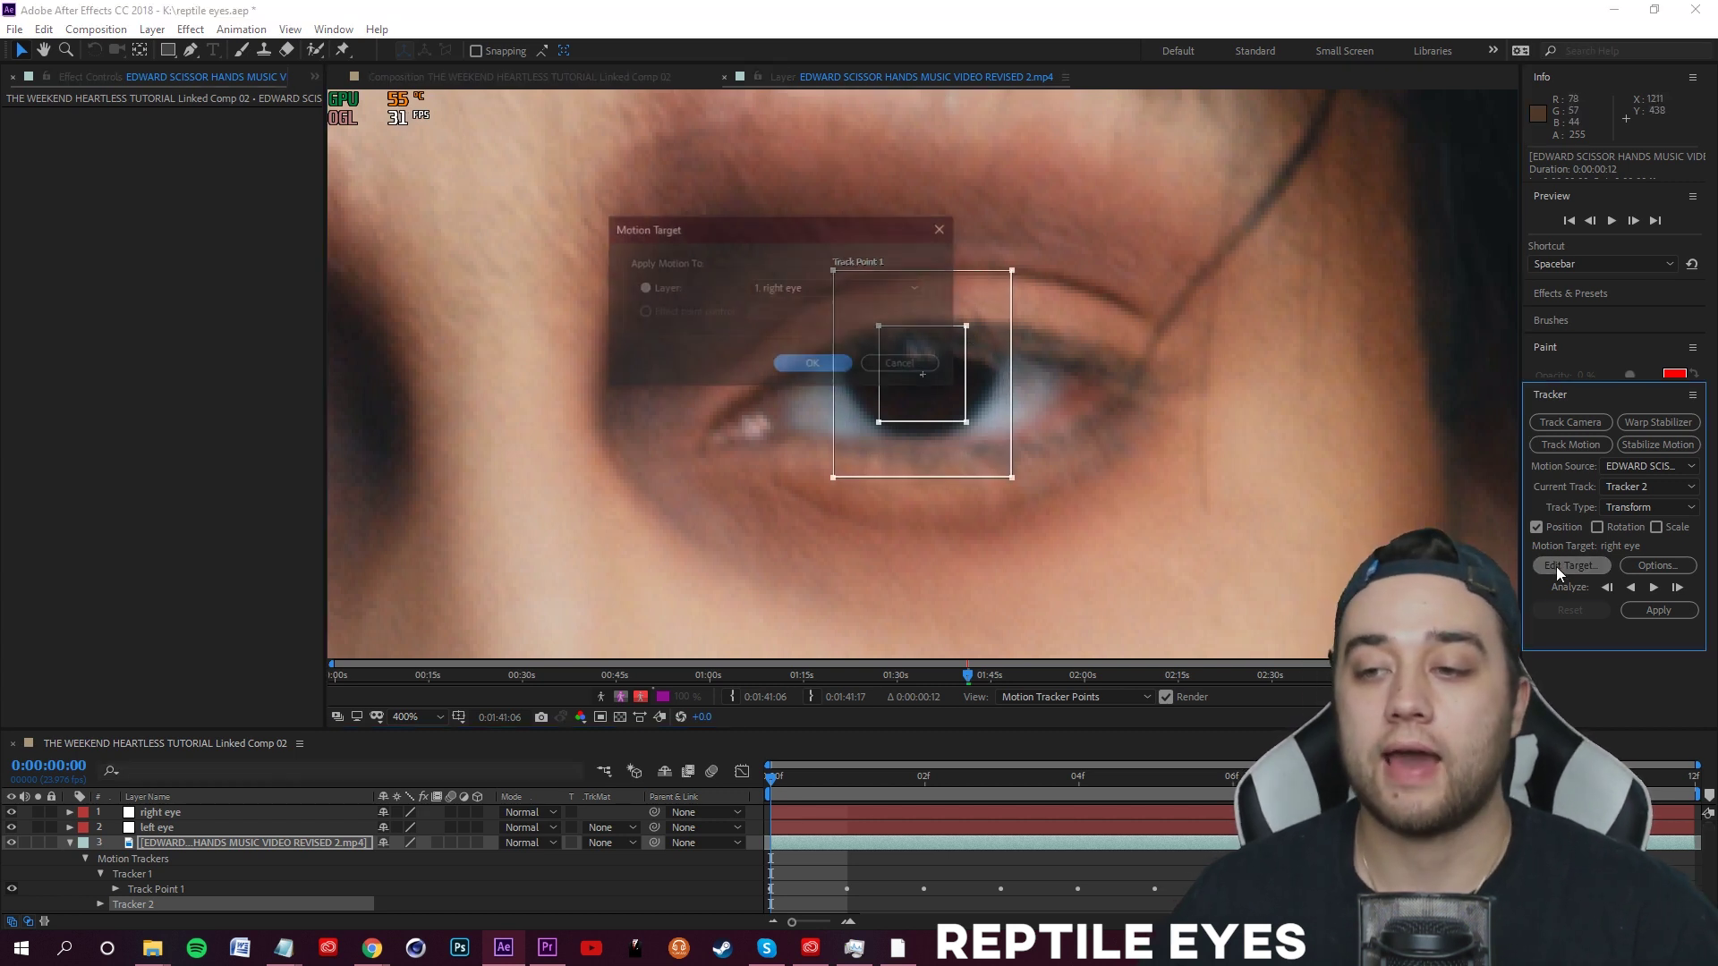
pyautogui.click(813, 288)
pyautogui.click(817, 309)
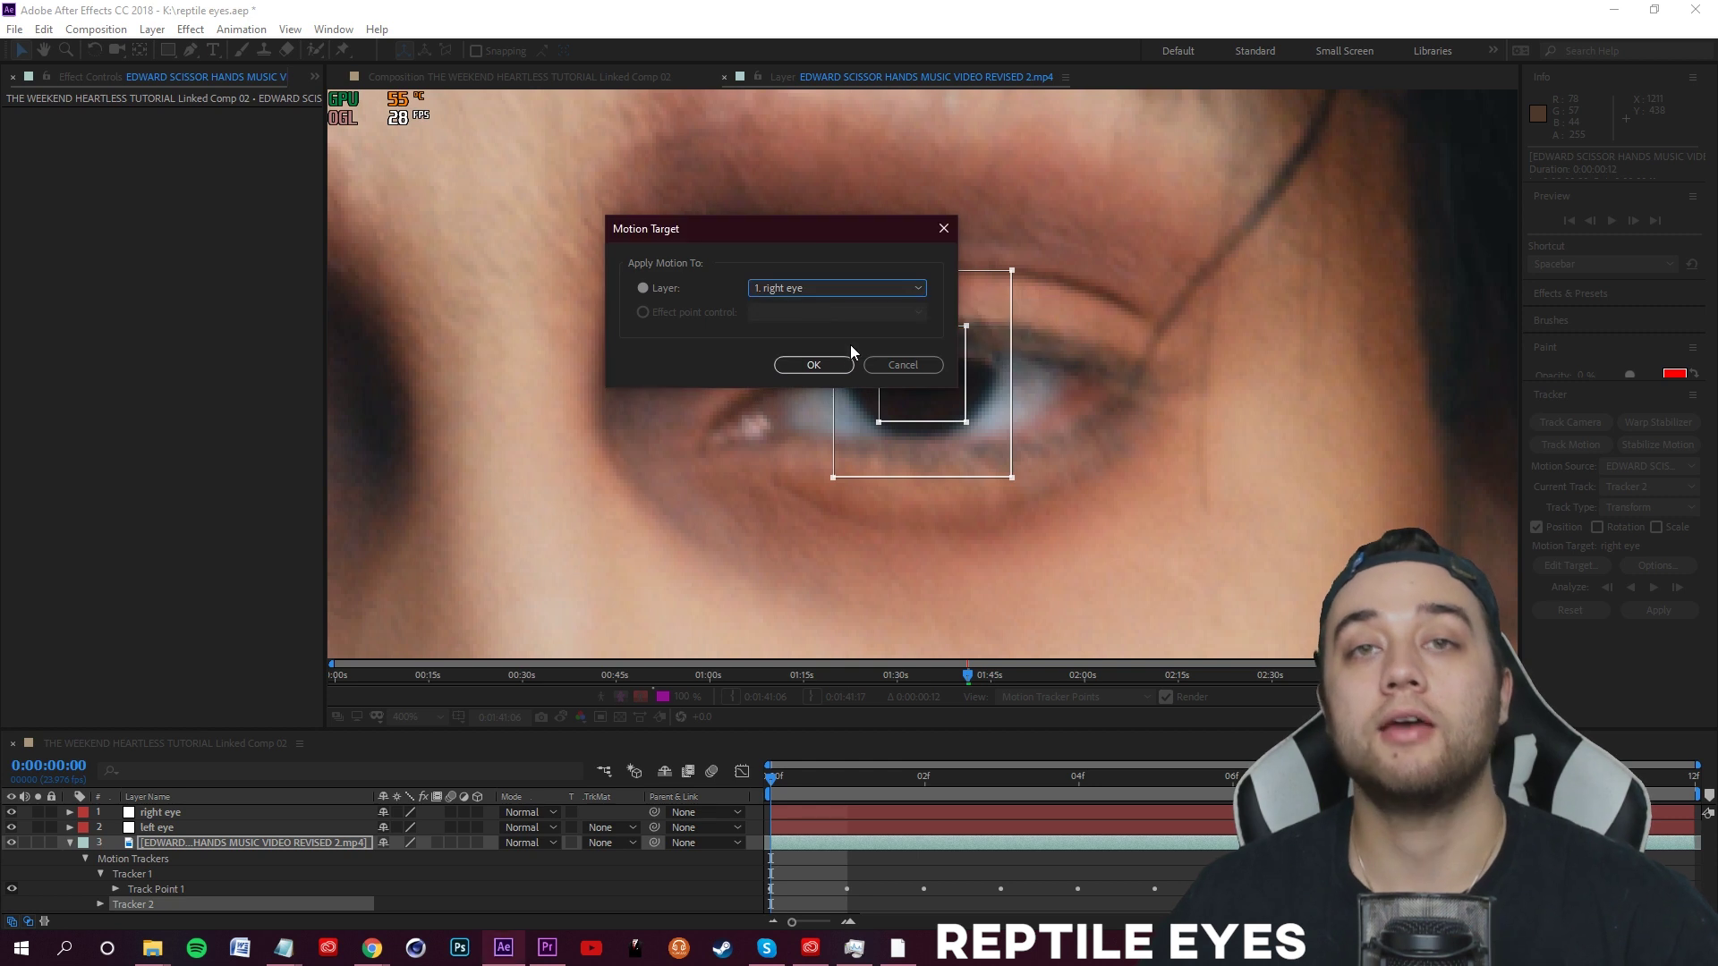
pyautogui.click(813, 364)
# - Analyze the right eye track forward from the first frame and apply its data to the right eye null
pyautogui.scroll(-3, 815, 411)
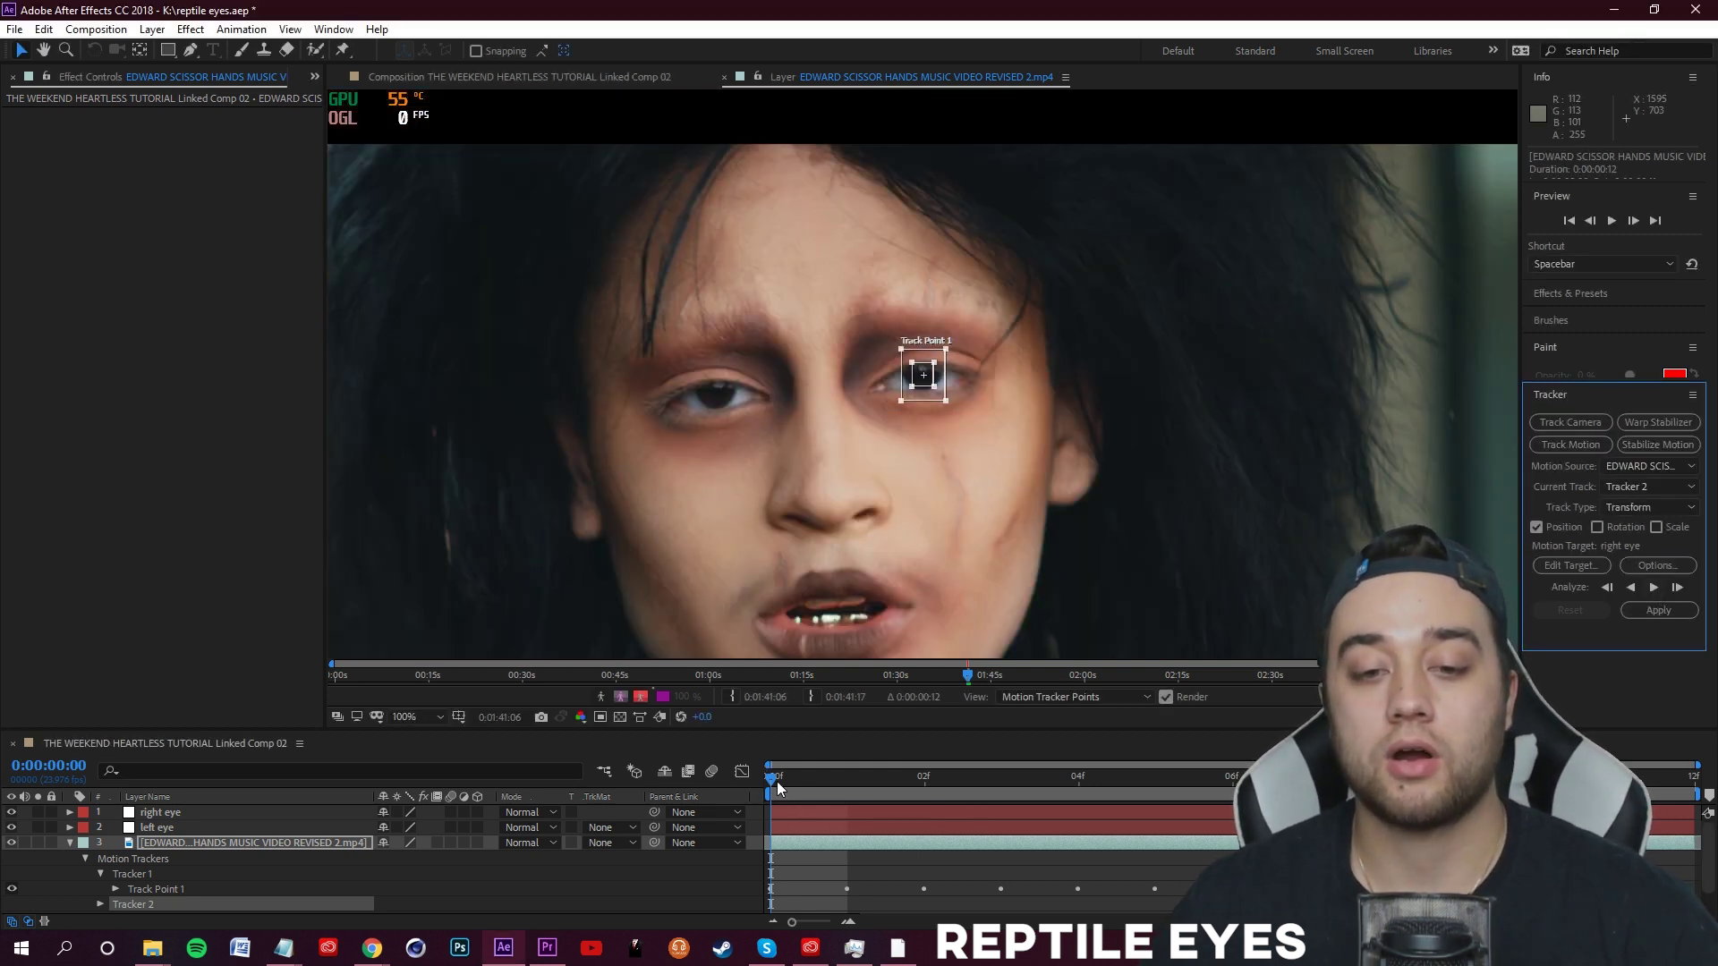
pyautogui.click(1654, 587)
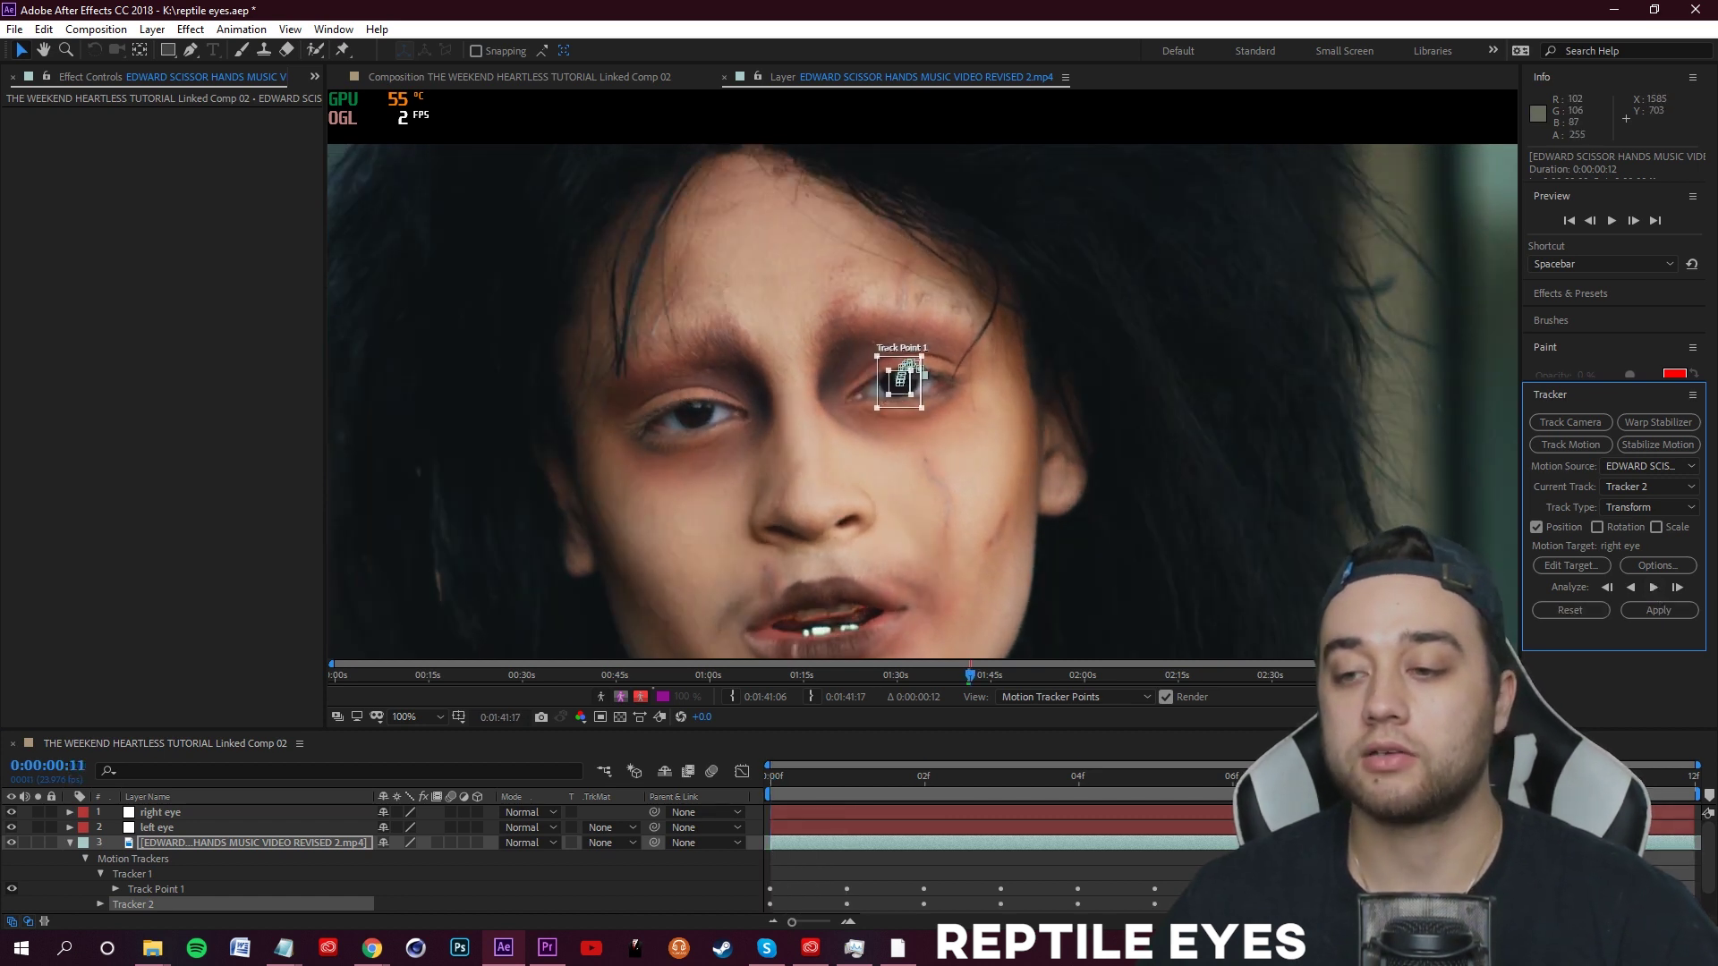
pyautogui.press('Home')
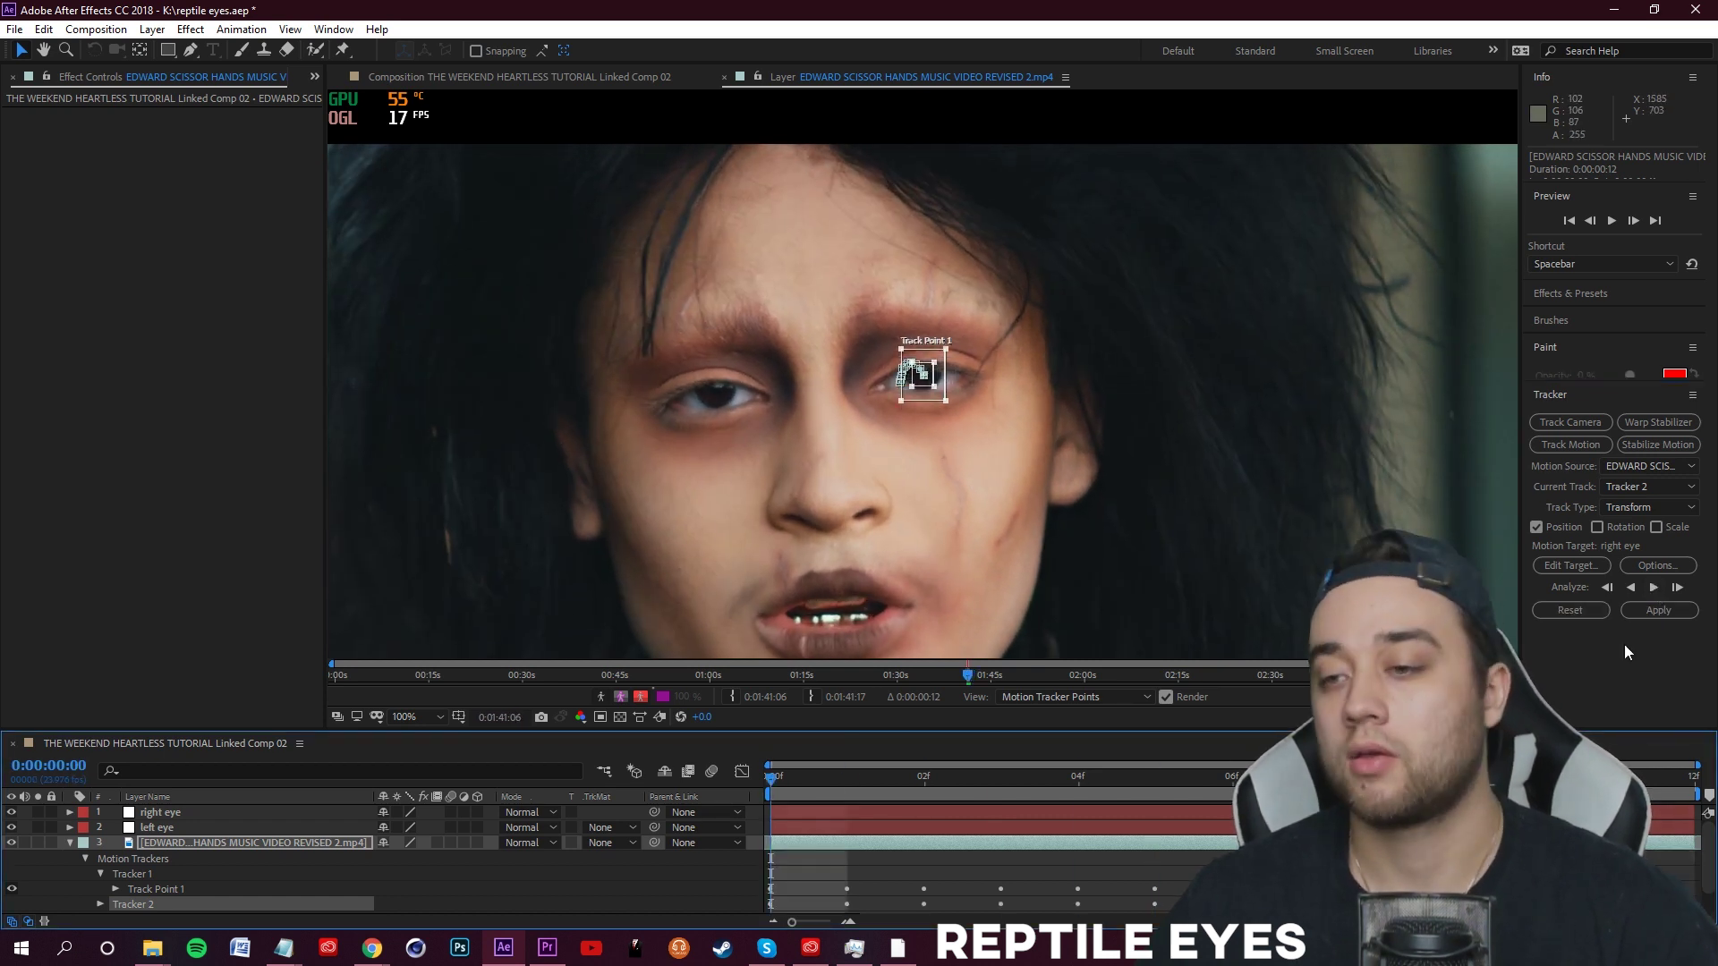
pyautogui.click(1659, 610)
pyautogui.click(673, 327)
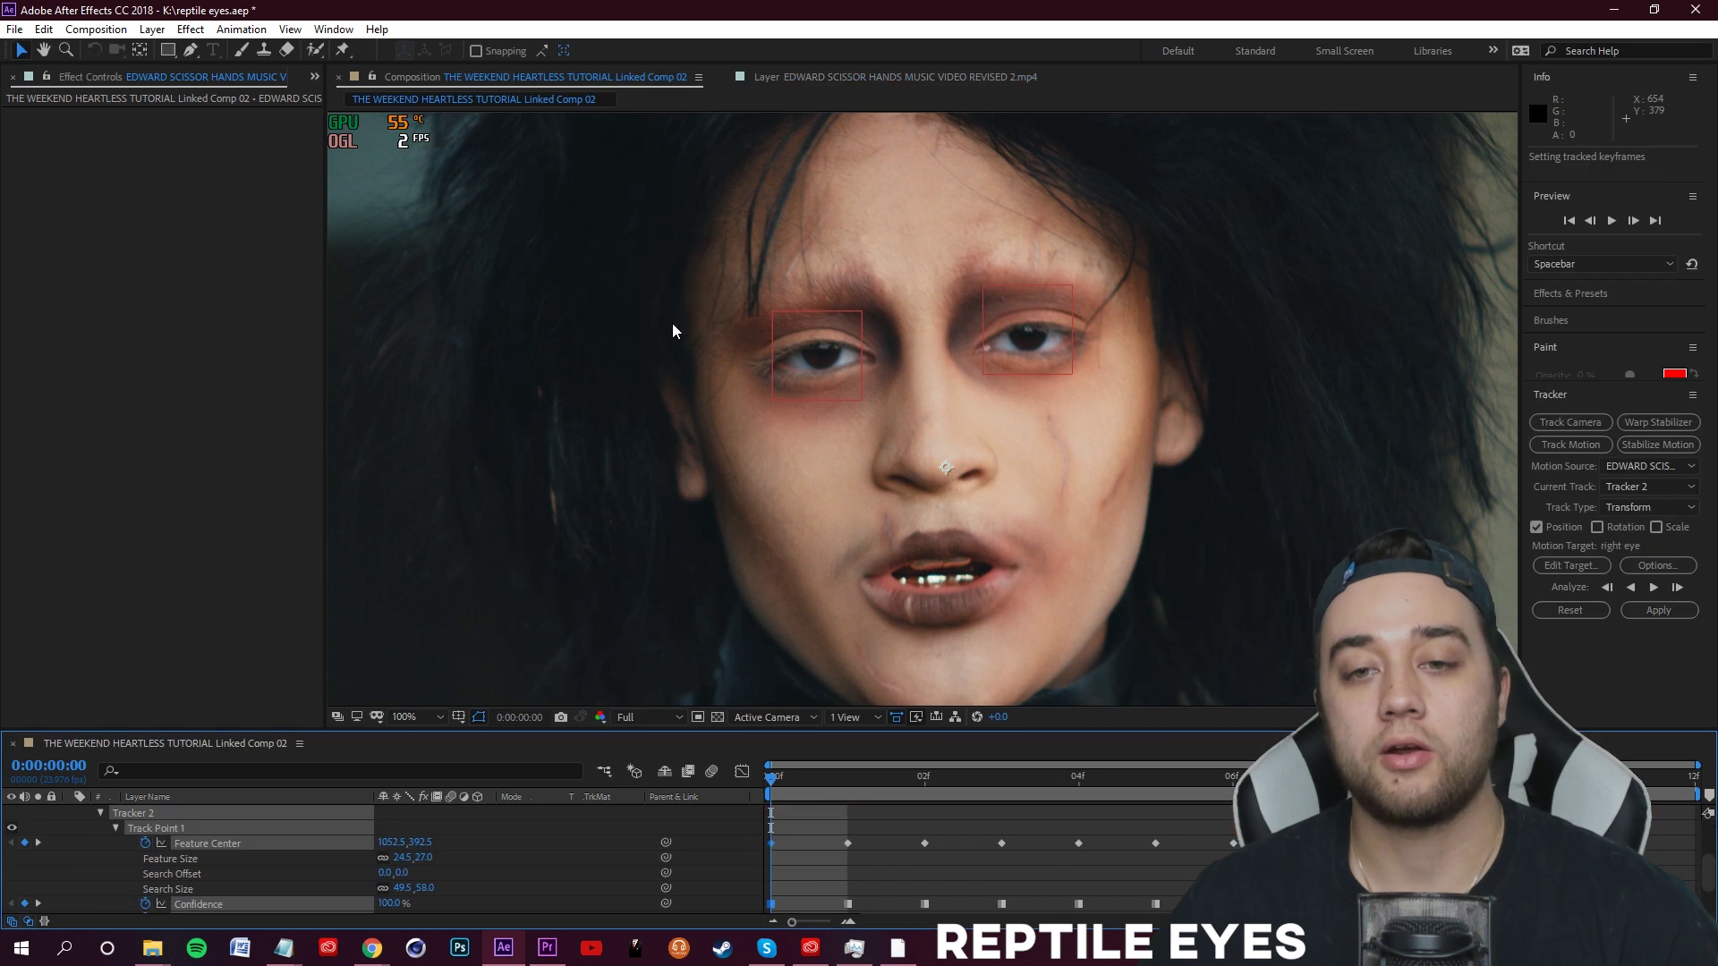
# - Play the clip to check that both eye nulls follow the pupils, and collapse the footage layer's properties
pyautogui.press('space')
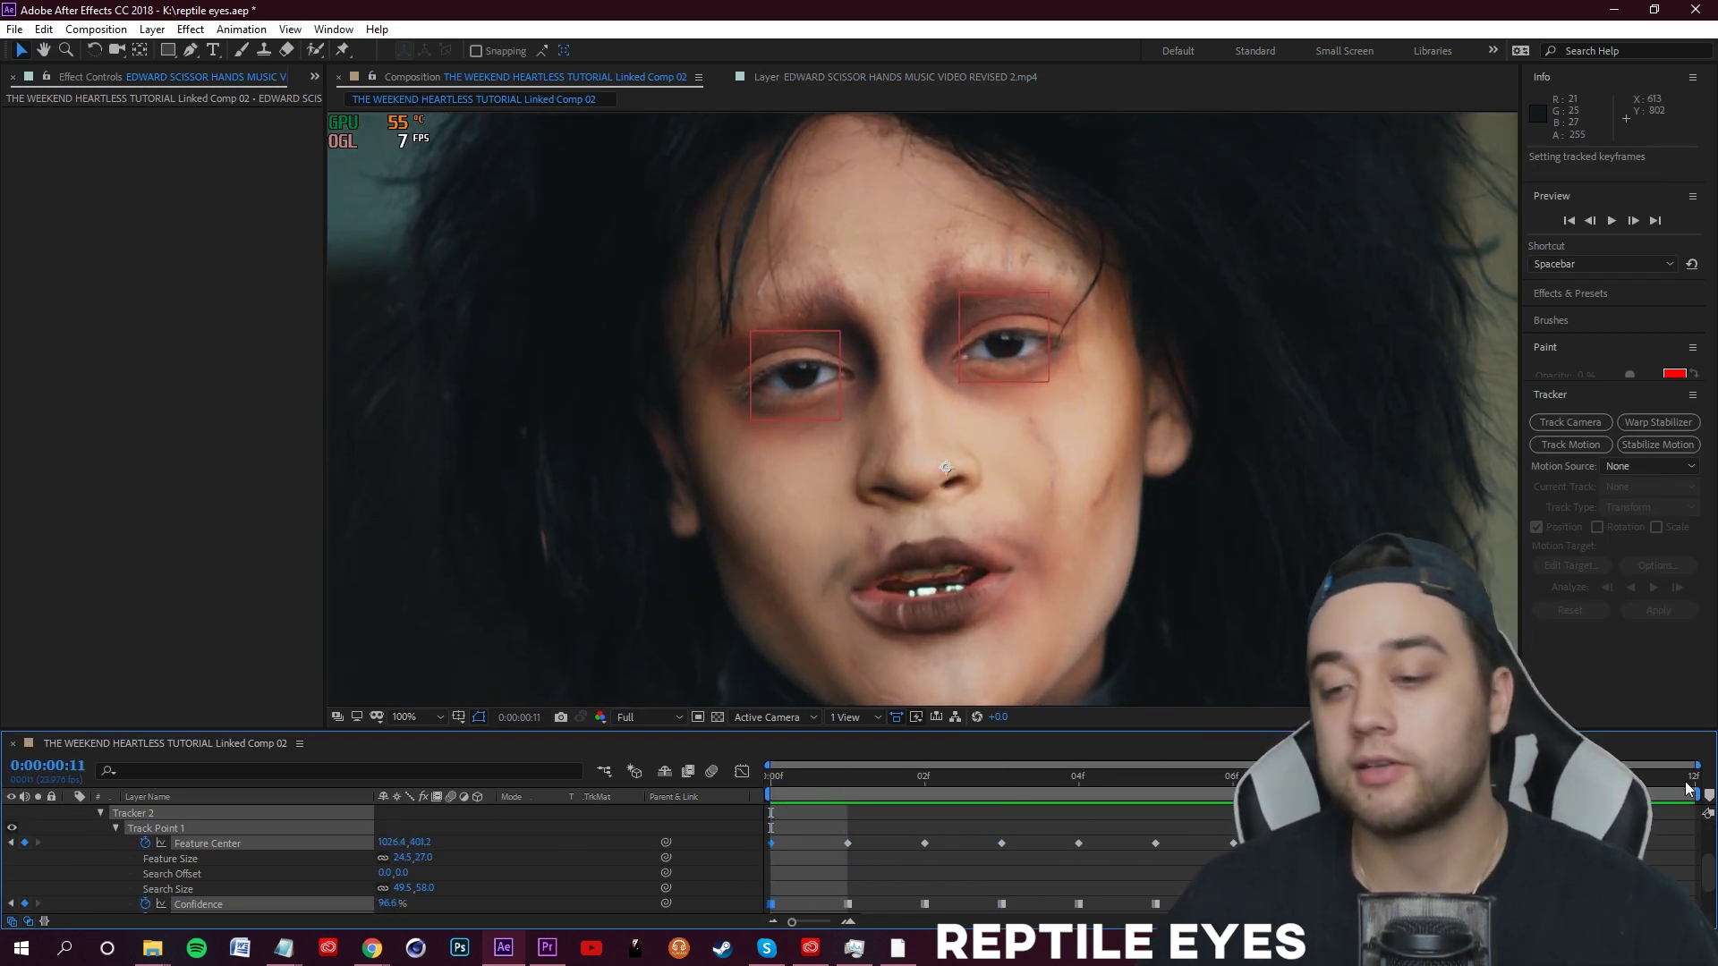
pyautogui.press('space')
pyautogui.scroll(3, 45, 851)
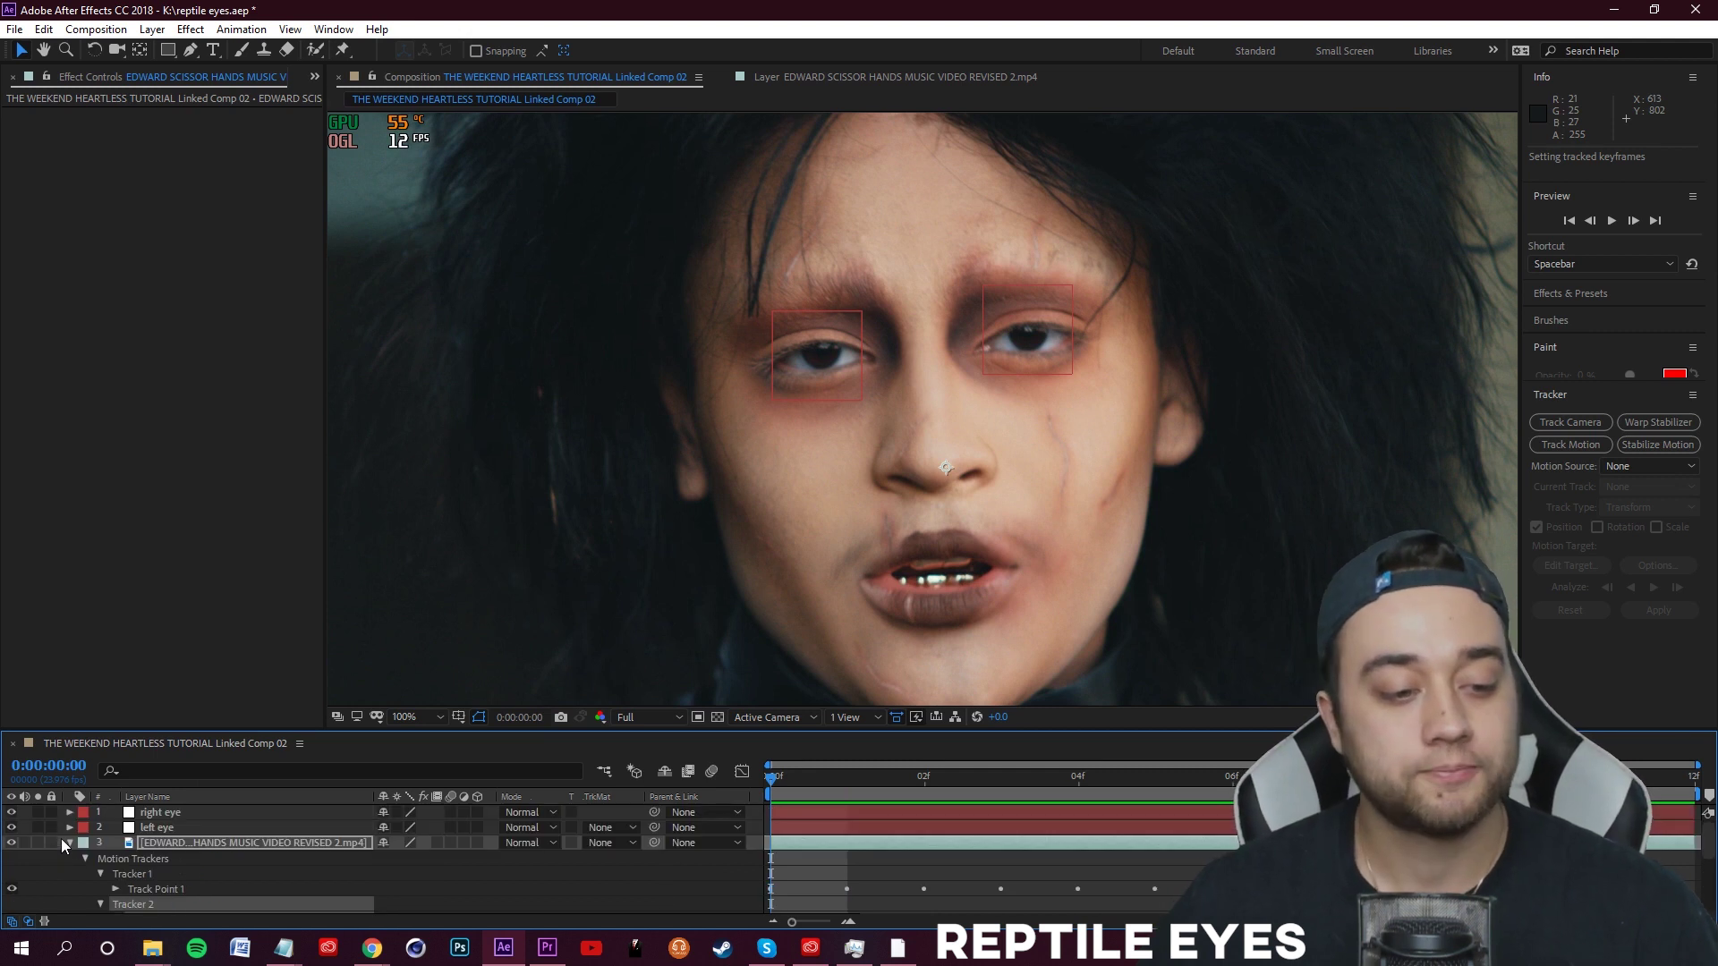
pyautogui.click(67, 844)
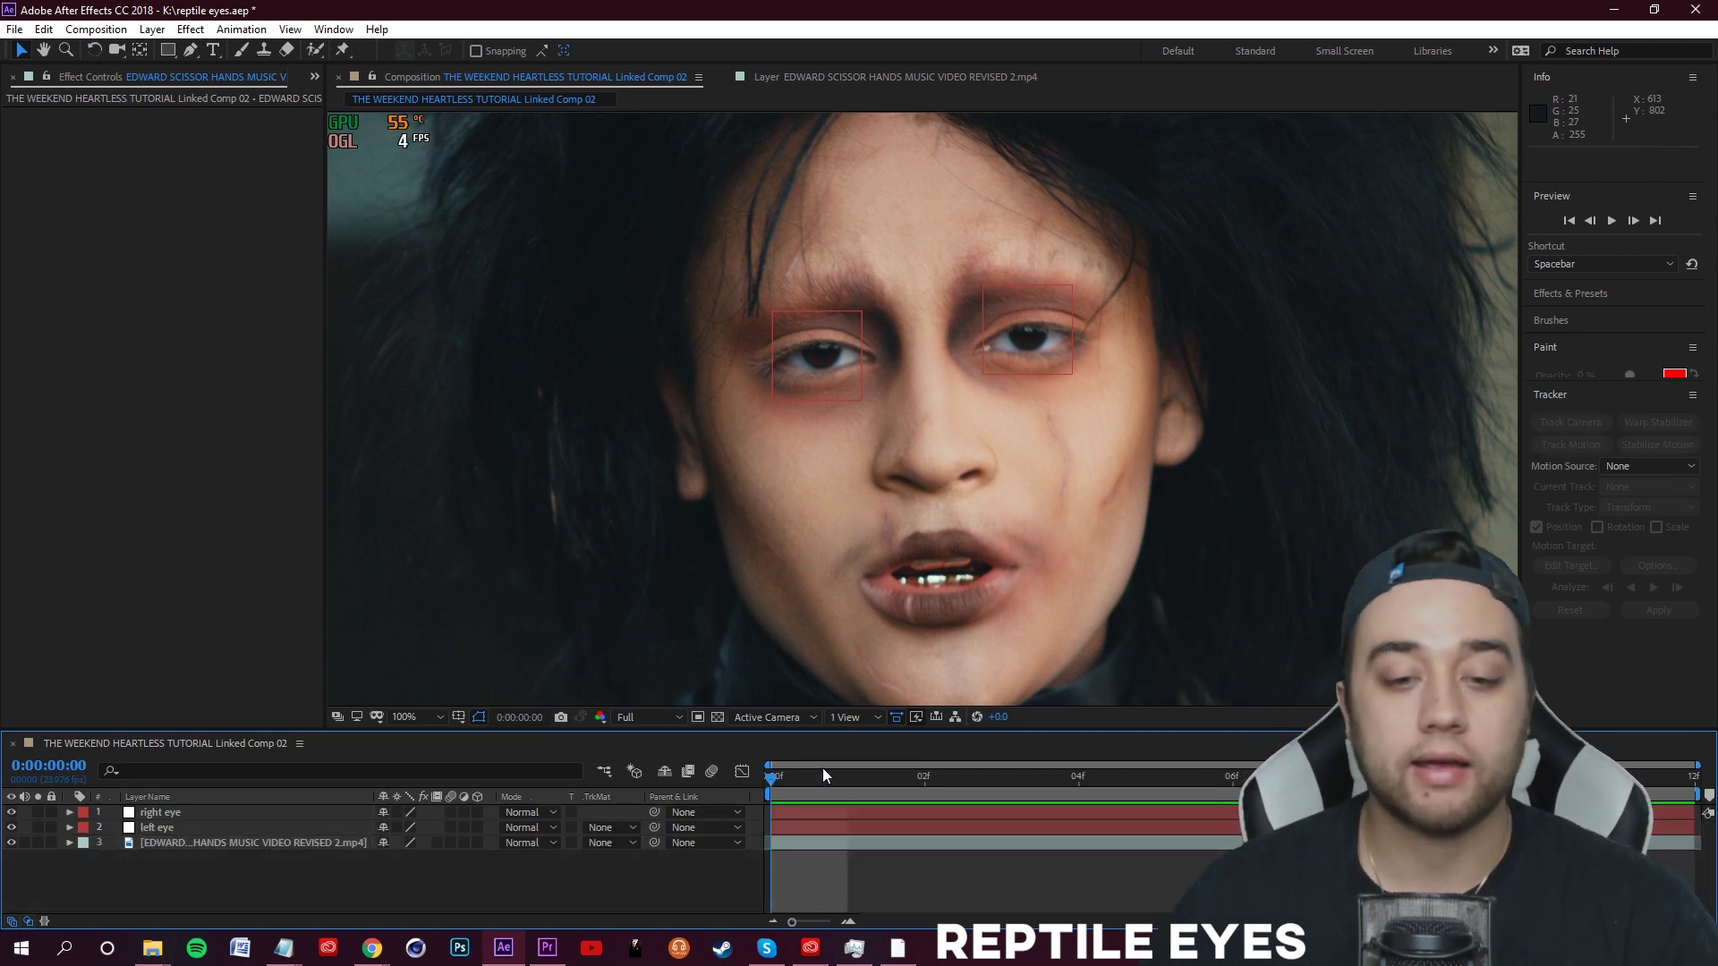
pyautogui.press('space')
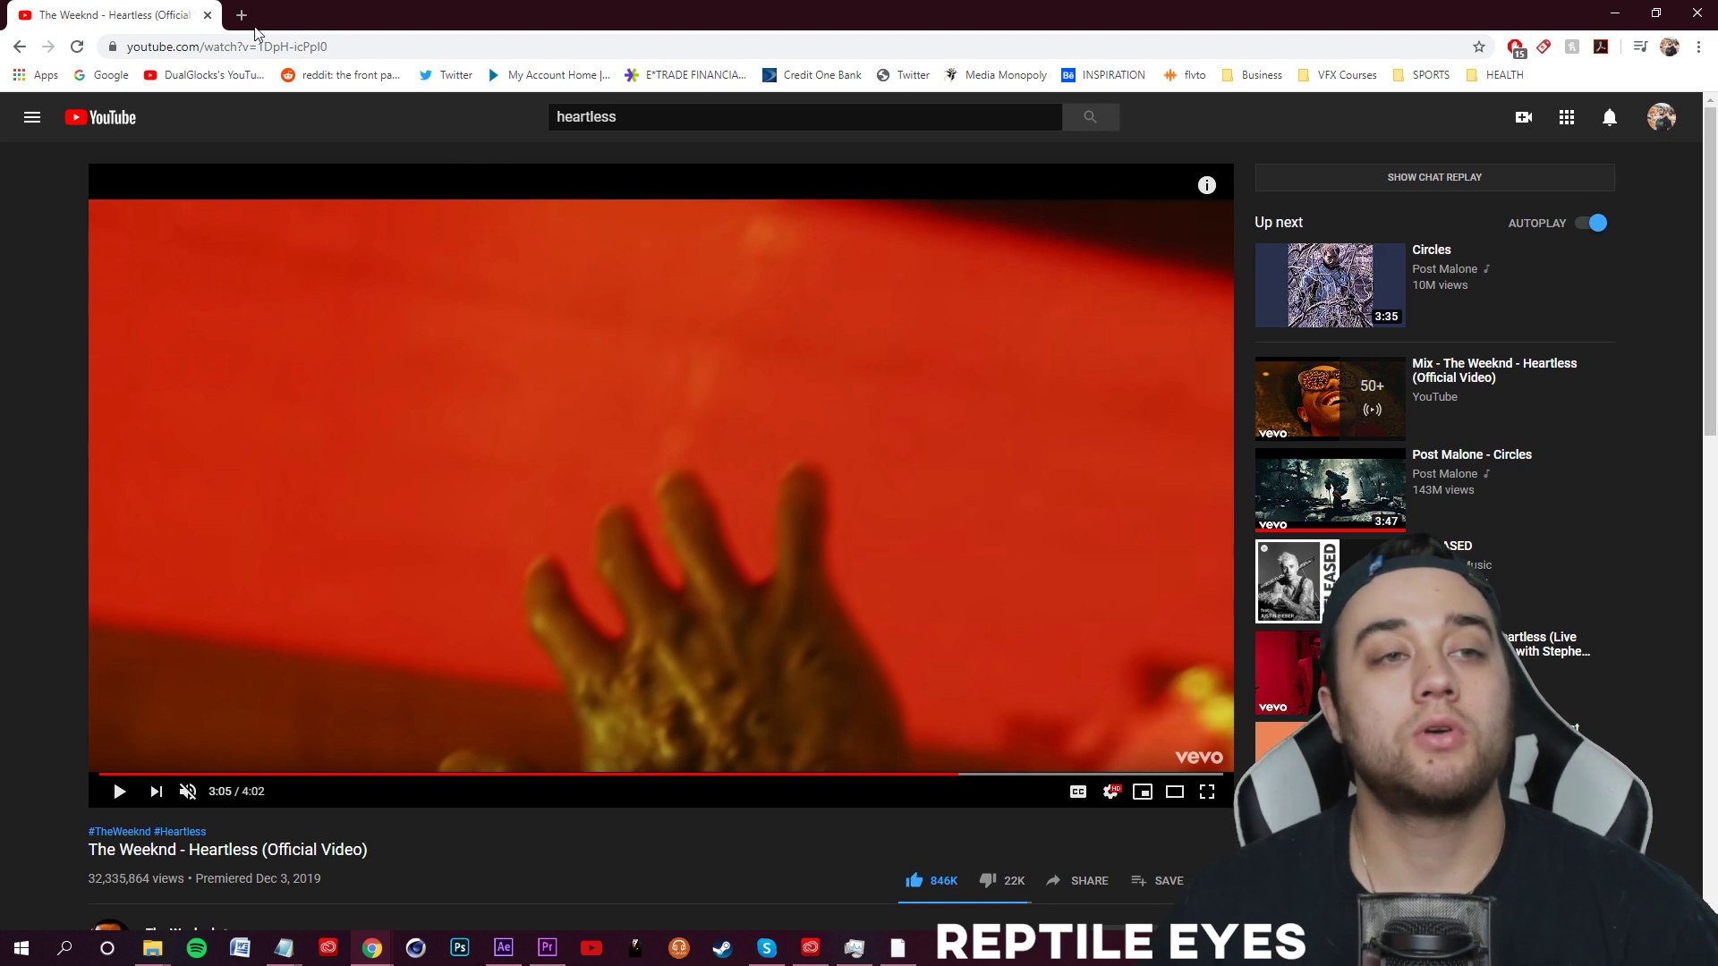
# - Switch to Chrome and search Google for "reptile eye" in a new tab
pyautogui.click(242, 17)
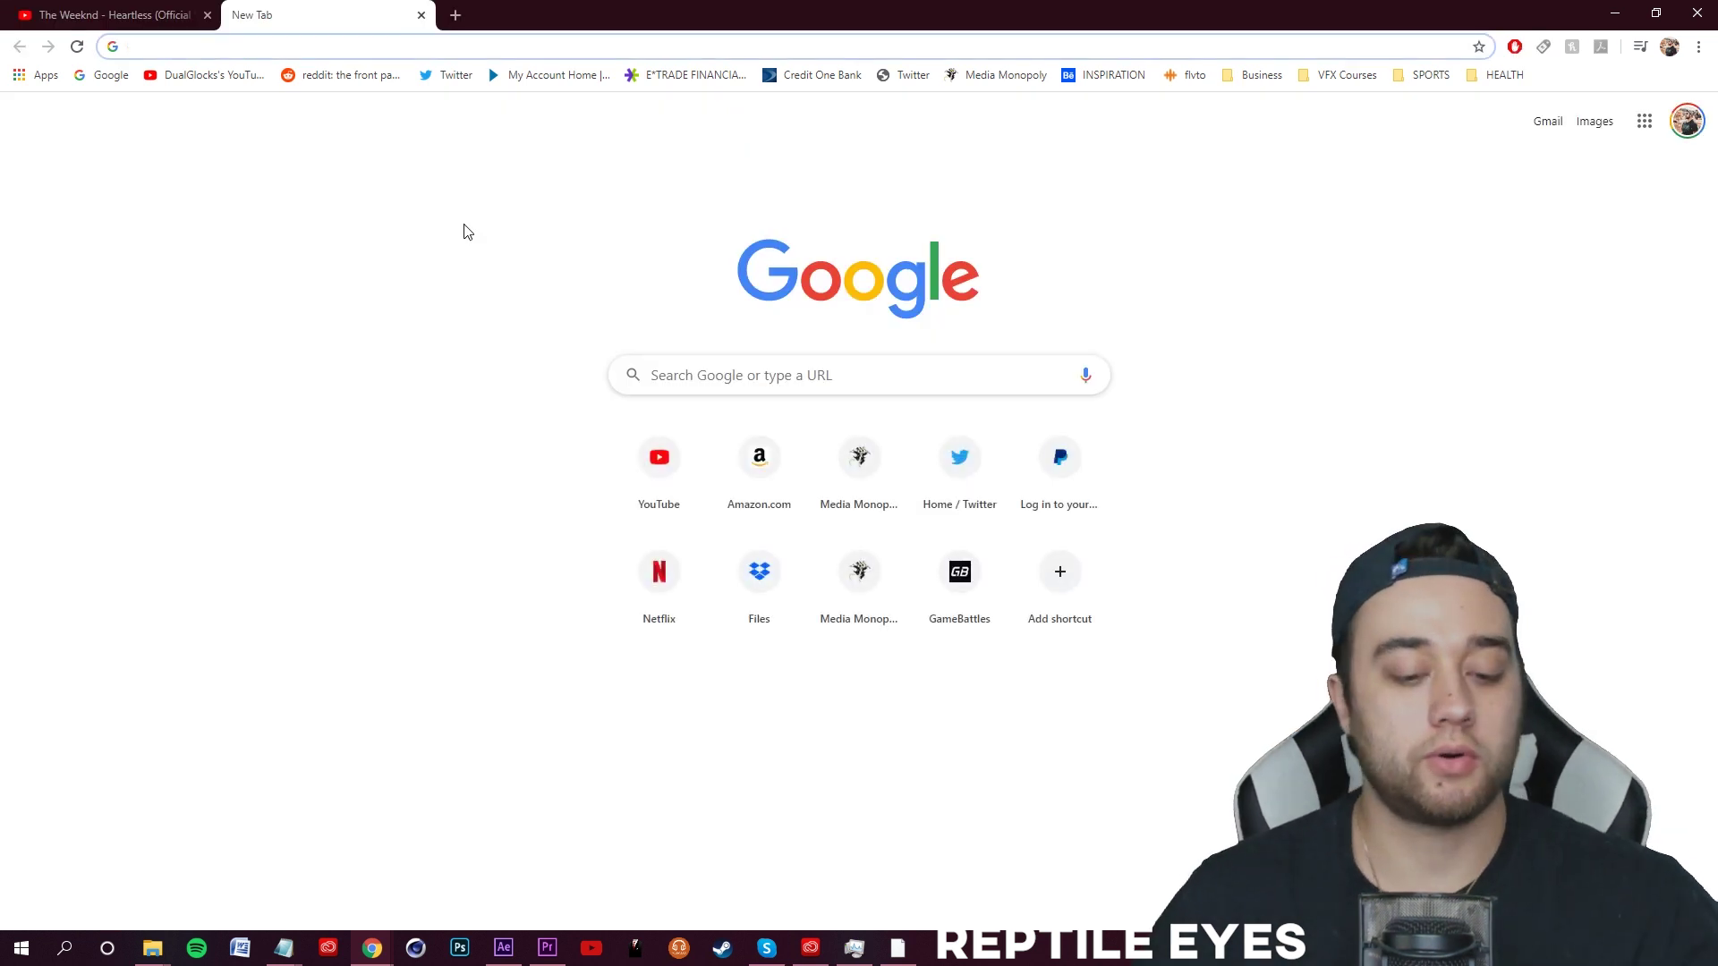
pyautogui.write('repti')
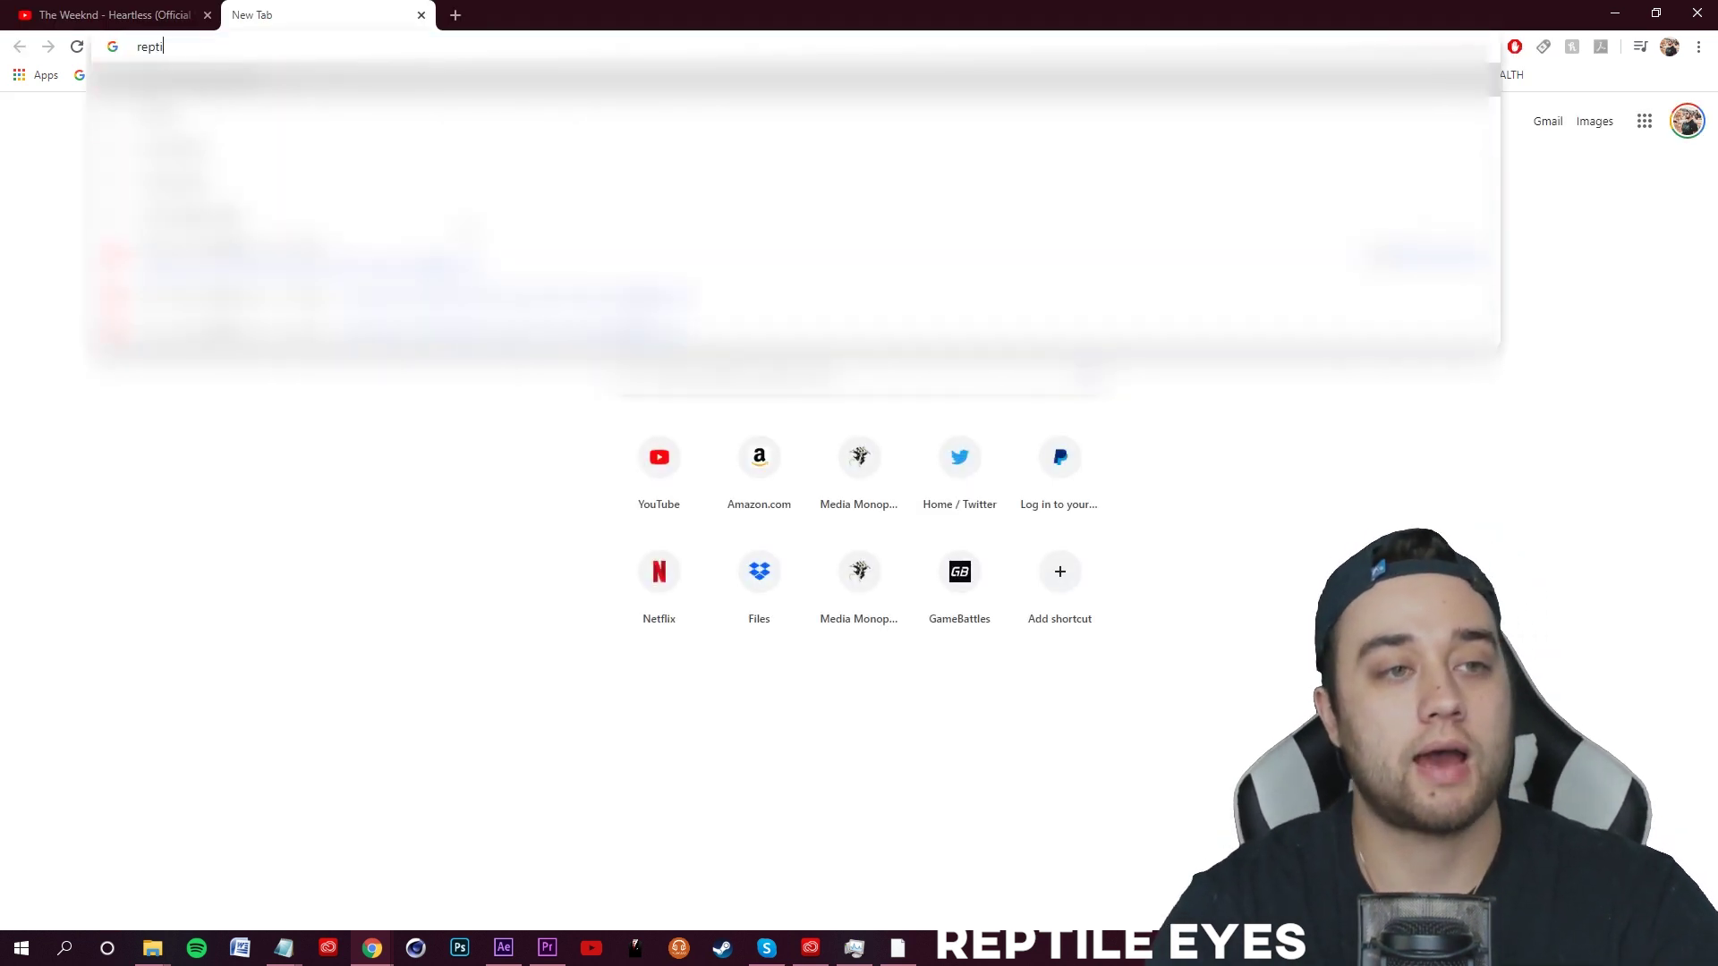
pyautogui.write('le eye')
pyautogui.press('Return')
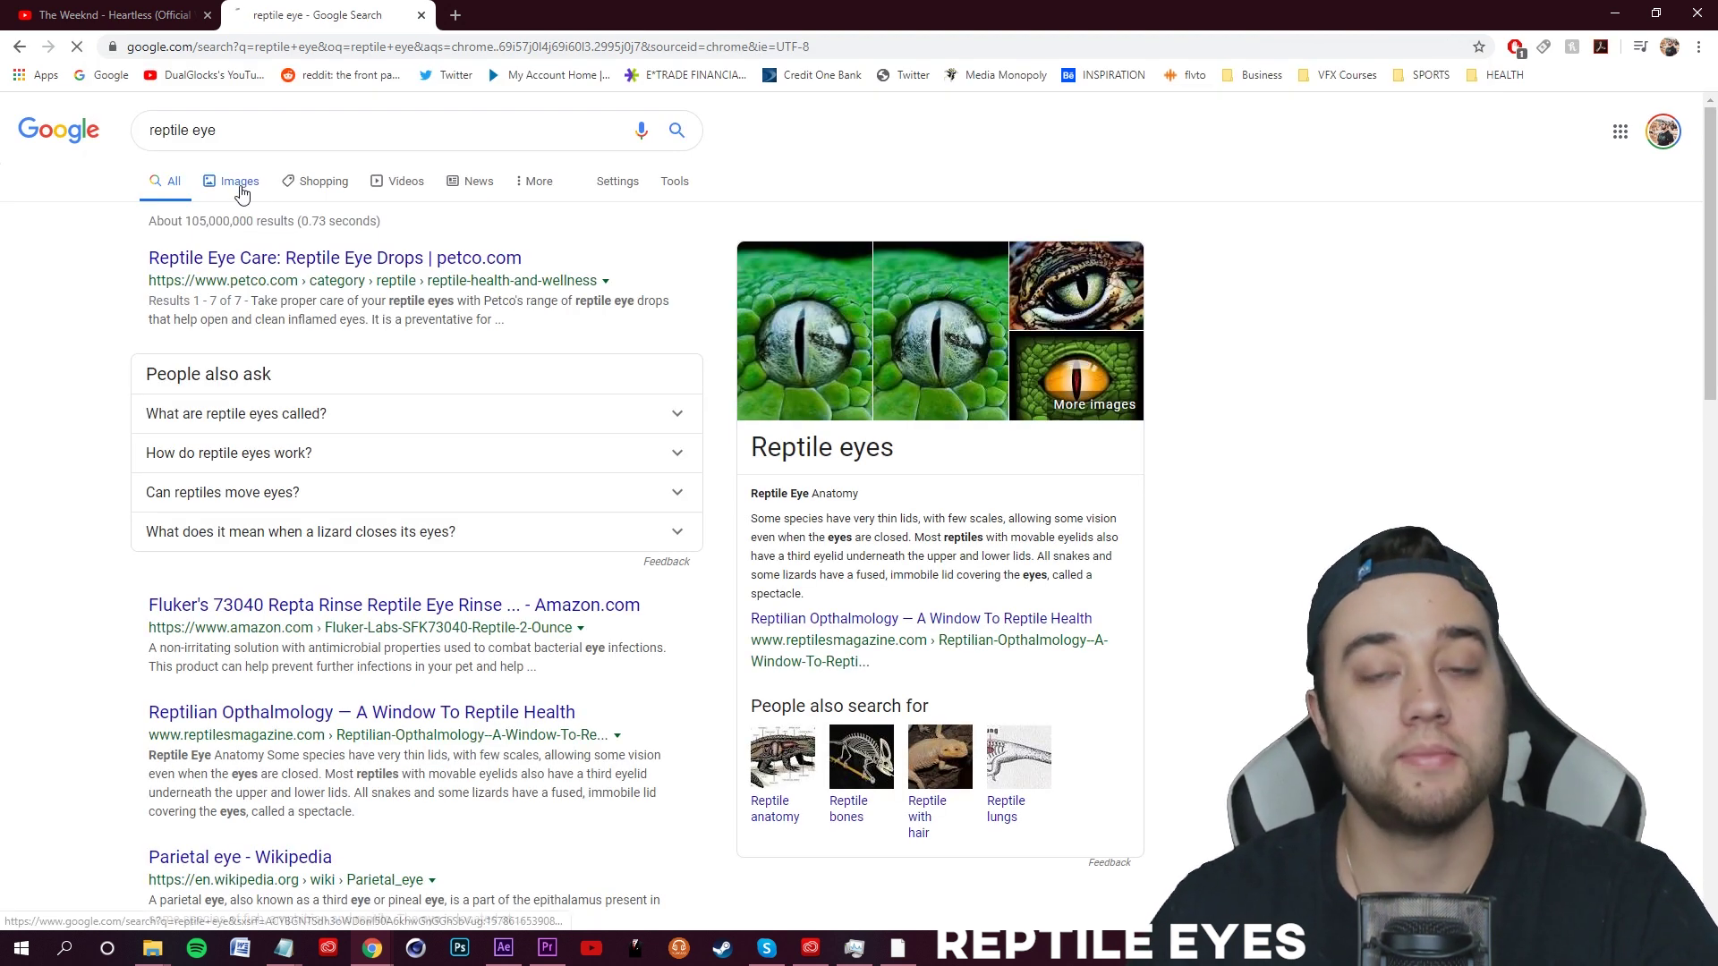
# - Show image results for "reptile eye" and review the close-up eye shot at 2:56 in the Heartless music video
pyautogui.click(240, 184)
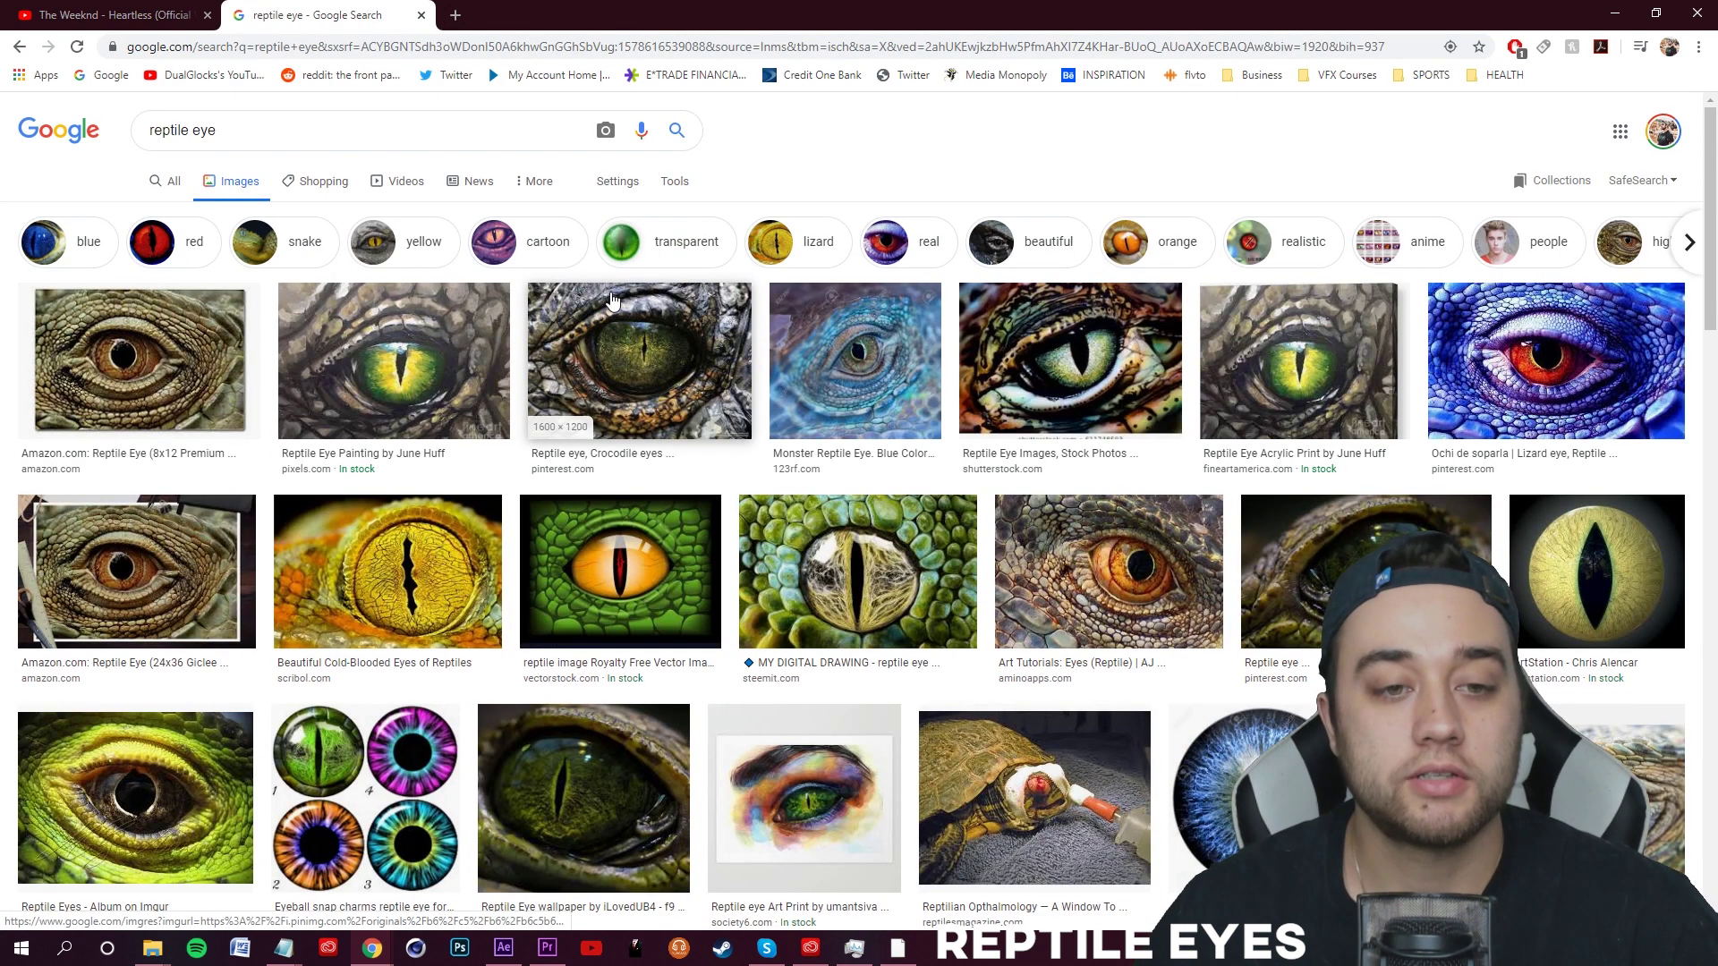
pyautogui.click(558, 313)
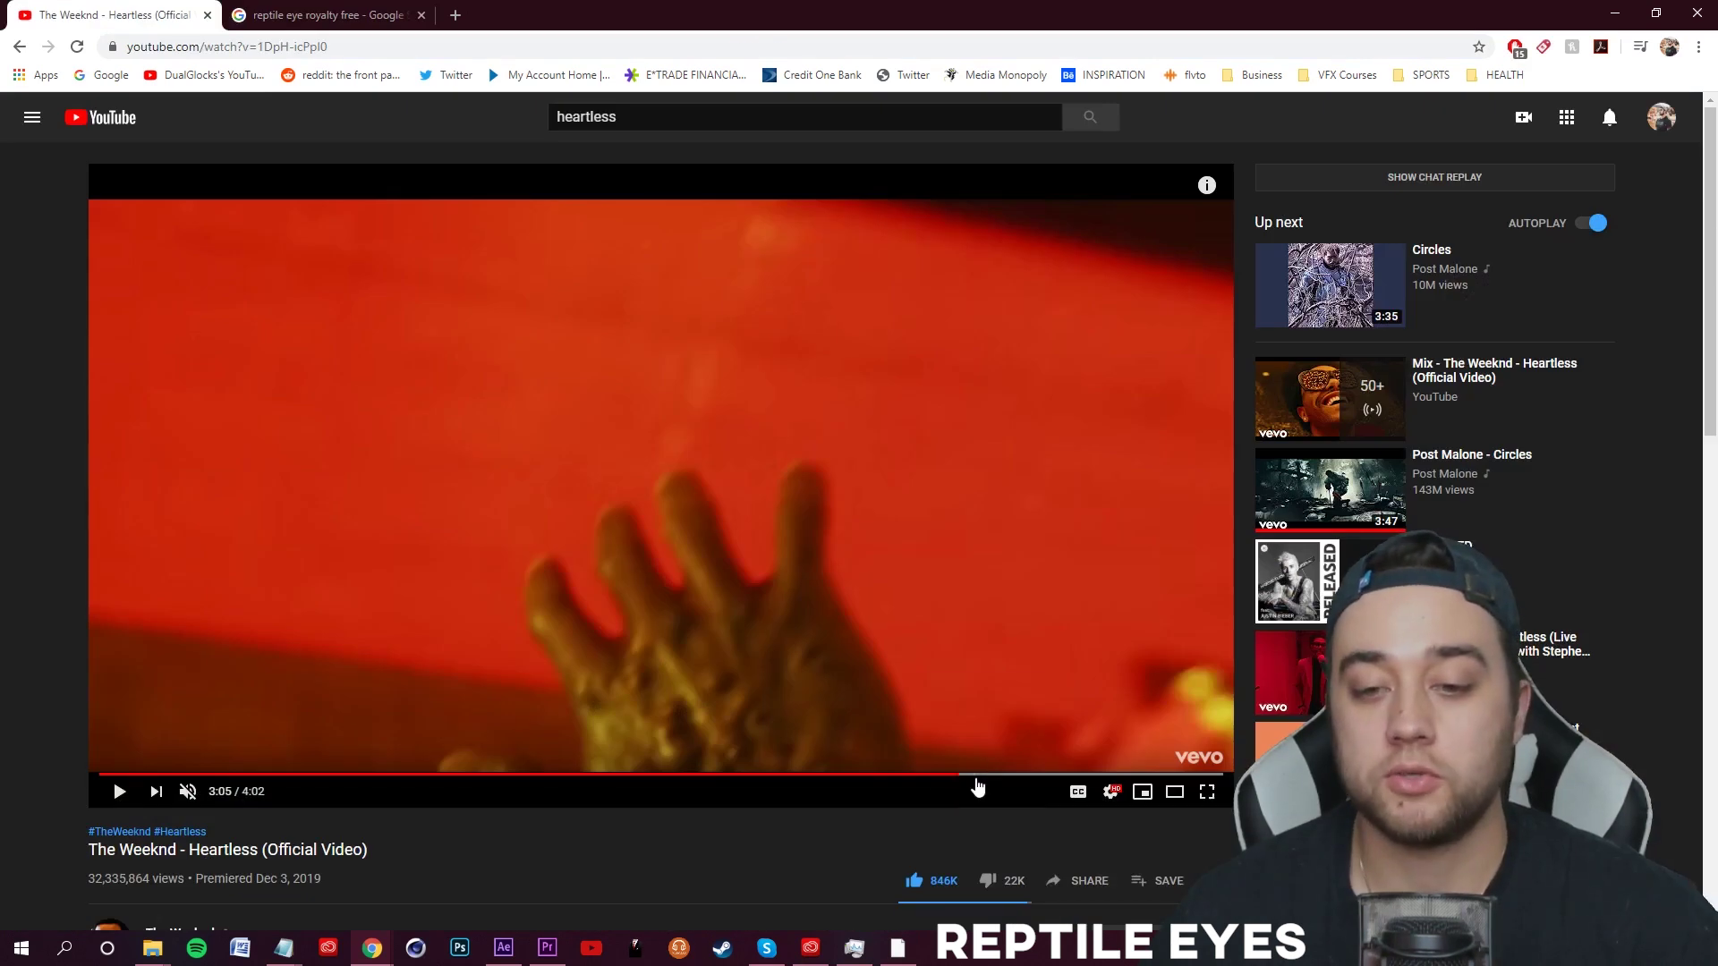
pyautogui.moveTo(977, 787); pyautogui.dragTo(915, 787)
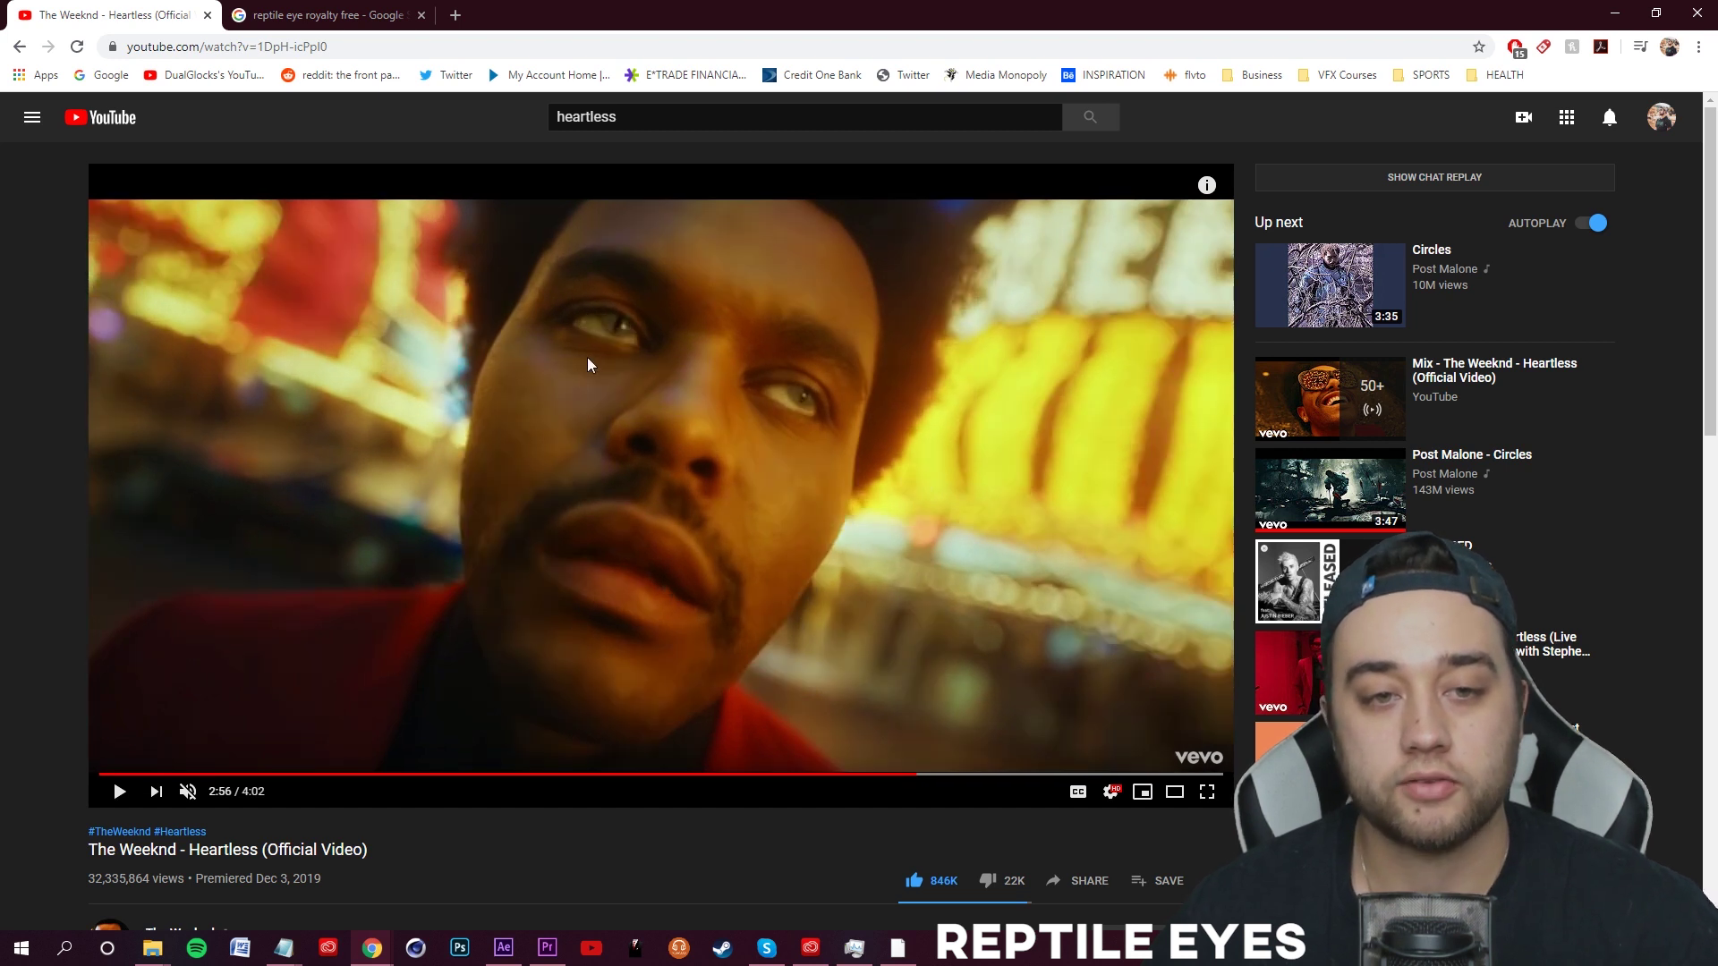
# - Find the caiman crocodile eye close-up among the royalty-free reptile eye images and save it as "reptile eye"
pyautogui.click(375, 14)
pyautogui.scroll(-8, 754, 655)
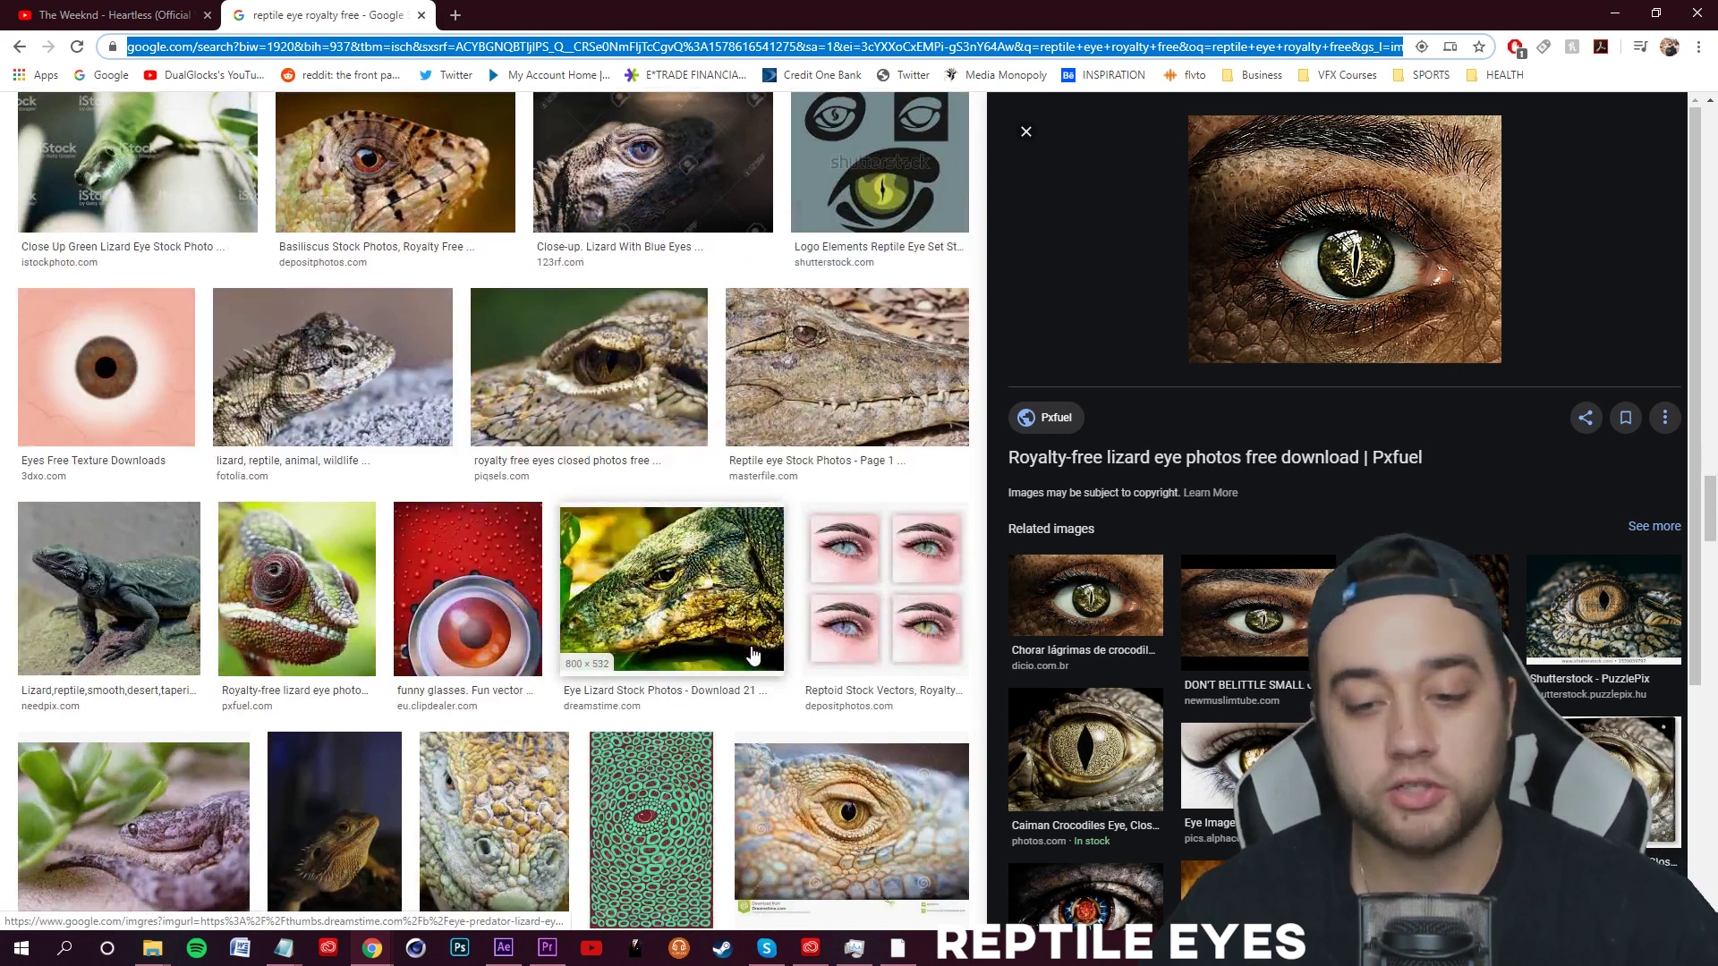
pyautogui.scroll(-10, 751, 656)
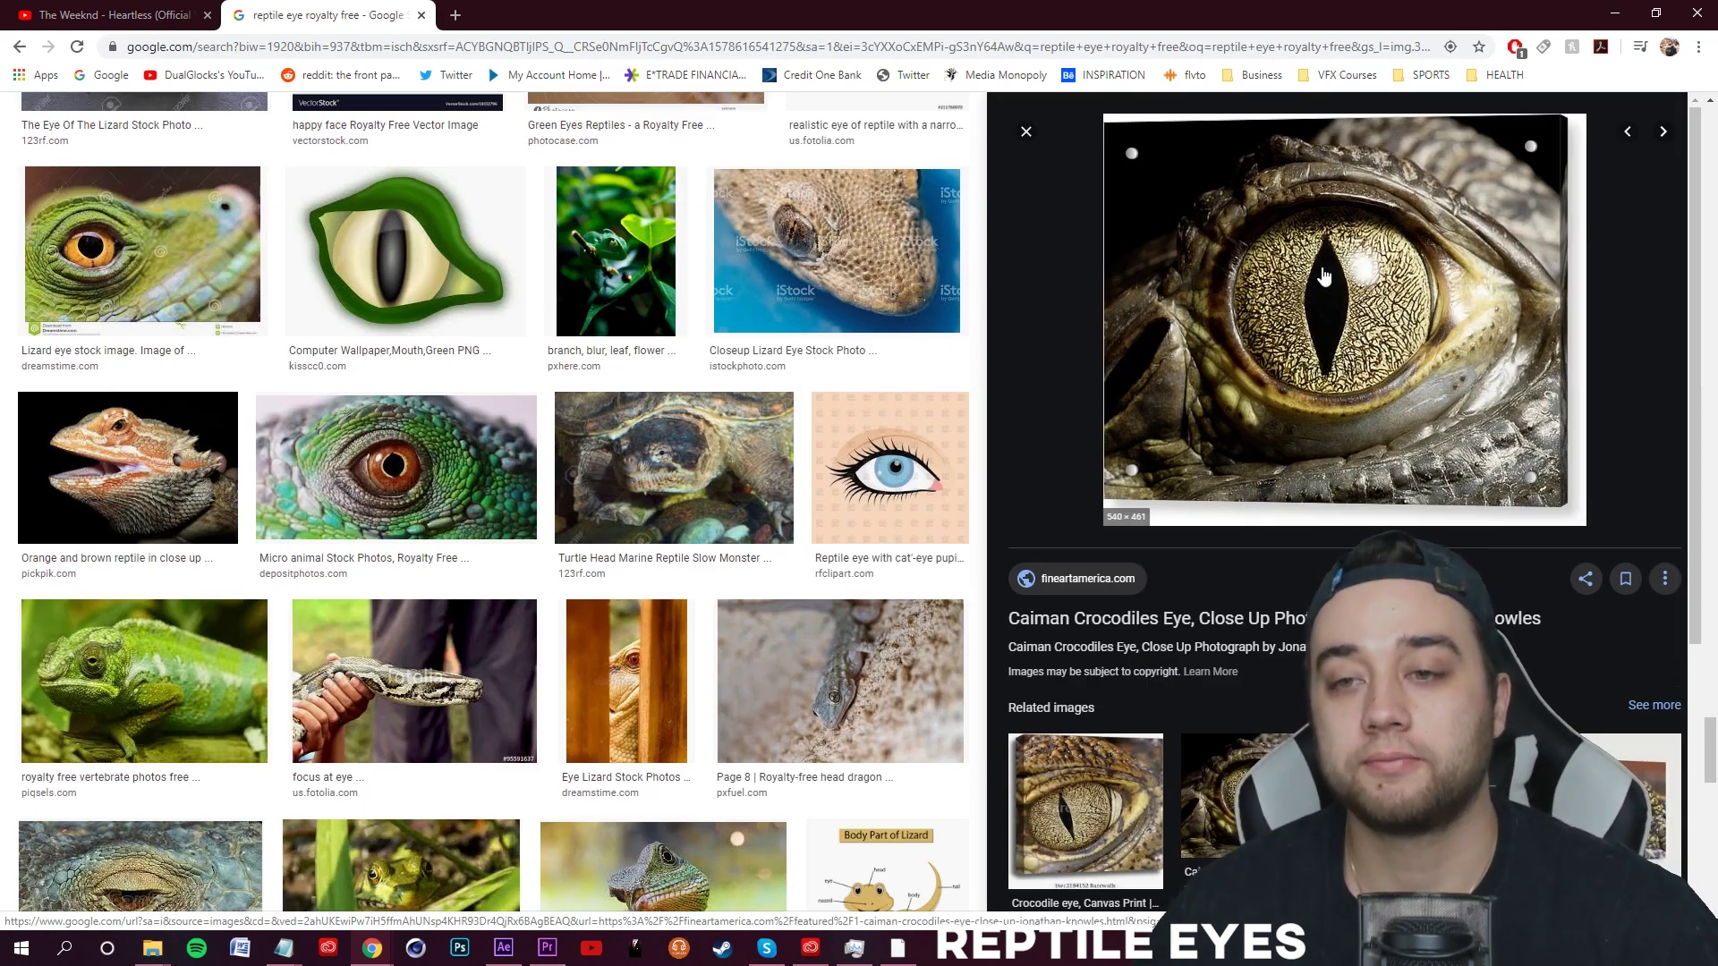
pyautogui.rightClick(1324, 276)
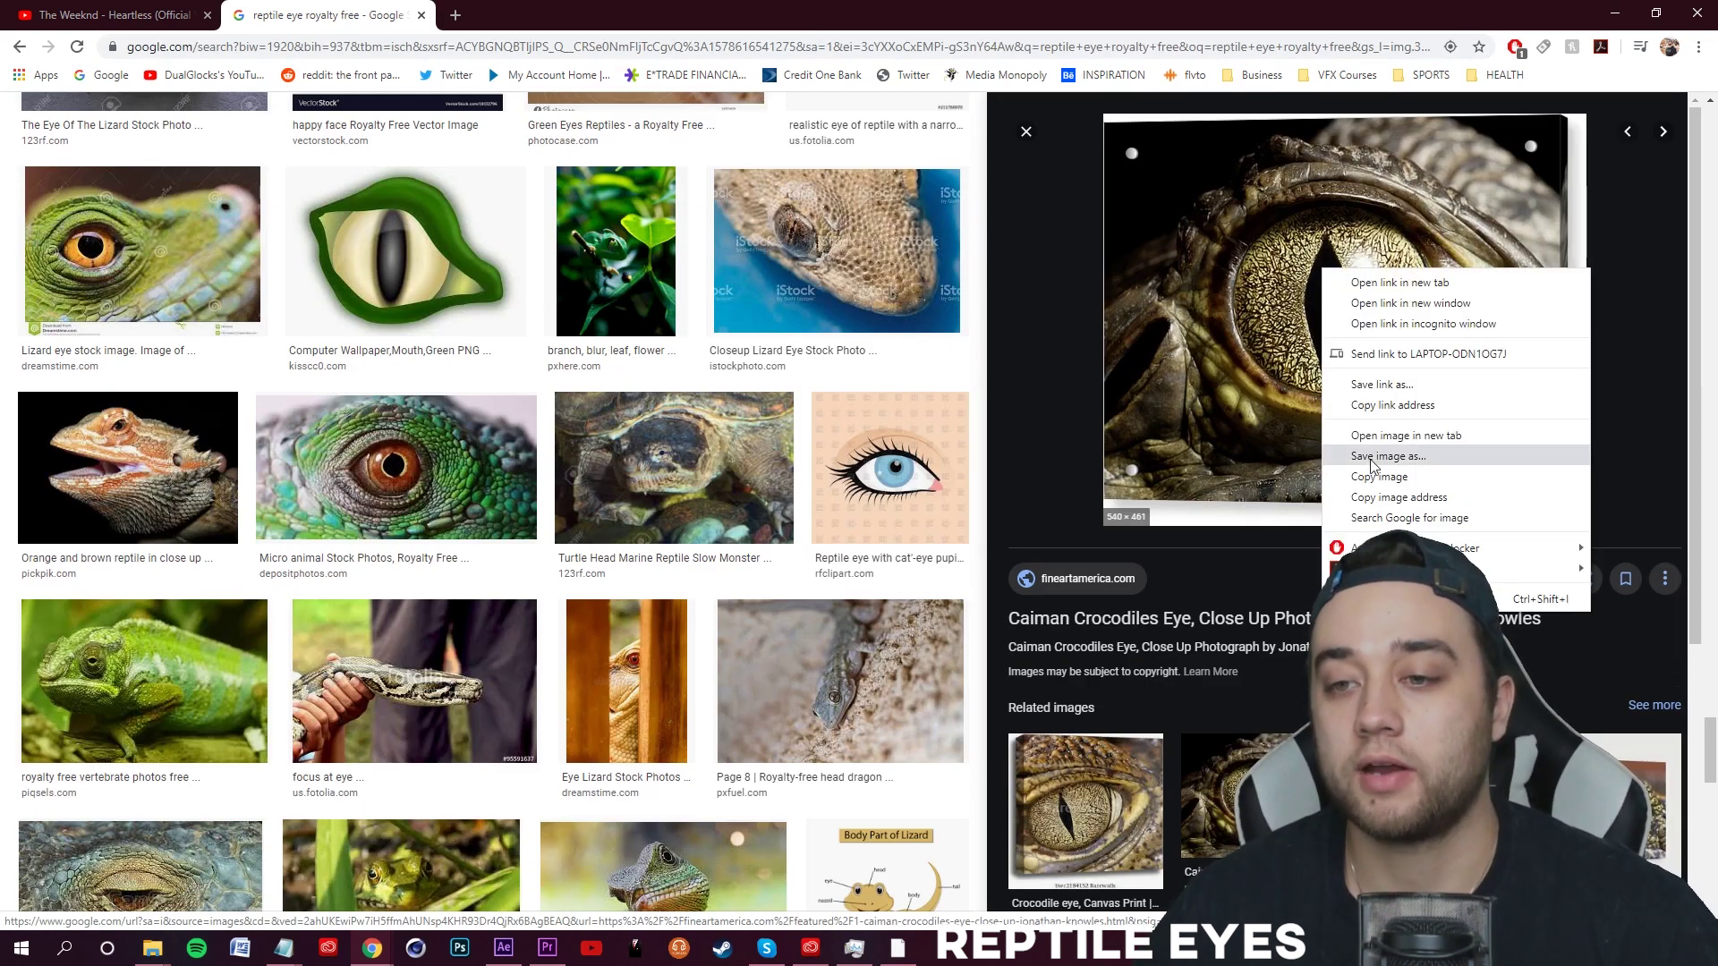
pyautogui.click(1329, 439)
pyautogui.write('reptile eye')
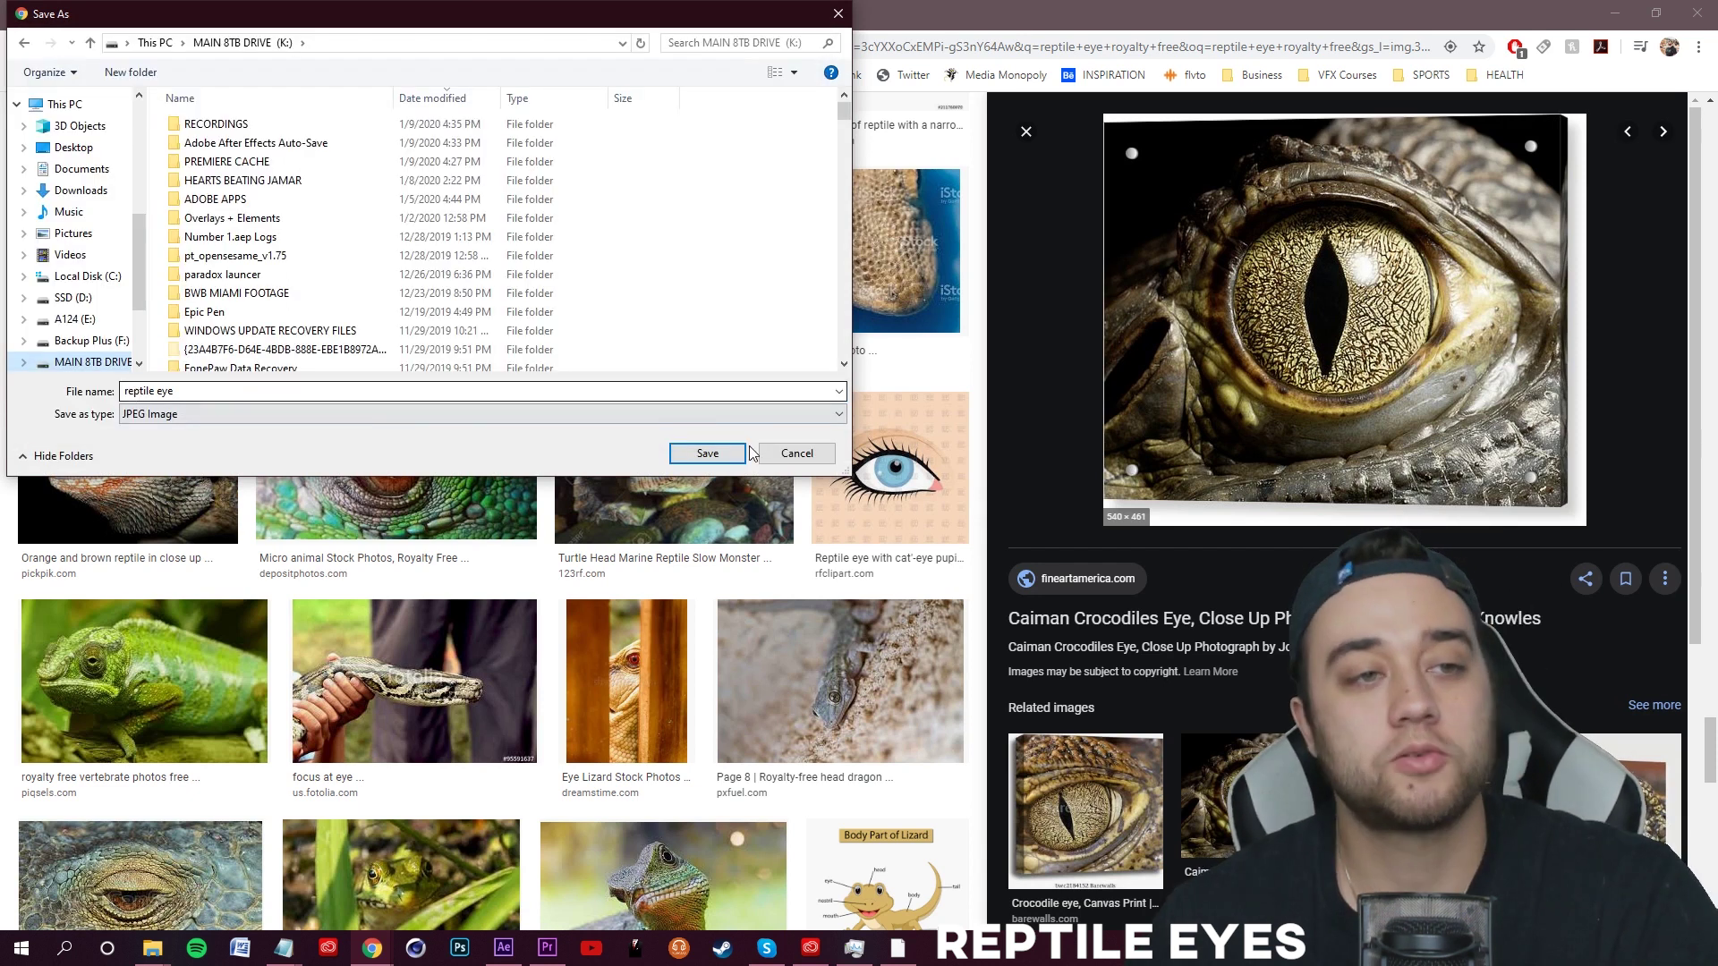
pyautogui.click(715, 456)
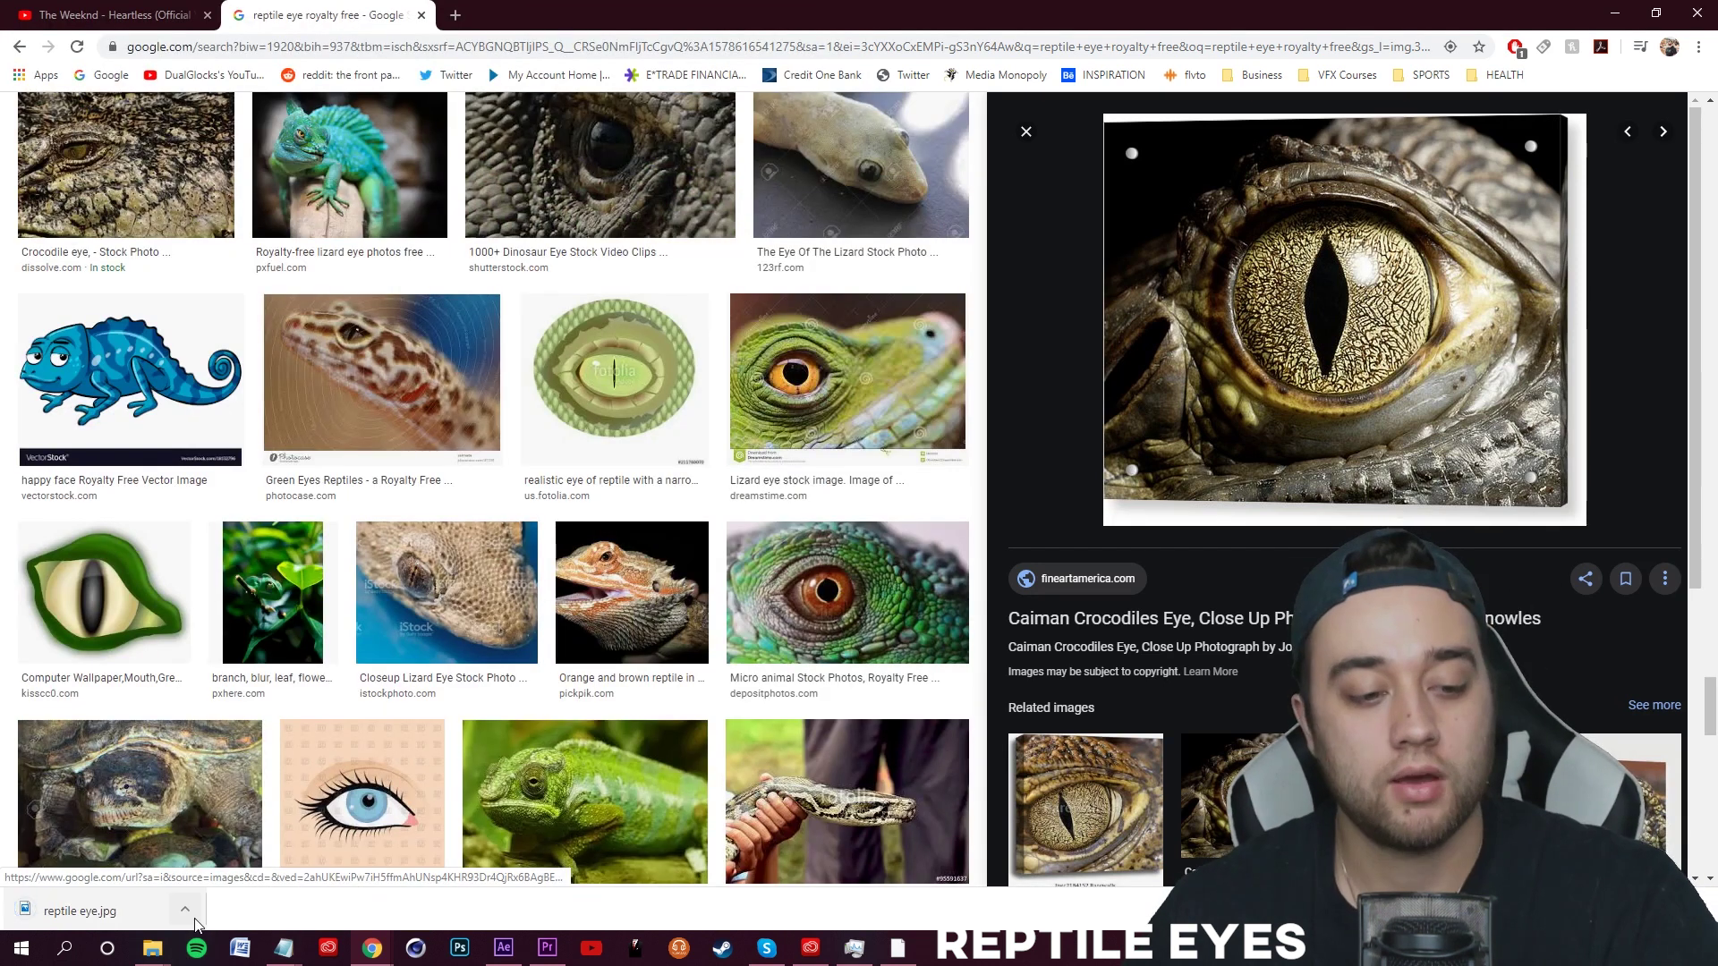
# - Locate the downloaded reptile eye.jpg in its folder and add it to the After Effects composition above the eye nulls
pyautogui.click(184, 909)
pyautogui.click(224, 848)
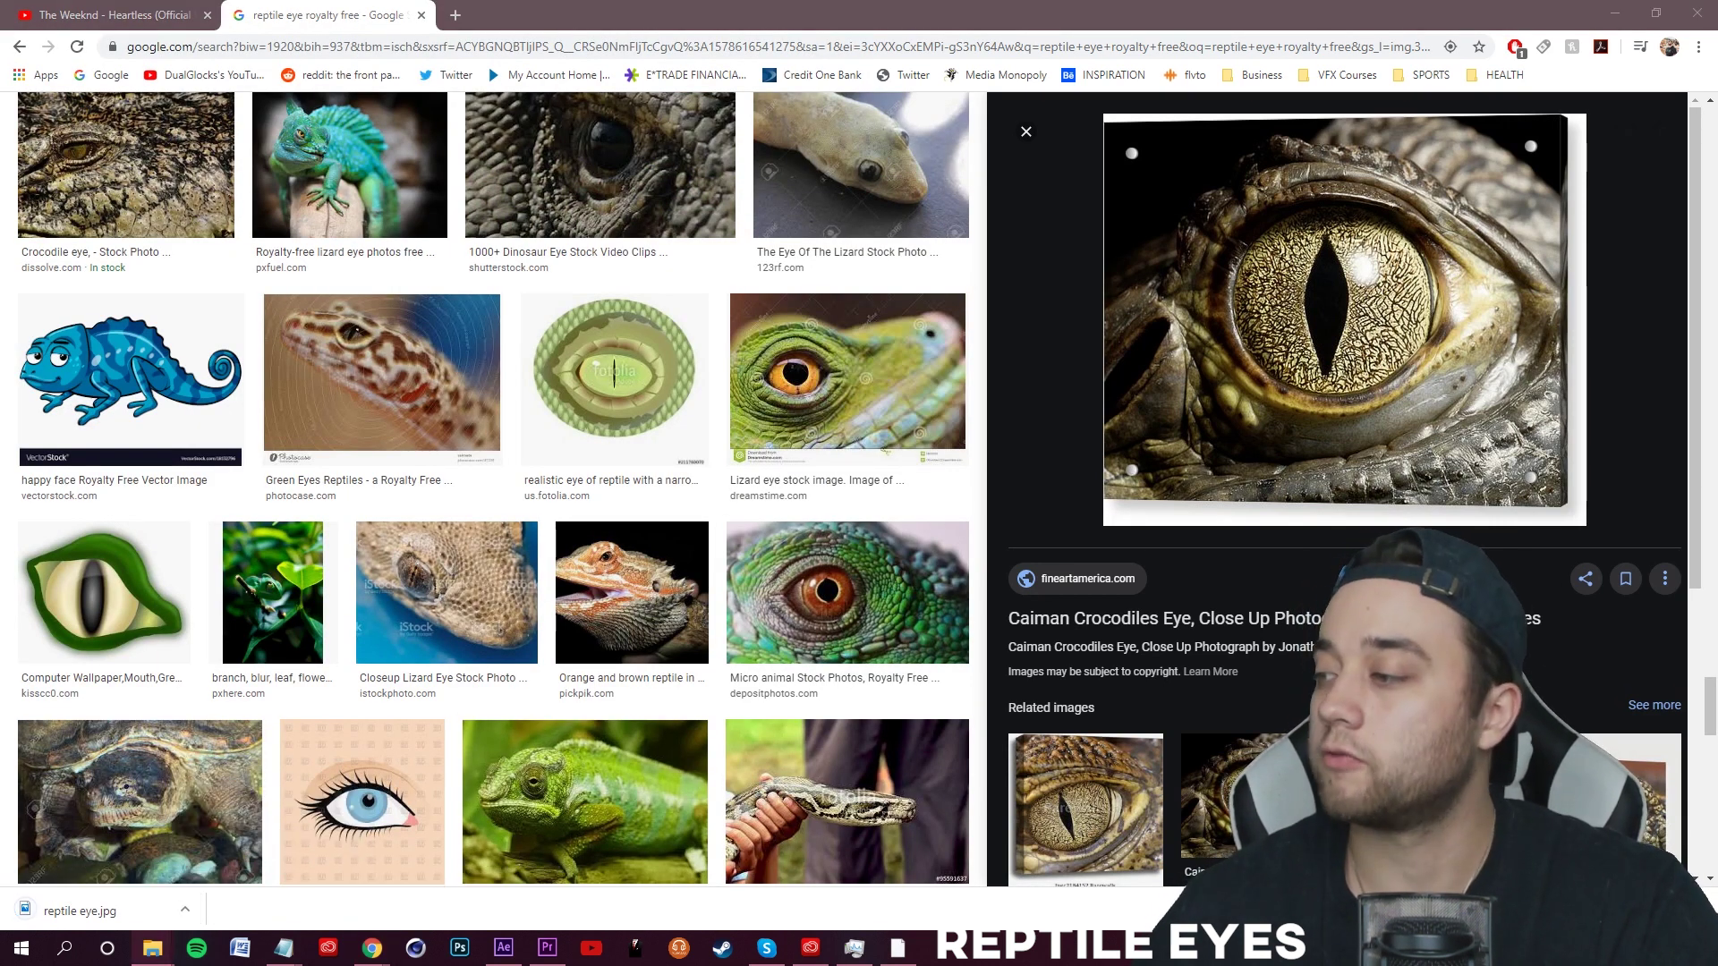
pyautogui.moveTo(80, 911); pyautogui.dragTo(397, 897)
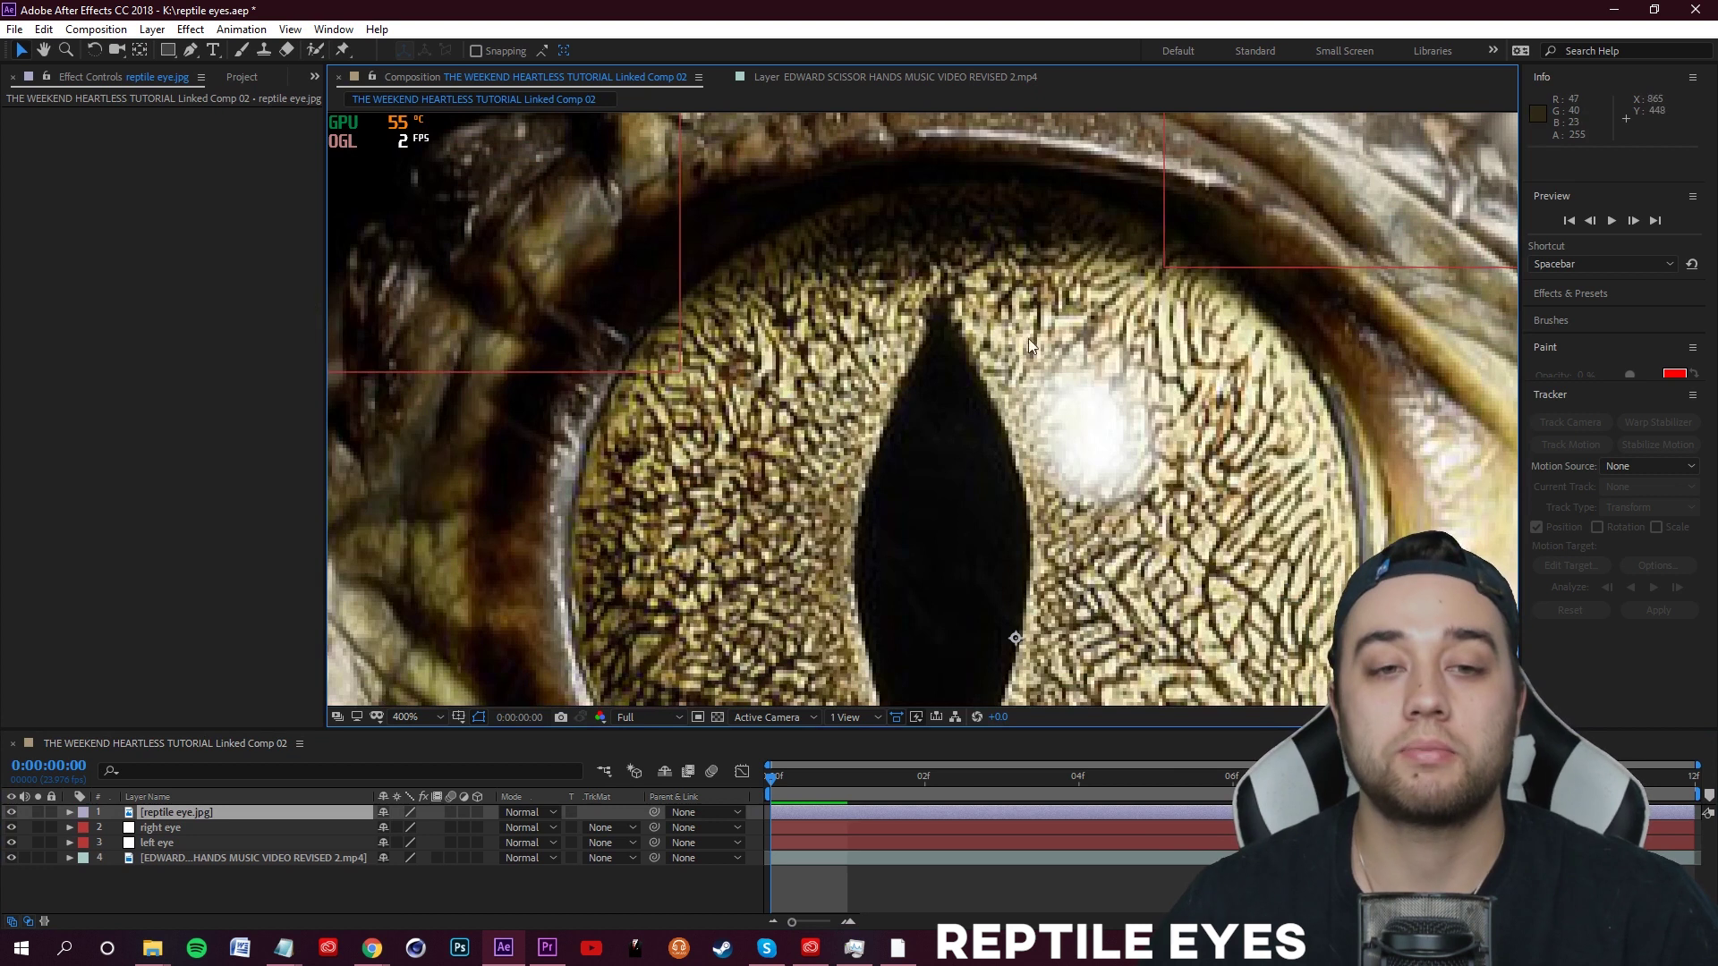
# - Draw a closed, curved Pen tool mask around the round iris of the reptile eye.jpg layer
pyautogui.press(',')
pyautogui.press(',')
pyautogui.press(',')
pyautogui.press('.')
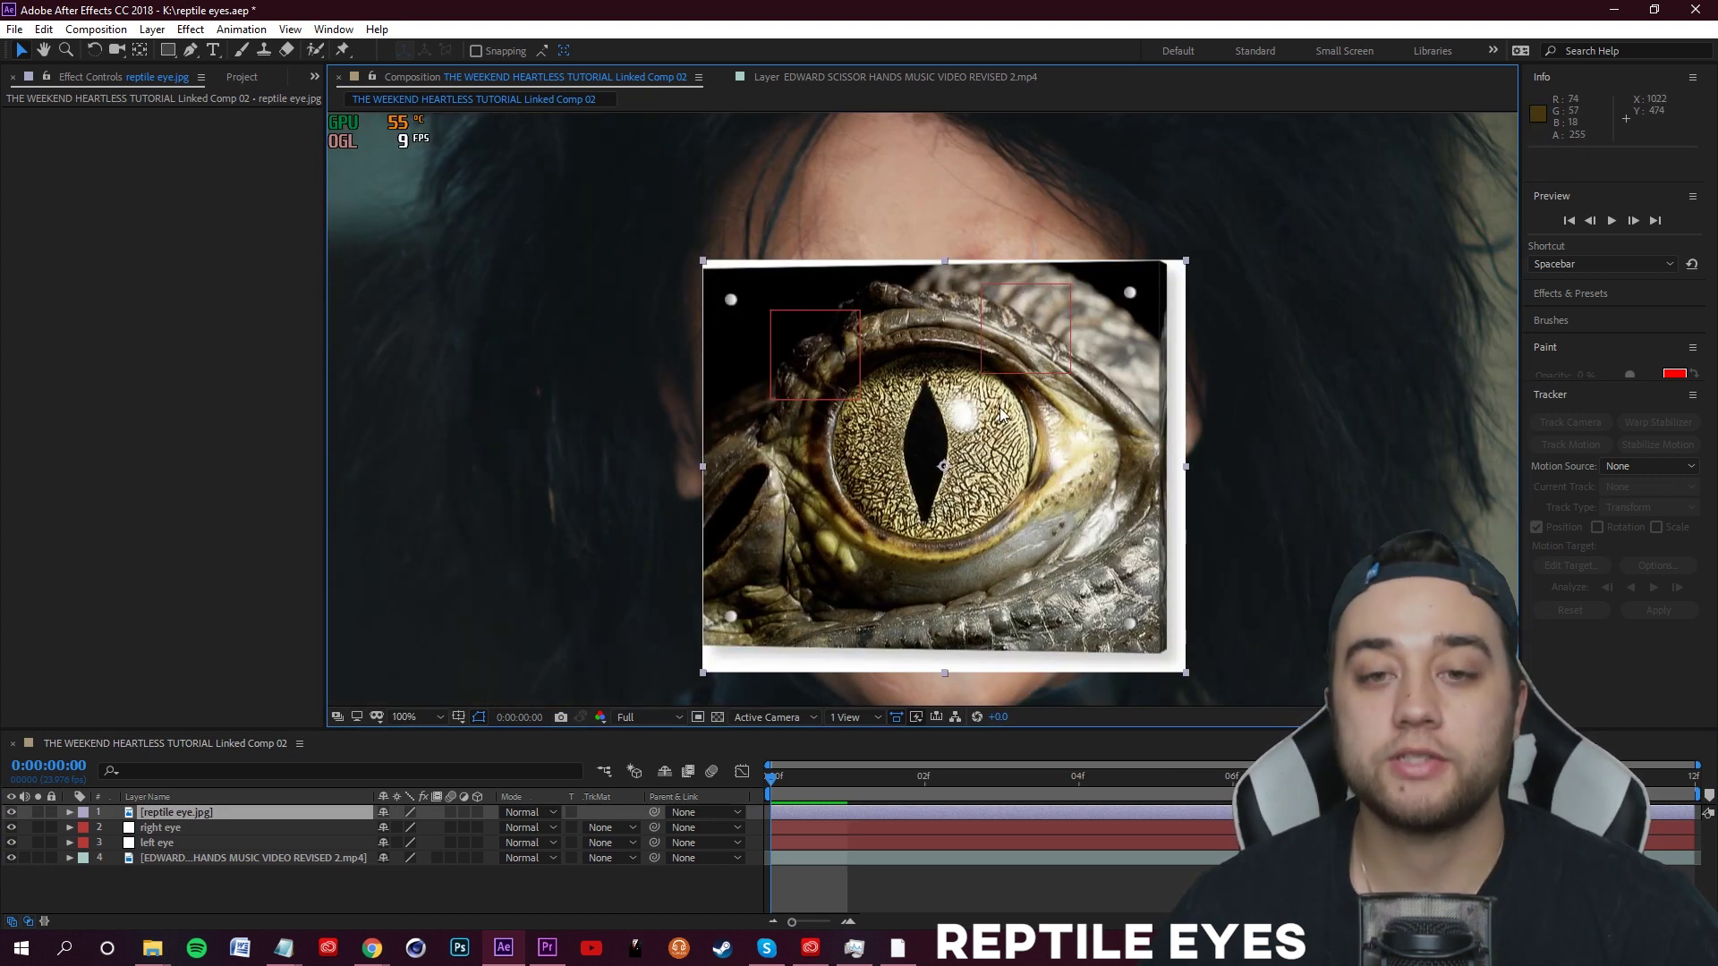
pyautogui.press('.')
pyautogui.click(189, 51)
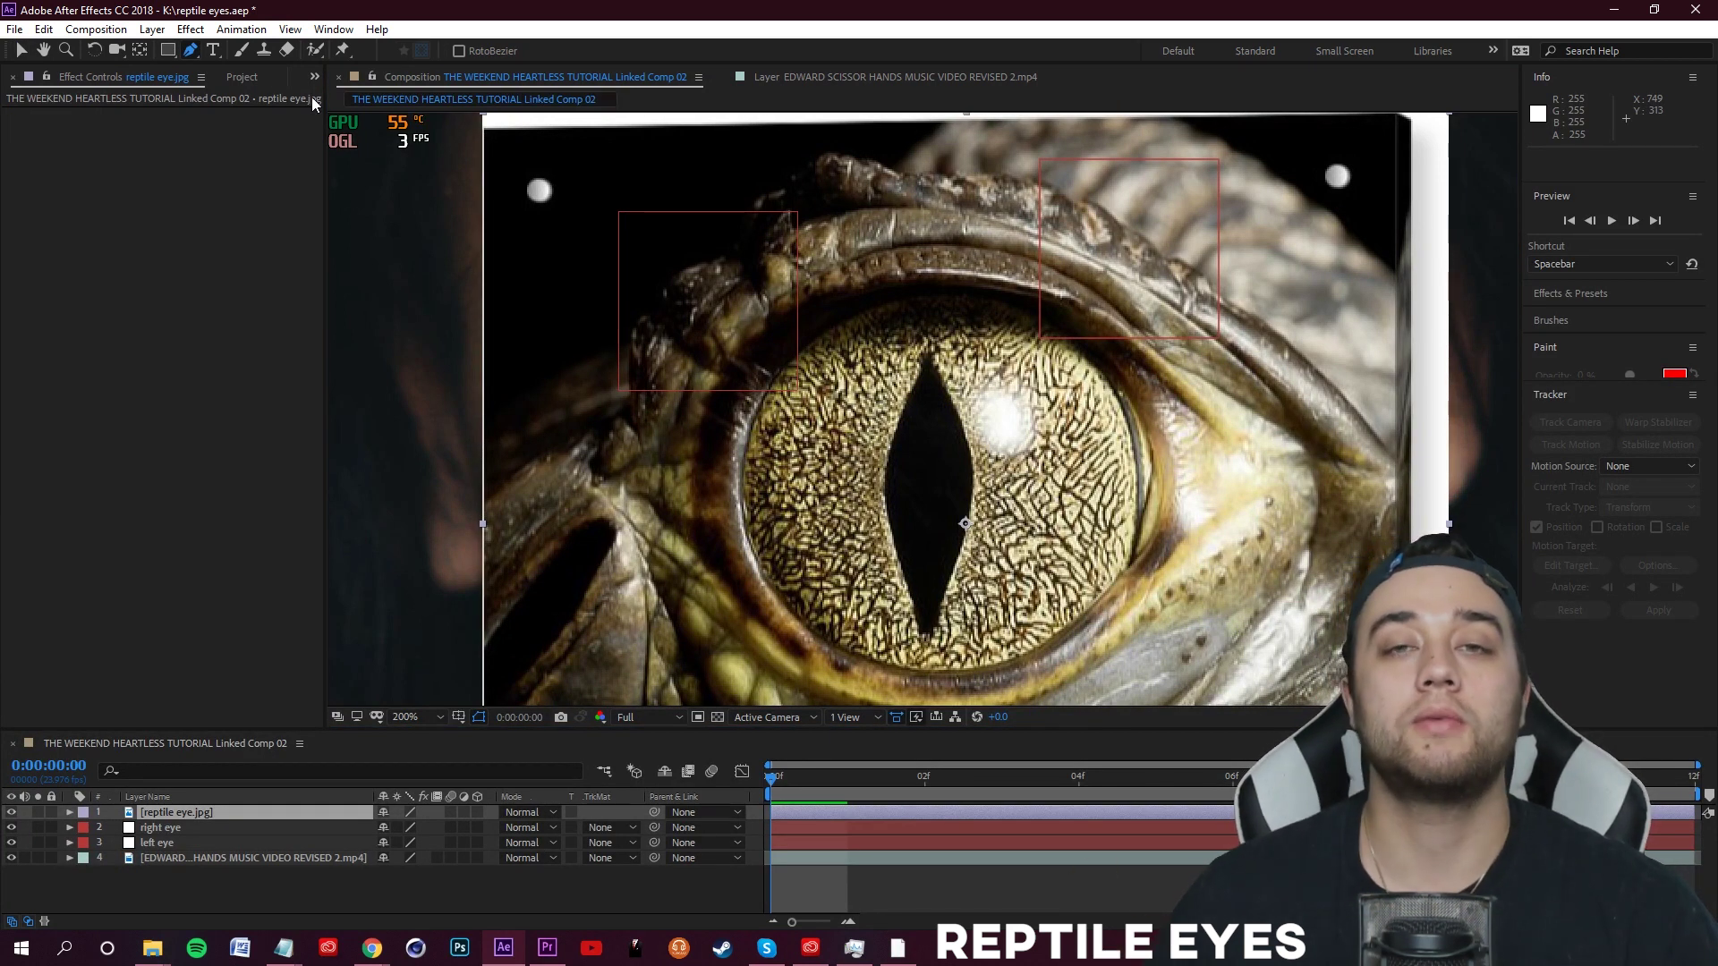
pyautogui.click(943, 296)
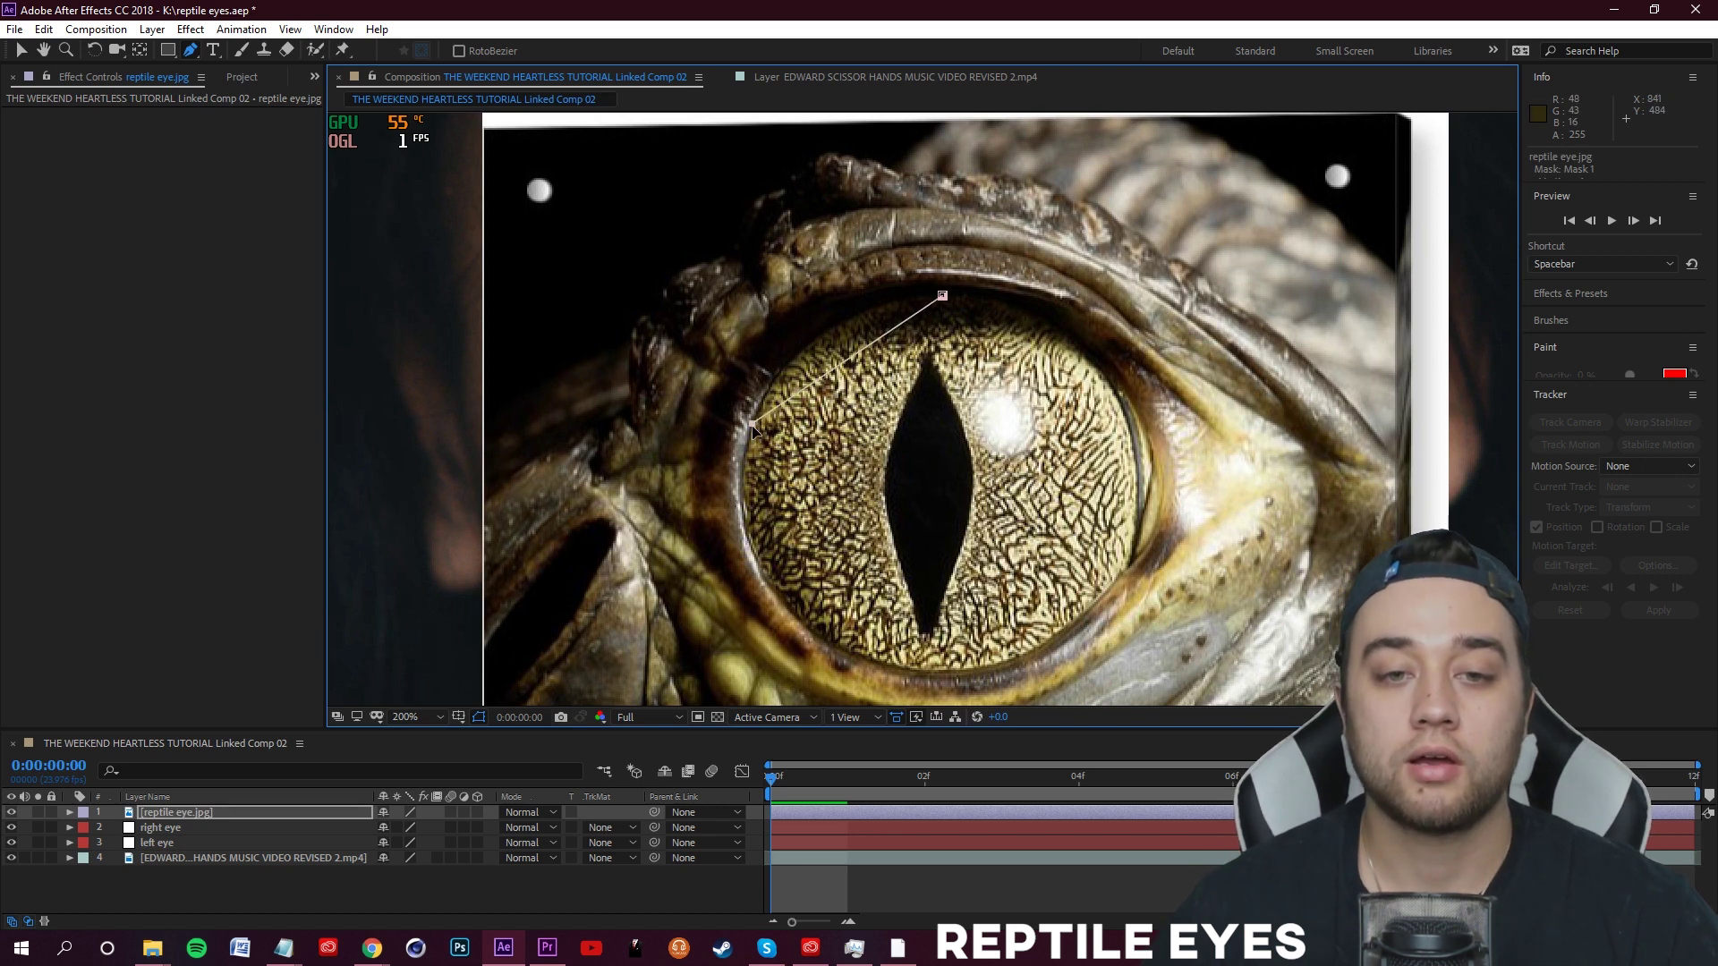
pyautogui.moveTo(743, 468); pyautogui.dragTo(709, 546)
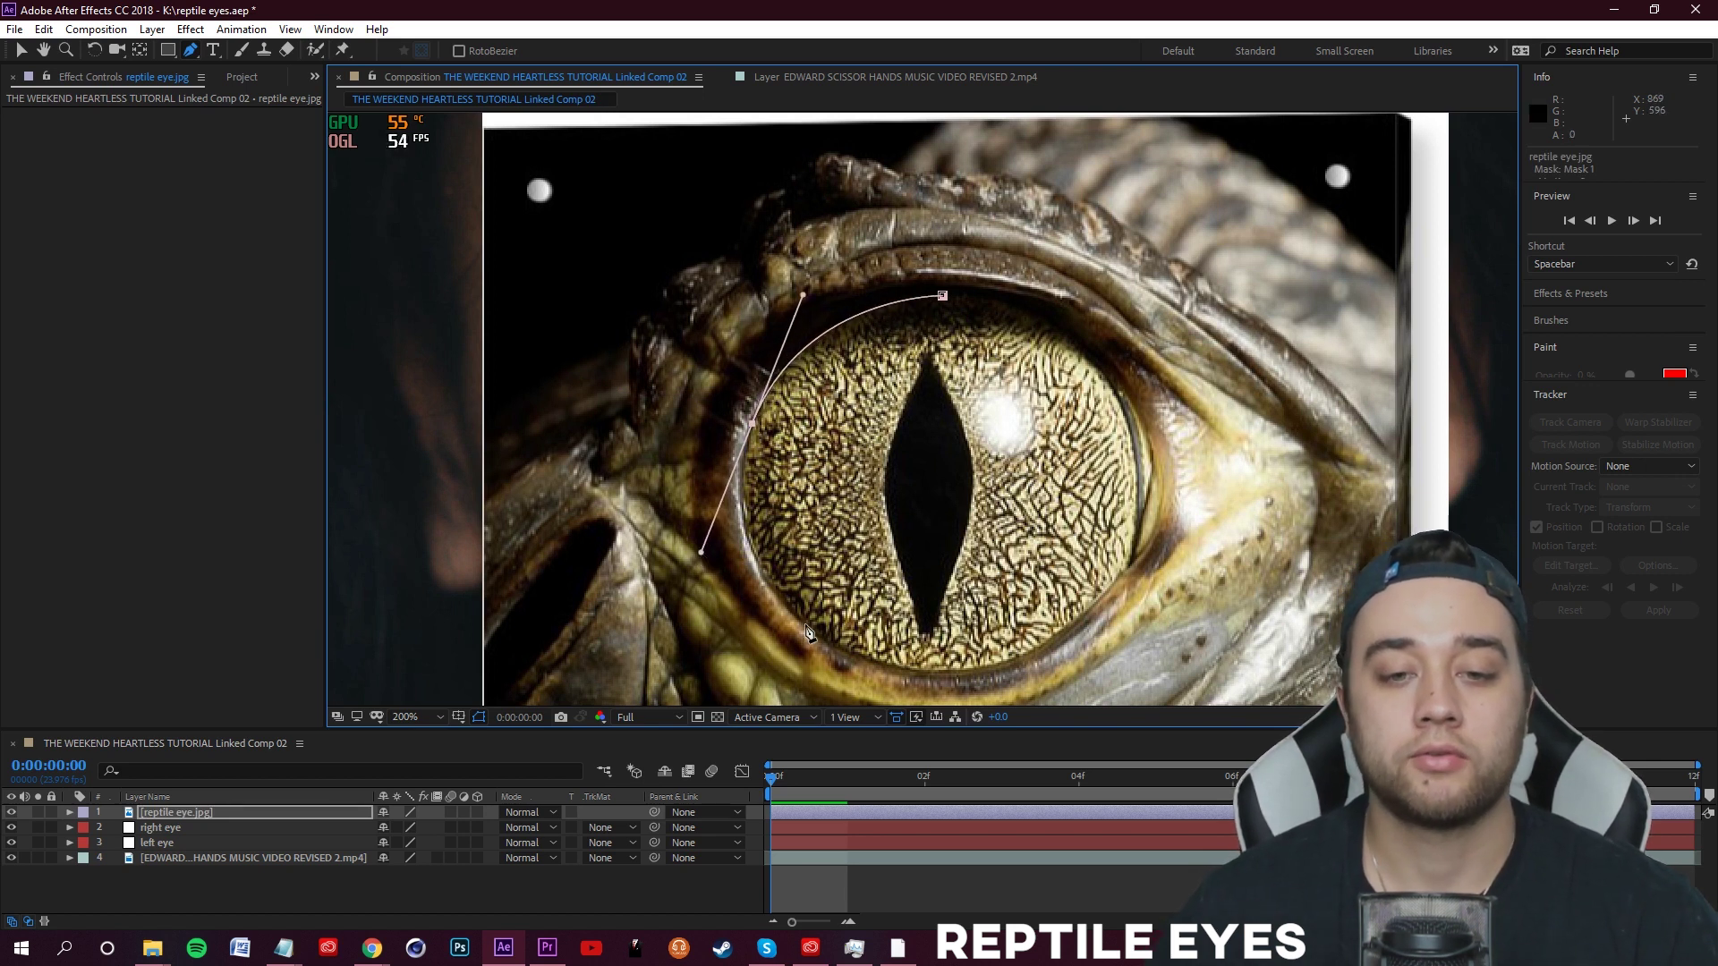
pyautogui.scroll(-2, 912, 658)
pyautogui.moveTo(864, 660); pyautogui.dragTo(956, 645)
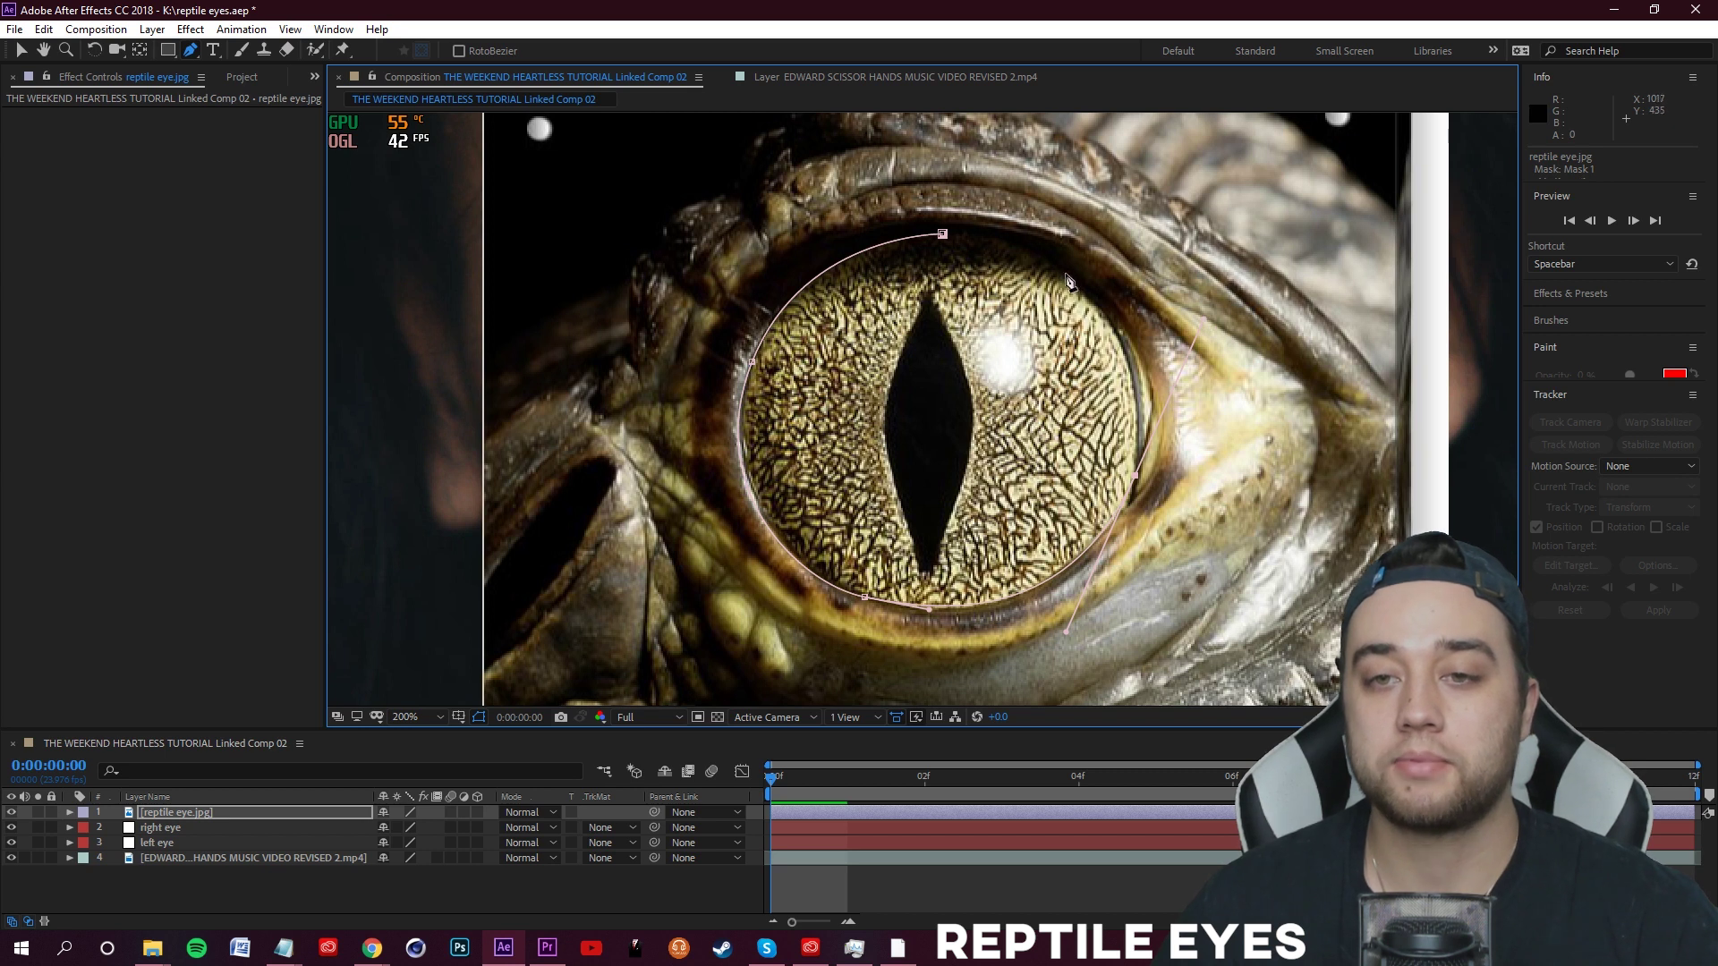
pyautogui.click(942, 234)
pyautogui.press(',')
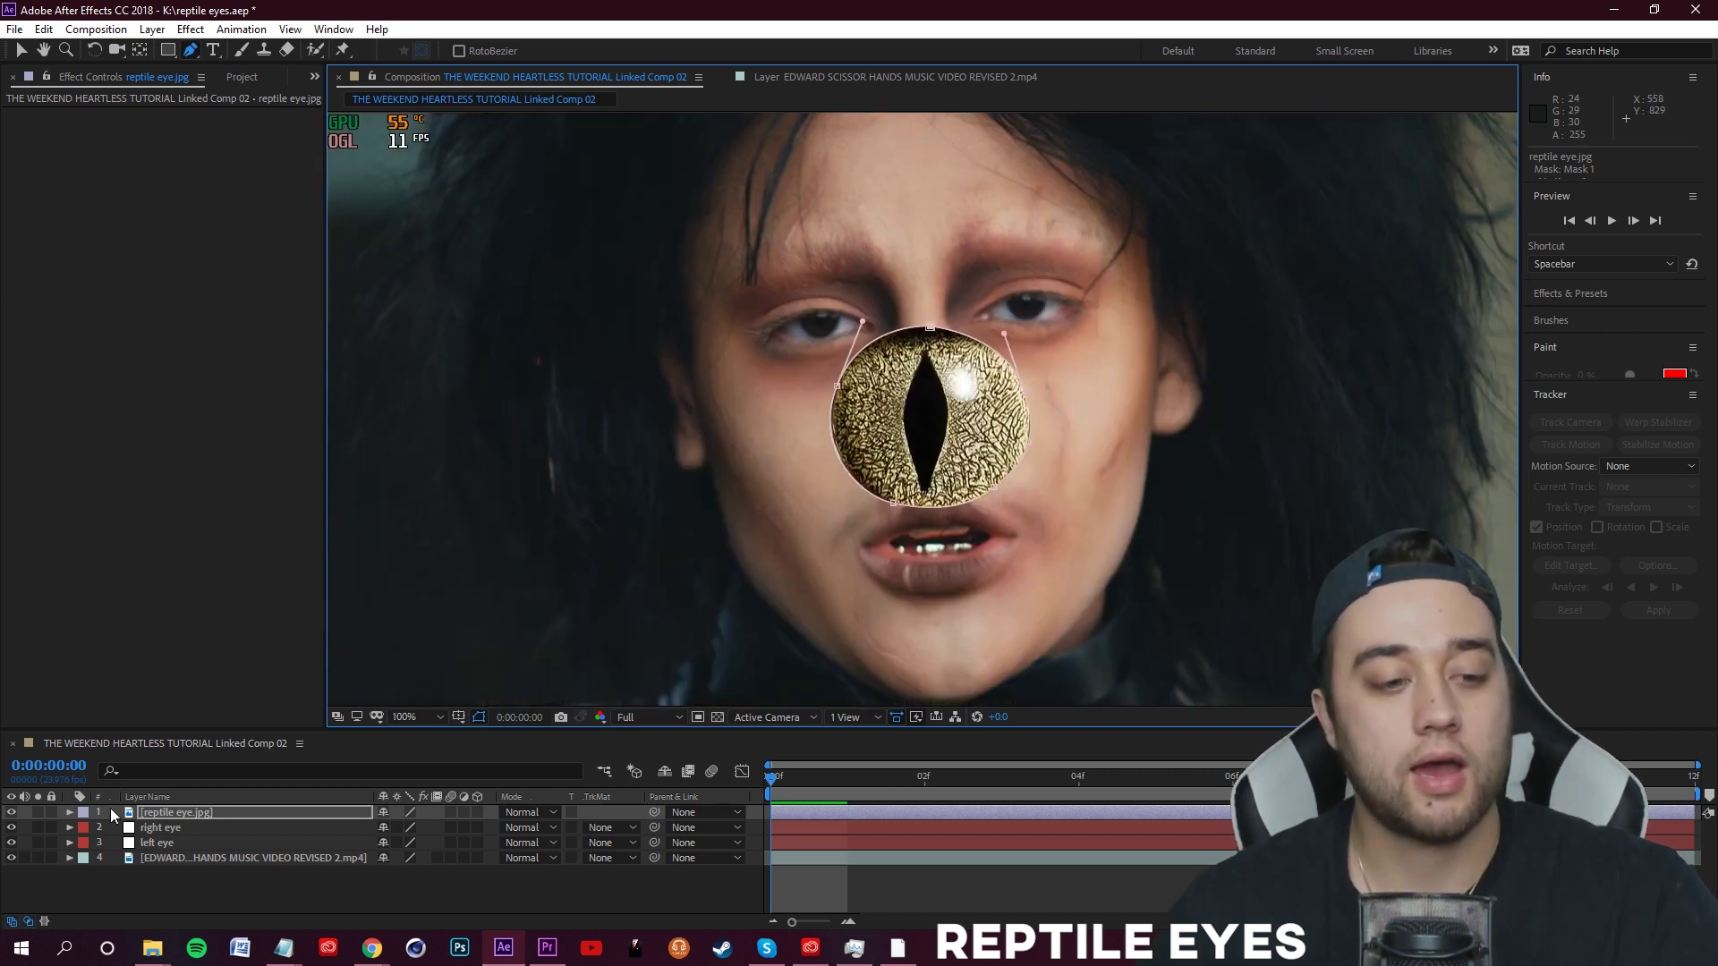
# - Set the reptile eye mask's feather to 31 pixels and inspect the softened edge
pyautogui.click(164, 813)
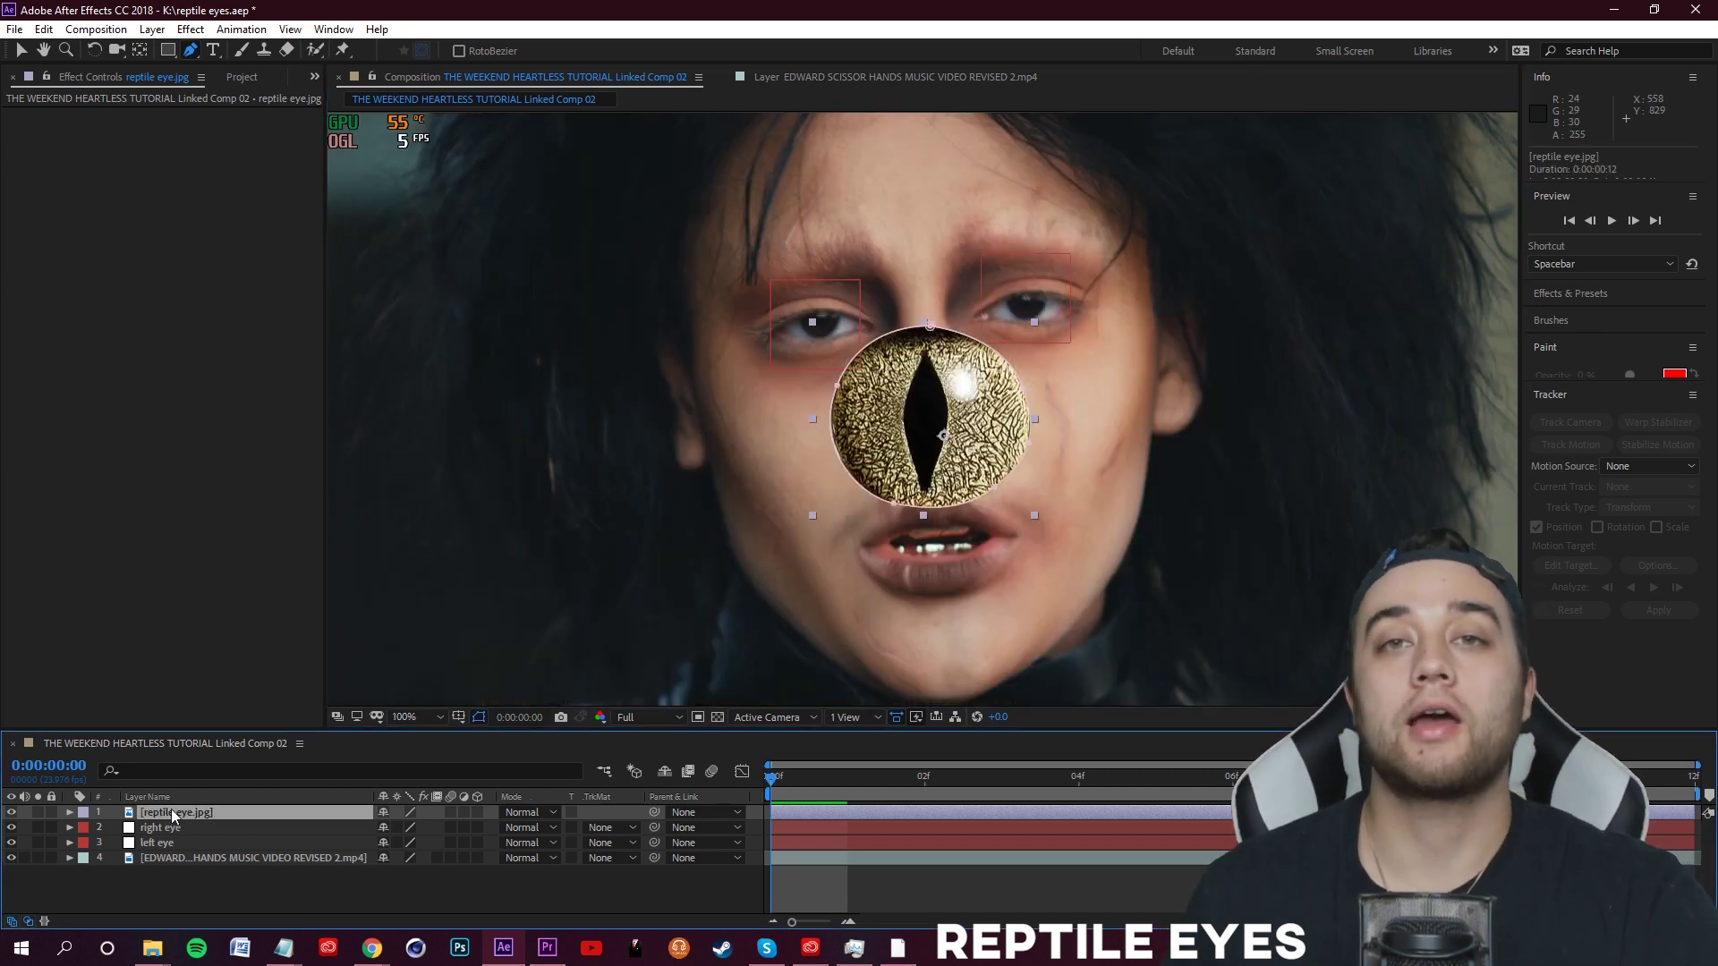
pyautogui.press('m')
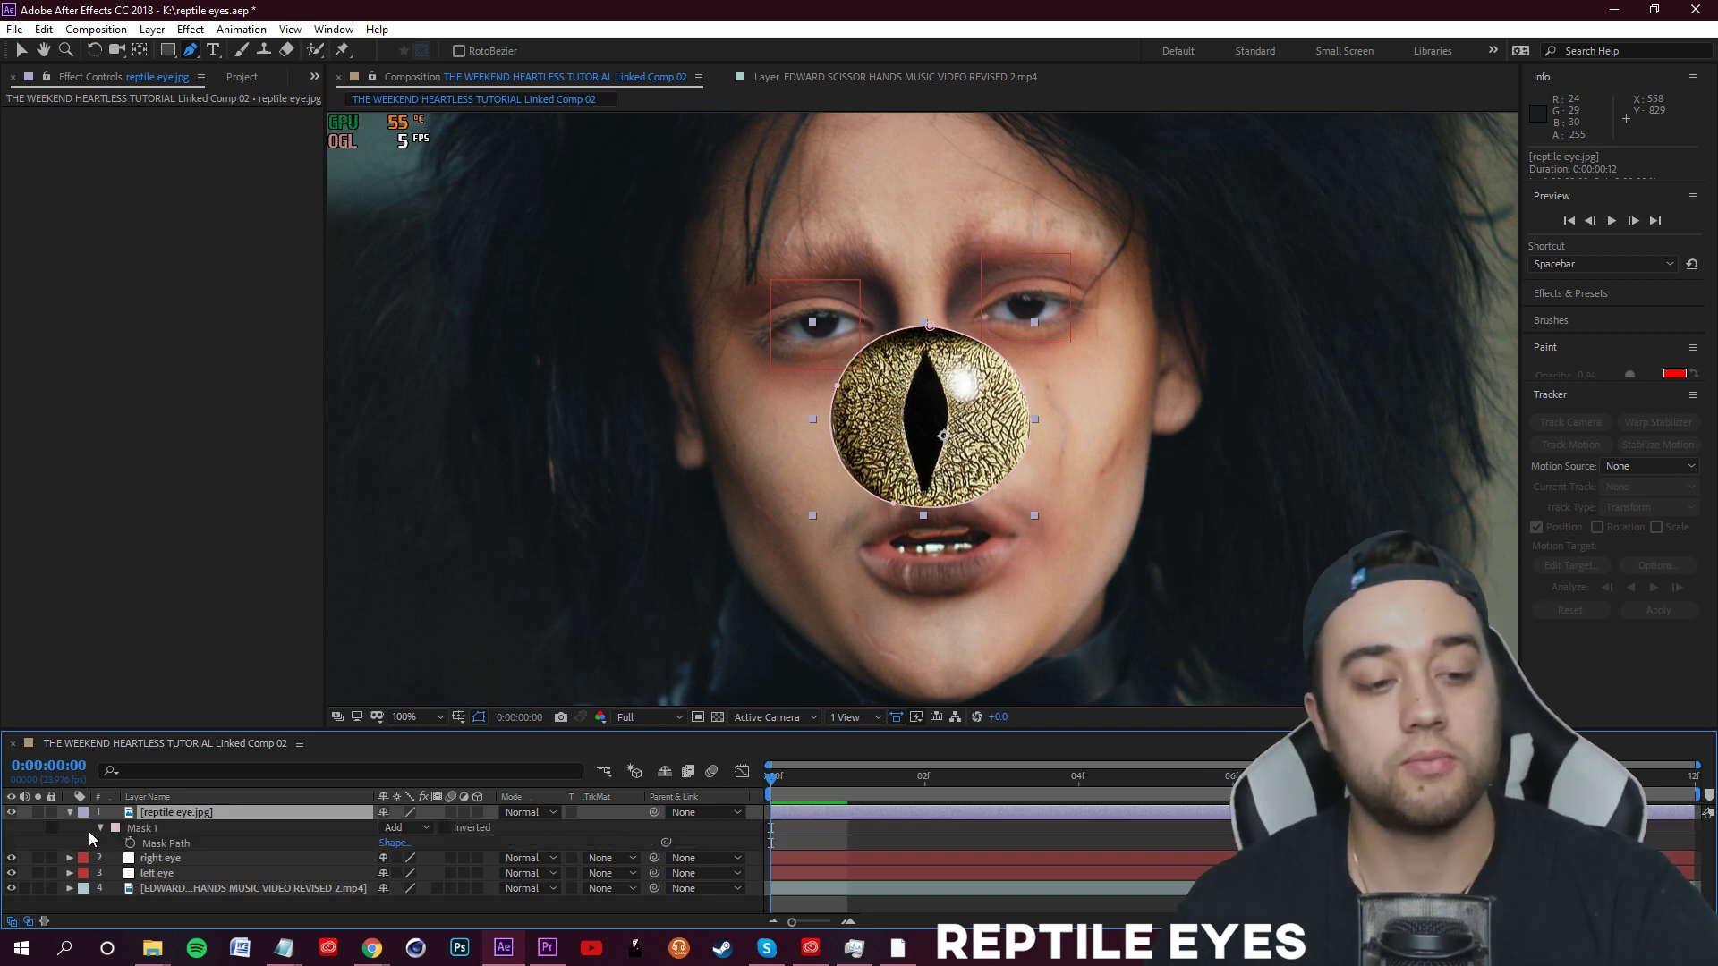
pyautogui.click(101, 827)
pyautogui.click(100, 828)
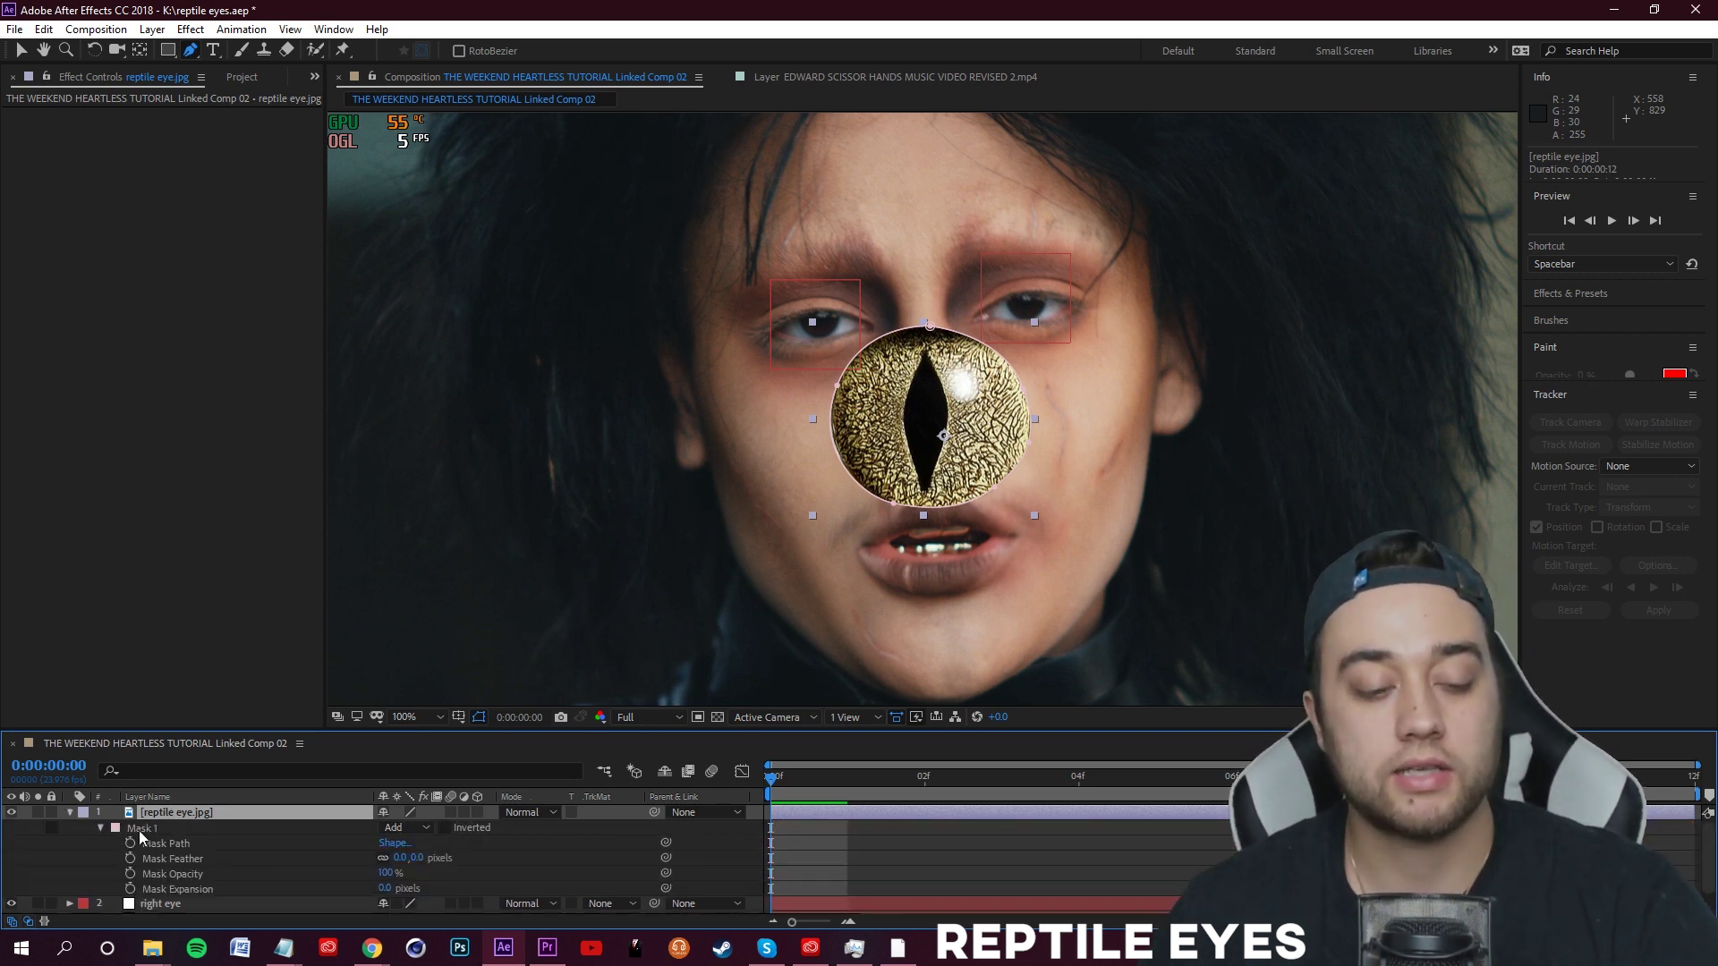
pyautogui.moveTo(419, 861); pyautogui.dragTo(448, 857)
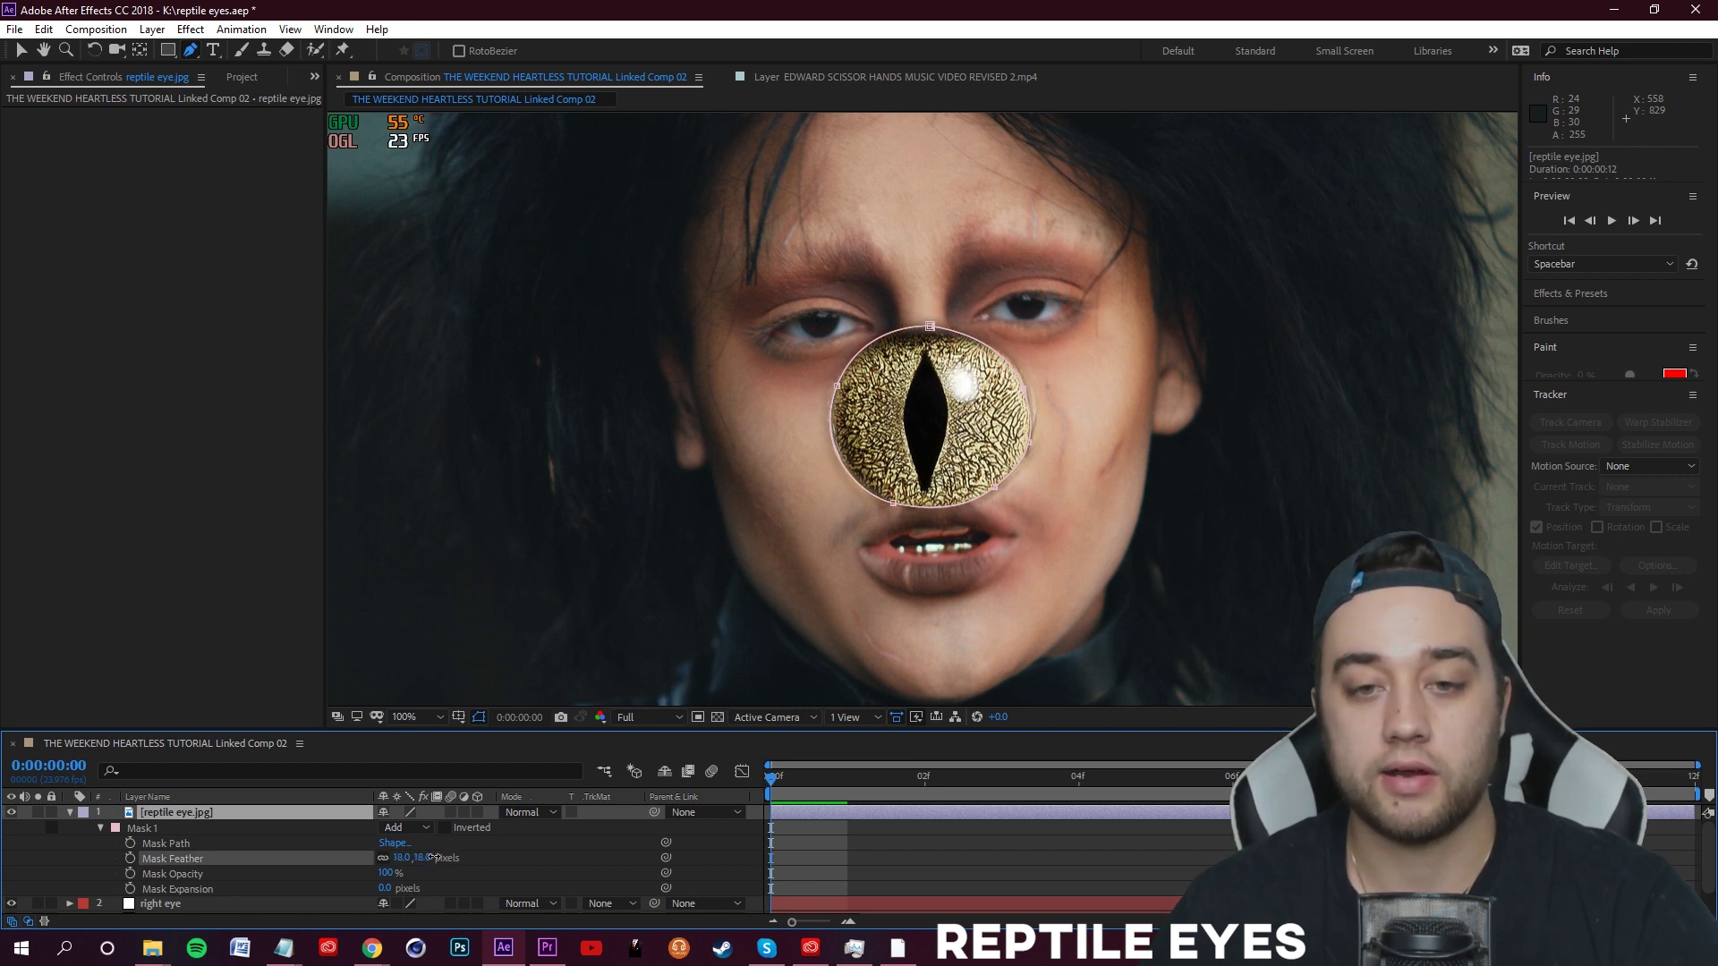
pyautogui.press('.')
pyautogui.press(',')
pyautogui.press(',')
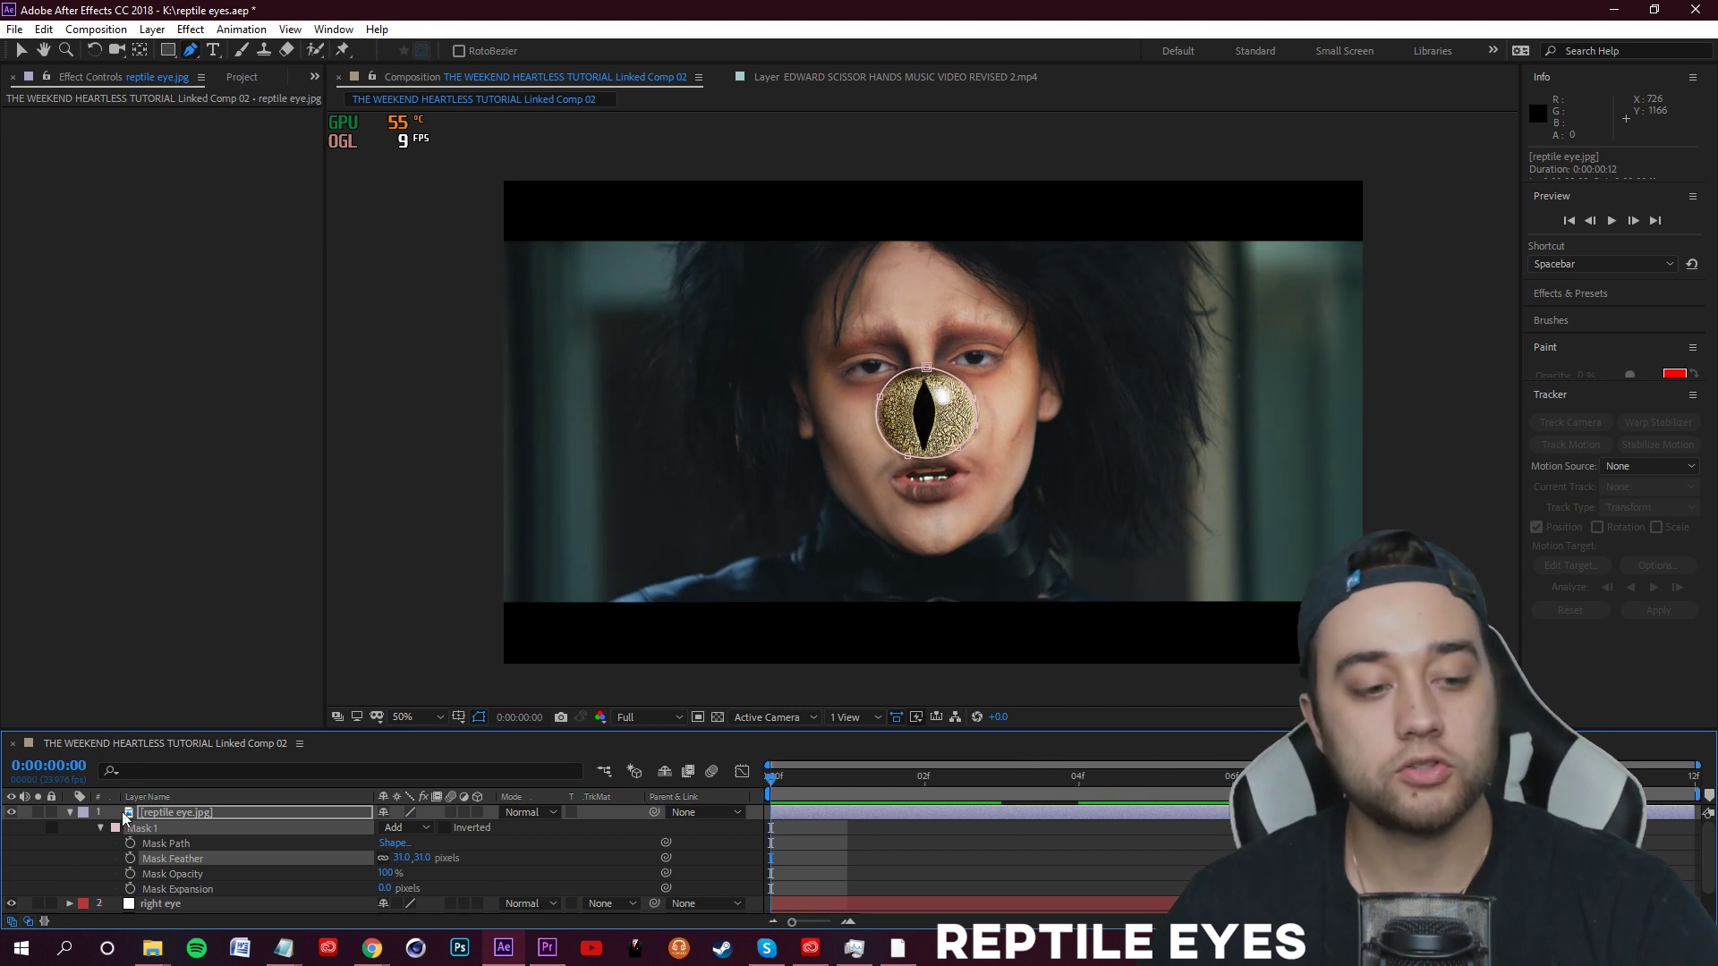
pyautogui.click(71, 812)
pyautogui.press('.')
pyautogui.press('.')
pyautogui.press('.')
pyautogui.press('.')
pyautogui.press(',')
pyautogui.press(',')
pyautogui.press(',')
pyautogui.press(',')
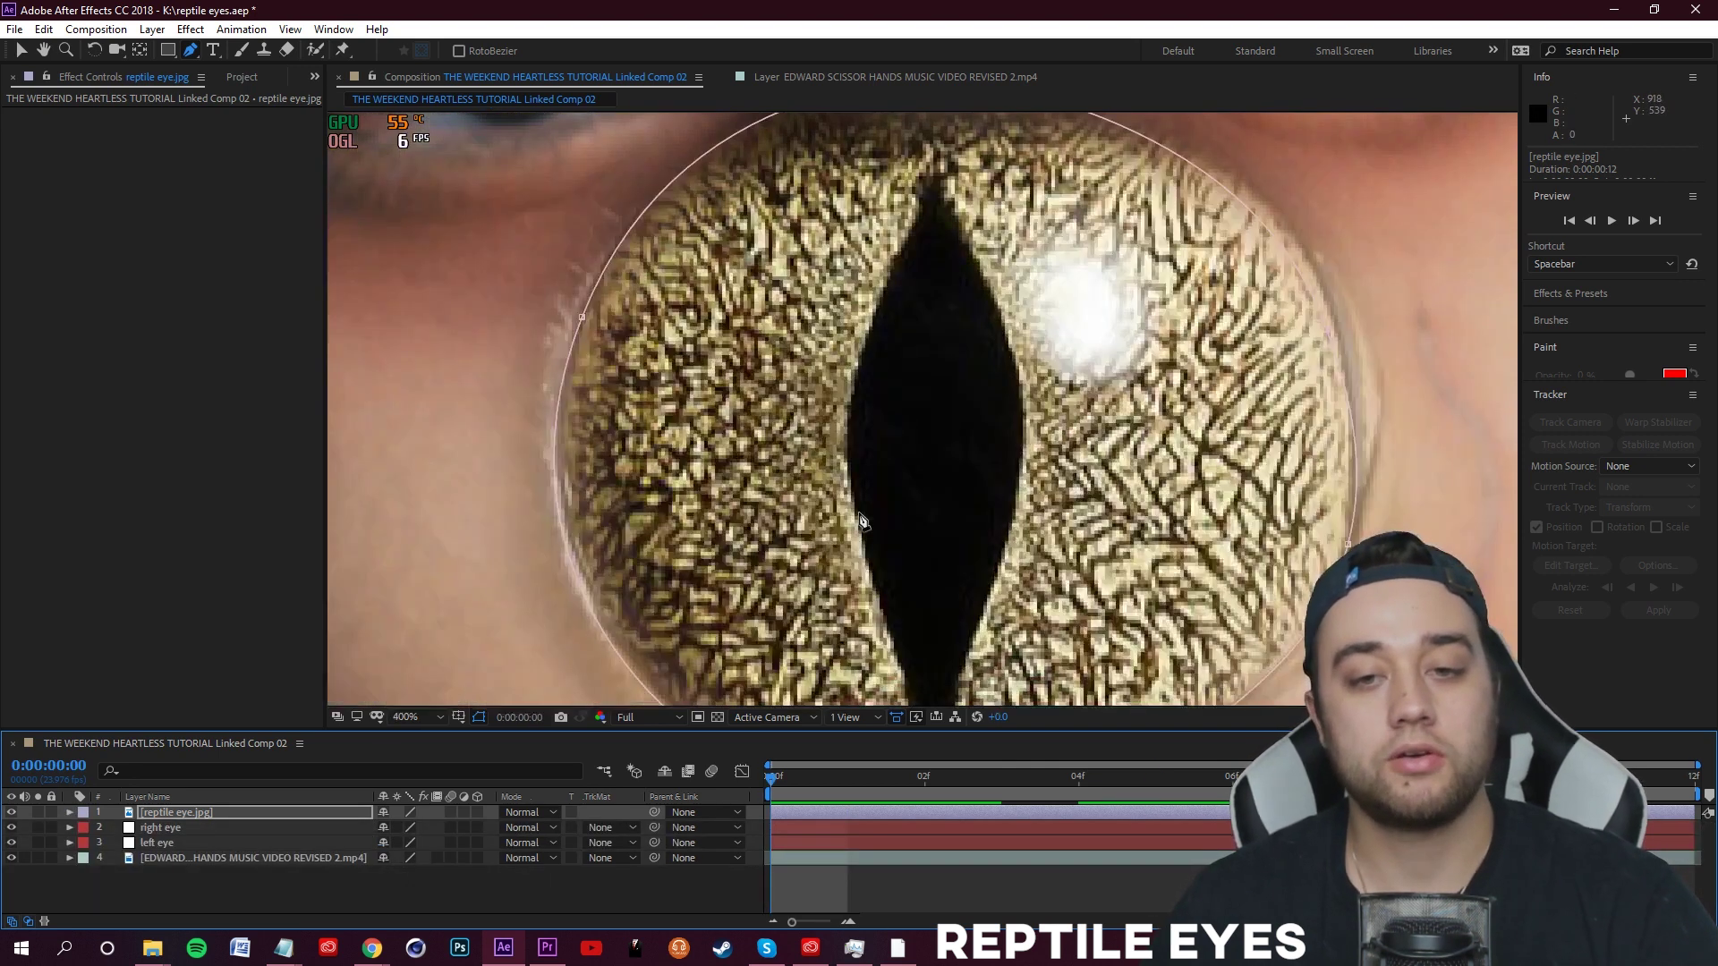
# - Scale the reptile eye layer down to 20% and place it over the pupil on the viewer's left, at about 823, 419
pyautogui.click(190, 811)
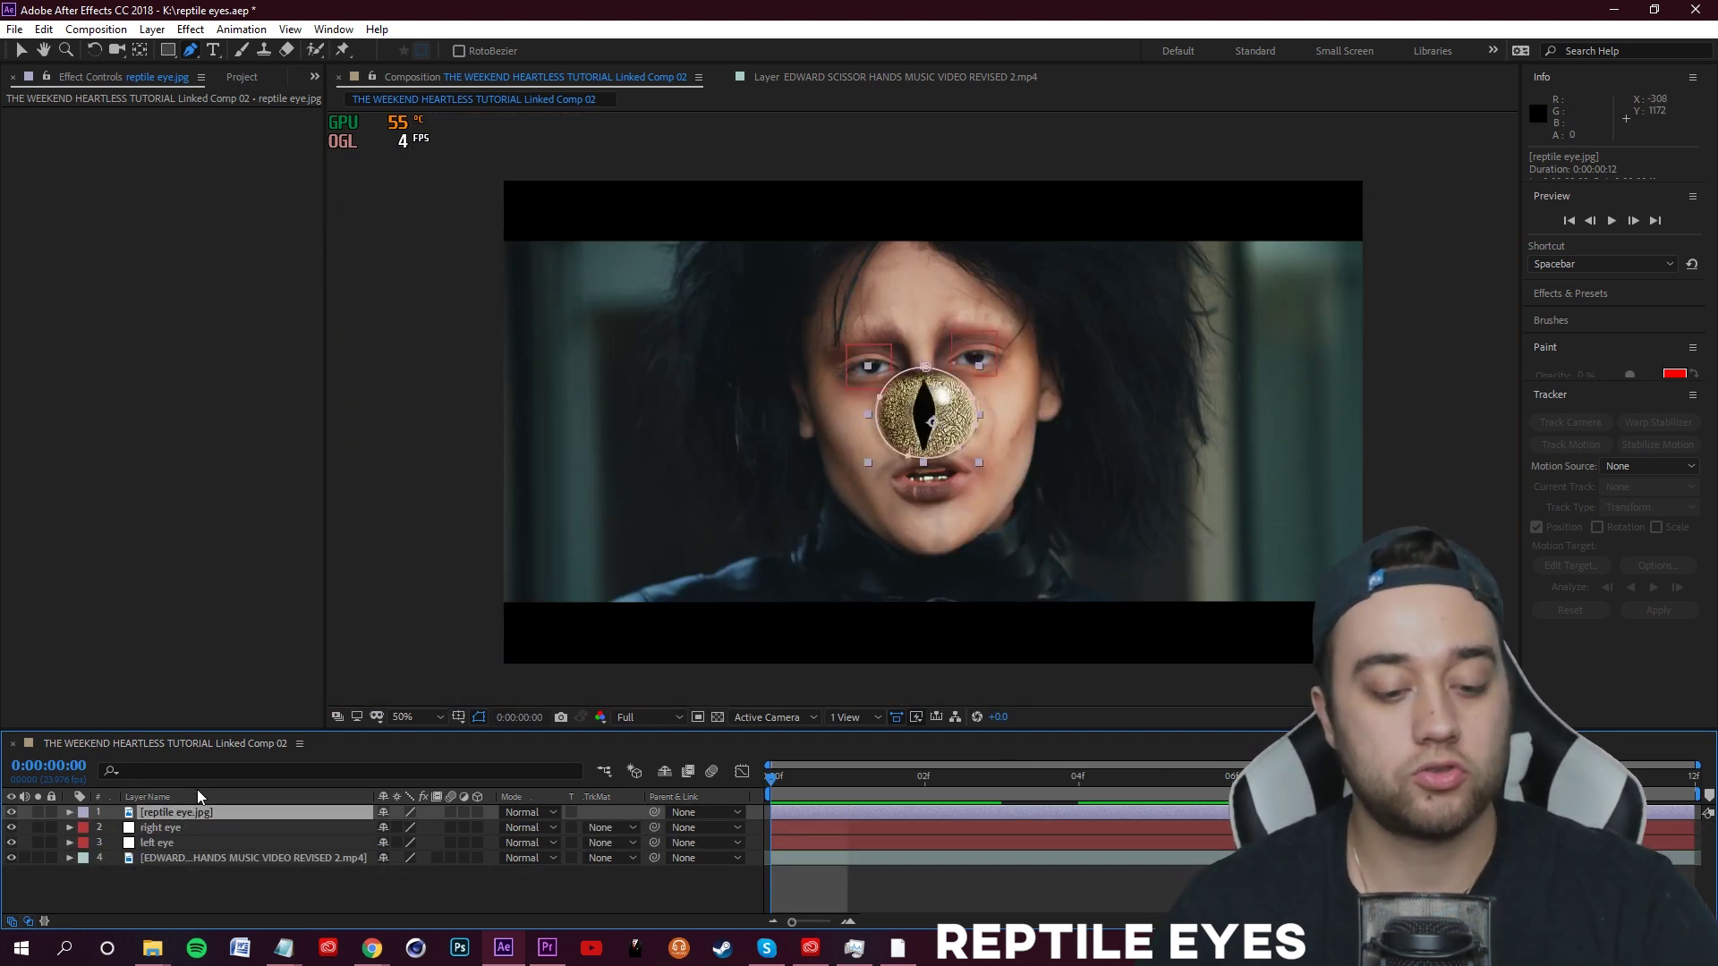
pyautogui.click(70, 812)
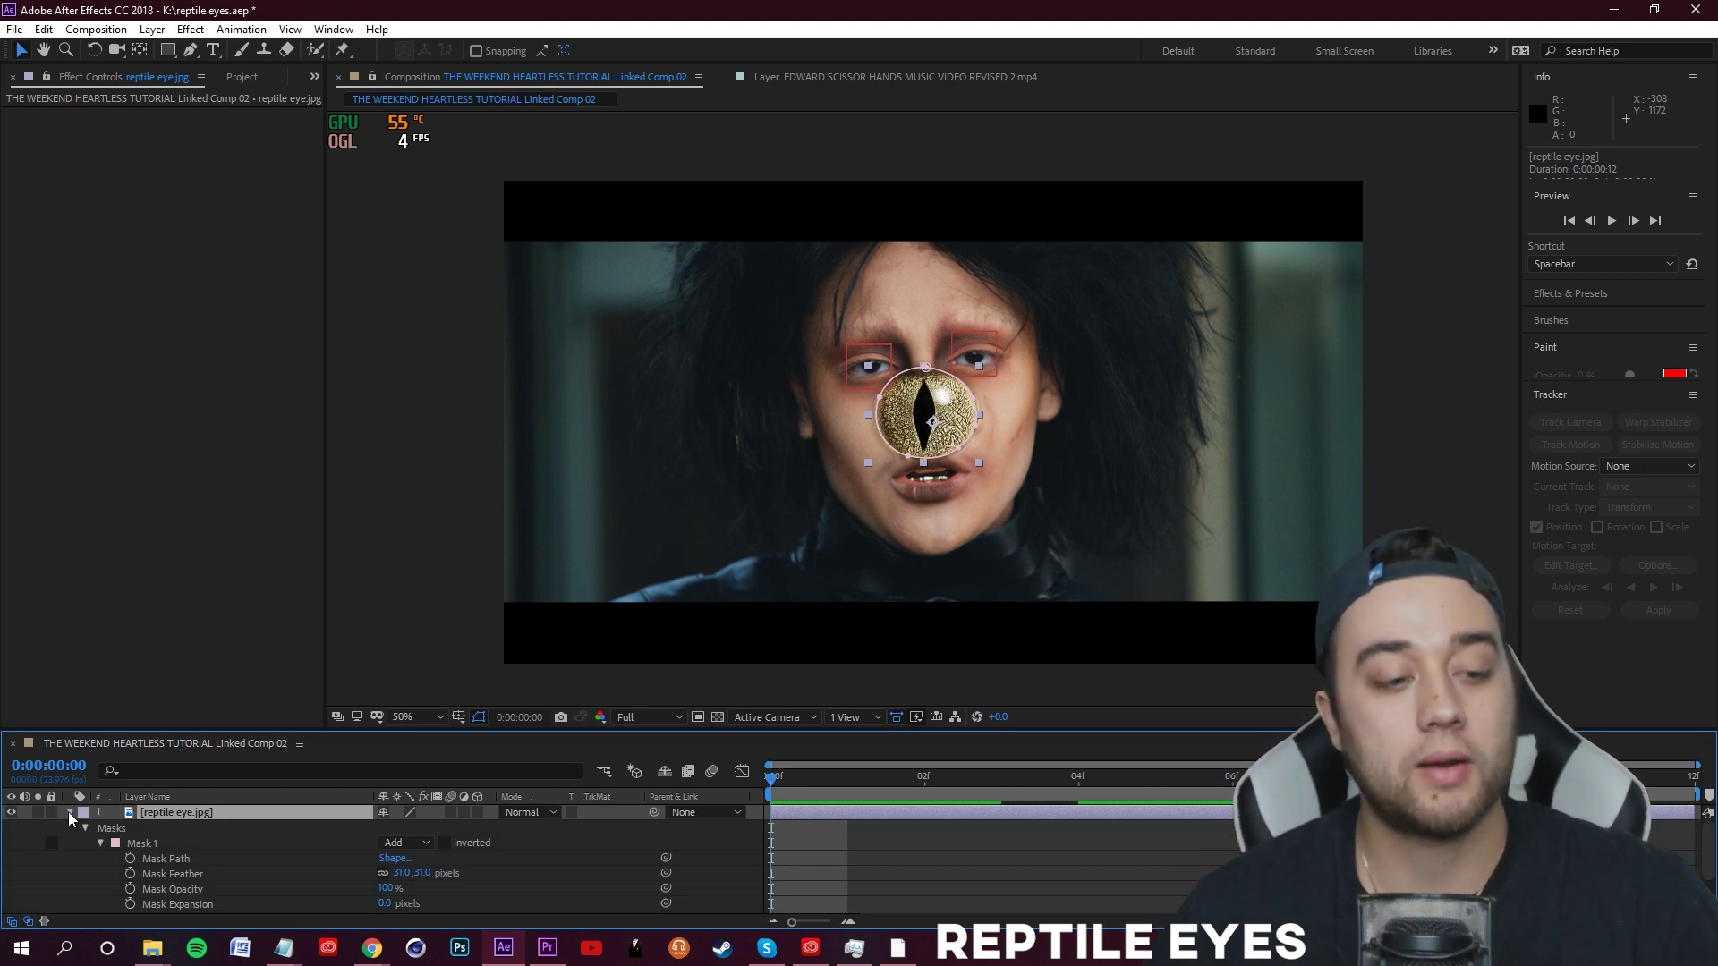
pyautogui.click(91, 842)
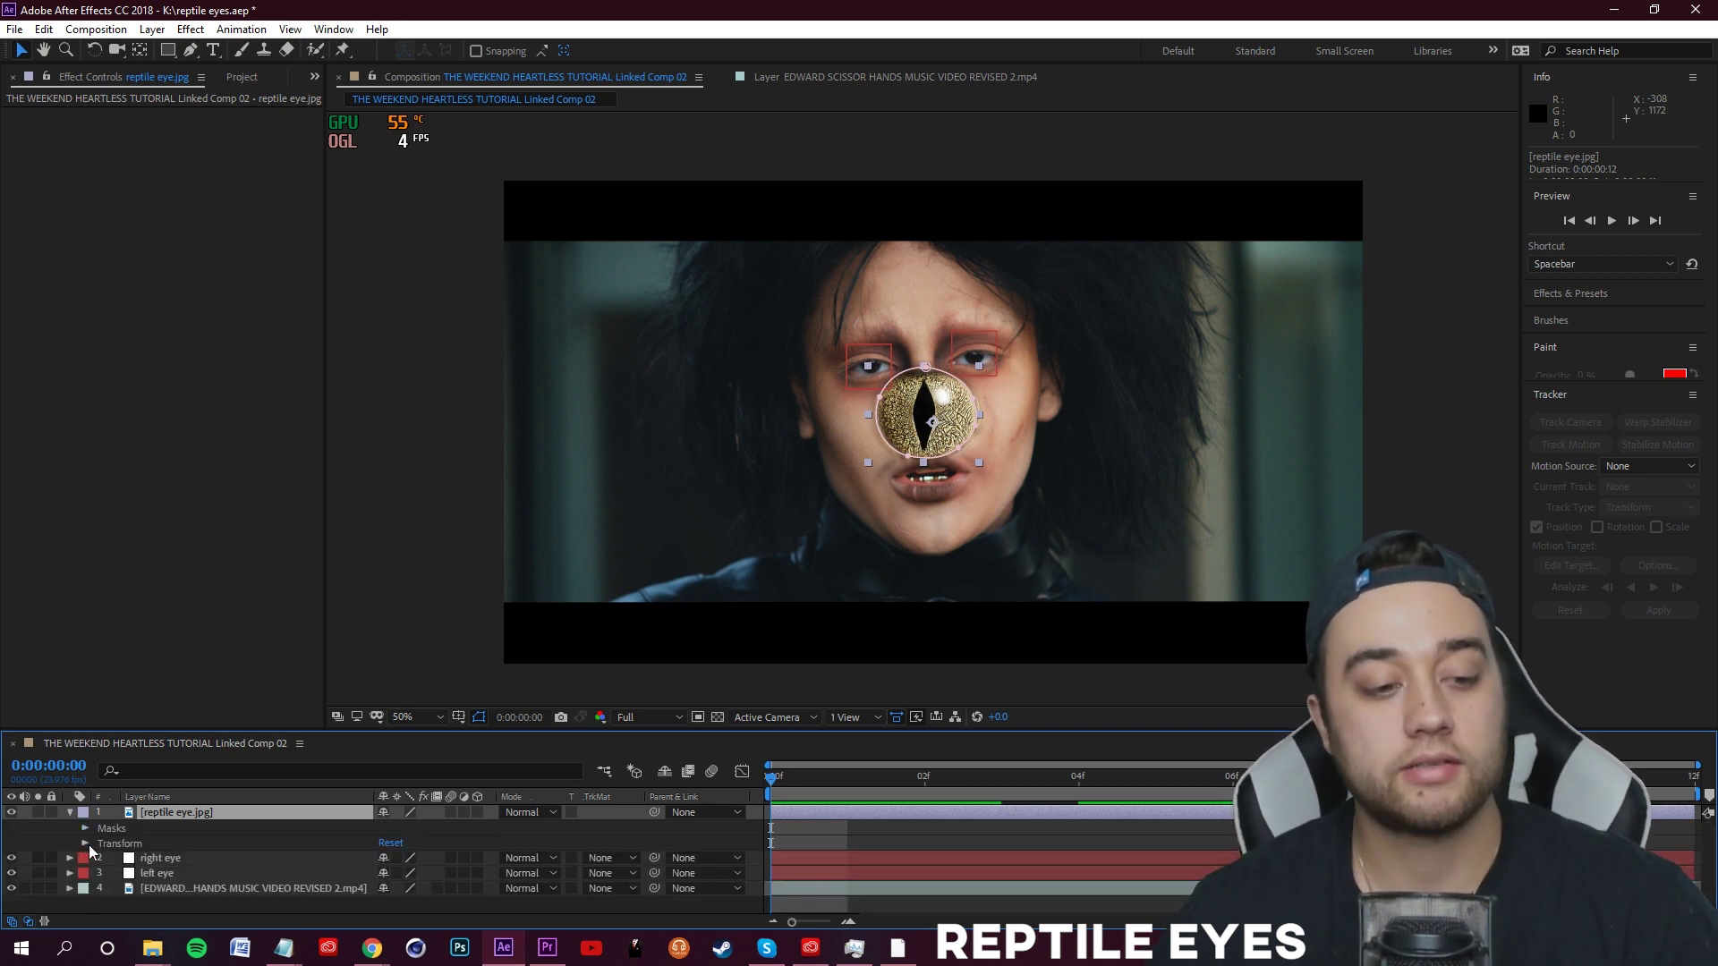
pyautogui.click(85, 844)
pyautogui.moveTo(421, 879); pyautogui.dragTo(353, 879)
pyautogui.scroll(7, 918, 402)
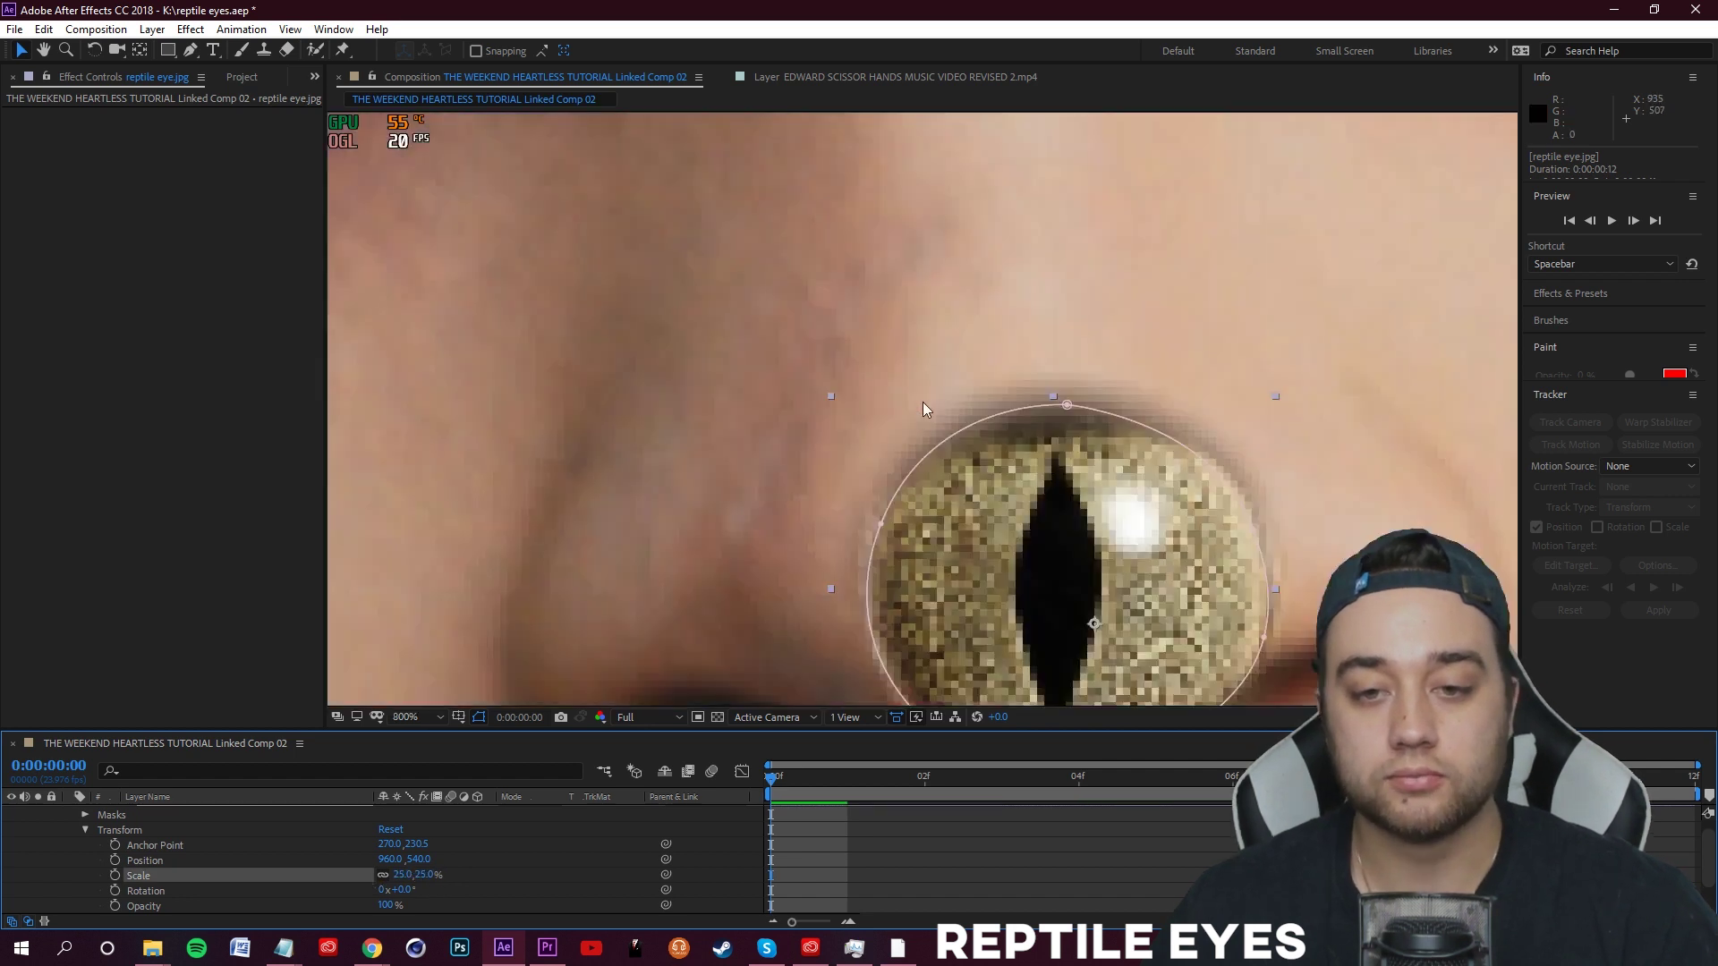
pyautogui.scroll(-3, 919, 407)
pyautogui.moveTo(971, 440); pyautogui.dragTo(730, 224)
pyautogui.press('.')
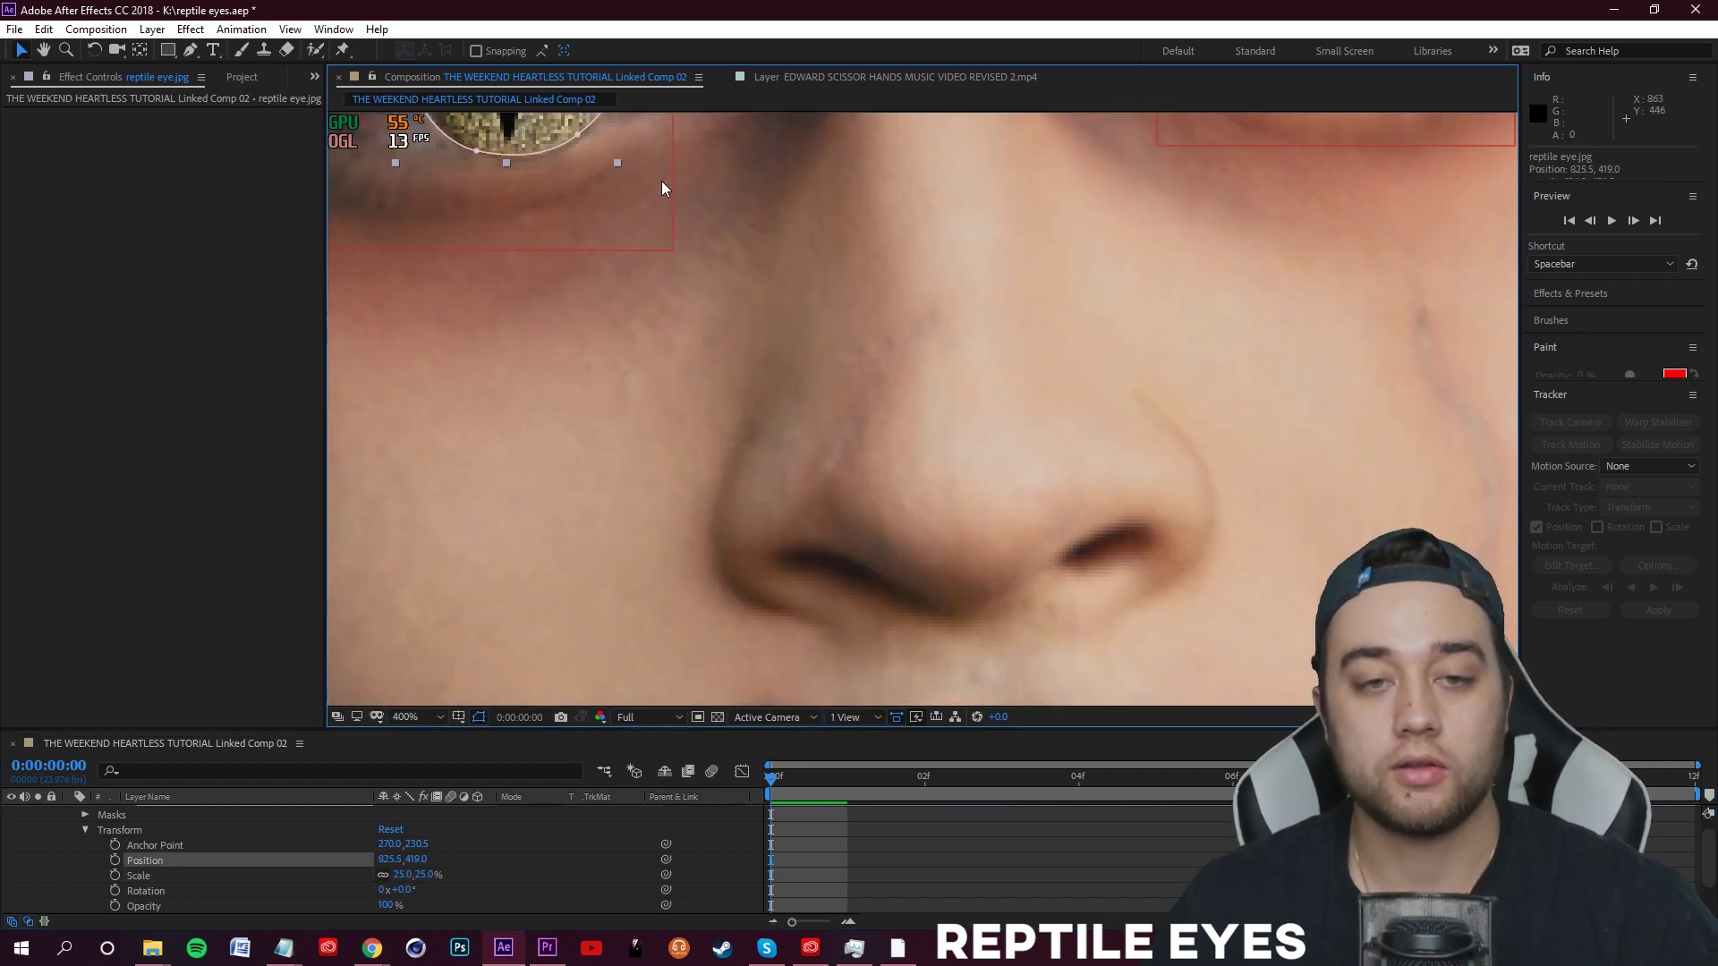
pyautogui.moveTo(648, 176); pyautogui.dragTo(1053, 451)
pyautogui.moveTo(961, 323)
pyautogui.mouseDown()
pyautogui.moveTo(954, 380)
pyautogui.moveTo(960, 350)
pyautogui.mouseUp()
pyautogui.moveTo(418, 880); pyautogui.dragTo(413, 881)
# - Reshape the mask by lowering its top point and nudging its upper side points inward to follow the eyelid
pyautogui.moveTo(955, 340); pyautogui.dragTo(908, 303)
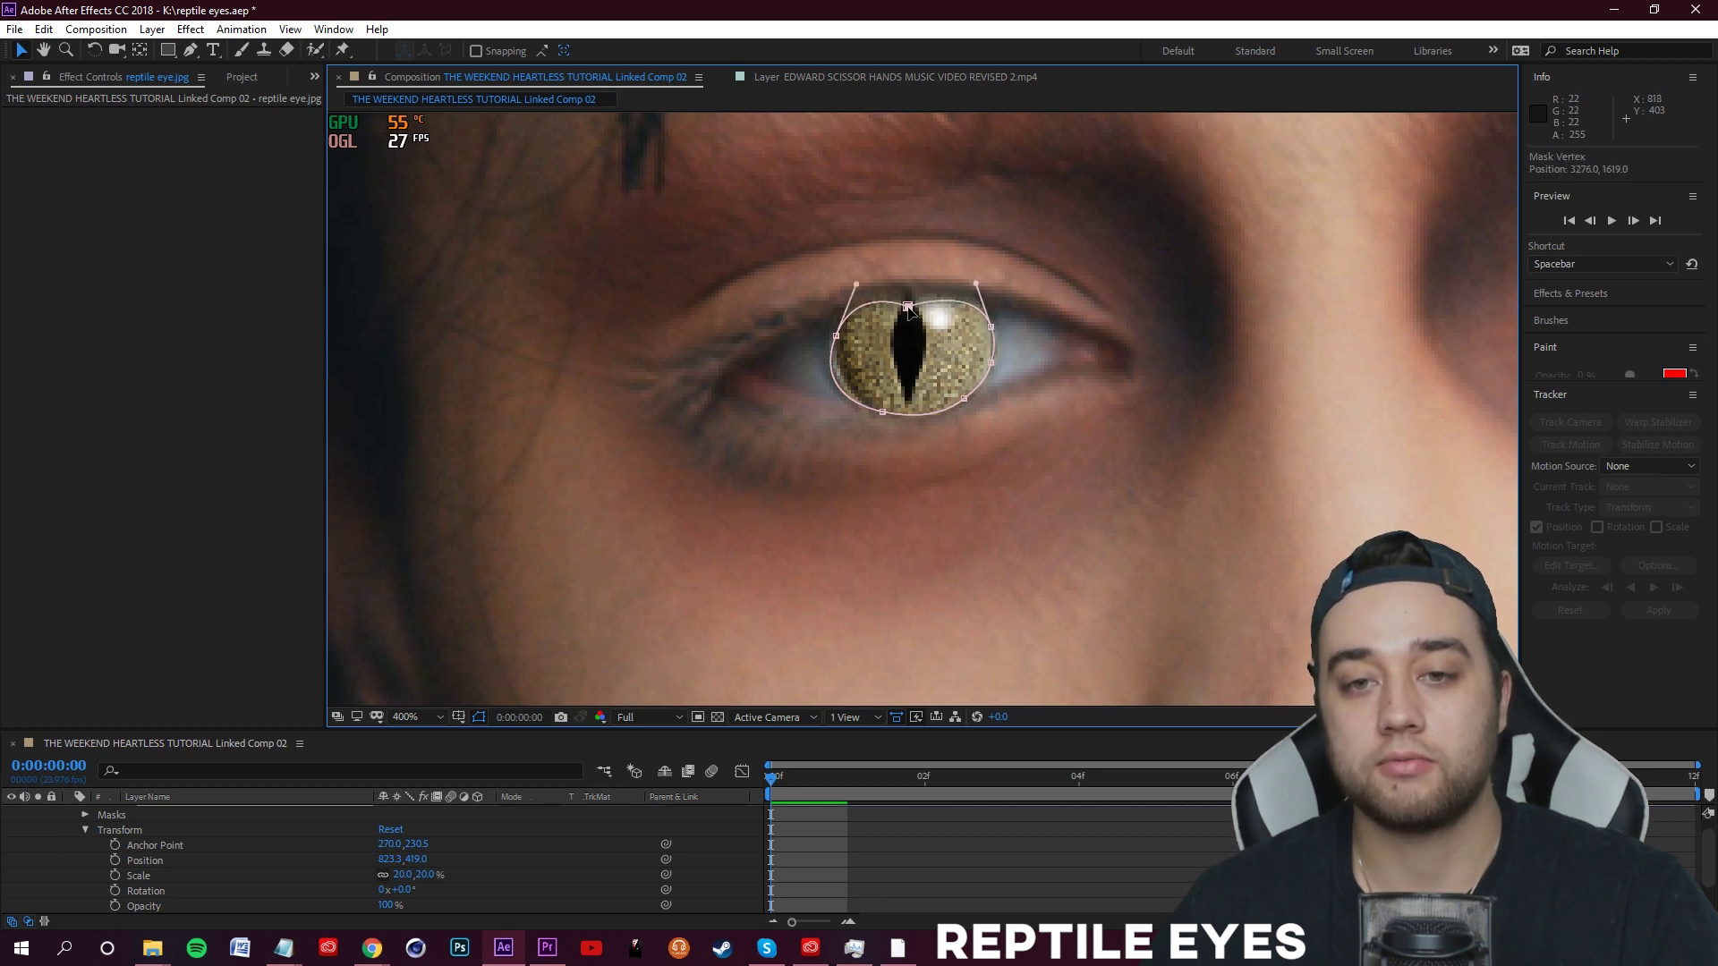
pyautogui.scroll(-2, 943, 396)
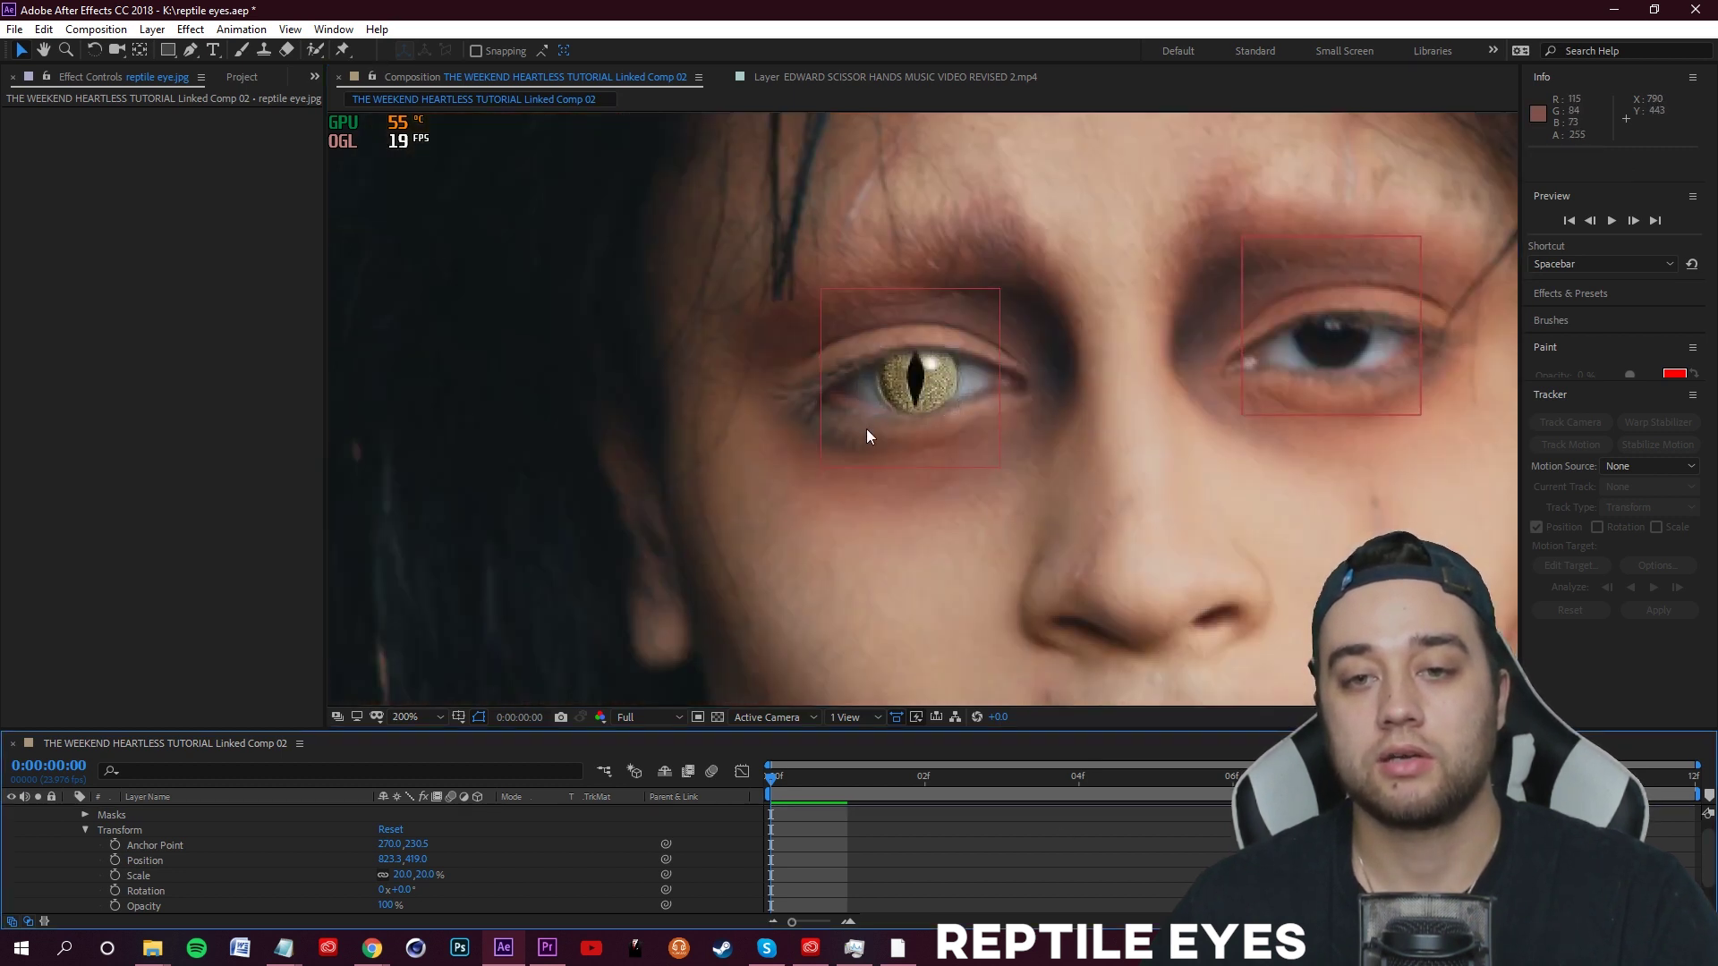
pyautogui.scroll(1, 62, 858)
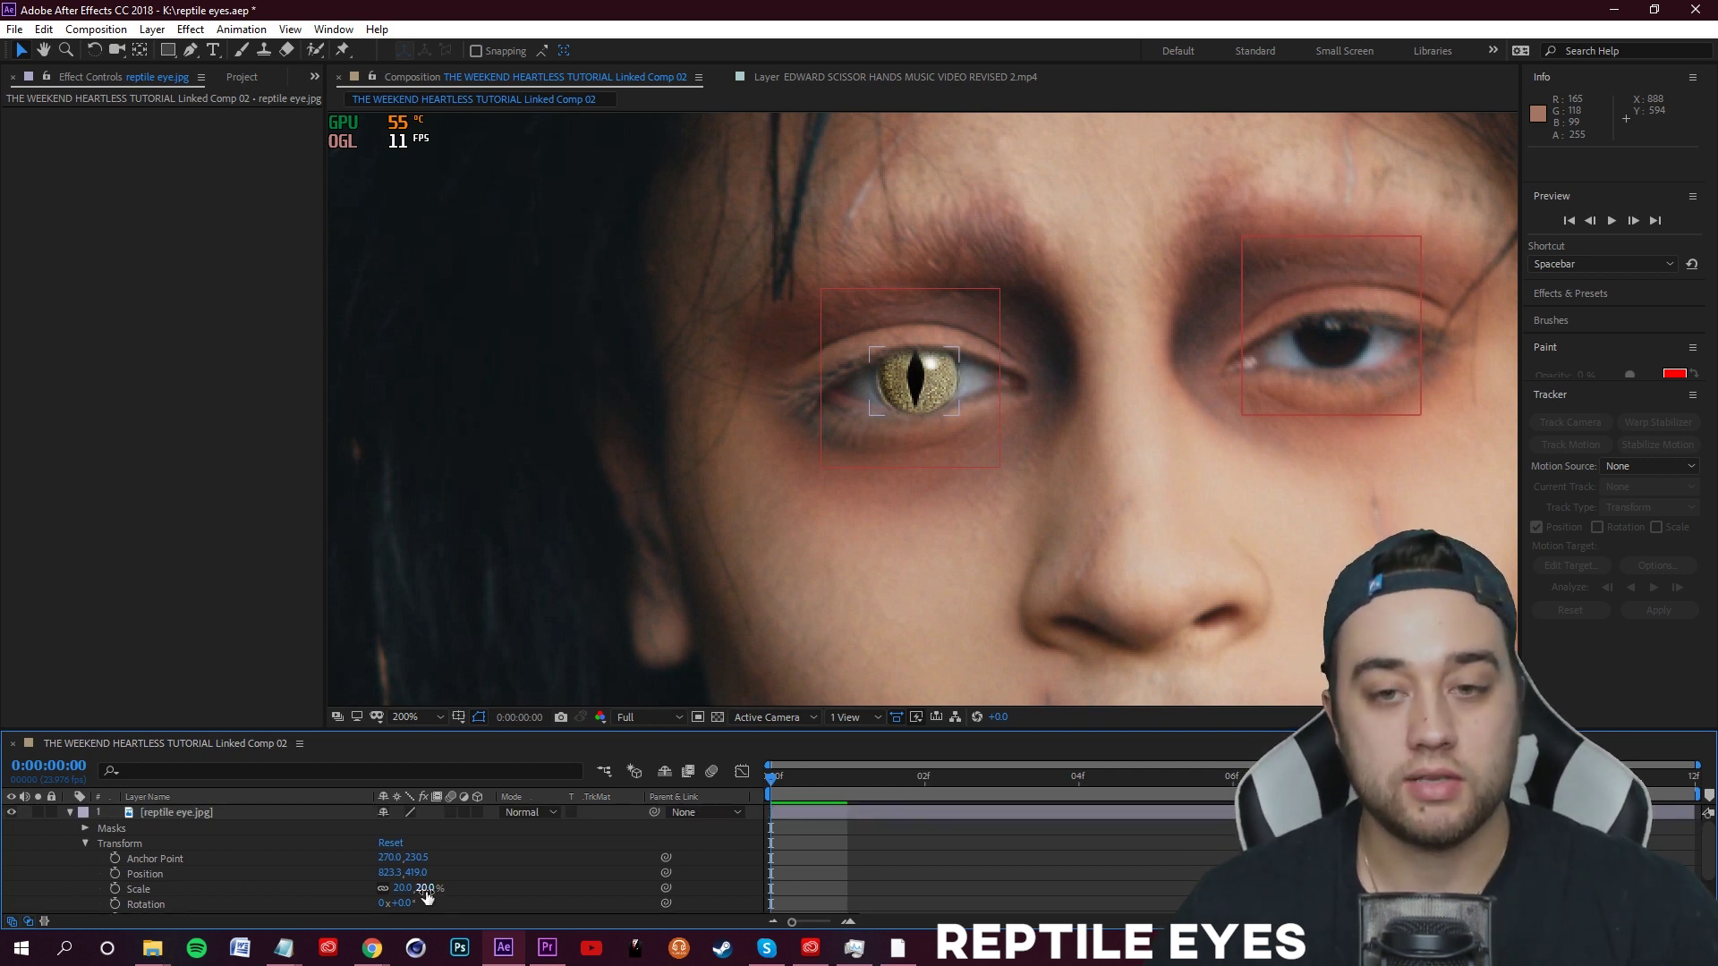
pyautogui.moveTo(426, 890); pyautogui.dragTo(420, 891)
pyautogui.hotkey('ctrl', 'z')
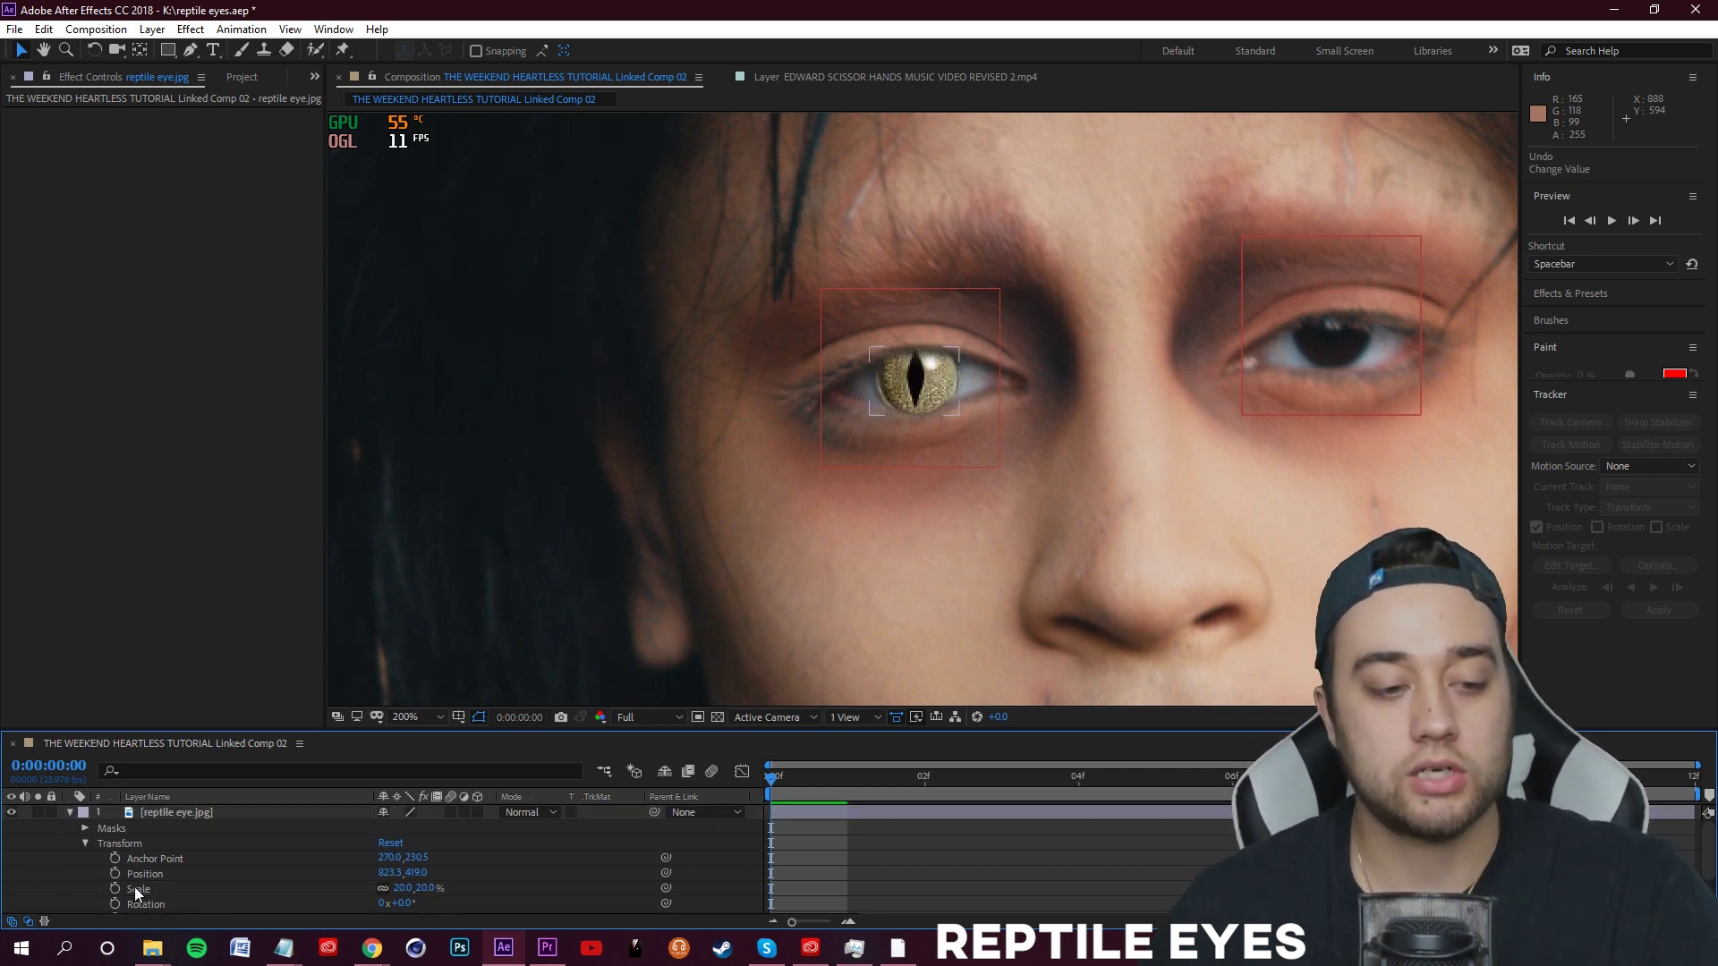
pyautogui.click(929, 379)
pyautogui.press('.')
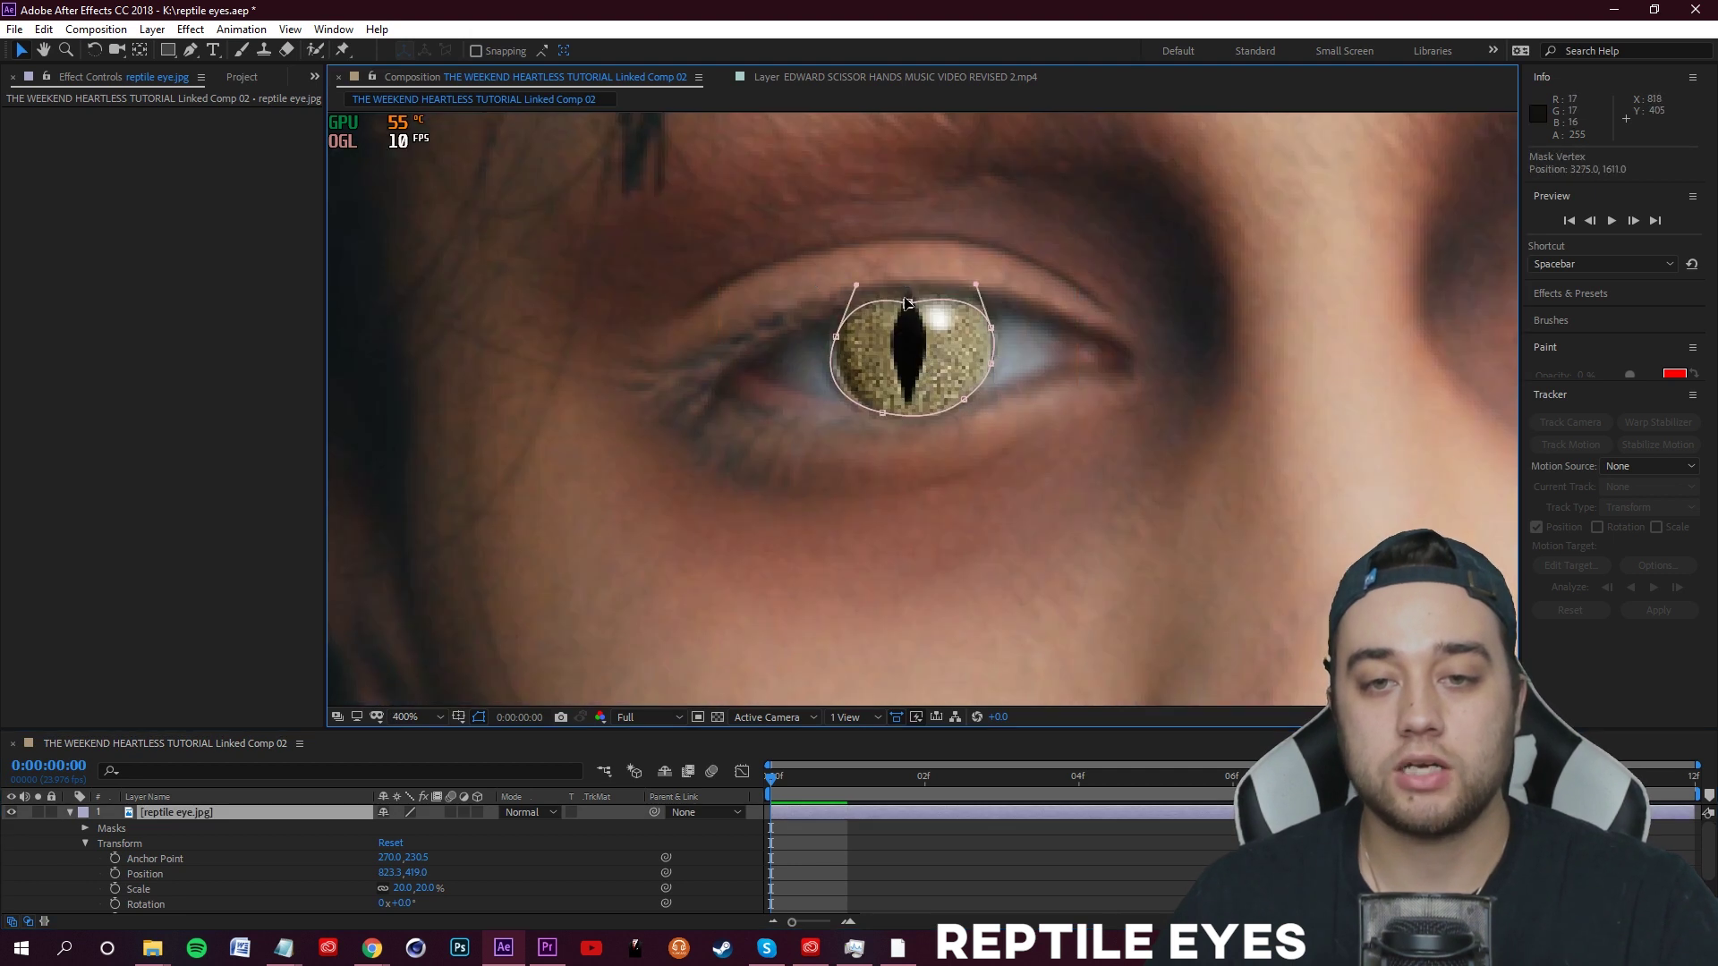
pyautogui.click(907, 306)
pyautogui.moveTo(837, 336); pyautogui.dragTo(840, 333)
pyautogui.moveTo(990, 327); pyautogui.dragTo(987, 326)
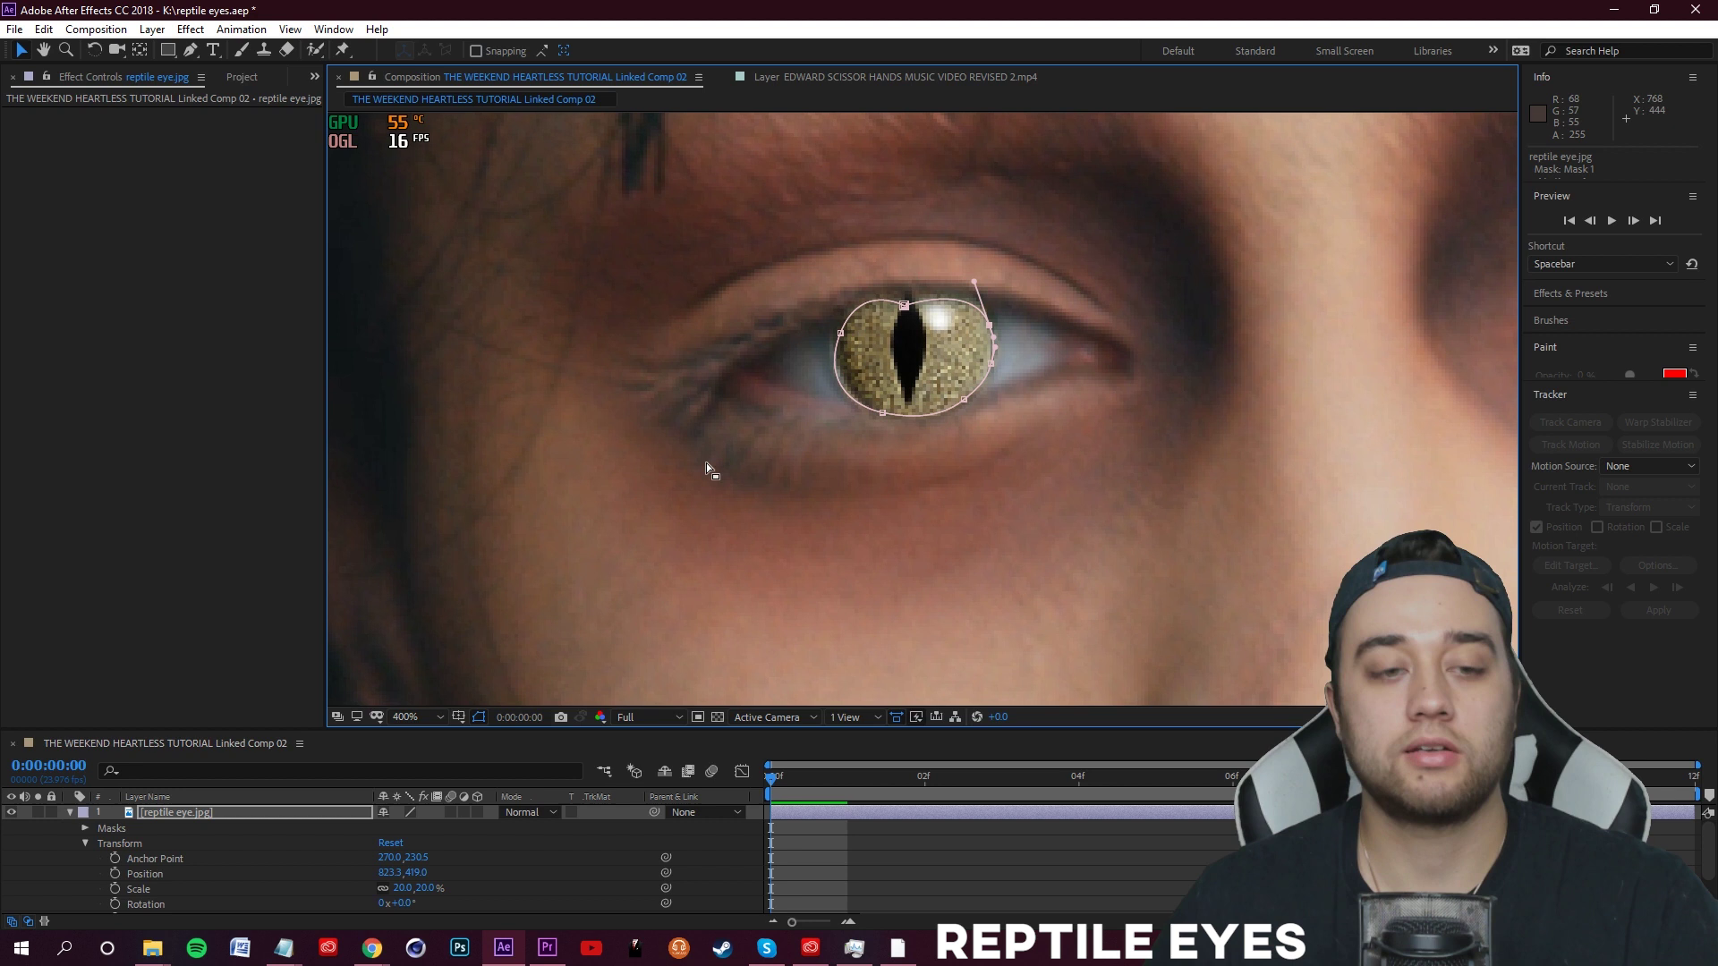
# - Set the reptile eye mask's feather to 40 pixels and its expansion to -26 pixels
pyautogui.click(86, 828)
pyautogui.moveTo(437, 872)
pyautogui.mouseDown()
pyautogui.moveTo(416, 873)
pyautogui.moveTo(433, 873)
pyautogui.mouseUp()
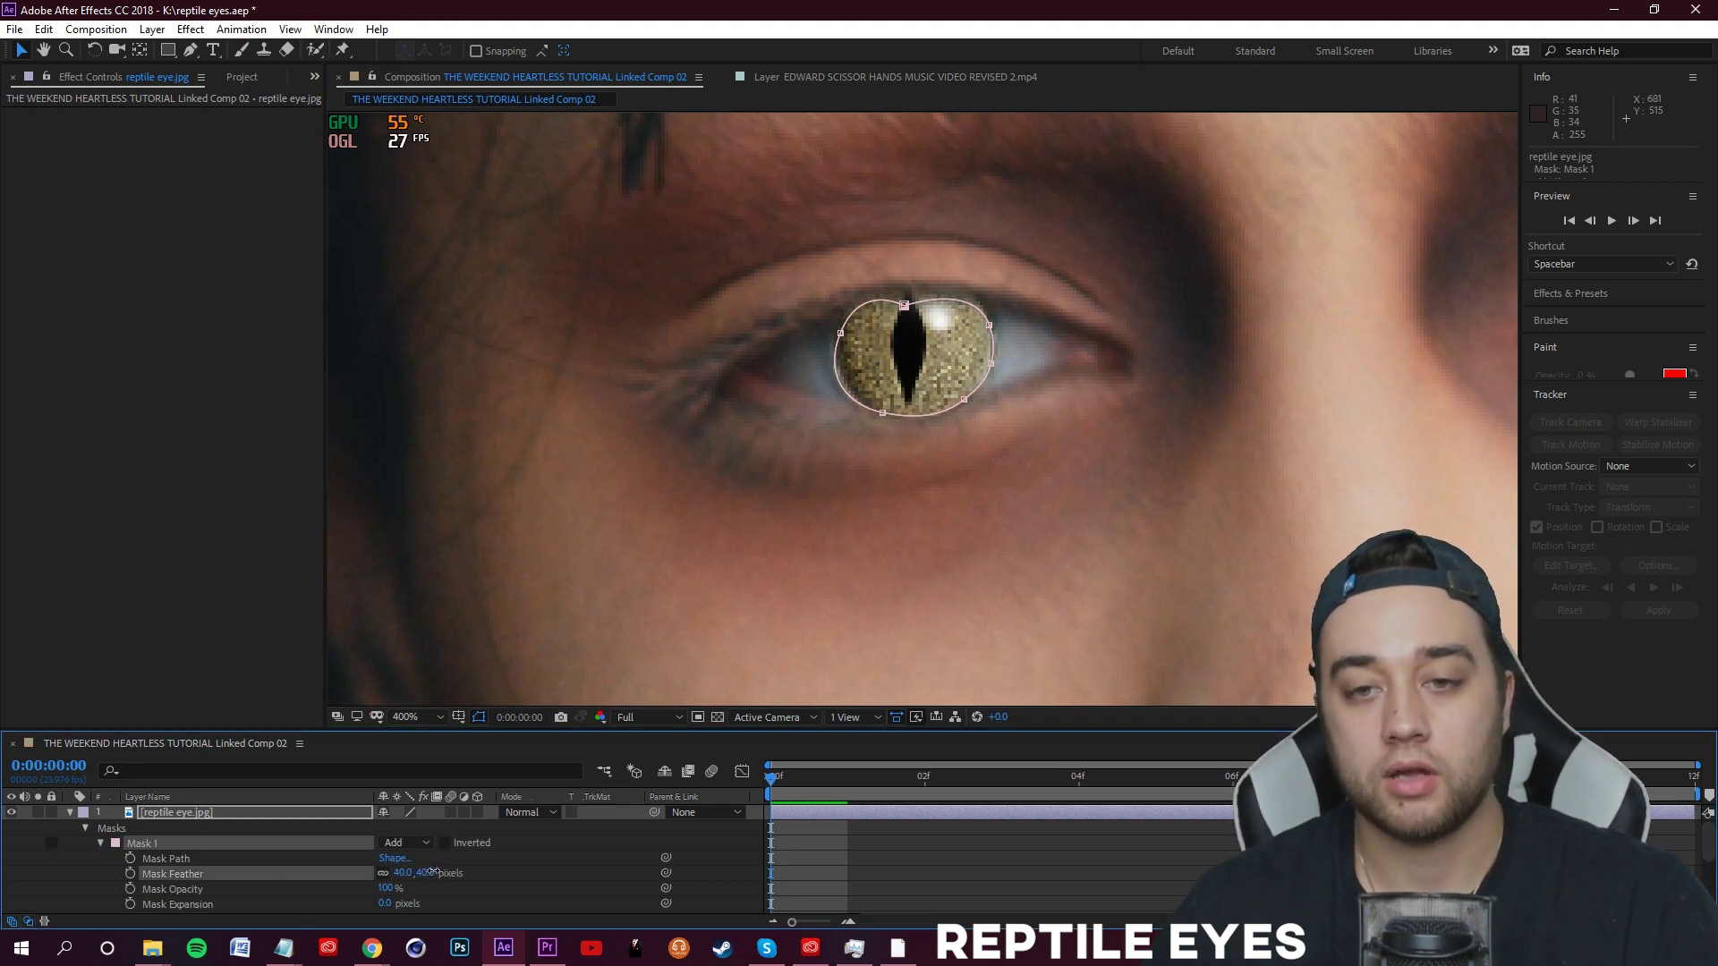
pyautogui.click(508, 910)
pyautogui.moveTo(384, 904); pyautogui.dragTo(374, 904)
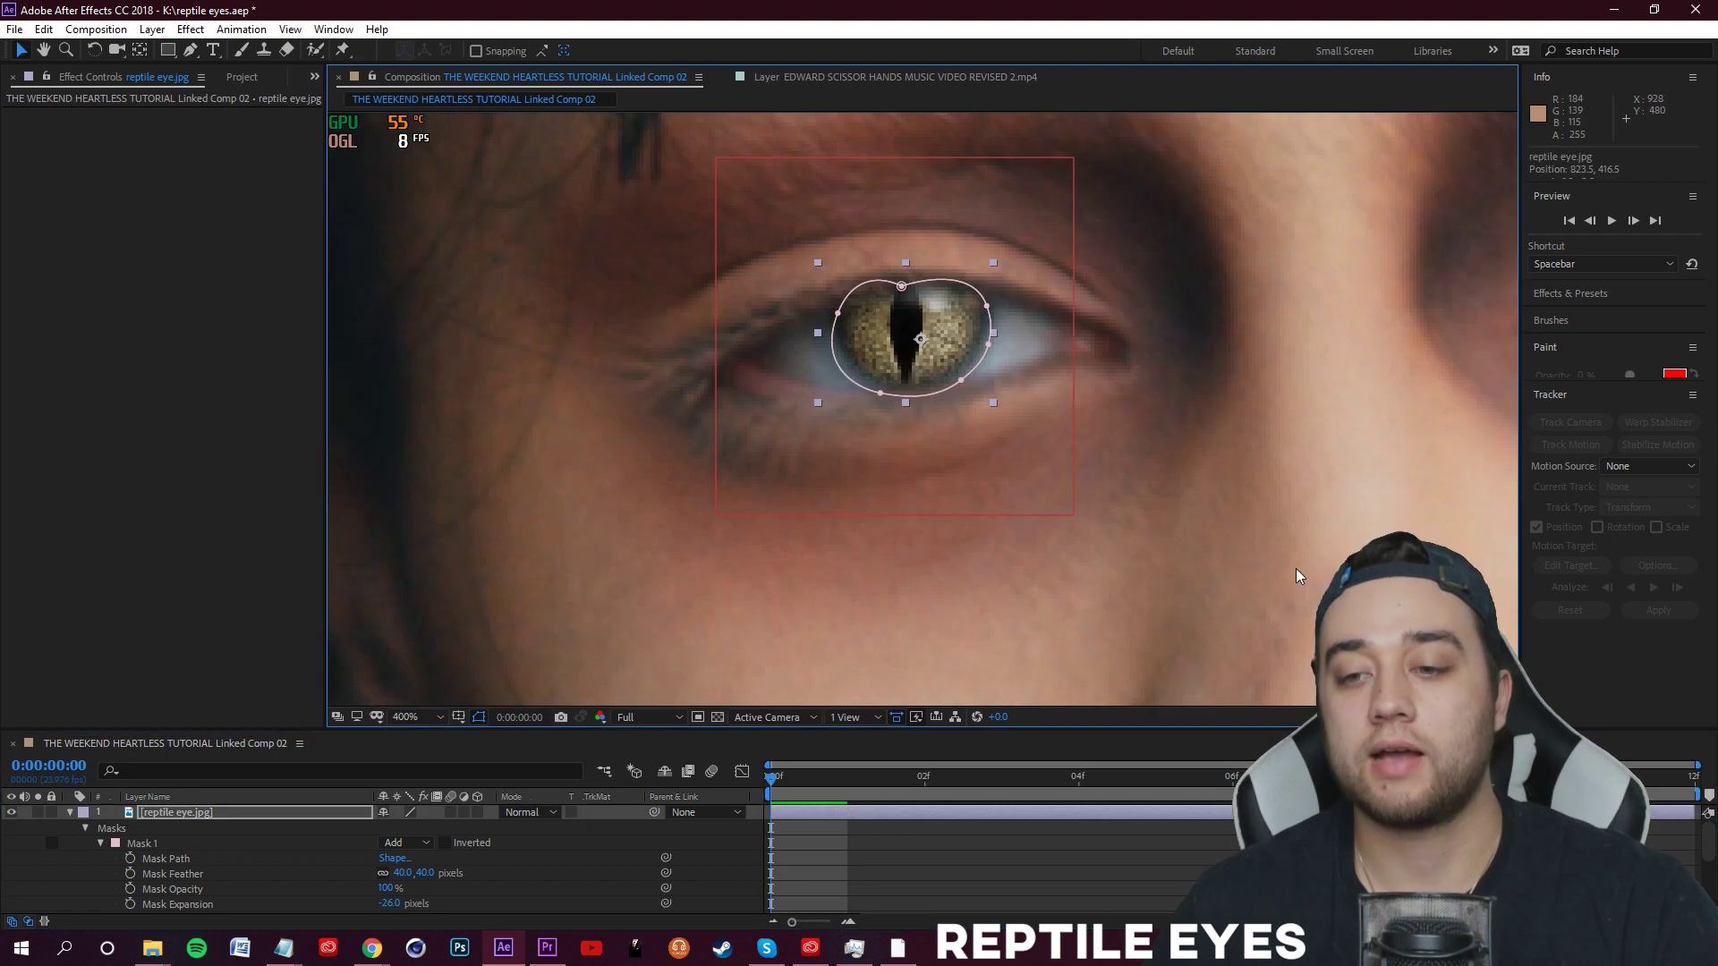
# - Examine the masked reptile eye against the whole face, and collapse the reptile eye layer's mask properties
pyautogui.click(851, 458)
pyautogui.scroll(-4, 972, 473)
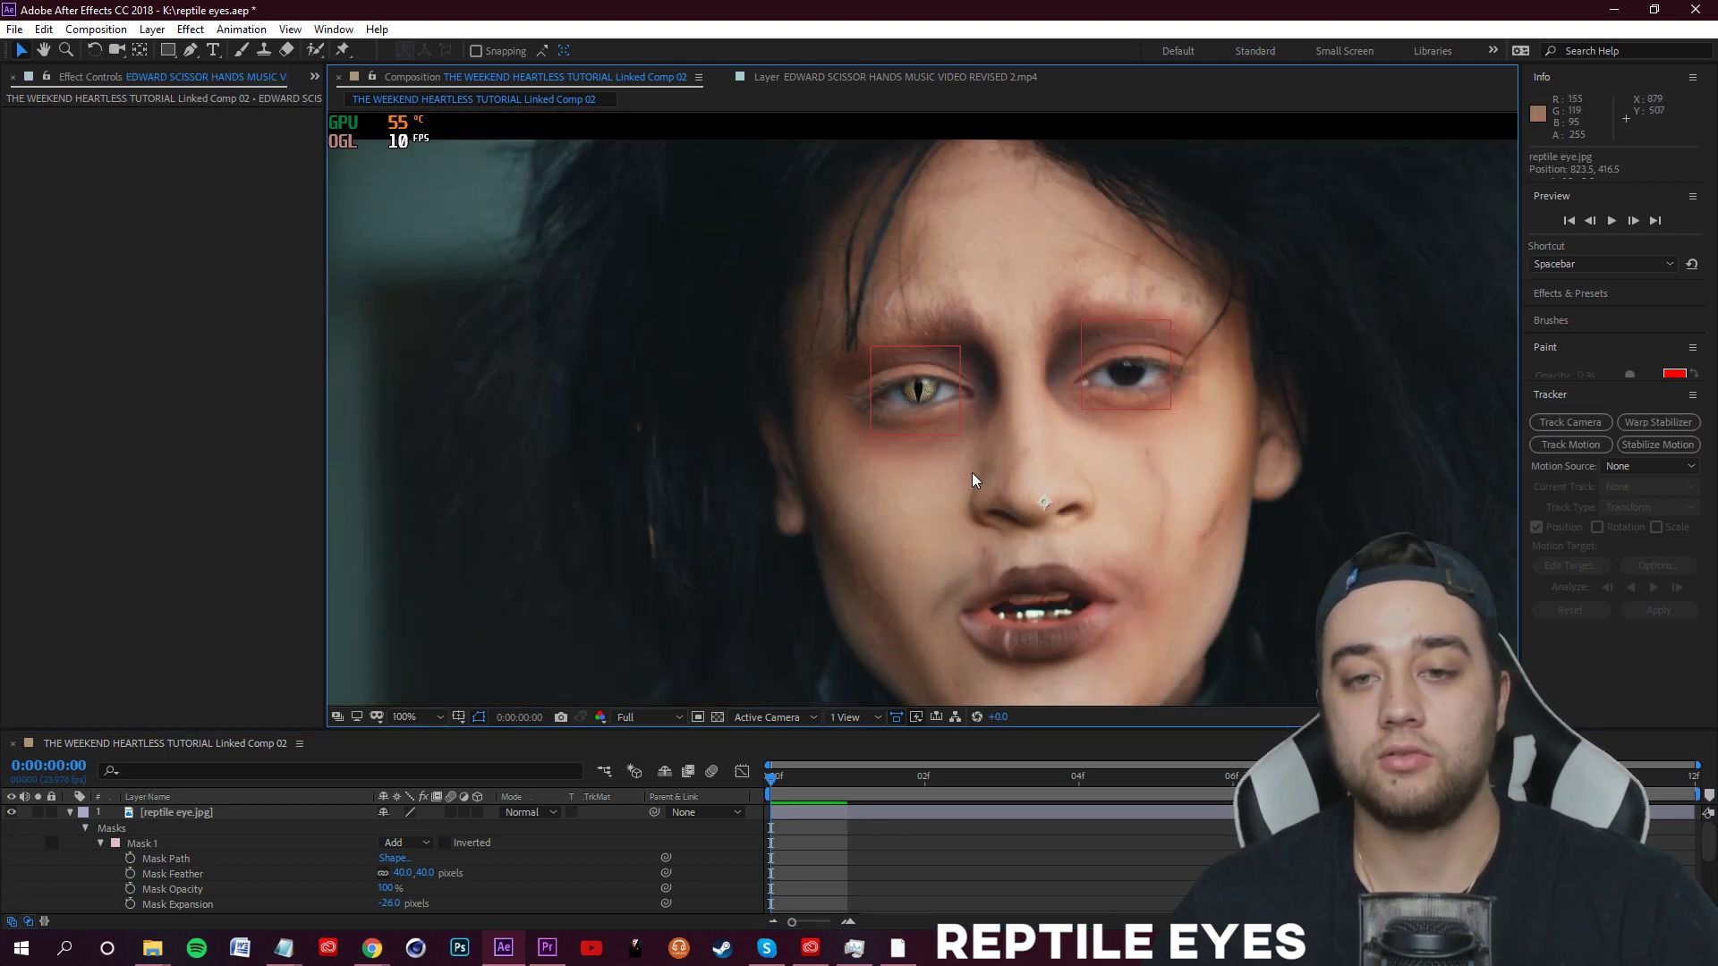
pyautogui.scroll(2, 941, 427)
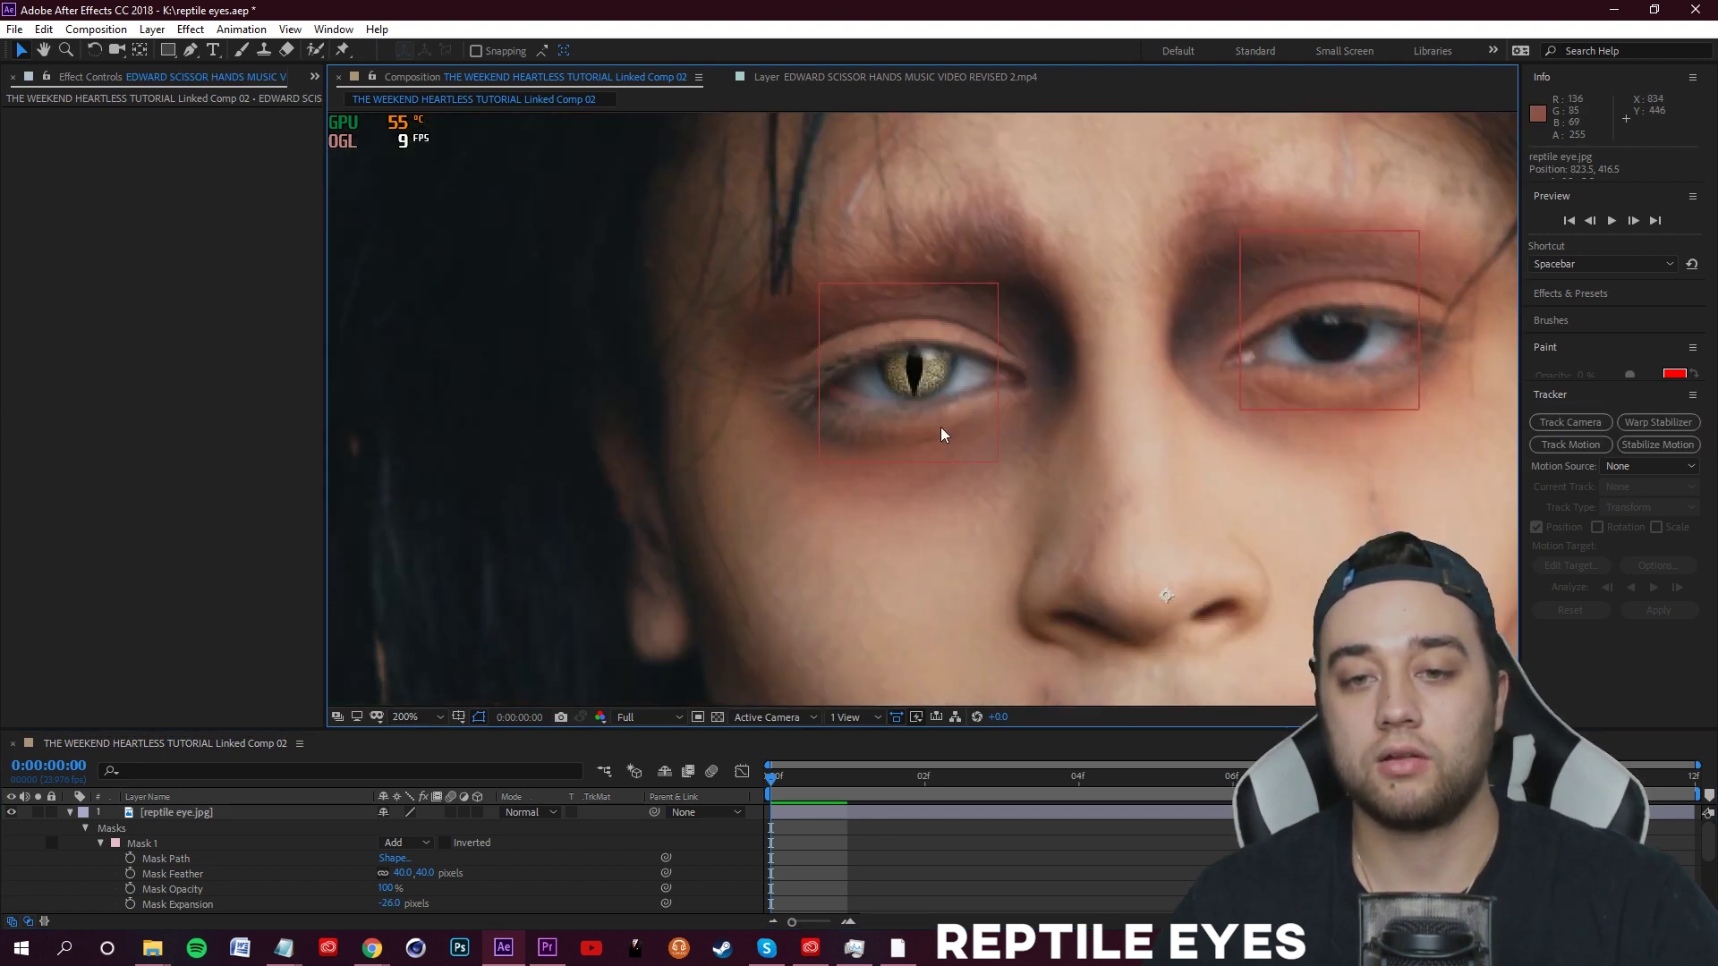
pyautogui.click(259, 815)
pyautogui.click(69, 812)
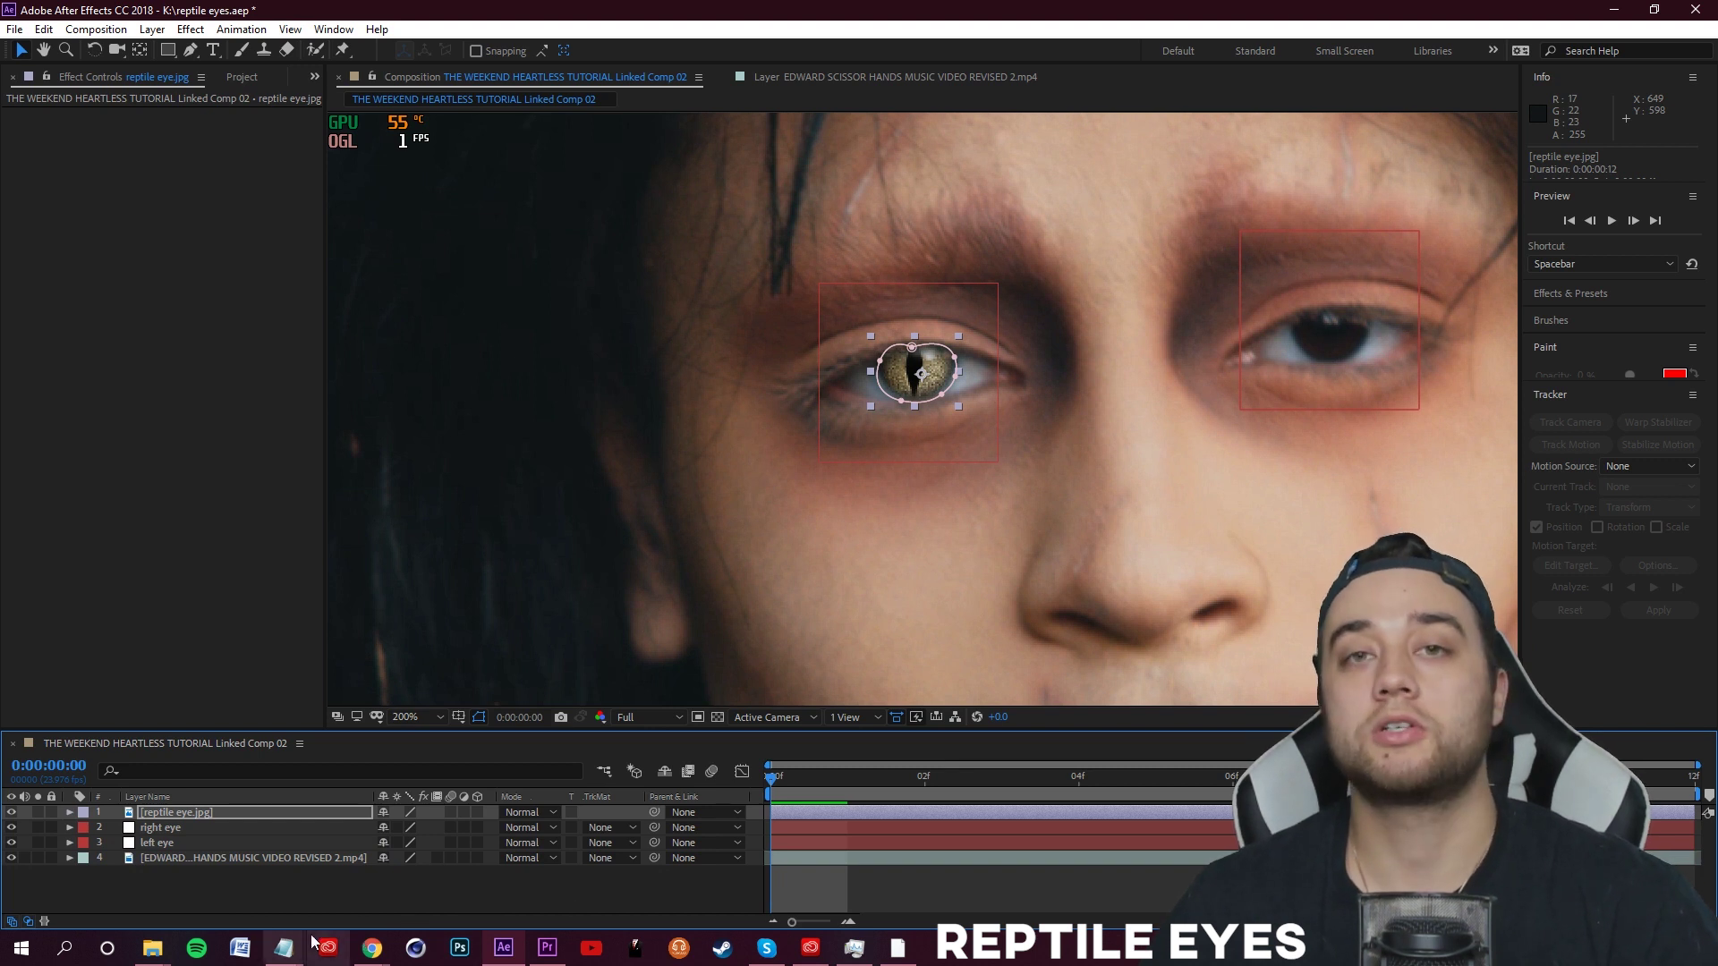
# - Try Soft Light and Screen on the reptile eye layer, set its blending mode to Add, and inspect the eye up close
pyautogui.click(532, 814)
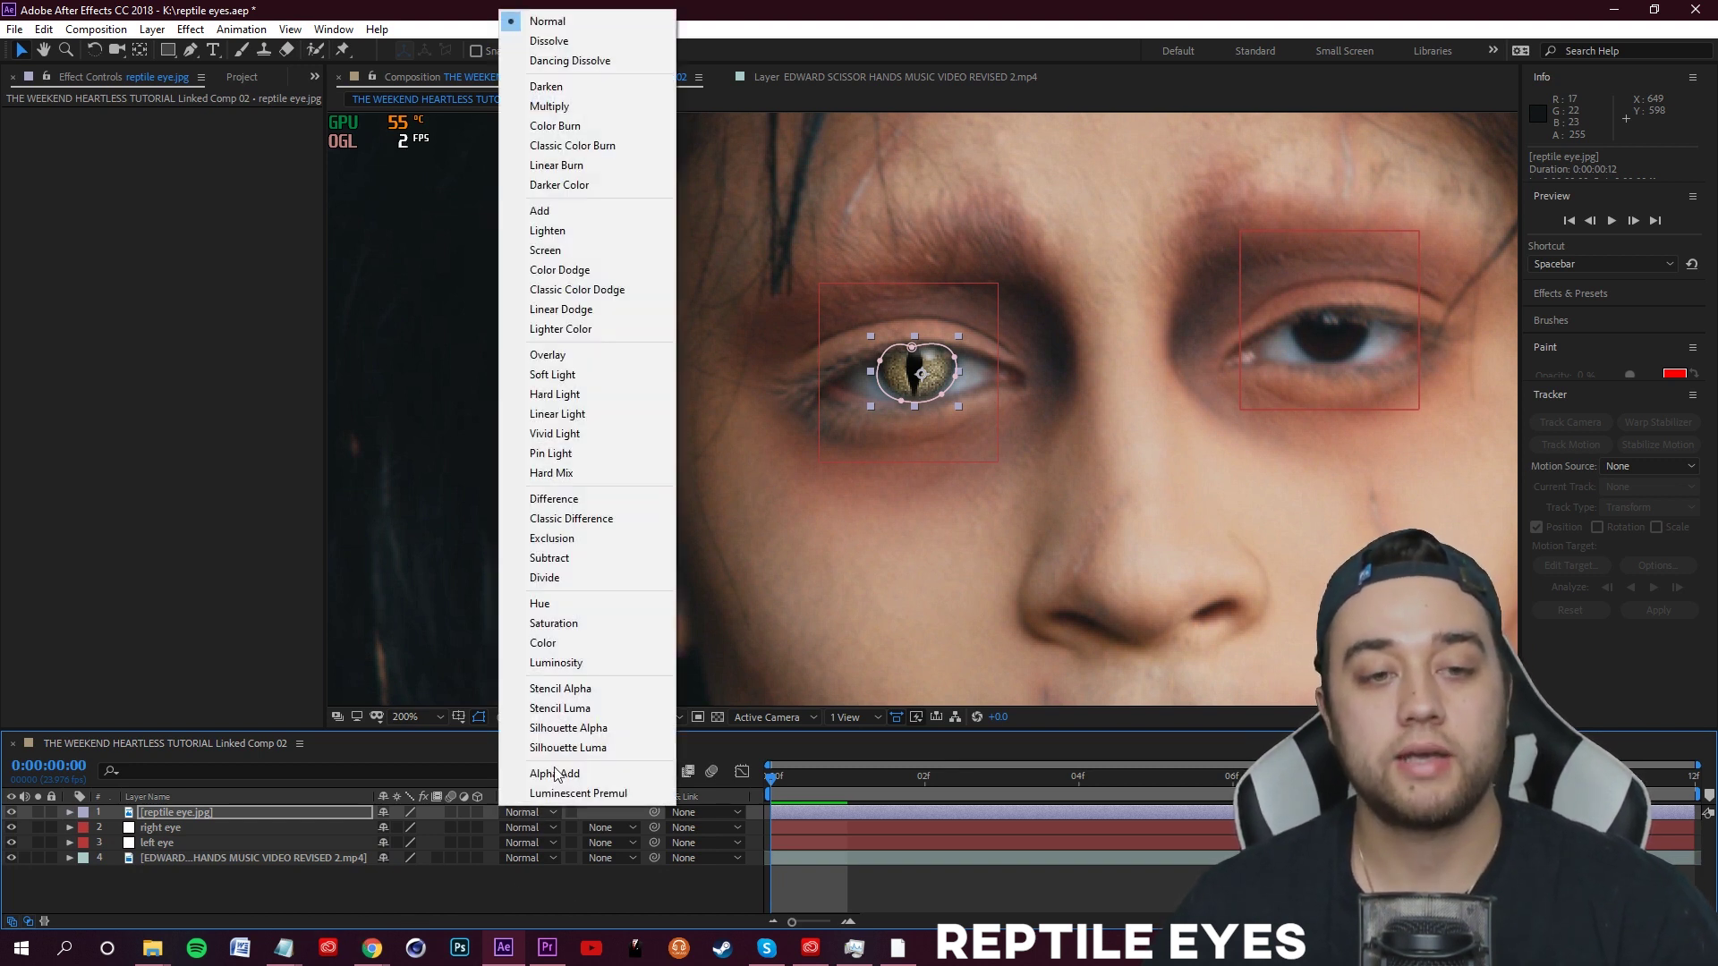
pyautogui.click(573, 374)
pyautogui.click(541, 812)
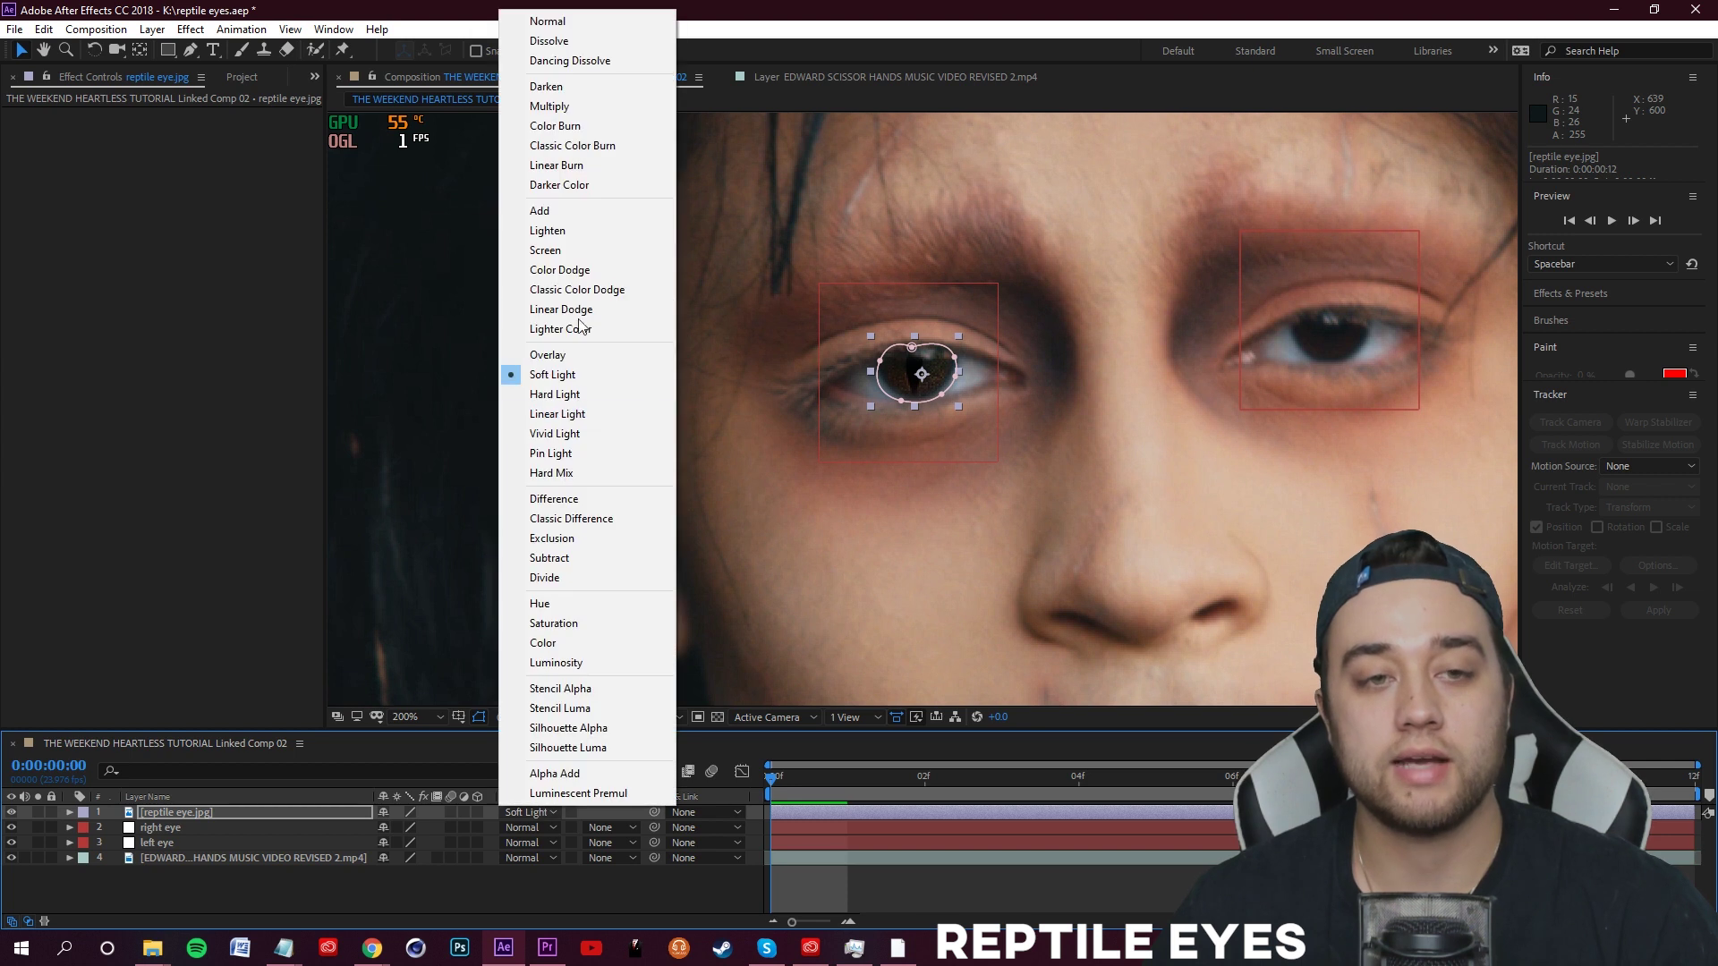
pyautogui.click(573, 249)
pyautogui.click(514, 814)
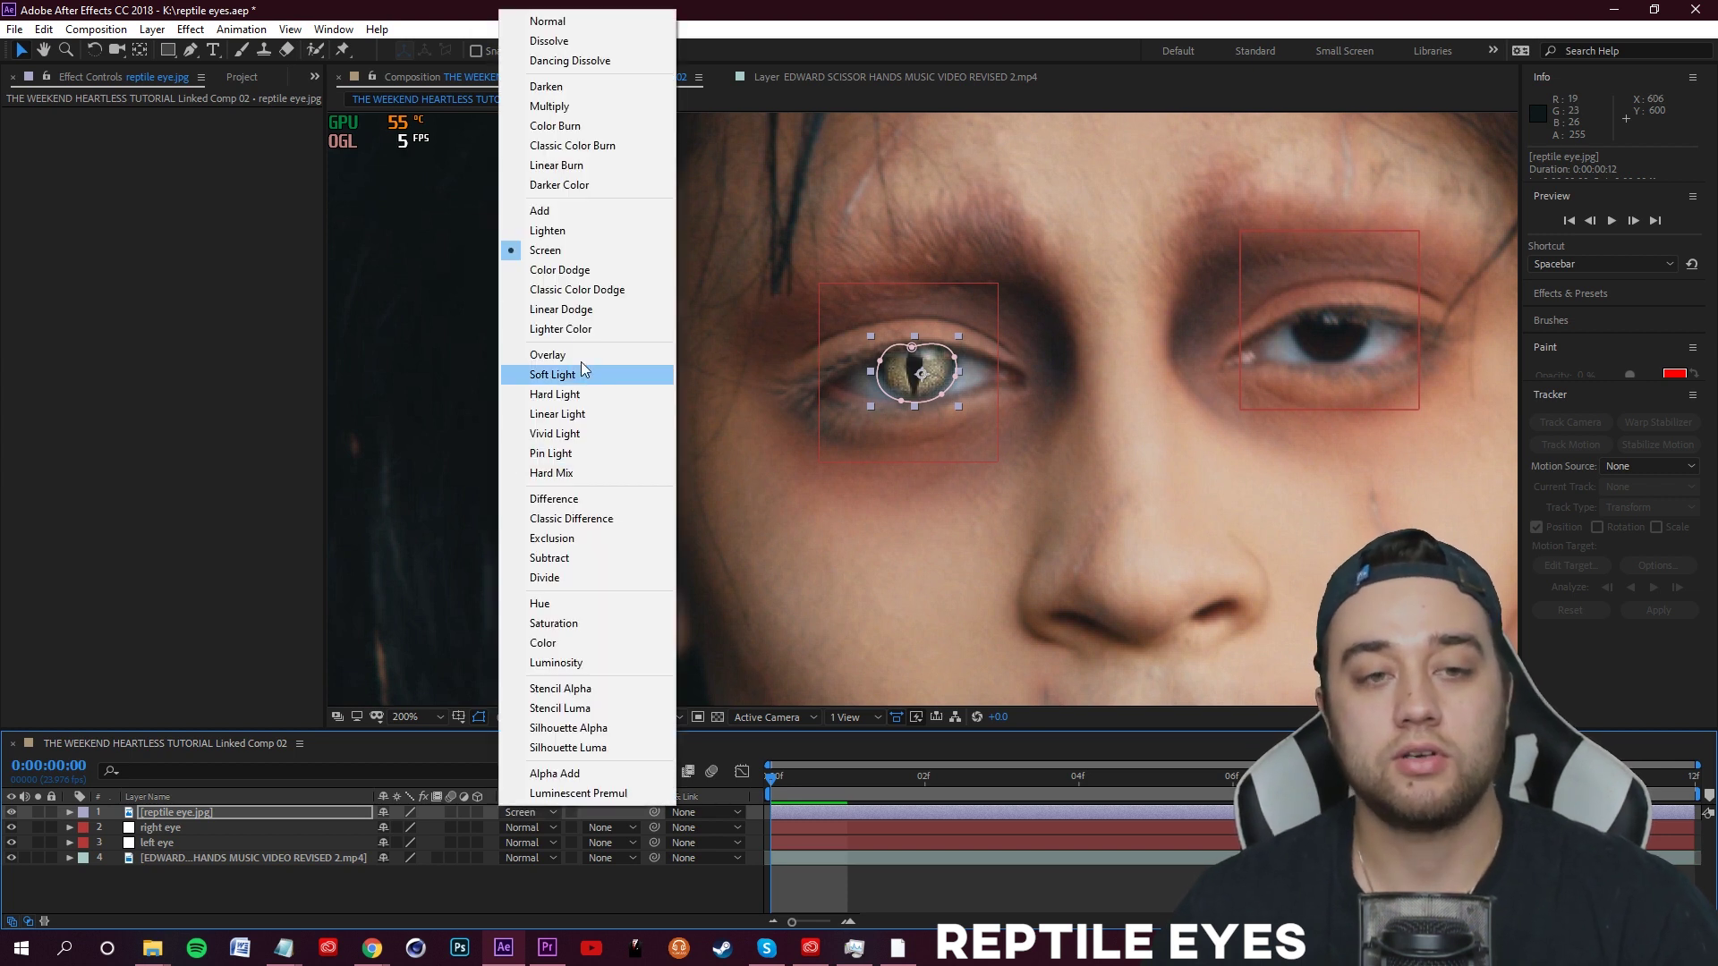
pyautogui.click(558, 208)
pyautogui.click(554, 906)
pyautogui.scroll(3, 942, 324)
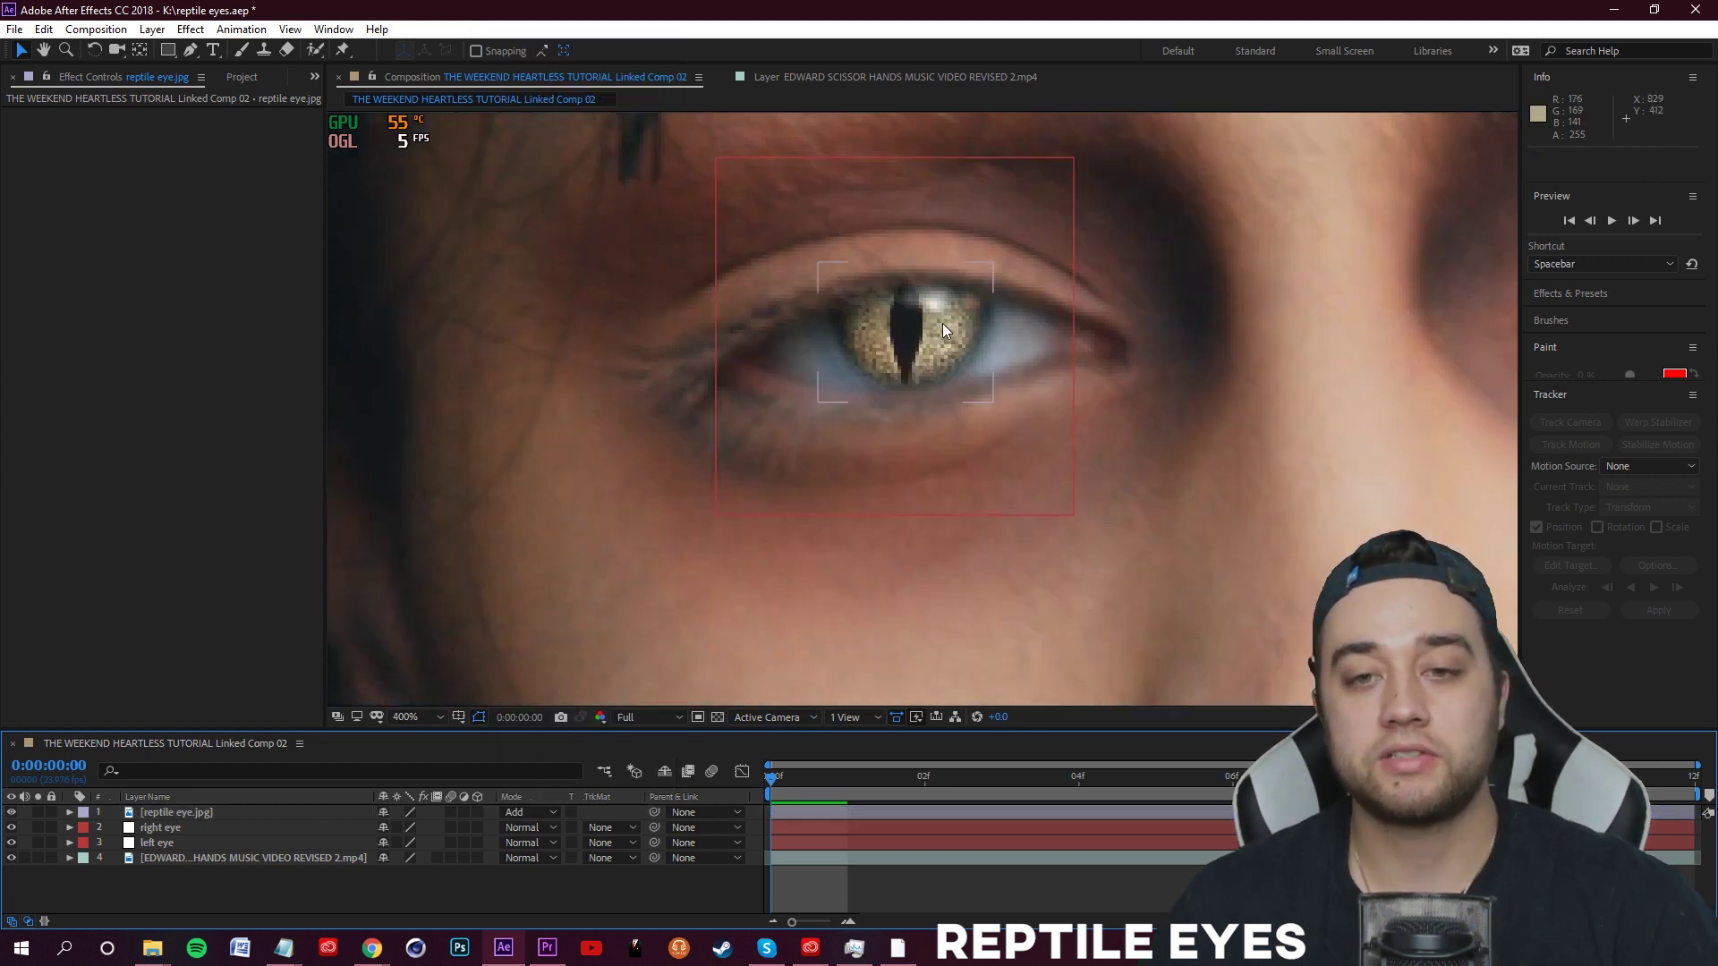
pyautogui.scroll(3, 1151, 359)
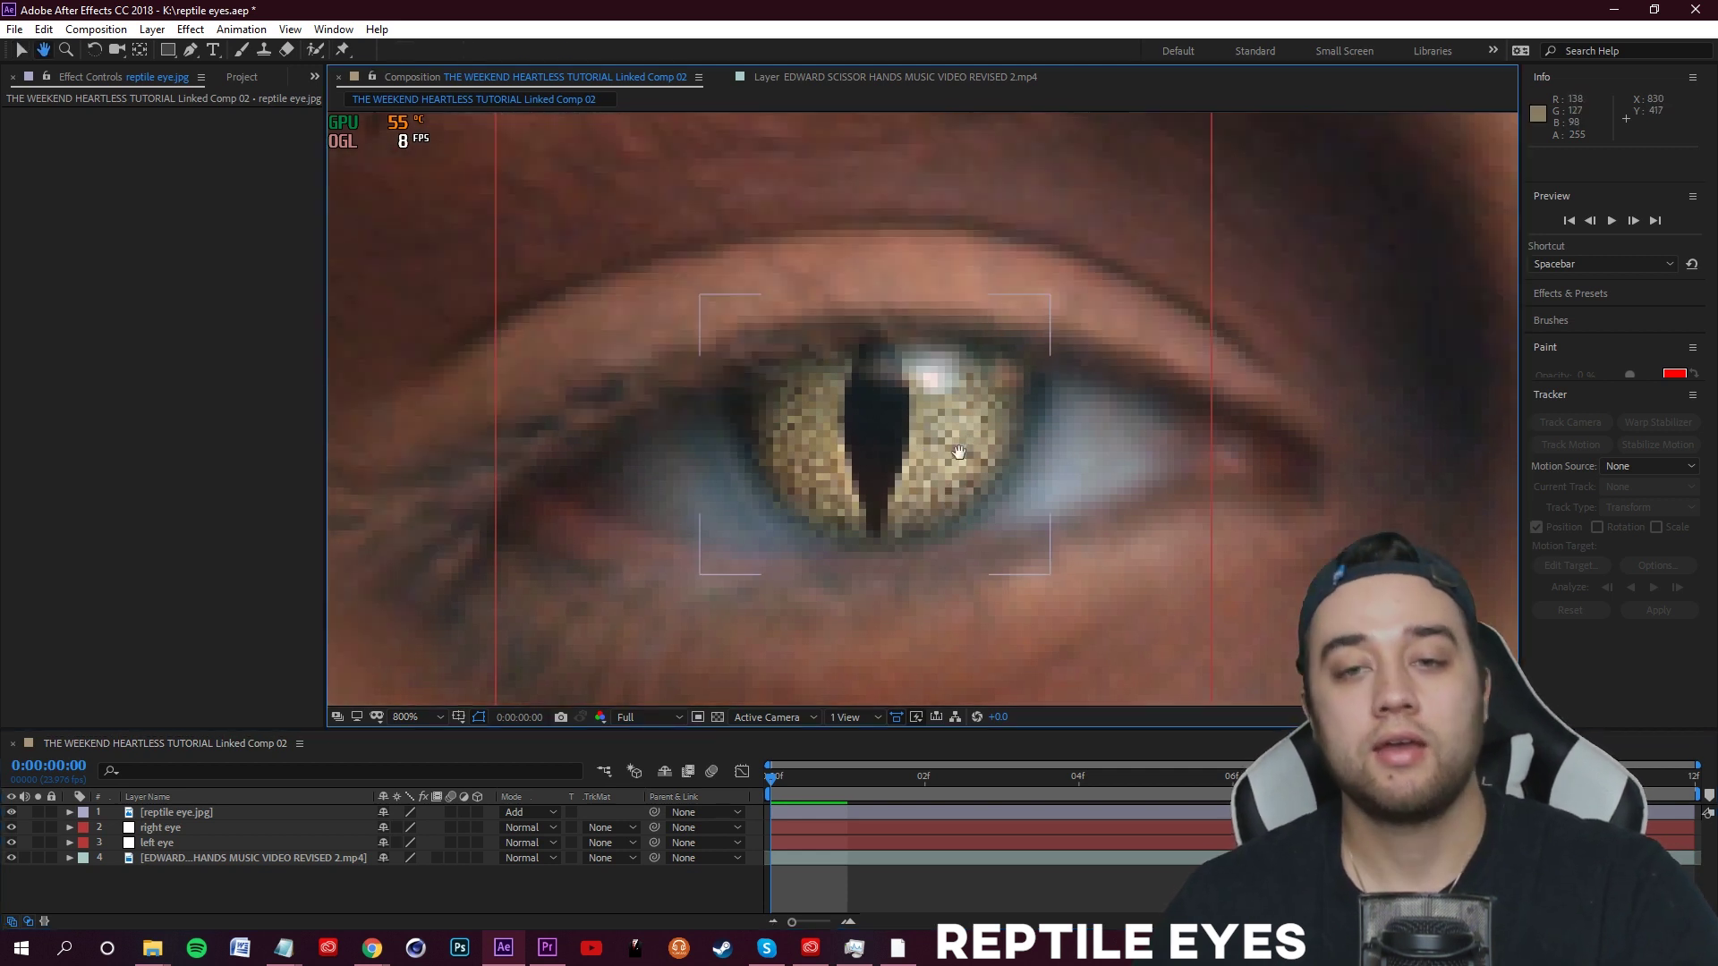
# - Hide the reptile eye layer to examine the original eye's highlight and lashes, and show the layer again
pyautogui.click(11, 812)
pyautogui.scroll(-2, 962, 452)
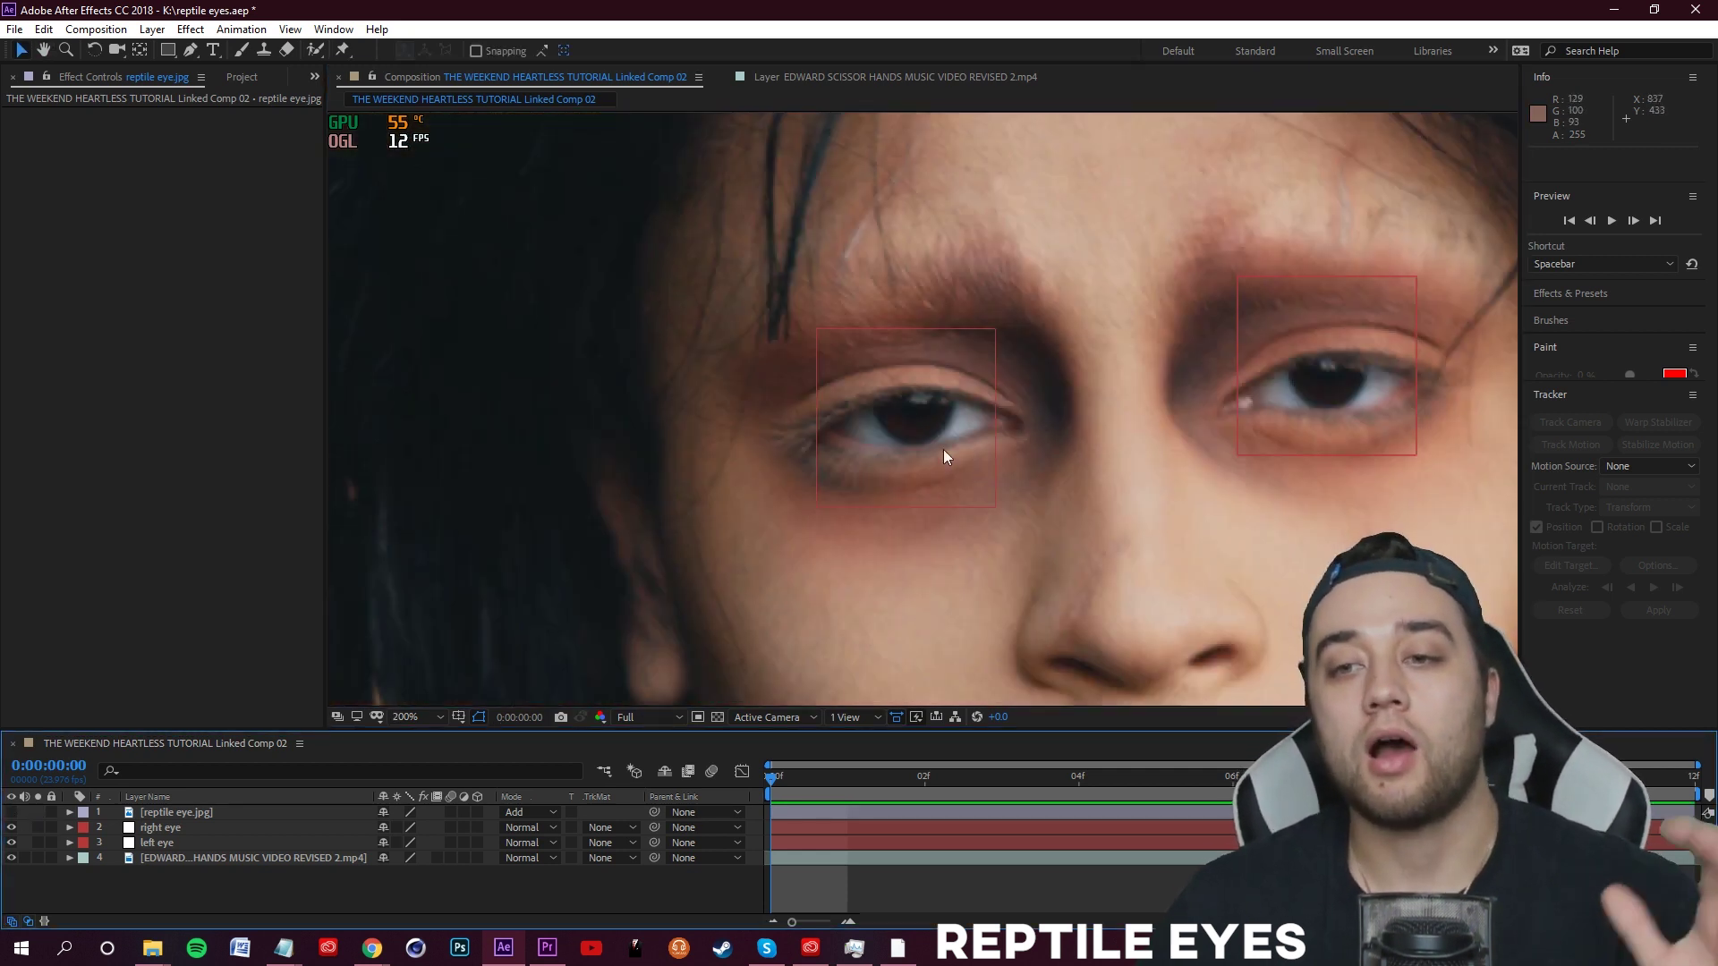
pyautogui.scroll(1, 948, 457)
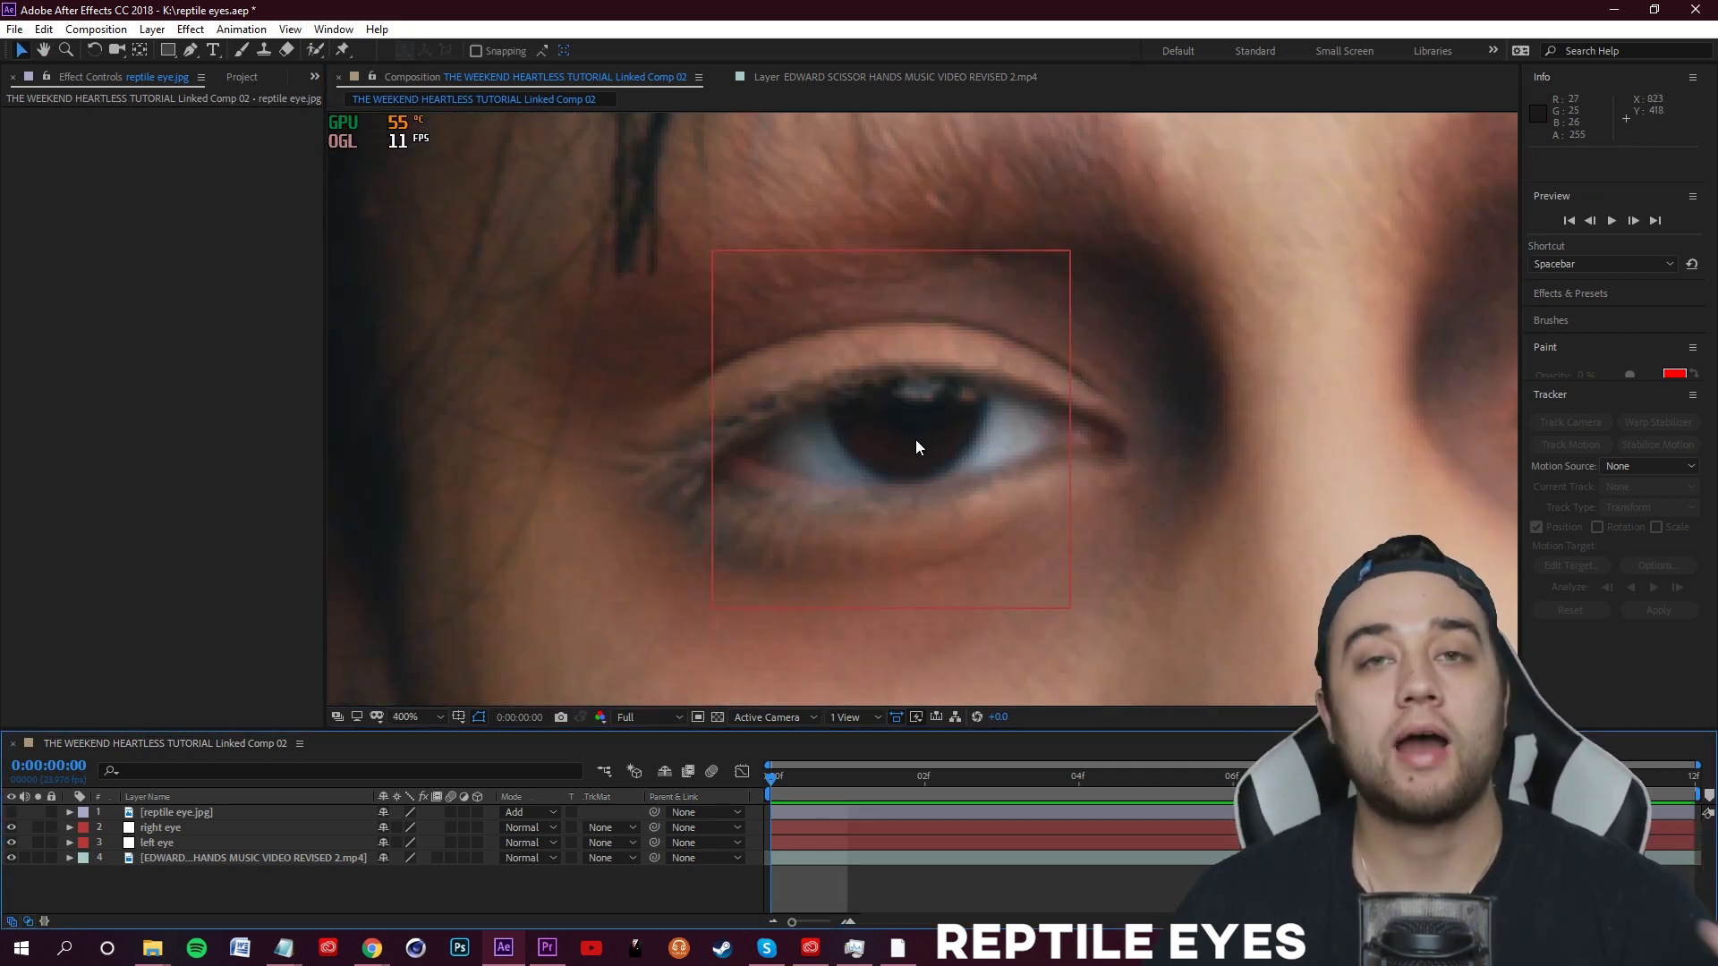
pyautogui.scroll(1, 863, 485)
pyautogui.scroll(-1, 893, 437)
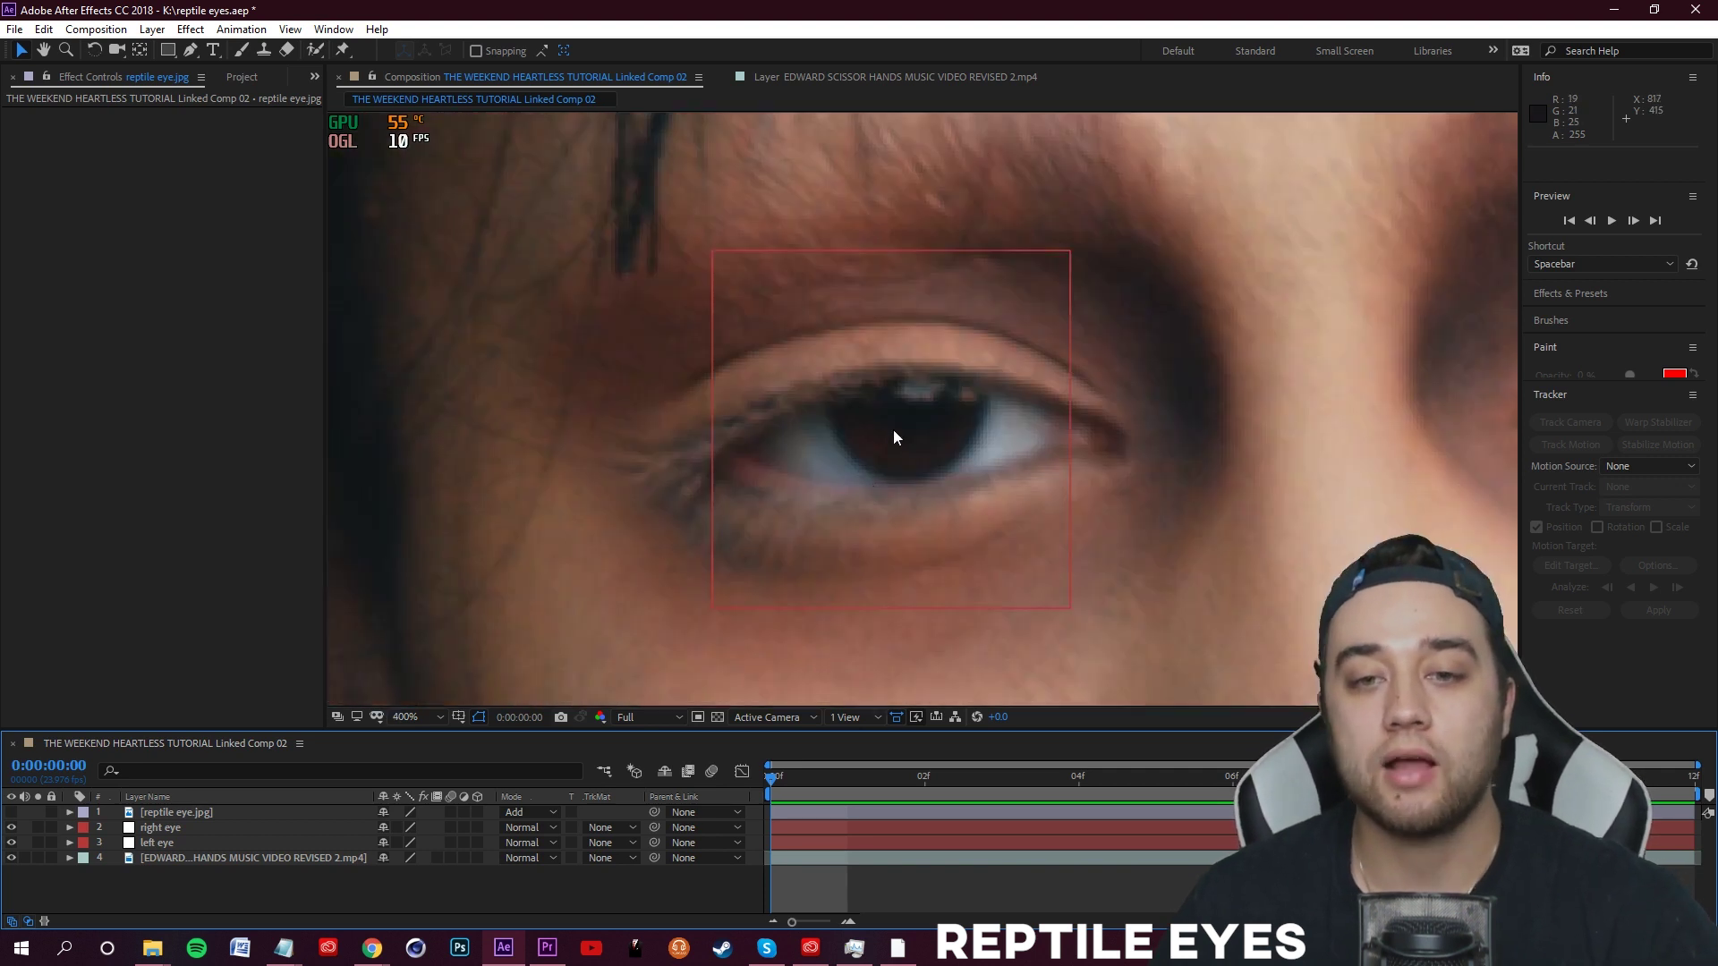
pyautogui.scroll(1, 922, 416)
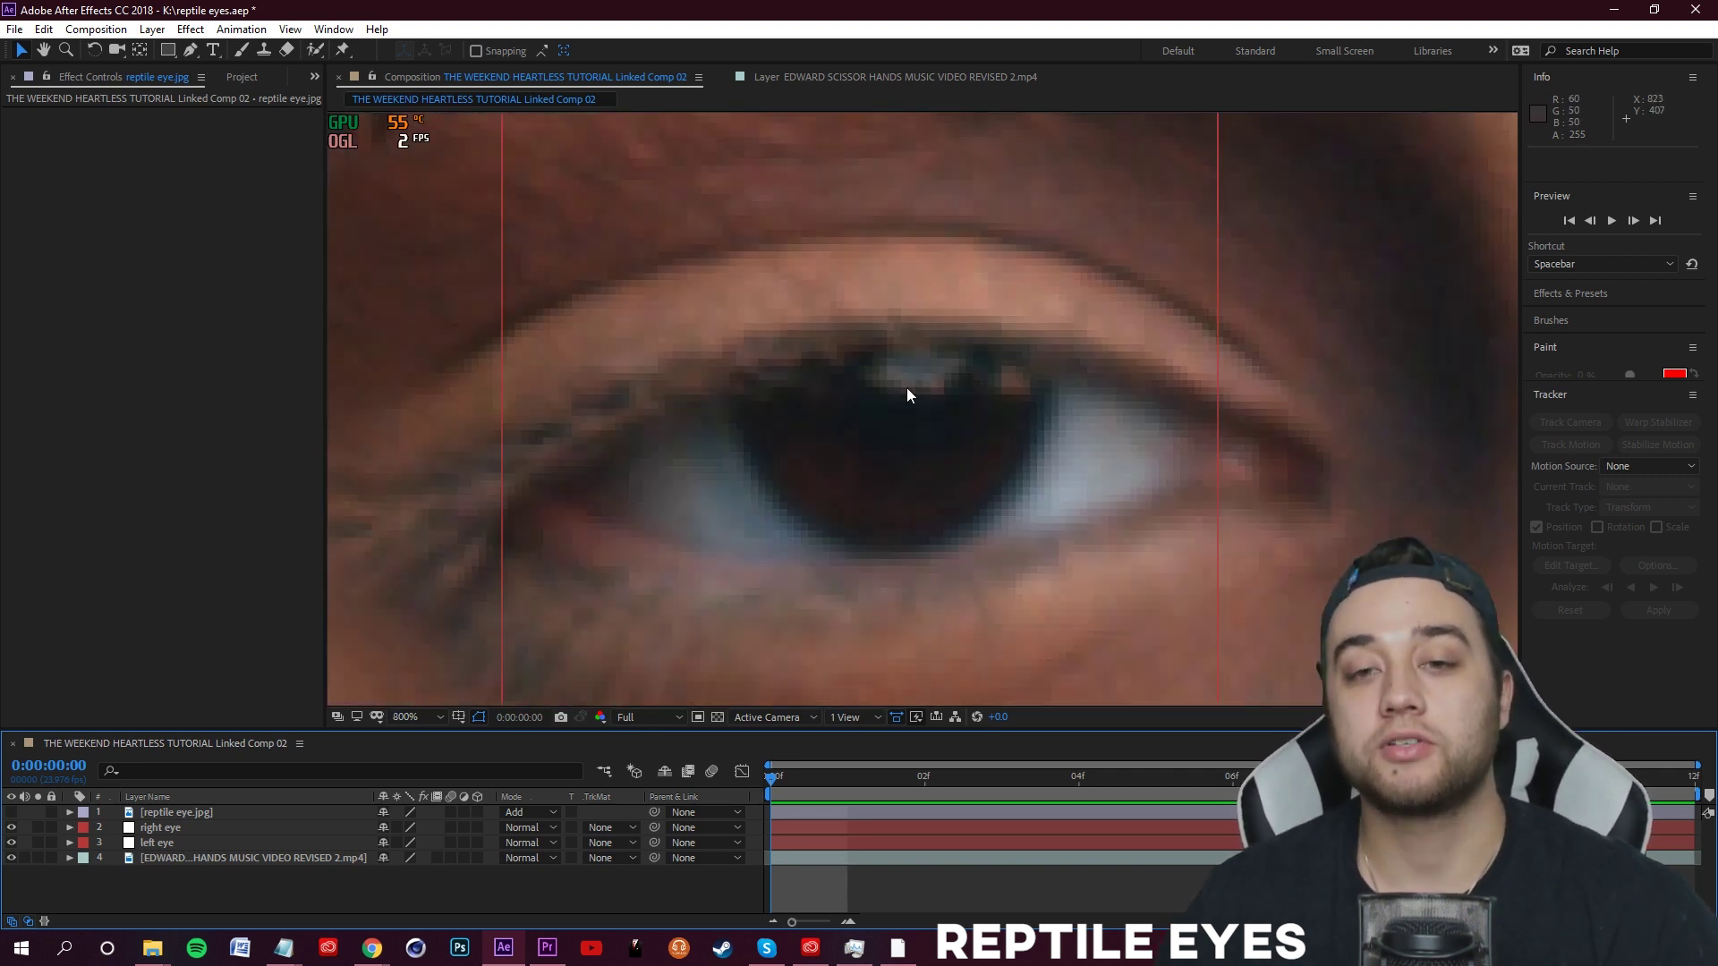
pyautogui.click(13, 812)
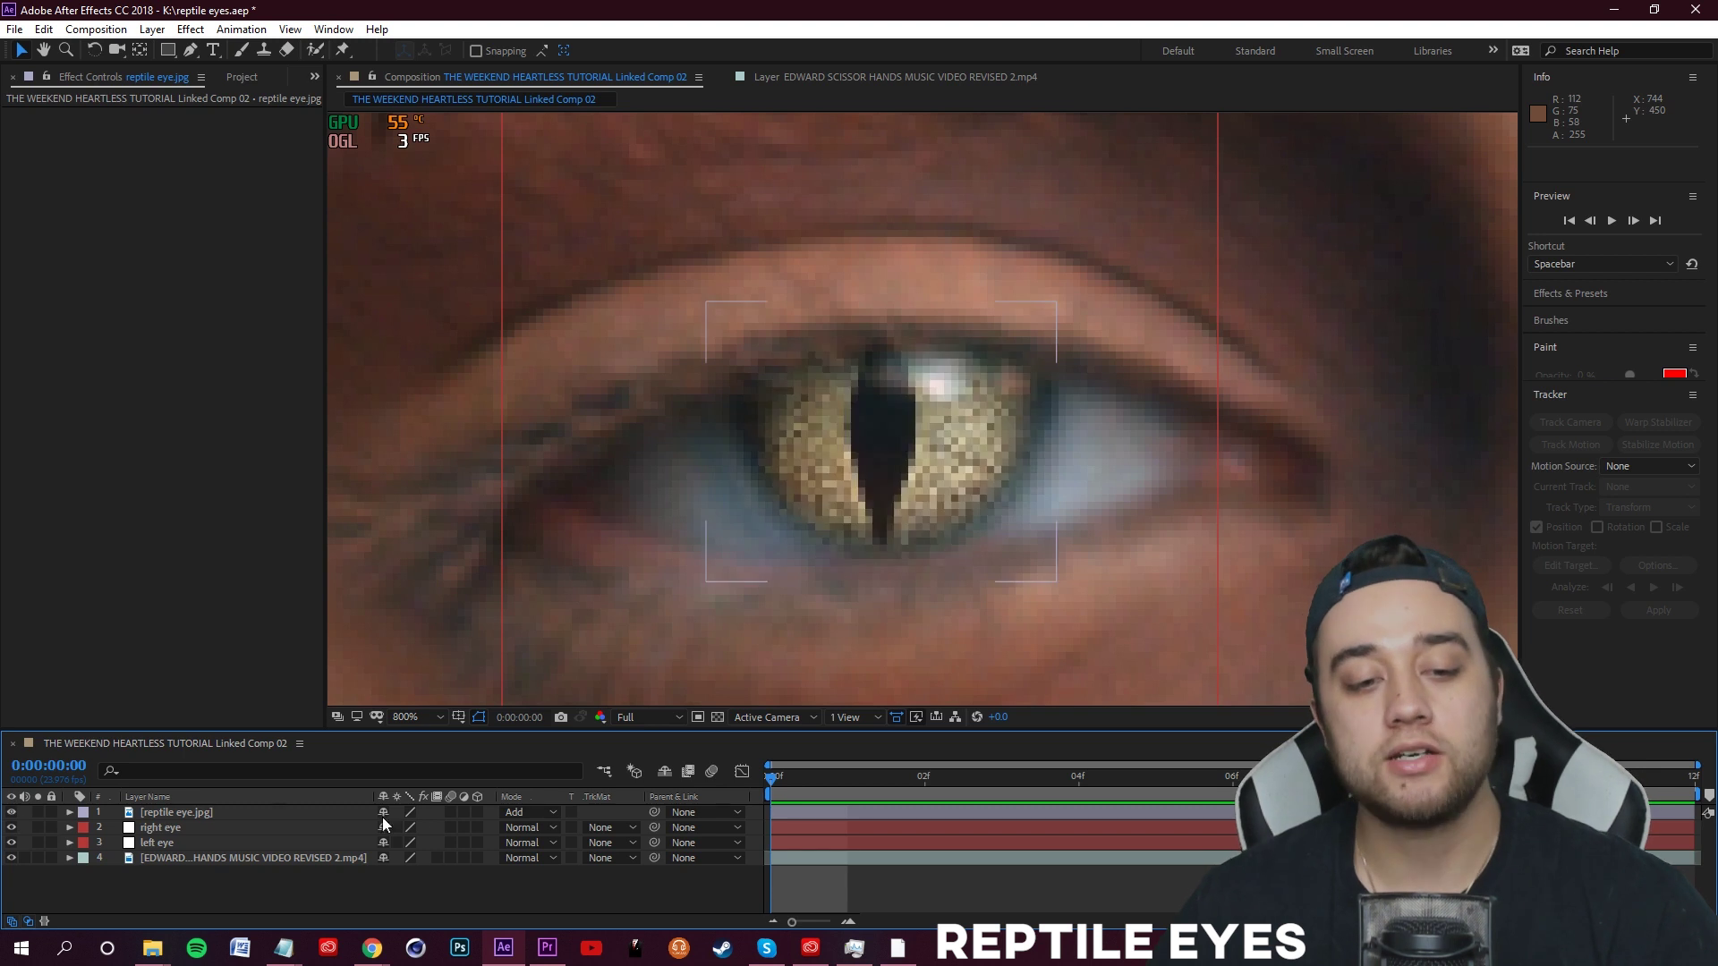
# - Try the Lighten, Screen and Multiply blending modes on the reptile eye layer
pyautogui.click(536, 817)
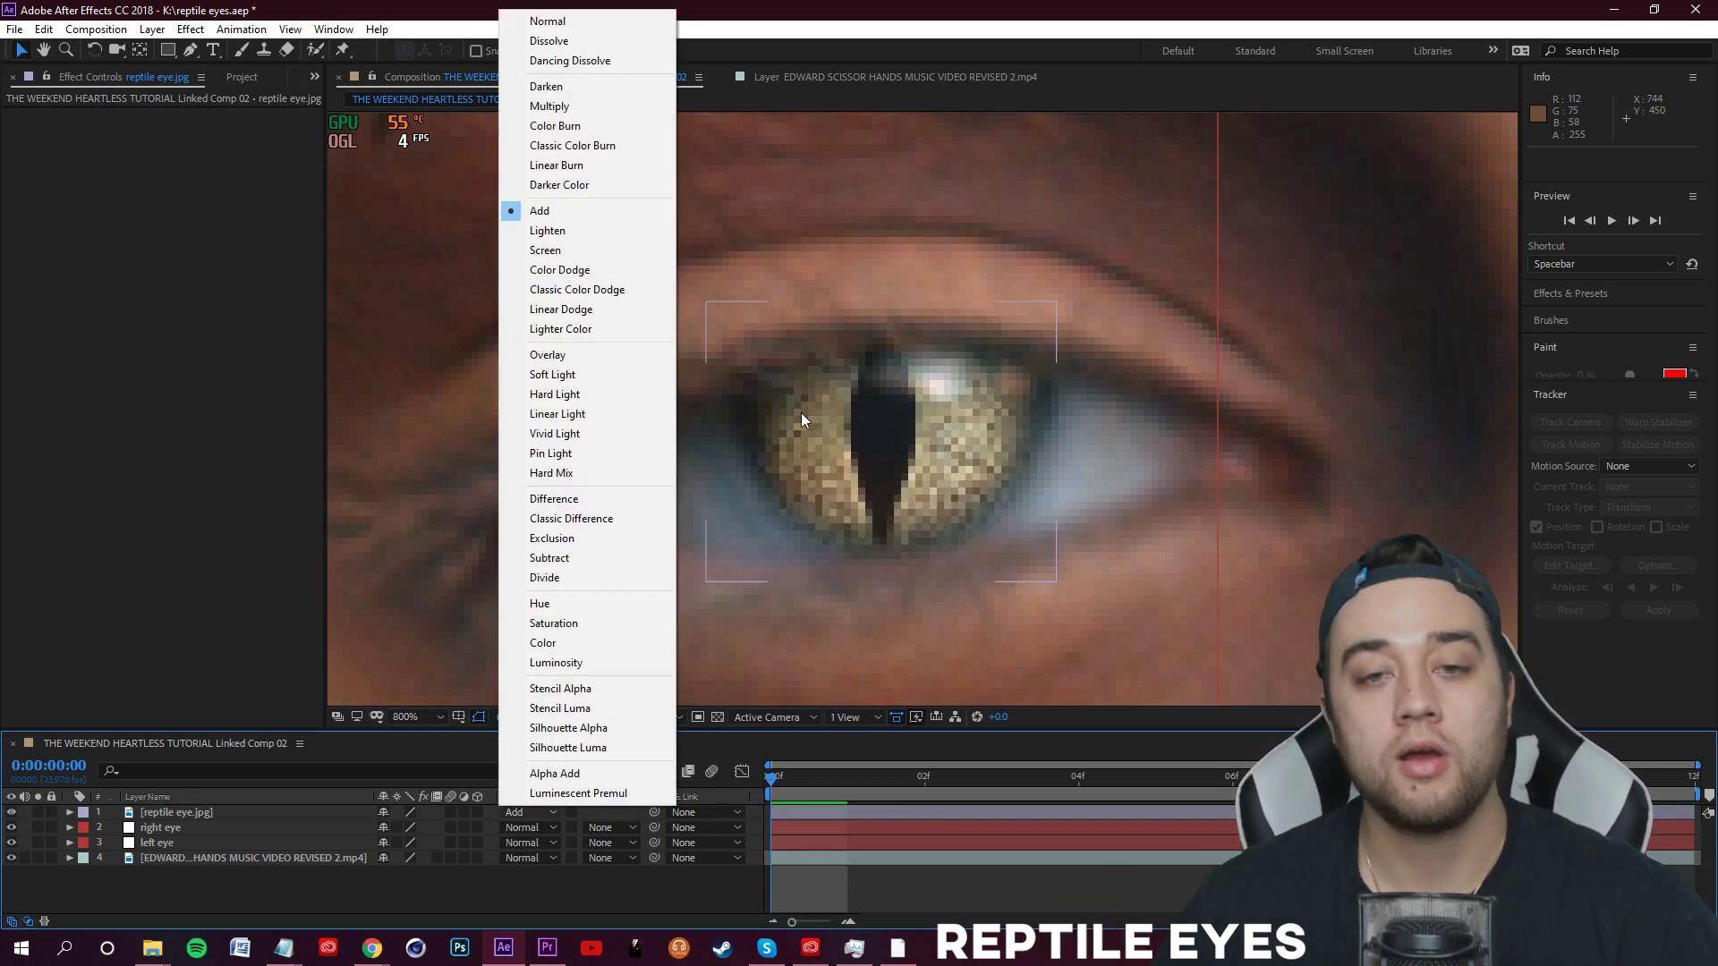
pyautogui.click(945, 388)
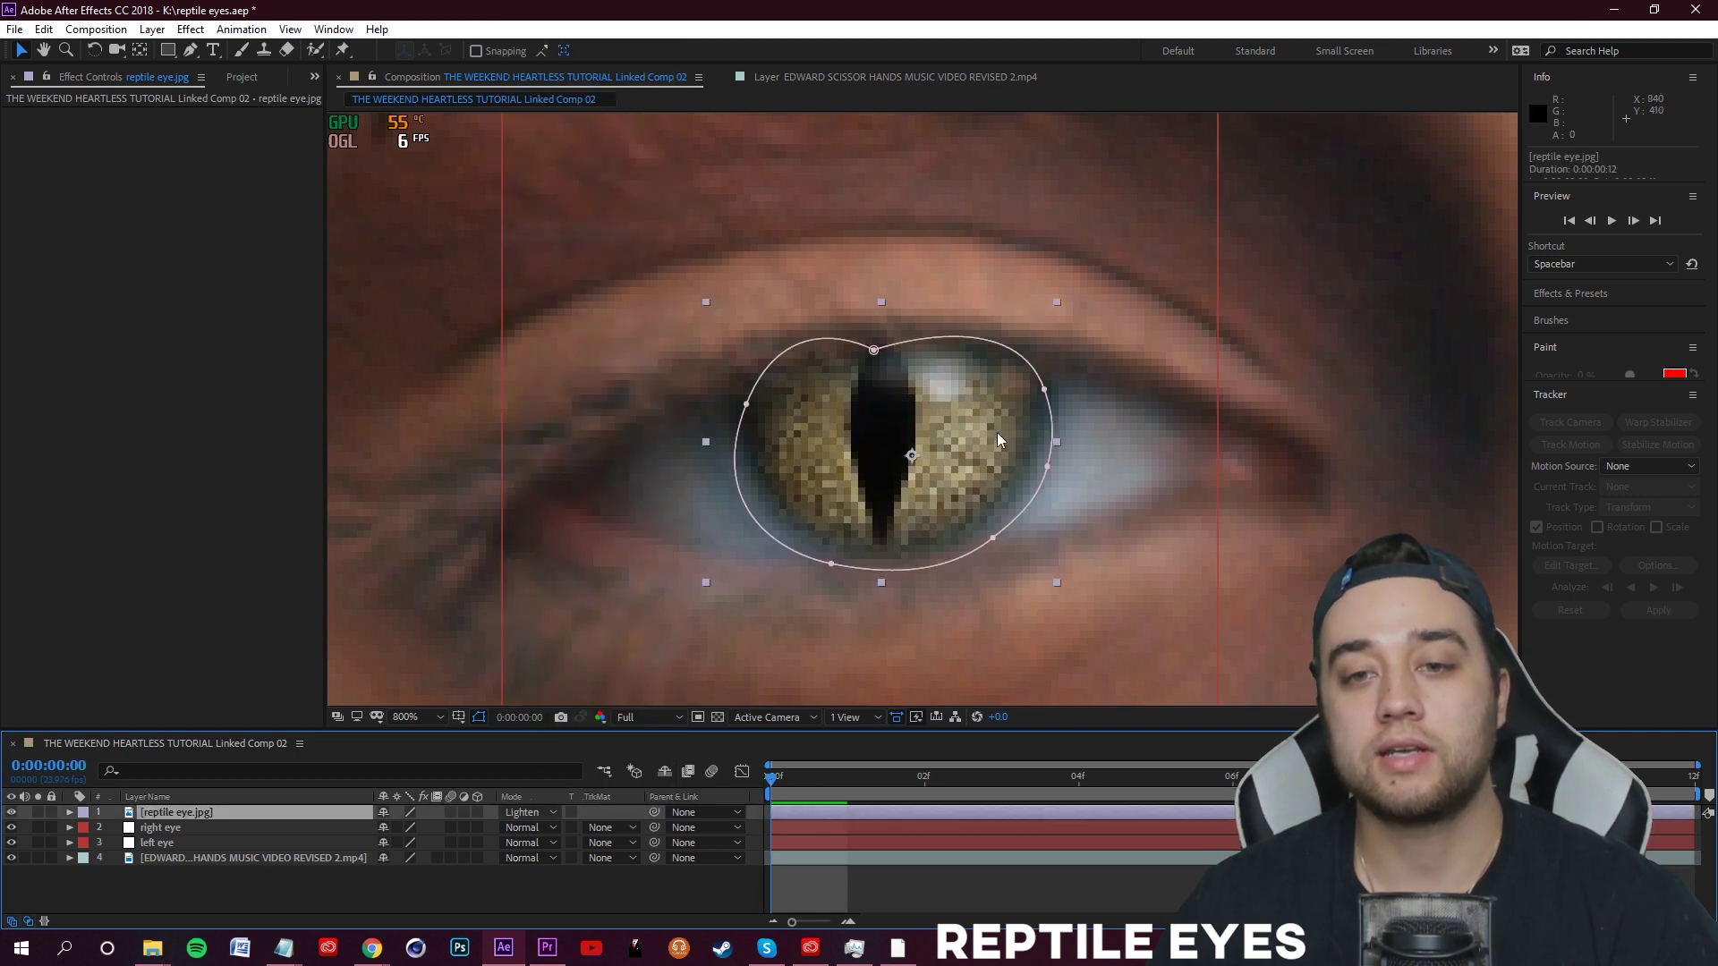
pyautogui.click(519, 822)
pyautogui.click(545, 265)
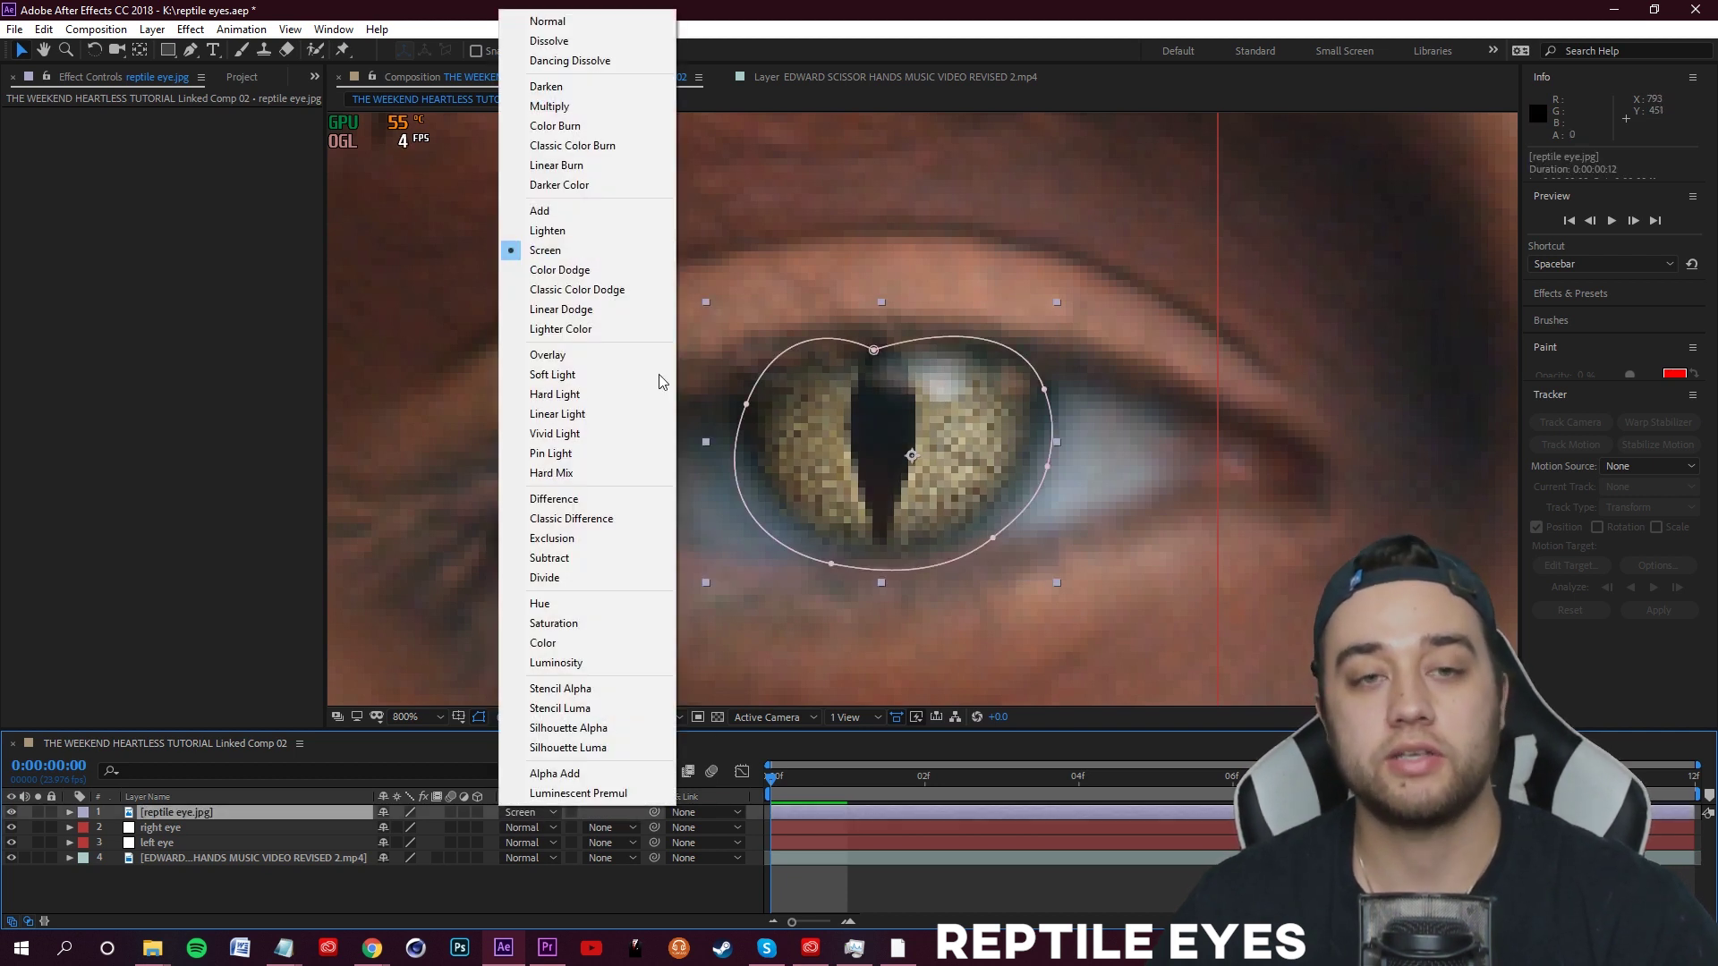
pyautogui.click(526, 813)
pyautogui.click(583, 106)
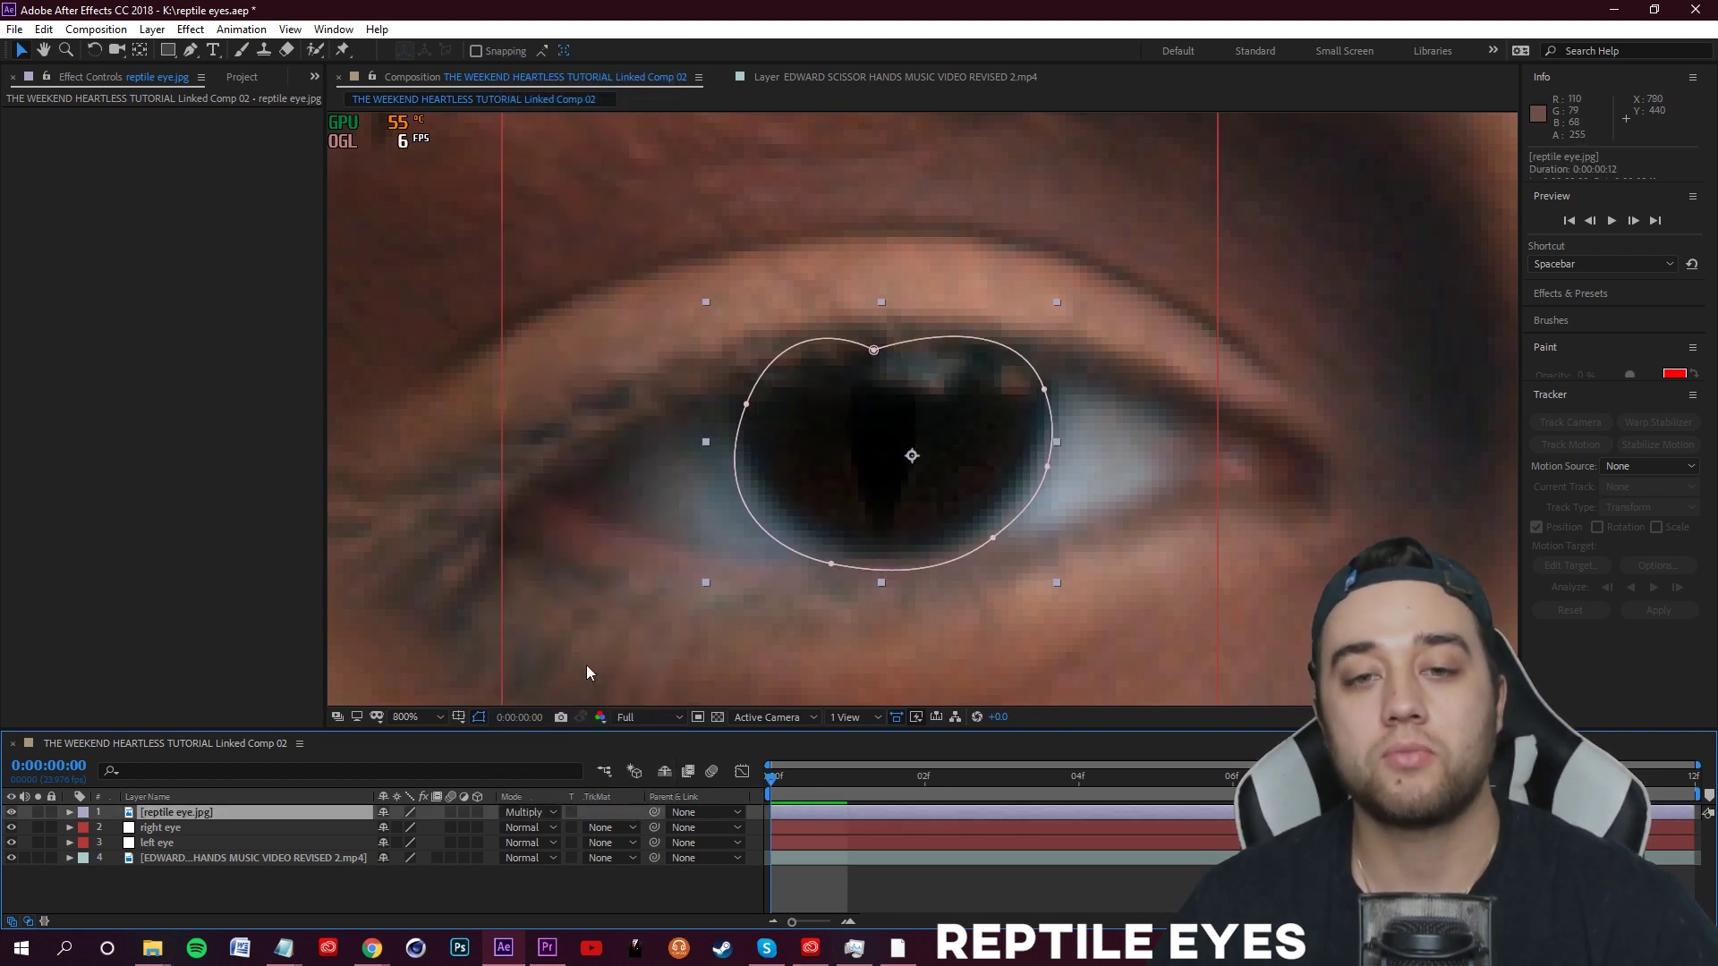
# - Try the Darken, Classic Color Burn, Classic Difference and Linear Dodge blending modes on the reptile eye layer
pyautogui.click(526, 812)
pyautogui.click(540, 86)
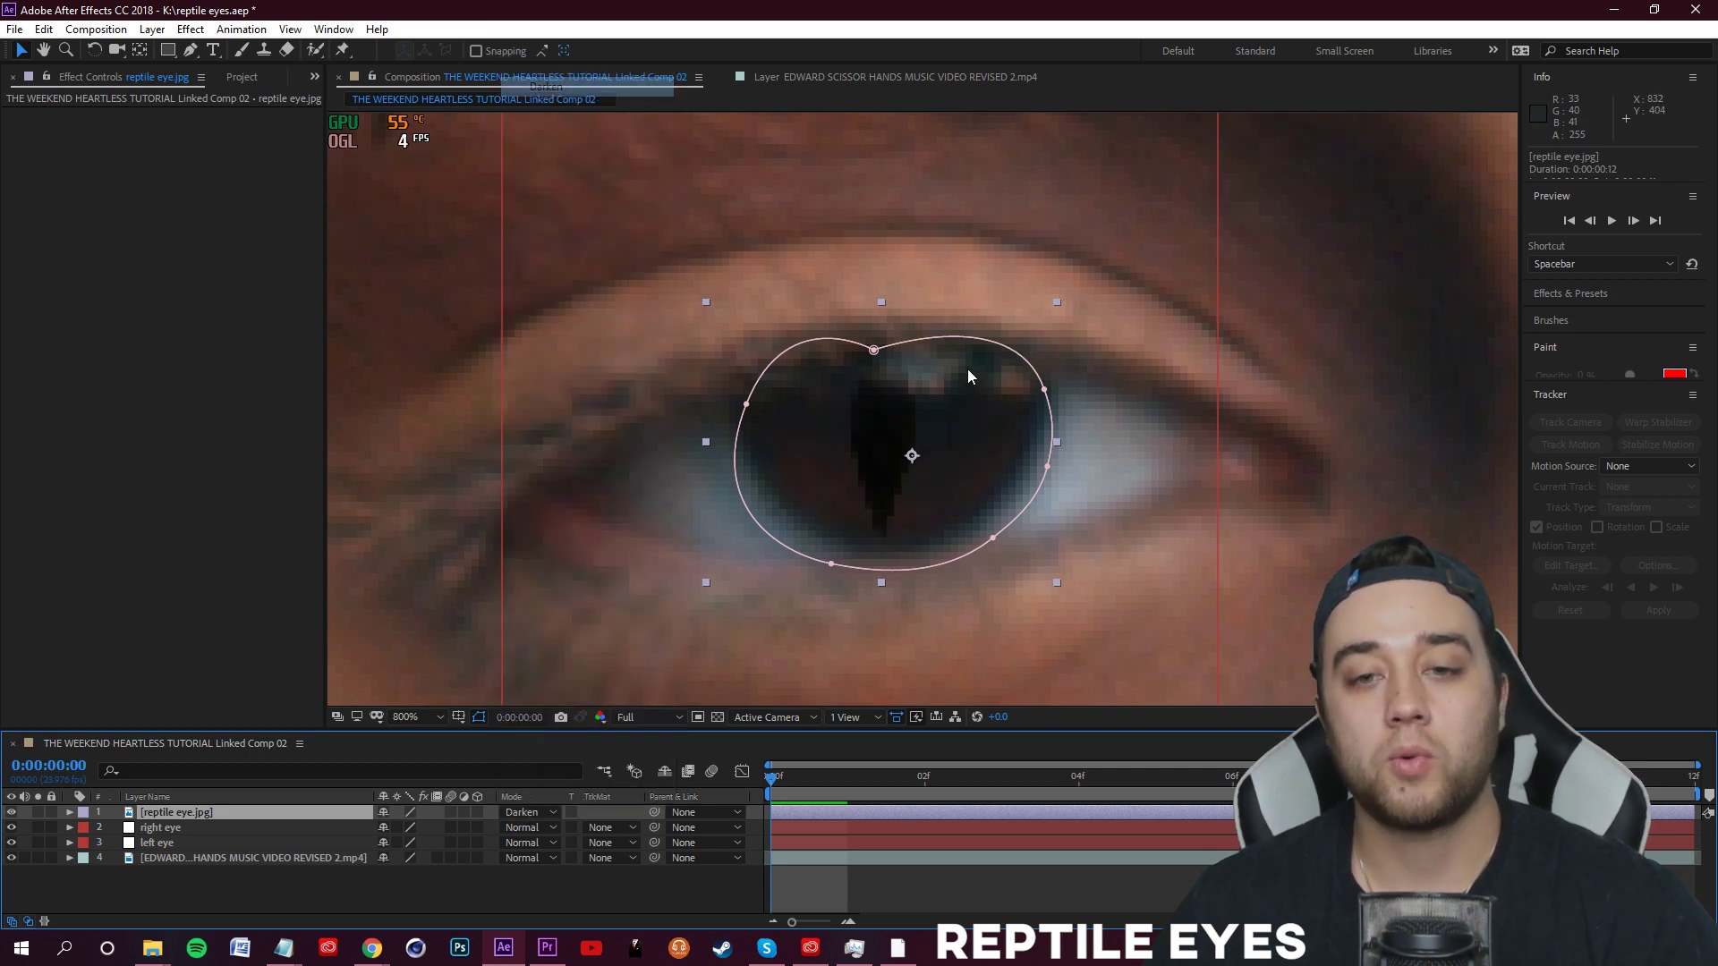
pyautogui.click(526, 813)
pyautogui.click(581, 146)
pyautogui.click(526, 813)
pyautogui.click(572, 519)
pyautogui.click(550, 813)
pyautogui.click(572, 309)
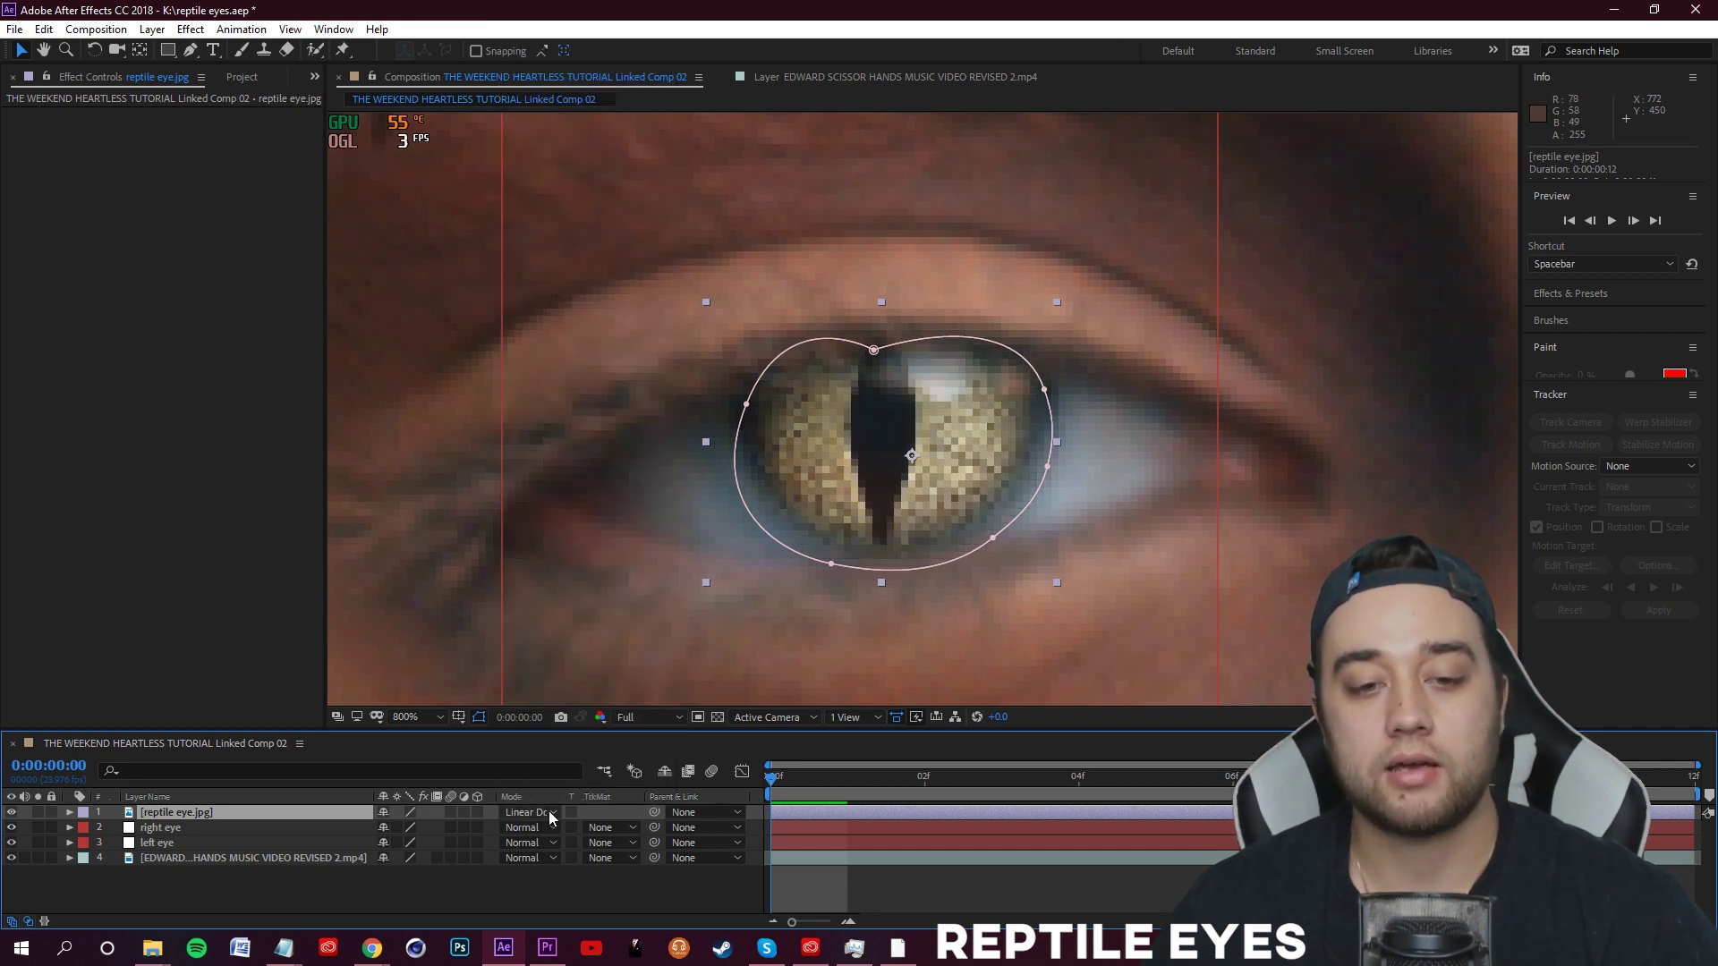
# - Set the reptile eye layer's blending mode back to Add and preview the eye on the whole face
pyautogui.click(550, 813)
pyautogui.click(555, 210)
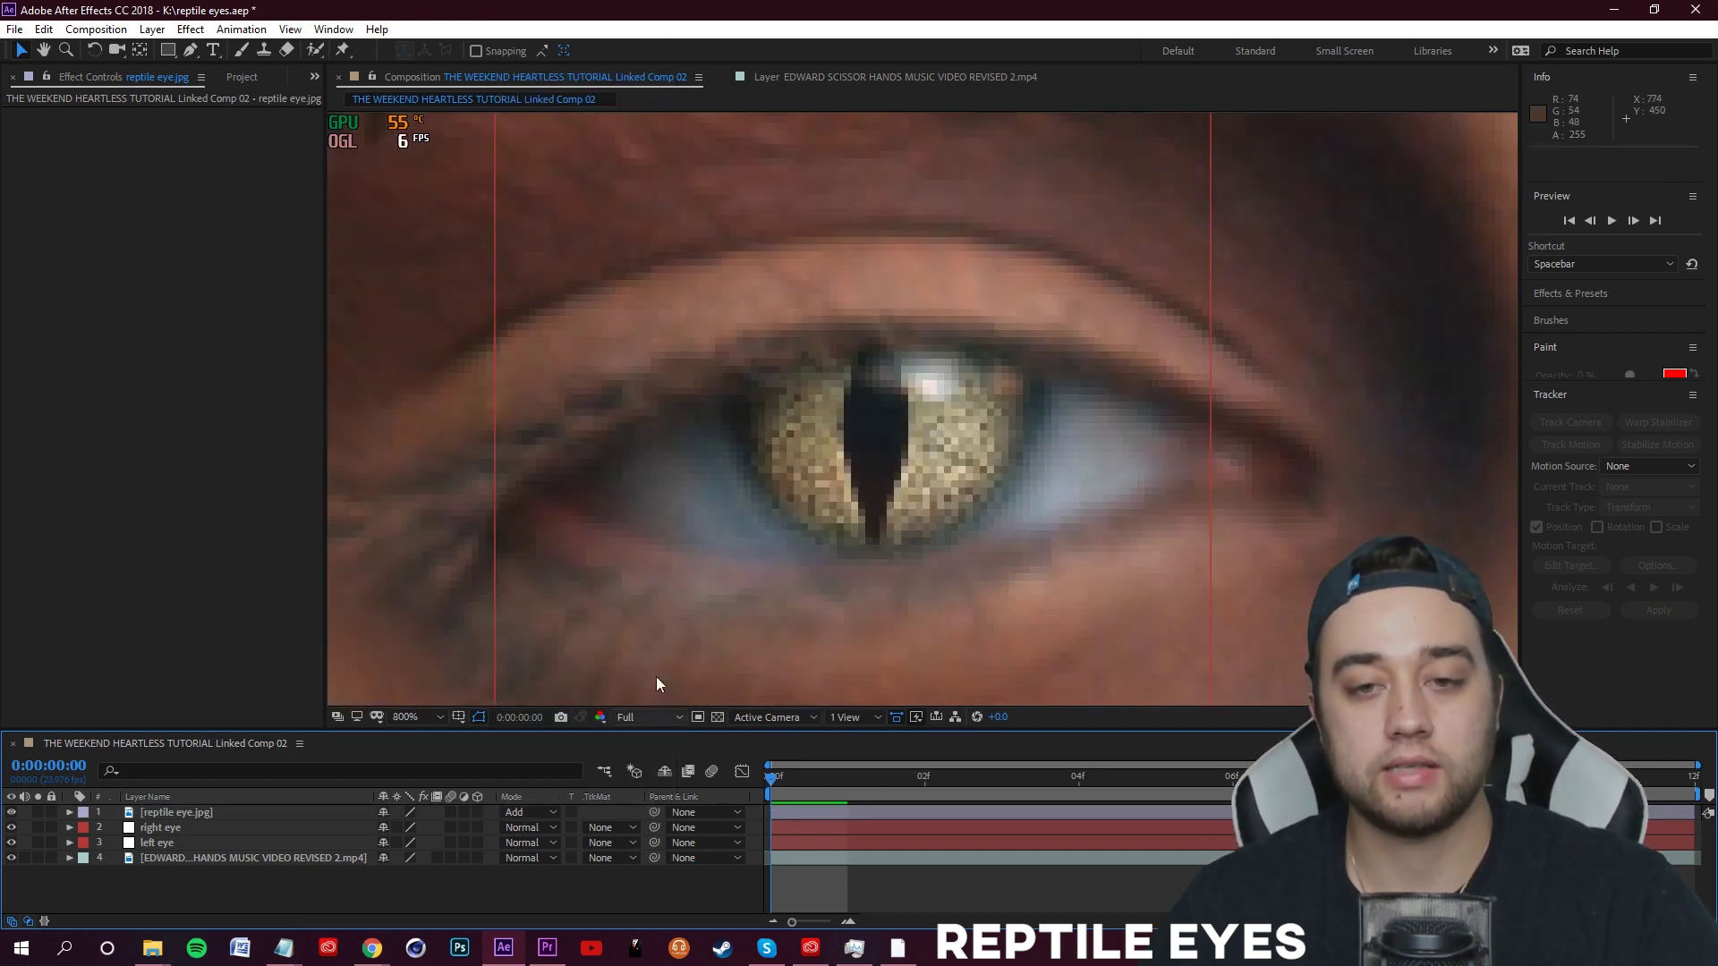
pyautogui.scroll(-8, 900, 436)
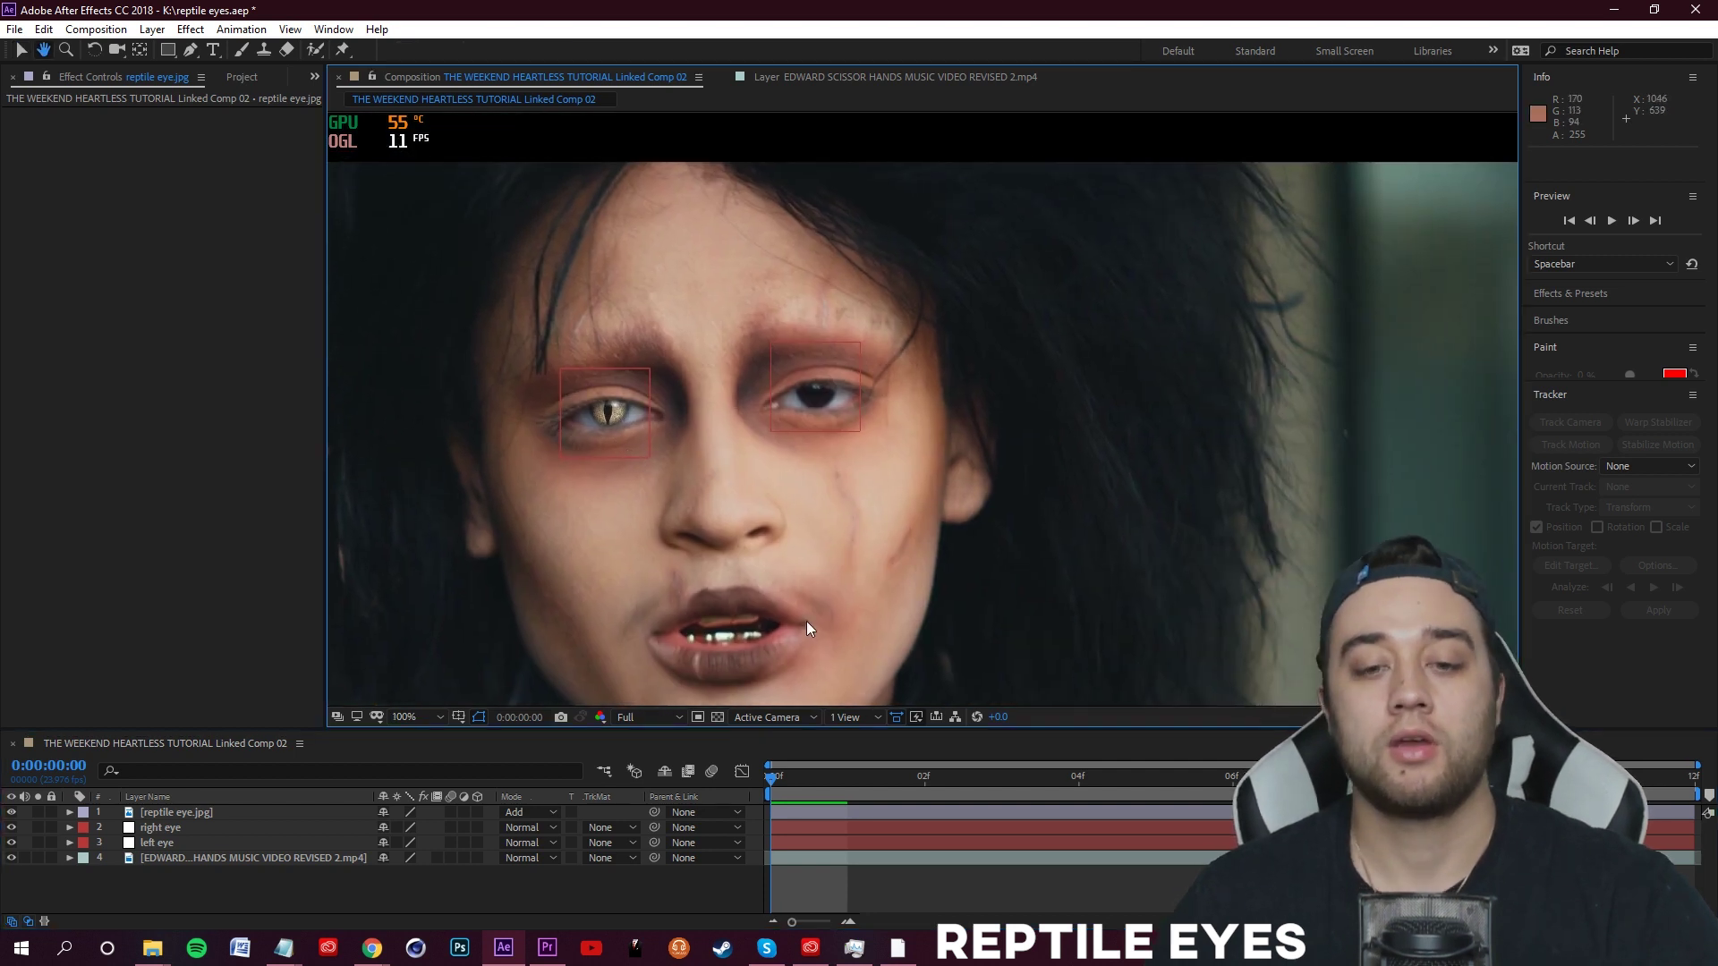
pyautogui.press('space')
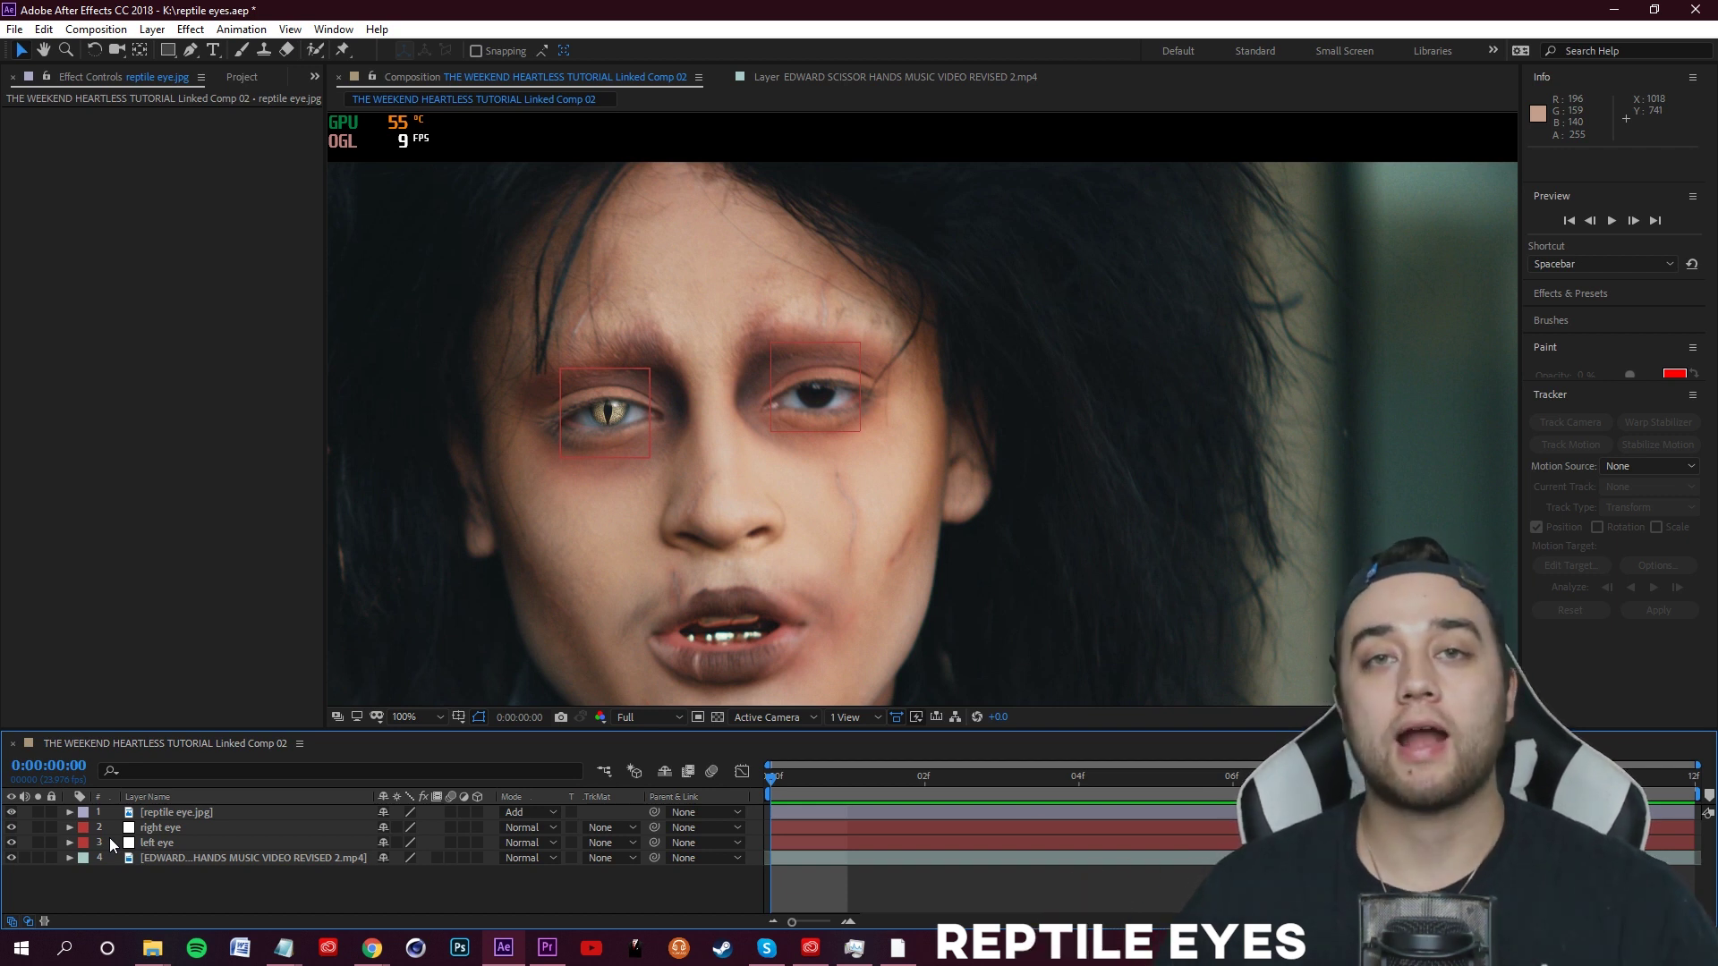
# - Parent the reptile eye layer to the left eye null and deselect the layer
pyautogui.click(196, 814)
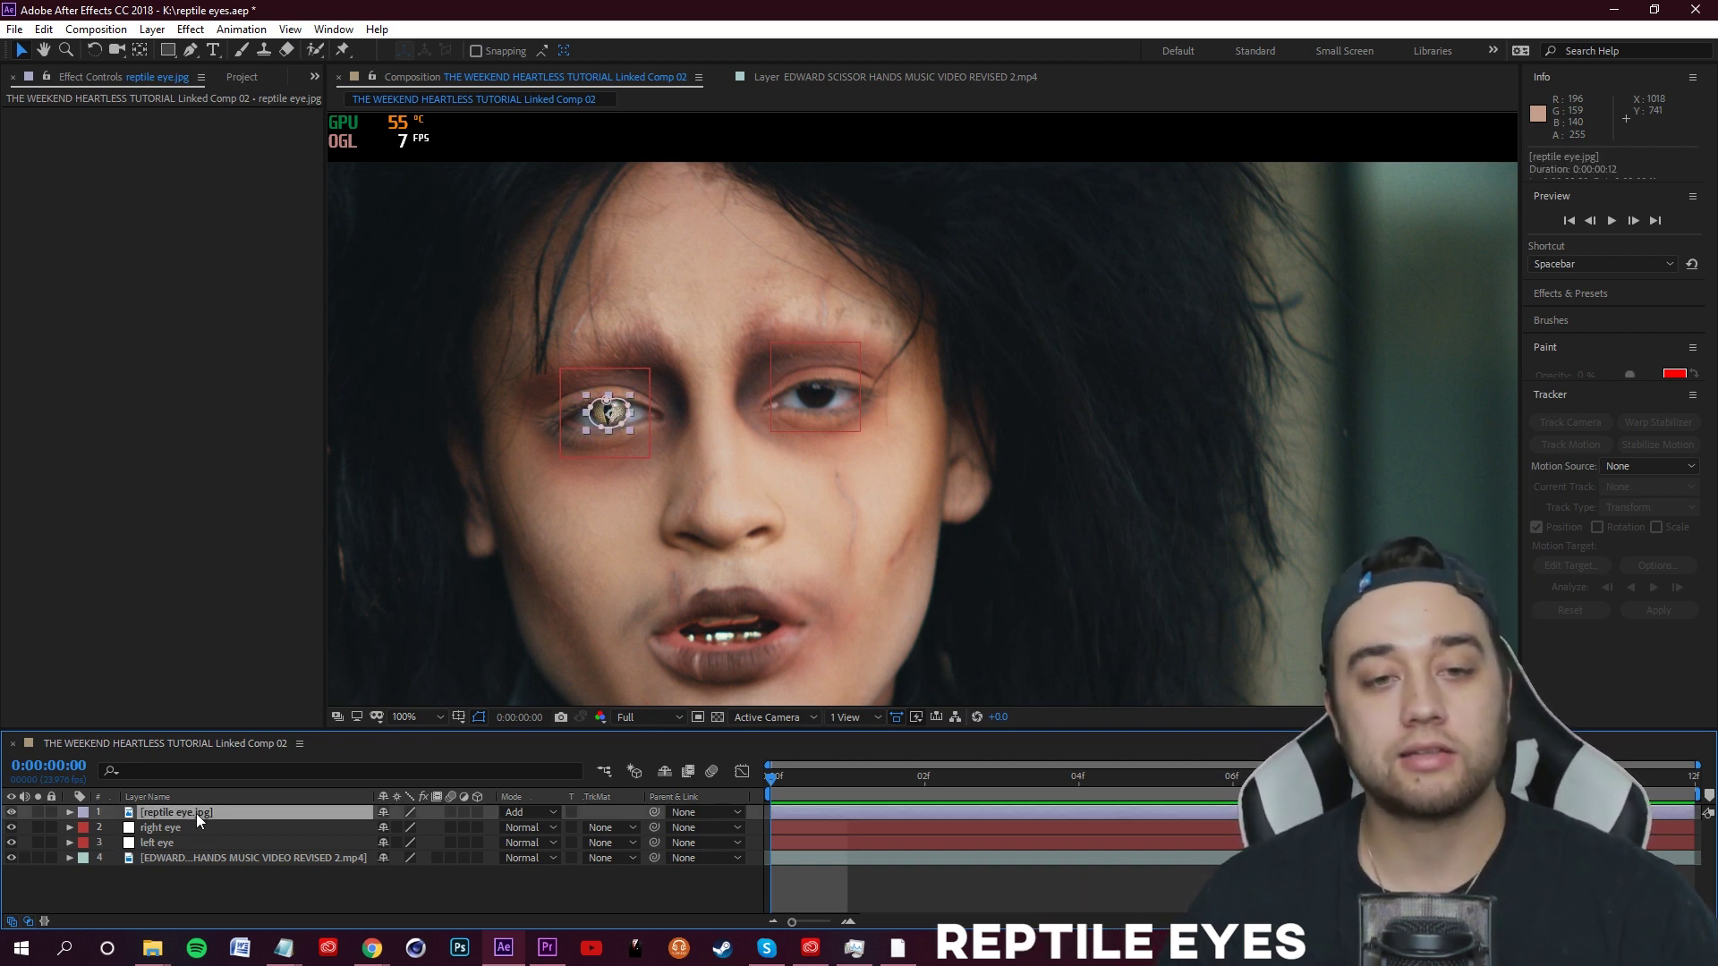
pyautogui.click(702, 812)
pyautogui.click(725, 897)
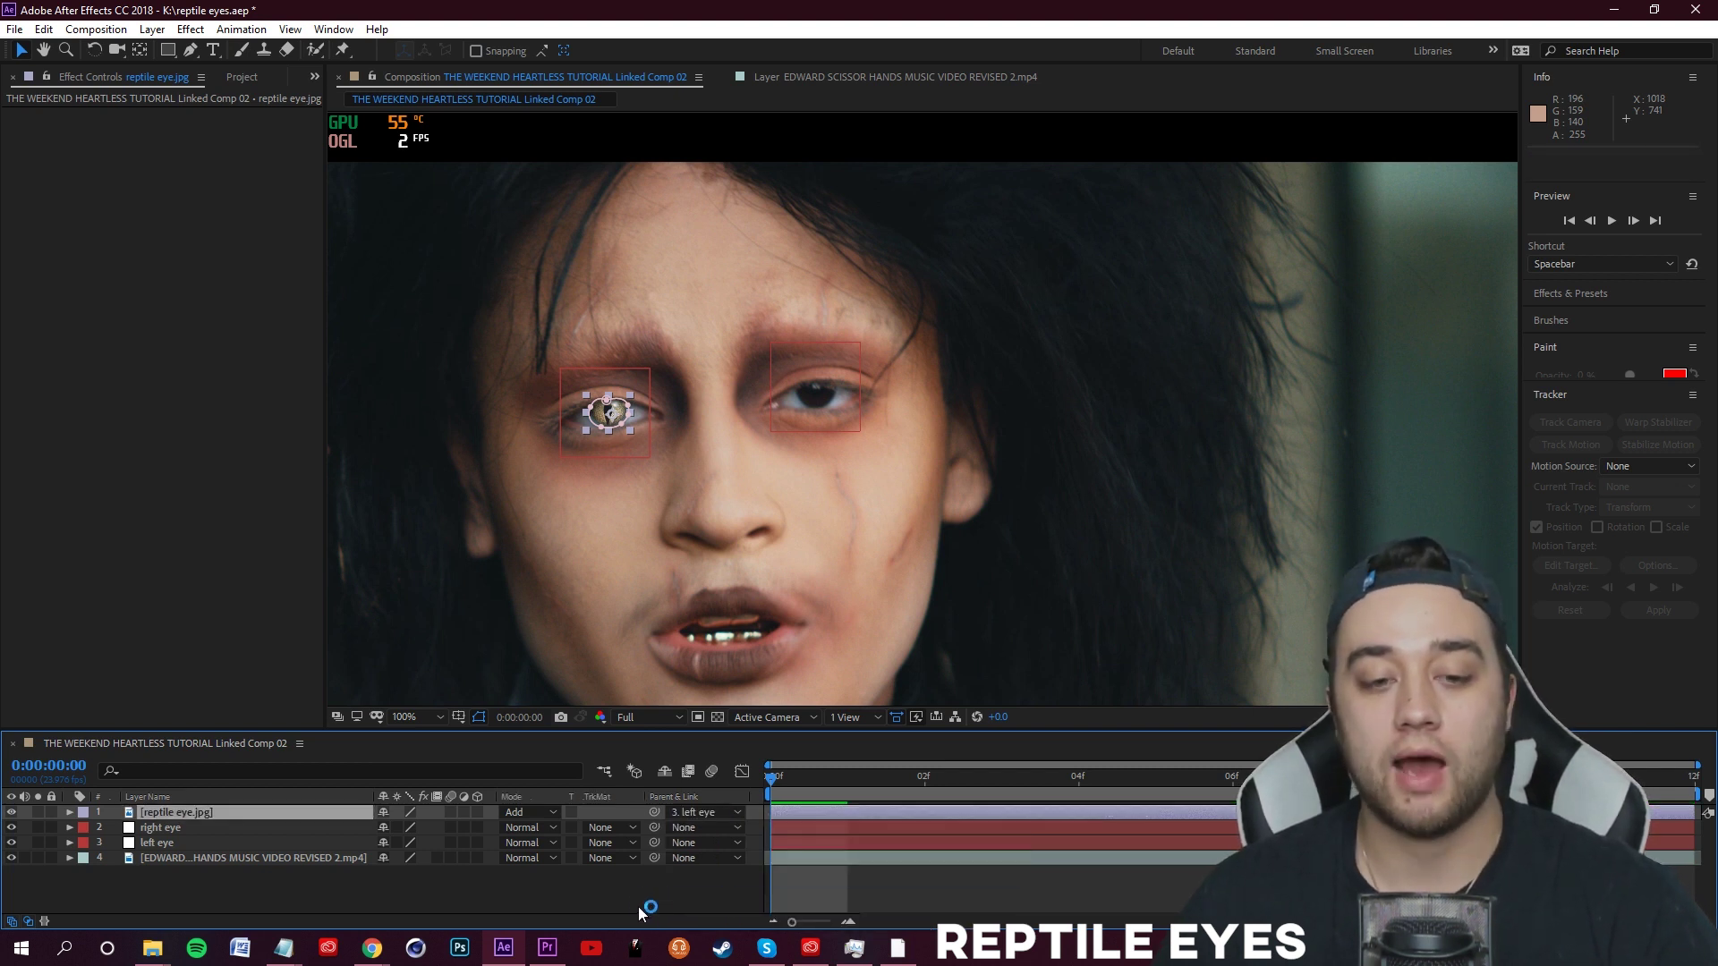
pyautogui.click(626, 890)
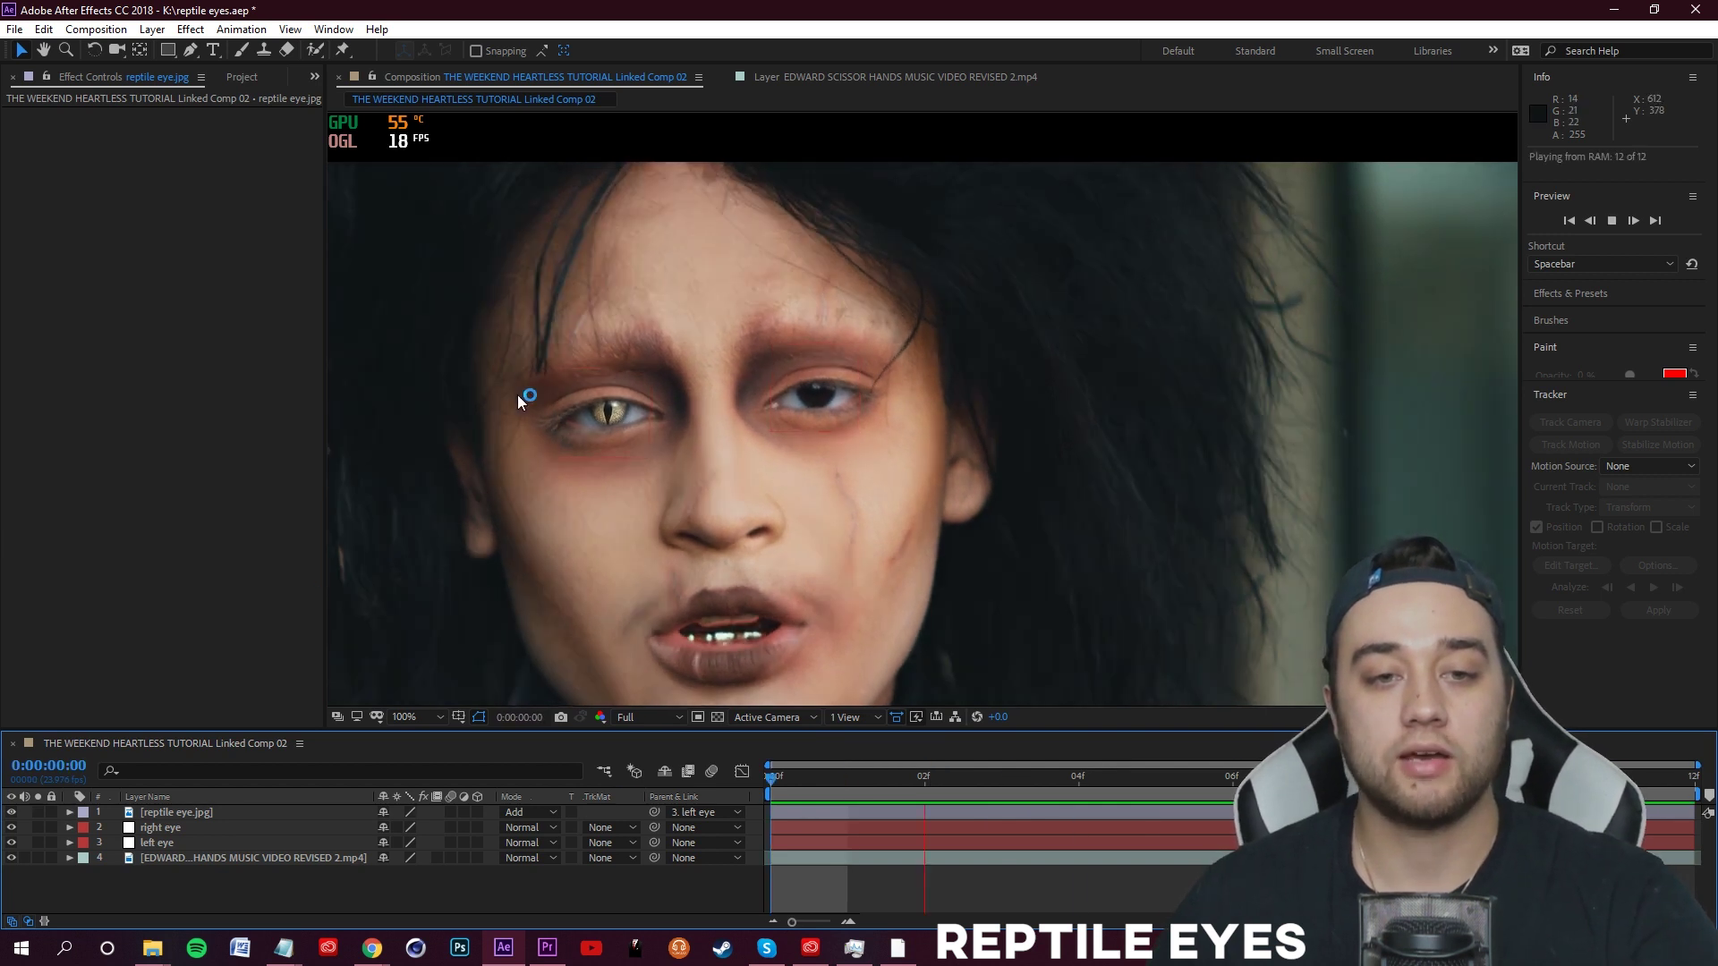
# - Play back the composition at full-frame view, return to the first frame, and compare the reptile eye with the untreated eye
pyautogui.press(',')
pyautogui.press(',')
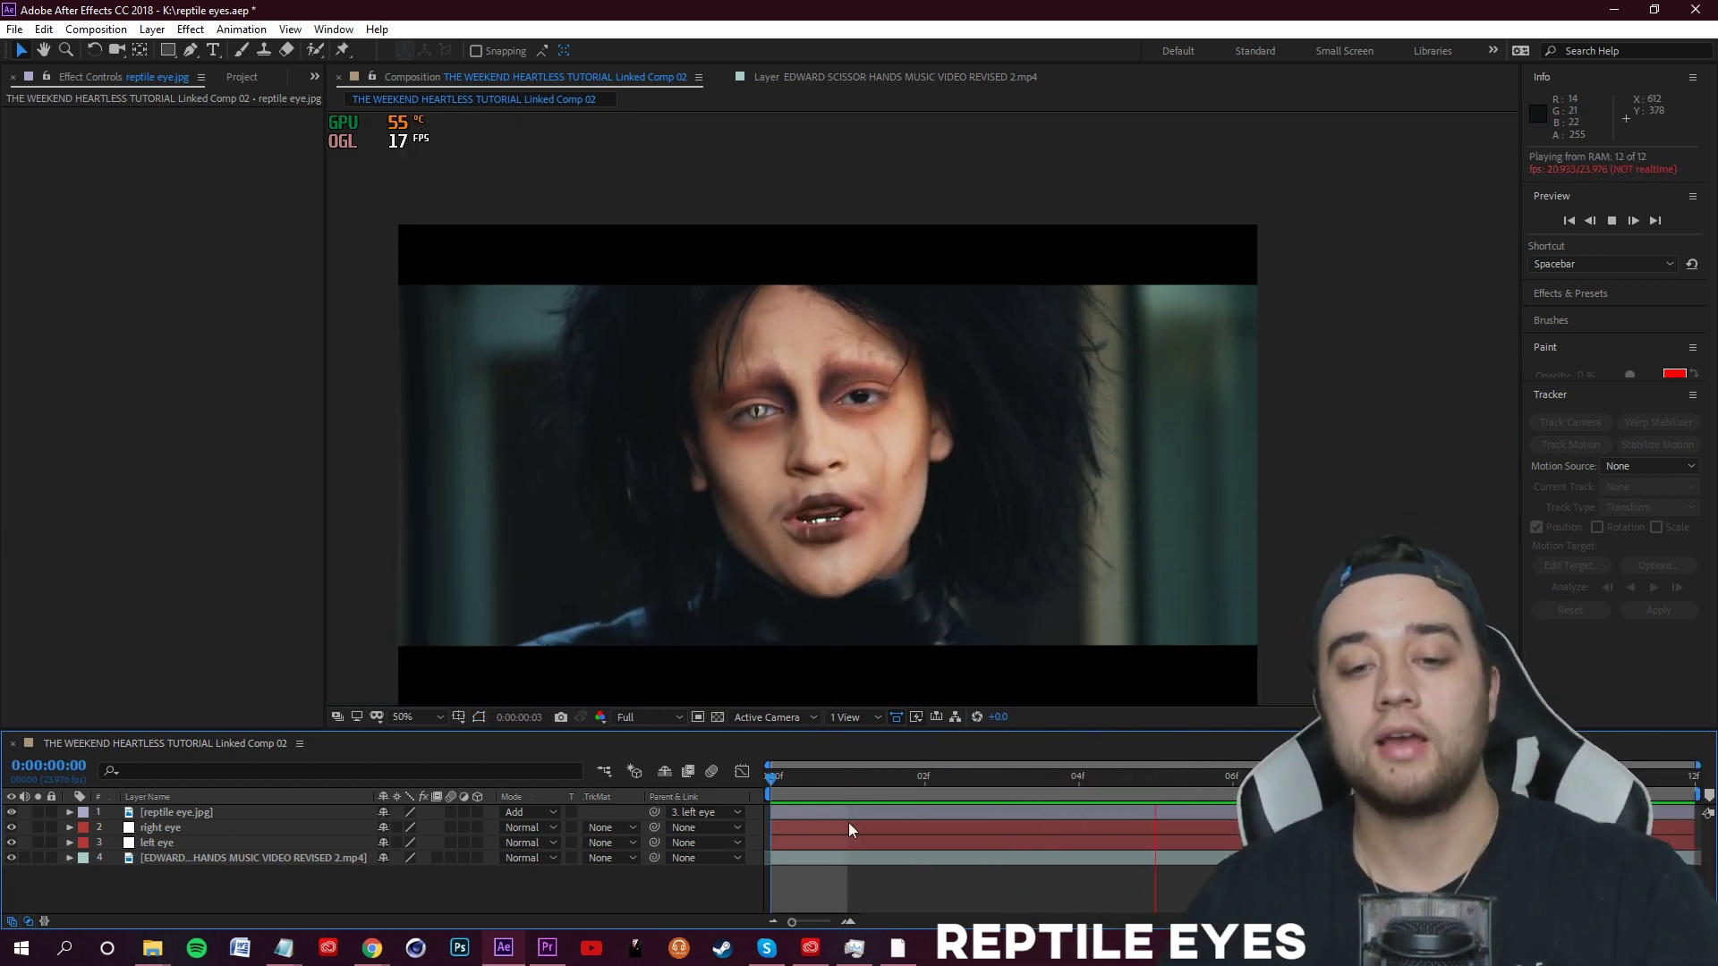
pyautogui.press('space')
pyautogui.press('space')
pyautogui.press('space')
pyautogui.press('Home')
pyautogui.press('.')
pyautogui.press('.')
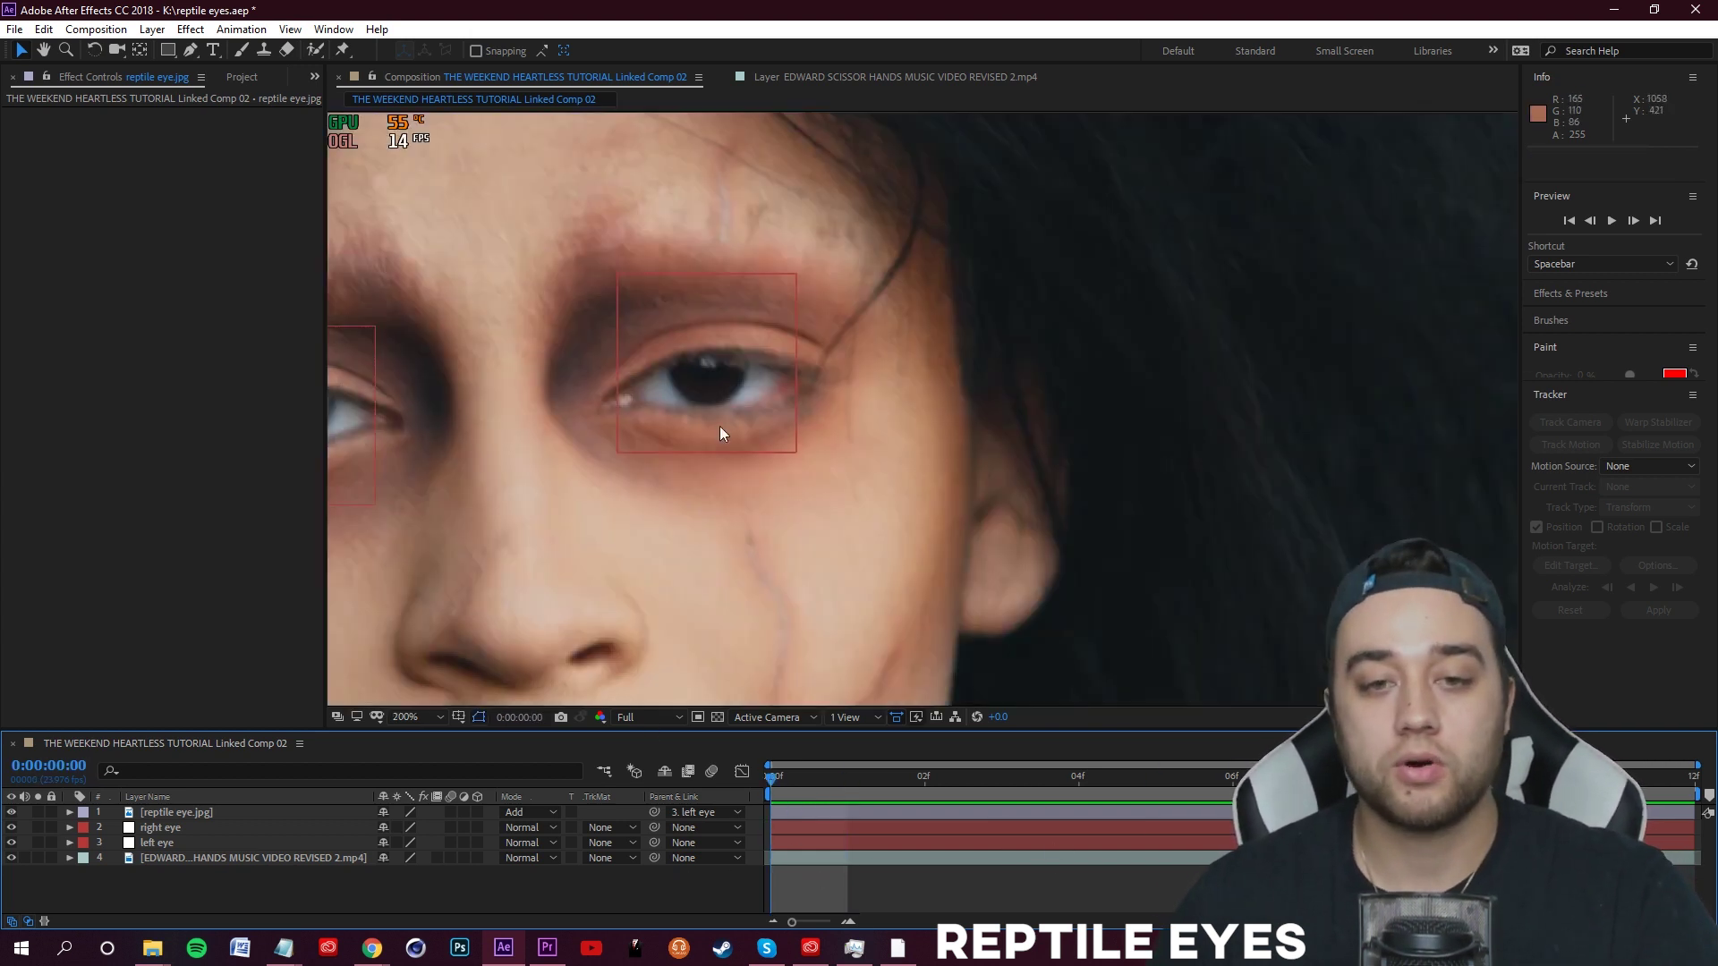
pyautogui.scroll(-4, 720, 433)
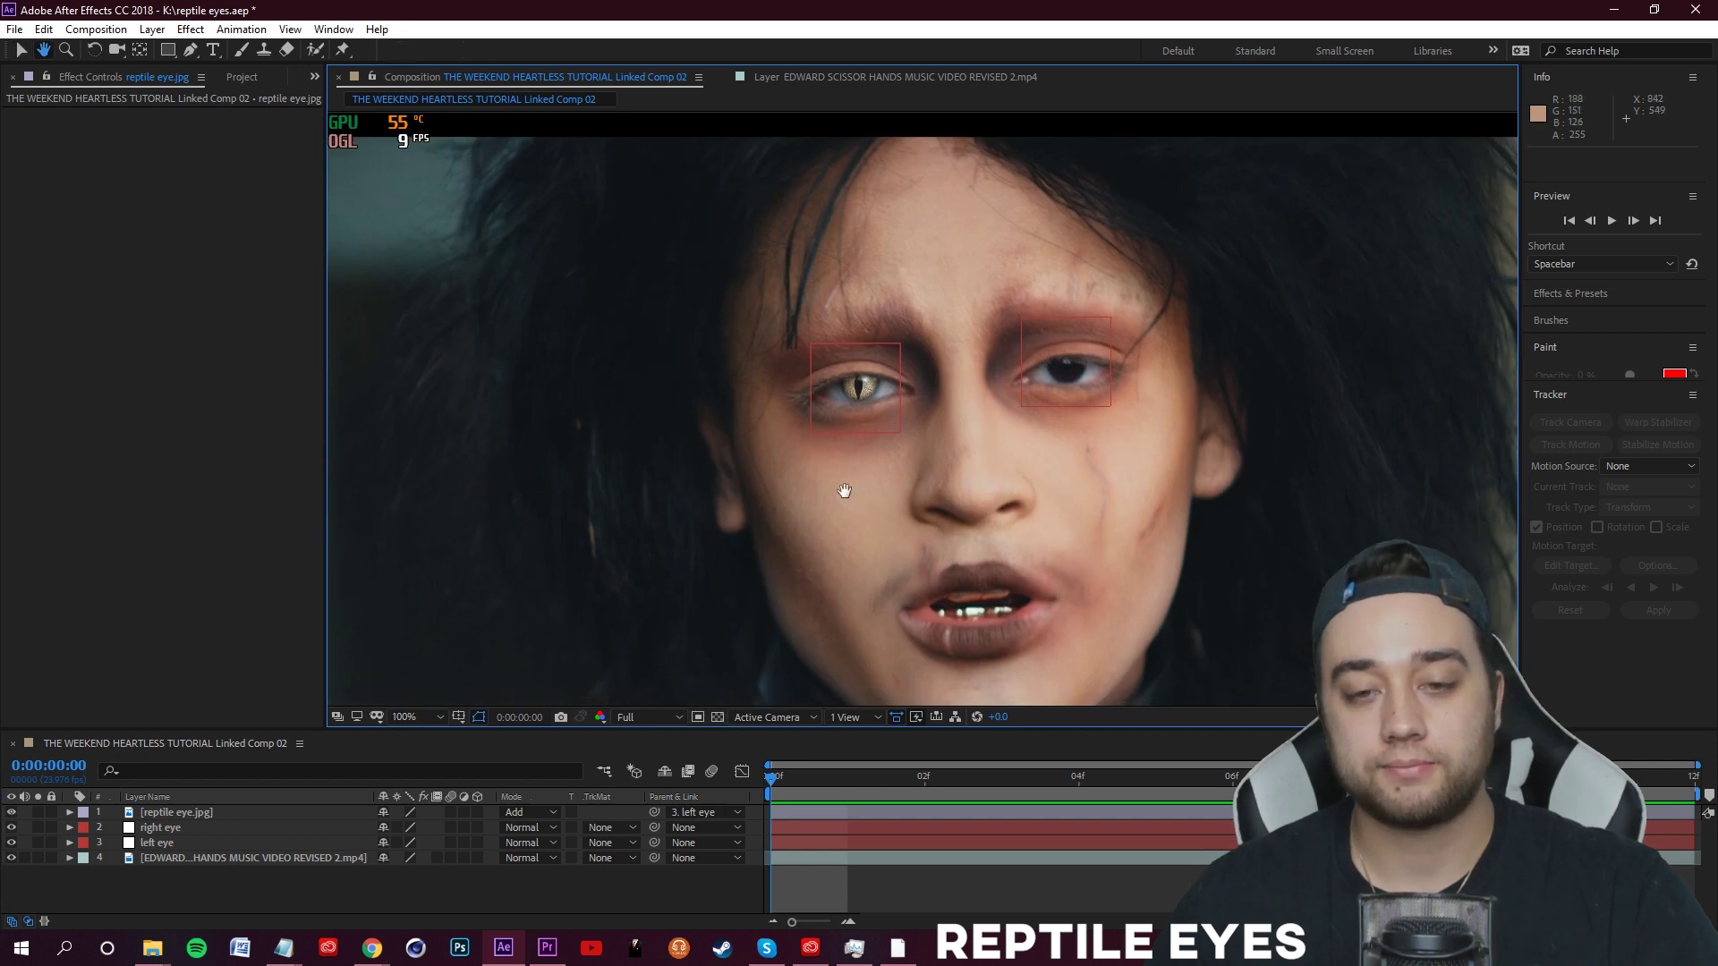
pyautogui.moveTo(844, 490); pyautogui.dragTo(793, 465)
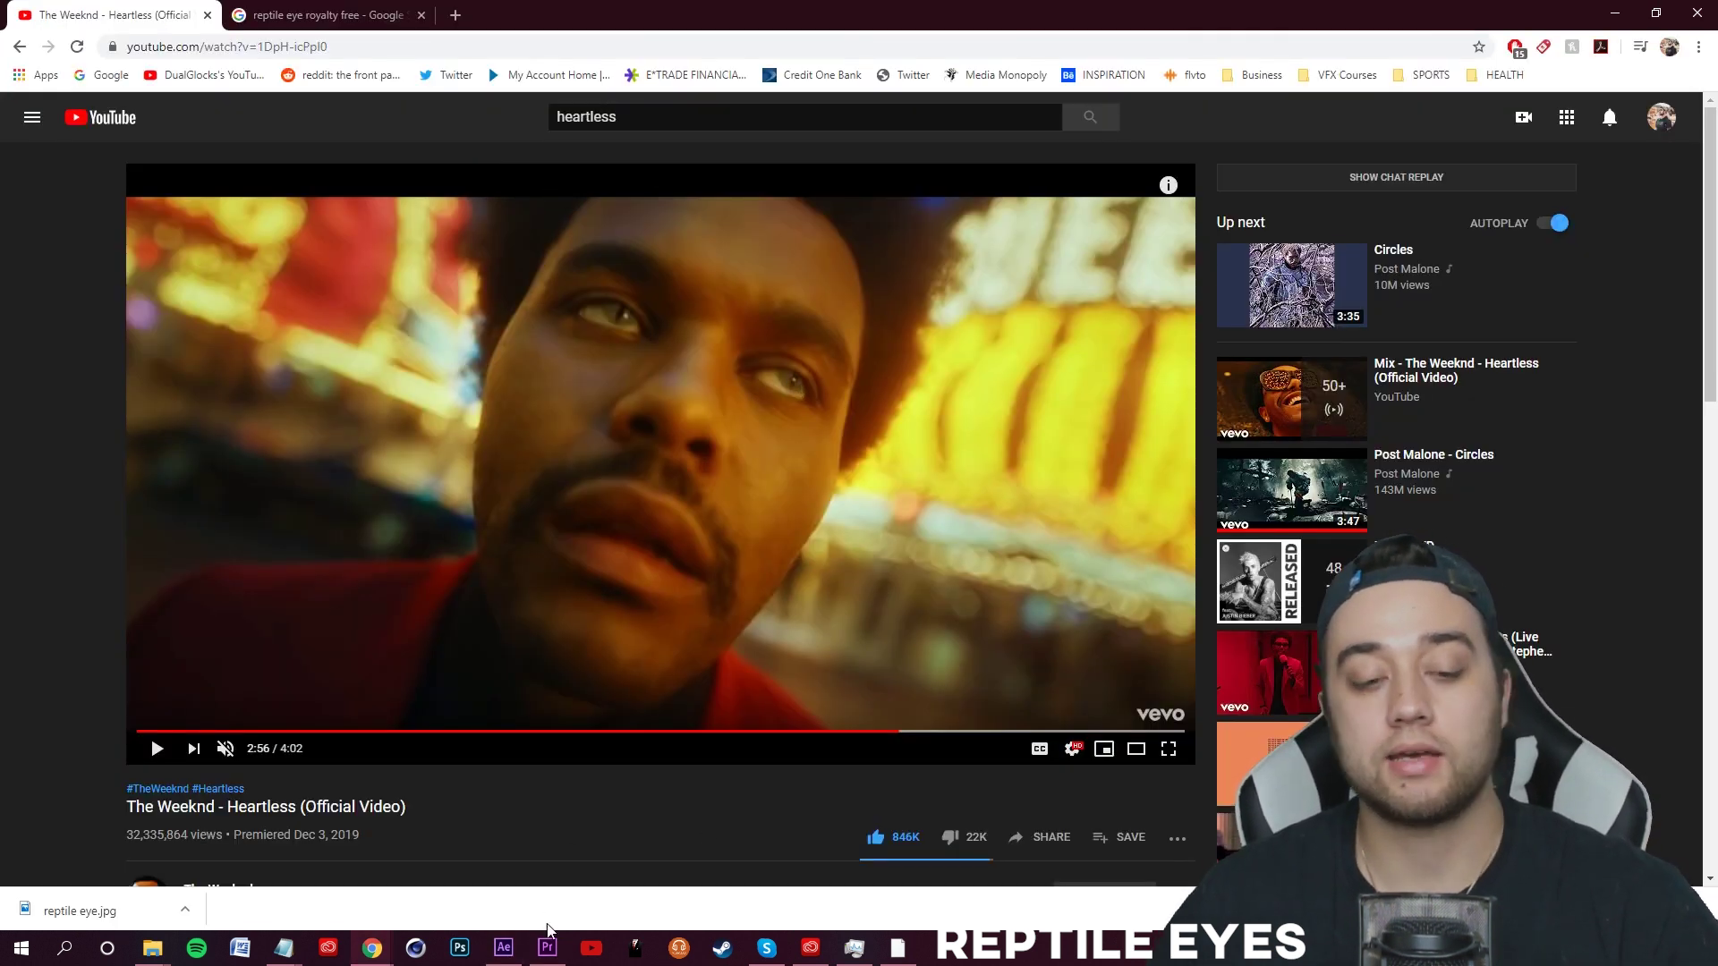
# - Switch back to After Effects from the reference video and apply the Color Balance (HLS) effect to the reptile eye layer
pyautogui.click(525, 954)
pyautogui.click(243, 812)
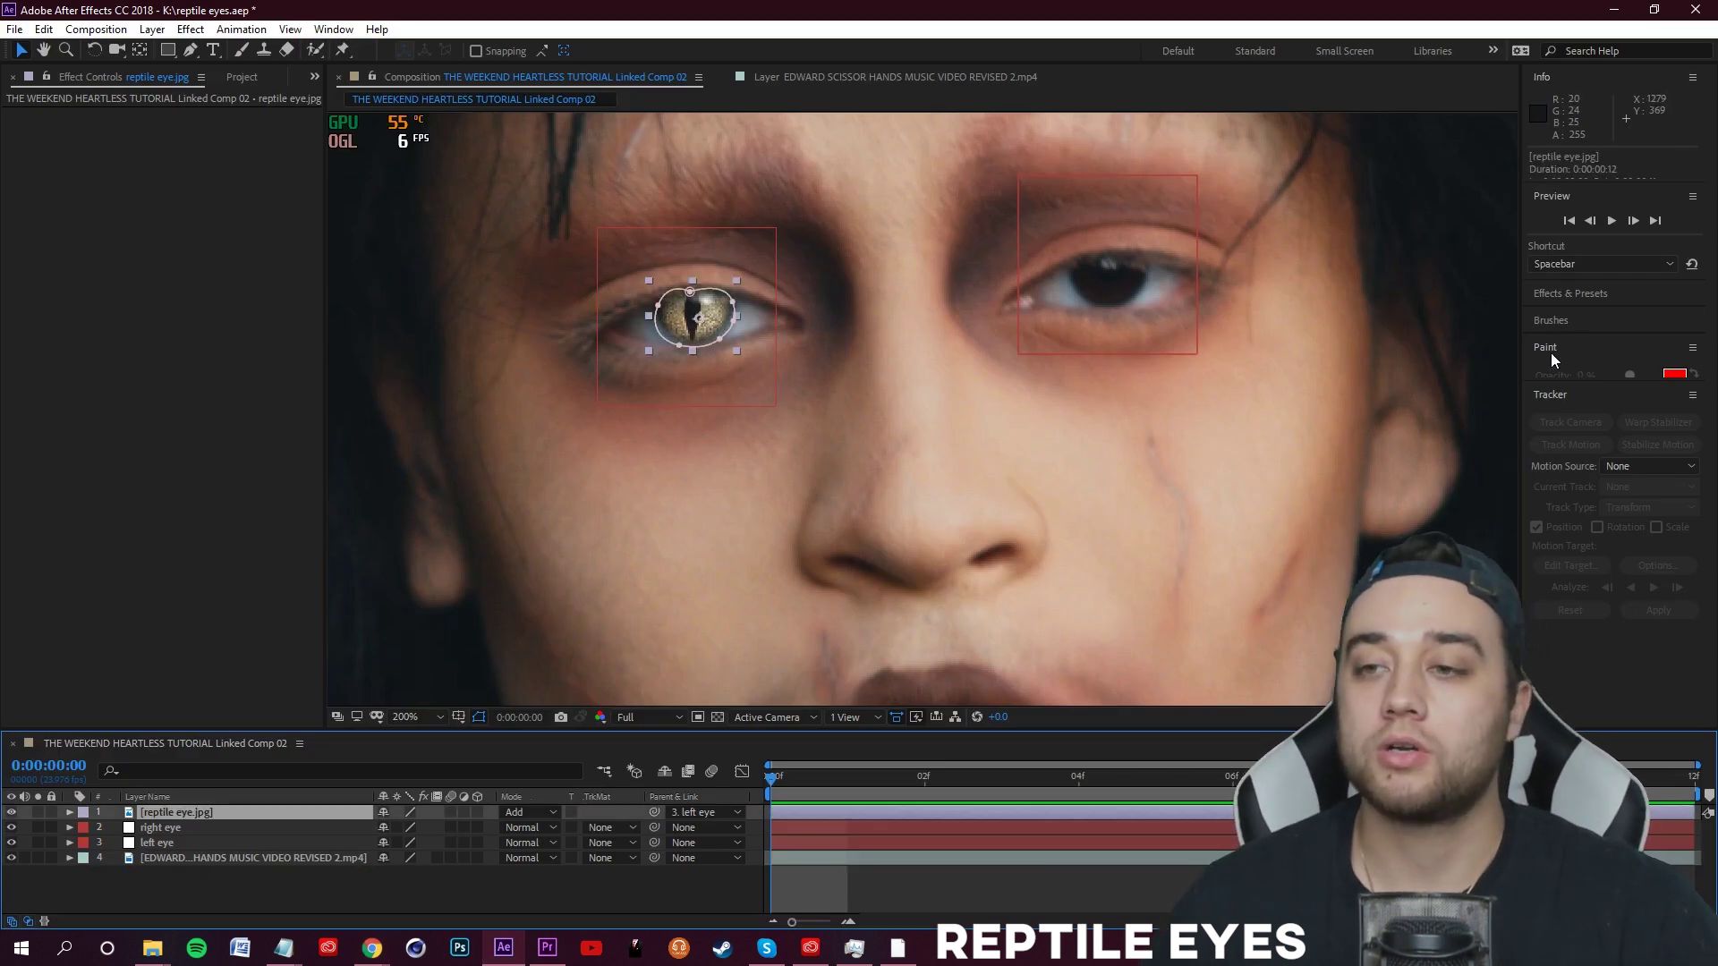
pyautogui.click(1568, 295)
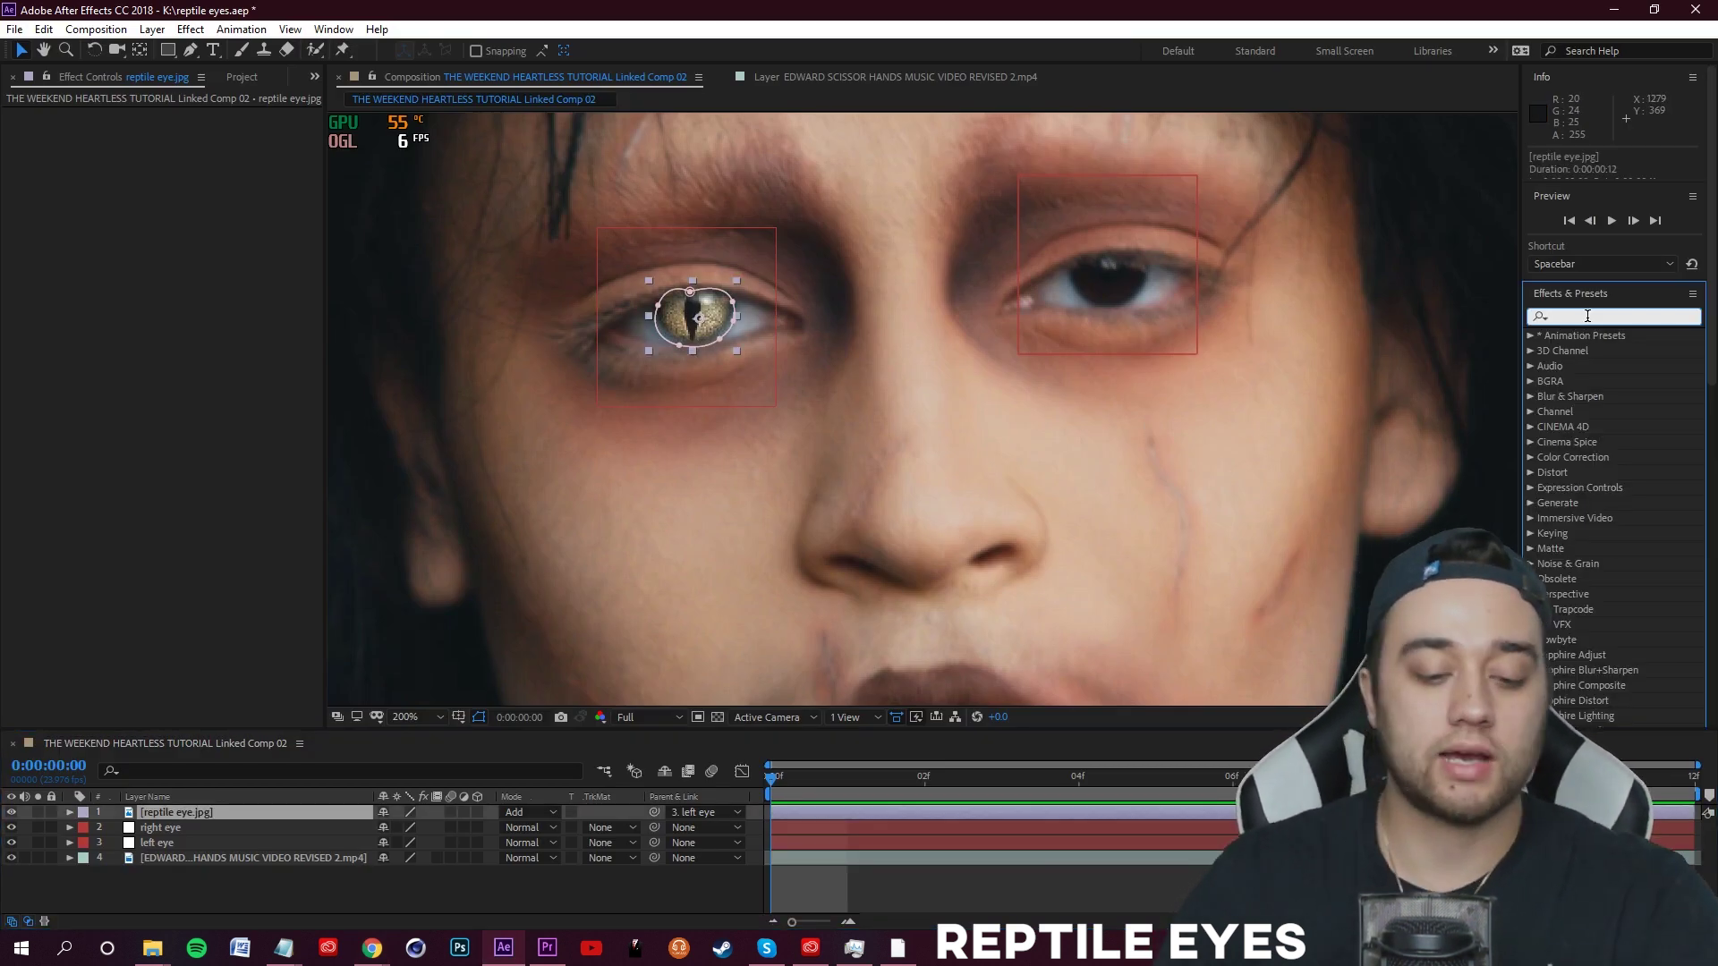
pyautogui.write('hls')
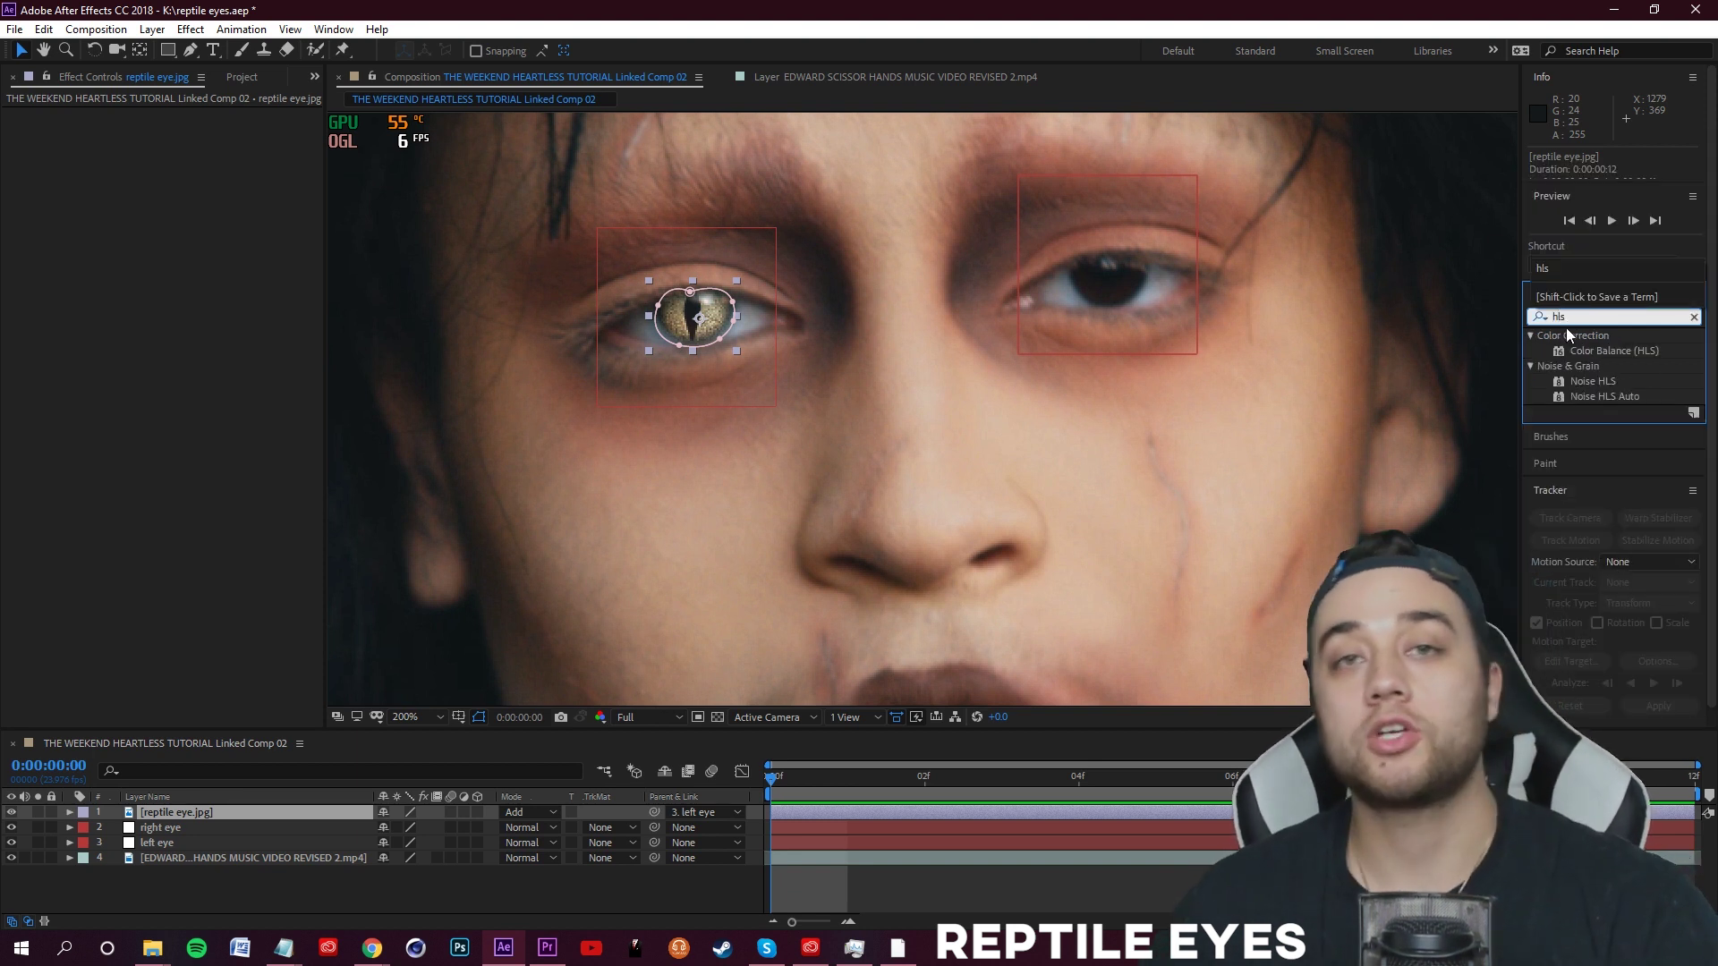
pyautogui.moveTo(1602, 355); pyautogui.dragTo(201, 817)
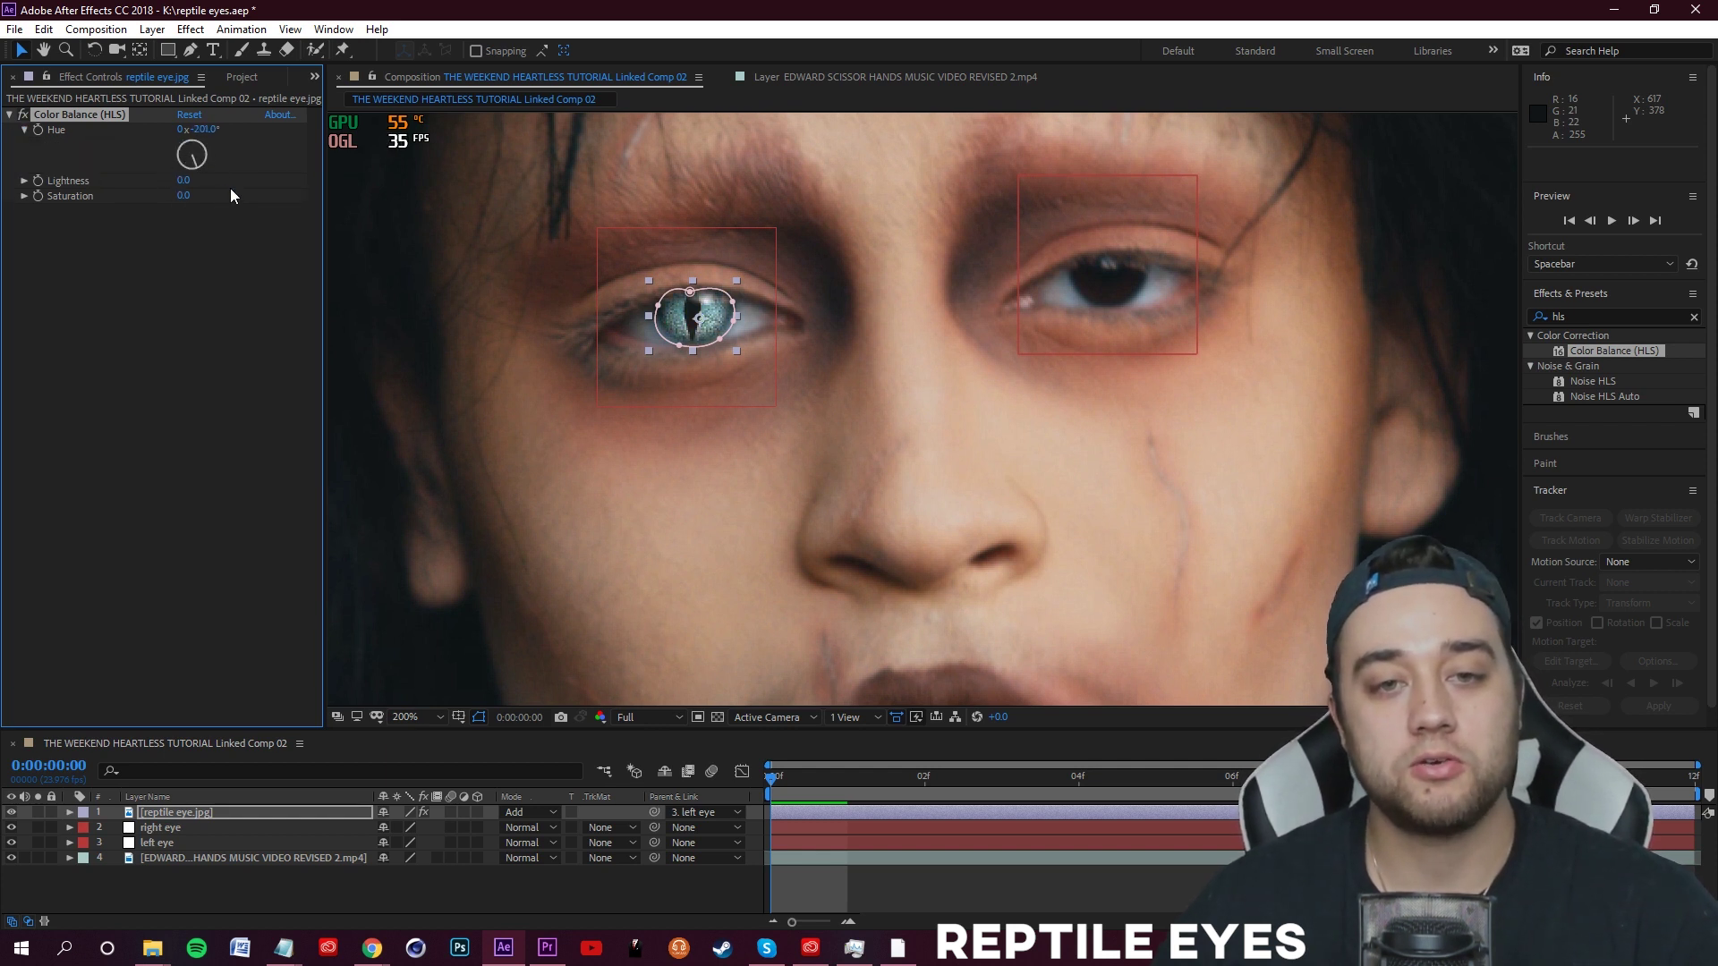
# - Undo the hue shift on the reptile eye layer, enable Hue keyframing, and try another hue at frame 11 before undoing it
pyautogui.hotkey('ctrl', 'z')
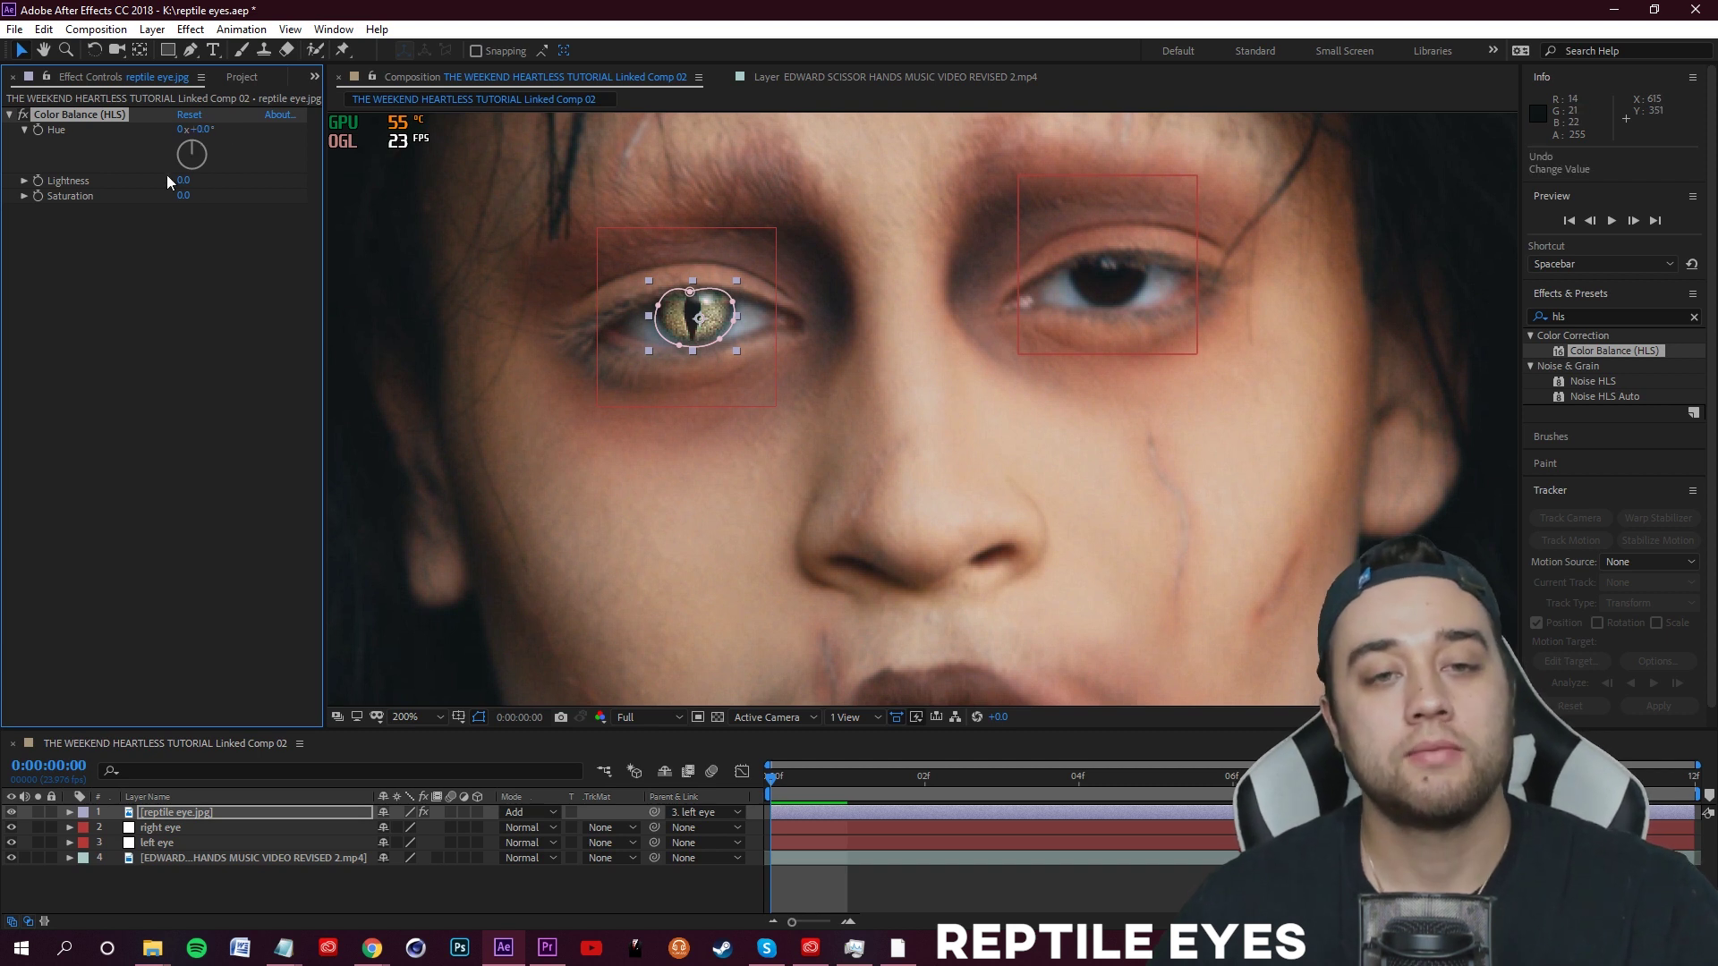
pyautogui.press('space')
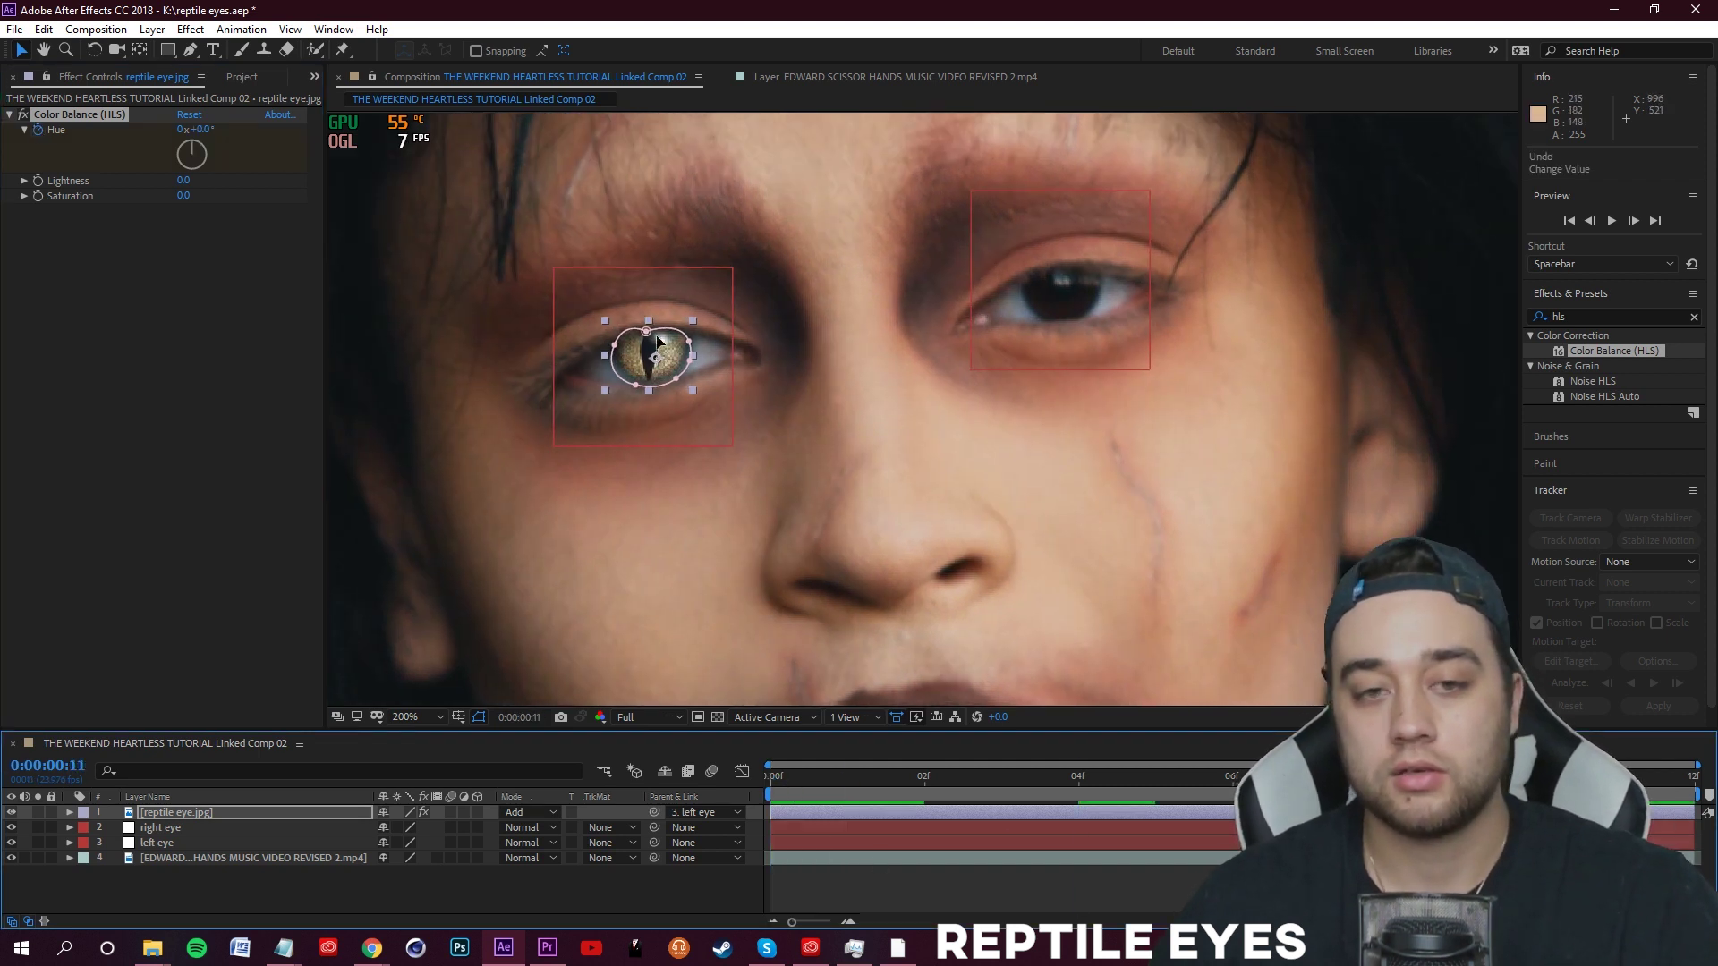
pyautogui.moveTo(190, 152); pyautogui.dragTo(202, 141)
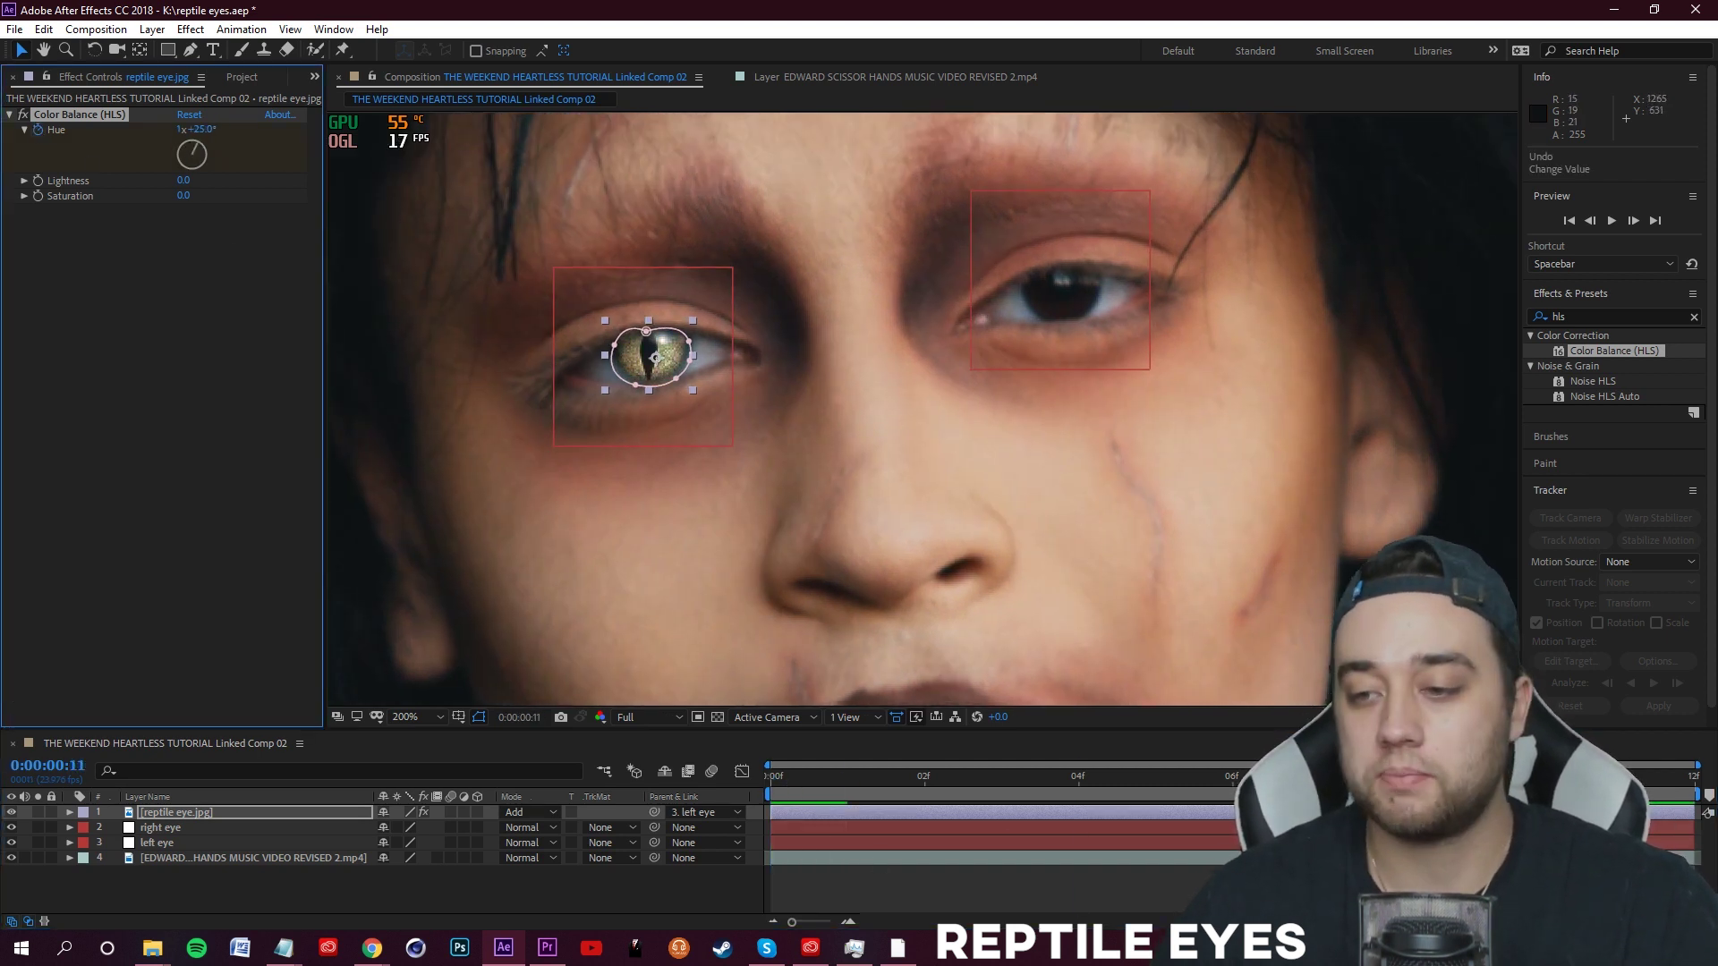
pyautogui.hotkey('ctrl', 'z')
# - Play back the composition with the whole face in view and return to the first frame
pyautogui.press('space')
pyautogui.scroll(-3, 879, 419)
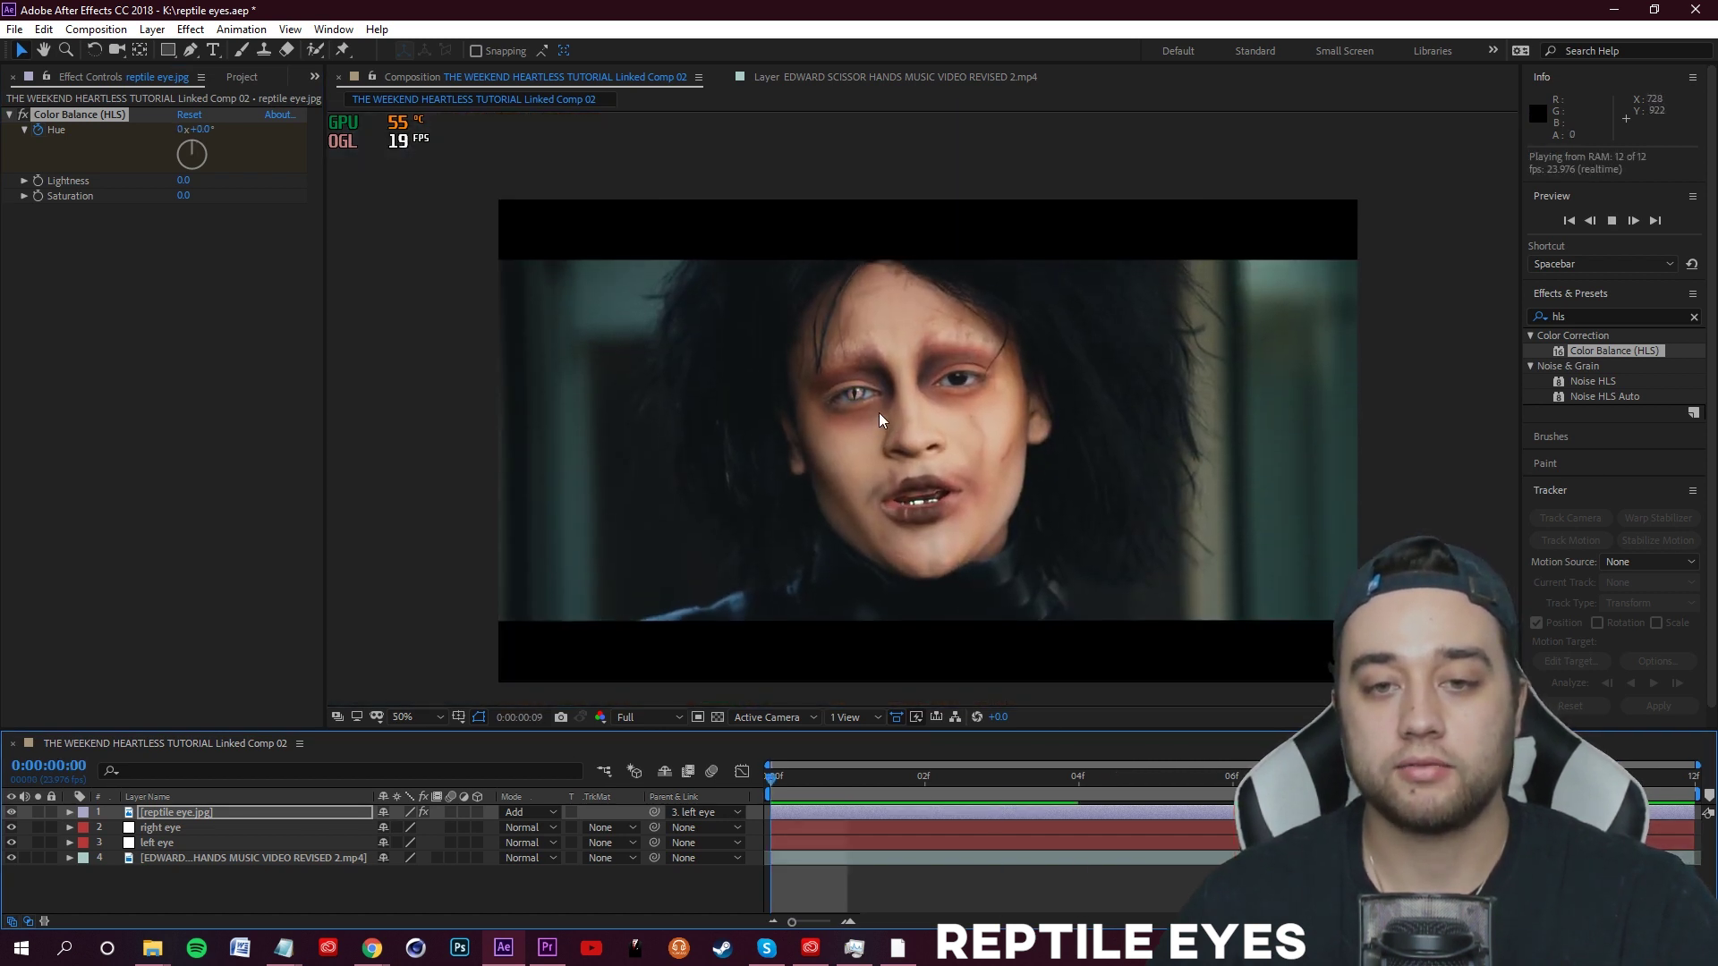
pyautogui.press('space')
pyautogui.scroll(3, 844, 393)
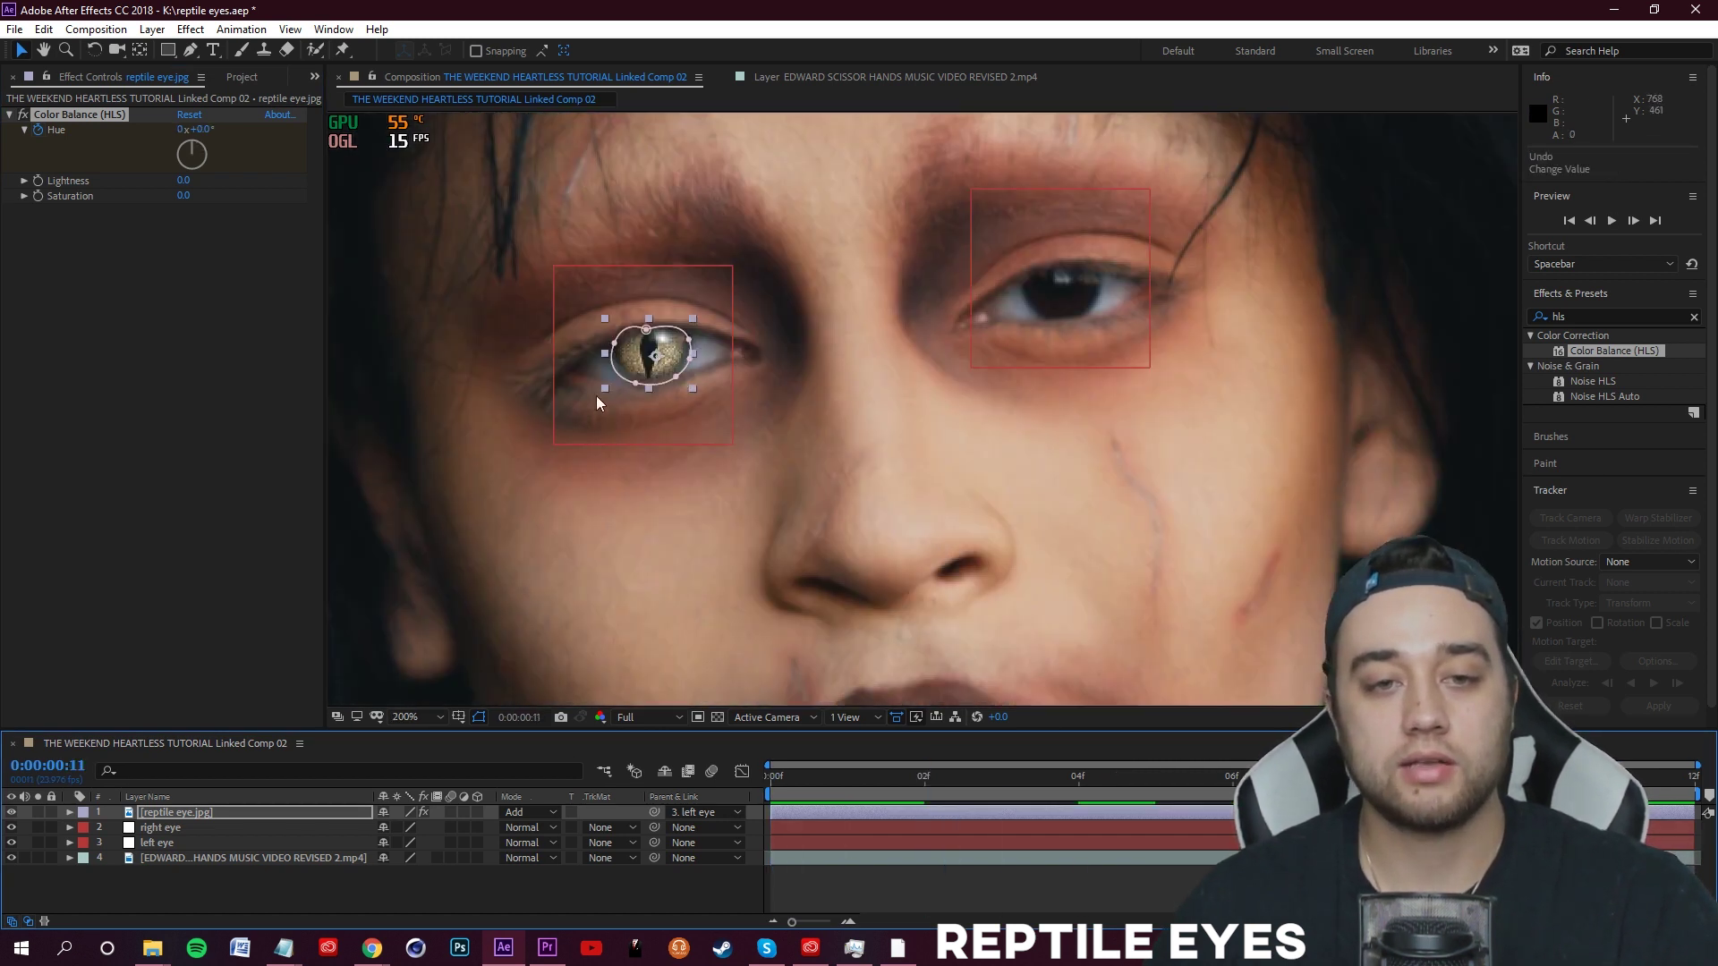
pyautogui.press('Home')
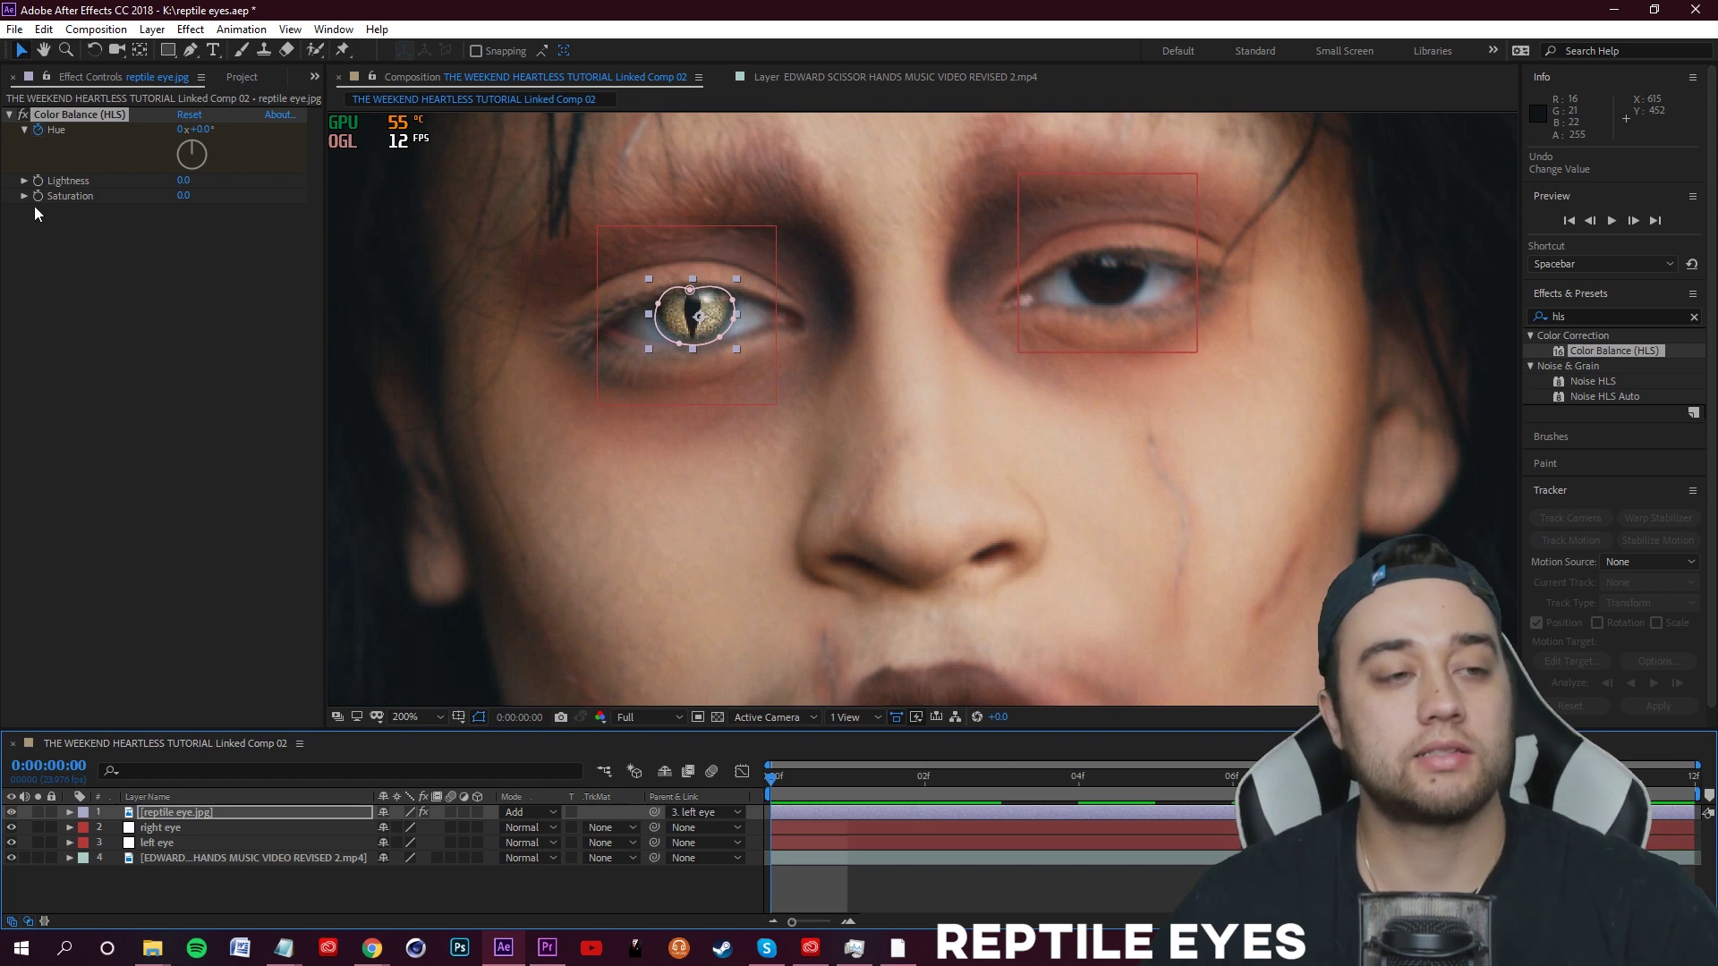
# - Try the reptile eye's Saturation at 70.8 and at -51.3, checking the look against the whole face
pyautogui.click(25, 195)
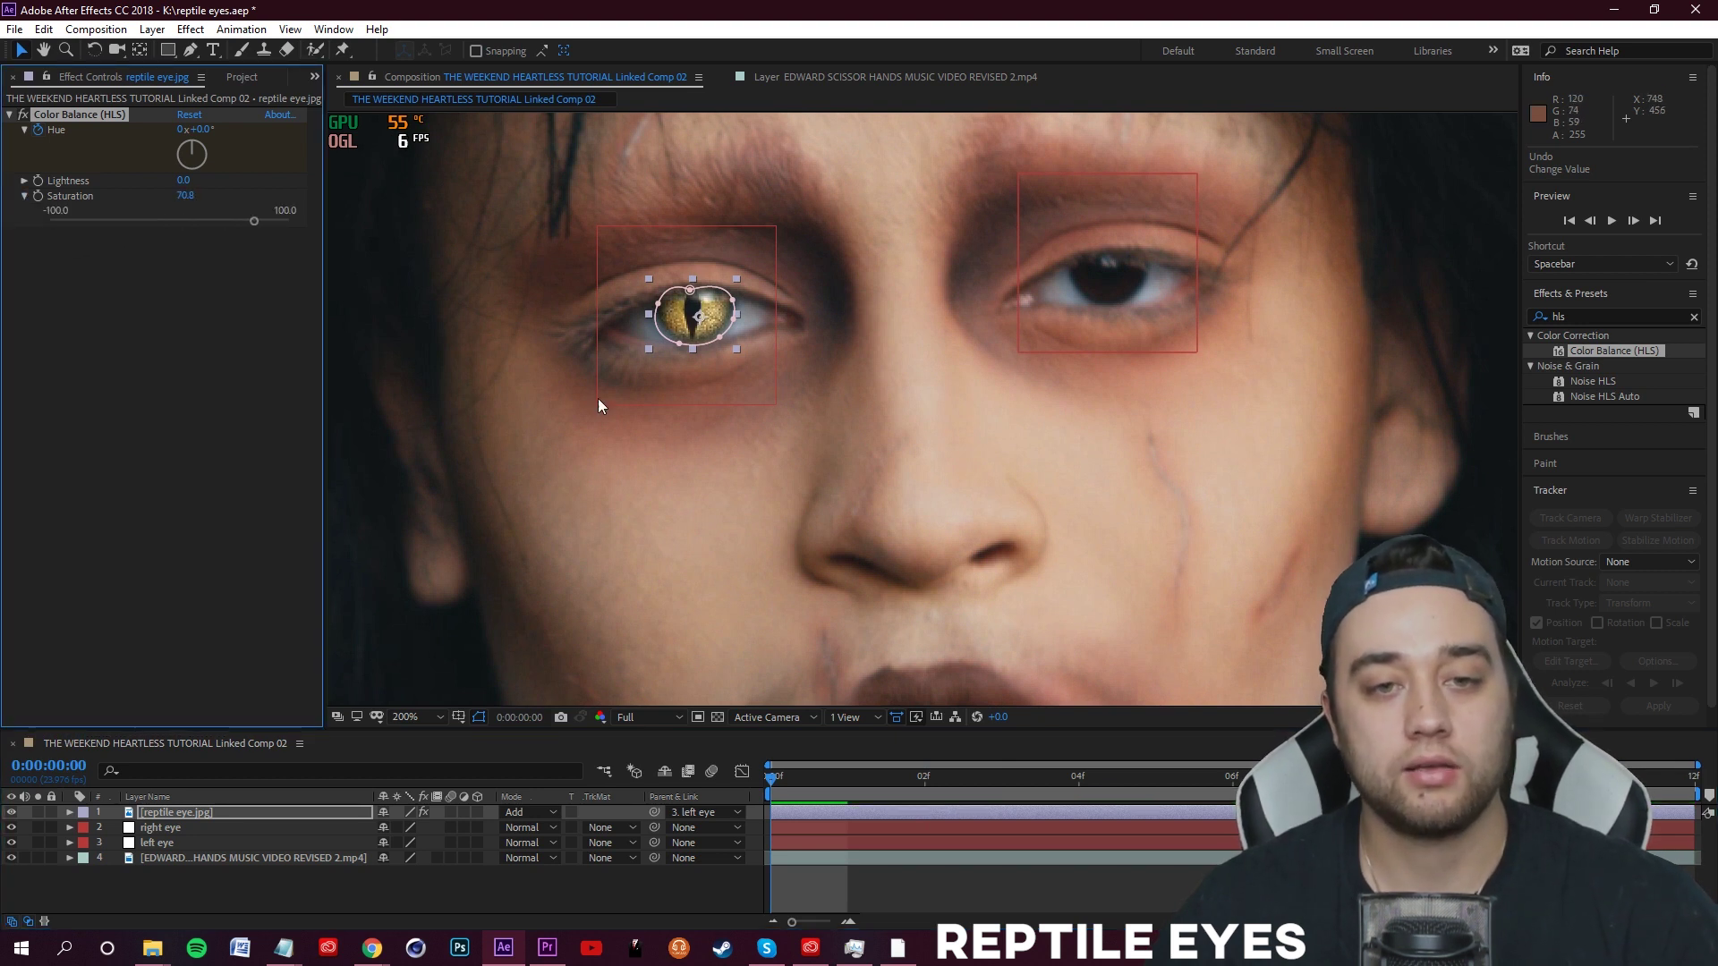
pyautogui.click(959, 866)
pyautogui.scroll(-2, 959, 394)
pyautogui.moveTo(184, 214); pyautogui.dragTo(109, 218)
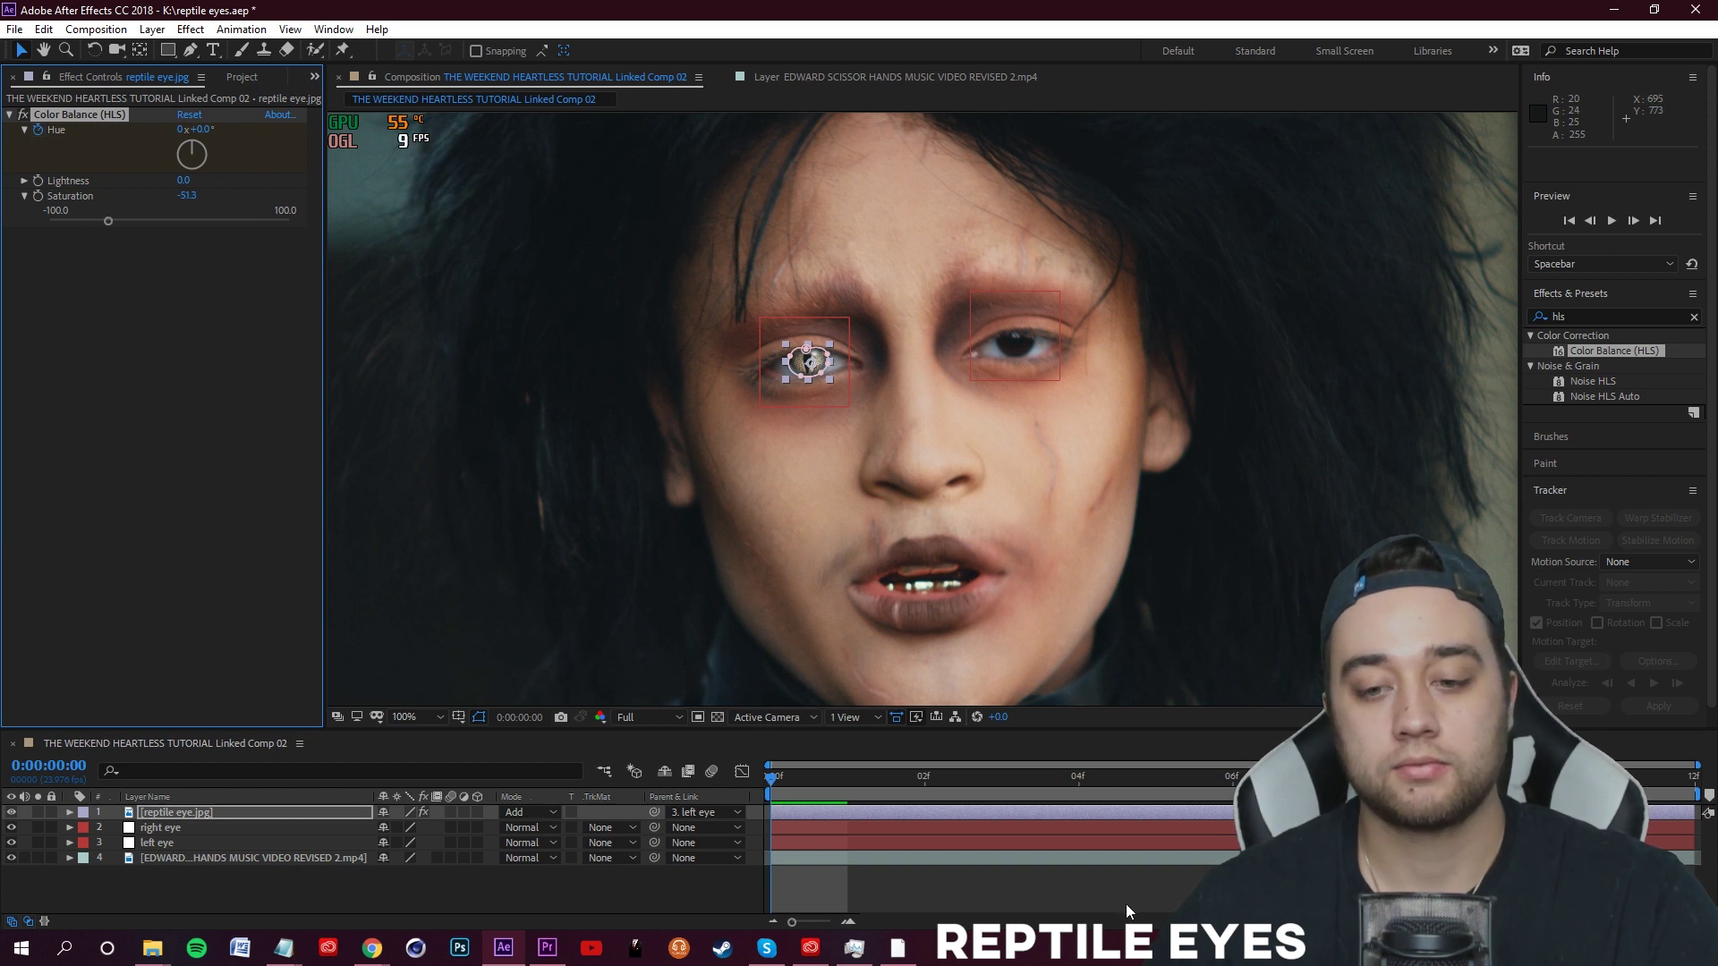
pyautogui.click(1127, 911)
pyautogui.scroll(-2, 860, 587)
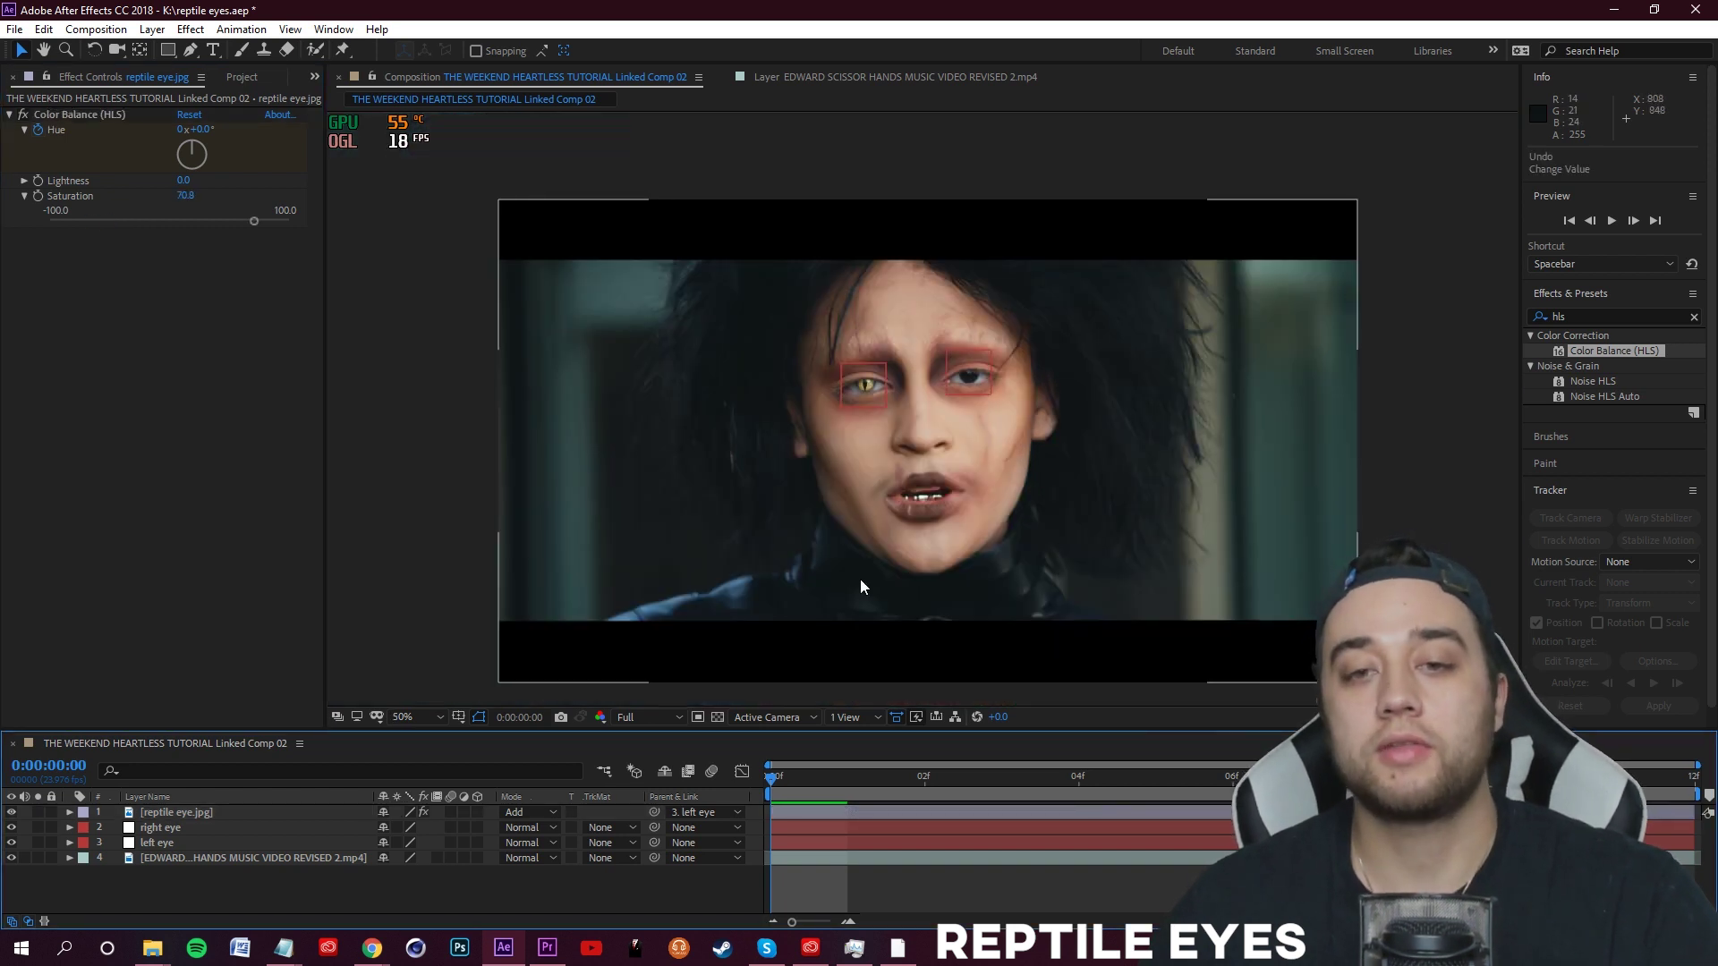
# - Undo the saturation changes and set the reptile eye's Lightness to 15.4
pyautogui.hotkey('ctrl', 'z')
pyautogui.click(1031, 891)
pyautogui.scroll(2, 921, 408)
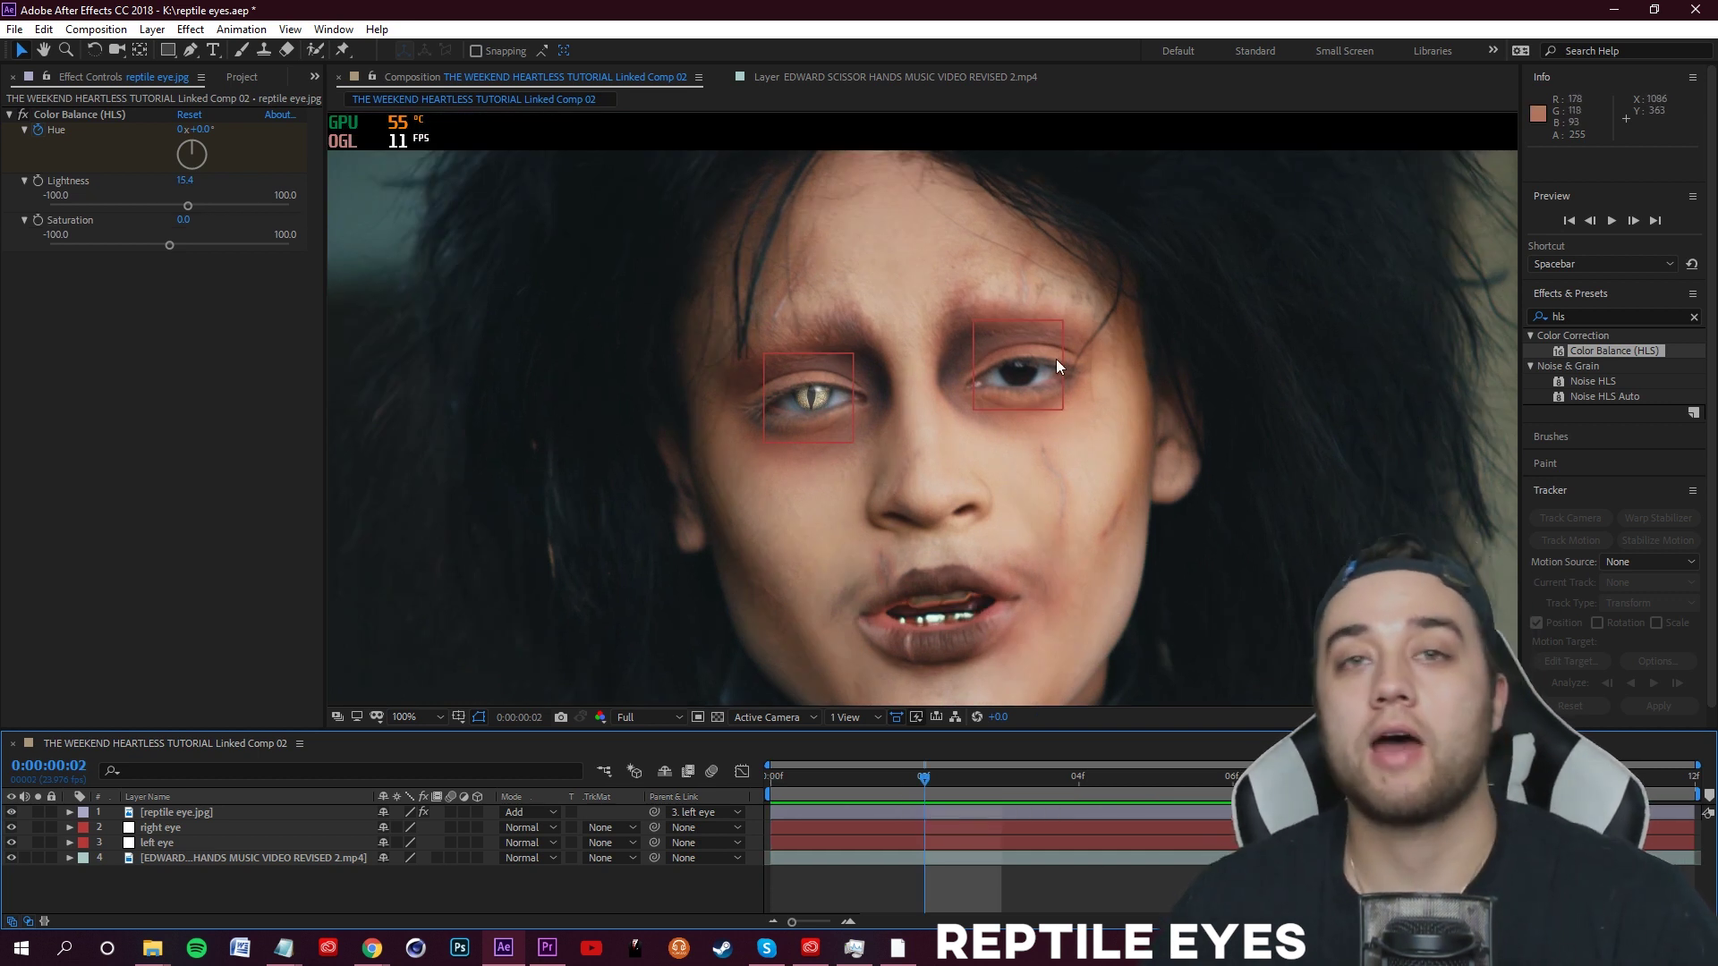
# - Duplicate the reptile eye layer and set the duplicate's parent to None
pyautogui.click(192, 818)
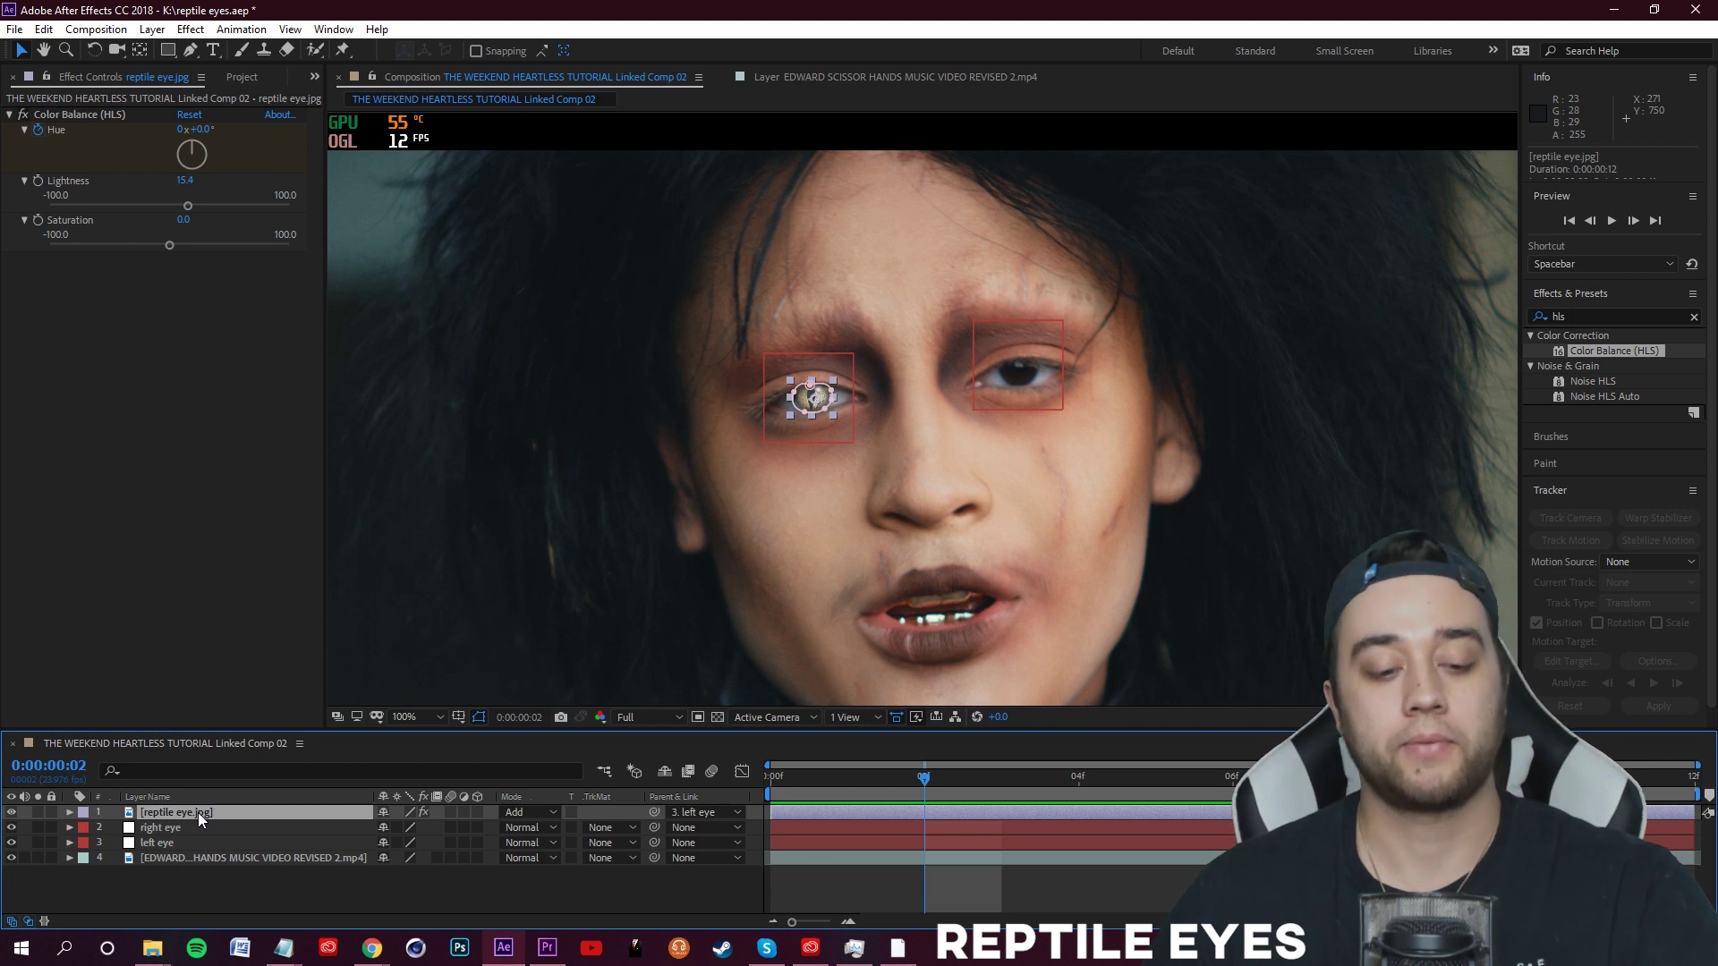
pyautogui.hotkey('ctrl', 'd')
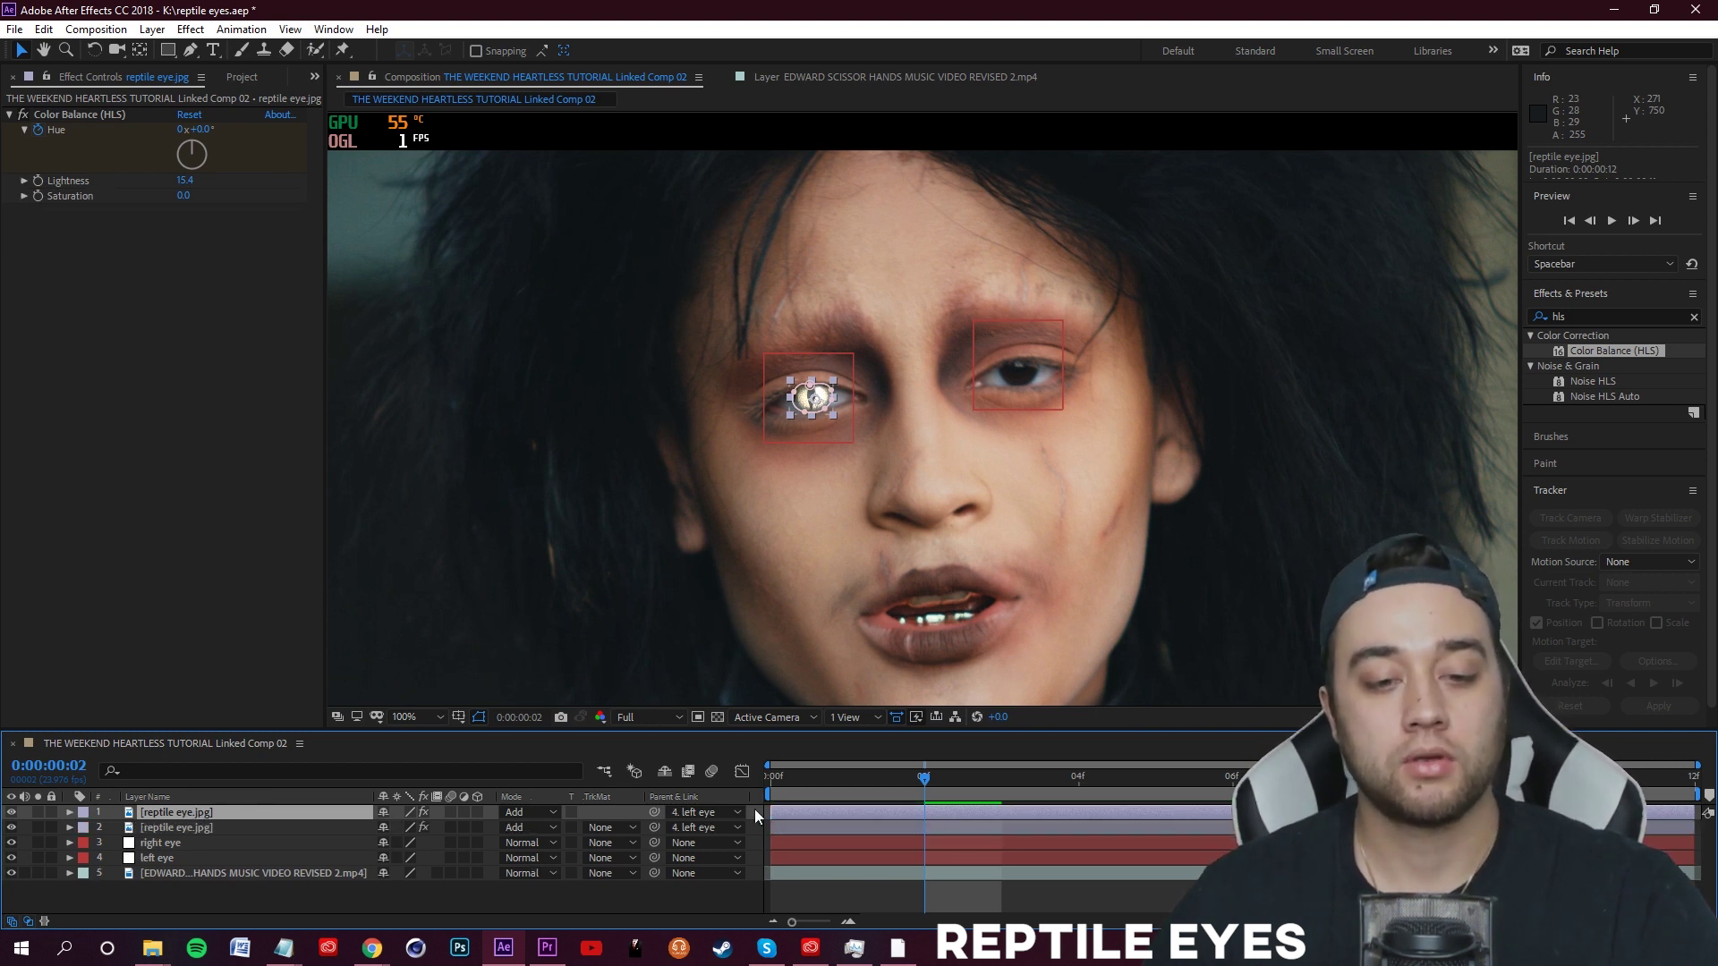
pyautogui.click(718, 812)
pyautogui.click(711, 691)
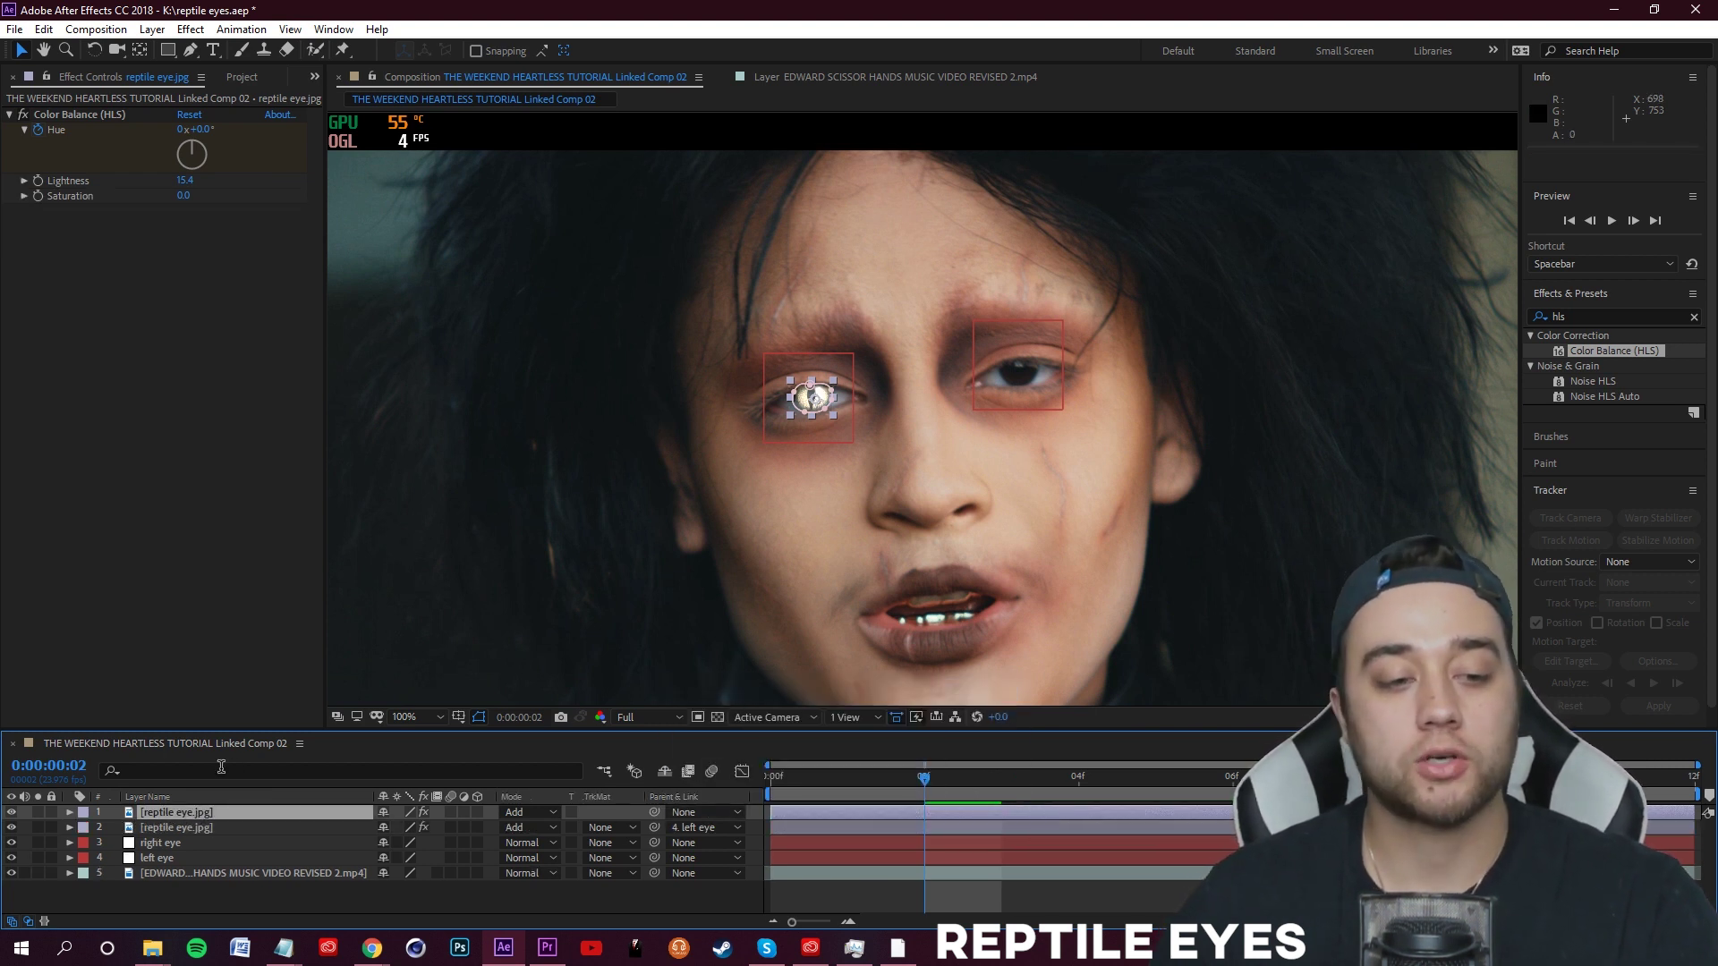
# - Move the duplicate reptile eye over the untreated eye and adjust its mask points to fit the iris
pyautogui.press('.')
pyautogui.moveTo(732, 398); pyautogui.dragTo(1144, 345)
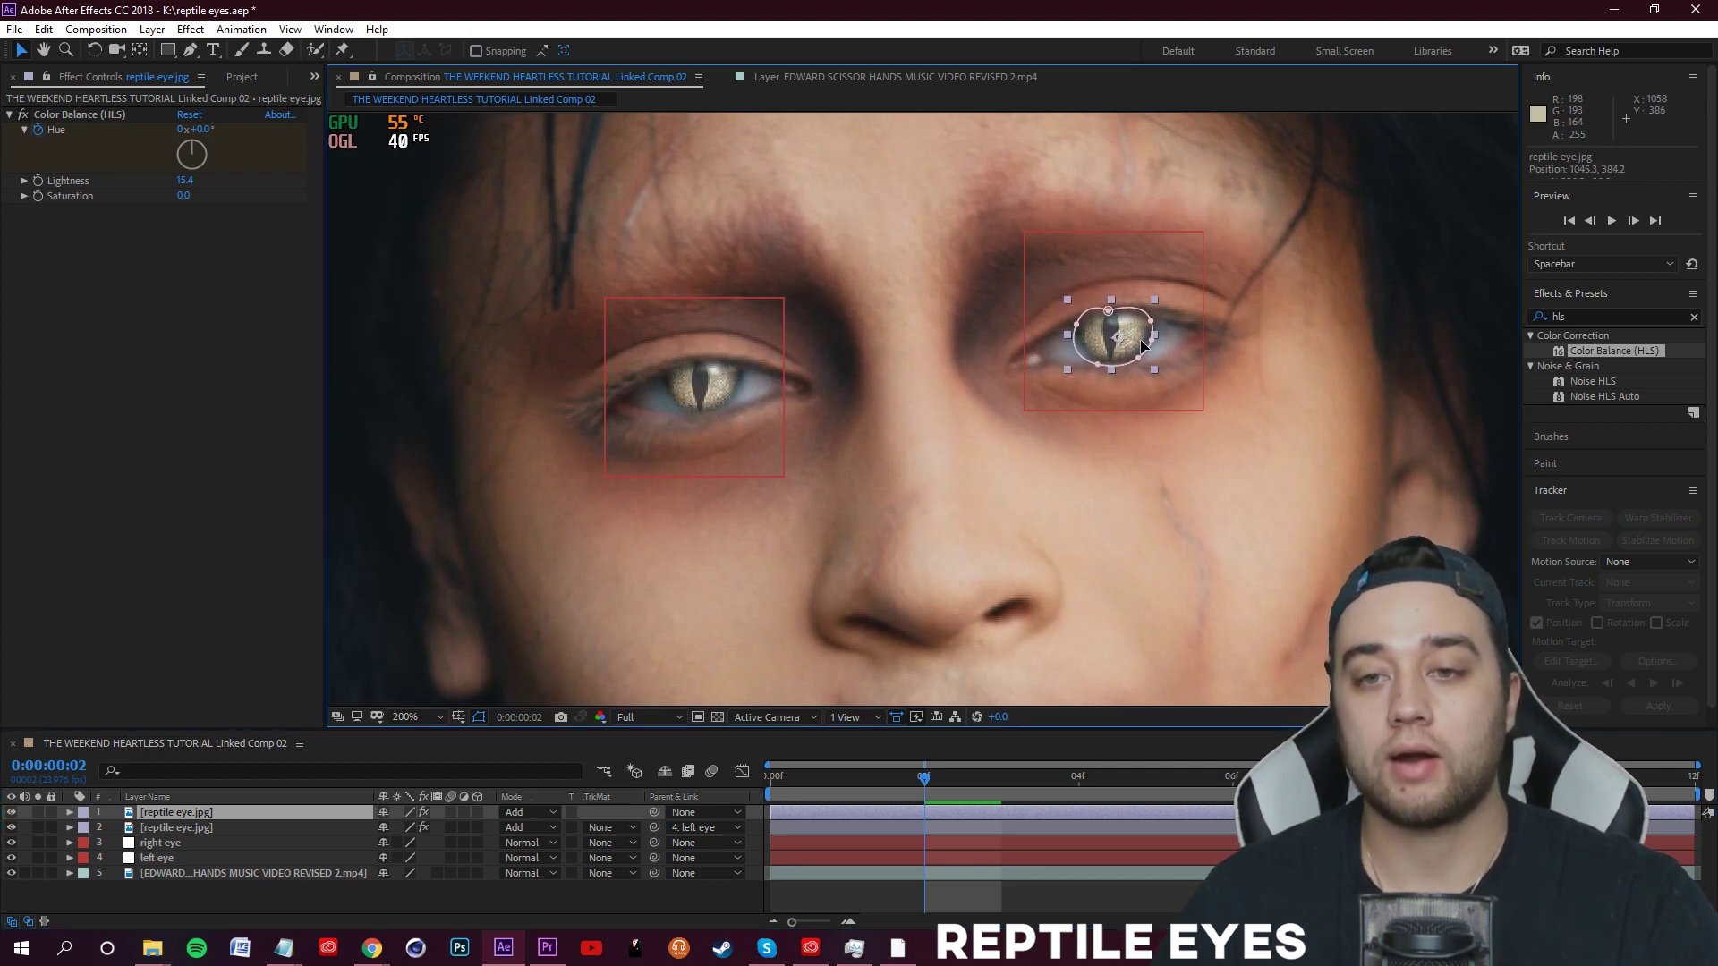
pyautogui.scroll(4, 958, 372)
pyautogui.click(846, 243)
pyautogui.click(731, 297)
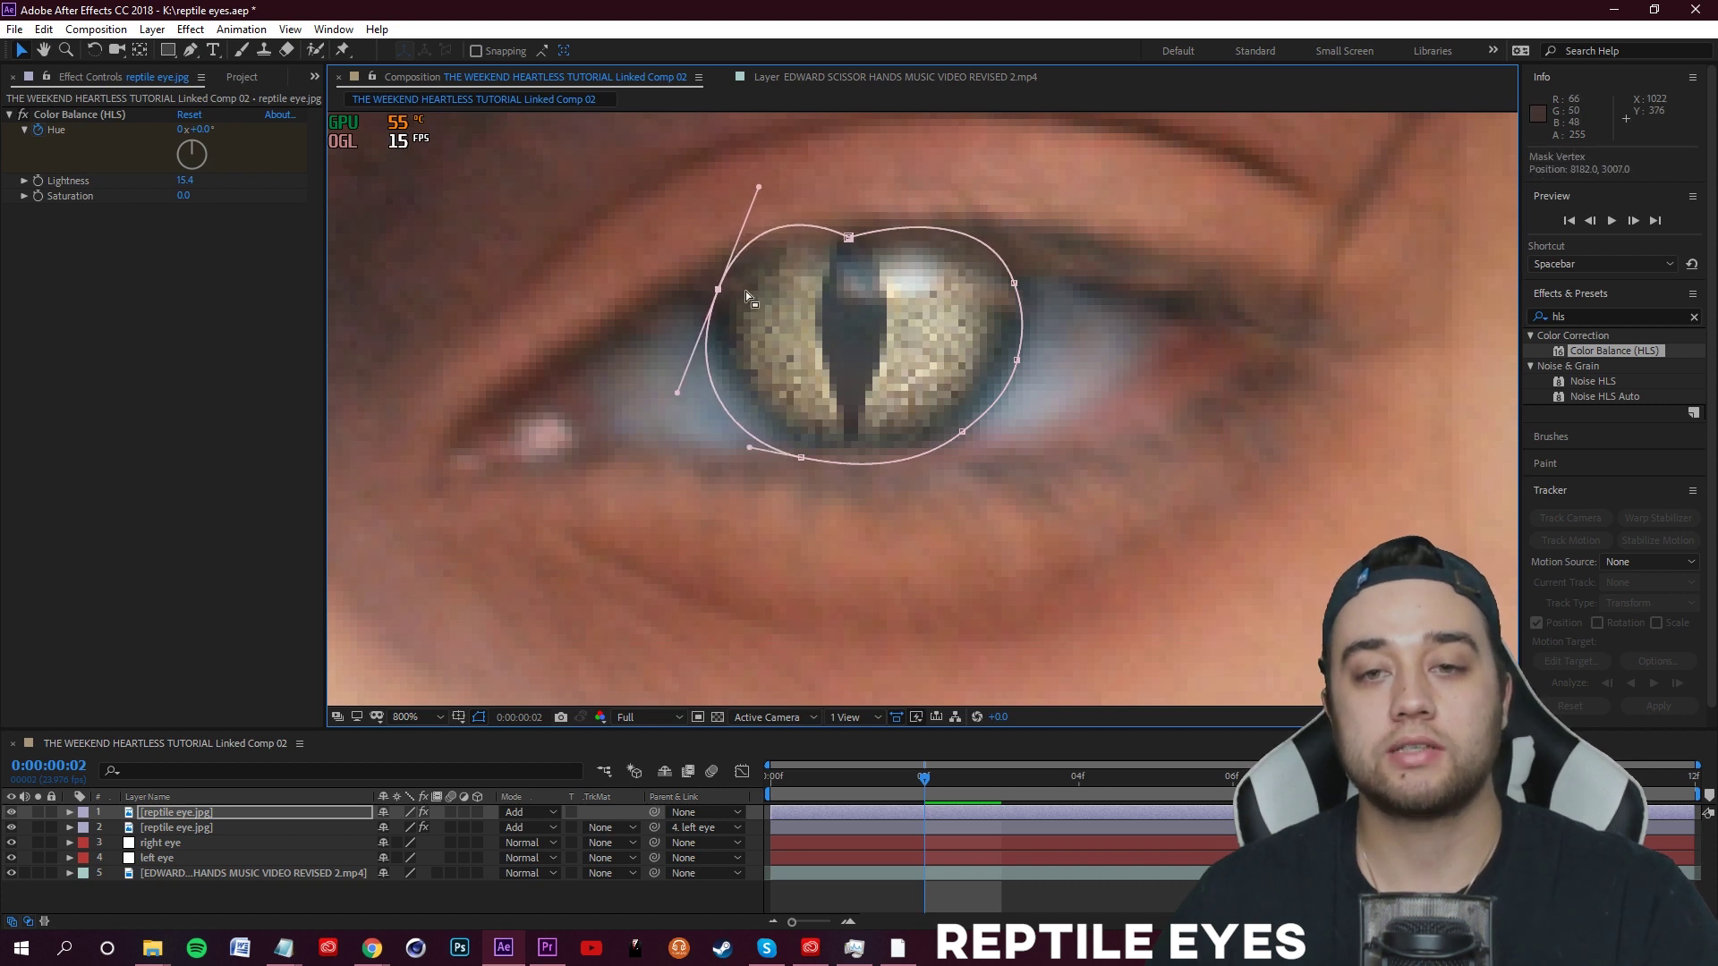
pyautogui.scroll(-4, 993, 272)
pyautogui.click(935, 417)
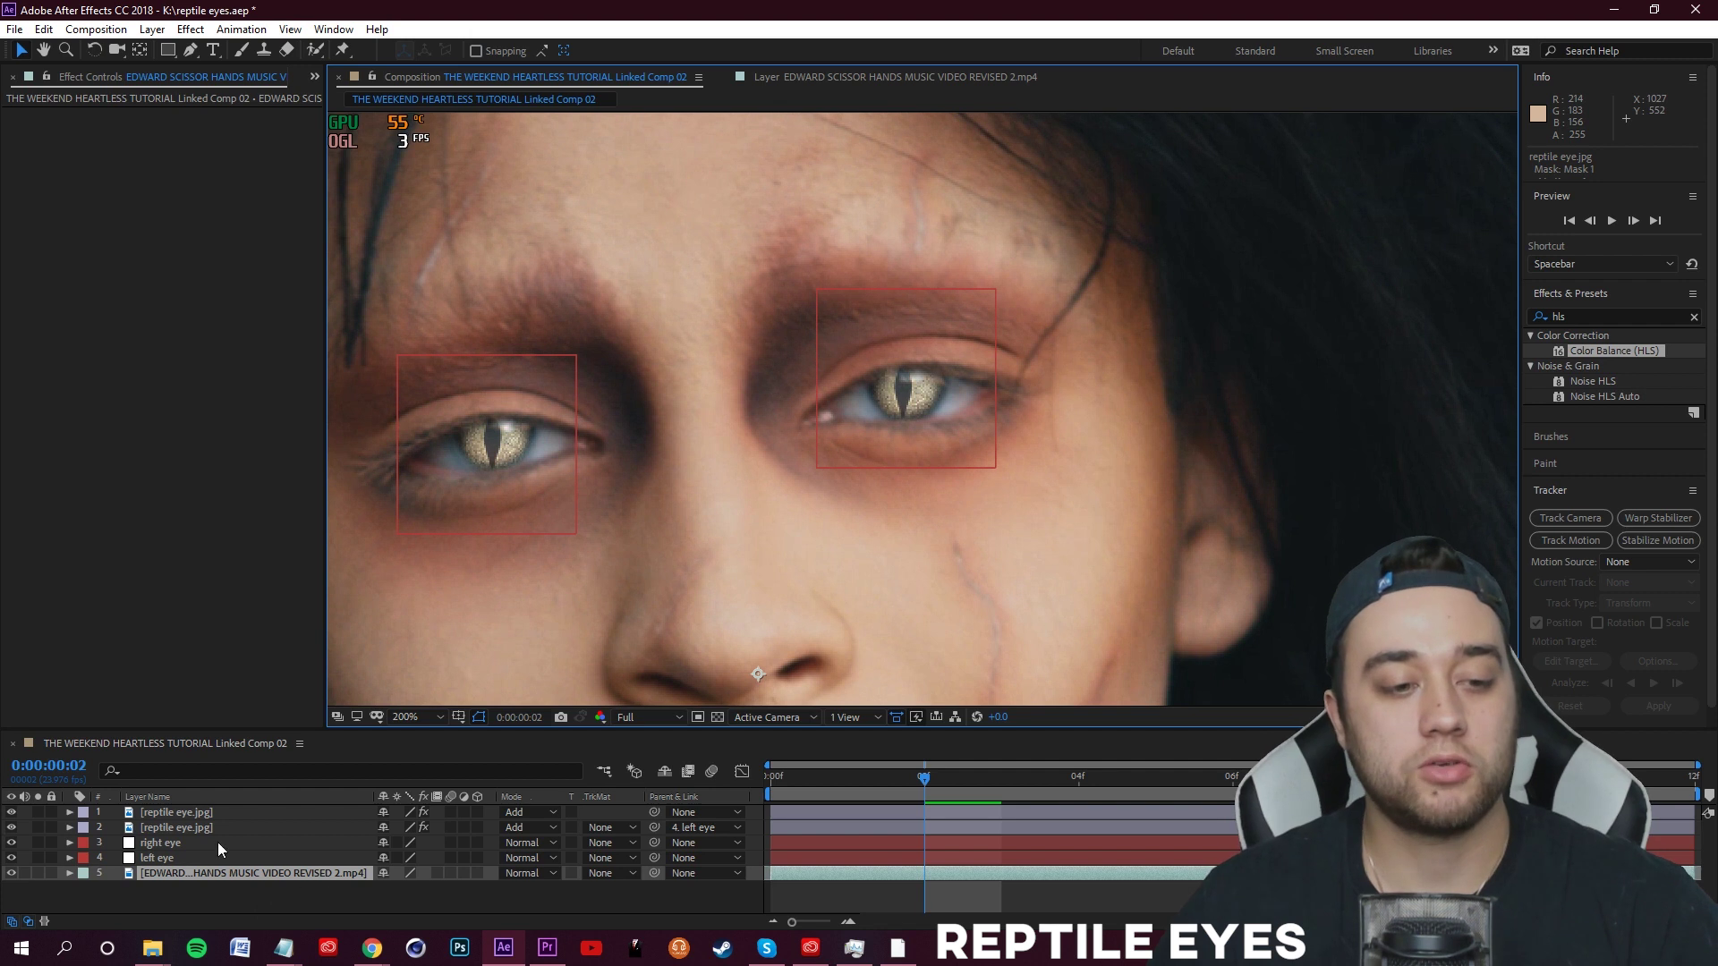
# - Rename the duplicated eye layer as reptile eye.jpg2
pyautogui.click(193, 815)
pyautogui.rightClick(195, 816)
pyautogui.click(258, 810)
pyautogui.click(232, 819)
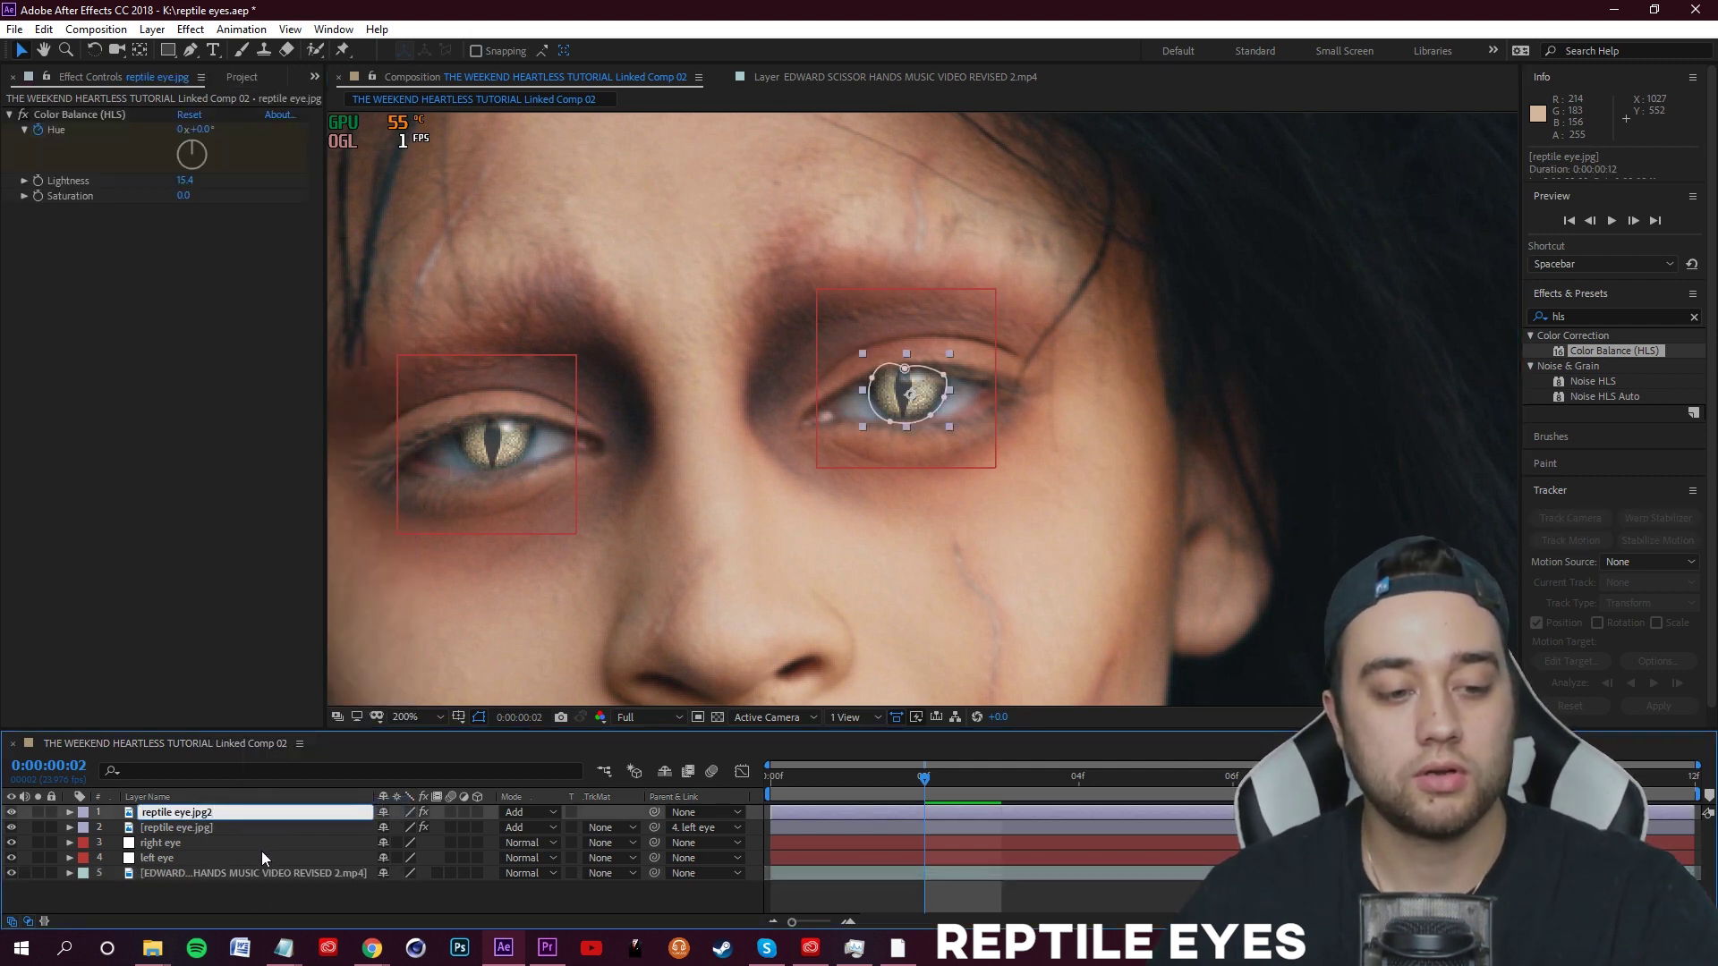
pyautogui.click(524, 812)
pyautogui.press('Escape')
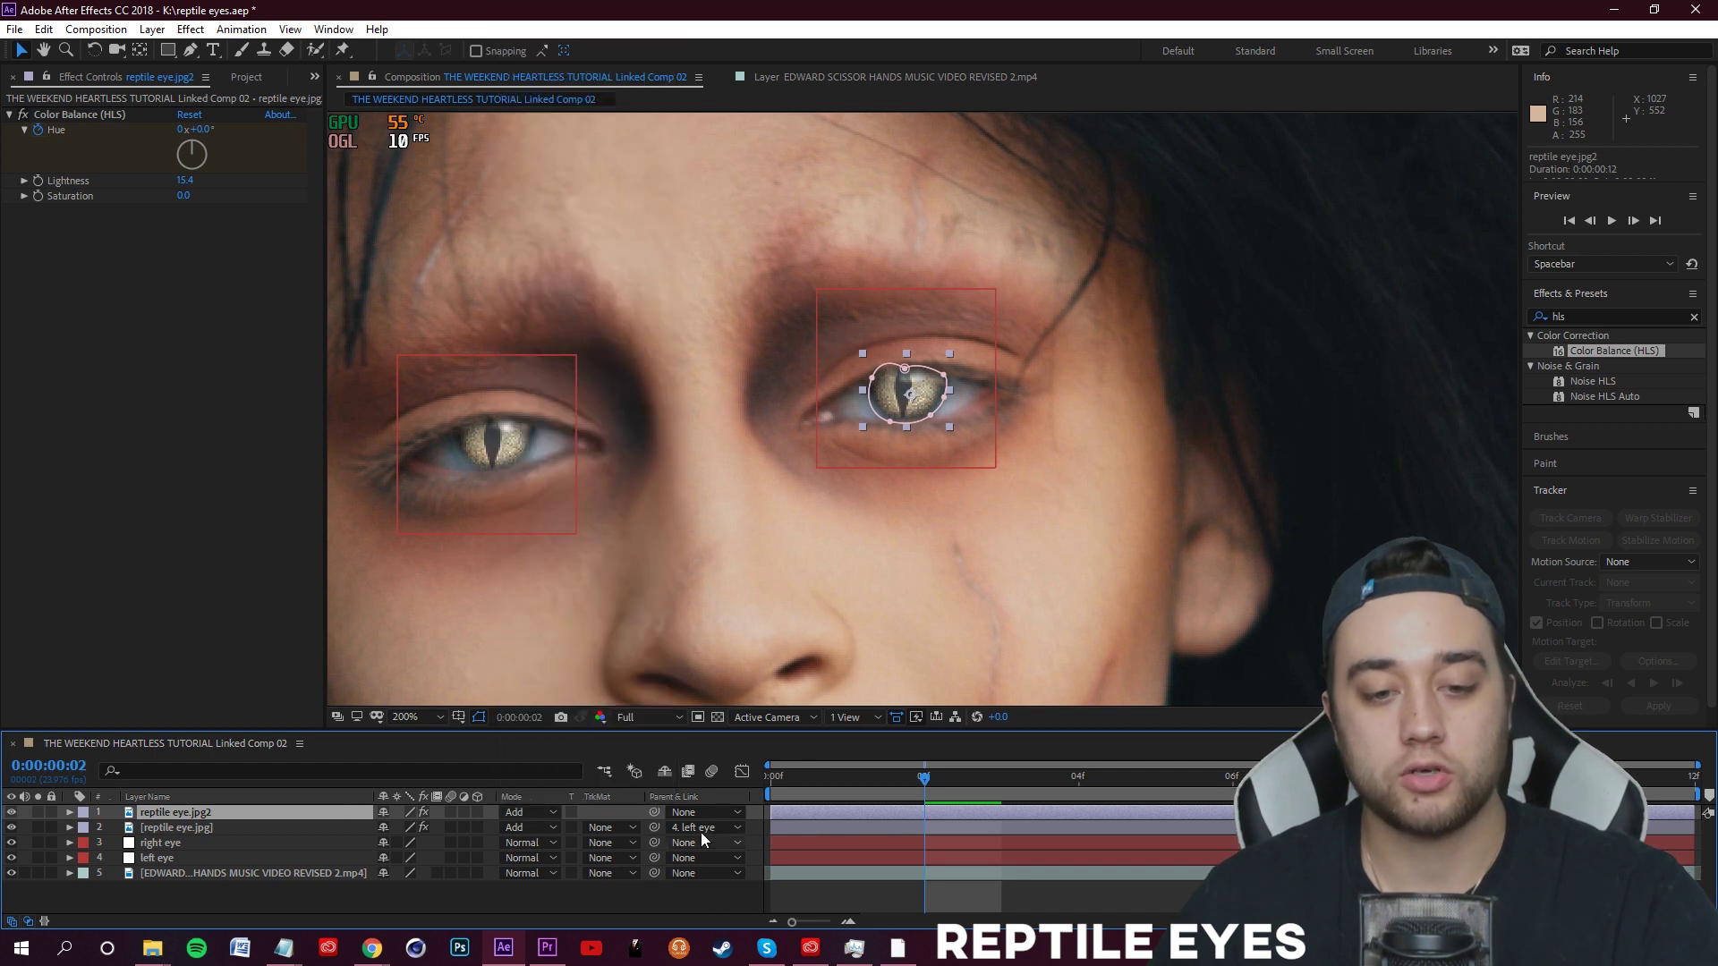
# - Parent the reptile eye.jpg2 layer to the right eye null and play back both tracked eyes at full-frame view
pyautogui.click(699, 812)
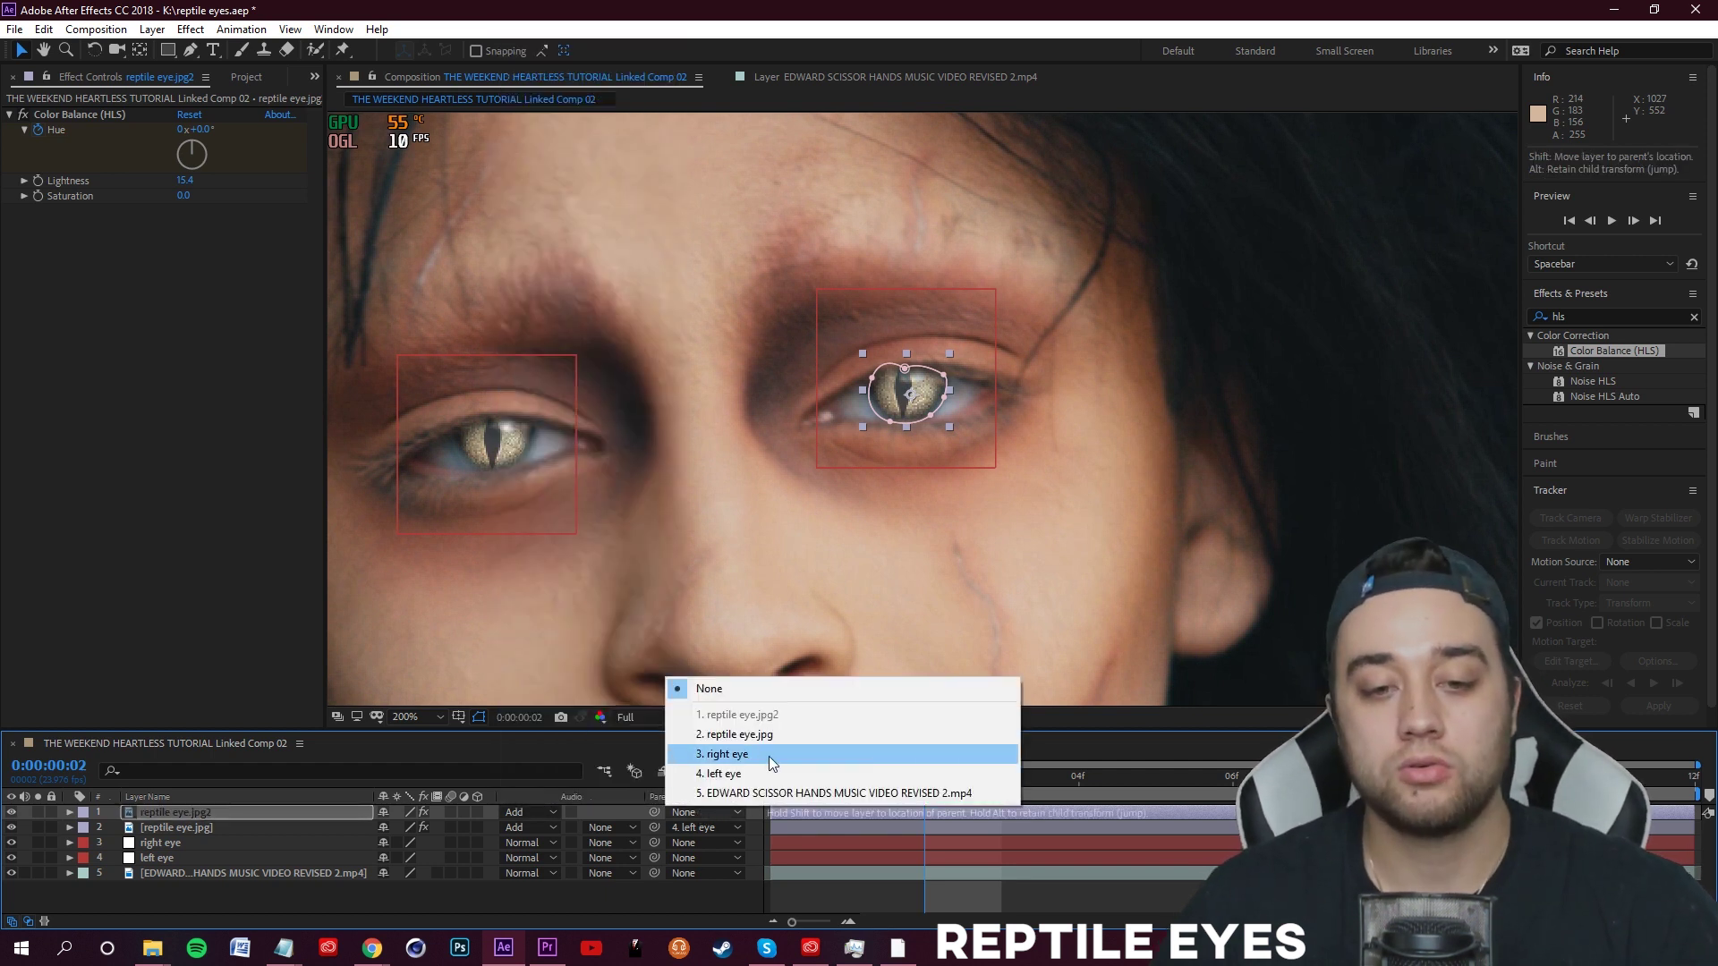
pyautogui.click(725, 754)
pyautogui.scroll(-8, 843, 415)
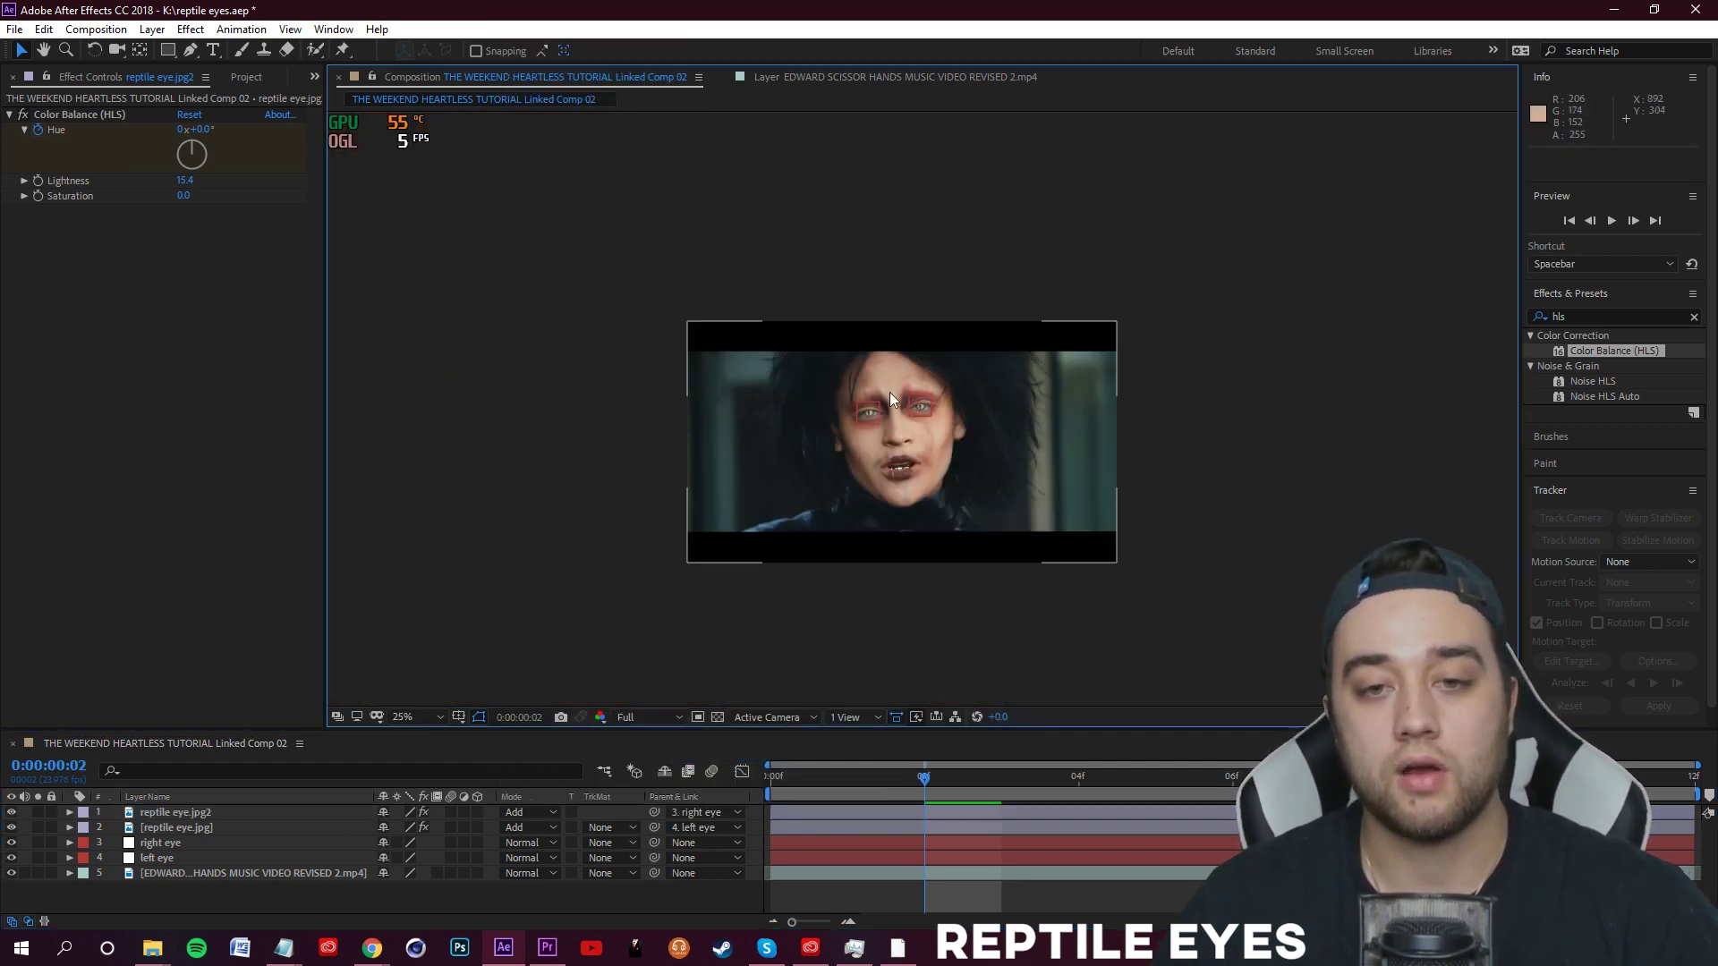
pyautogui.scroll(3, 950, 626)
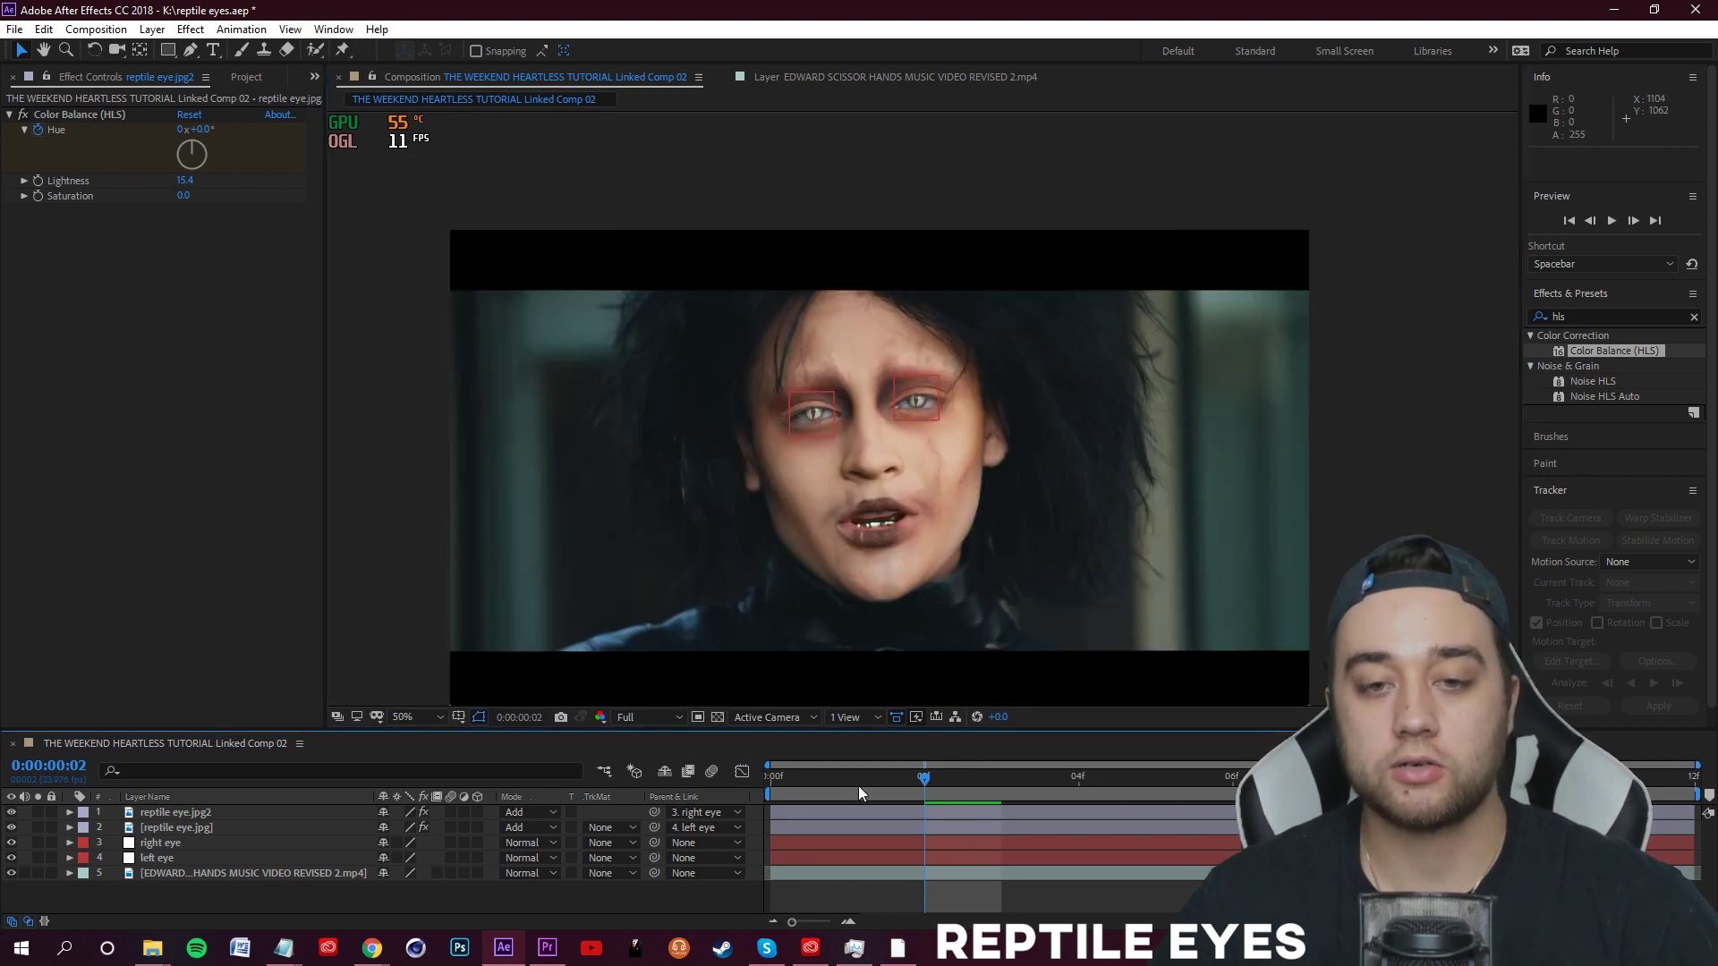
pyautogui.press('space')
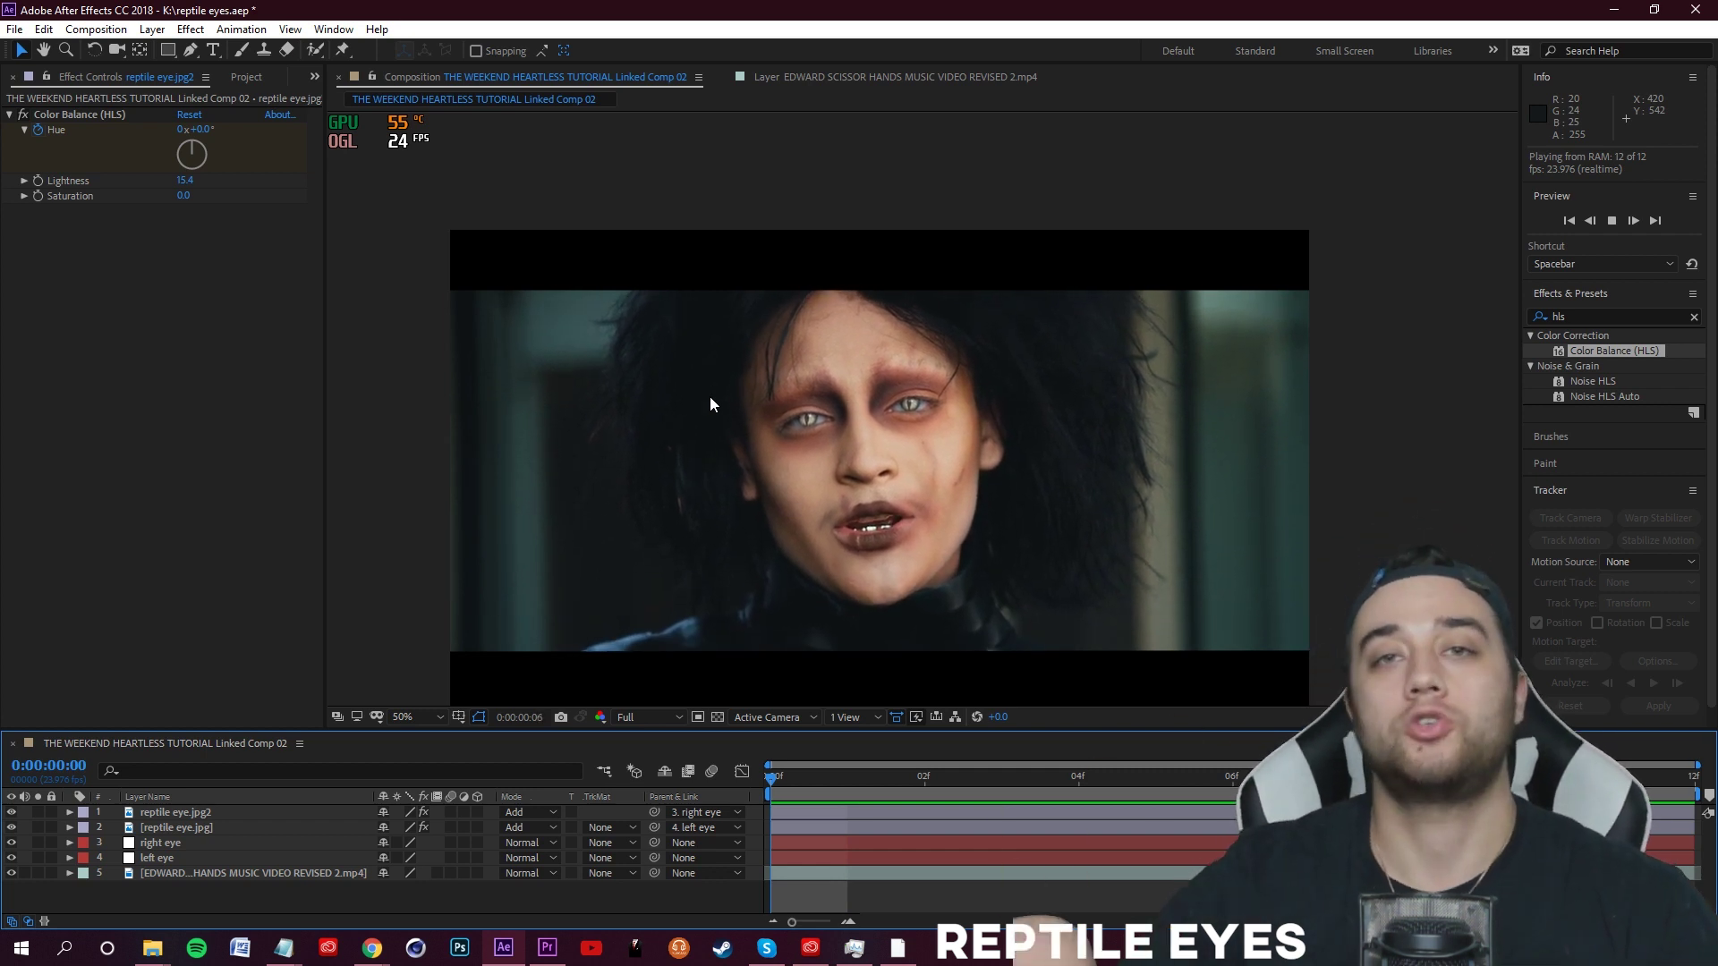
pyautogui.press('space')
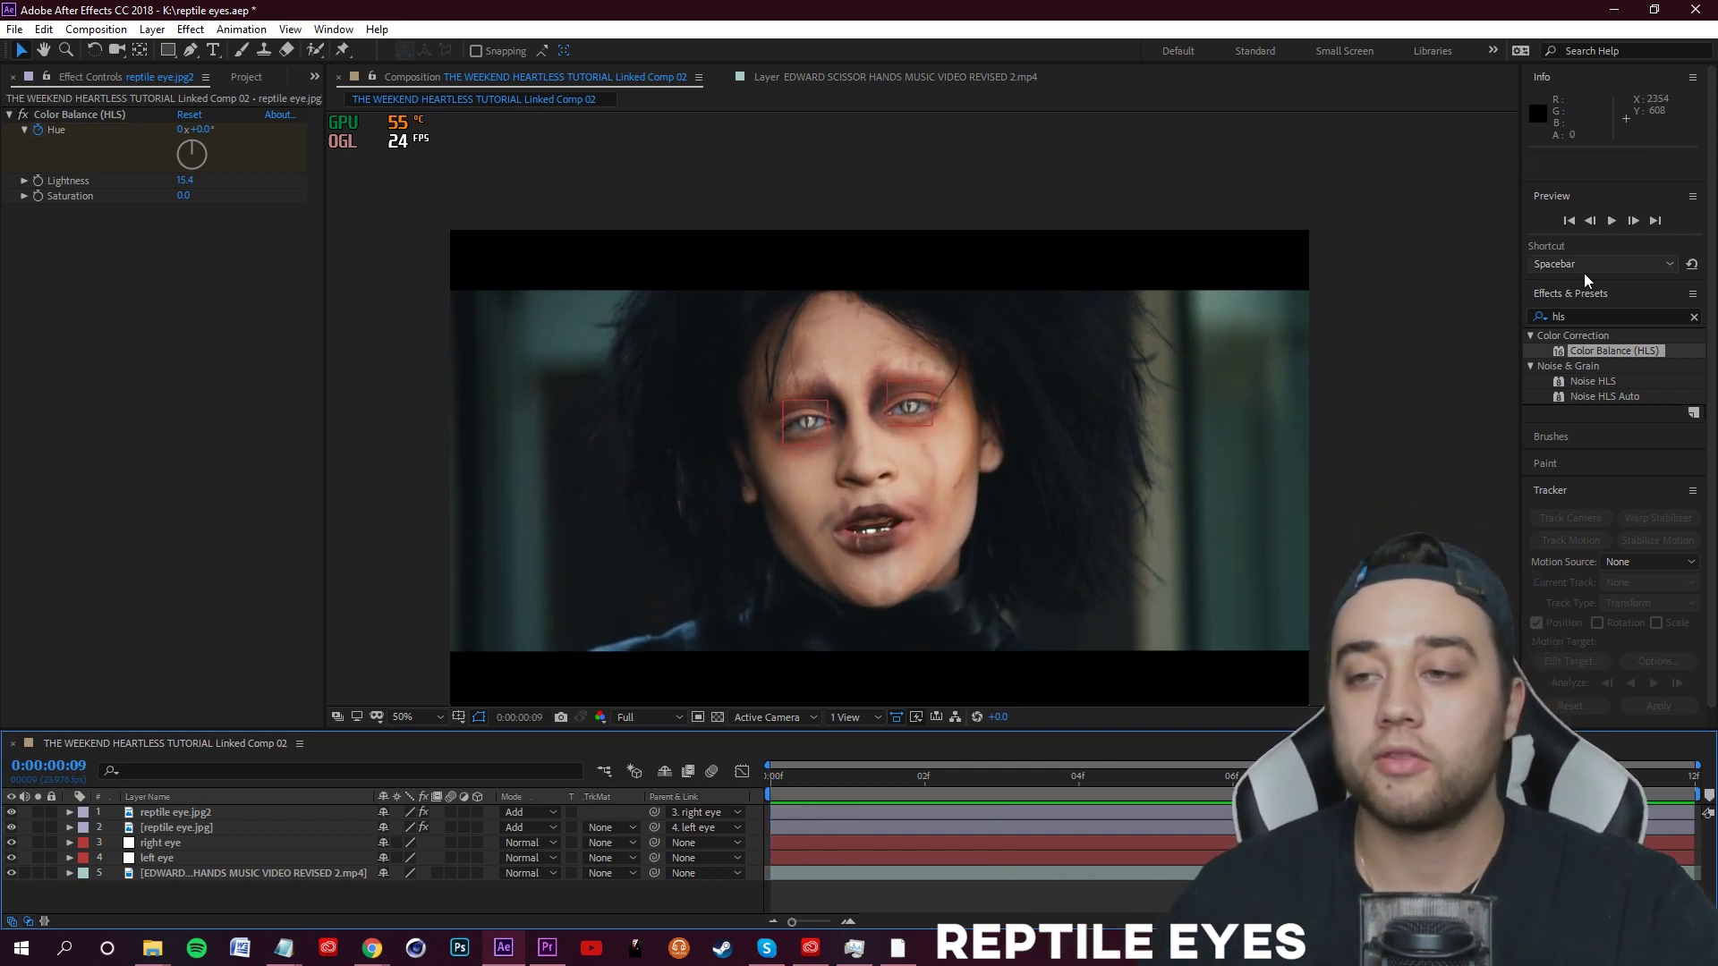
# - Search the effects for curves and apply the Curves effect to the reptile eye.jpg2 layer
pyautogui.click(1602, 316)
pyautogui.write('curve')
pyautogui.moveTo(1585, 396); pyautogui.dragTo(215, 813)
pyautogui.scroll(2, 782, 403)
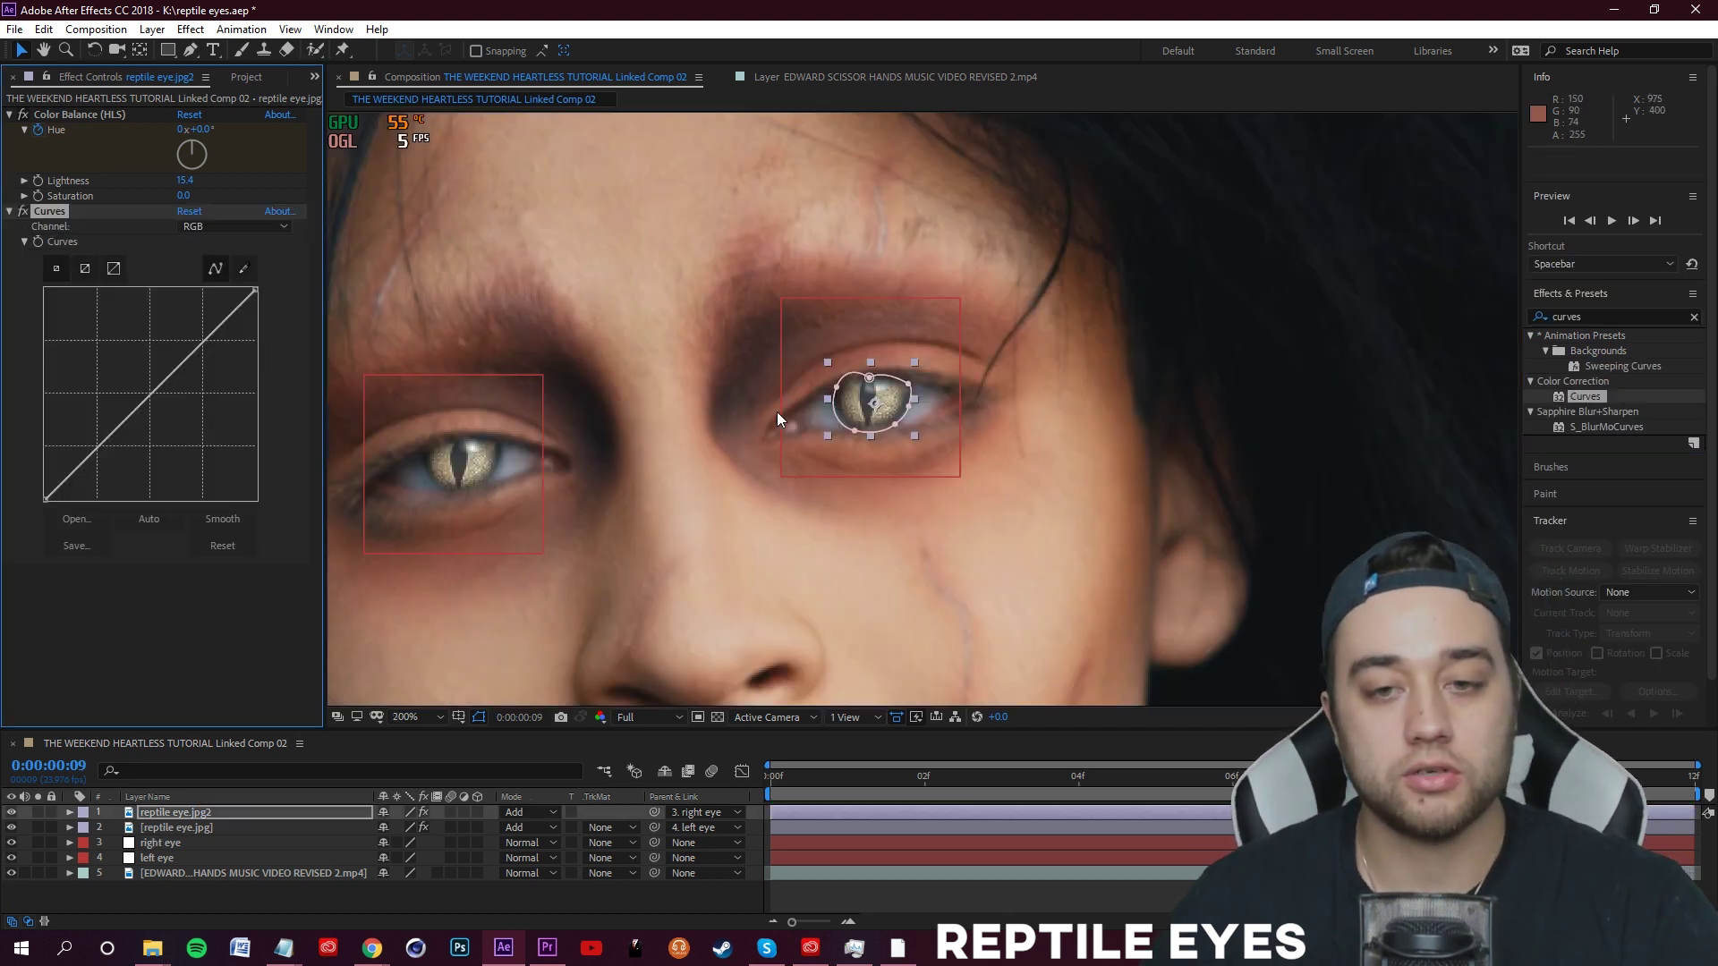
# - Brighten both reptile eye layers by raising the RGB curve in Curves, and play back the full-frame result
pyautogui.moveTo(139, 450); pyautogui.dragTo(122, 447)
pyautogui.scroll(-2, 732, 417)
pyautogui.press('space')
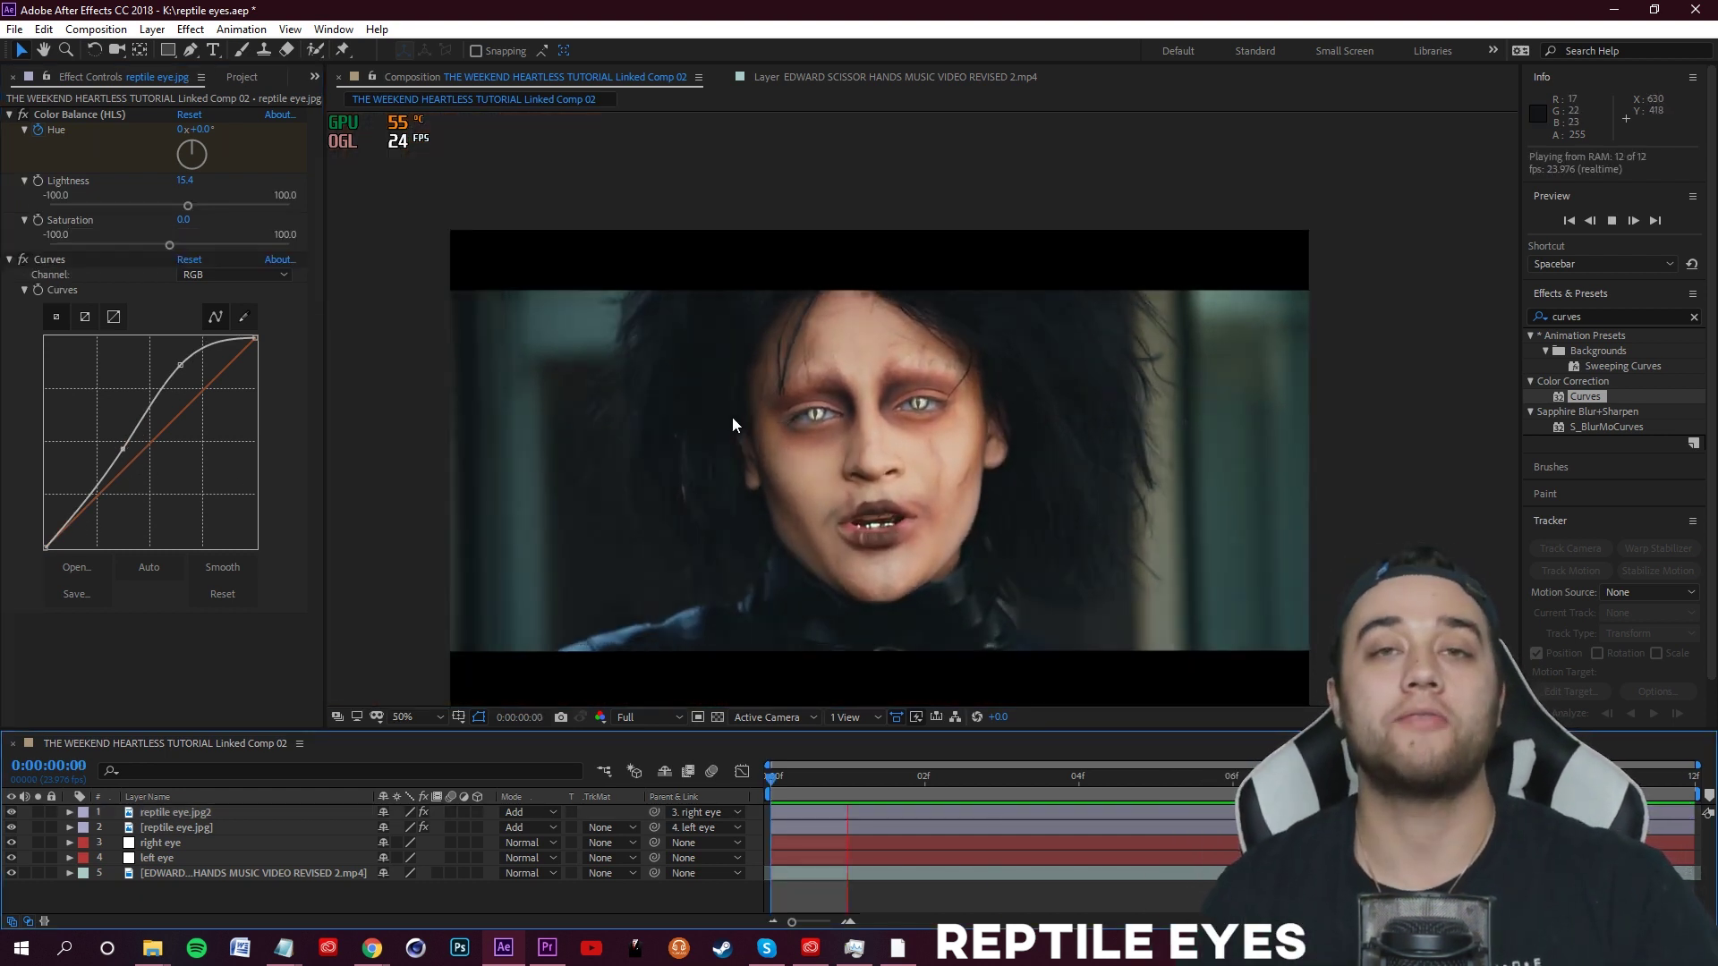